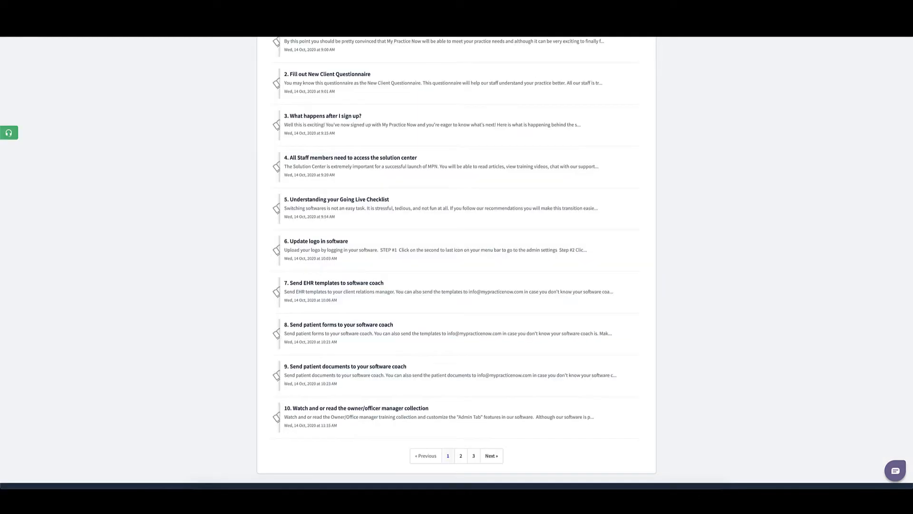
Step: Scroll back up the My Practice Now homepage
scroll(281, 104, up, 3)
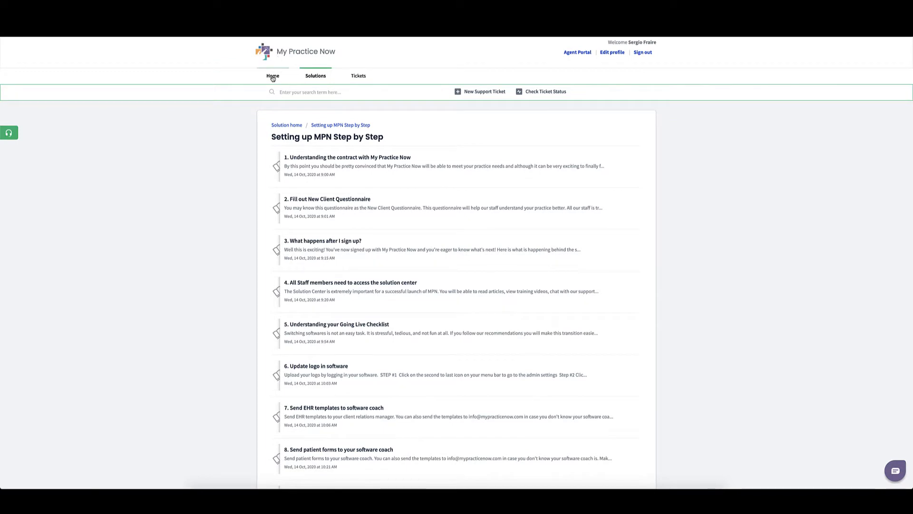
Step: Return to the Solution Center home page and scroll through it
click(272, 77)
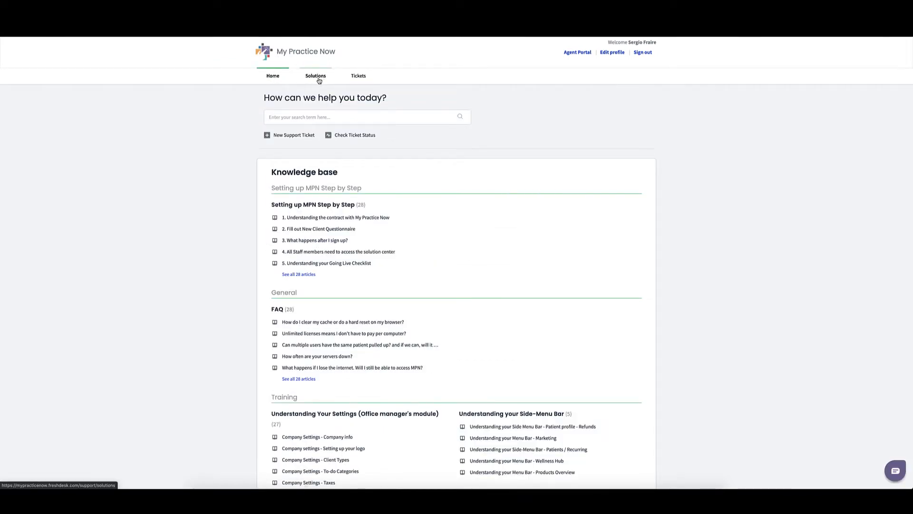
scroll(300, 162, down, 3)
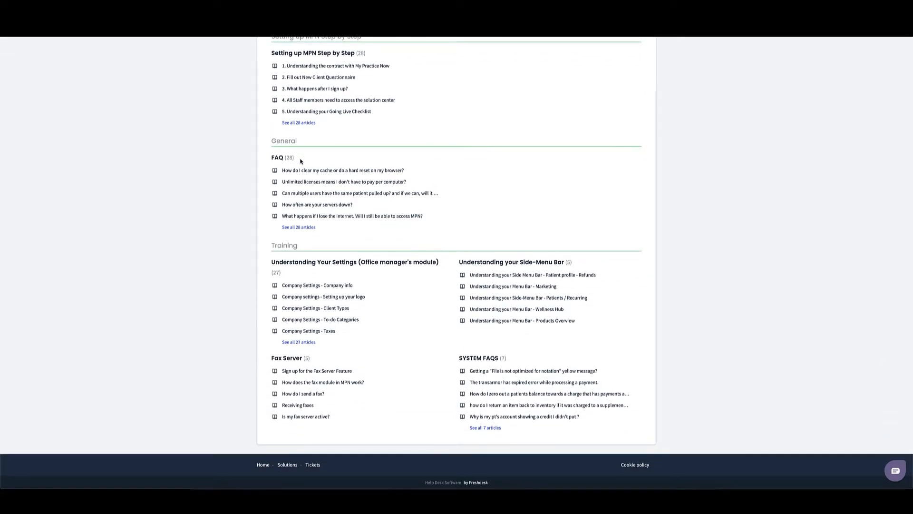
scroll(301, 161, up, 3)
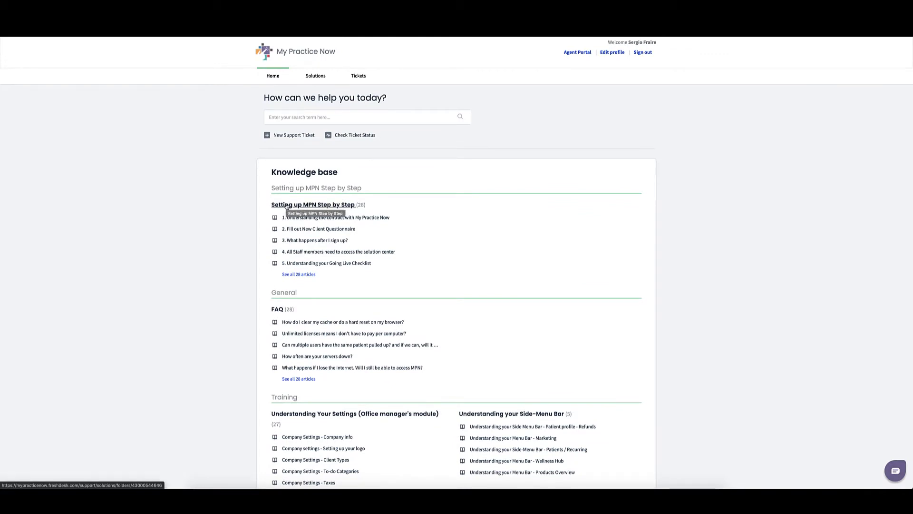
Step: Browse the Setting up MPN Step by Step articles, then go to the login screen
click(317, 205)
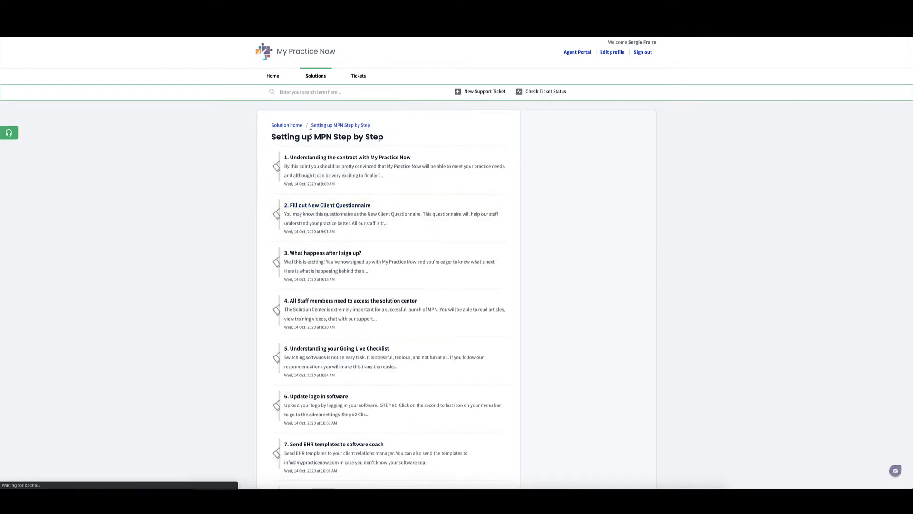
scroll(302, 154, down, 1)
scroll(302, 154, down, 4)
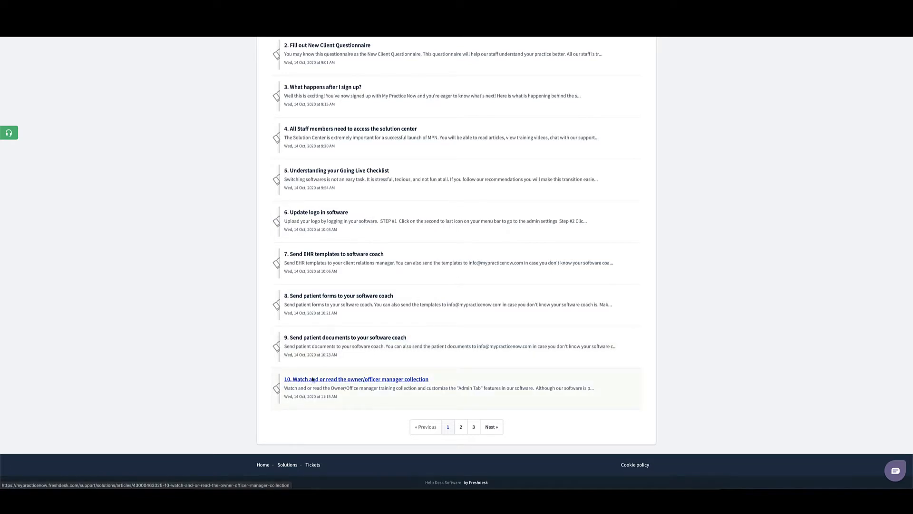
scroll(313, 379, up, 3)
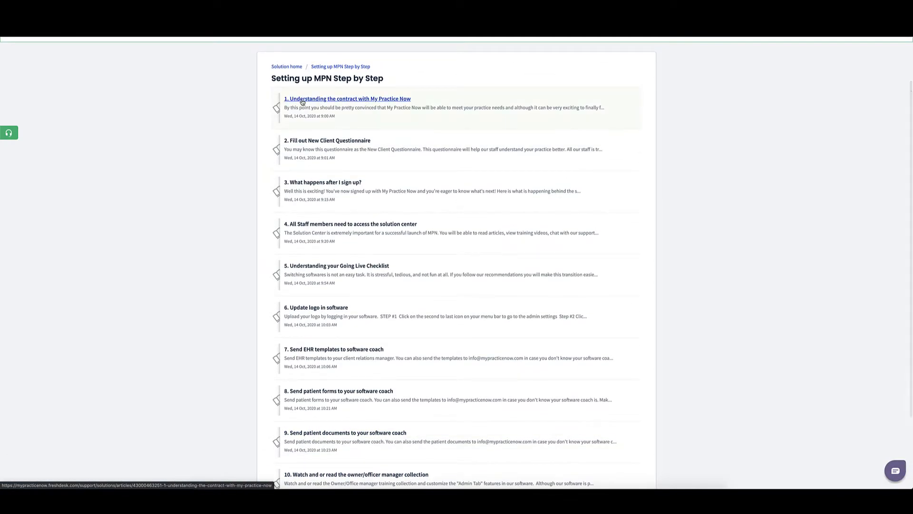
scroll(303, 102, down, 2)
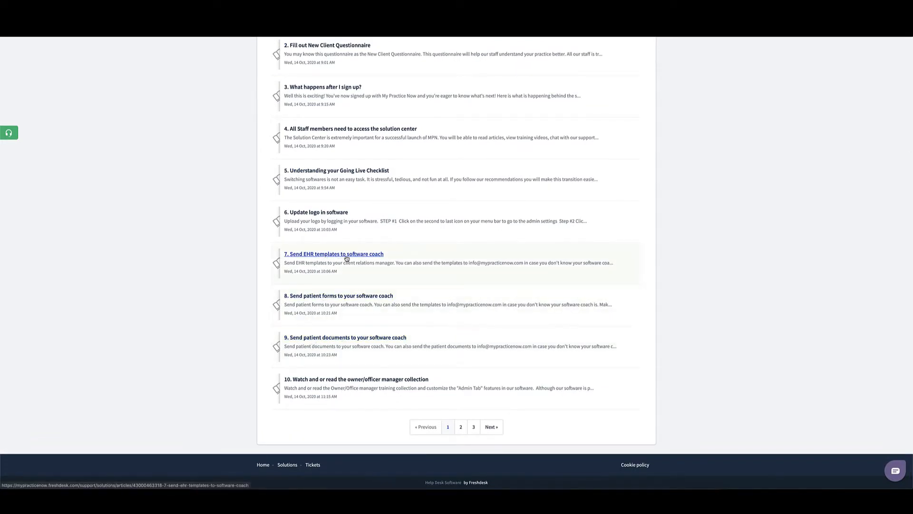
scroll(316, 197, up, 3)
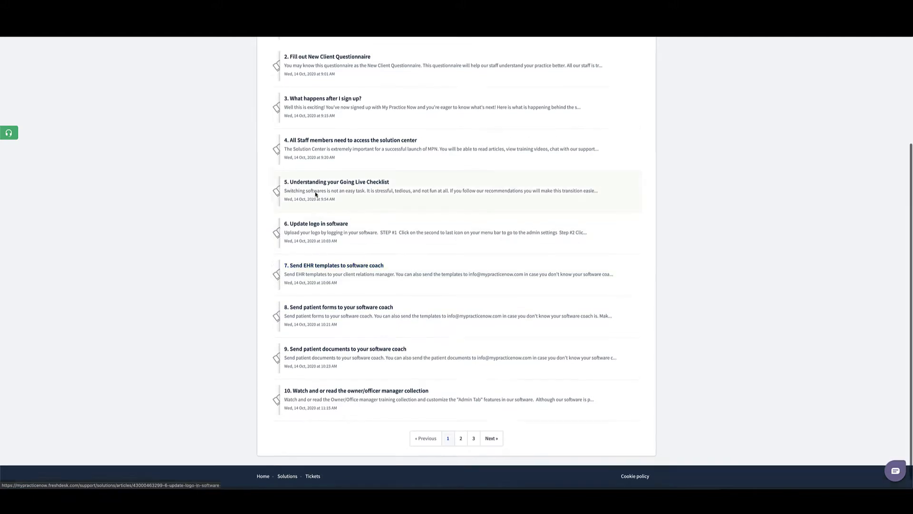
scroll(316, 195, down, 3)
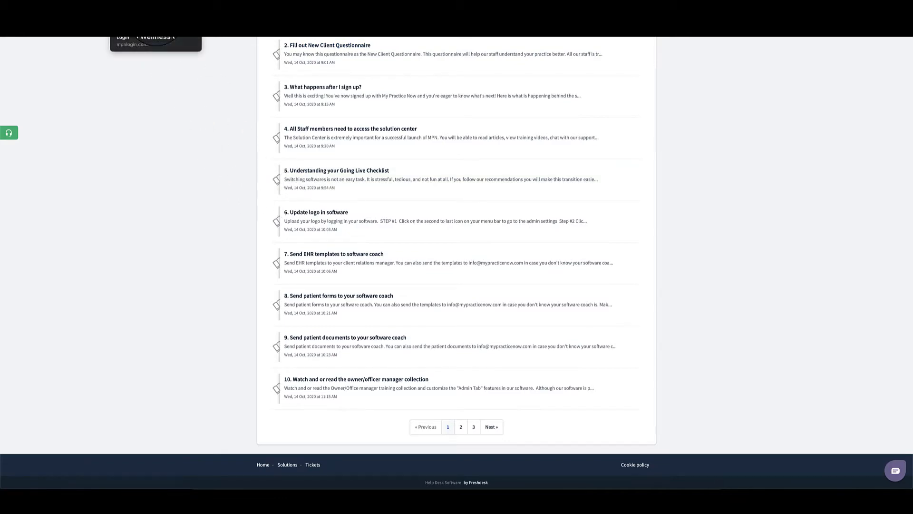
click(156, 17)
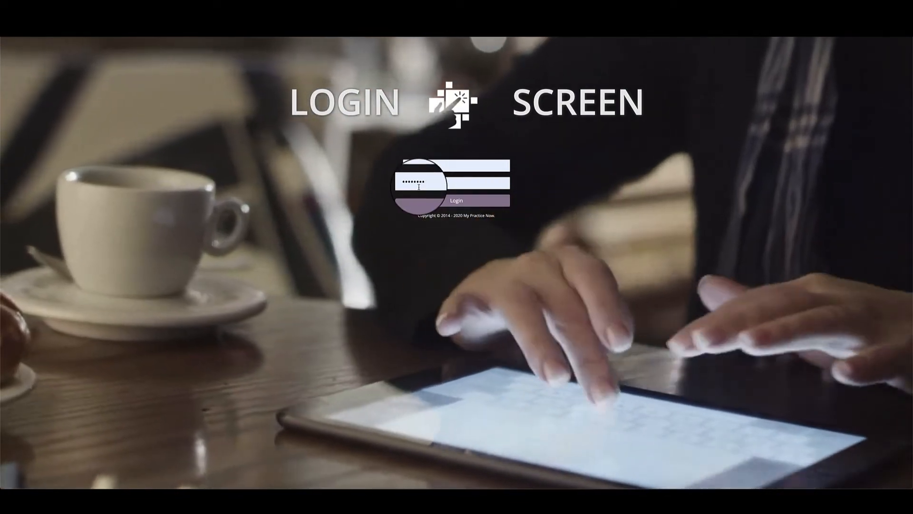
Step: Log in to reach the dashboard with income, demographics and appointment panels
click(450, 206)
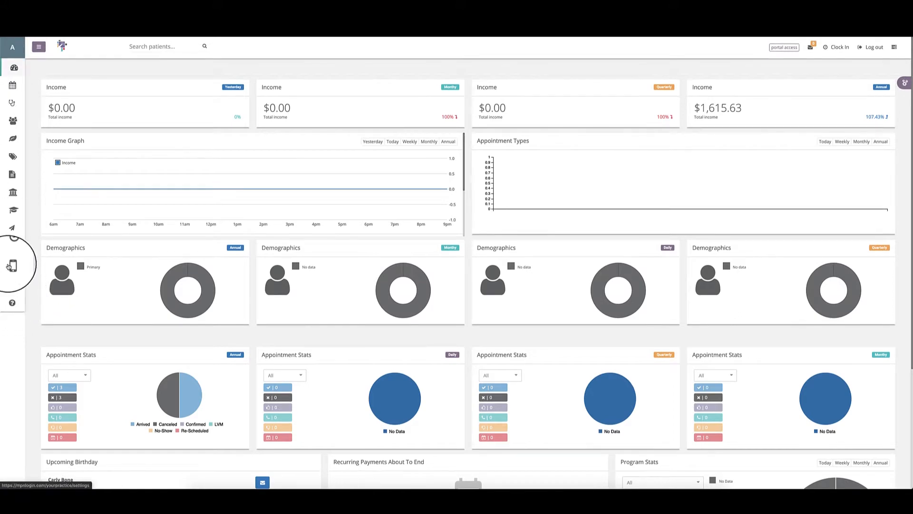
click(39, 47)
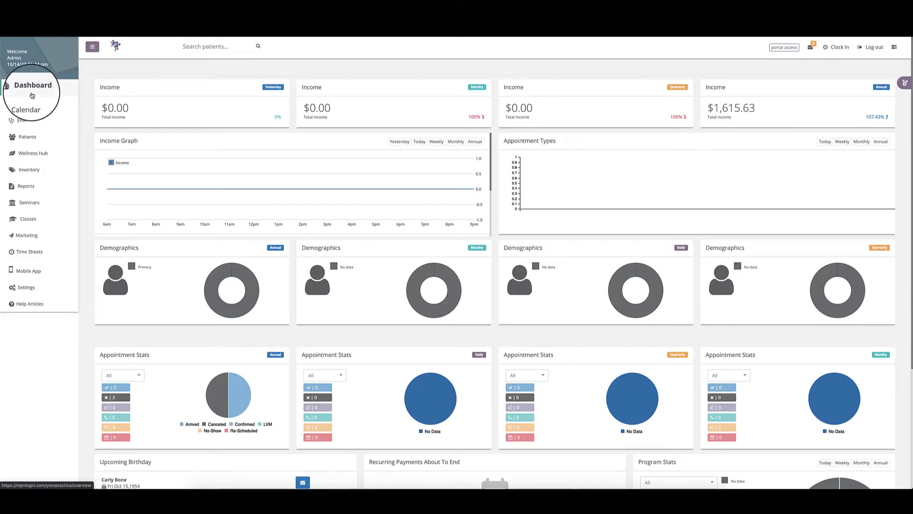
click(92, 48)
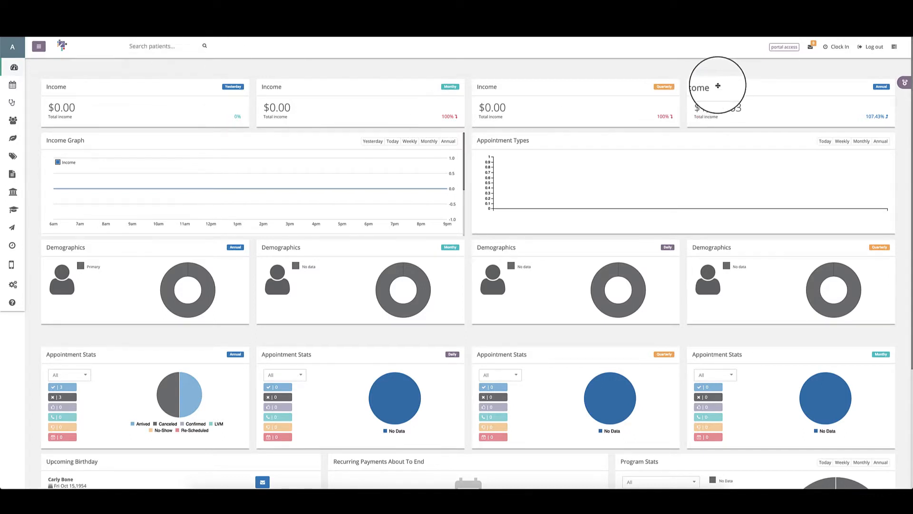
click(783, 46)
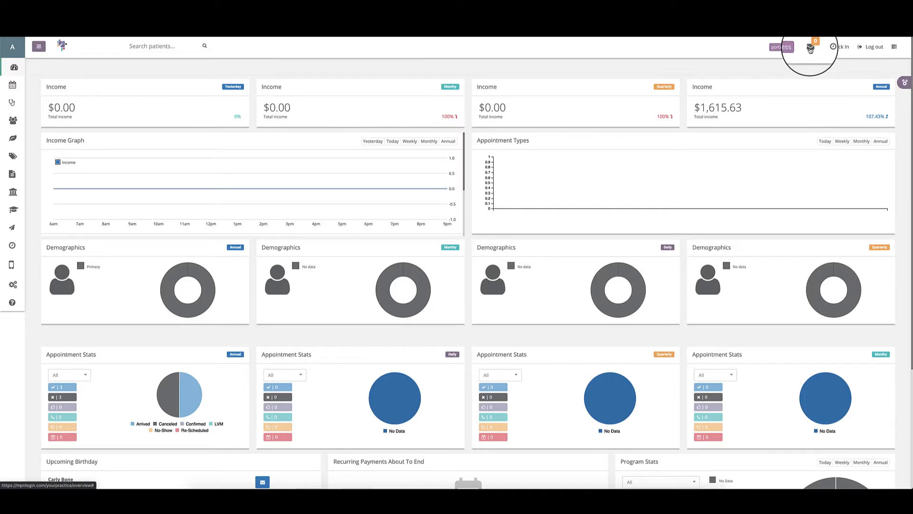
Step: Show the full Messages inbox with the Clinic Activity feed beside it
click(811, 49)
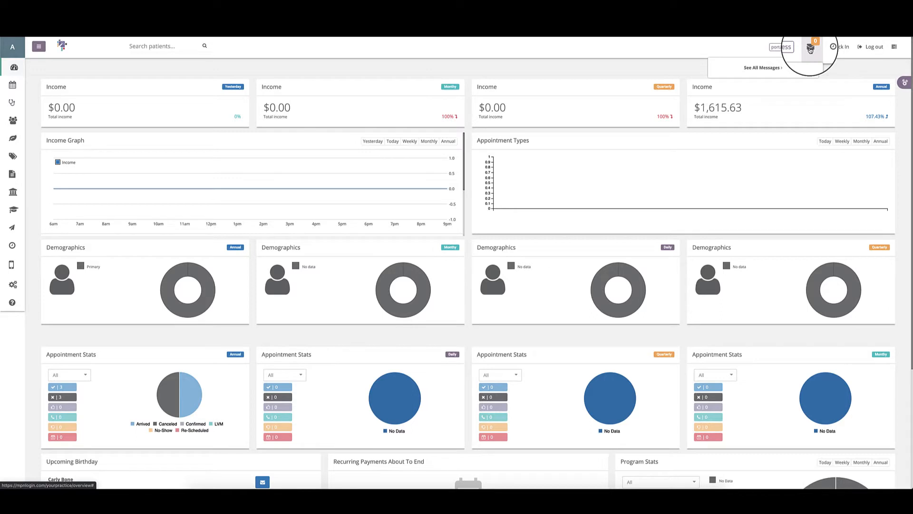
click(779, 67)
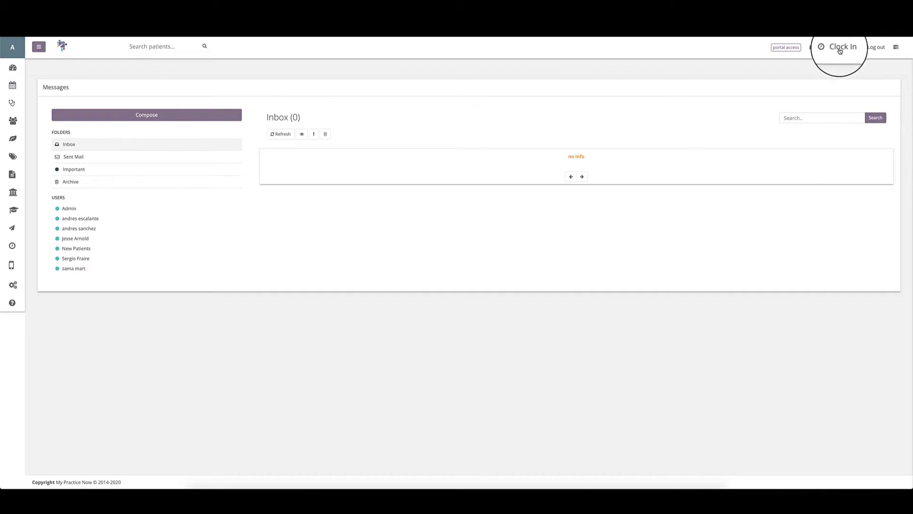
click(896, 48)
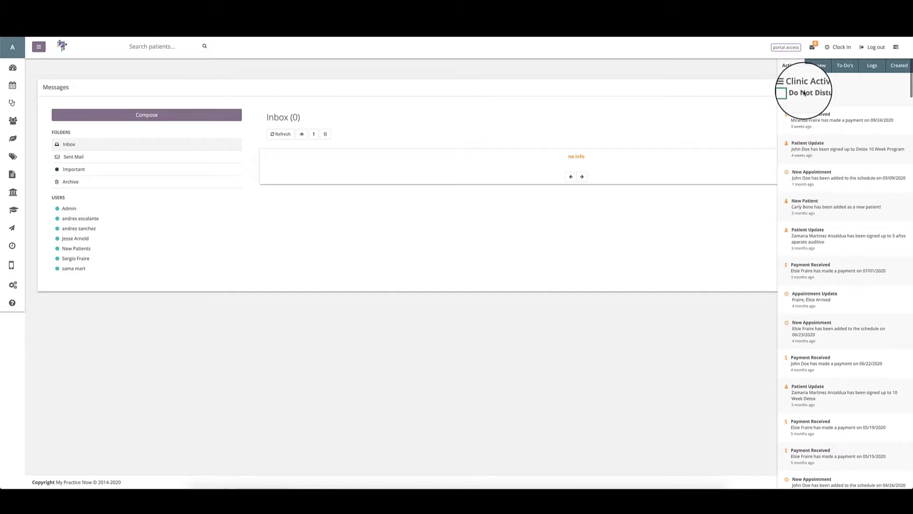
Step: Turn on Do Not Disturb for clinic activity
scroll(807, 224, down, 1)
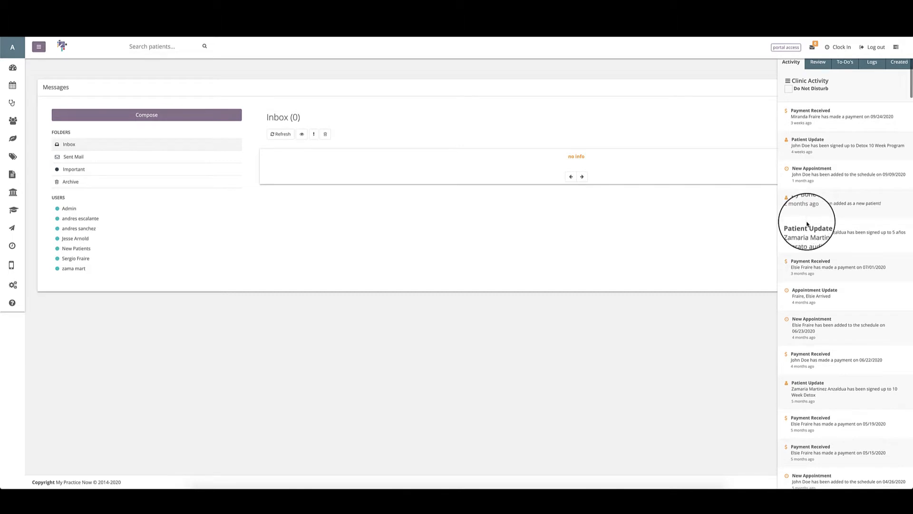
scroll(790, 86, up, 1)
click(788, 84)
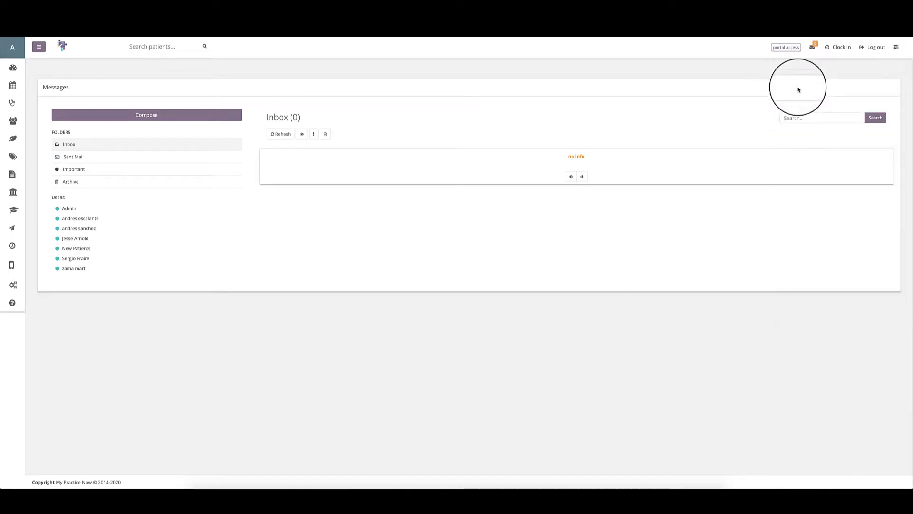
click(895, 40)
click(789, 95)
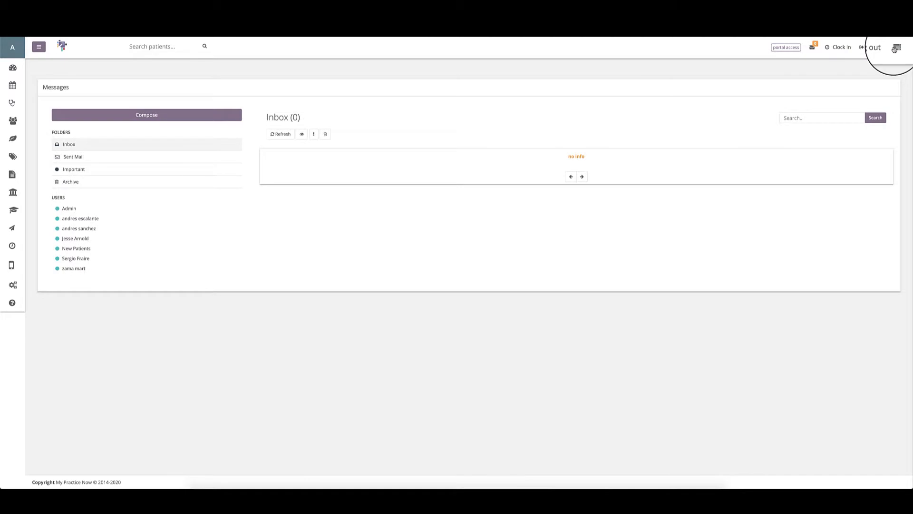
click(895, 48)
Step: Look through the Review, To-Do's, Logs and Created lists, then close the activity panel
click(817, 67)
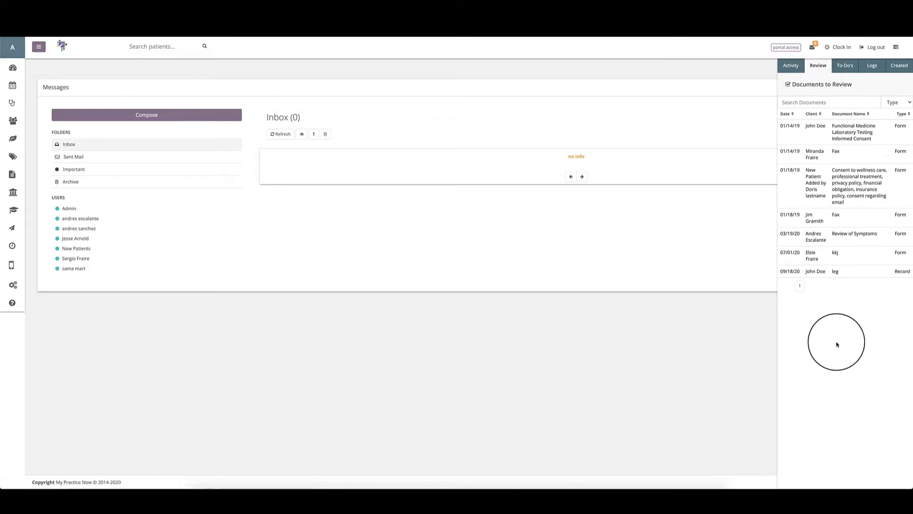
click(840, 68)
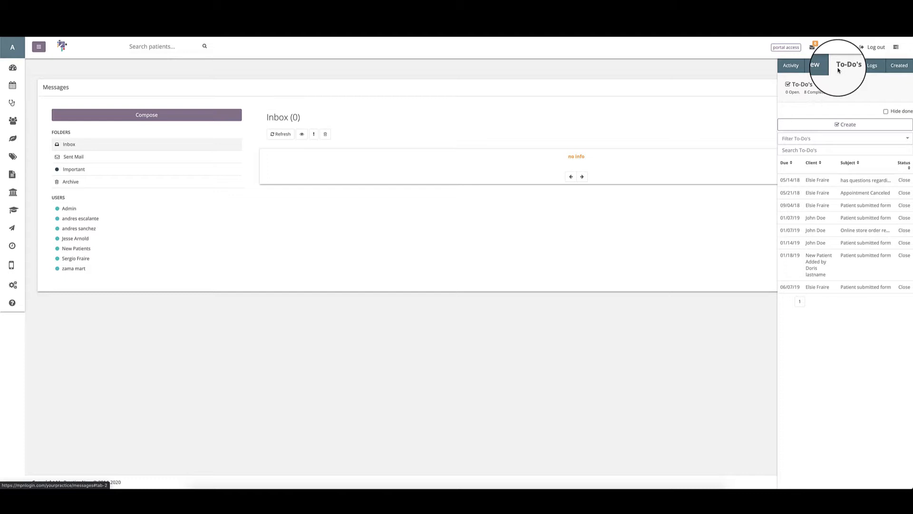
click(870, 66)
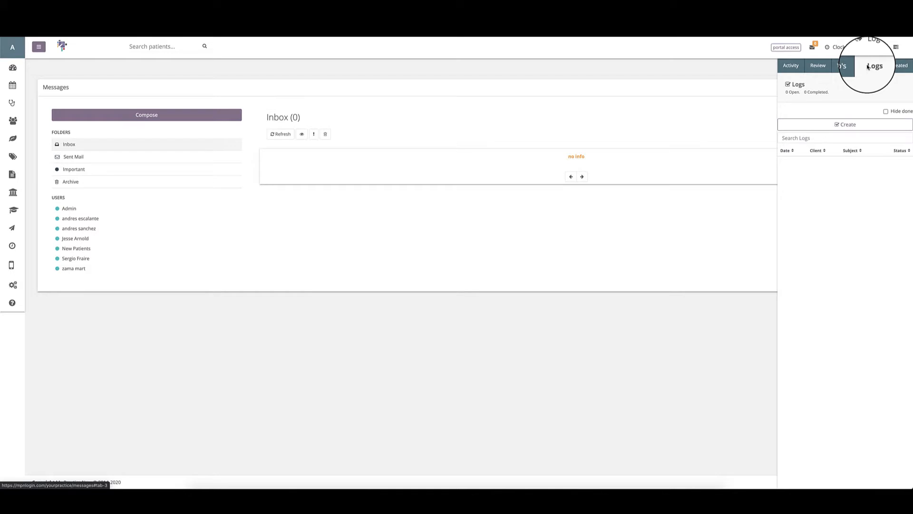
click(849, 130)
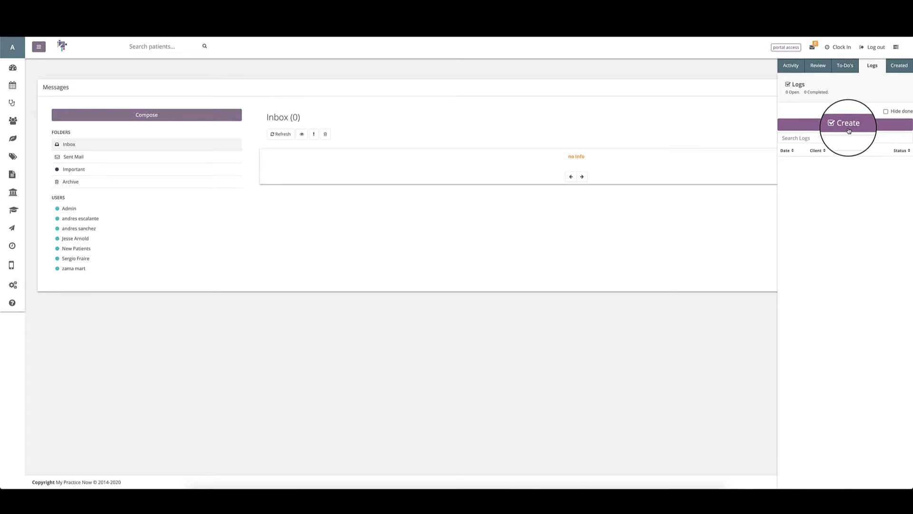
click(904, 67)
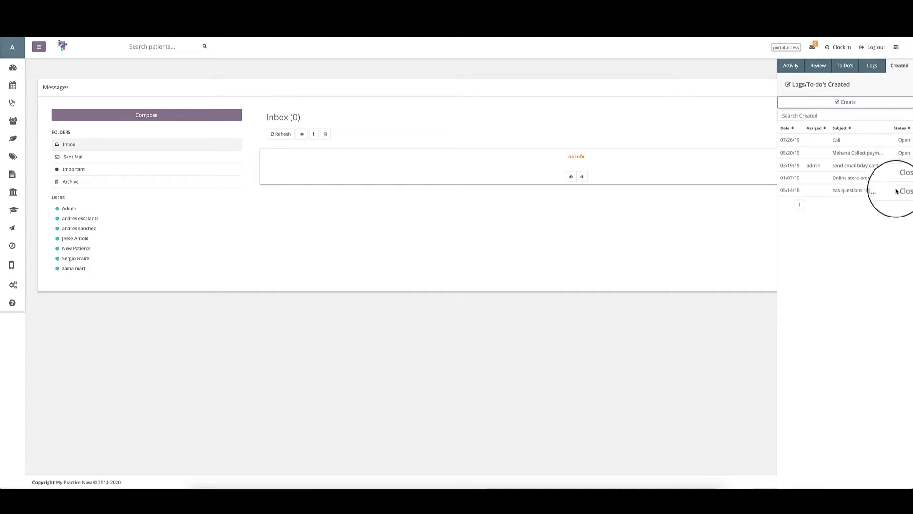
click(896, 47)
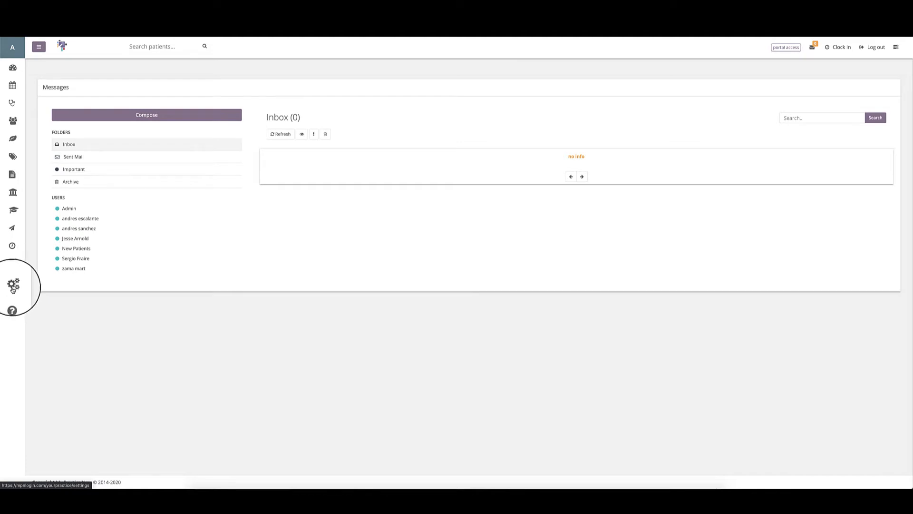
Step: Expand the side menu and go to Settings, then Company Settings
click(39, 46)
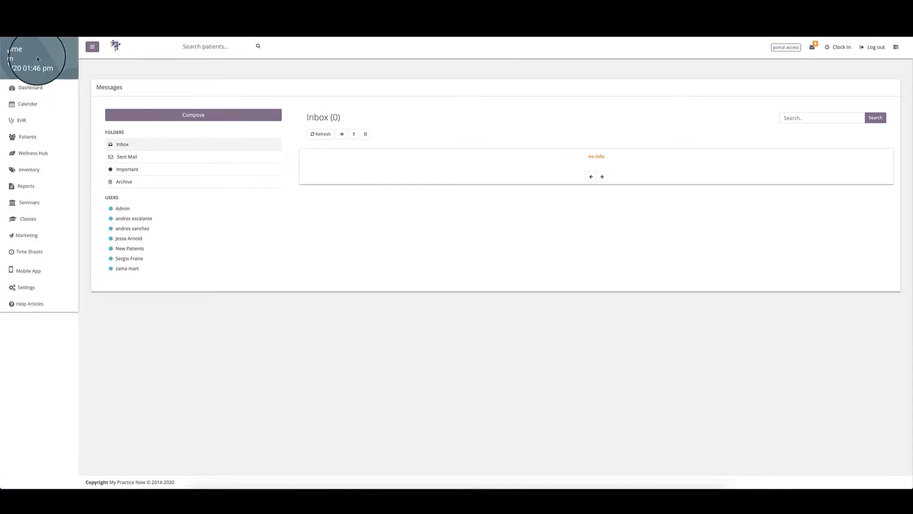
click(23, 289)
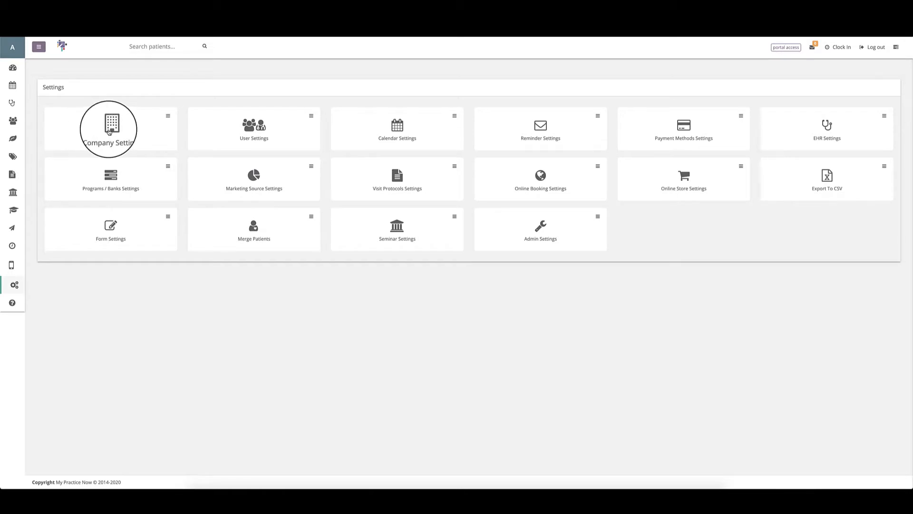
click(109, 132)
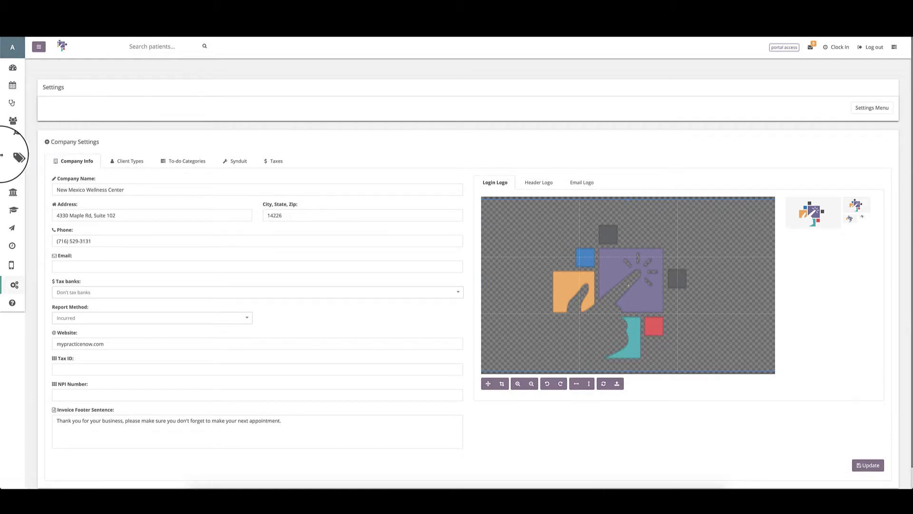
Step: Duplicate the Settings tab into its own window, arranged side by side
drag(39, 157, 448, 198)
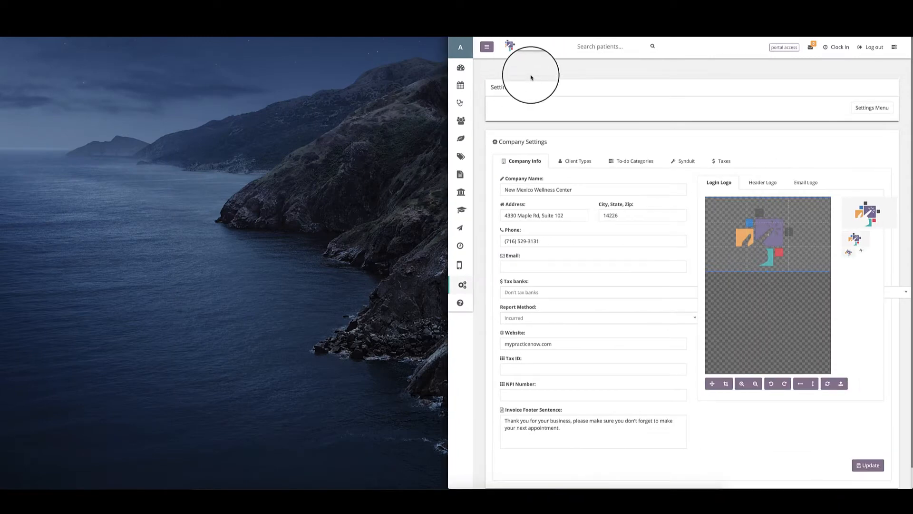
right_click(570, 19)
right_click(564, 24)
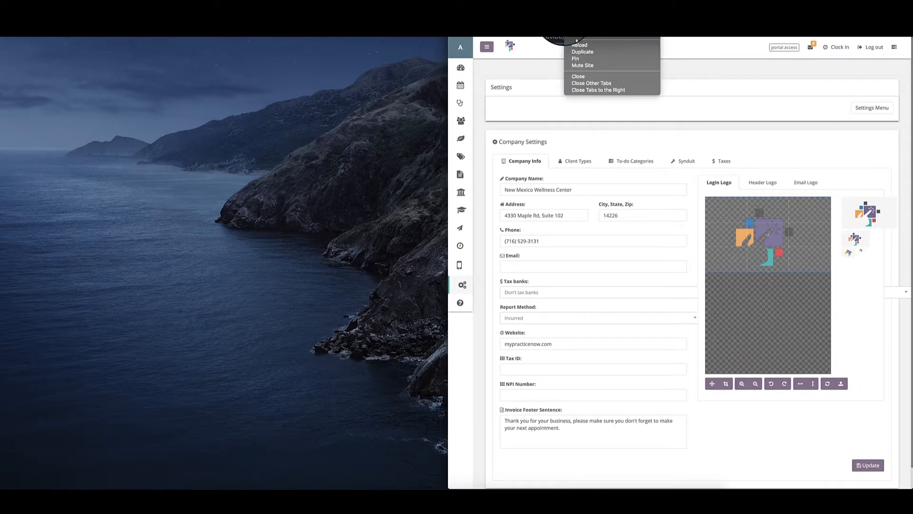
click(576, 51)
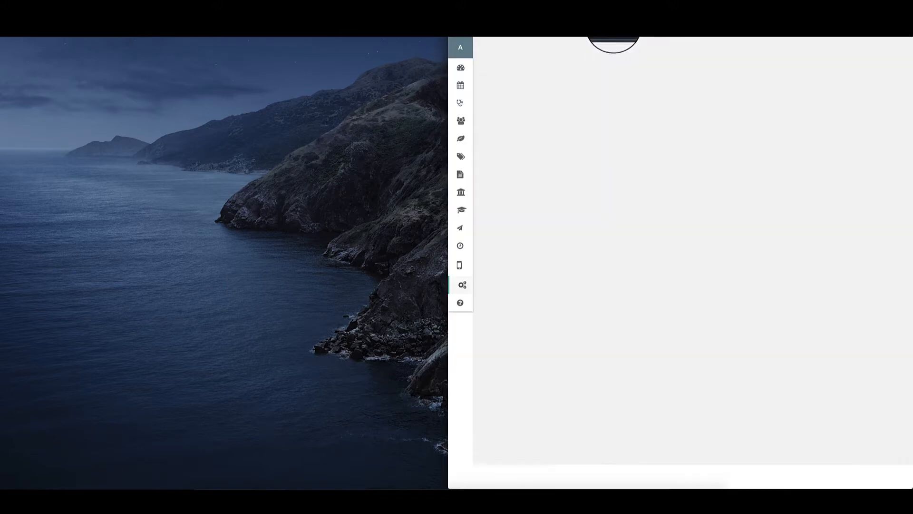
drag(611, 31, 127, 19)
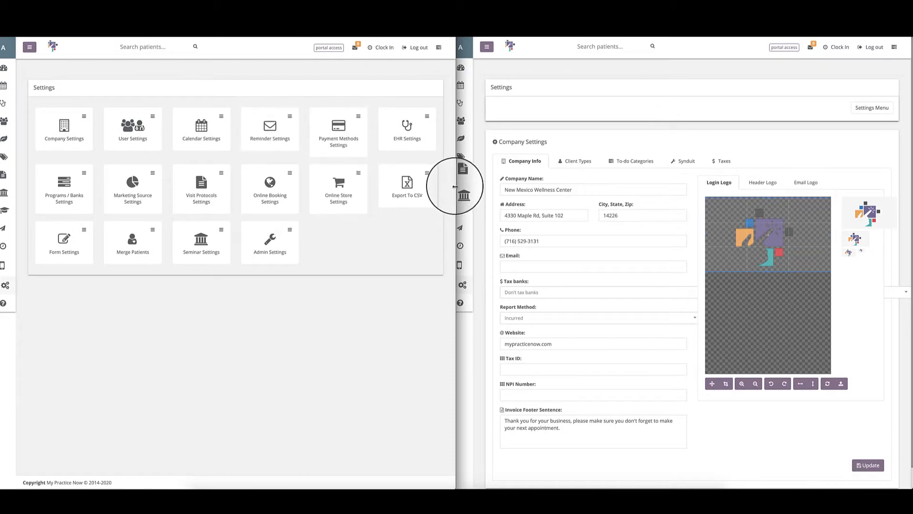
mouse_move(456, 197)
mouse_down()
mouse_move(433, 189)
mouse_move(447, 188)
mouse_up()
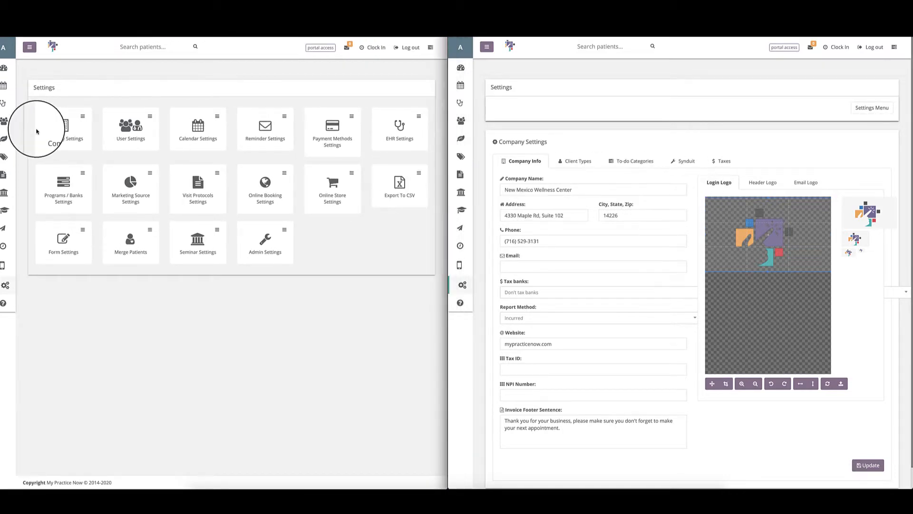
Step: Show Company Settings in the new window and review the company info fields
click(64, 126)
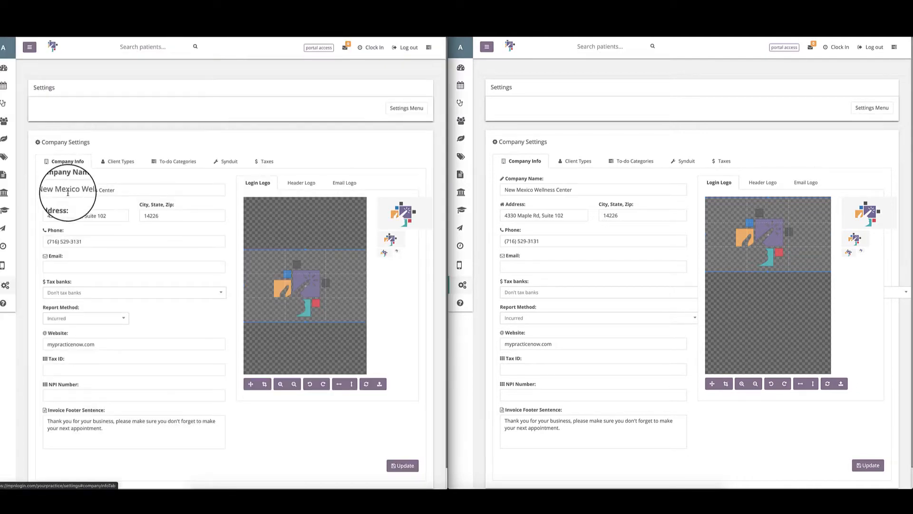
scroll(593, 299, down, 1)
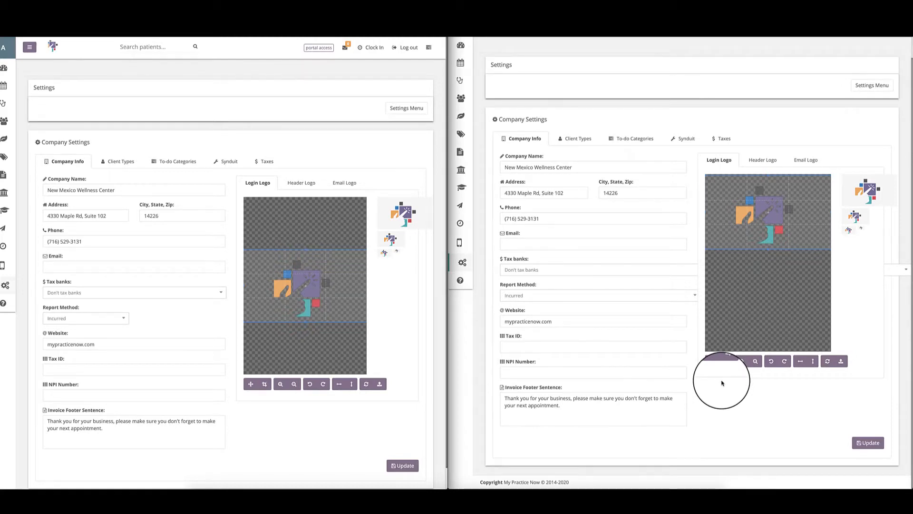
scroll(382, 353, down, 1)
scroll(380, 347, up, 1)
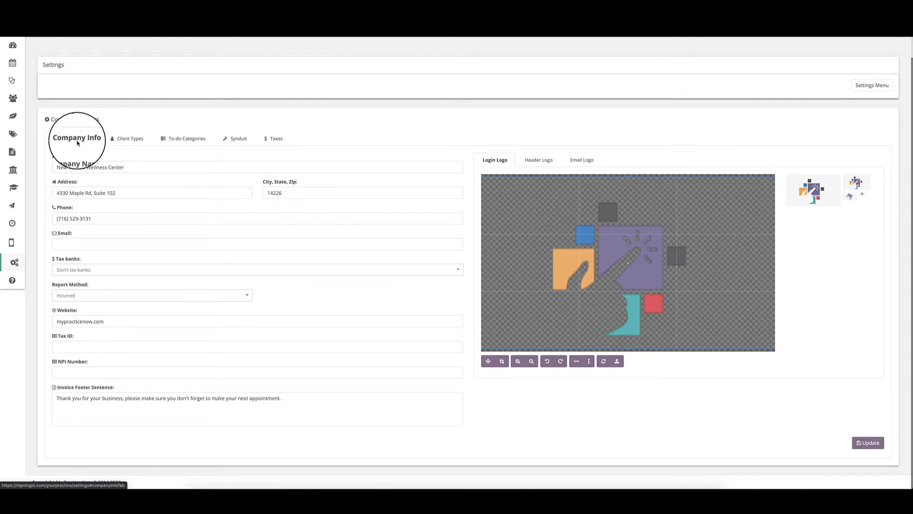
click(55, 168)
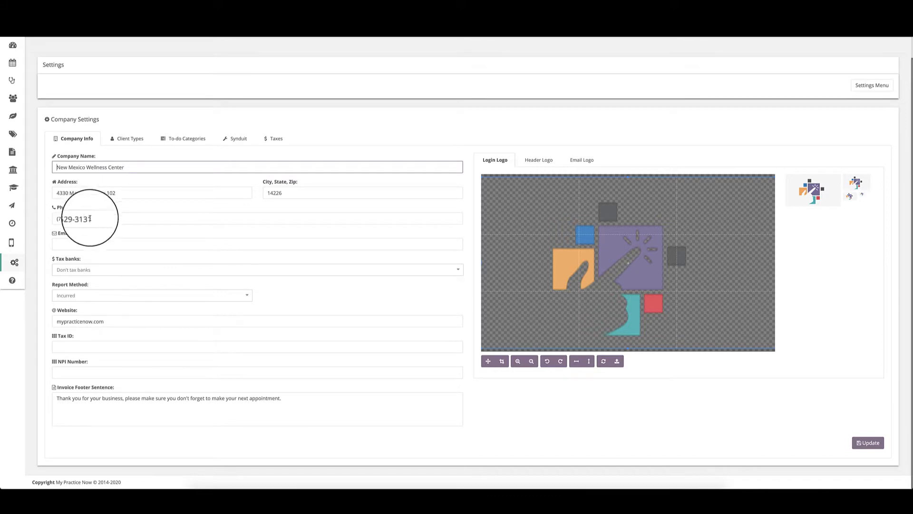
Step: Enter the practice's contact e-mail address in the Company Info Email field
click(66, 243)
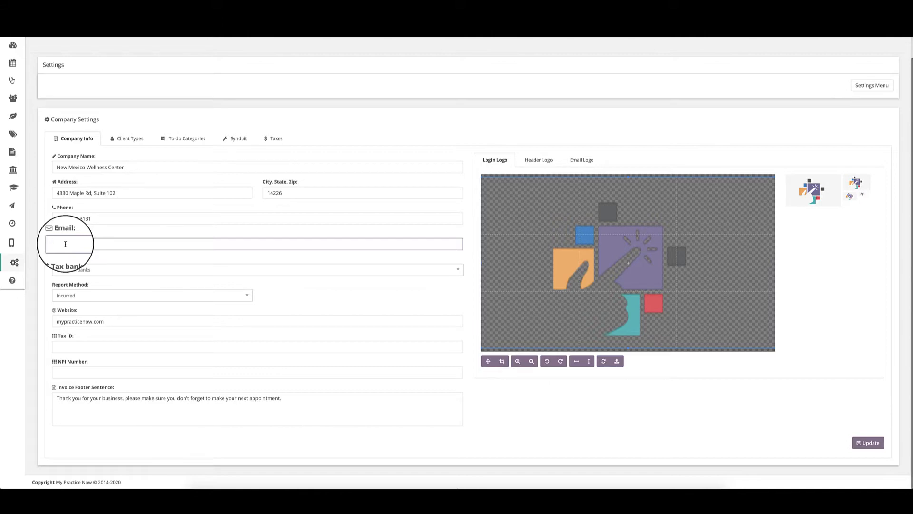
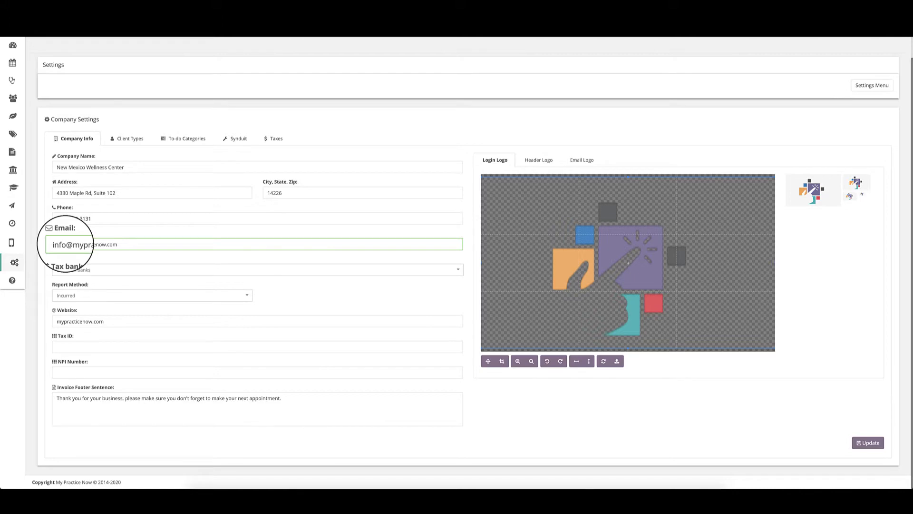
drag(54, 245, 170, 246)
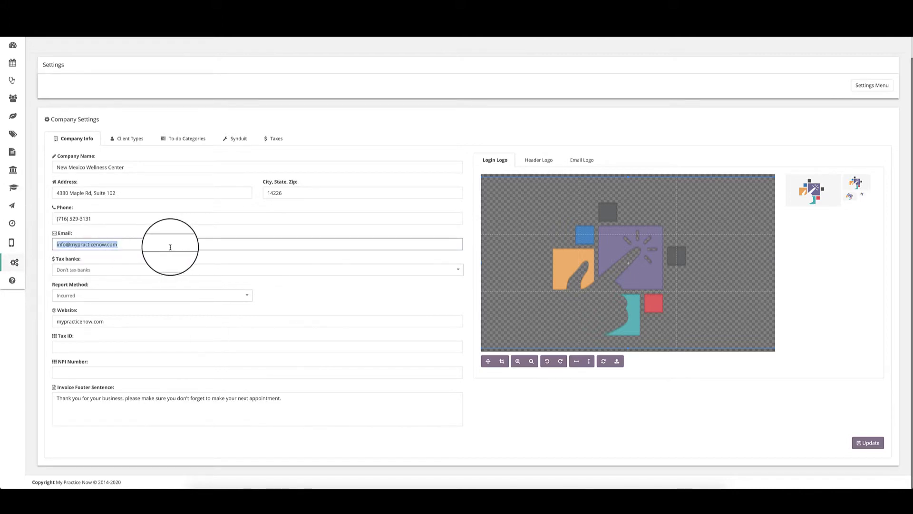
click(170, 247)
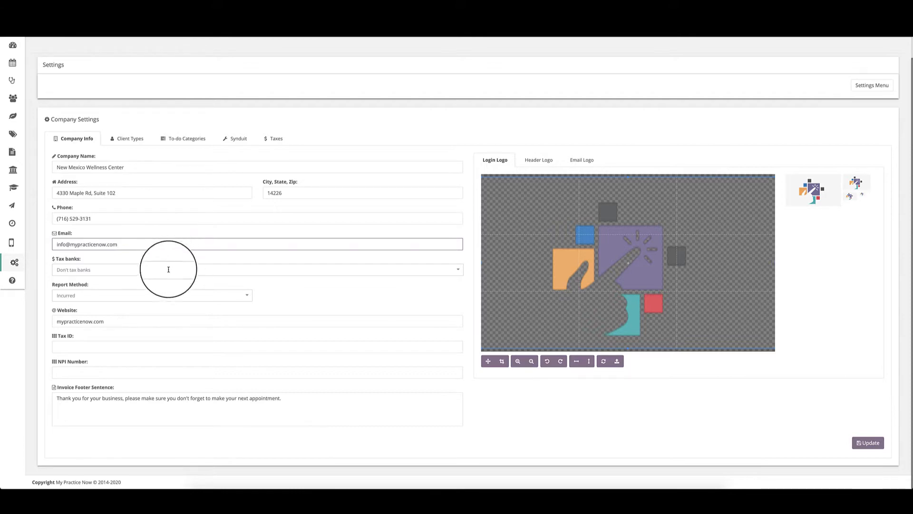
click(92, 268)
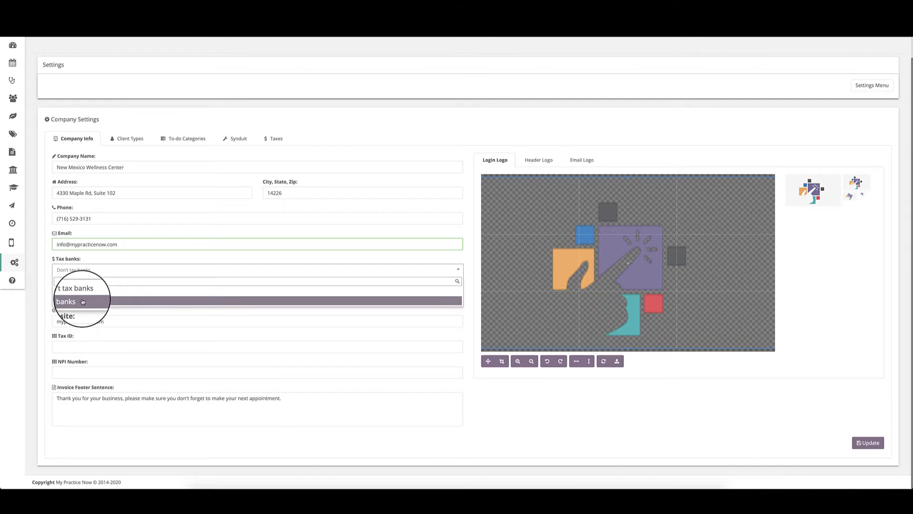
click(82, 302)
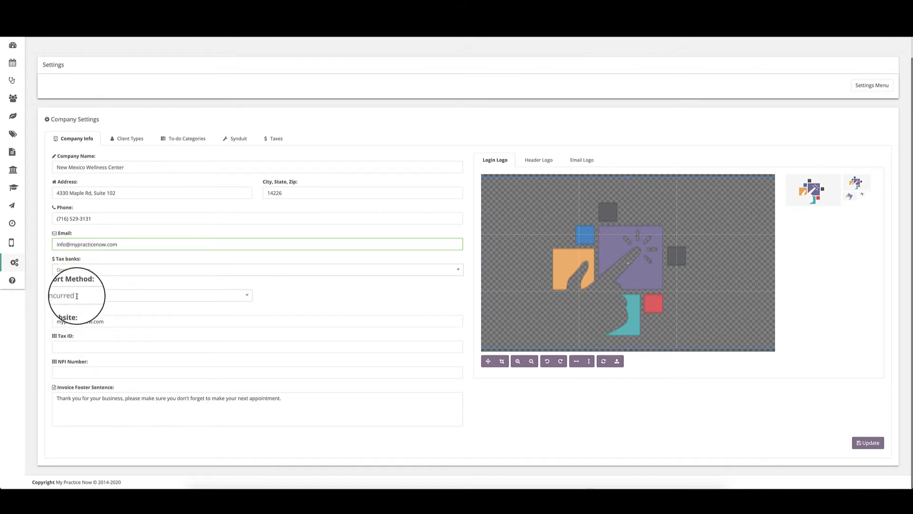
click(77, 295)
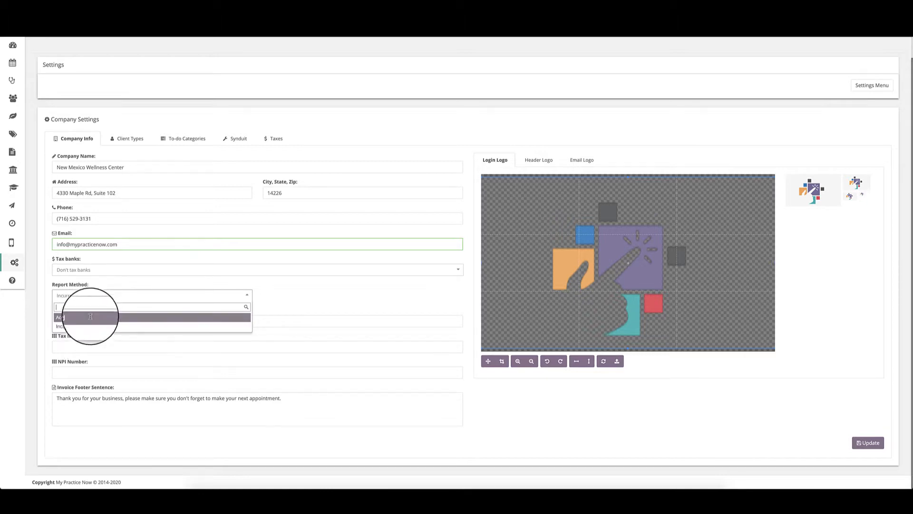
click(87, 293)
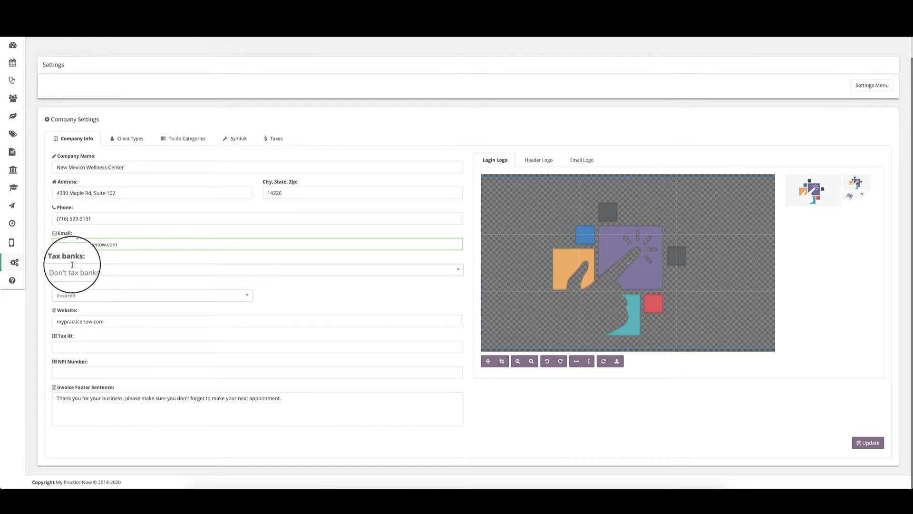
click(62, 322)
click(80, 347)
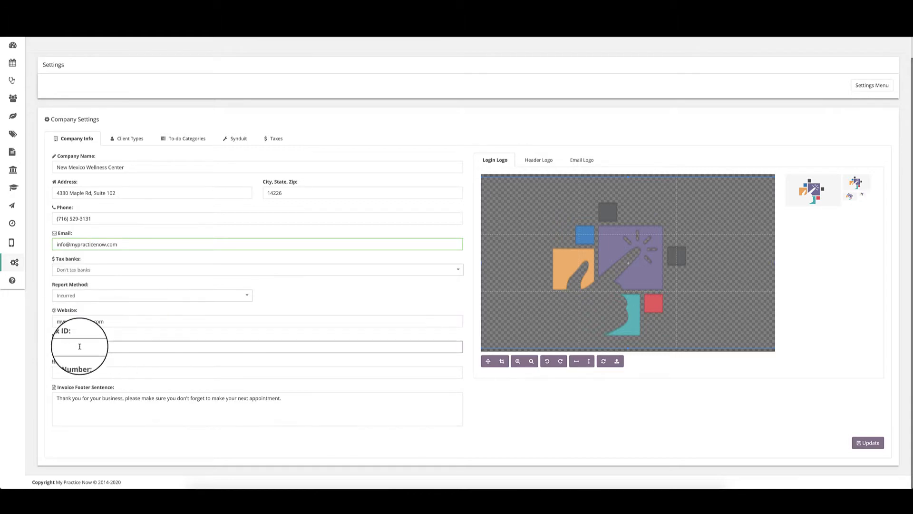
click(94, 374)
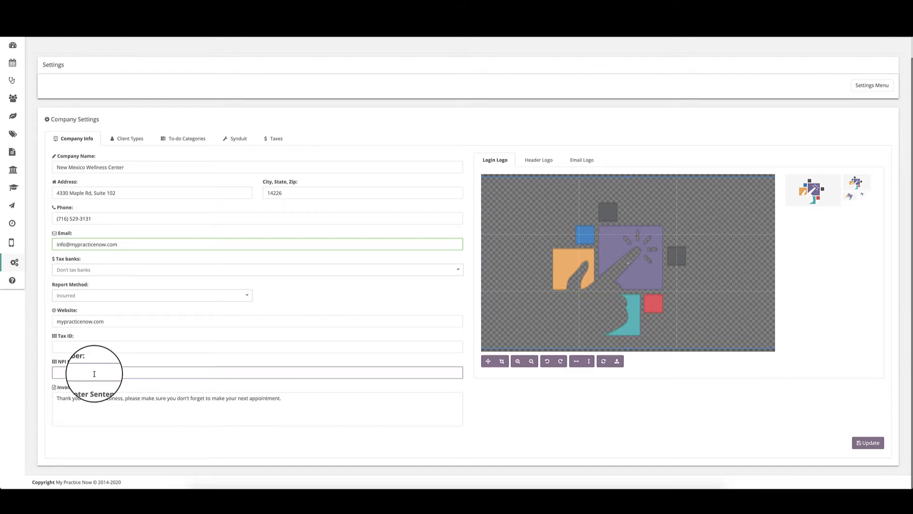
click(92, 347)
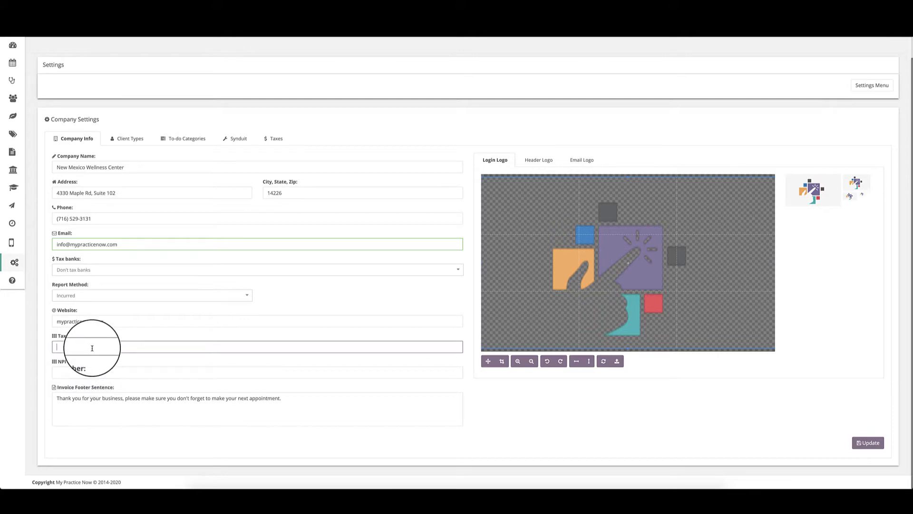
click(106, 375)
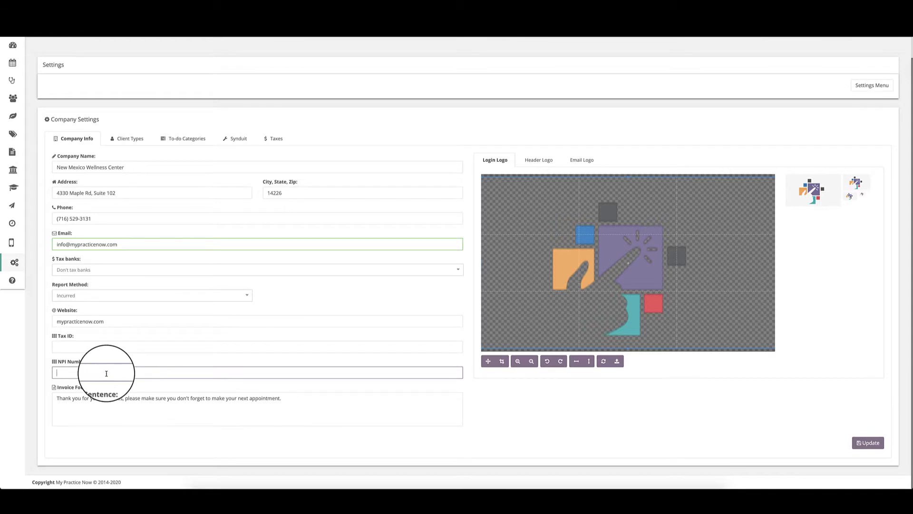
click(104, 347)
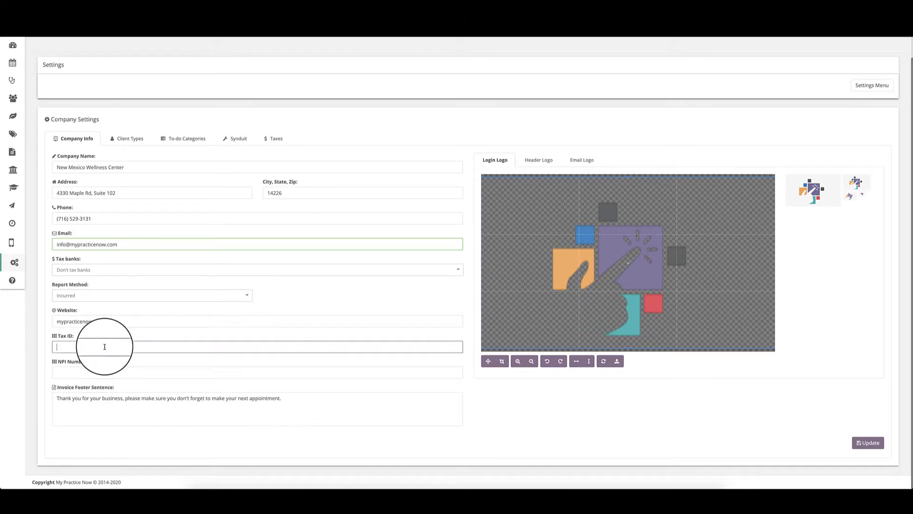
click(81, 374)
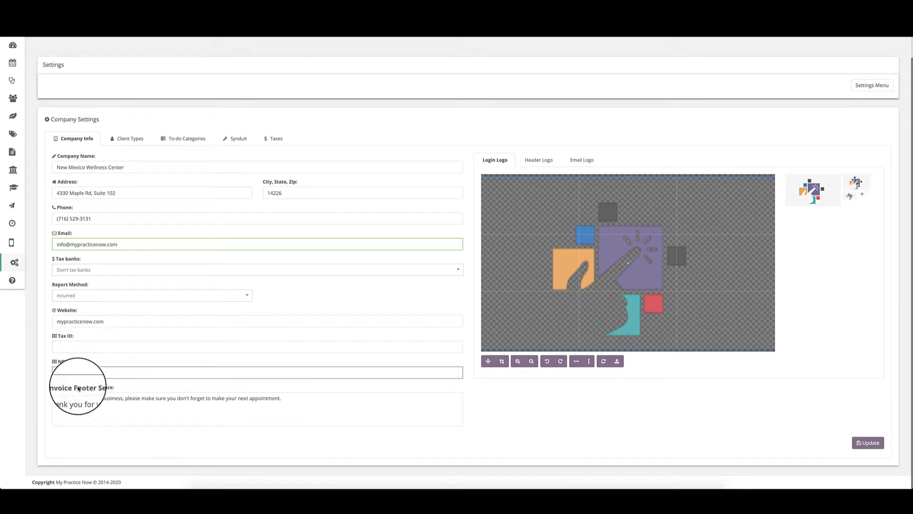
click(63, 398)
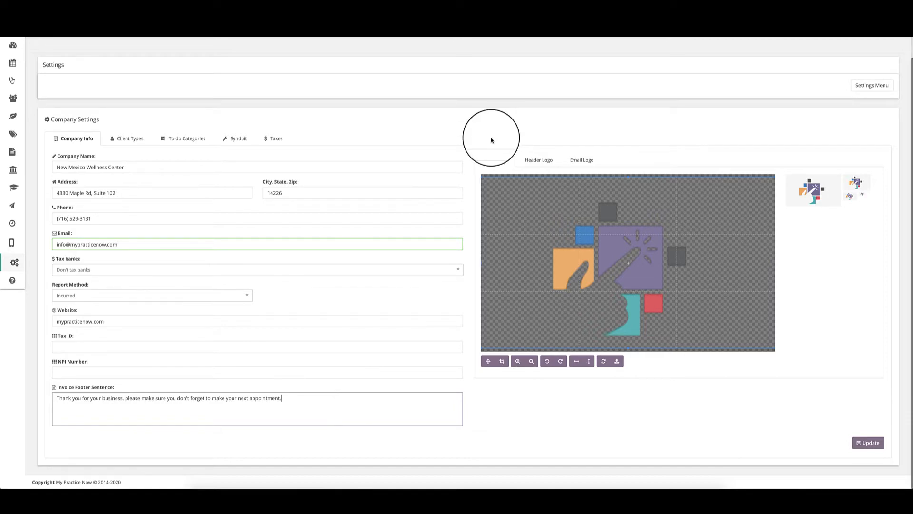
click(528, 165)
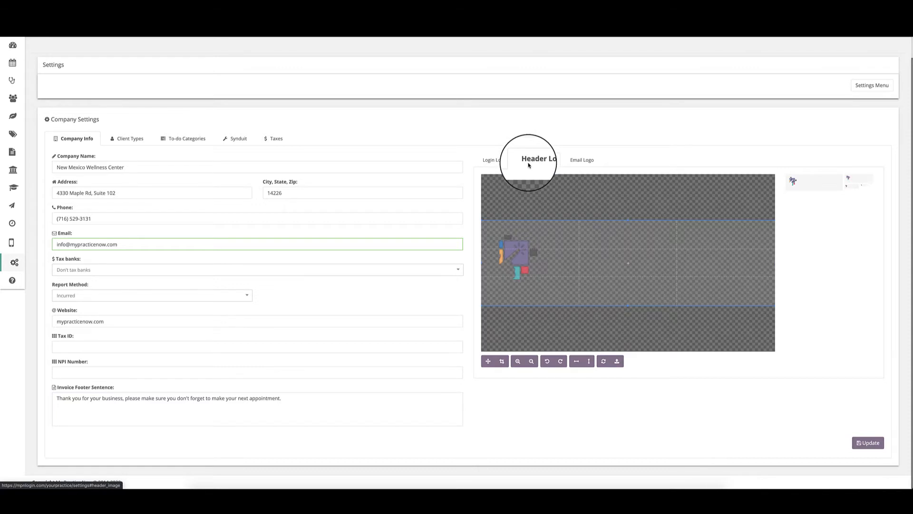
click(575, 163)
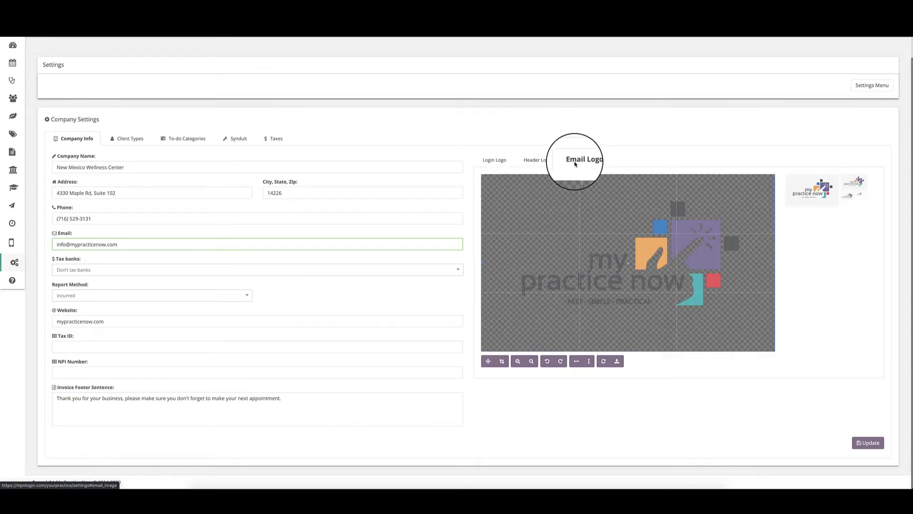
click(495, 161)
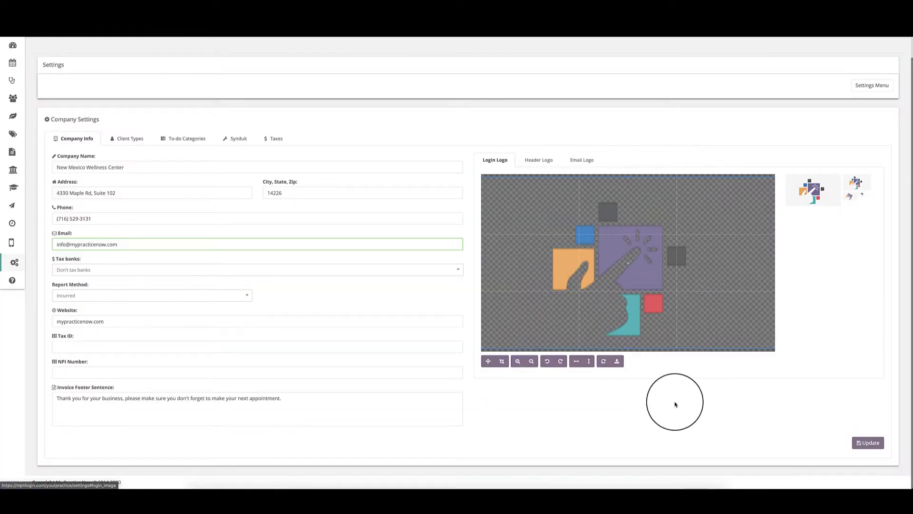
Step: Load the butterfly image from the Desktop into the Login Logo cropper and zoom it
click(617, 362)
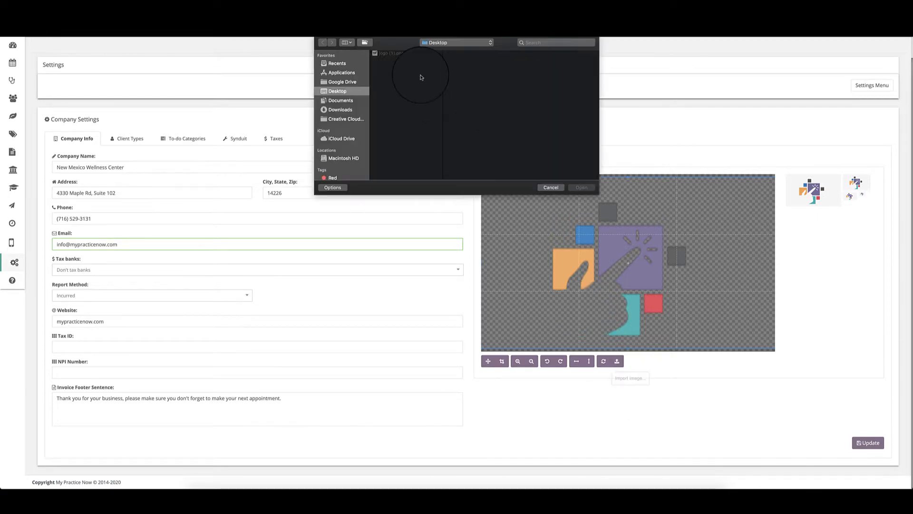
click(397, 53)
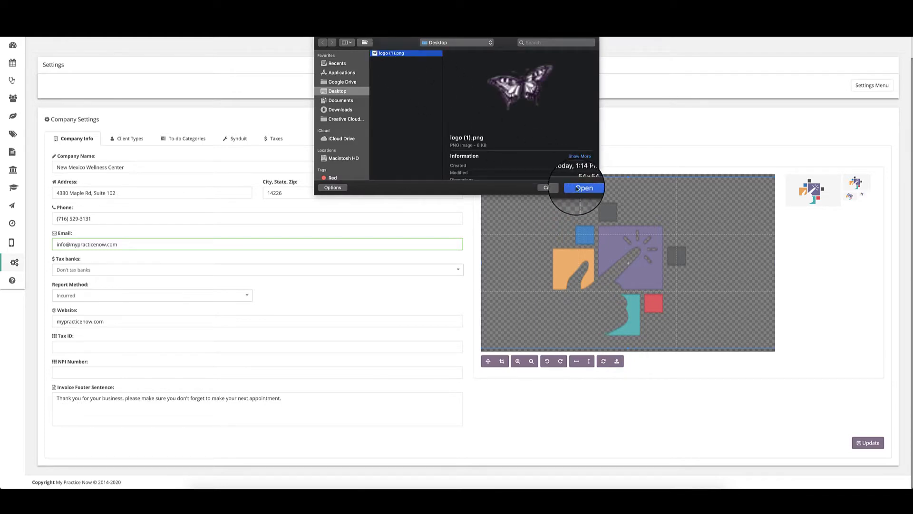
click(581, 188)
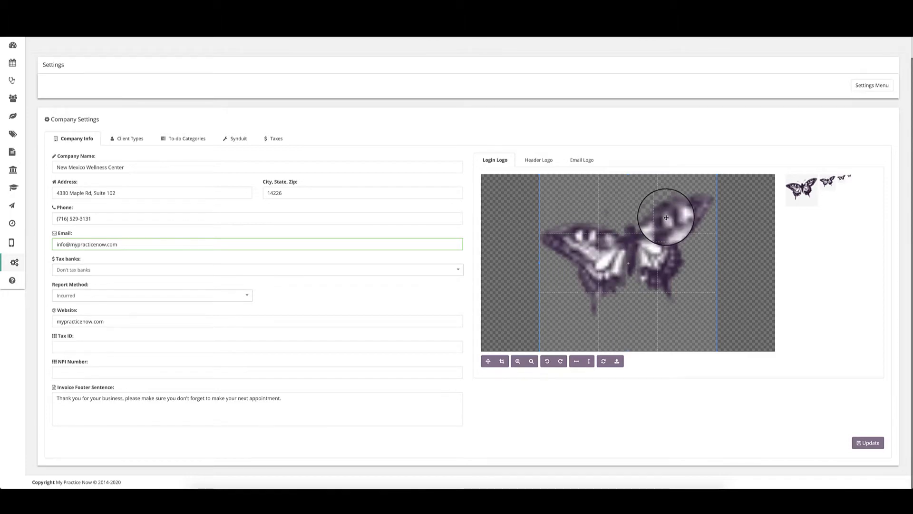
scroll(658, 255, down, 1)
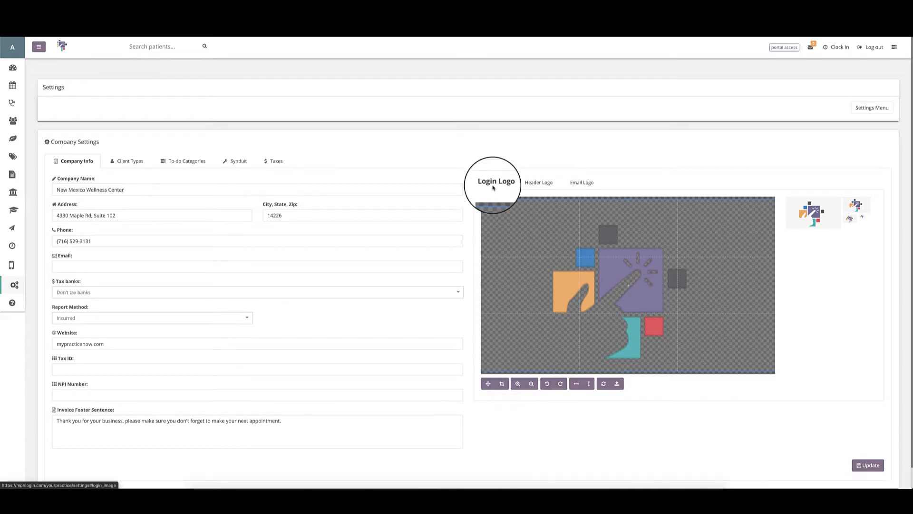
Step: Compare the header, email and login logos, then save the company settings with Update
click(535, 183)
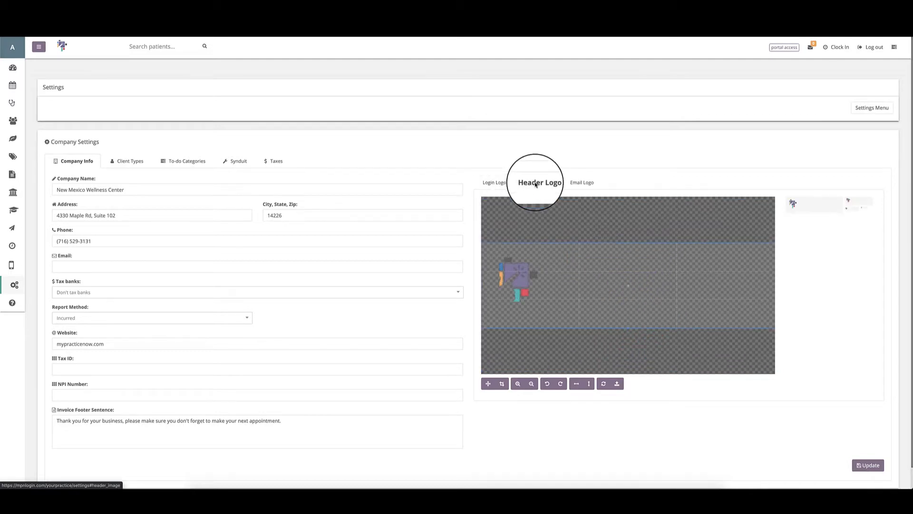
click(585, 183)
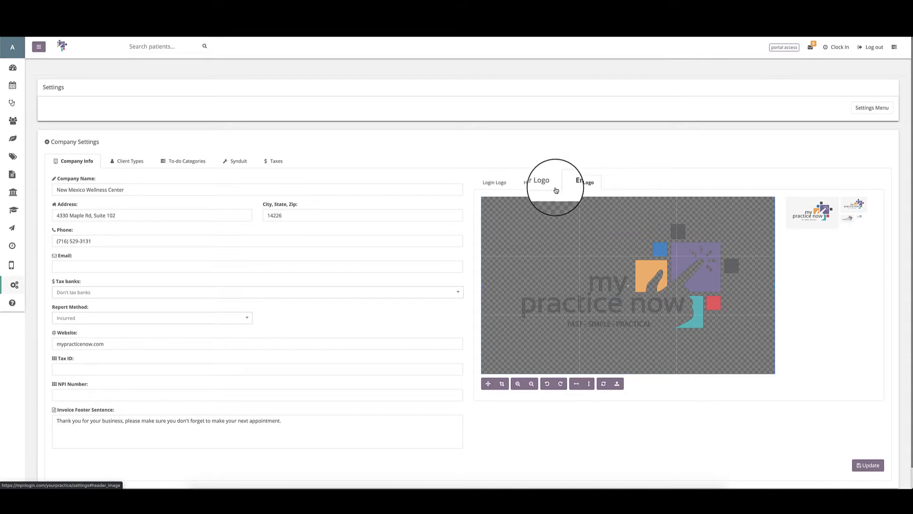
click(496, 183)
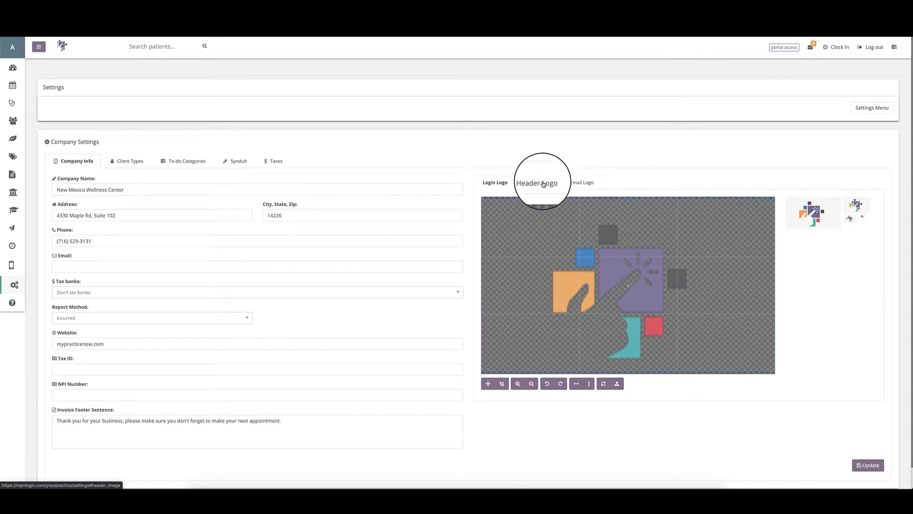
click(580, 184)
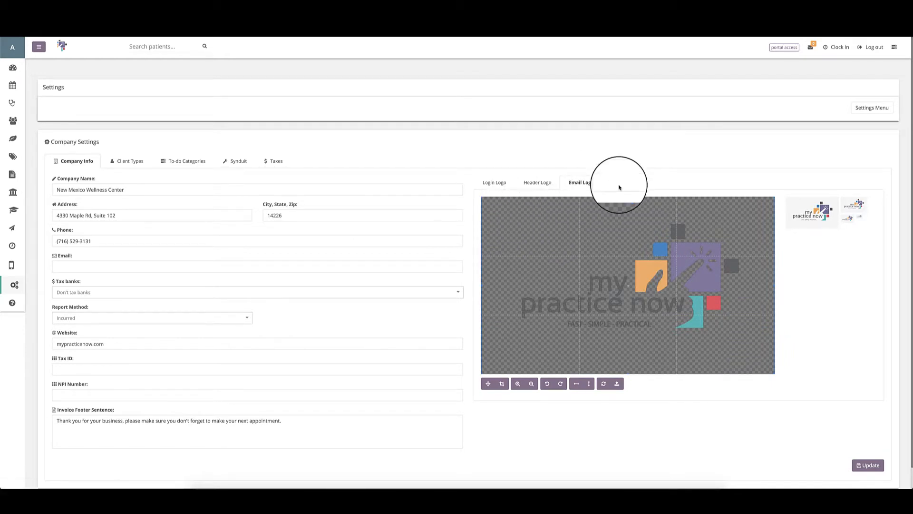
click(868, 467)
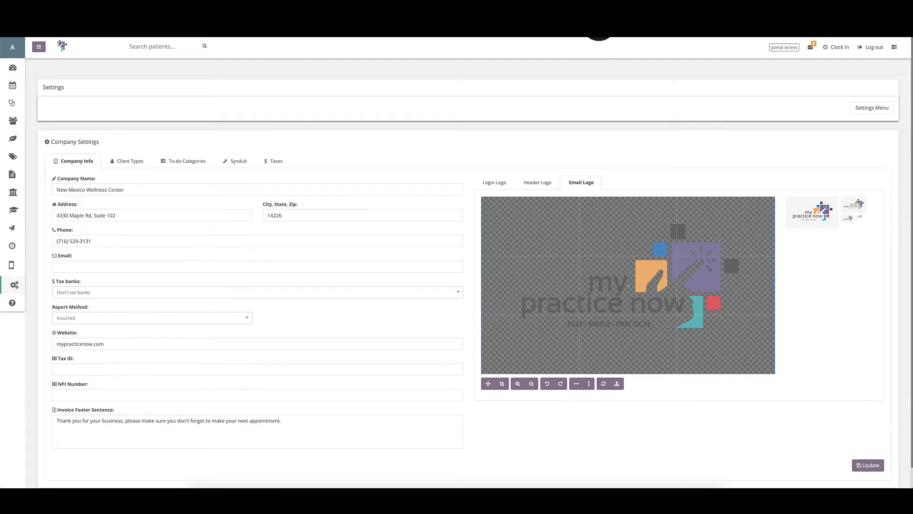
Step: Start a new entry in the clinic's To-Do's list from the activity panel
click(894, 48)
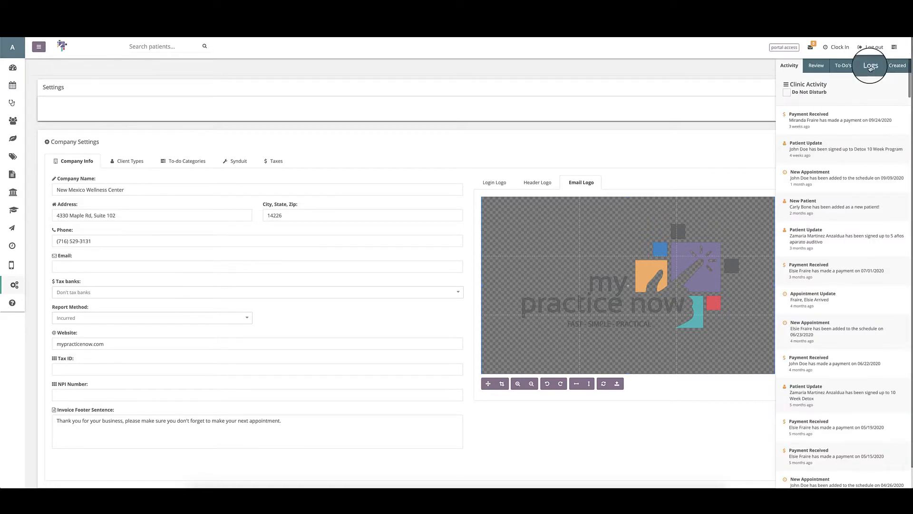
click(843, 66)
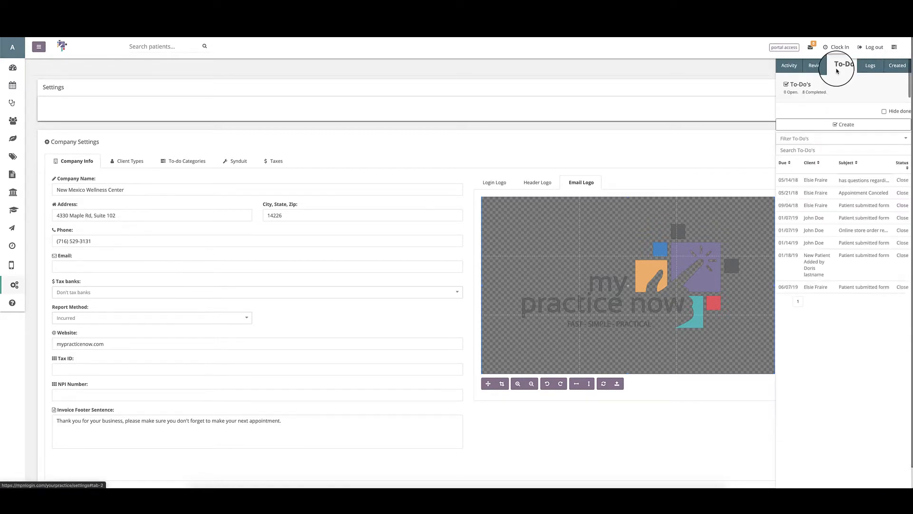
click(850, 128)
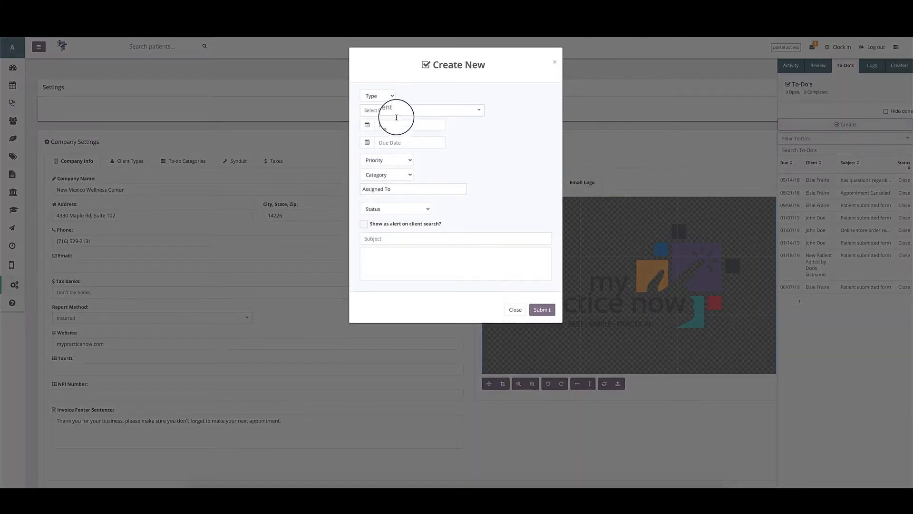
Step: Start a new To-do dated 10/14/2020 with a due date of 10/16/2020
click(378, 96)
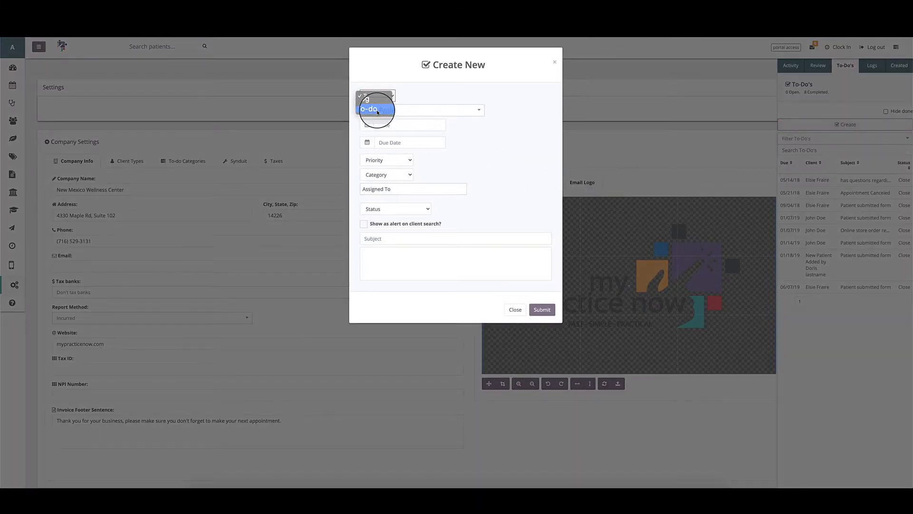
click(378, 110)
click(411, 112)
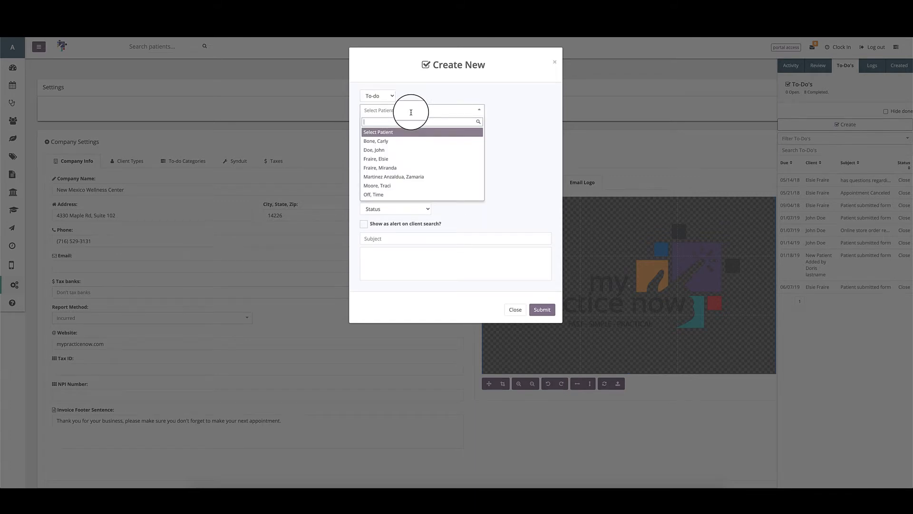
click(411, 112)
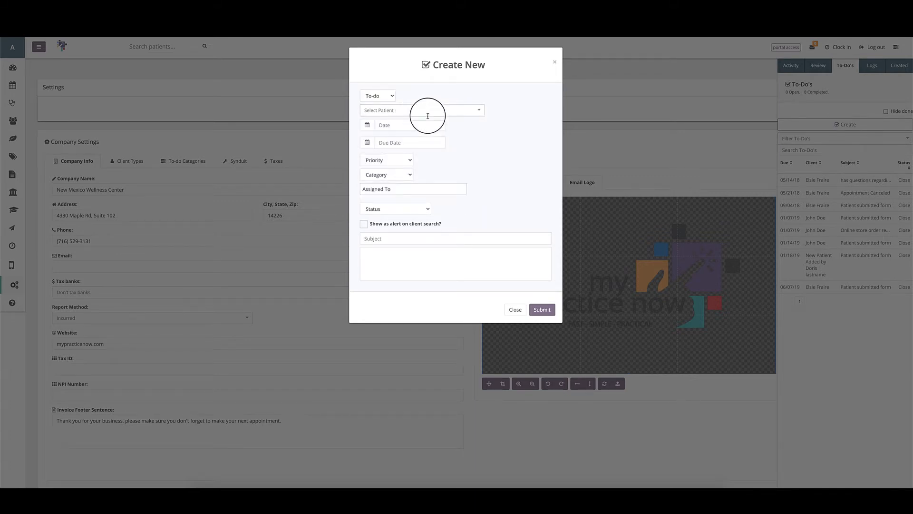
click(403, 125)
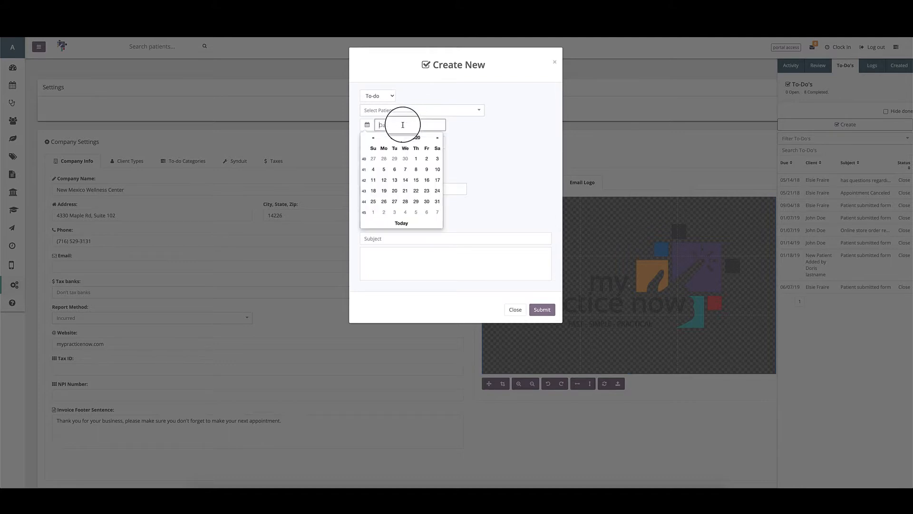
click(401, 223)
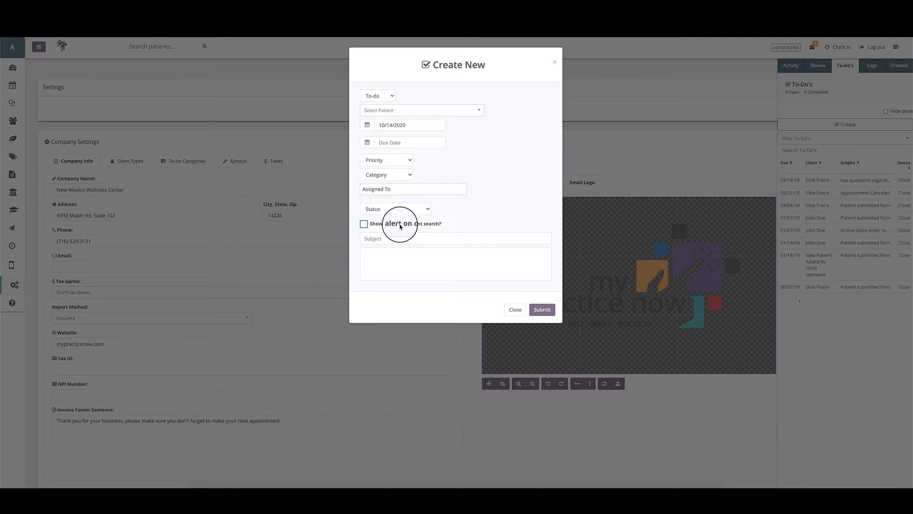
click(394, 143)
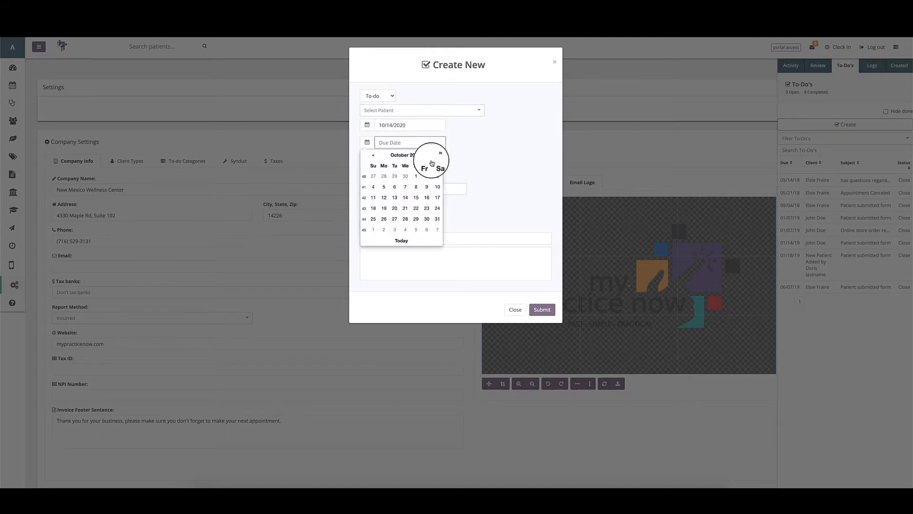
click(426, 197)
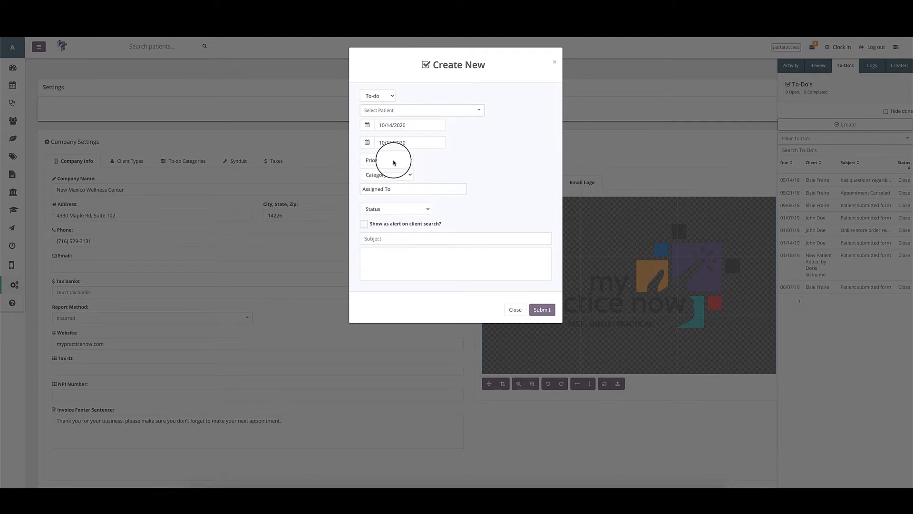
Step: Set the to-do's priority to Normal and its category to Admin
click(375, 161)
click(388, 177)
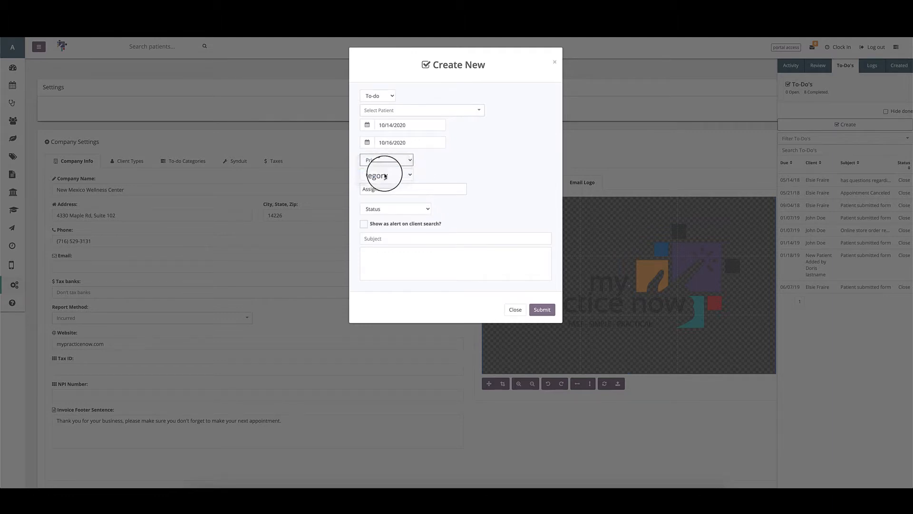
click(371, 174)
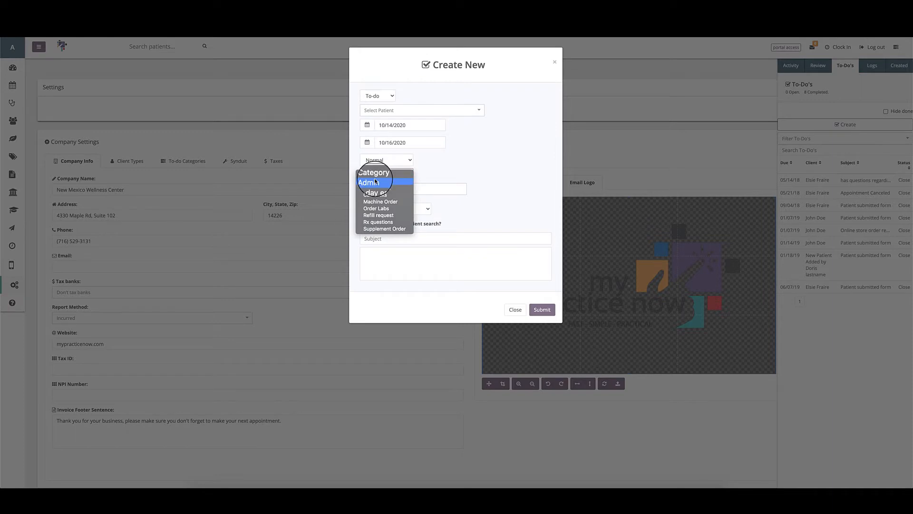
click(374, 186)
click(377, 175)
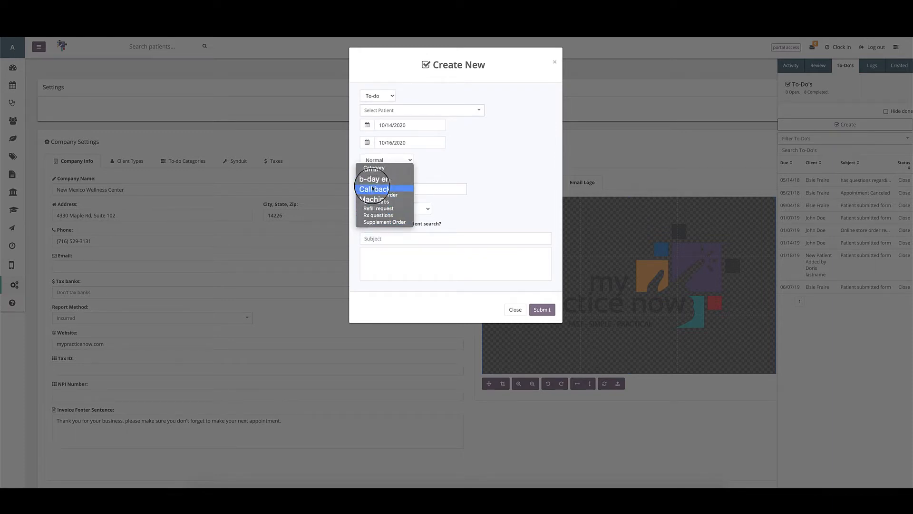
click(434, 173)
Step: Assign it to admin and a second user, enter subject 'Please change company info settings', and submit
click(404, 189)
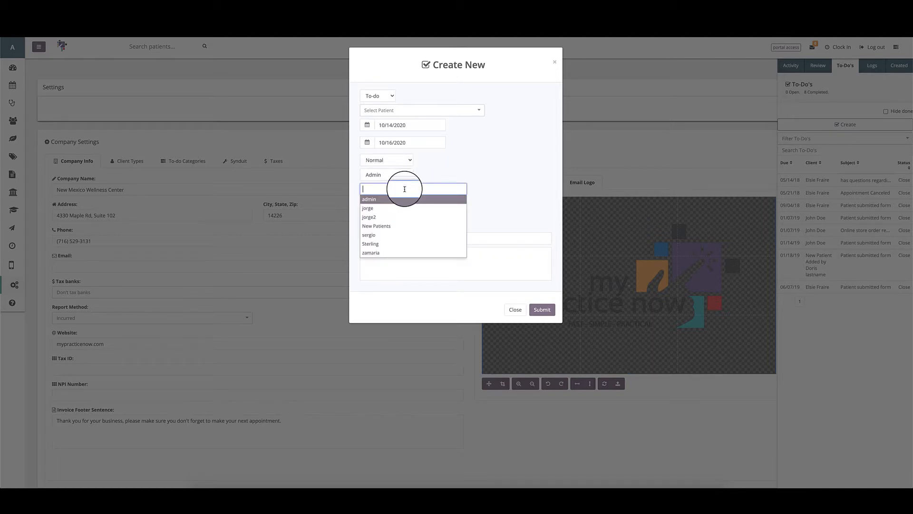
click(370, 200)
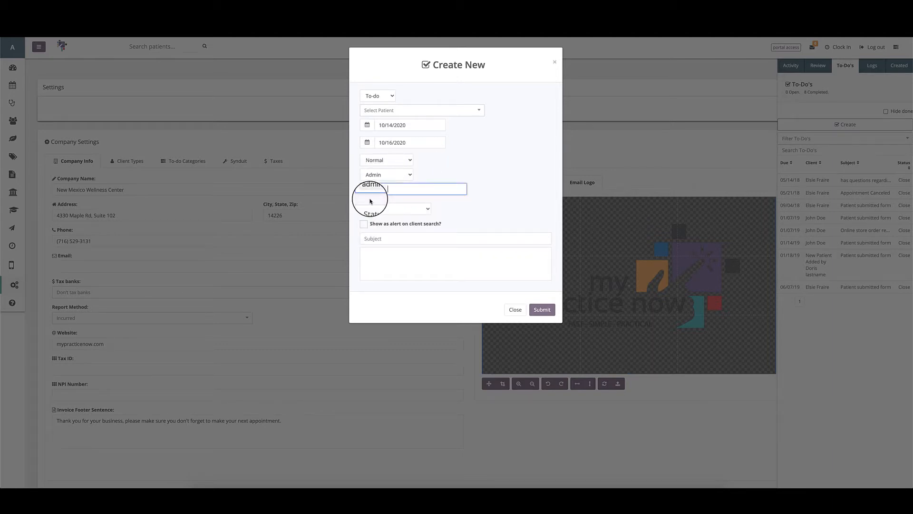
click(407, 191)
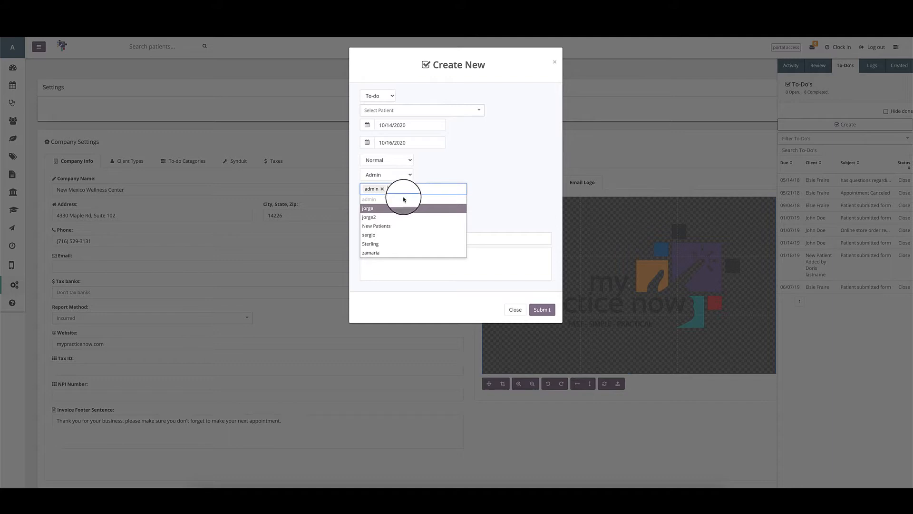
click(372, 252)
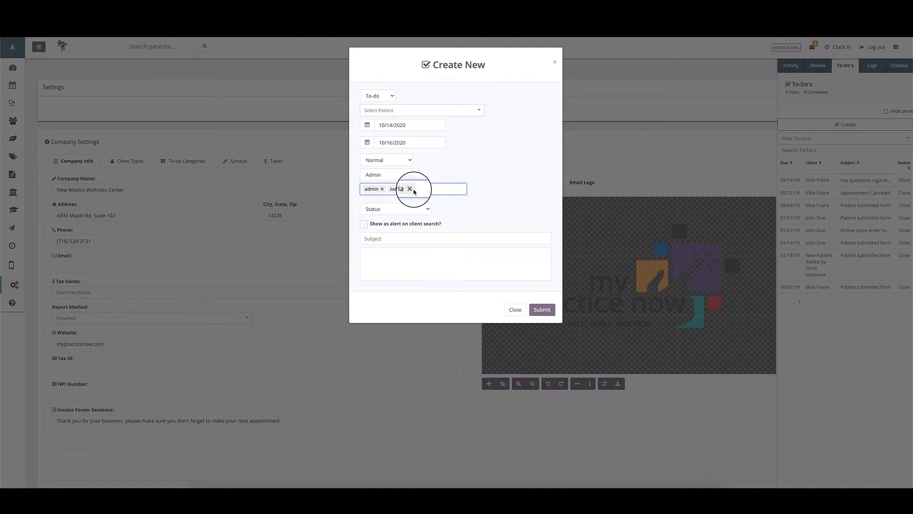
click(378, 239)
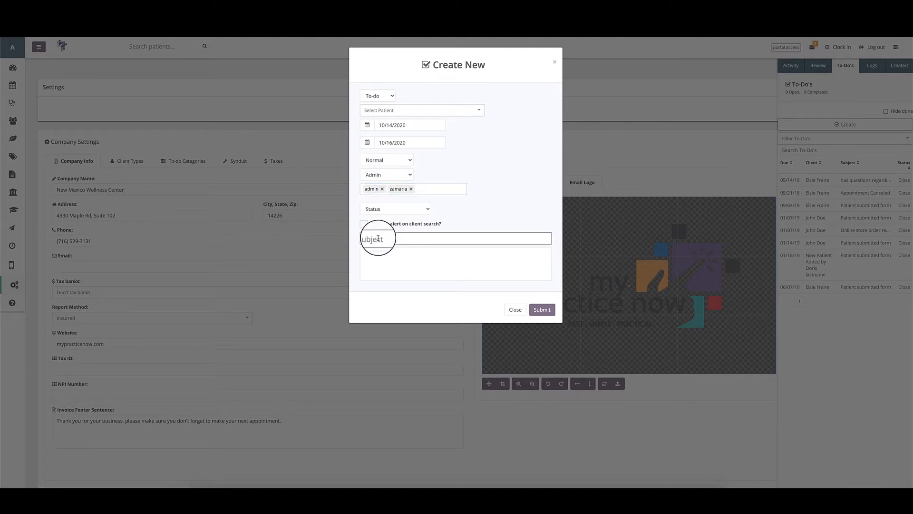
text(Please change company info settings)
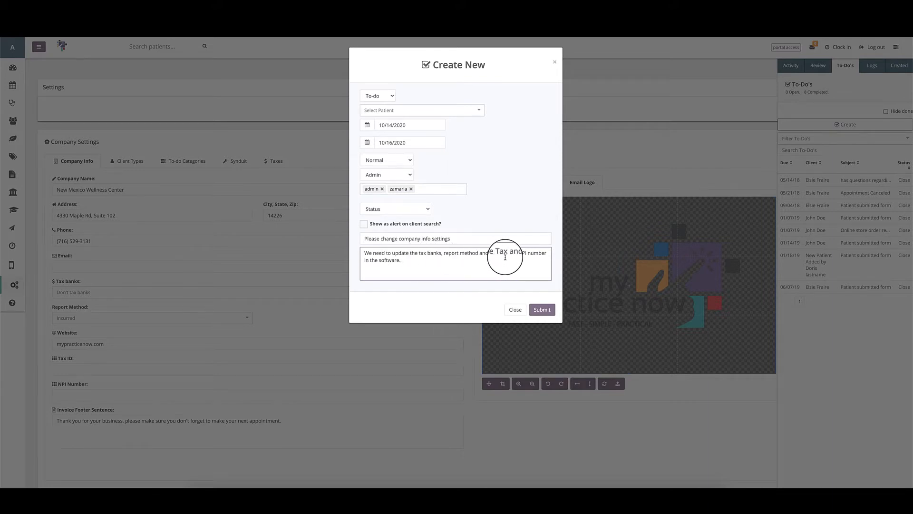
click(542, 310)
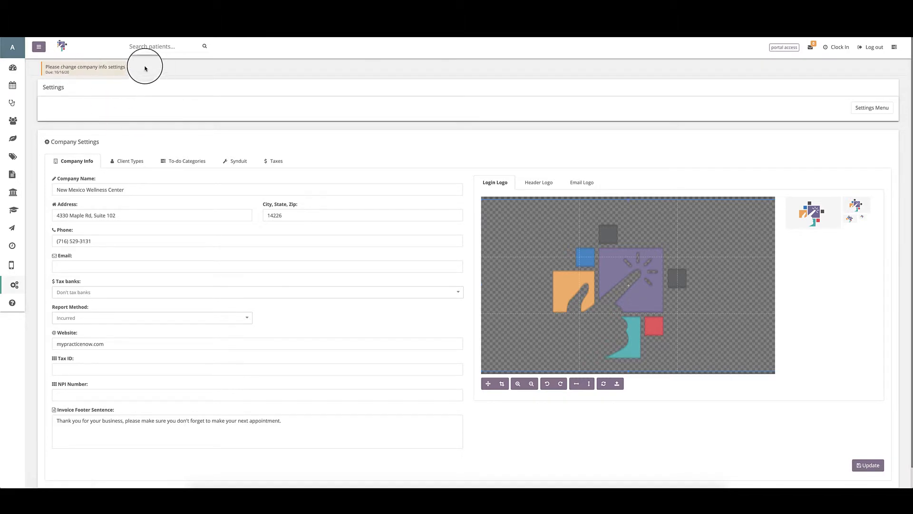
Step: Open the new to-do's details, leave status Open and assignees unchanged, and close it
click(94, 68)
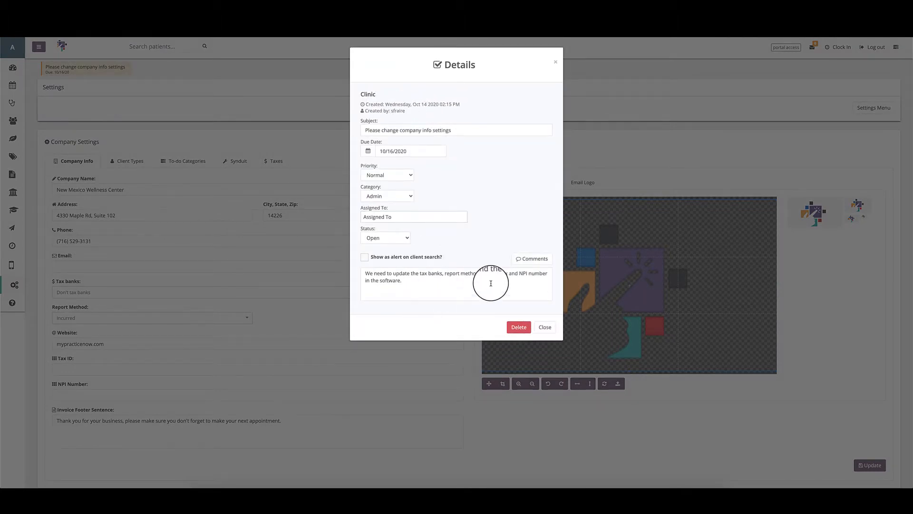
click(536, 259)
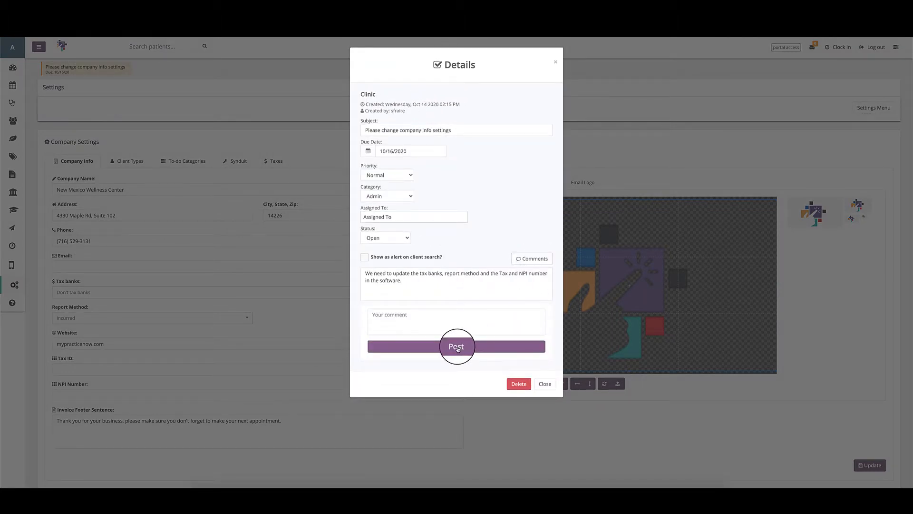
click(385, 238)
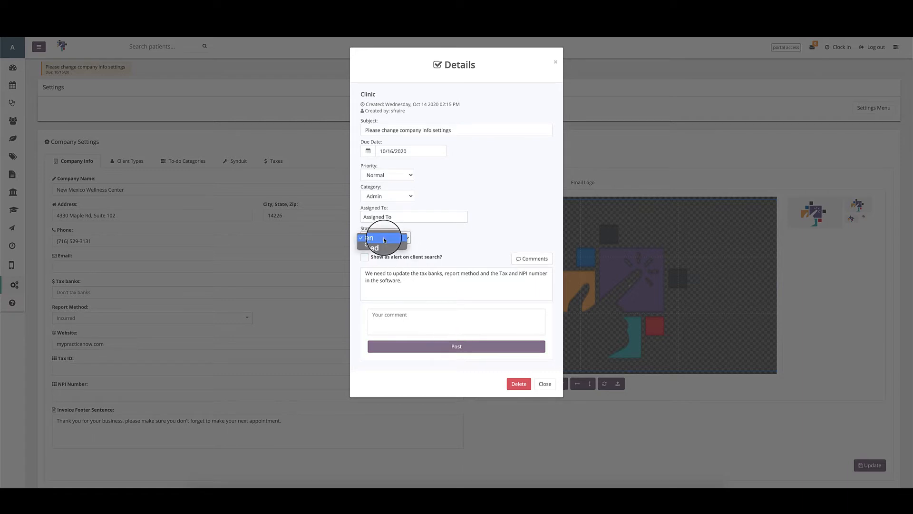
click(442, 242)
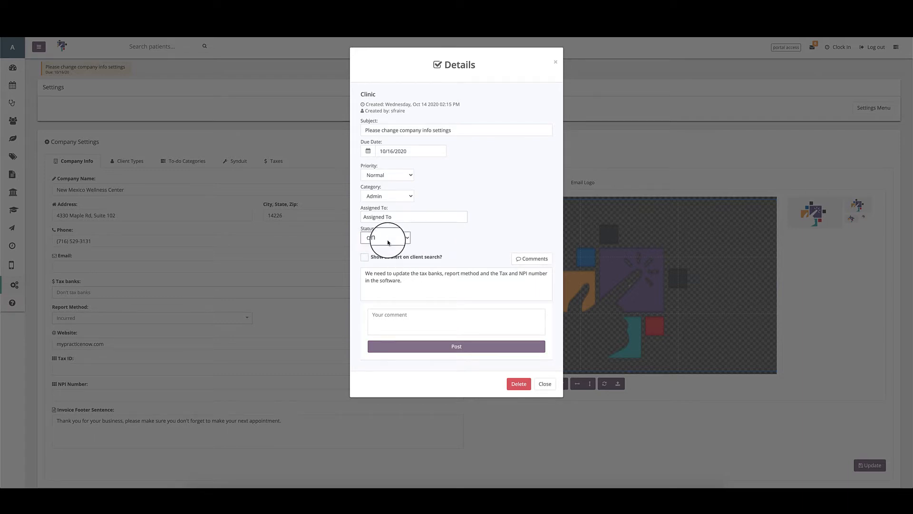
click(418, 216)
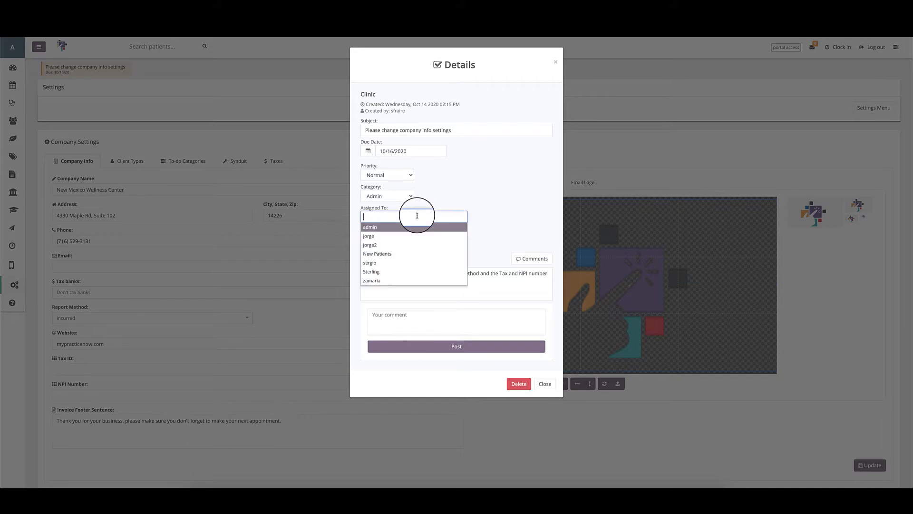
click(465, 188)
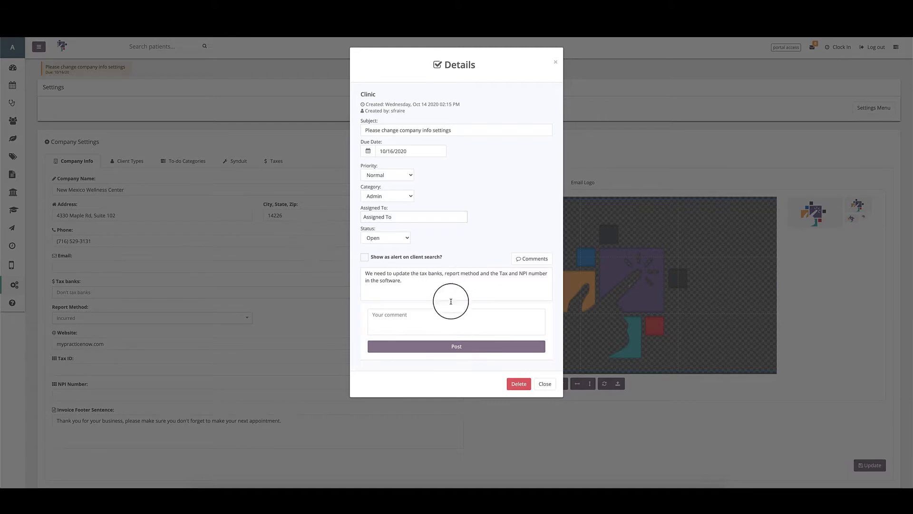
click(545, 383)
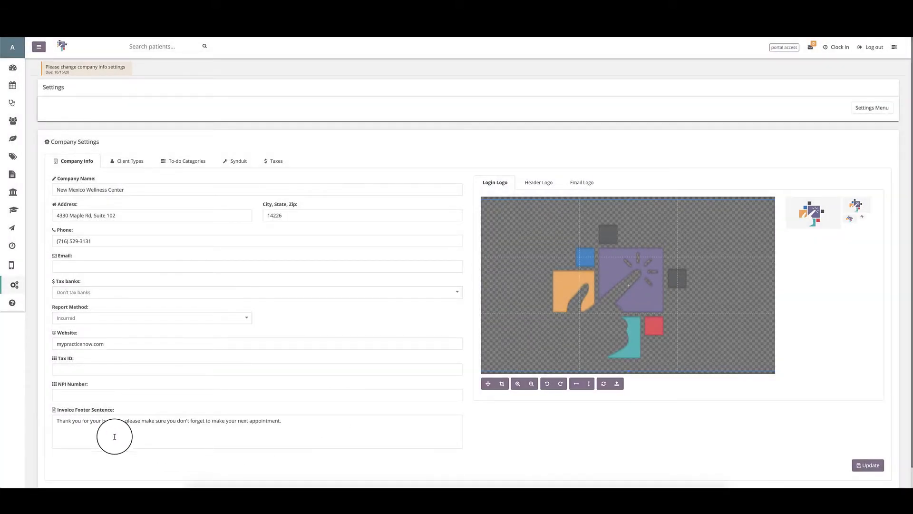
Step: Save the company contact e-mail in the company info, then view the Client Types list
scroll(66, 416, down, 1)
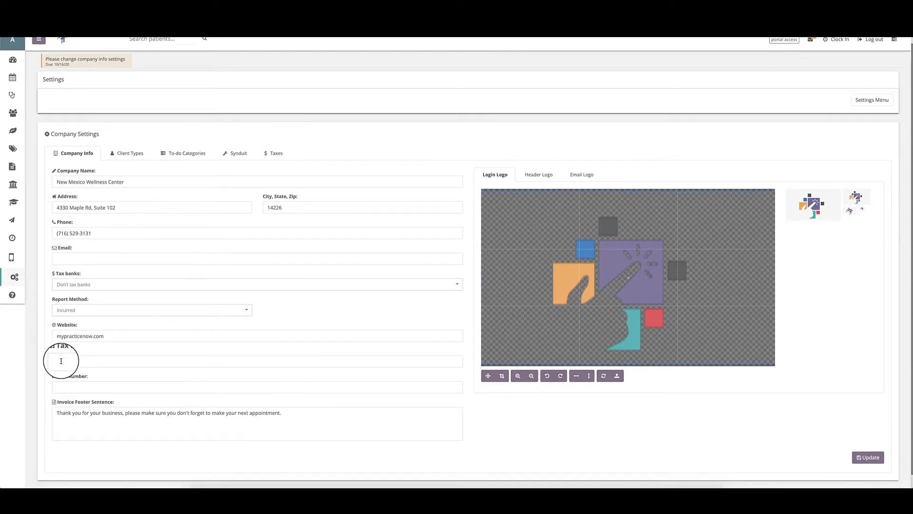
scroll(61, 362, down, 1)
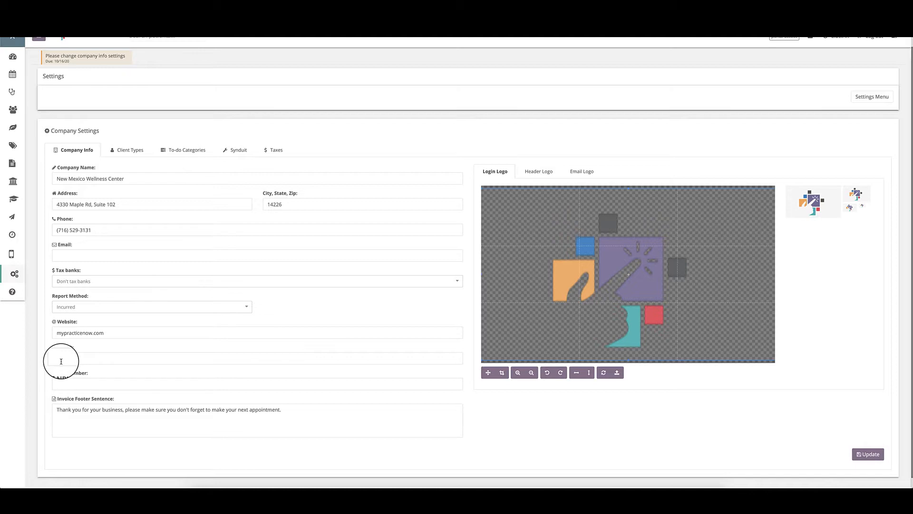
click(90, 256)
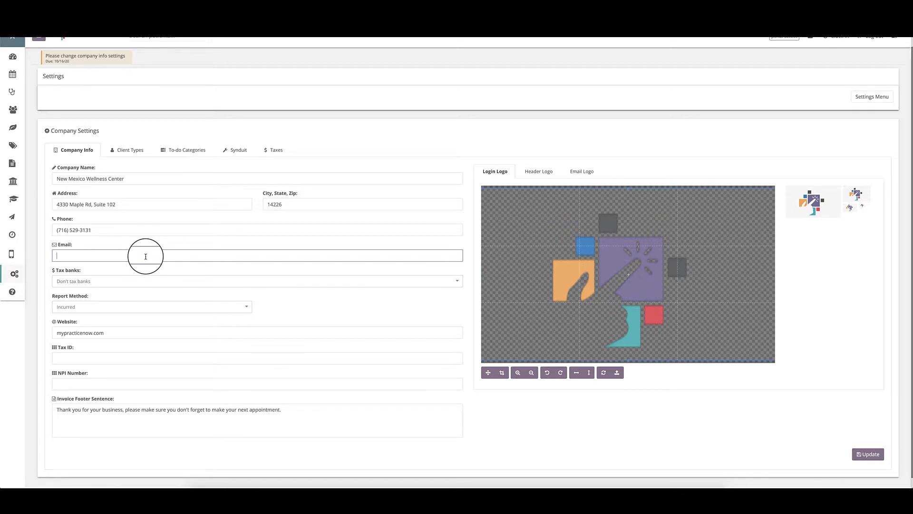
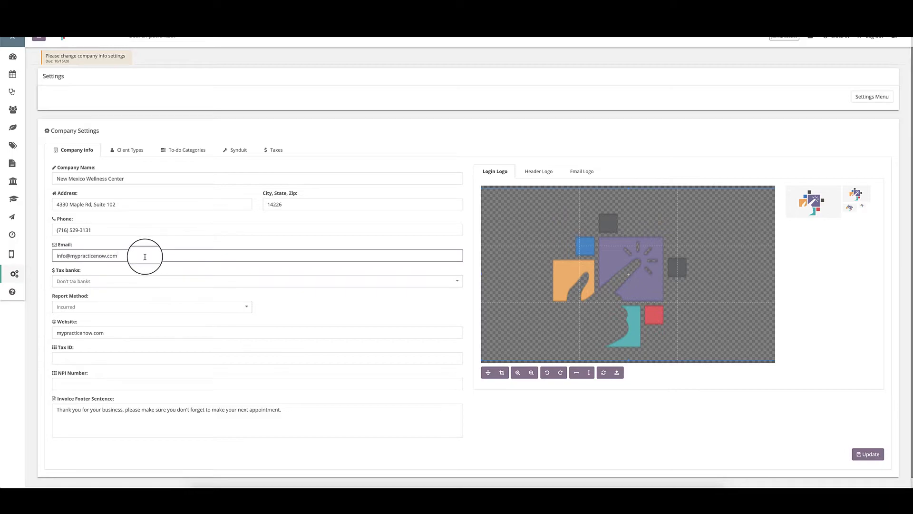
click(878, 456)
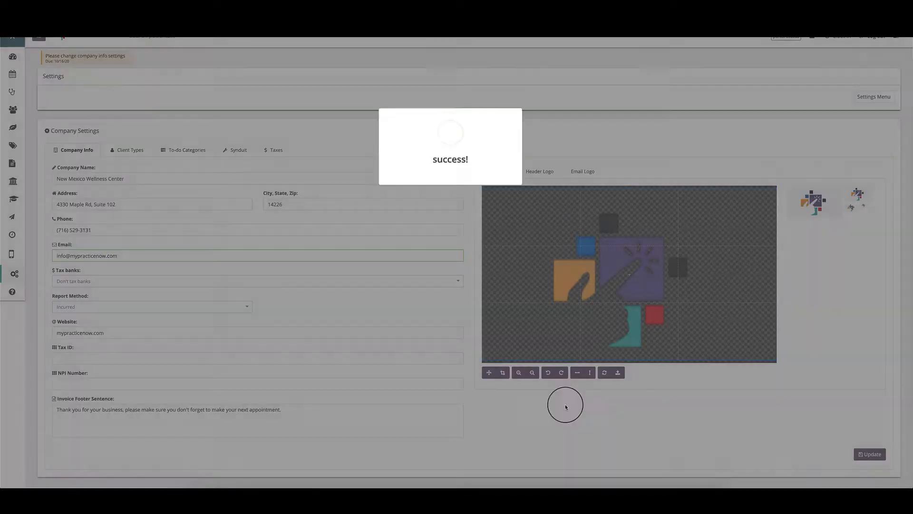
click(127, 151)
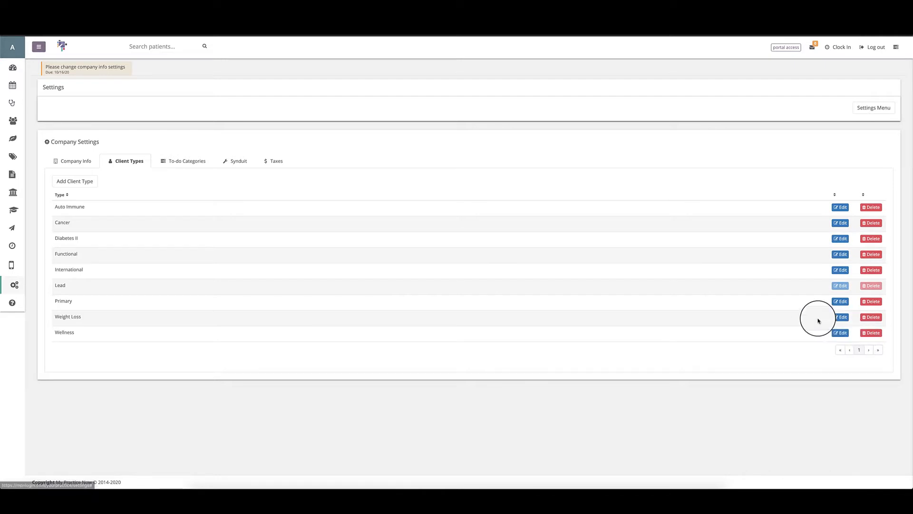
click(66, 187)
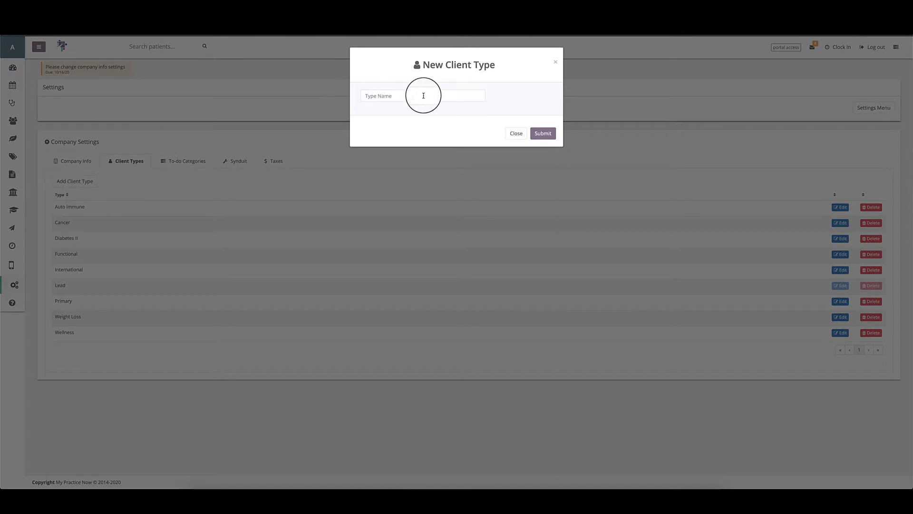
click(514, 133)
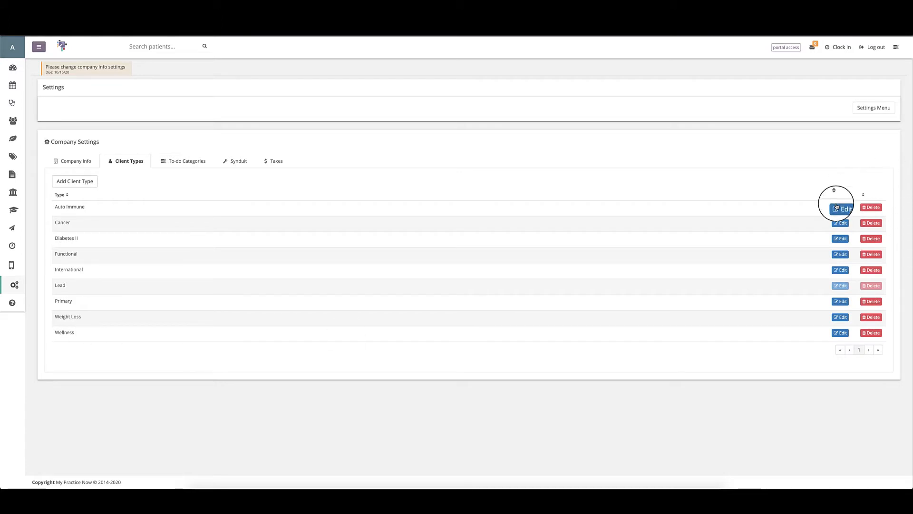
click(840, 207)
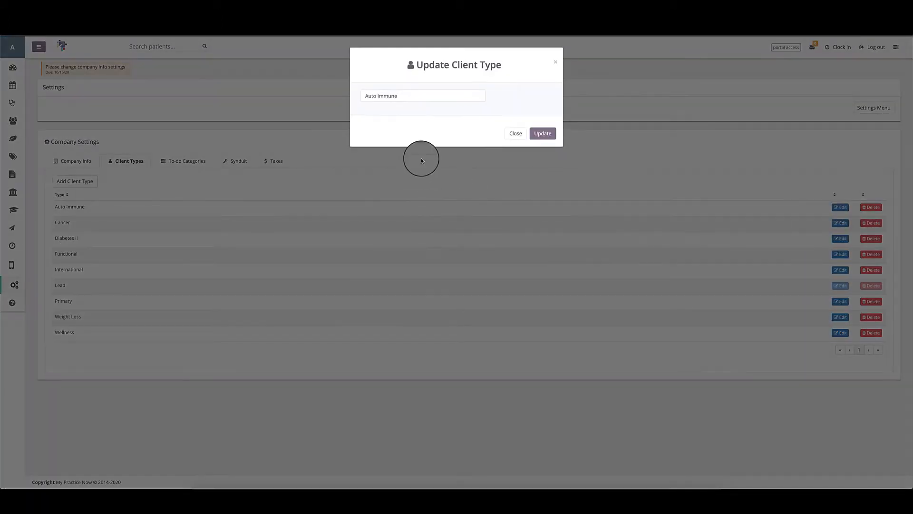
click(514, 134)
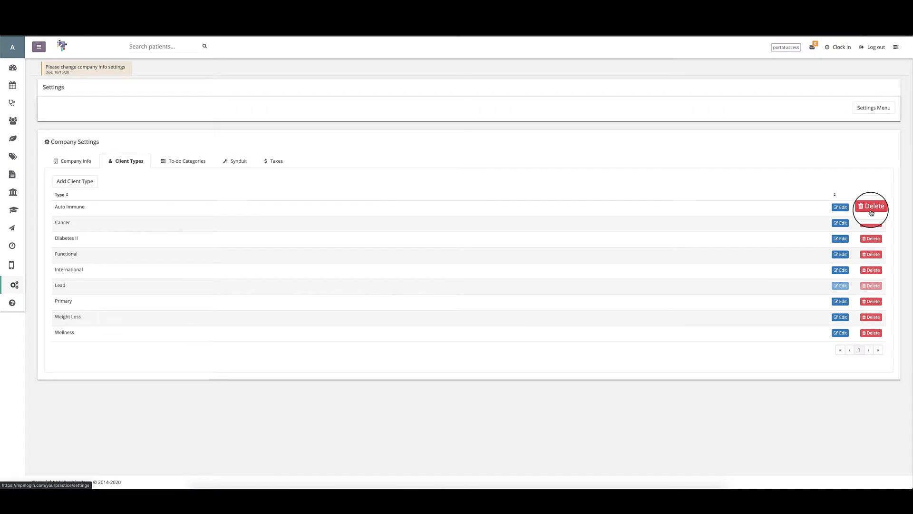
Step: Rename the 'b-day email' to-do category to 'B-day email', then view the Synduit settings
click(187, 162)
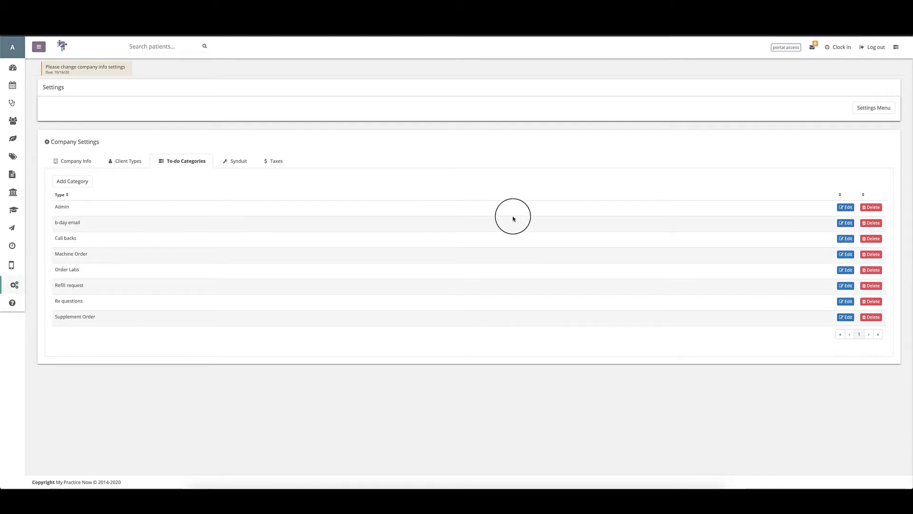
click(847, 222)
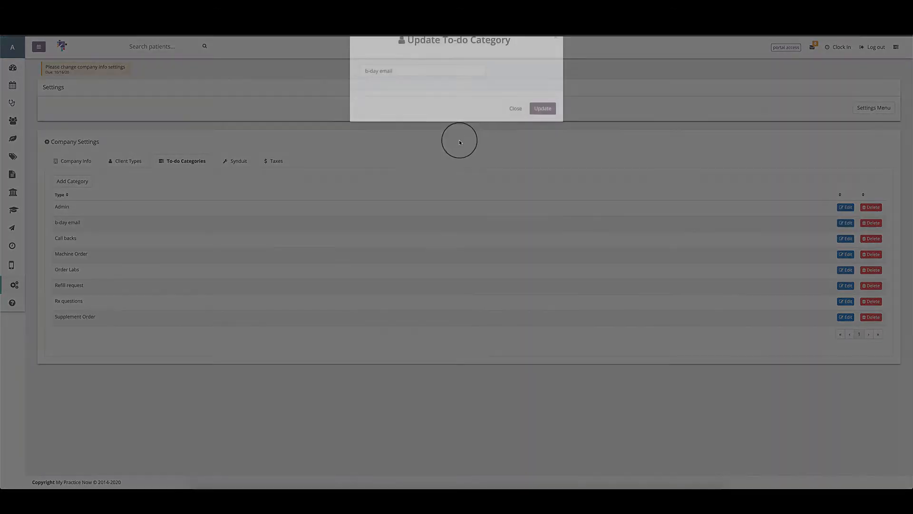
click(371, 98)
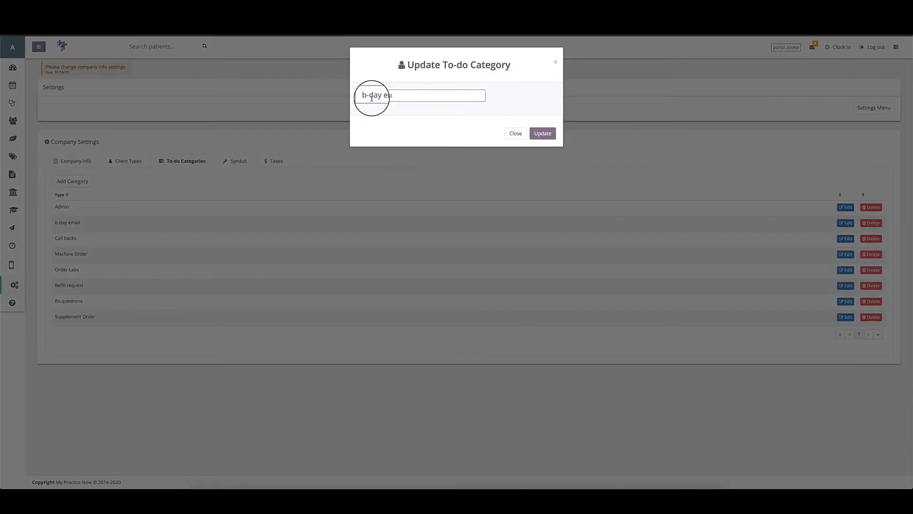
key(BackSpace)
text(B)
click(543, 133)
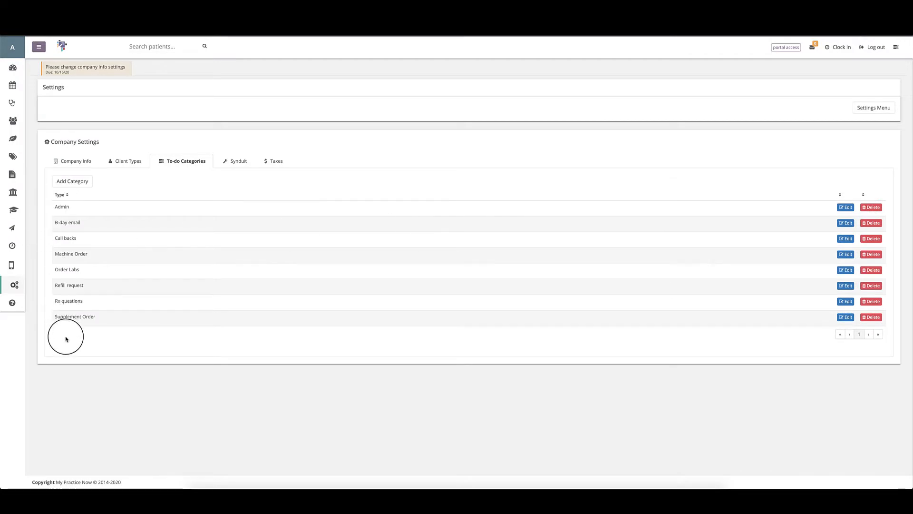
click(233, 165)
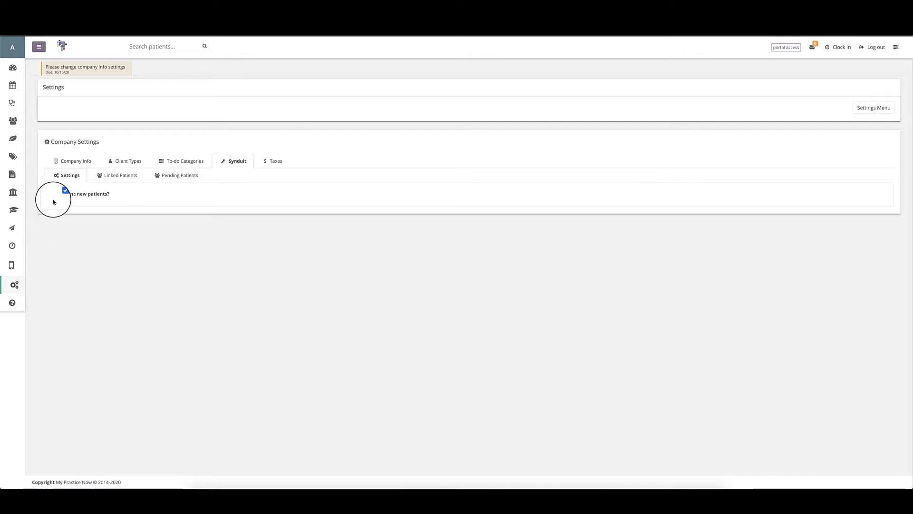
Step: Browse the Synduit Linked Patients, Pending Patients and Settings sub-tabs, ending on Pending Patients
click(111, 176)
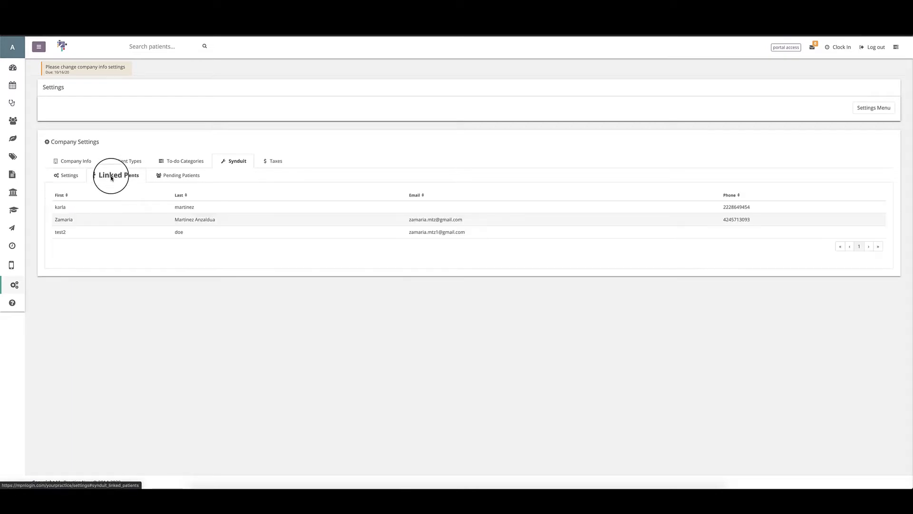
click(194, 177)
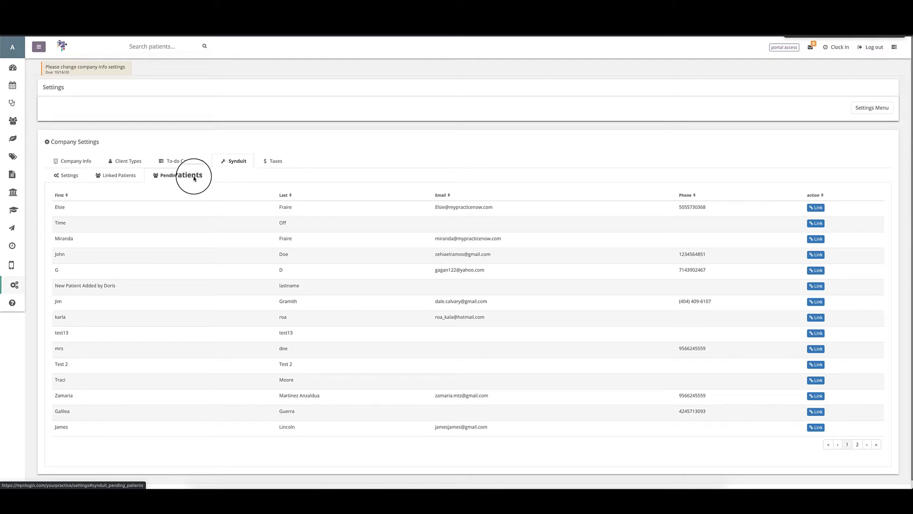
click(67, 175)
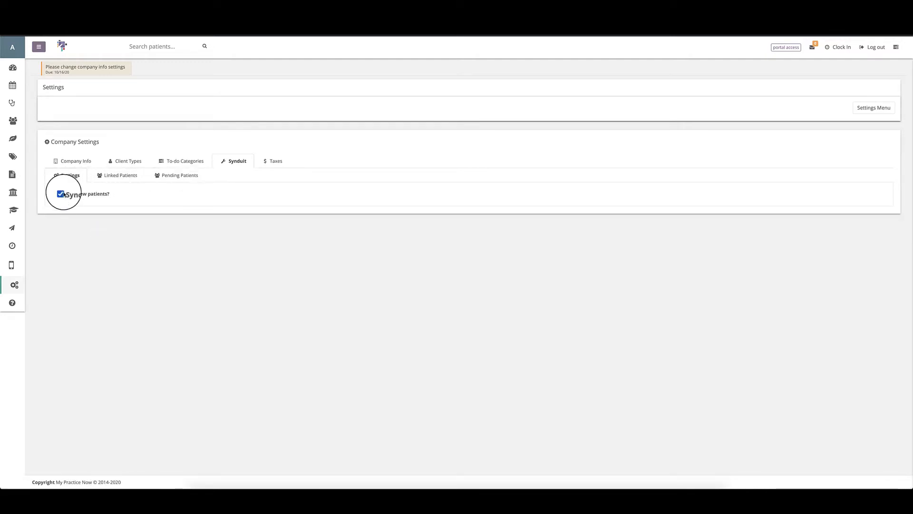
click(173, 176)
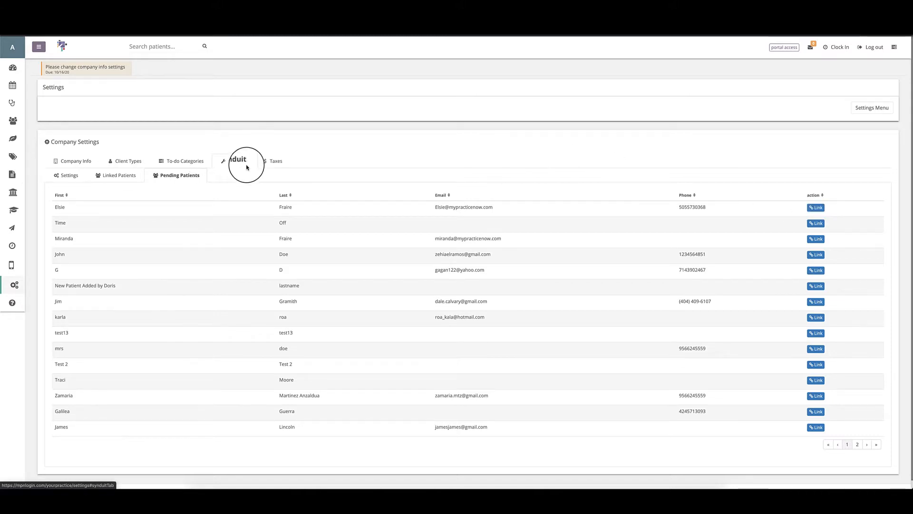
Step: View the Taxes list with GA Sales 6% and NM Sales 8.25%, starting and cancelling a new tax
click(279, 163)
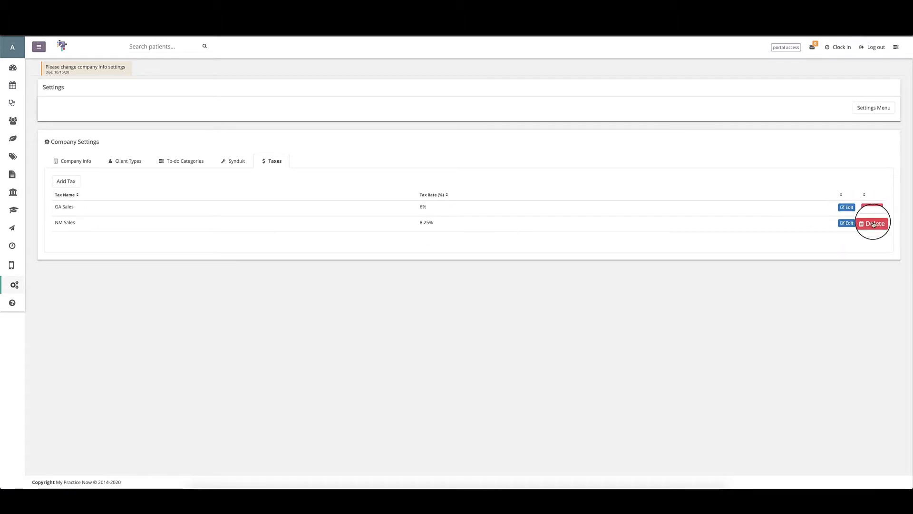
click(65, 183)
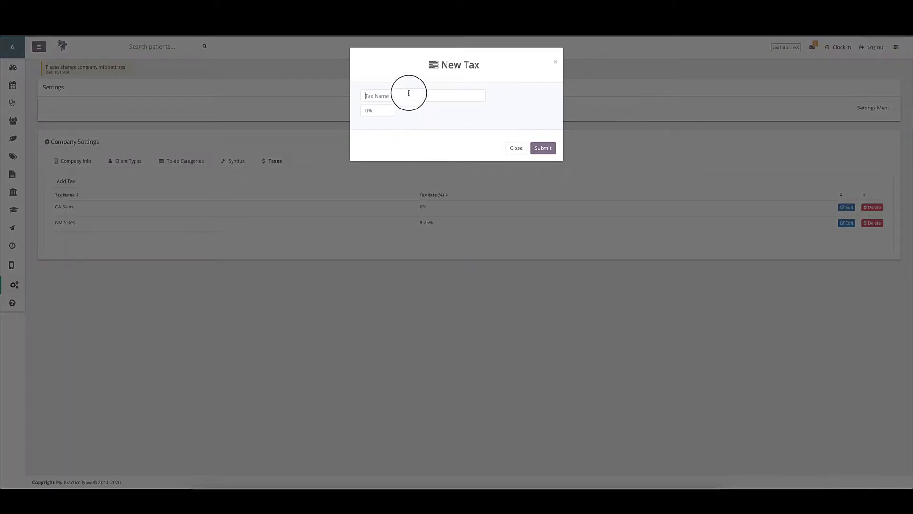
click(408, 94)
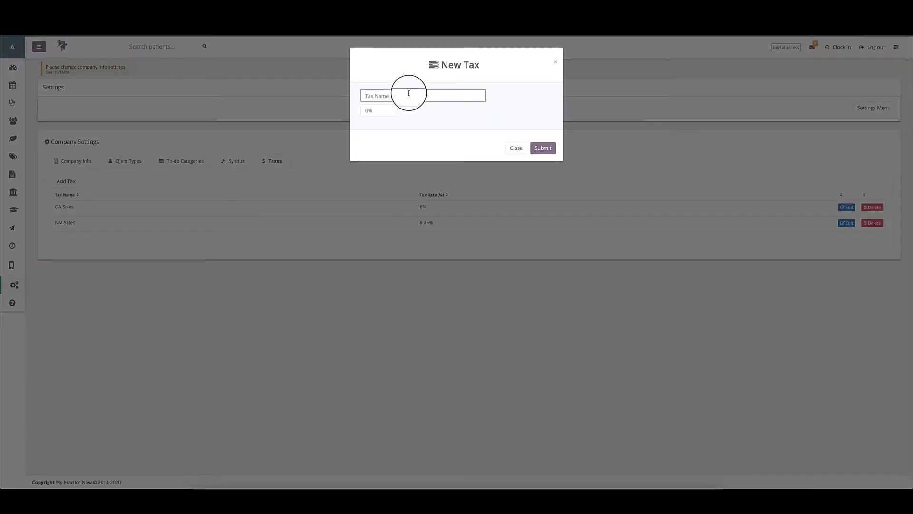
click(373, 114)
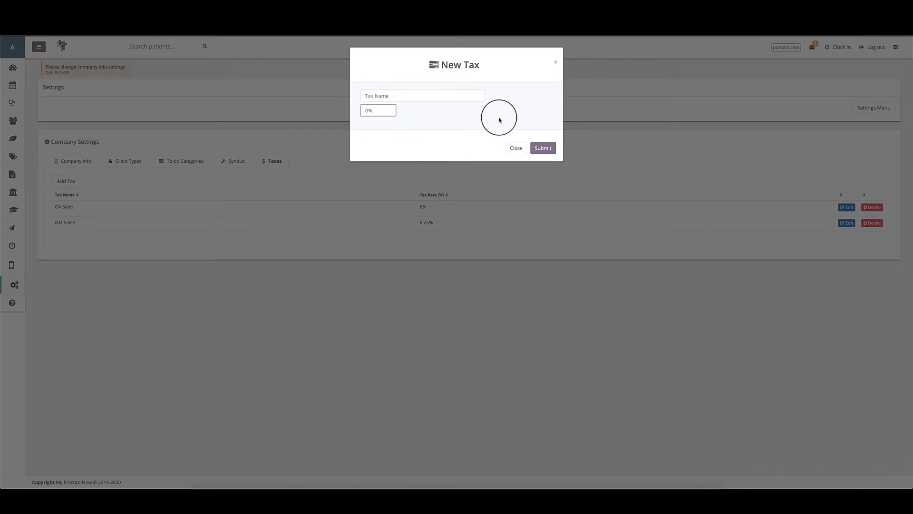
click(511, 148)
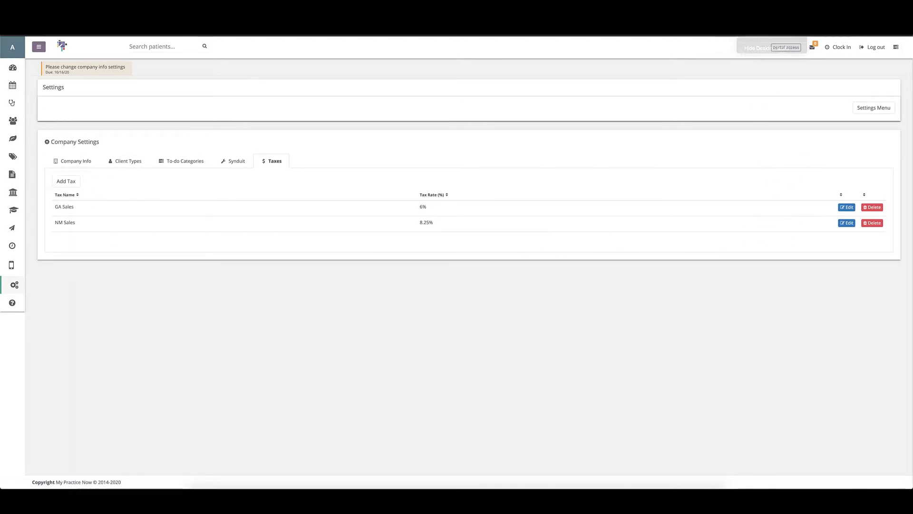
Step: Go to User Settings from the Settings Menu and bring up a blank Add User form
click(870, 112)
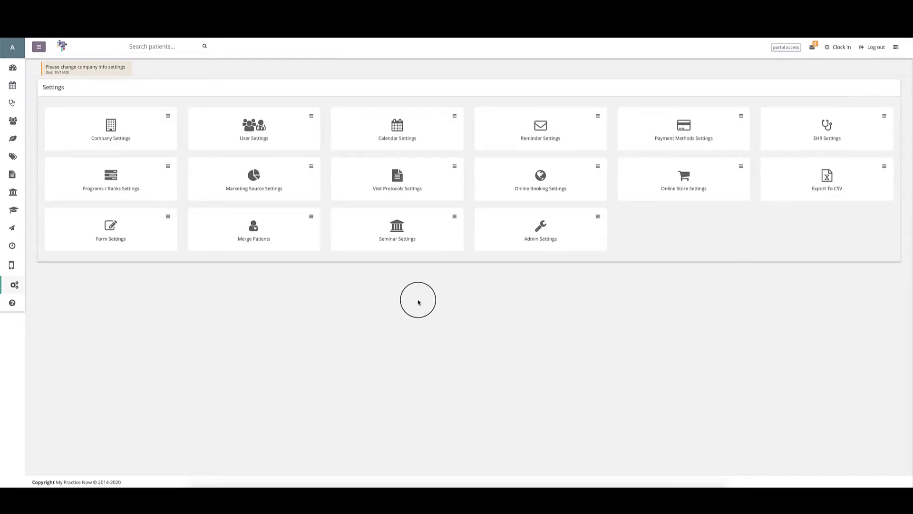
click(254, 127)
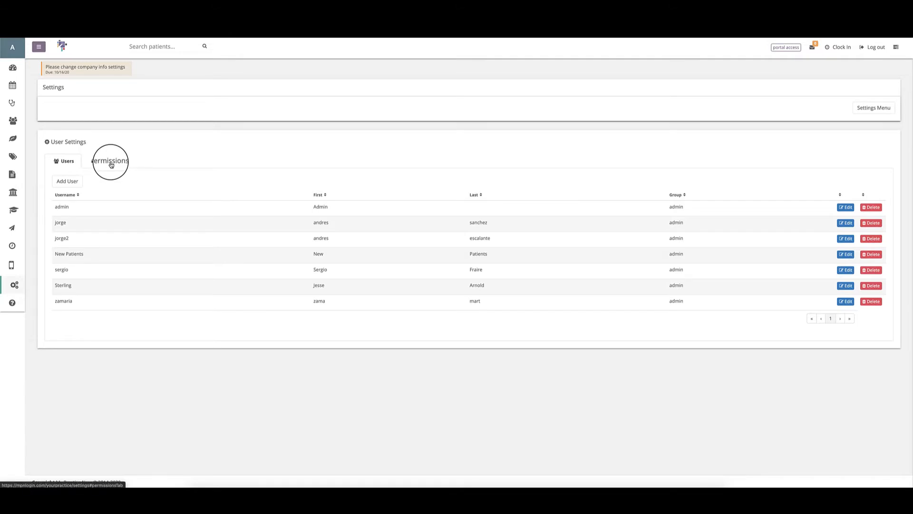
click(67, 181)
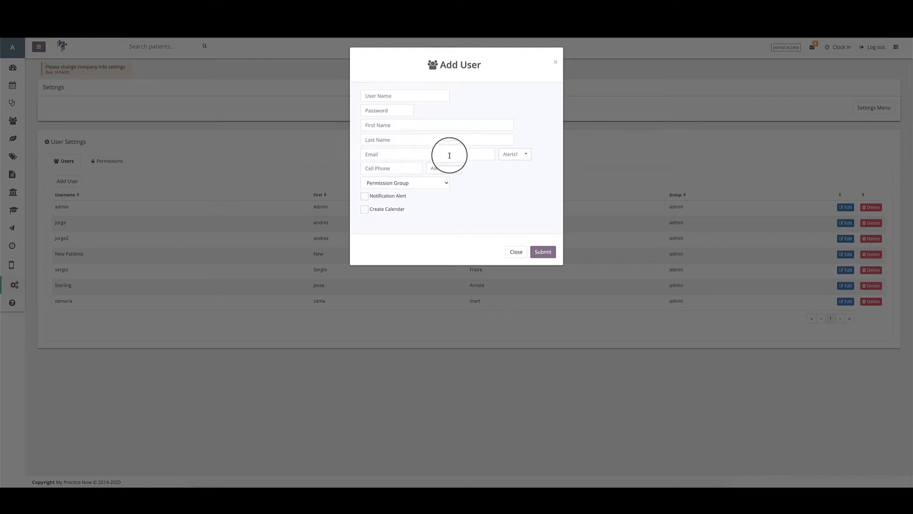
Step: Review the email and cell phone alert choices and the permission groups without selecting any
click(518, 155)
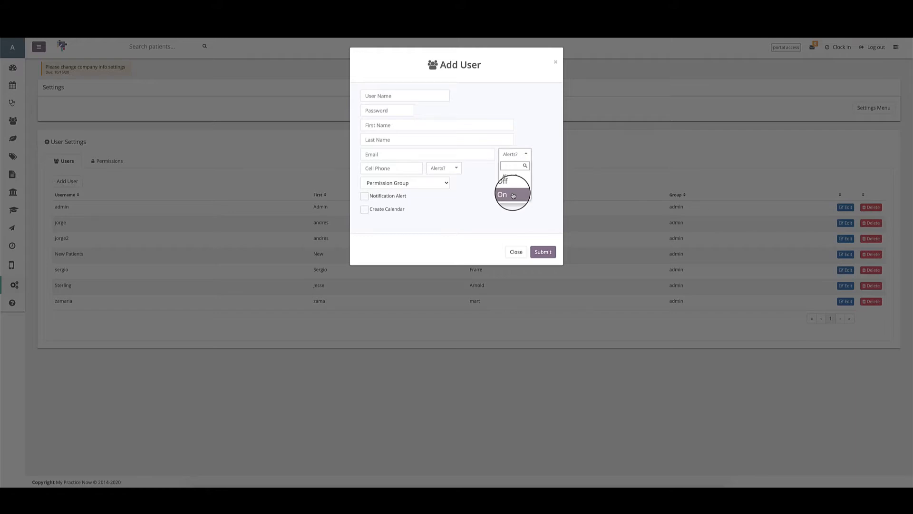
click(525, 154)
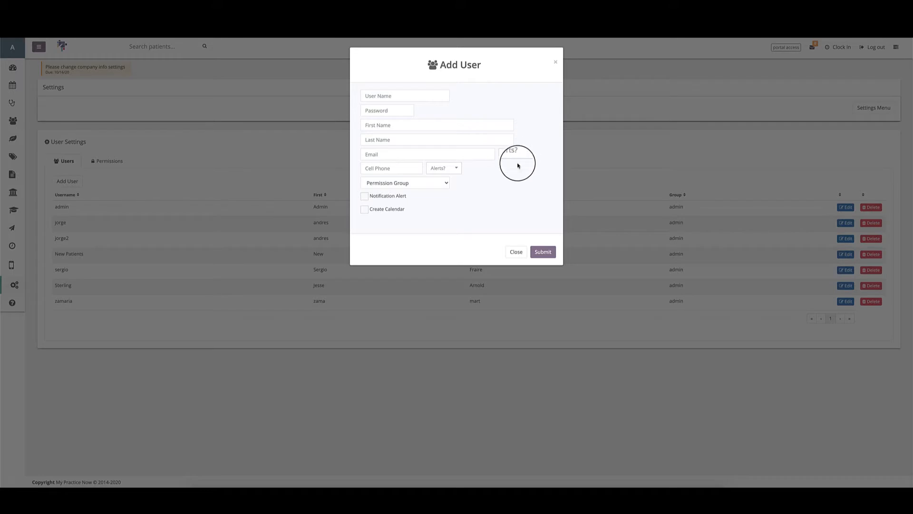
click(413, 168)
click(430, 168)
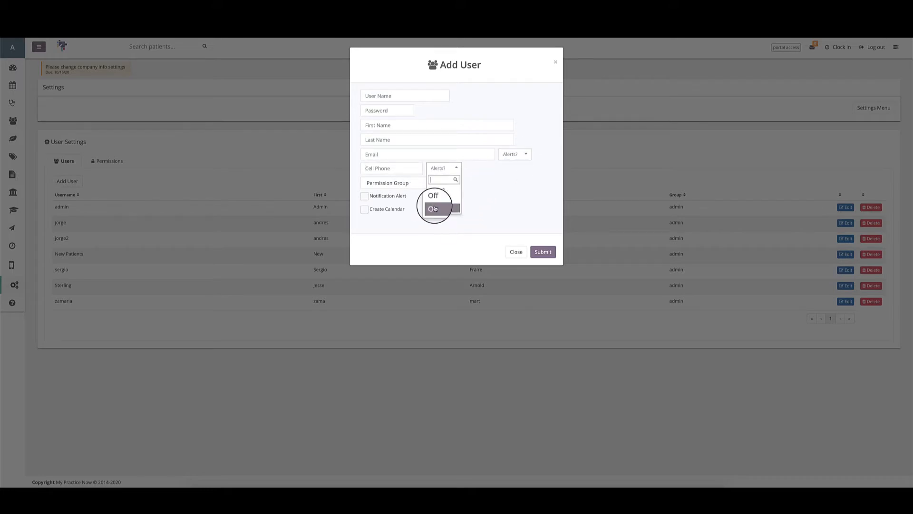
click(392, 169)
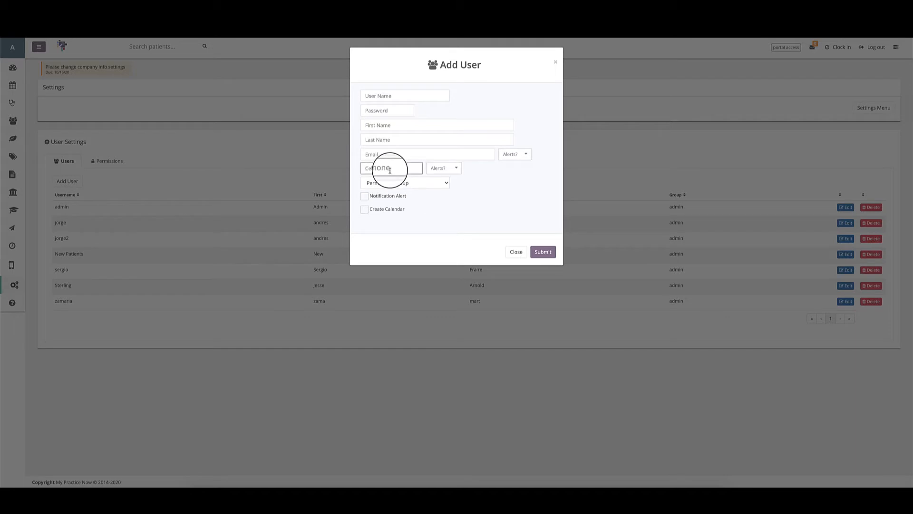
click(442, 184)
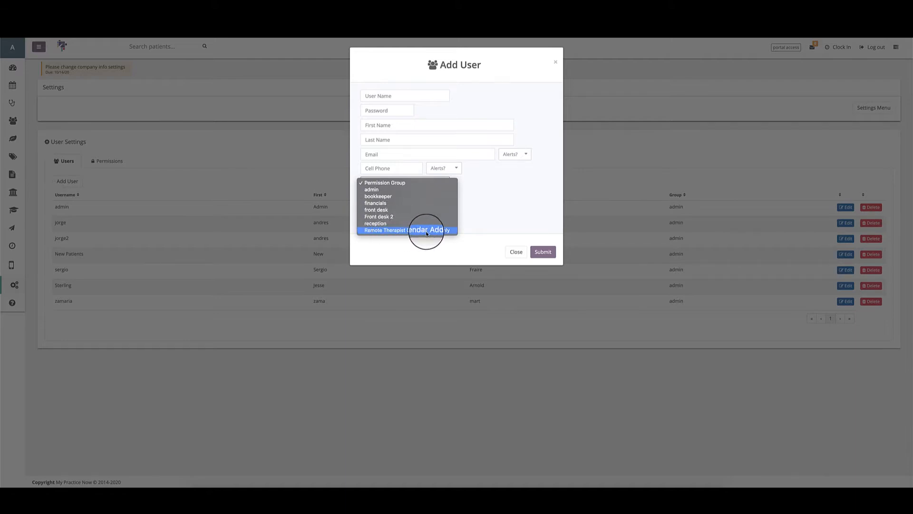
click(490, 201)
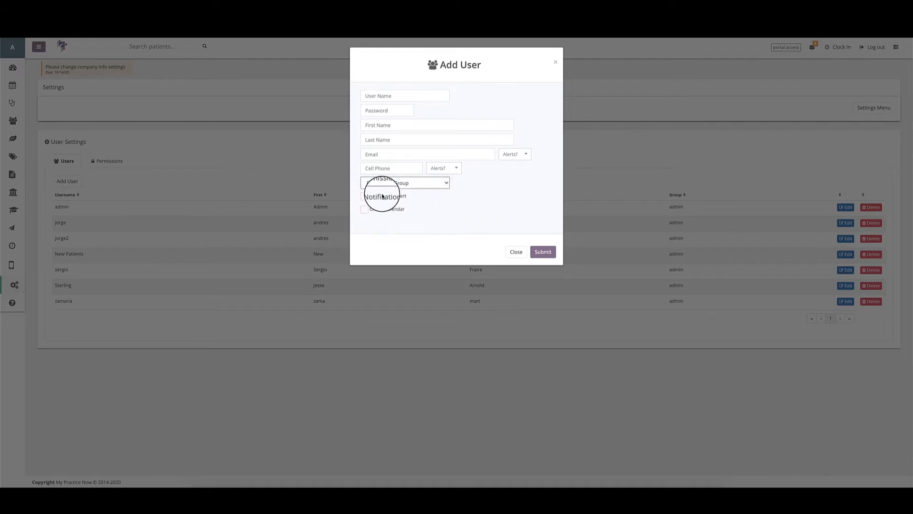
click(378, 184)
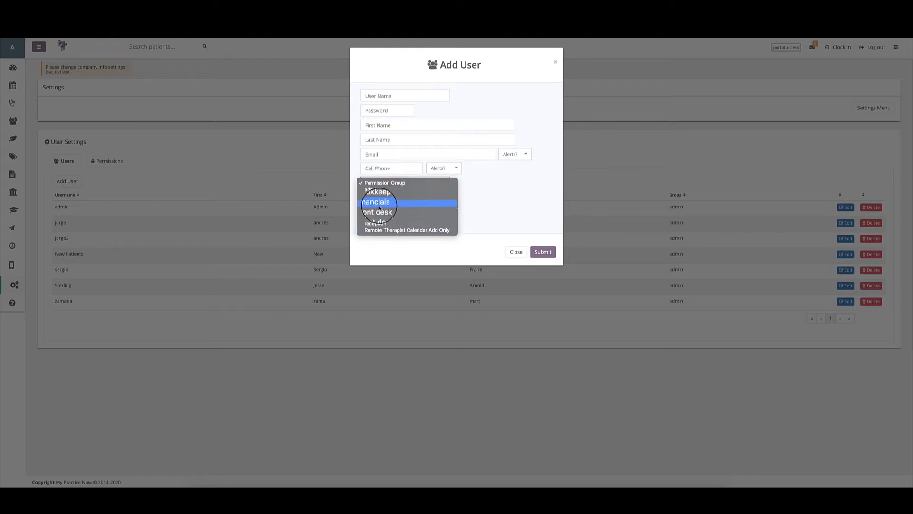
click(475, 211)
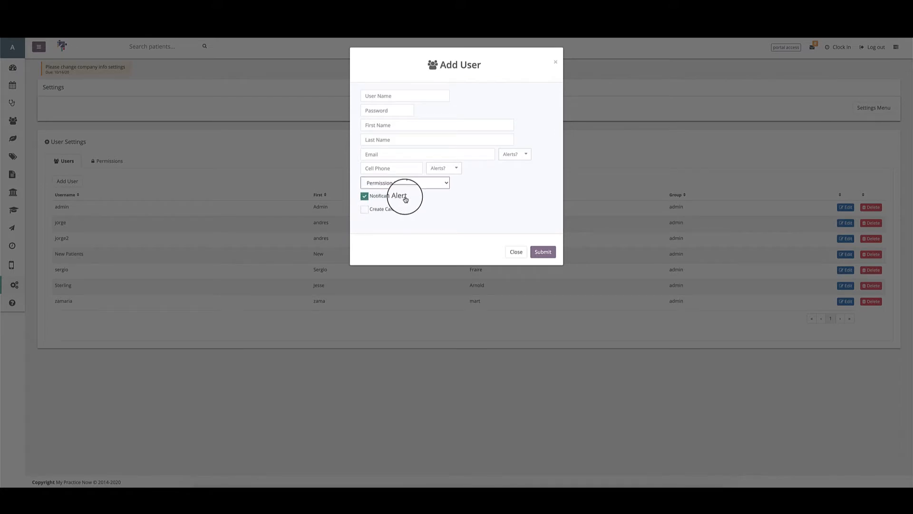
Step: Tick Create Calendar, try the calendar name and license fields, and draw then erase a signature
click(365, 209)
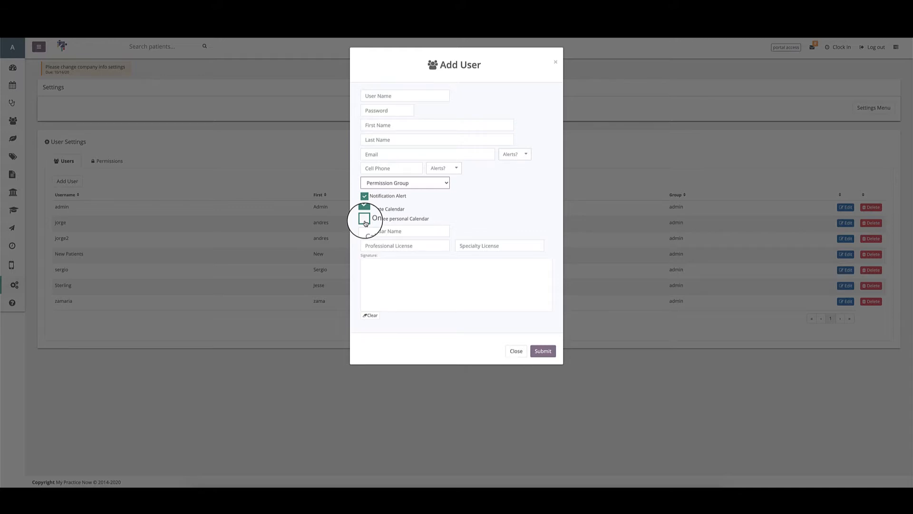
click(373, 230)
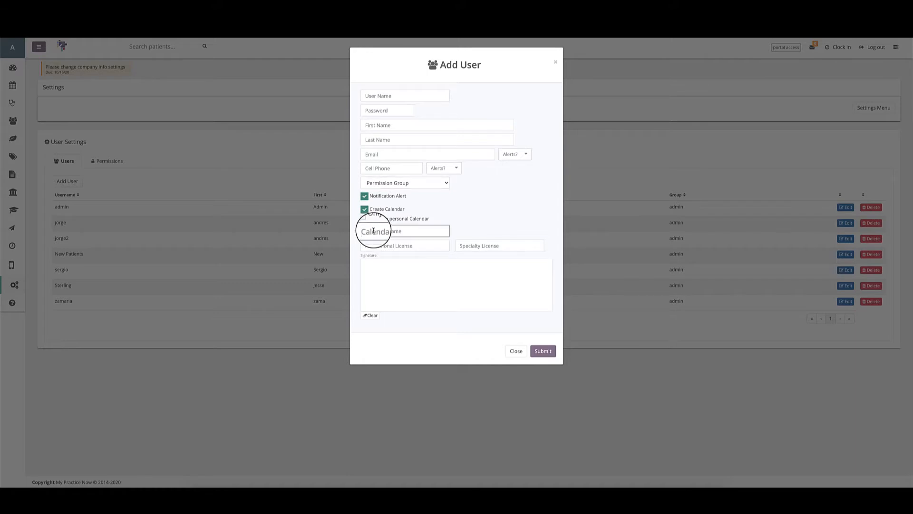
click(375, 246)
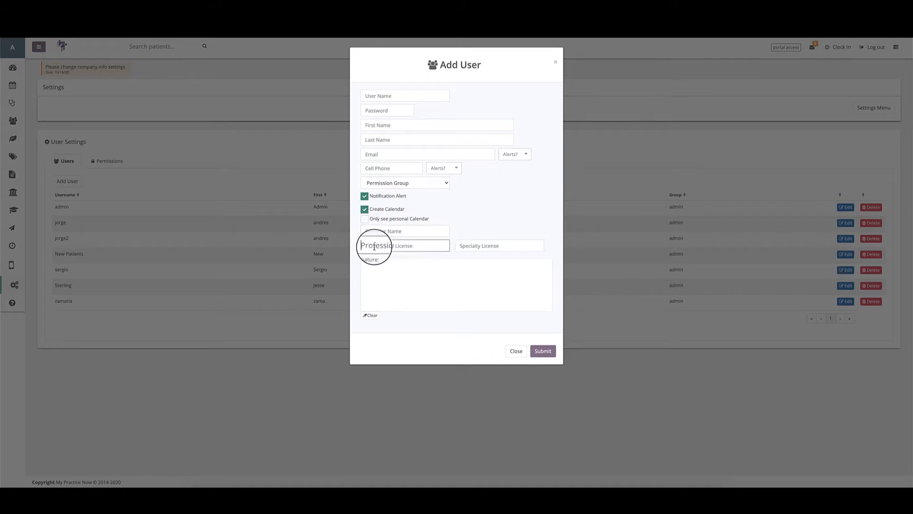
click(477, 247)
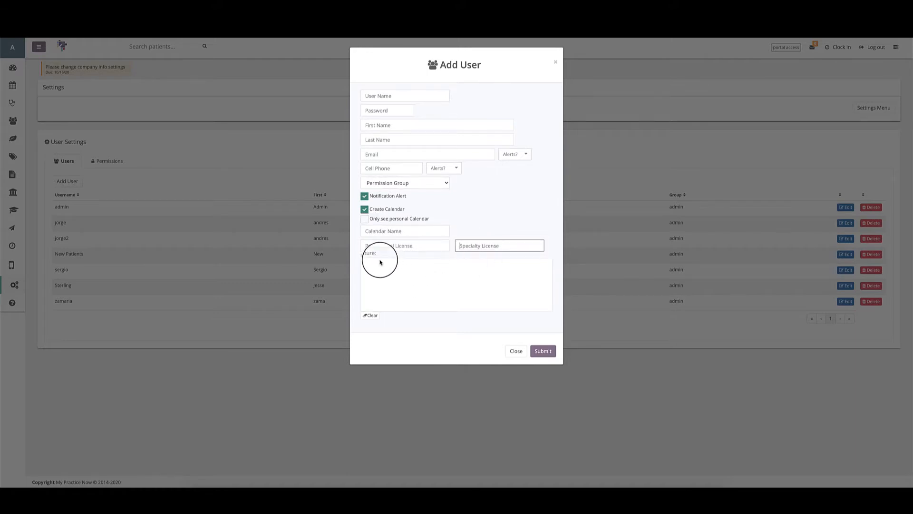
mouse_move(407, 271)
mouse_down()
mouse_move(373, 284)
mouse_move(514, 295)
mouse_up()
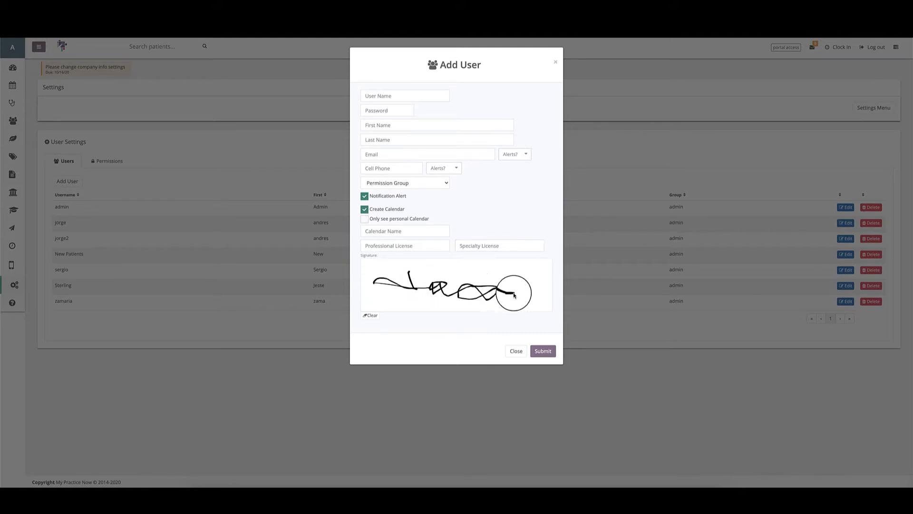
click(371, 315)
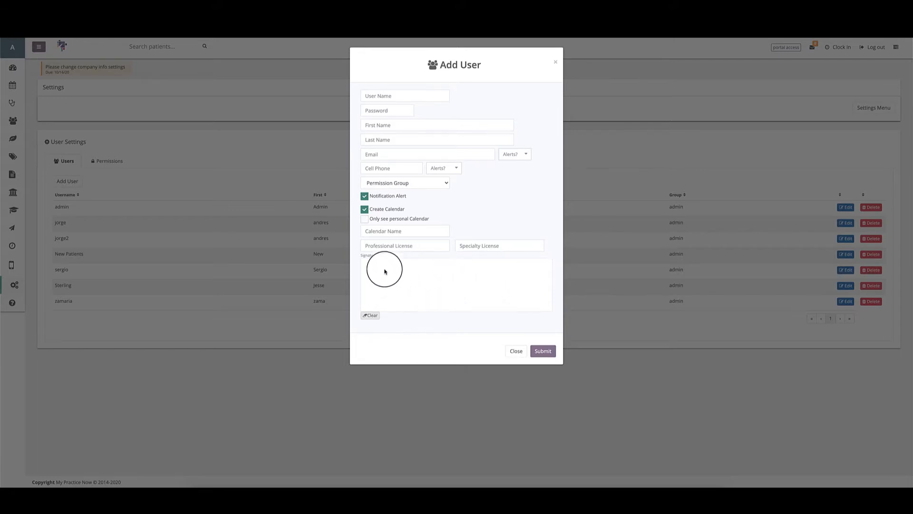
Step: Test the signature pad and license fields again, clear the signature, and close the form unsaved
mouse_move(384, 269)
mouse_down()
mouse_move(404, 282)
mouse_move(469, 285)
mouse_move(428, 290)
mouse_move(459, 298)
mouse_up()
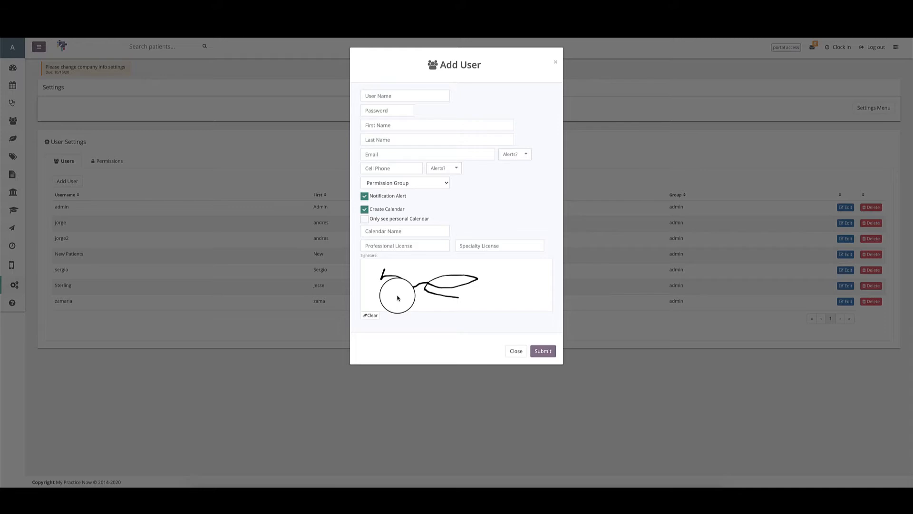
drag(450, 274, 467, 276)
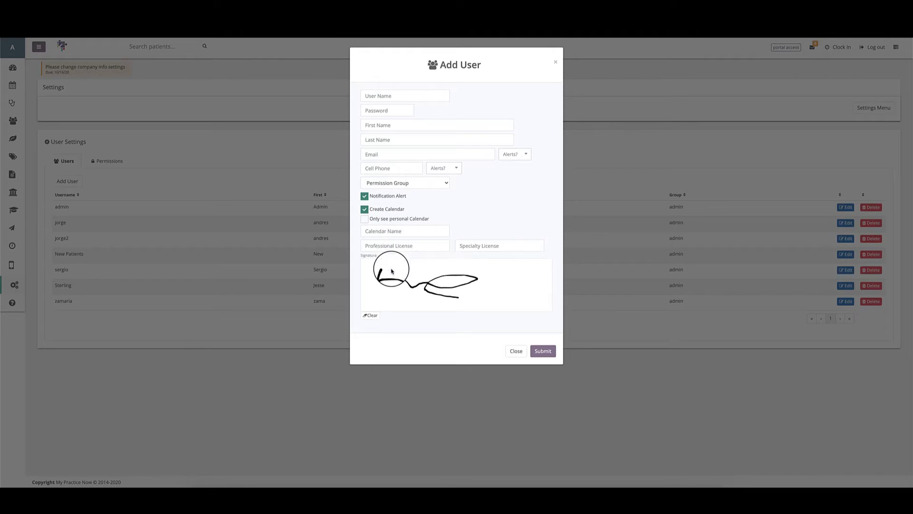
click(375, 246)
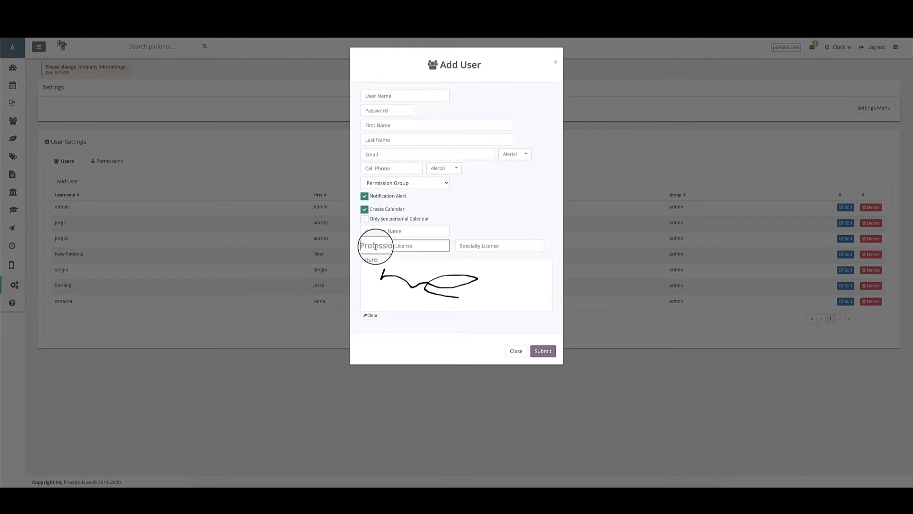
click(465, 246)
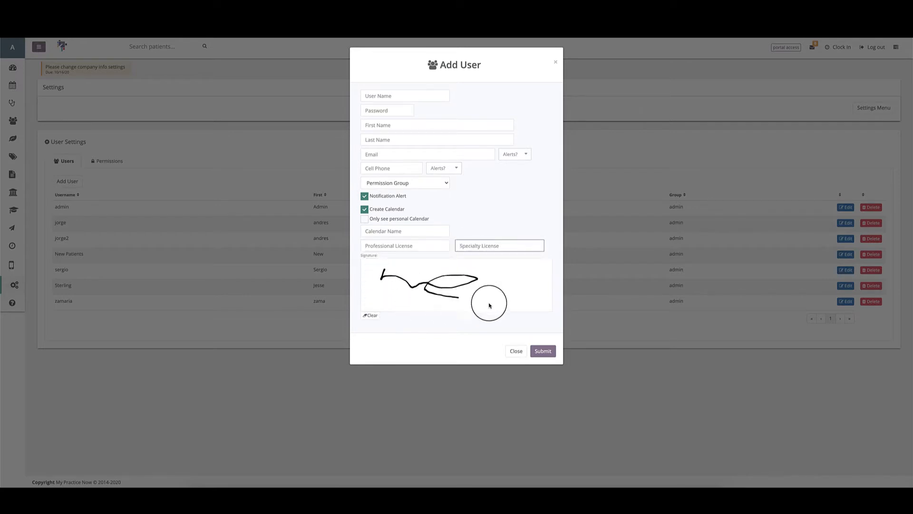
click(366, 320)
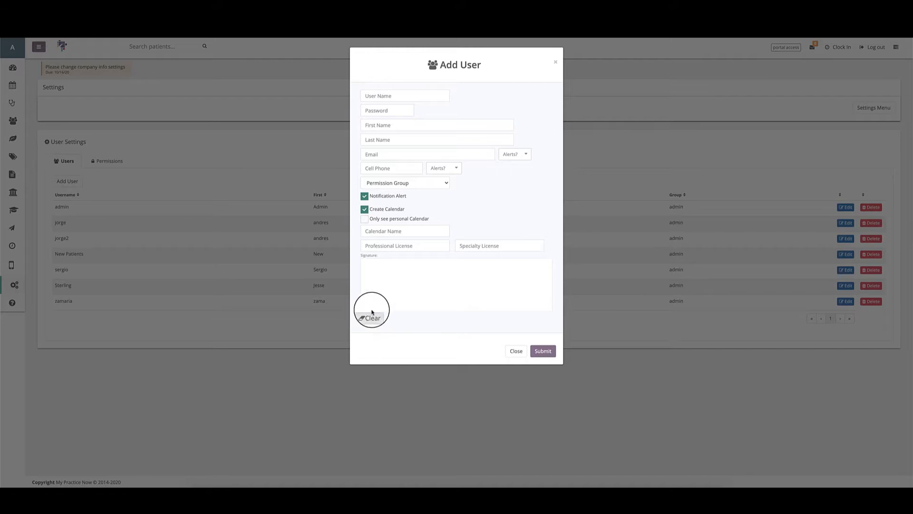
mouse_move(394, 273)
mouse_down()
mouse_move(391, 287)
mouse_move(462, 279)
mouse_move(498, 292)
mouse_up()
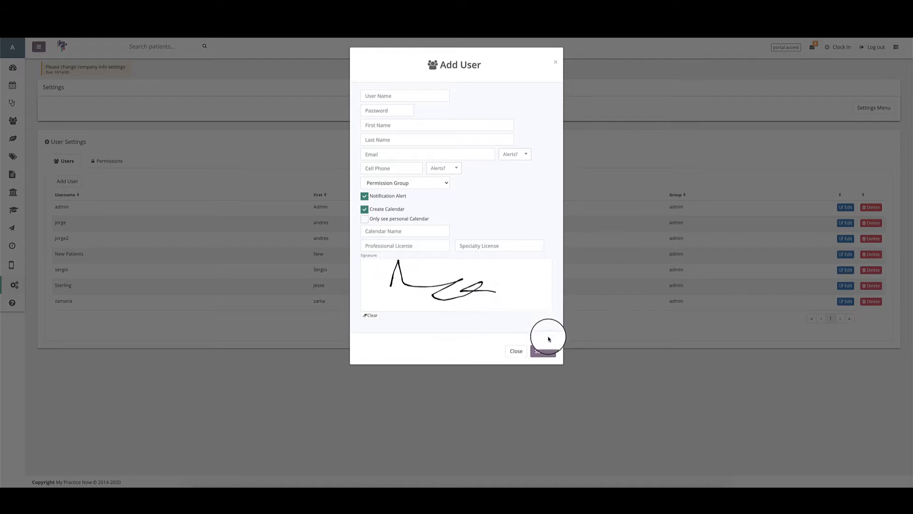
click(371, 315)
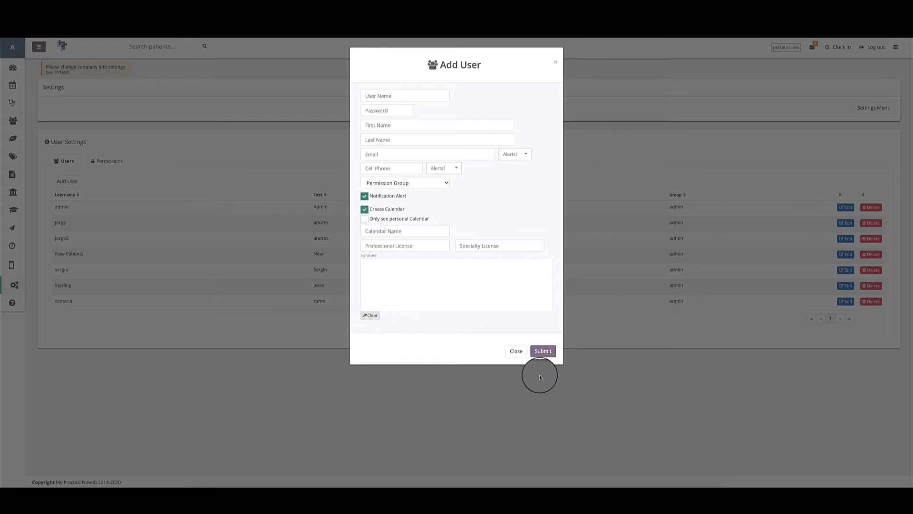
click(516, 352)
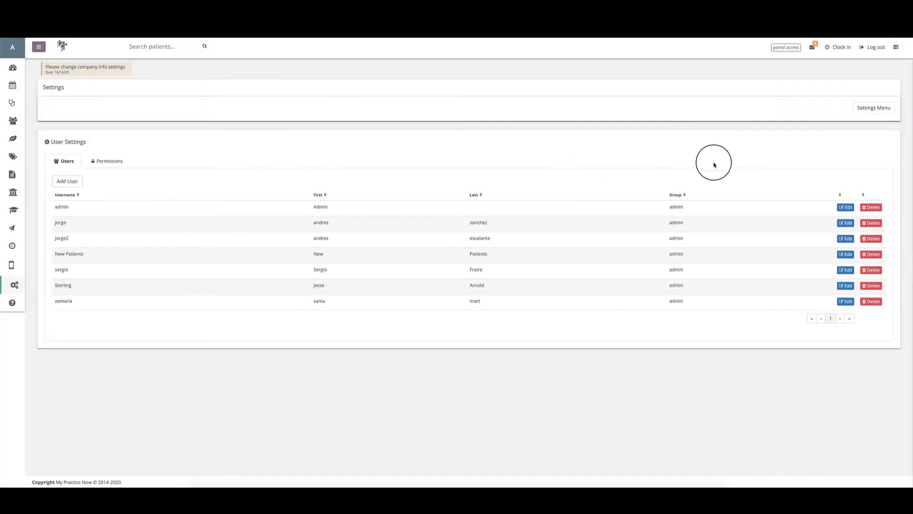
Step: Open and close the admin user's details unchanged, then view the permission groups list
click(847, 208)
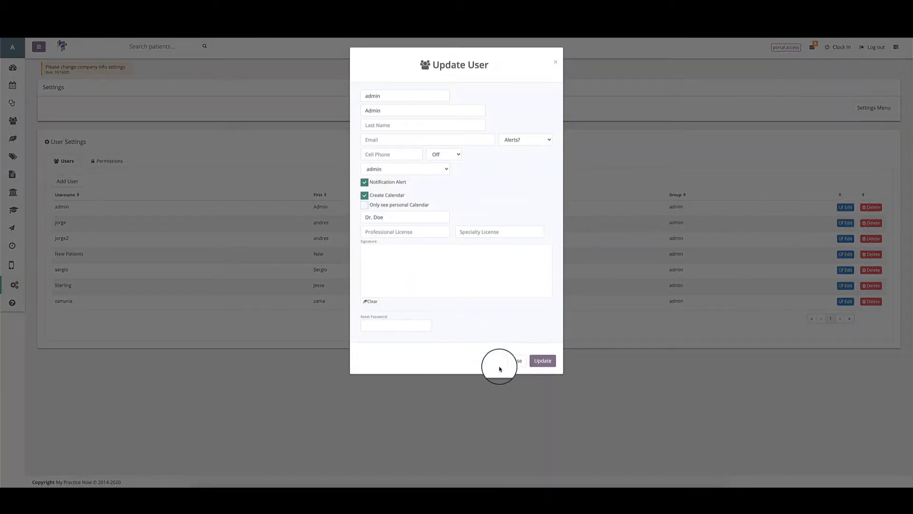
click(515, 366)
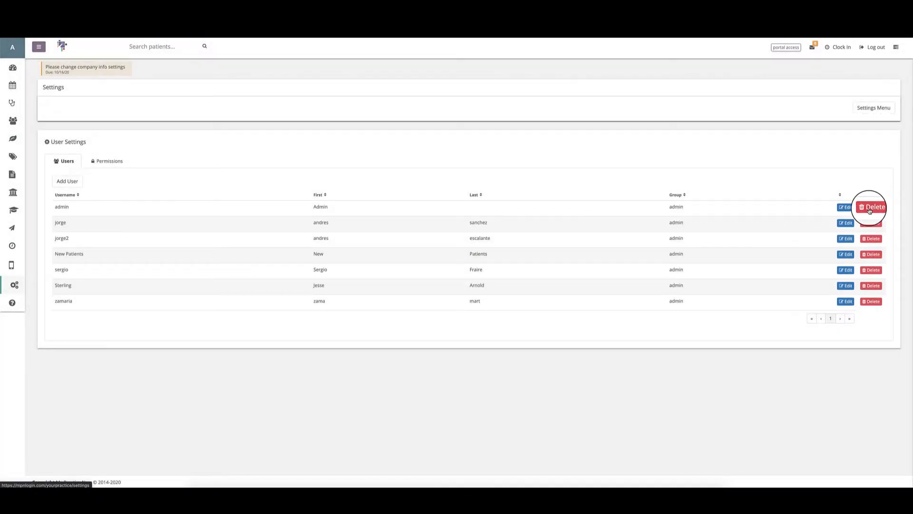
click(113, 164)
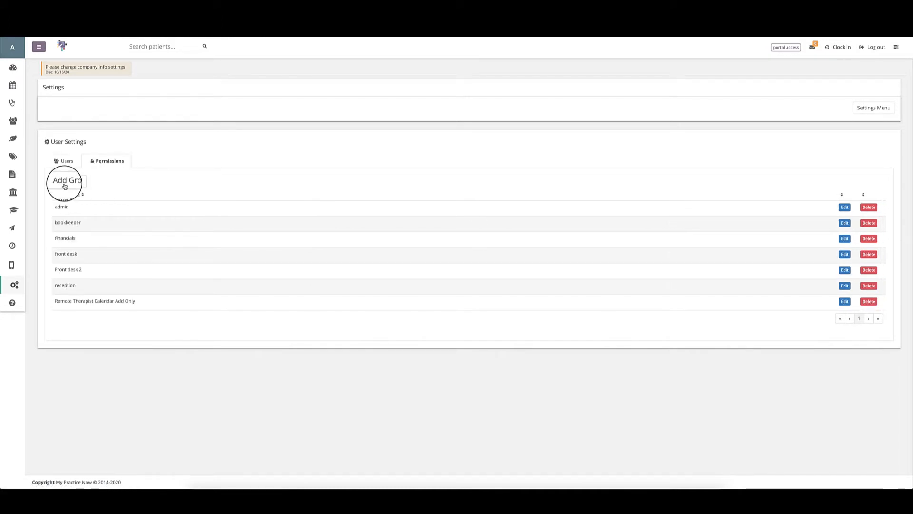
Step: Start a new permission group and place the cursor in its Group Name field
click(65, 185)
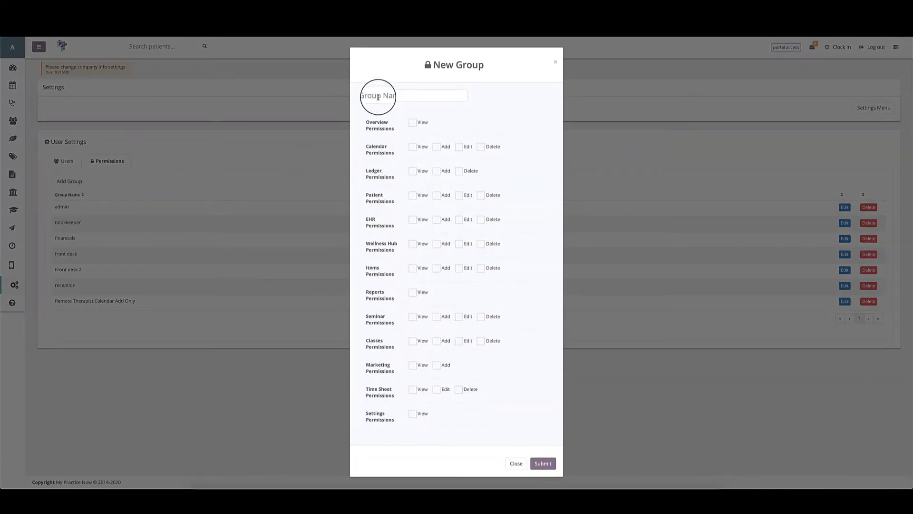
click(378, 97)
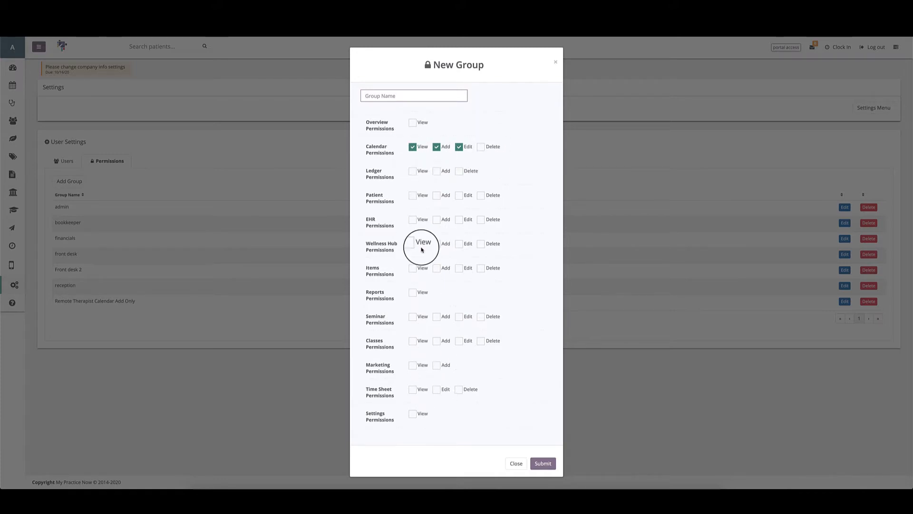
Step: Untick Calendar View, Add and Edit, and close the New Group dialog unsaved
click(412, 147)
click(436, 147)
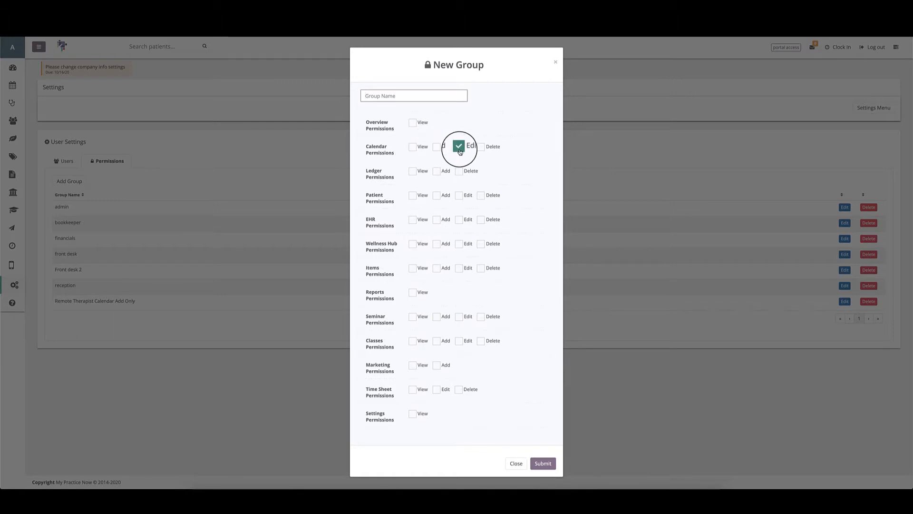
click(459, 147)
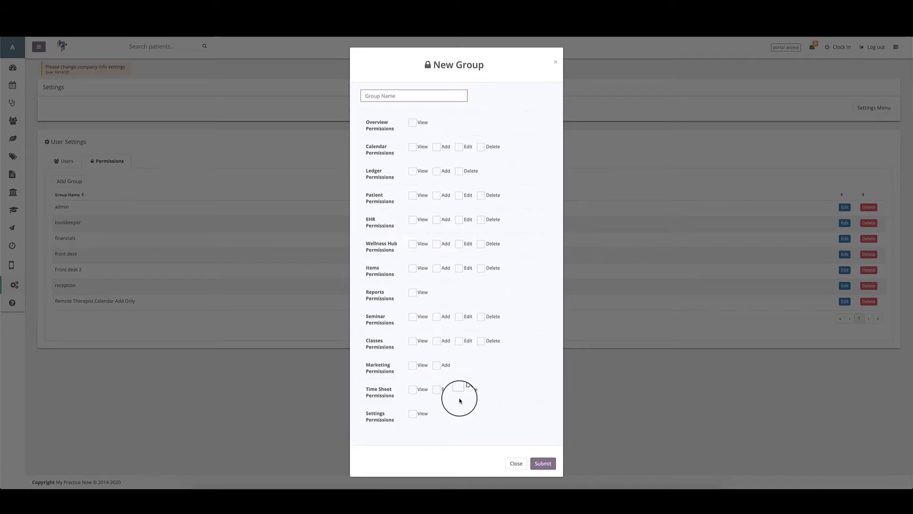
click(522, 468)
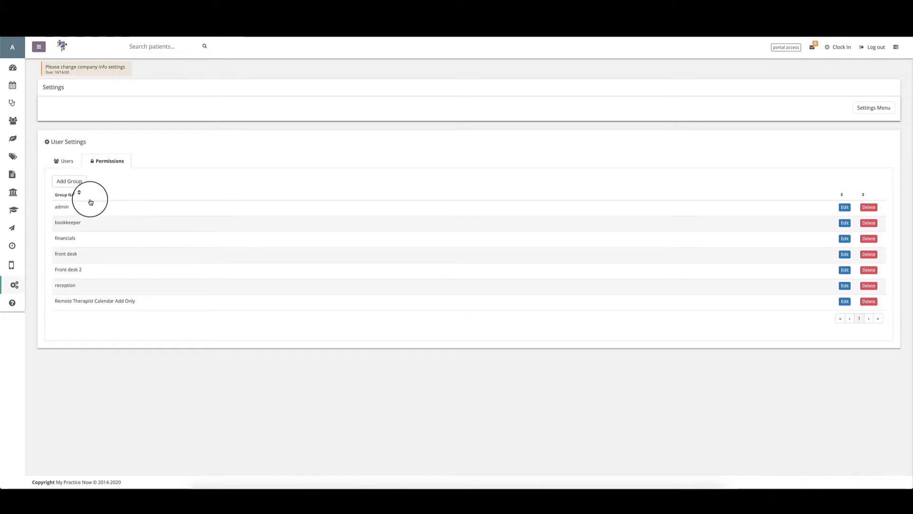
Step: Edit the admin group's name to Admin, toggle its Settings View permission, and leave the editor
click(844, 206)
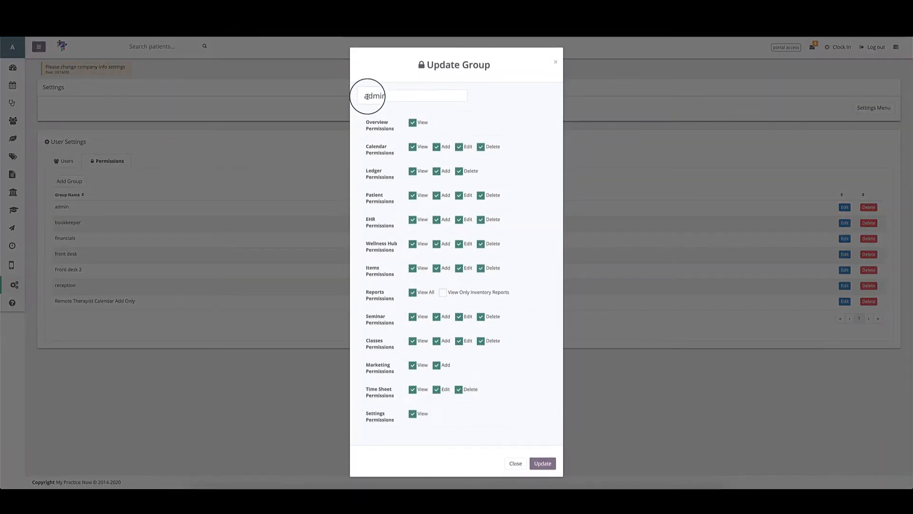
click(367, 97)
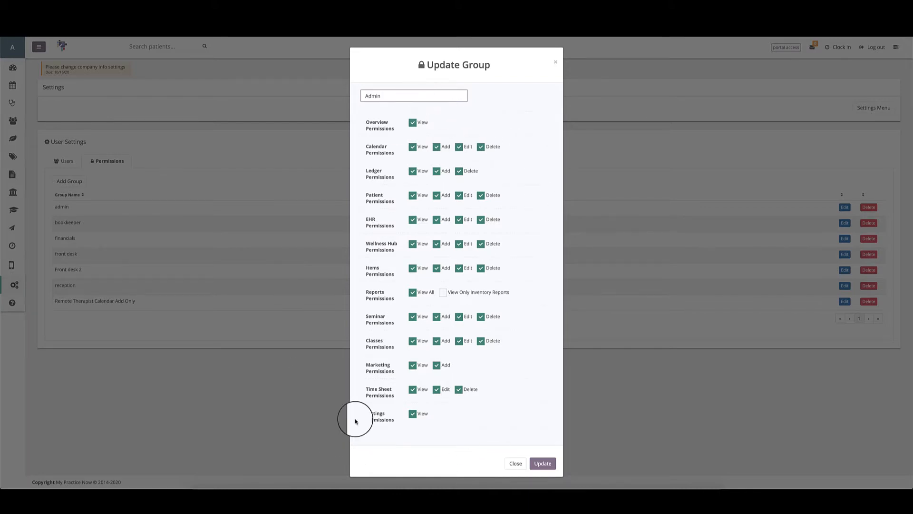
click(412, 415)
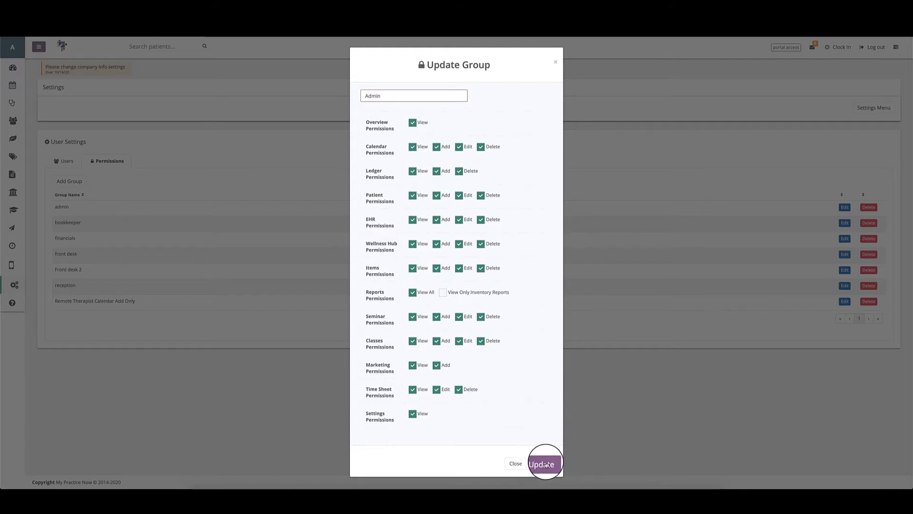
click(516, 463)
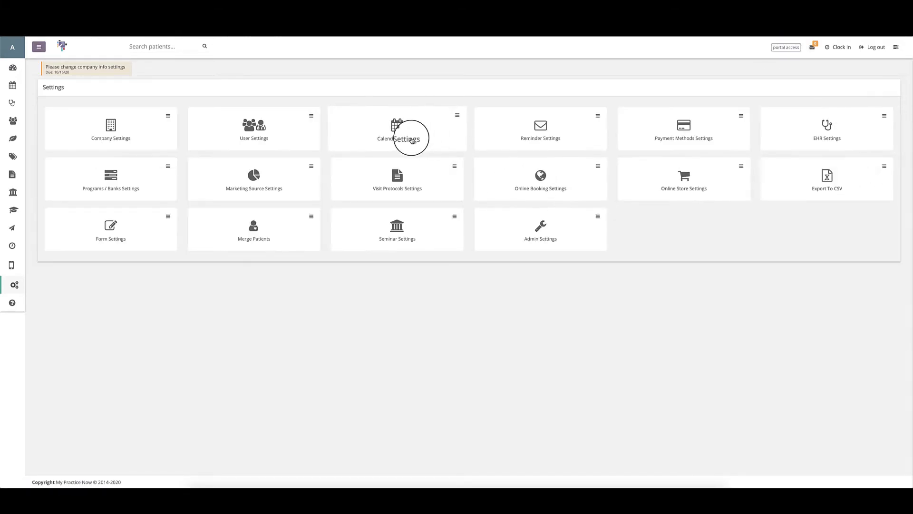
Step: Open Calendar Settings from the main Settings page
click(410, 134)
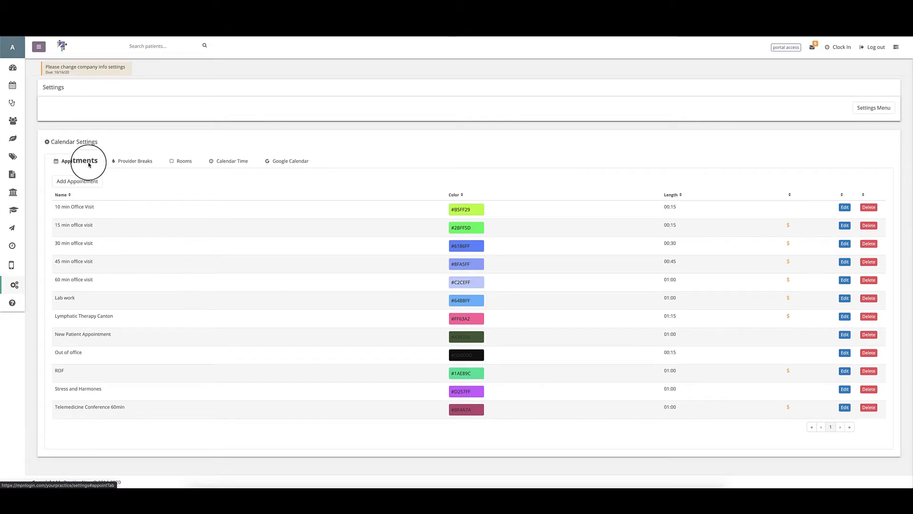
Step: Start a new appointment type and give it the green colour 5CFF77
click(67, 185)
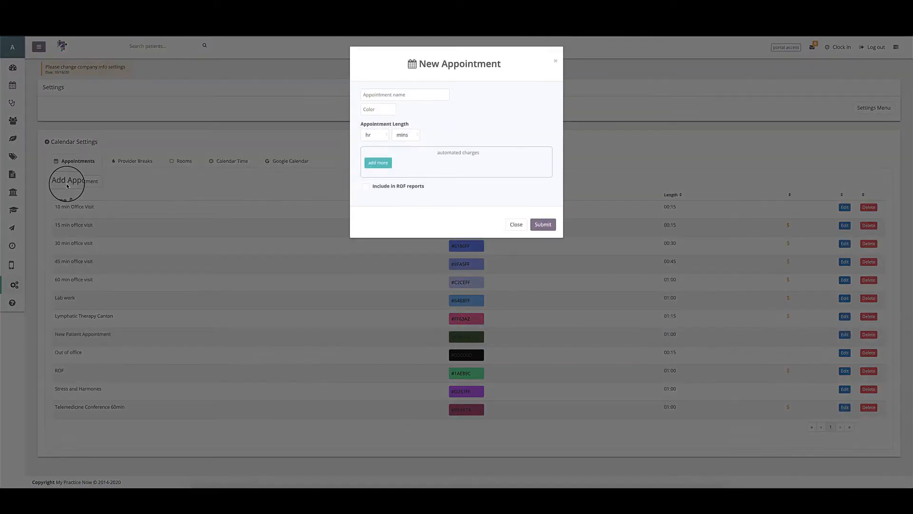
click(387, 99)
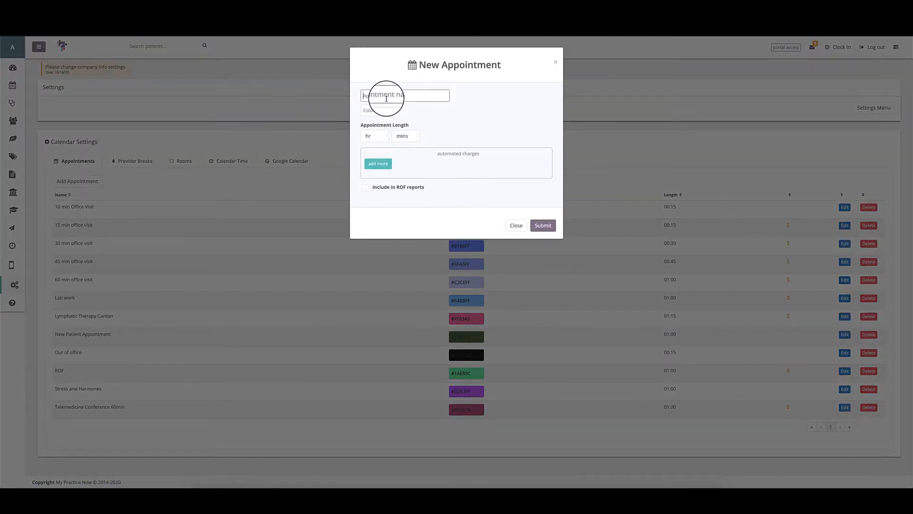
click(381, 110)
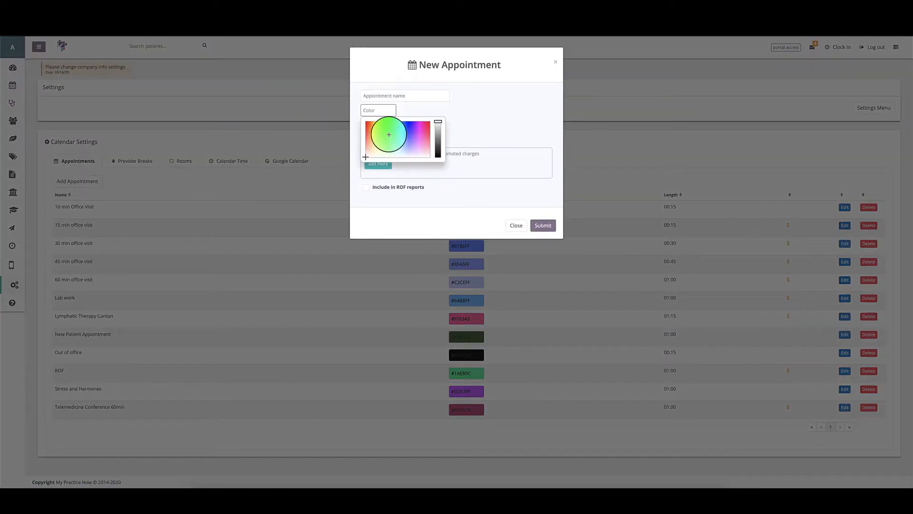
click(381, 134)
click(420, 110)
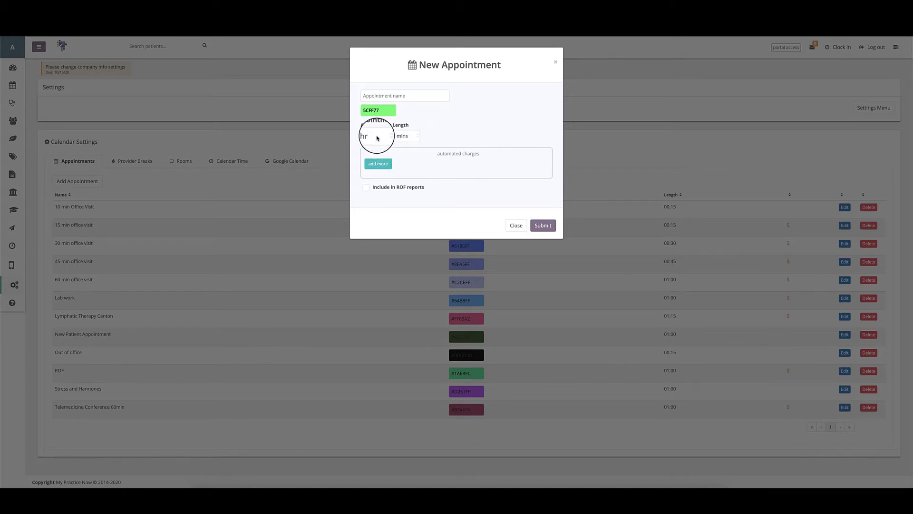
Step: Set the appointment length to 1 hour 00 minutes
click(378, 138)
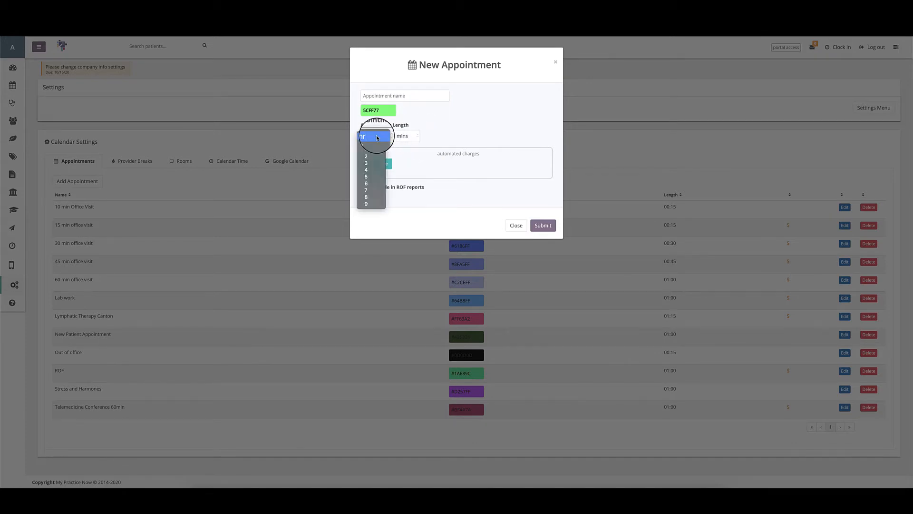
click(408, 136)
click(409, 136)
click(409, 136)
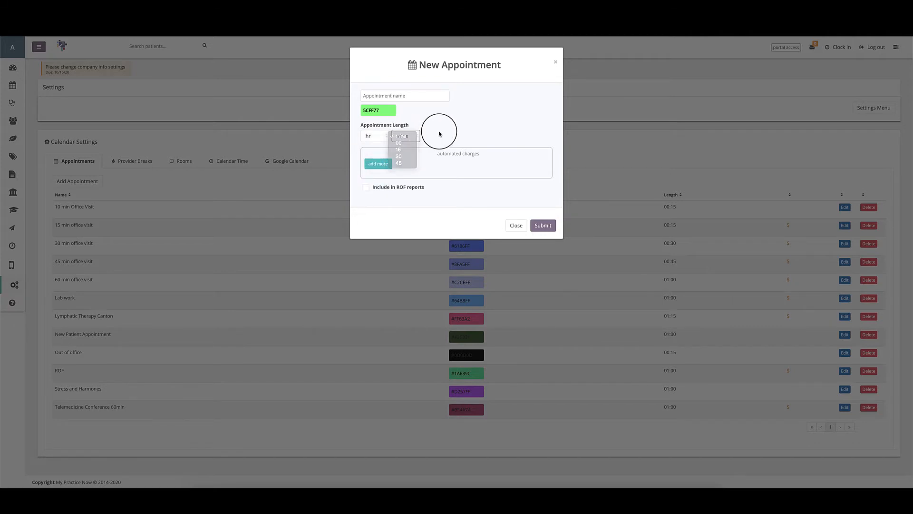
click(373, 138)
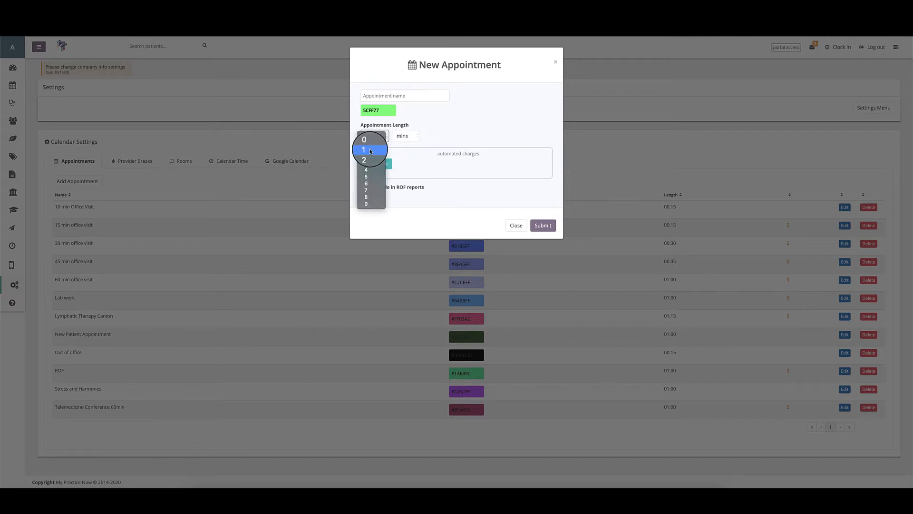
click(370, 150)
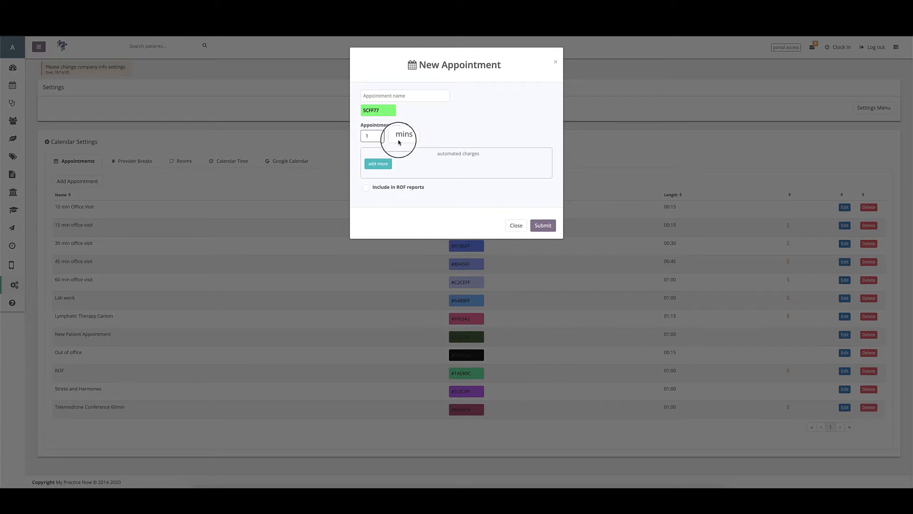
click(400, 138)
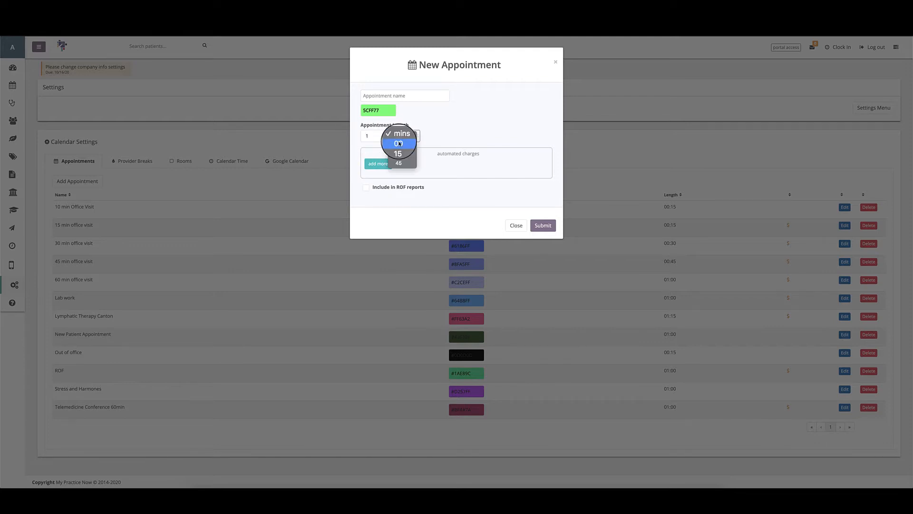
click(399, 144)
Step: Briefly change the length to 0 hours, then restore it to 1 hour 00 minutes
click(371, 136)
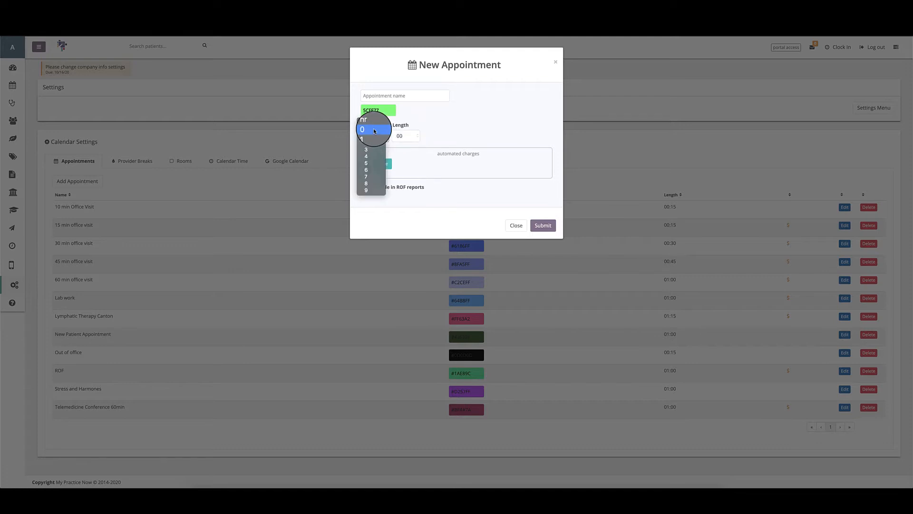
click(374, 130)
click(403, 137)
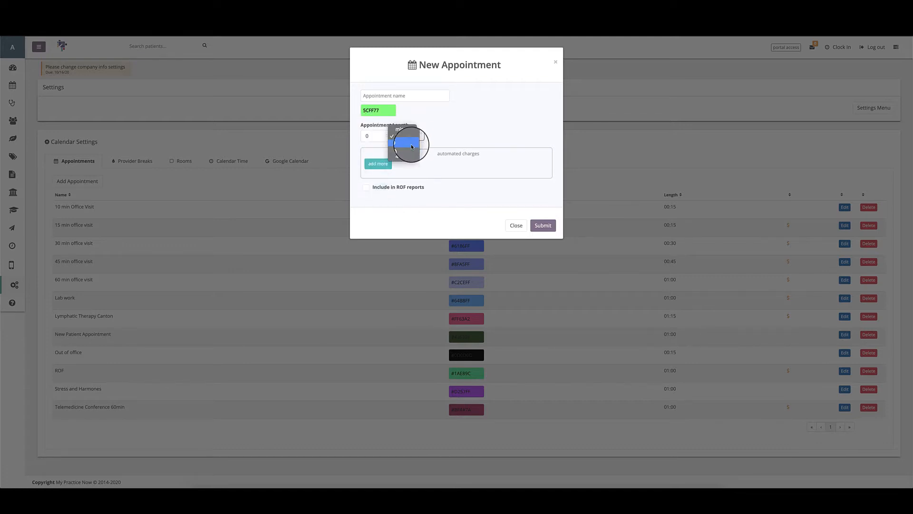
click(411, 145)
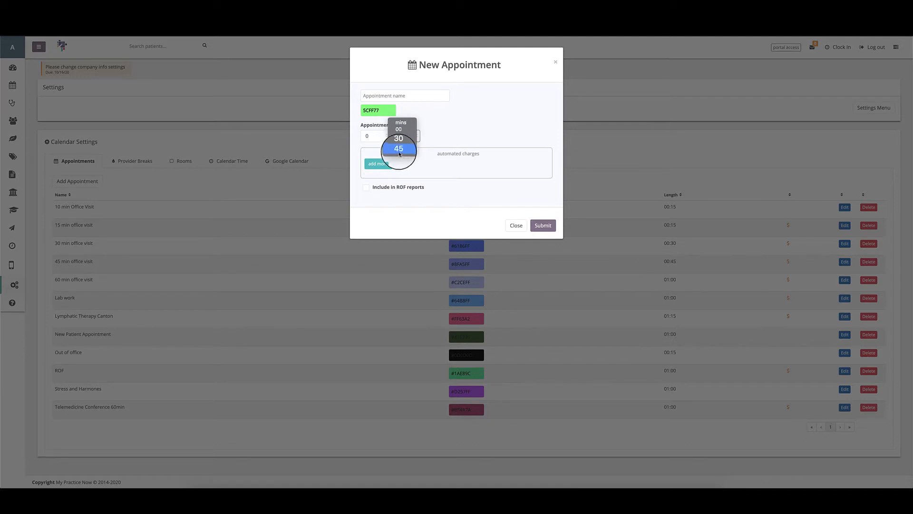
click(374, 137)
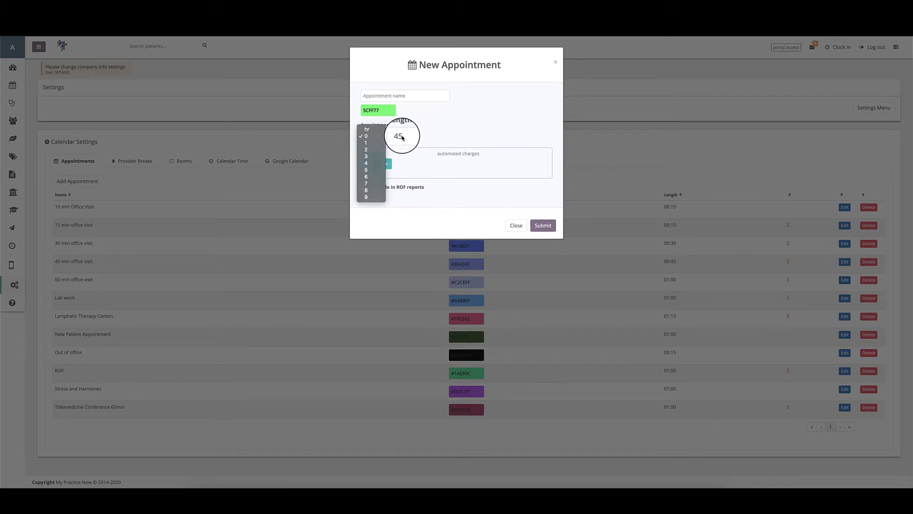
click(372, 145)
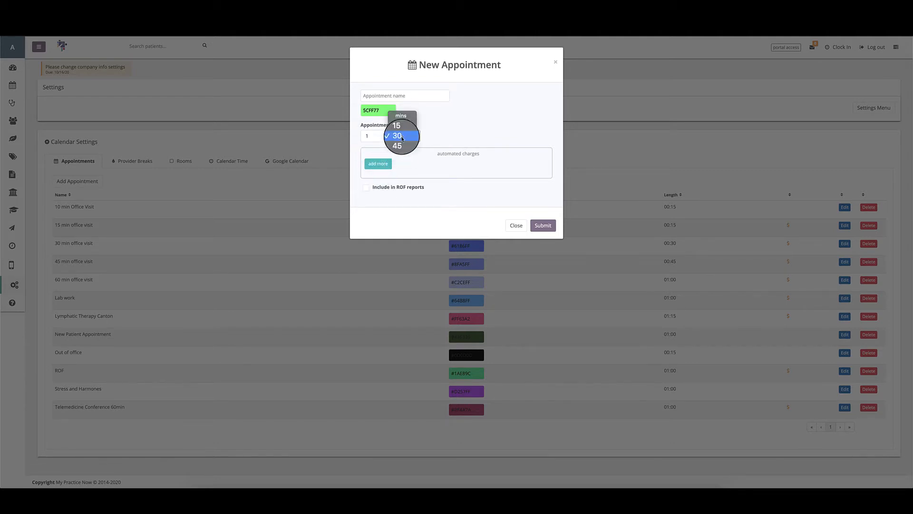
click(402, 125)
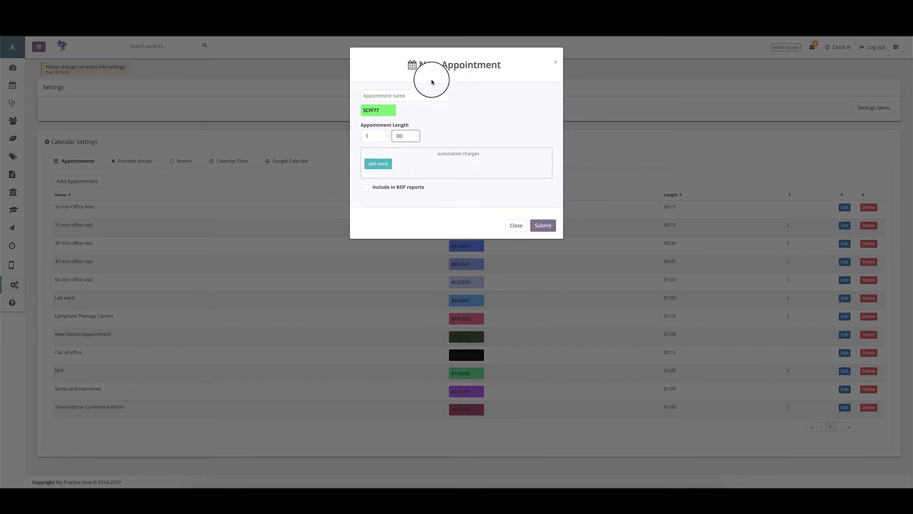
Step: Name the appointment Report of Findings and add a 'Service - 60 min office visit' automated charge
click(396, 99)
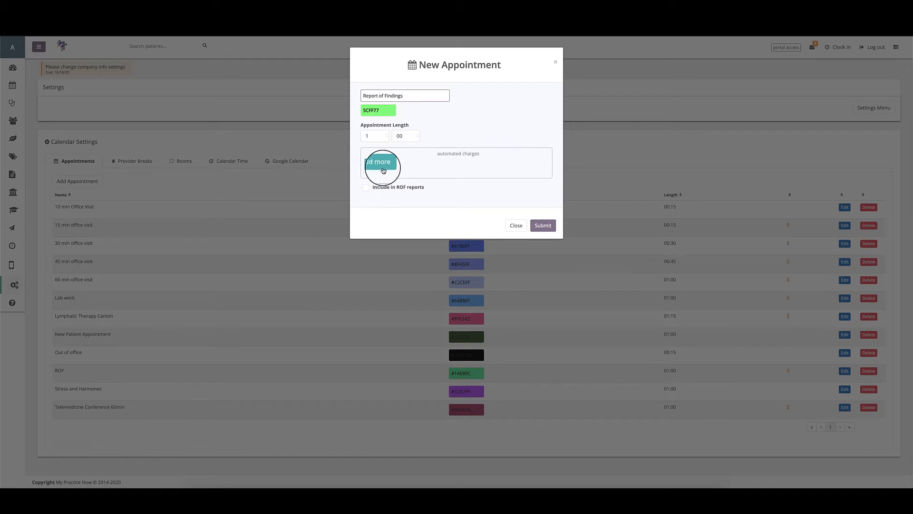
click(377, 168)
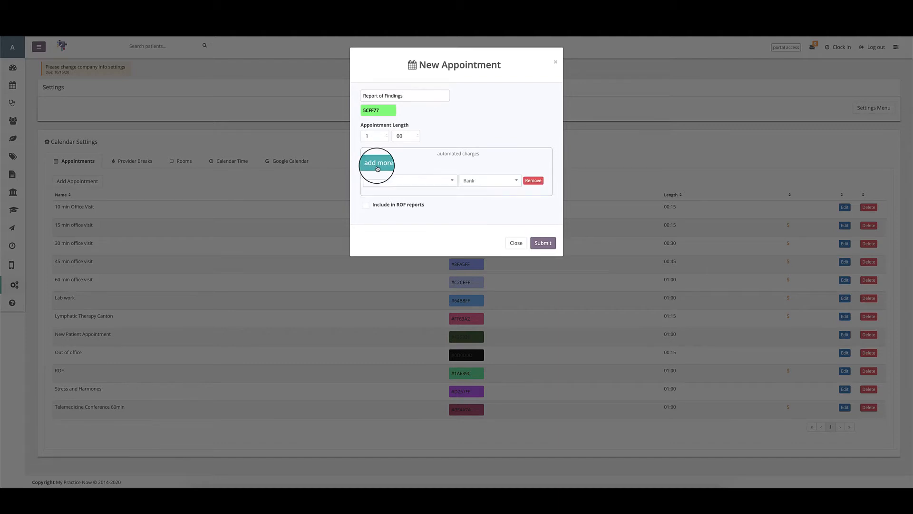
click(378, 186)
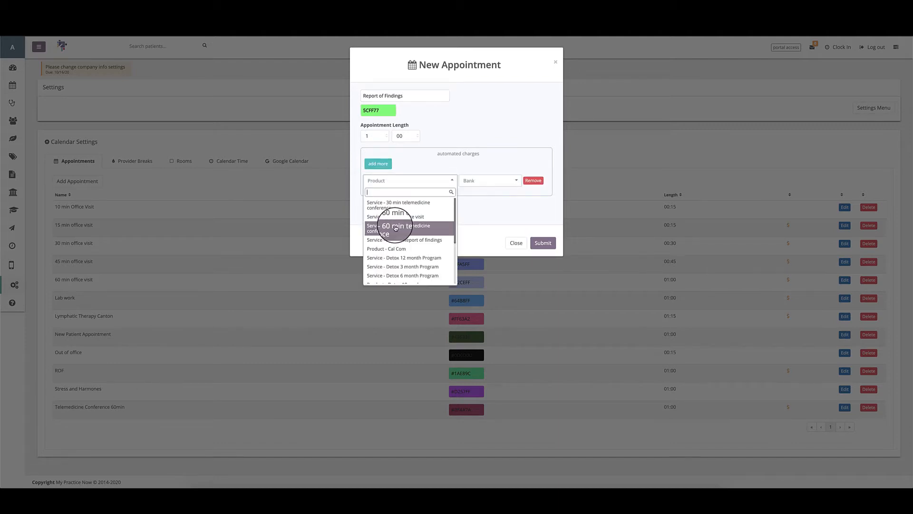
scroll(395, 229, down, 3)
scroll(395, 229, up, 3)
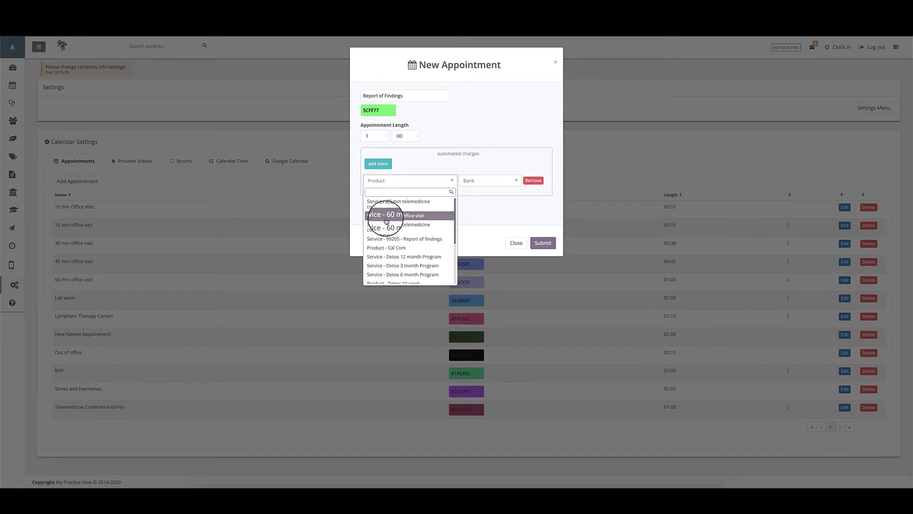
click(388, 216)
click(476, 181)
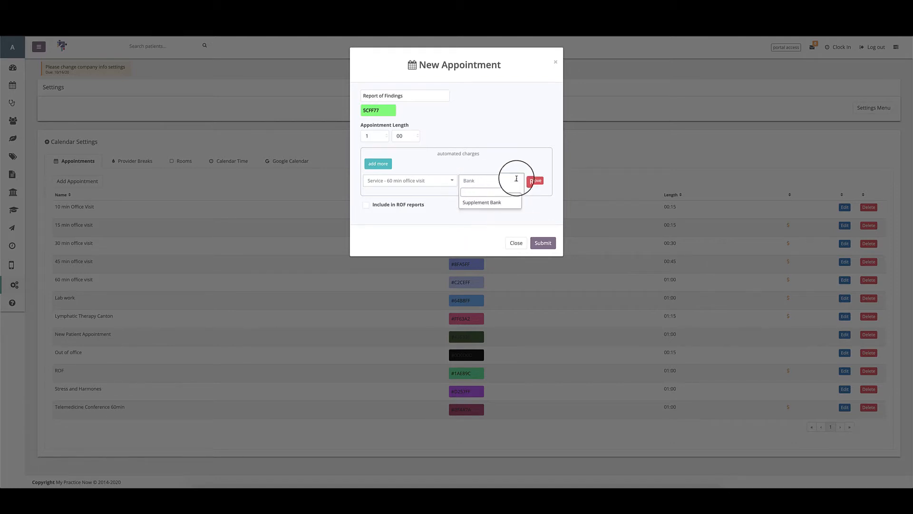
Step: Keep the first charge's bank as Bank and rename the appointment to 'Lab review'
click(476, 204)
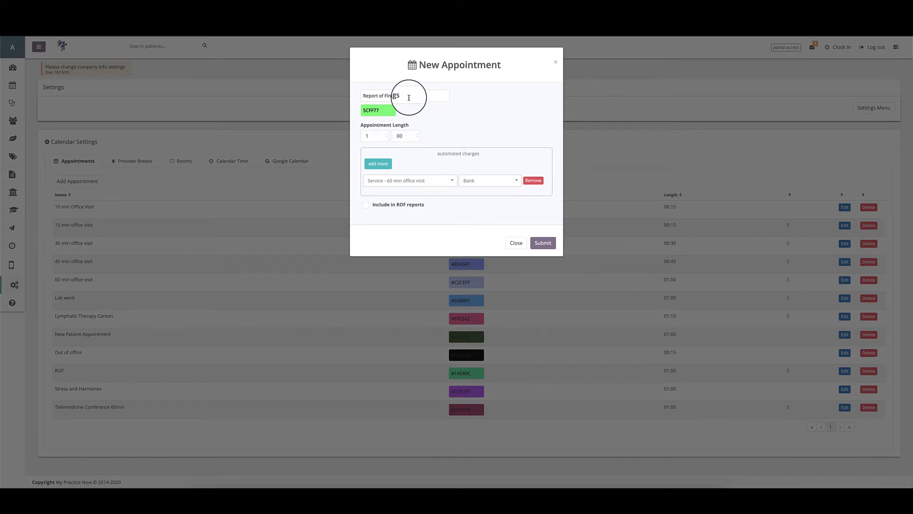
drag(408, 97, 344, 96)
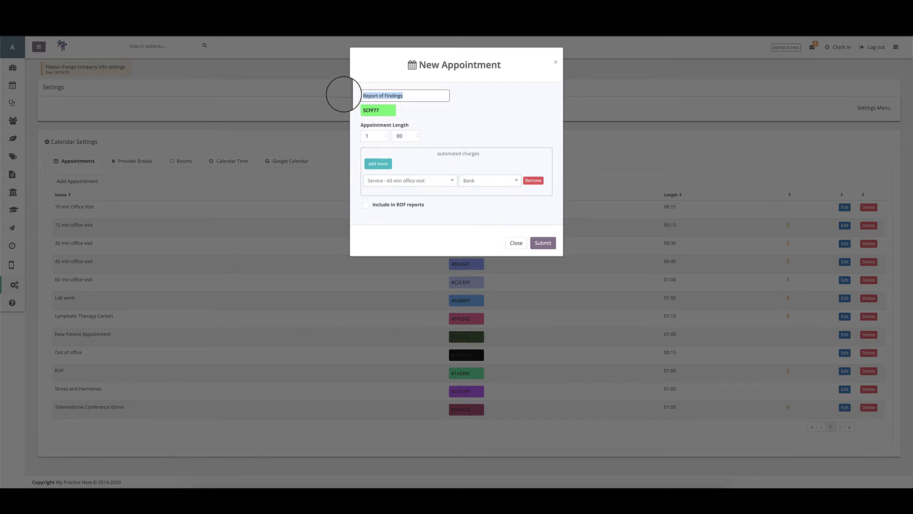
text(Lab review)
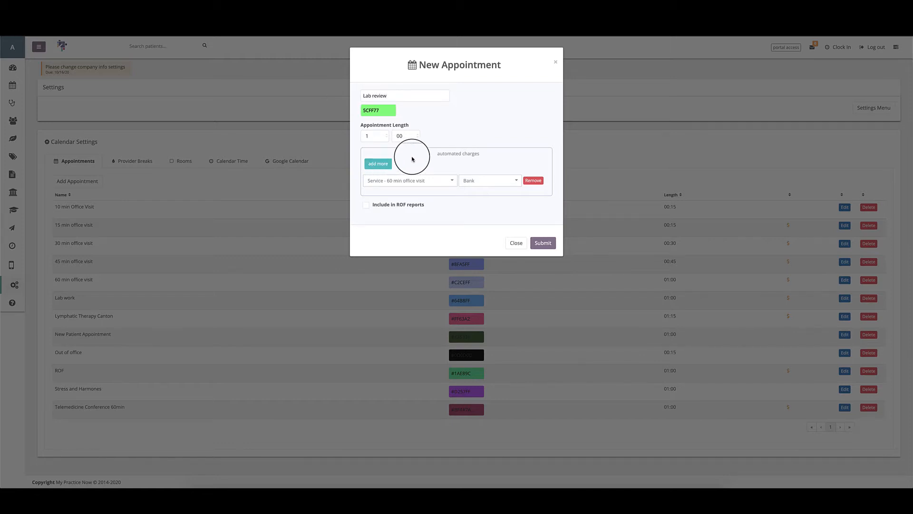
Step: Change the first automated charge to Service - Lab Work
click(403, 179)
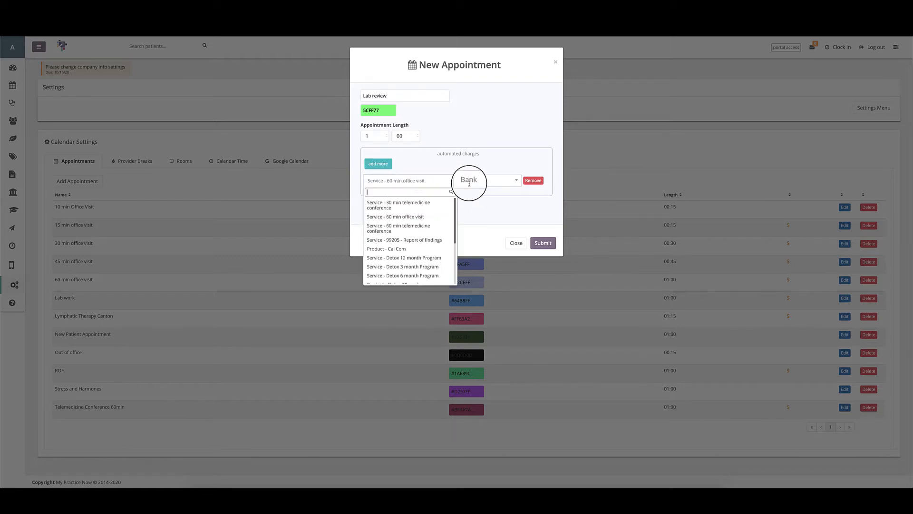
scroll(424, 239, down, 2)
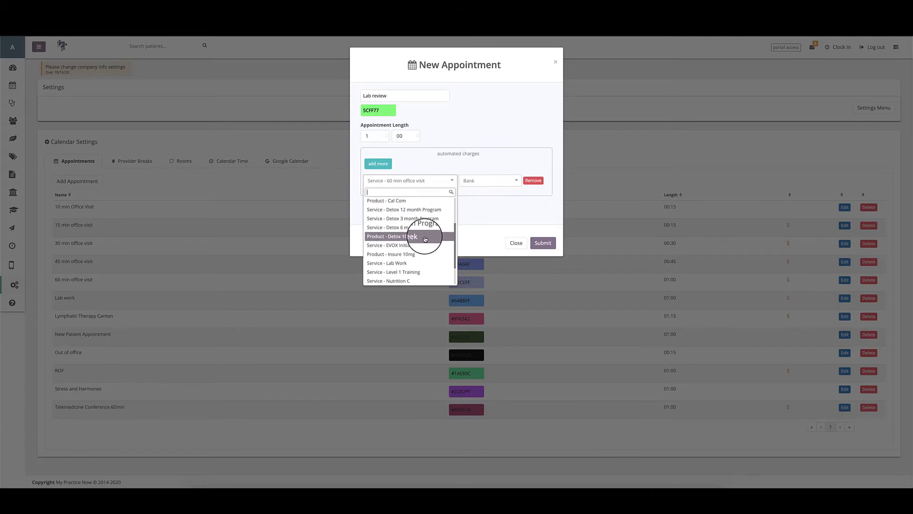
click(427, 262)
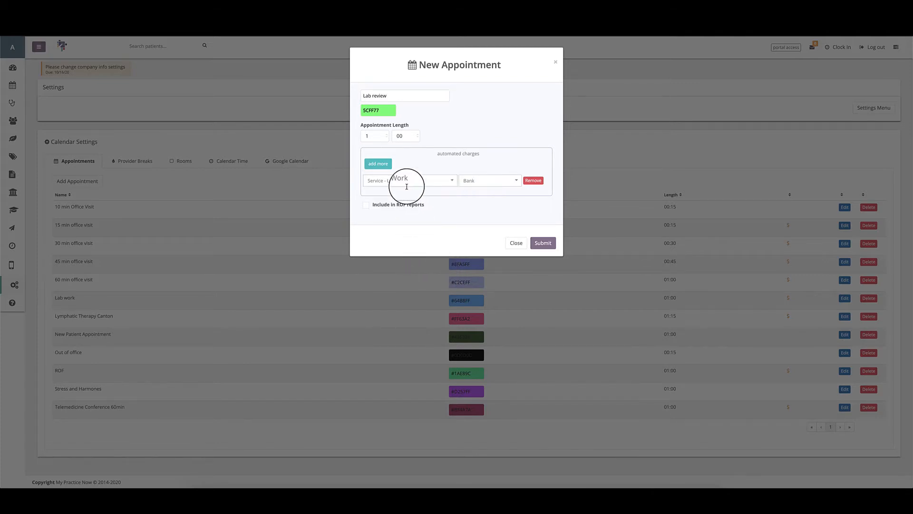
click(464, 180)
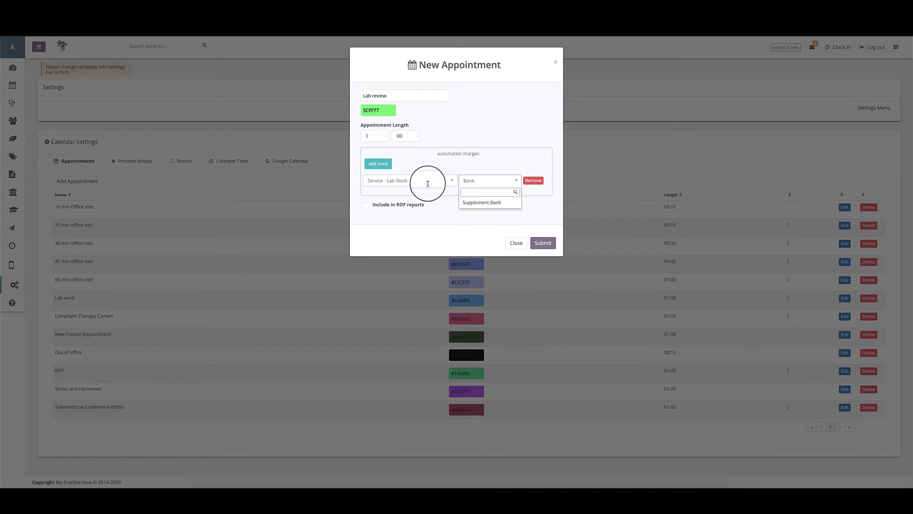
click(416, 181)
Step: Add a second charge, Product - Vitamin D, assigned to the Supplement bank, then adjust its bank
click(374, 165)
click(374, 198)
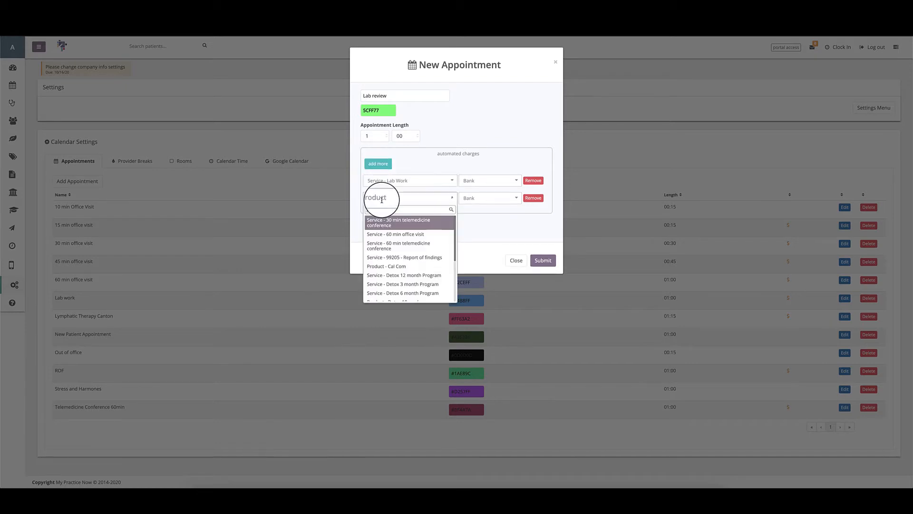
scroll(381, 231, down, 3)
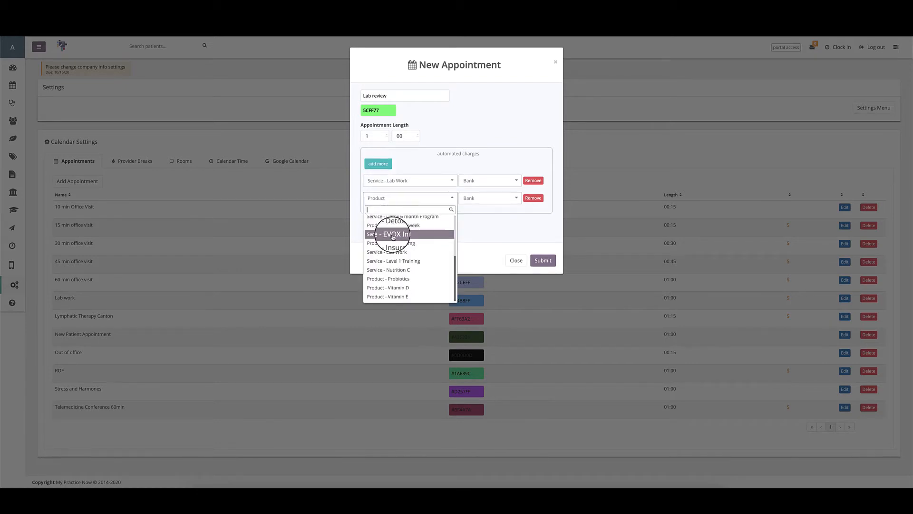
click(398, 286)
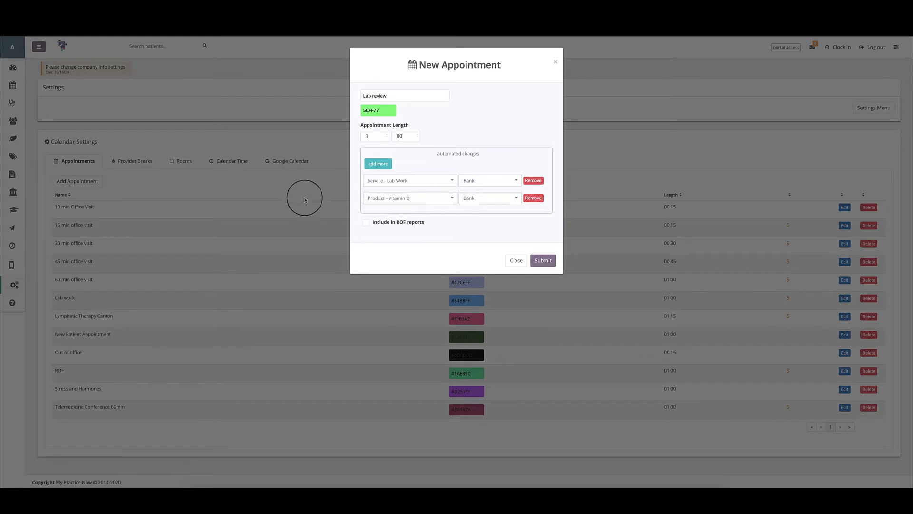
click(466, 198)
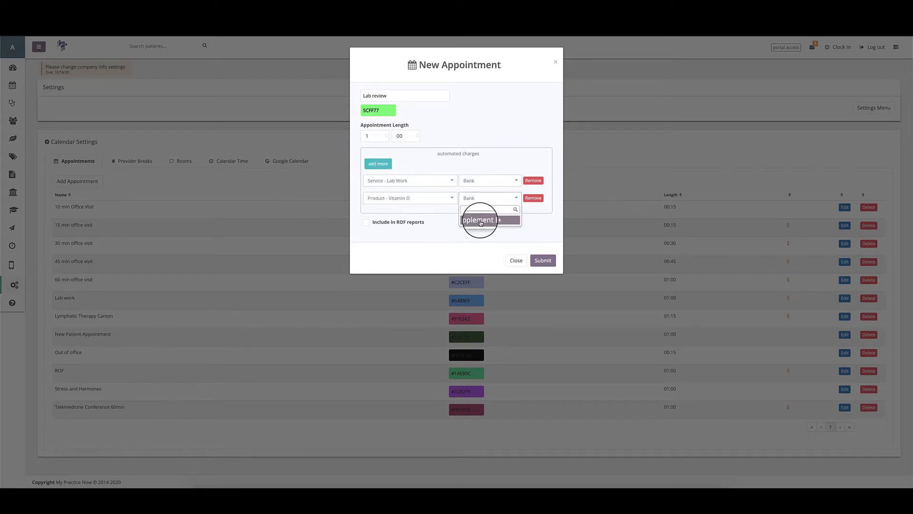
click(481, 220)
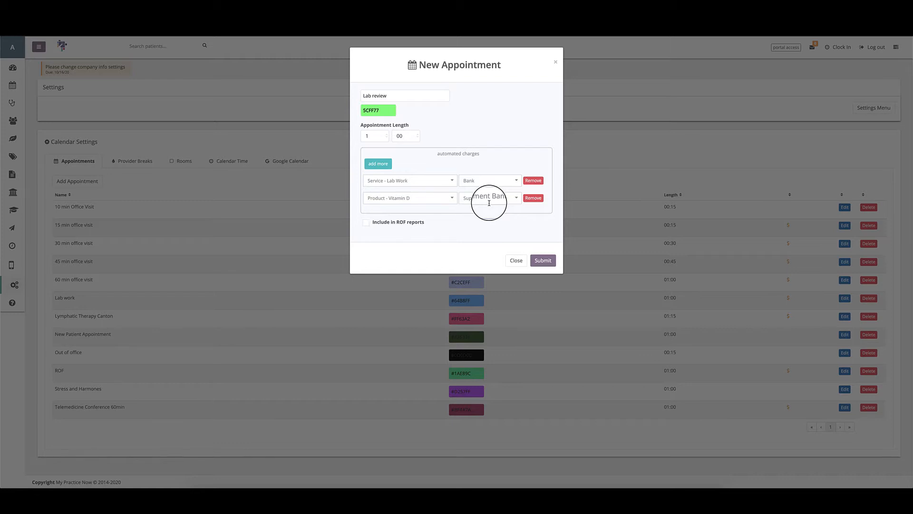
click(516, 199)
click(537, 197)
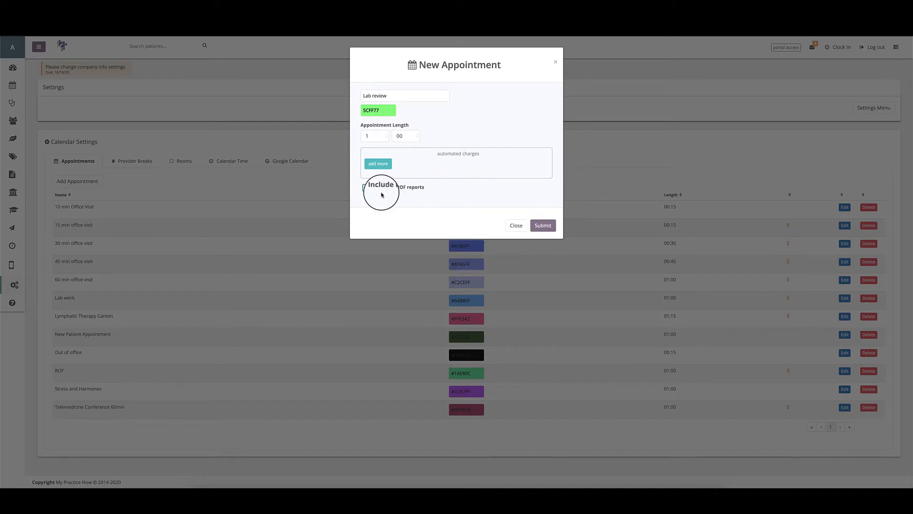
click(506, 225)
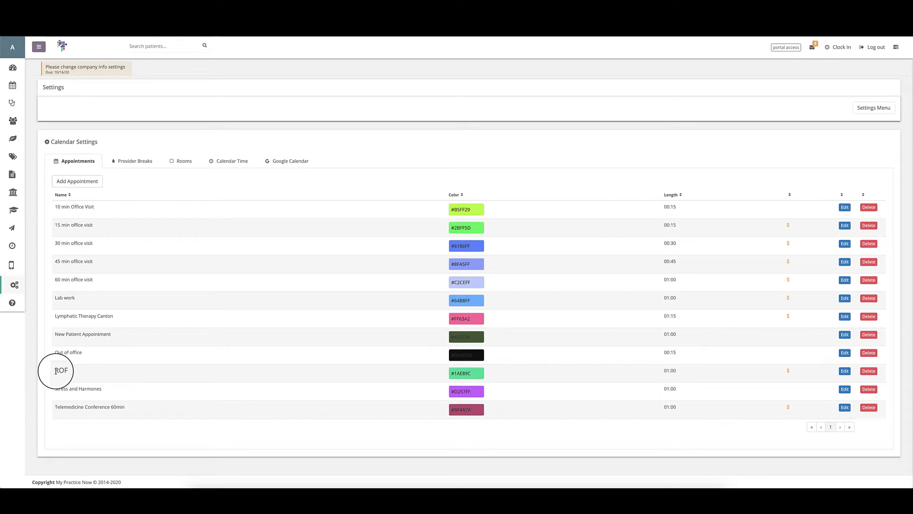
drag(51, 371, 65, 373)
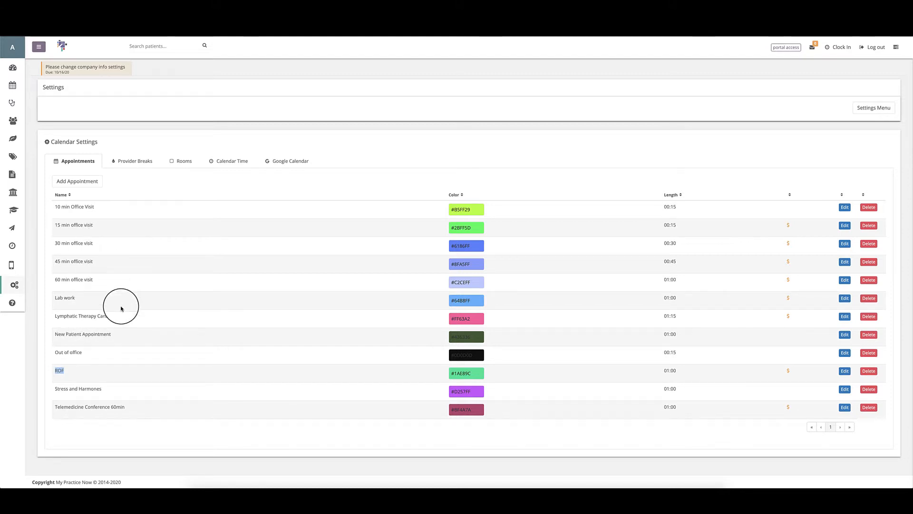
click(91, 179)
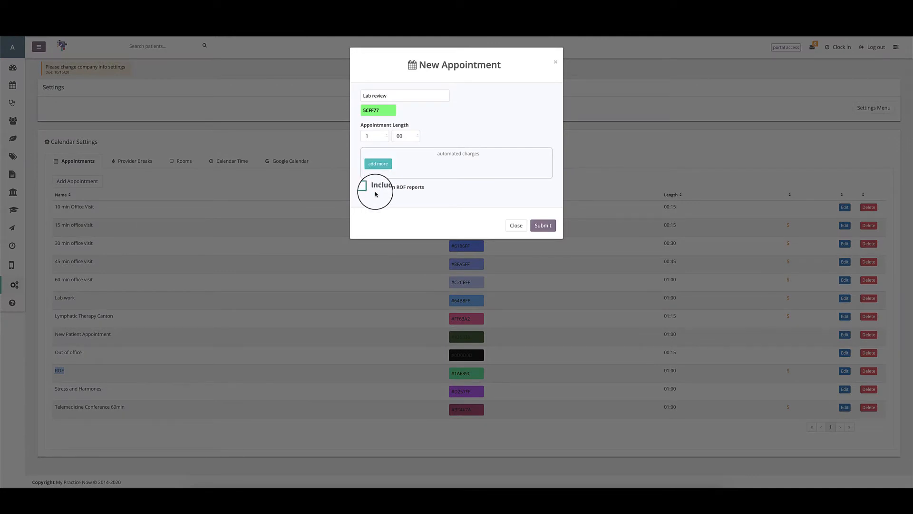
Step: Delete the 'Lab review' name, tick 'Include in ROF reports', and close the form unsaved
drag(400, 94, 320, 88)
key(BackSpace)
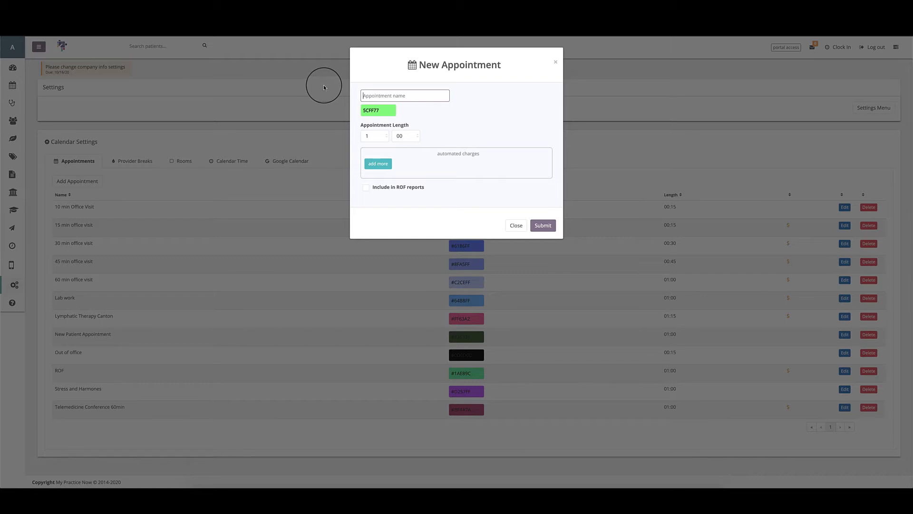
click(368, 190)
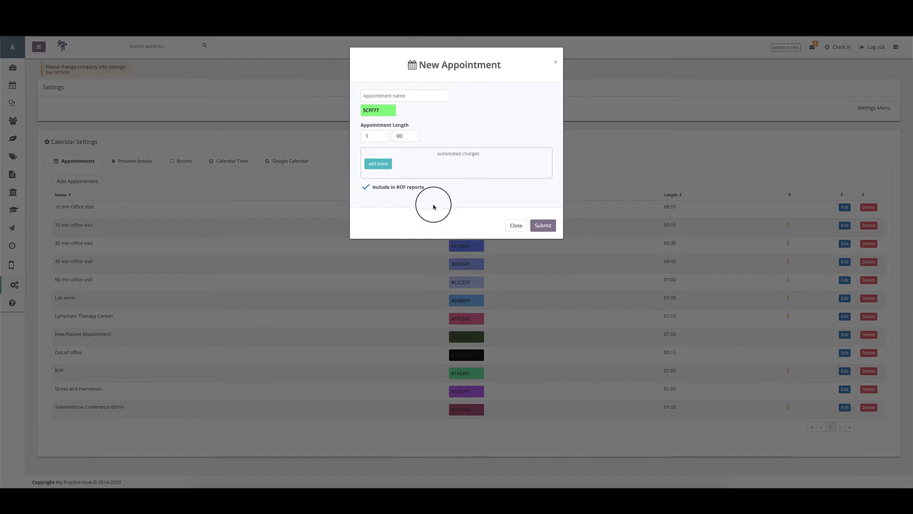
click(520, 232)
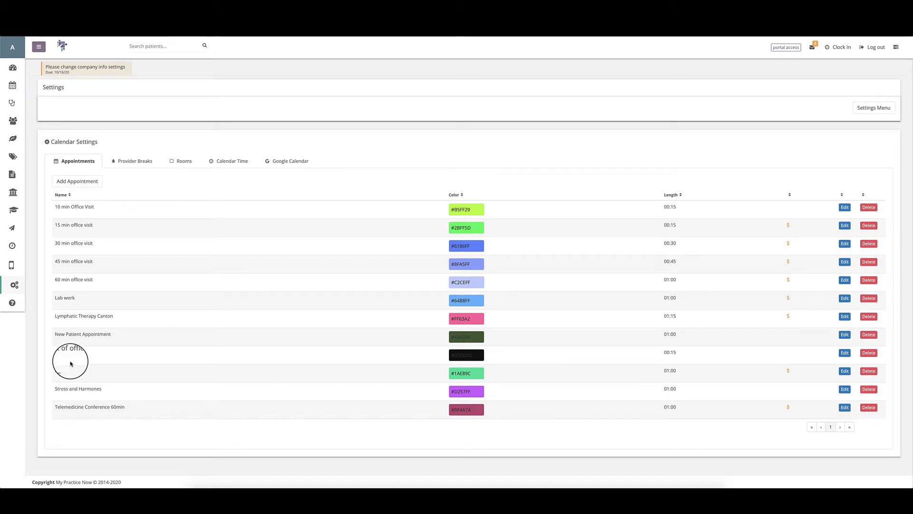
click(63, 198)
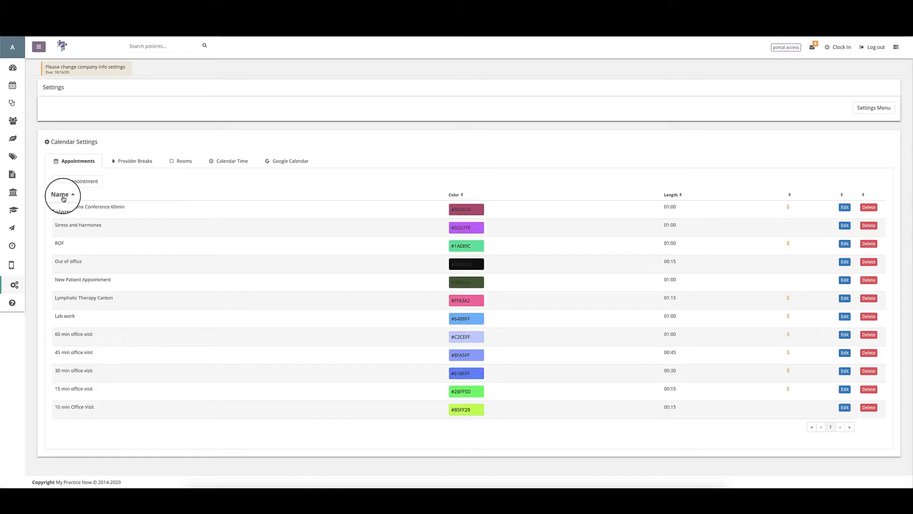
click(63, 198)
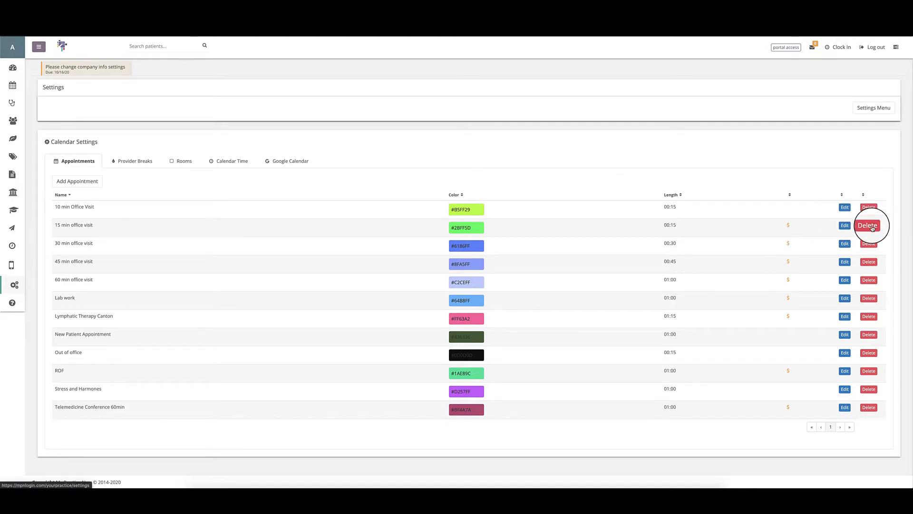
click(845, 227)
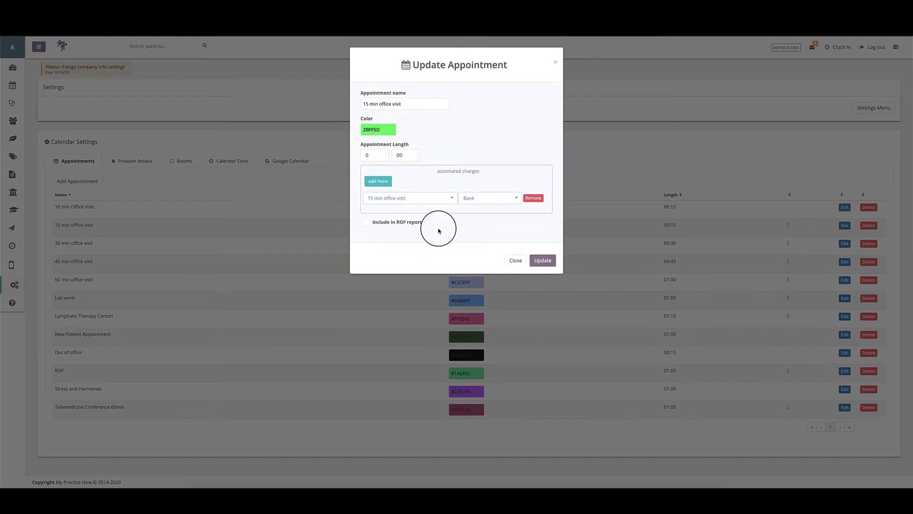
click(543, 260)
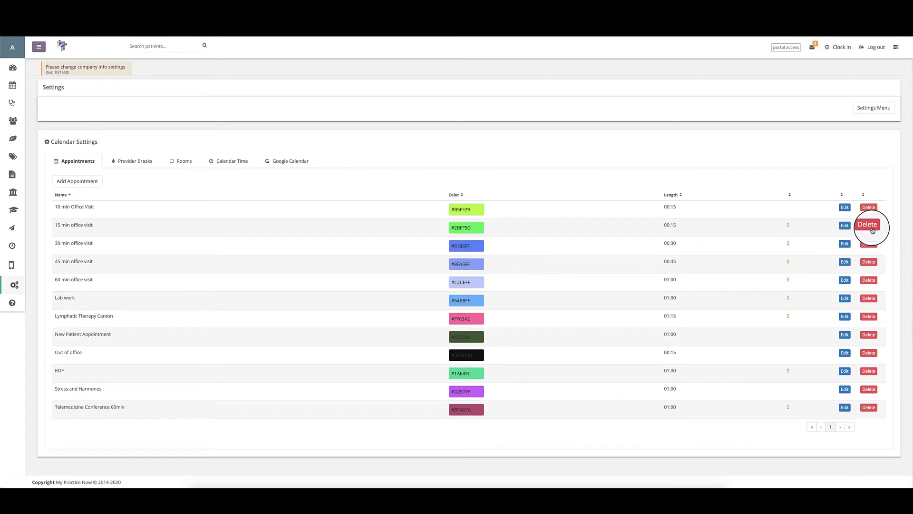
click(870, 225)
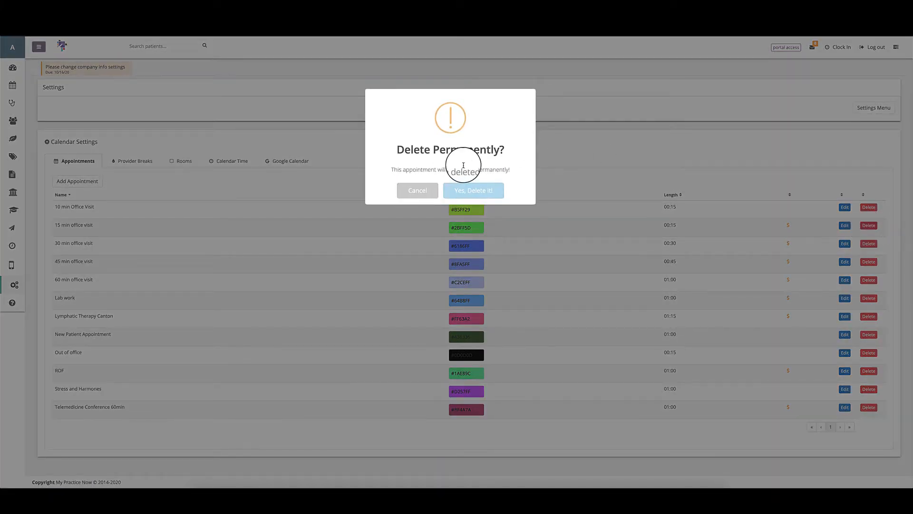
click(416, 192)
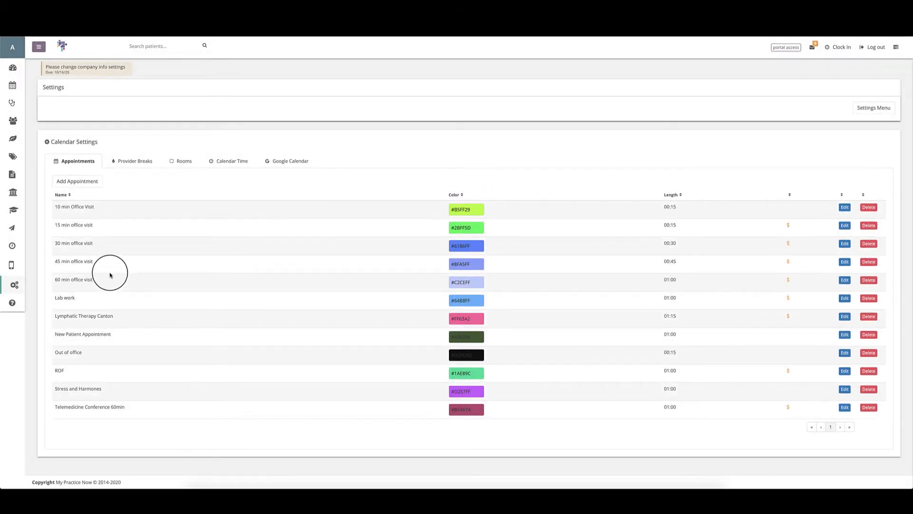
Step: Create a new appointment type named 'Detox Class' with the purple colour C582FF
click(75, 183)
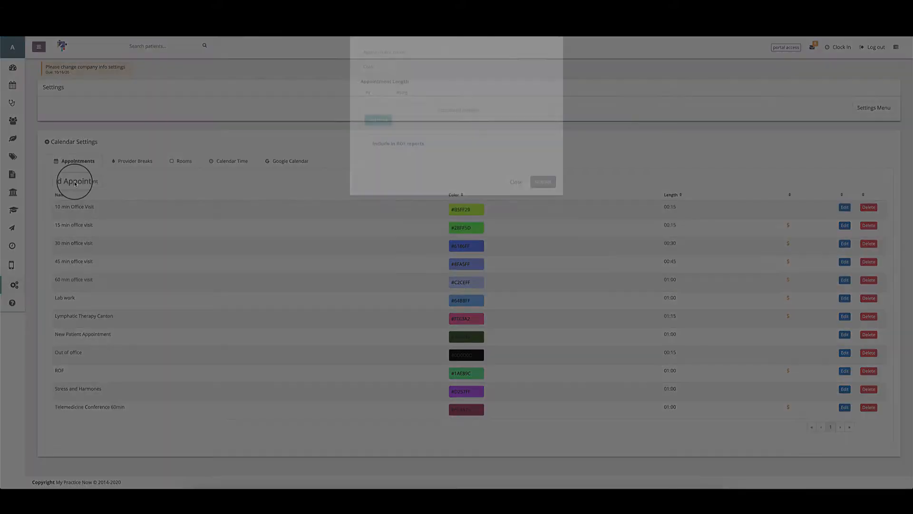
click(411, 95)
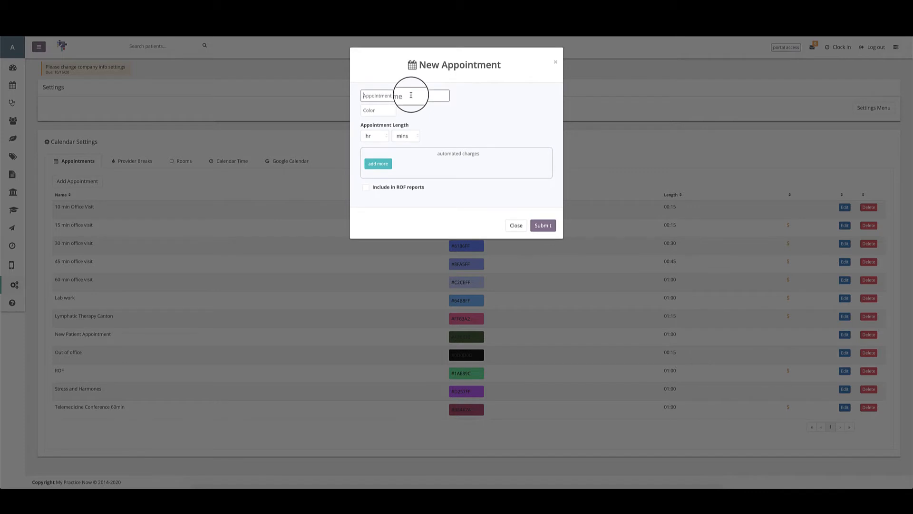
text(Detox Class)
click(372, 111)
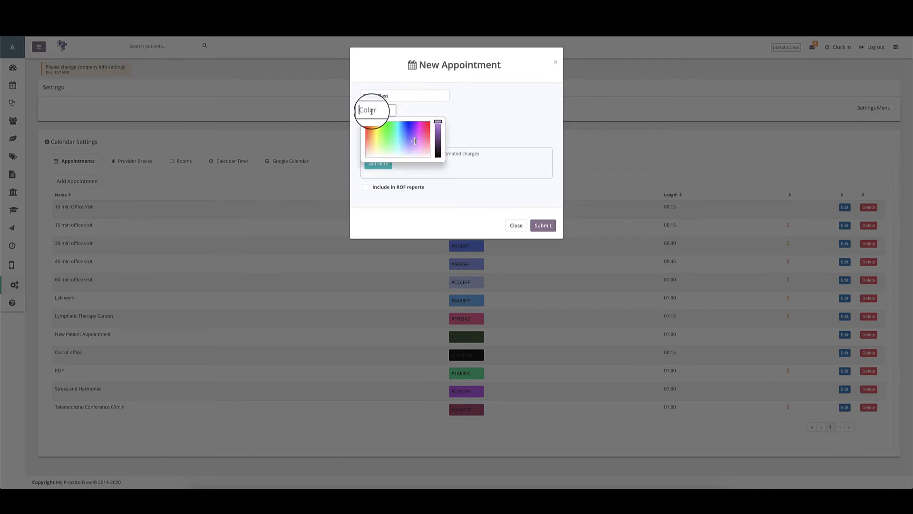
click(415, 140)
click(420, 102)
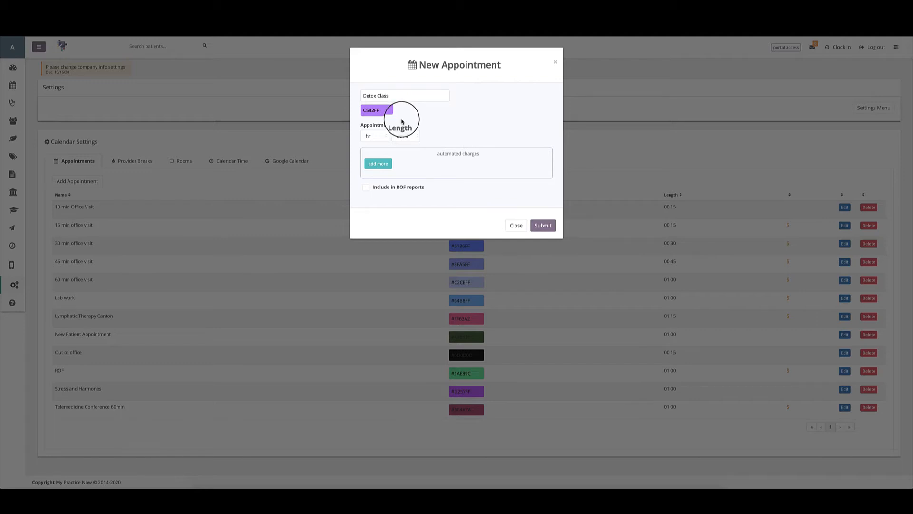
Step: Set the Detox Class length to 1 hour 00 minutes
click(379, 137)
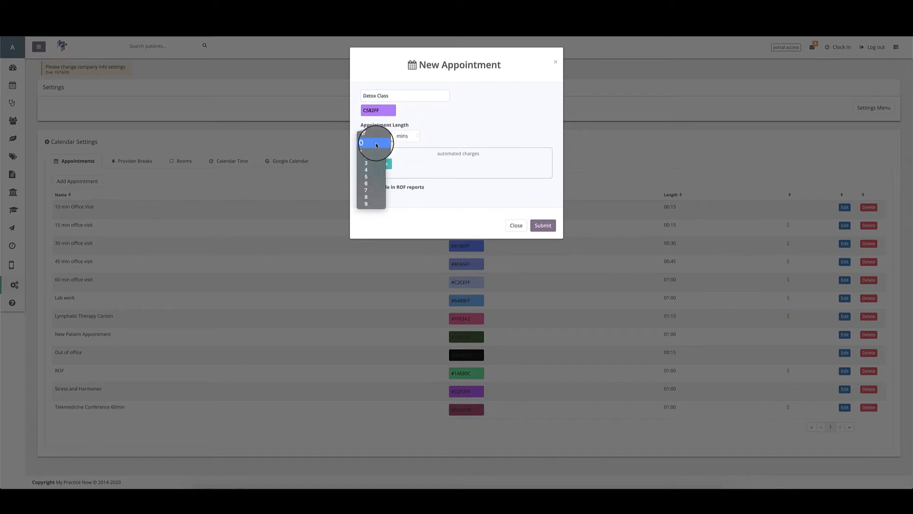
click(365, 149)
click(399, 137)
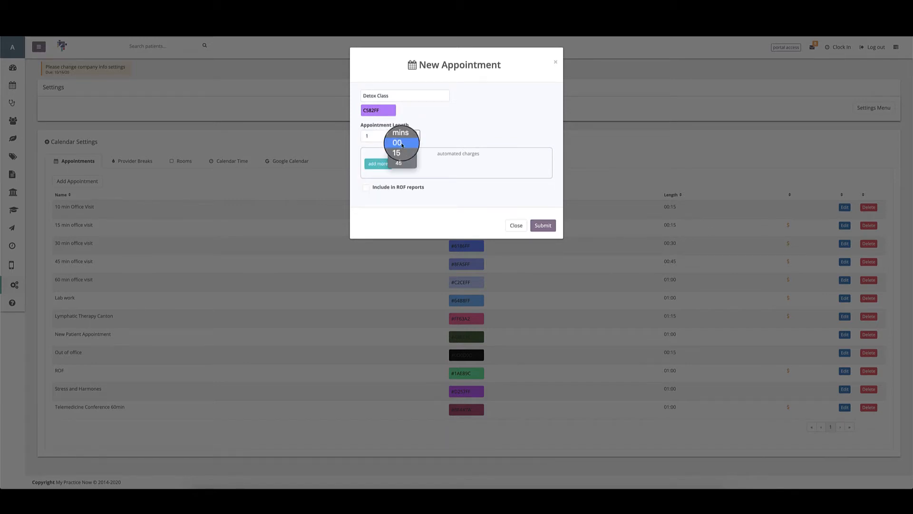
click(399, 146)
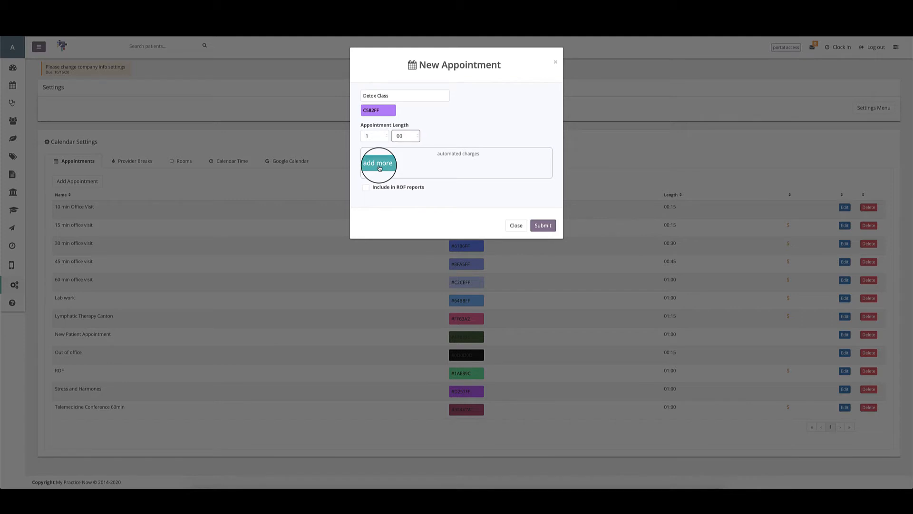
Step: Add automated charges for Service - Detox Class and Product - Vitamin E
click(379, 167)
click(381, 179)
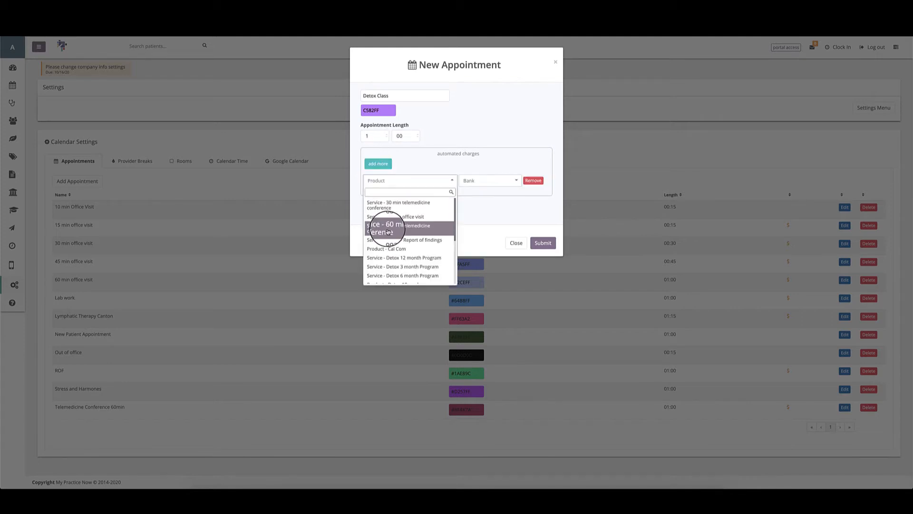
scroll(388, 216, down, 5)
click(388, 215)
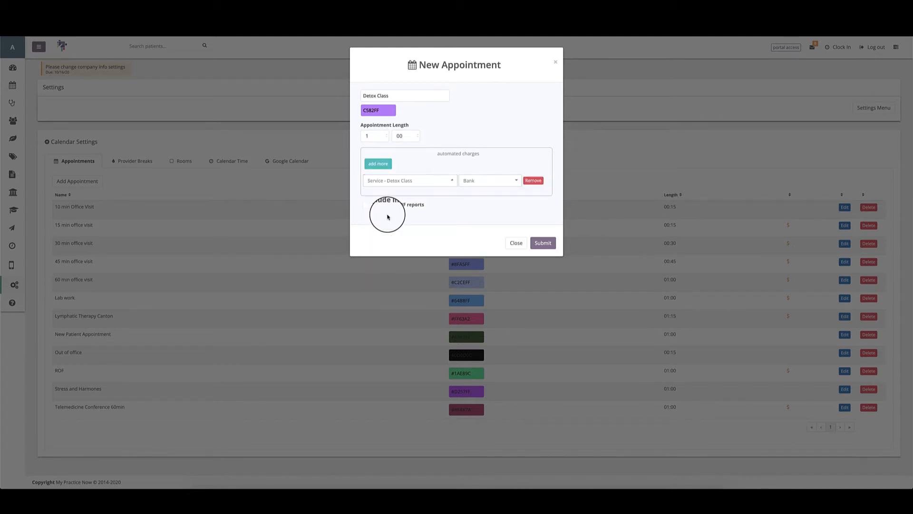
click(378, 163)
click(377, 198)
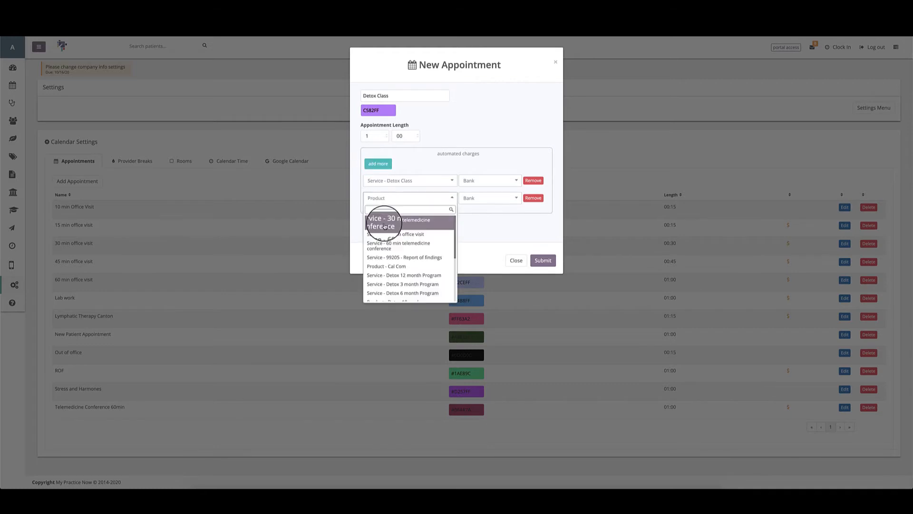
scroll(388, 224, down, 5)
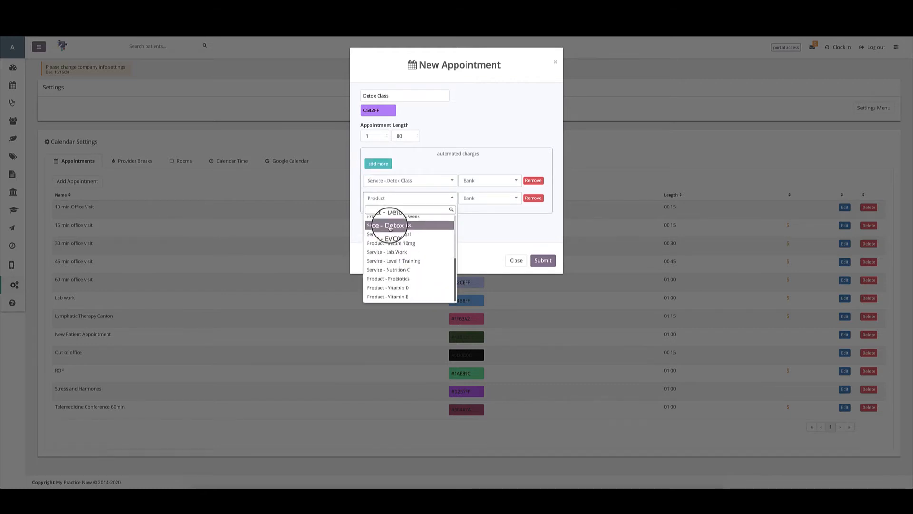
click(405, 296)
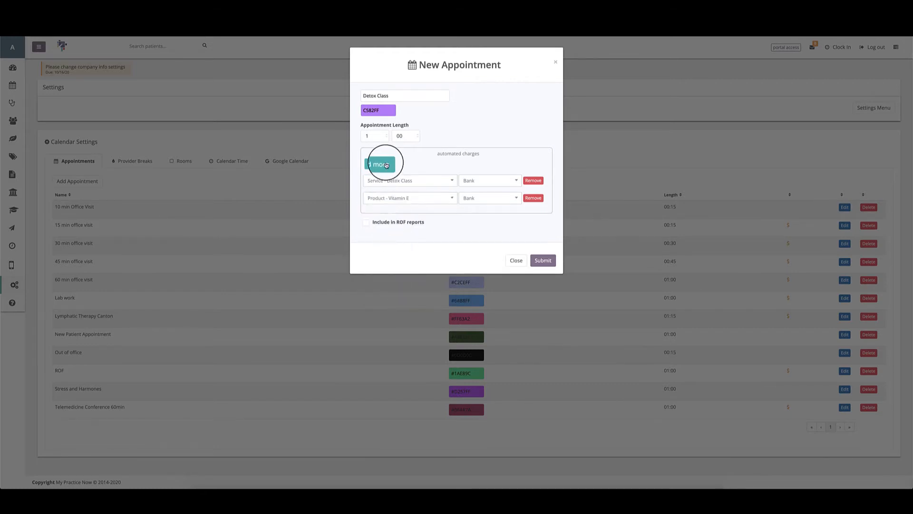
Step: Add automated charges for Product - Vitamin D and Product - Probiotics
click(378, 164)
click(381, 216)
scroll(391, 271, down, 5)
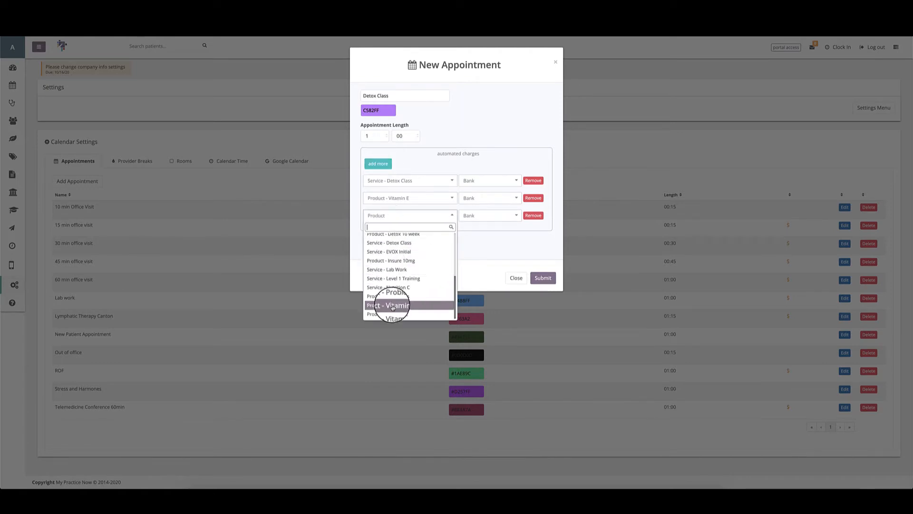
click(388, 304)
click(378, 164)
click(389, 232)
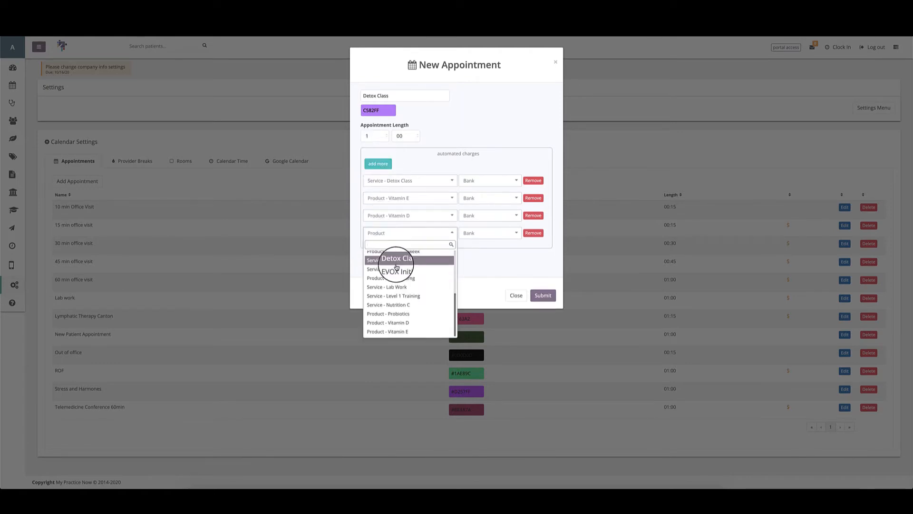
scroll(393, 314, down, 4)
click(396, 318)
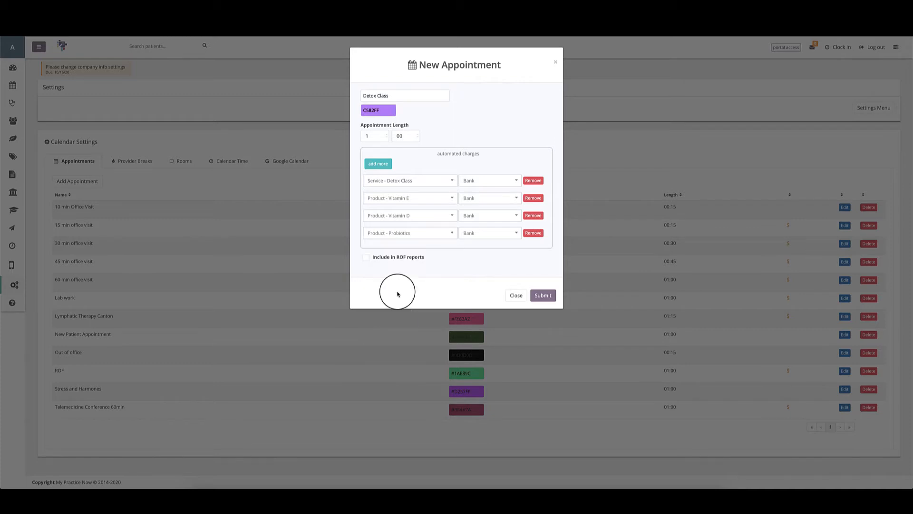
Step: Add a fifth charge row, leave it empty, then remove it
click(378, 164)
click(399, 252)
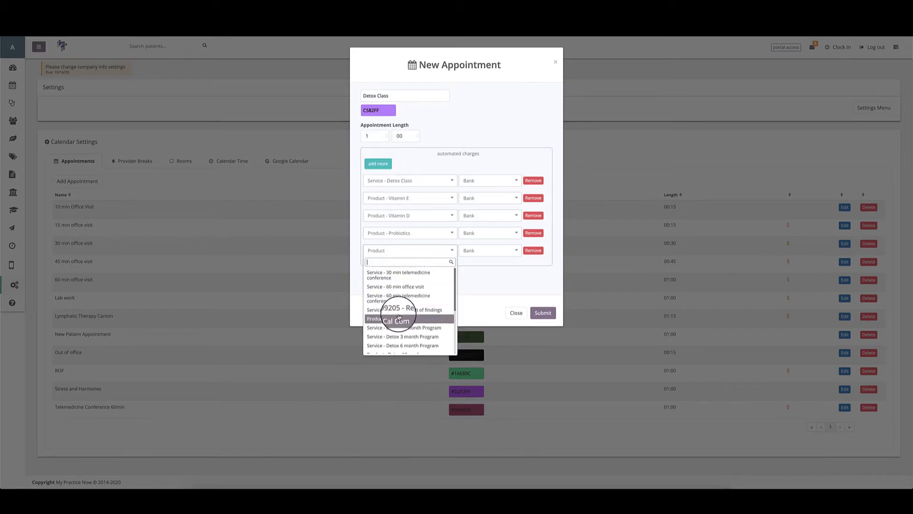
scroll(400, 319, down, 4)
scroll(409, 328, down, 3)
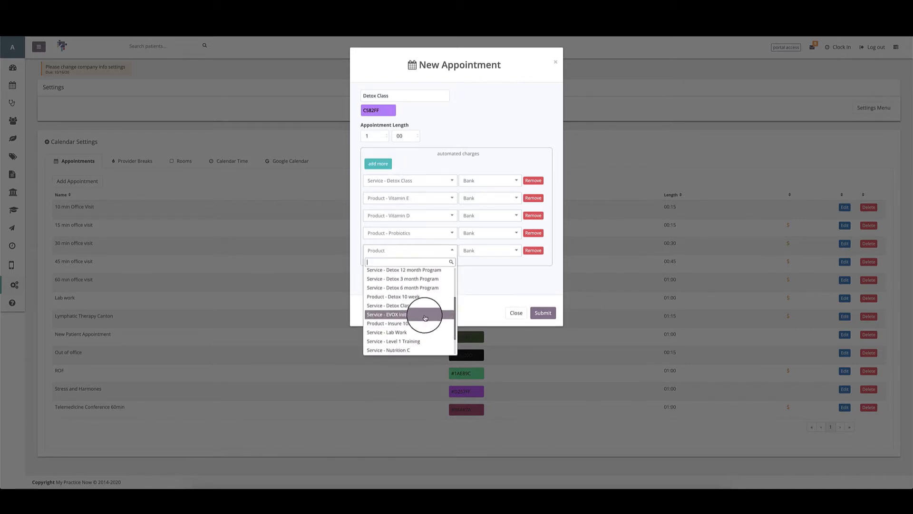
scroll(409, 295, up, 7)
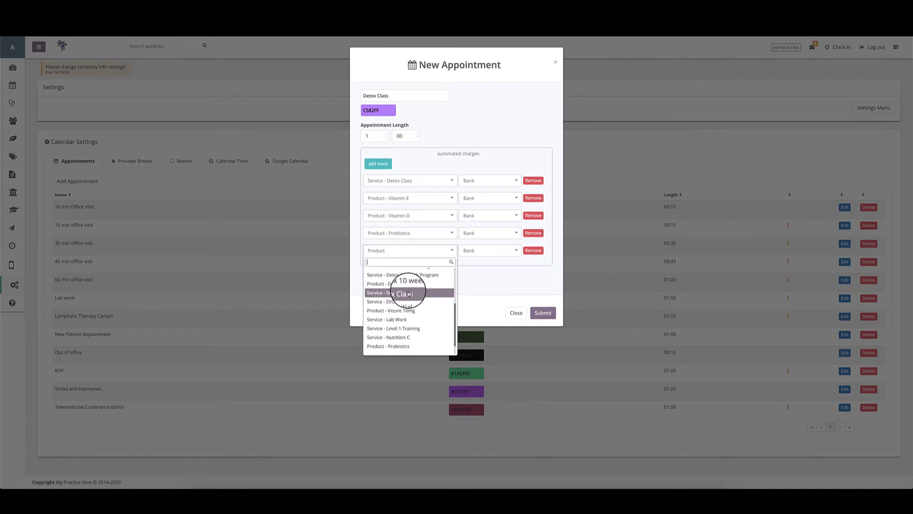
click(478, 280)
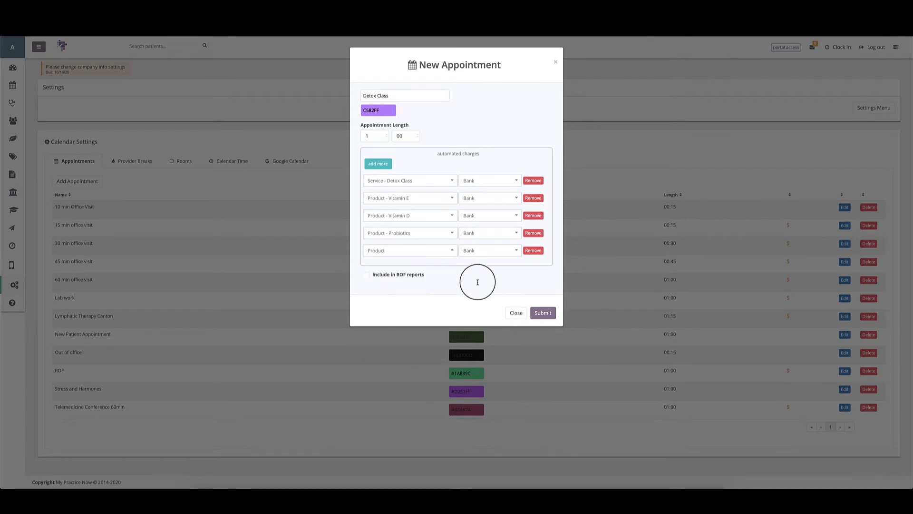
click(531, 253)
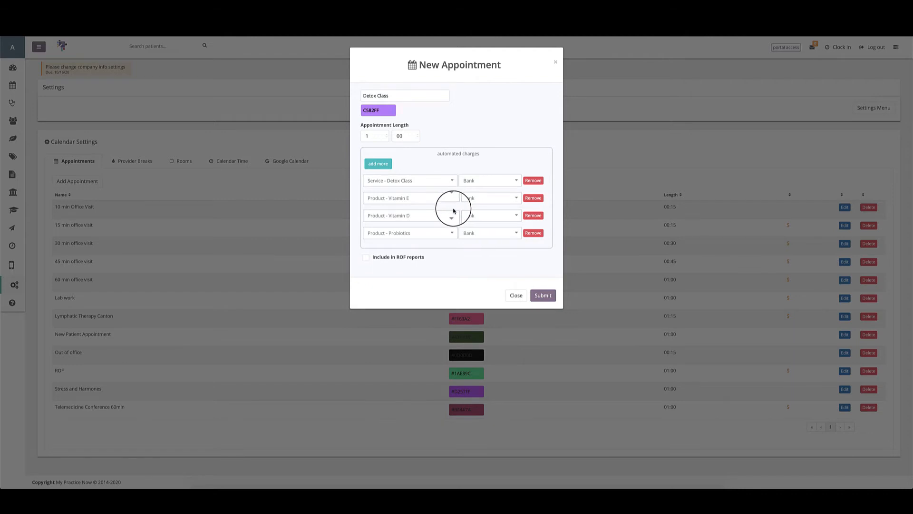
Step: Leave the Detox Class charge unassigned and set Vitamin E, Vitamin D and Probiotics to Supplement Bank
click(487, 177)
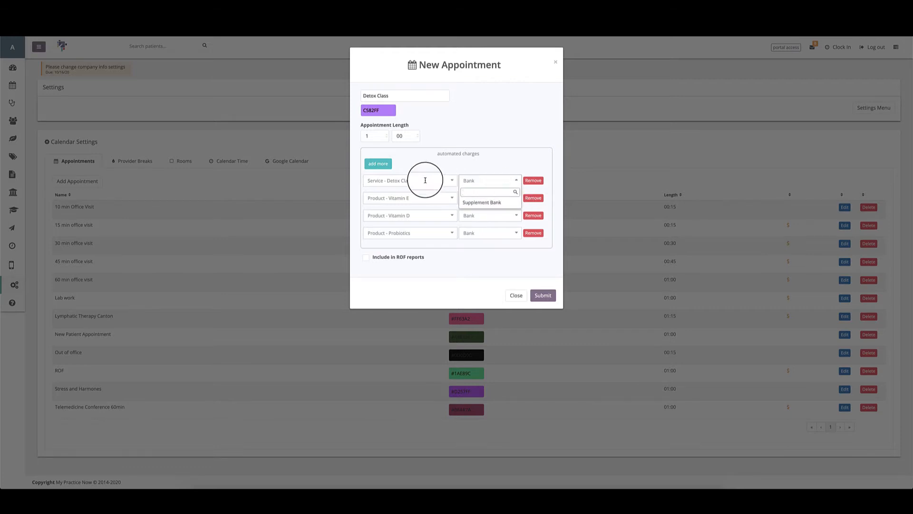
click(483, 175)
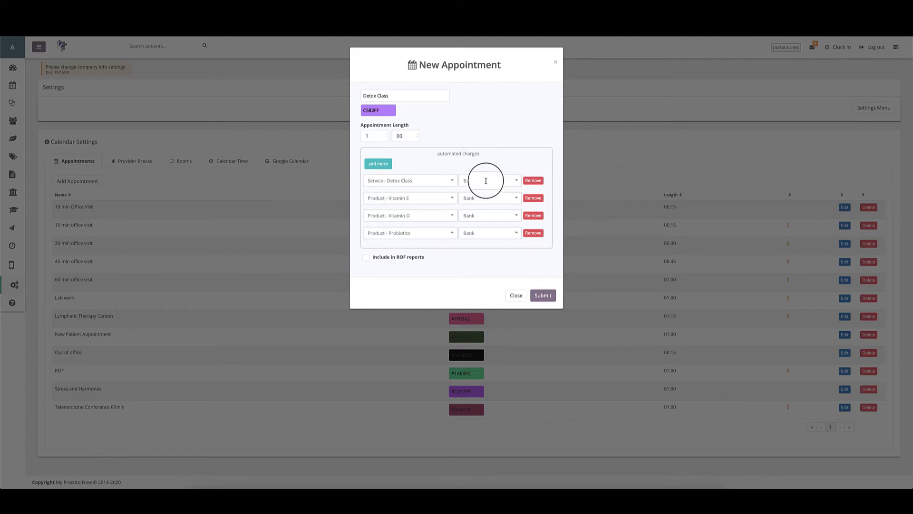
click(484, 196)
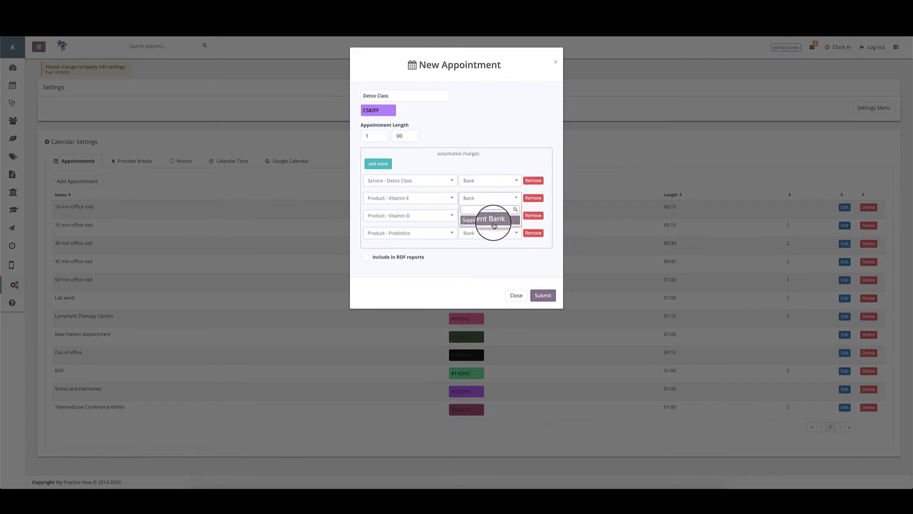
click(493, 225)
click(490, 213)
click(489, 236)
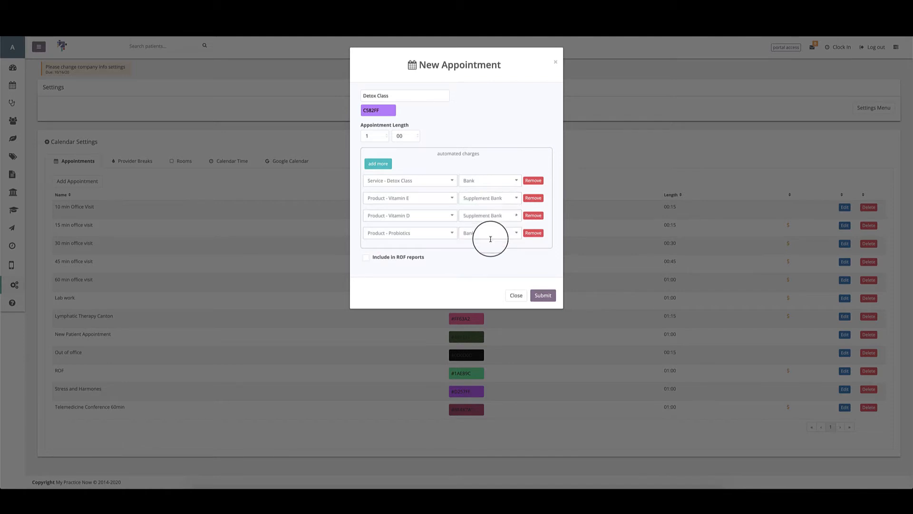
click(491, 233)
click(490, 255)
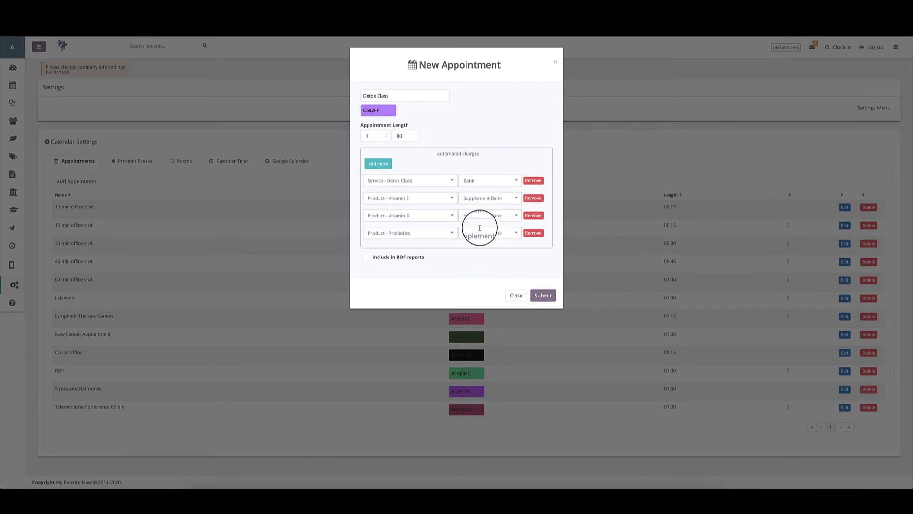
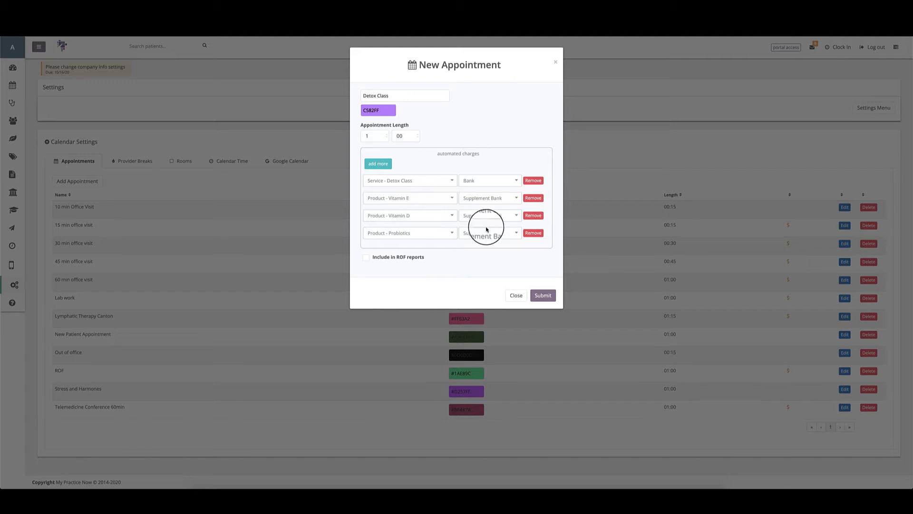
Step: Submit the Detox Class appointment type, then reopen it to review its four automated charges
click(541, 296)
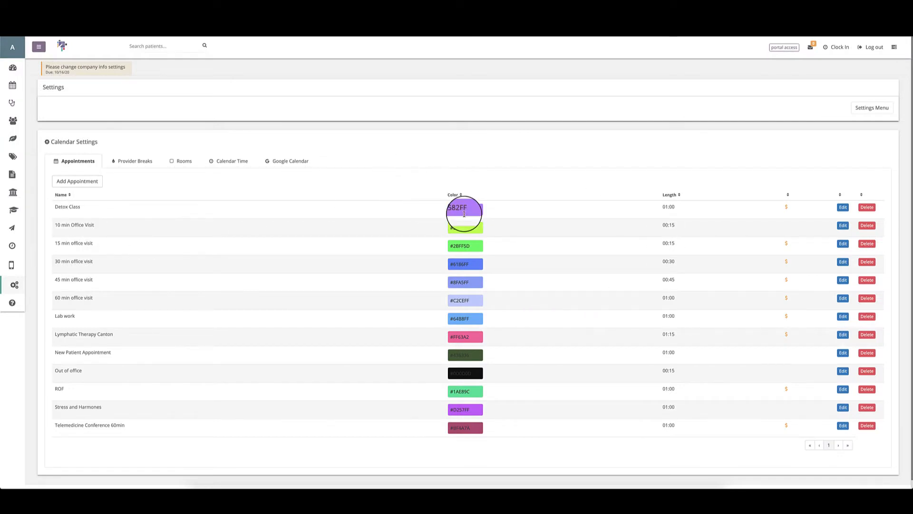
click(842, 208)
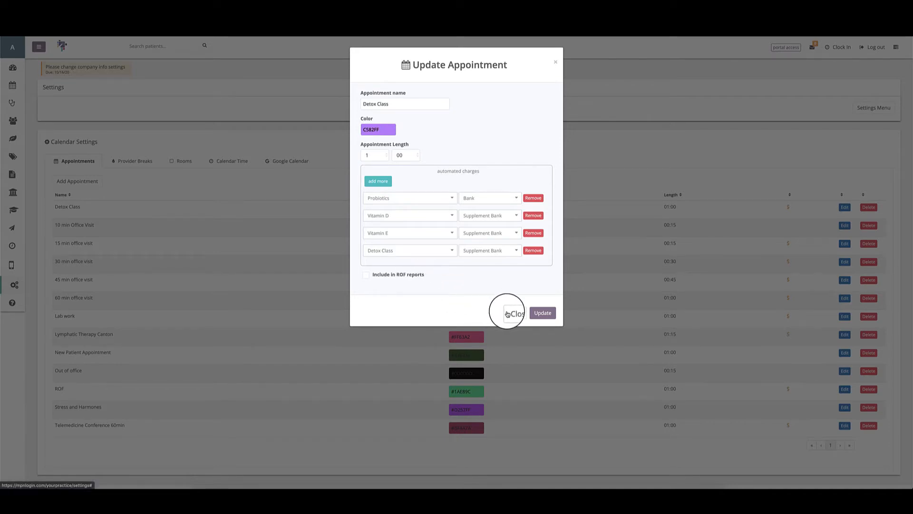
click(495, 215)
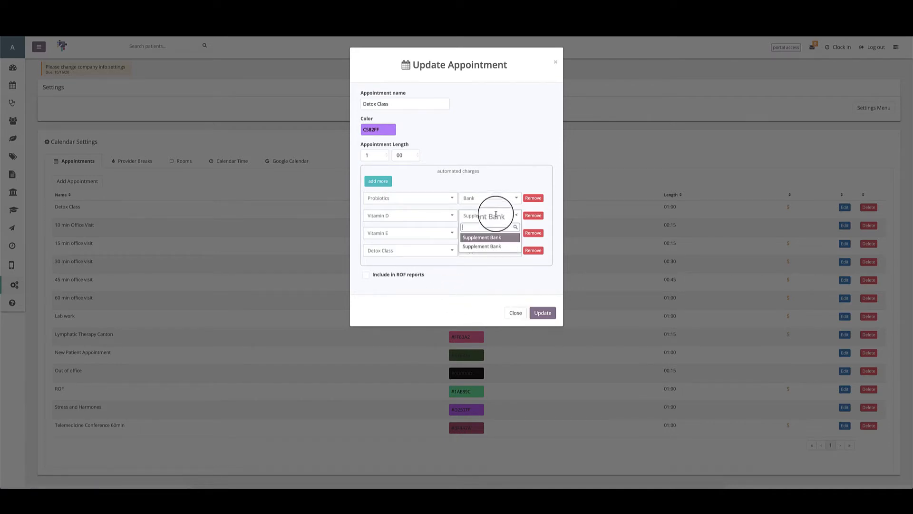
click(487, 246)
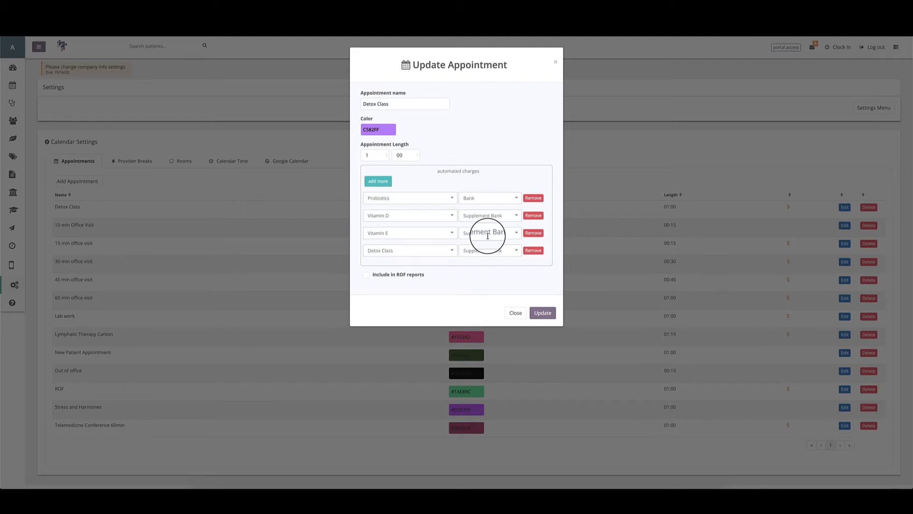
click(512, 312)
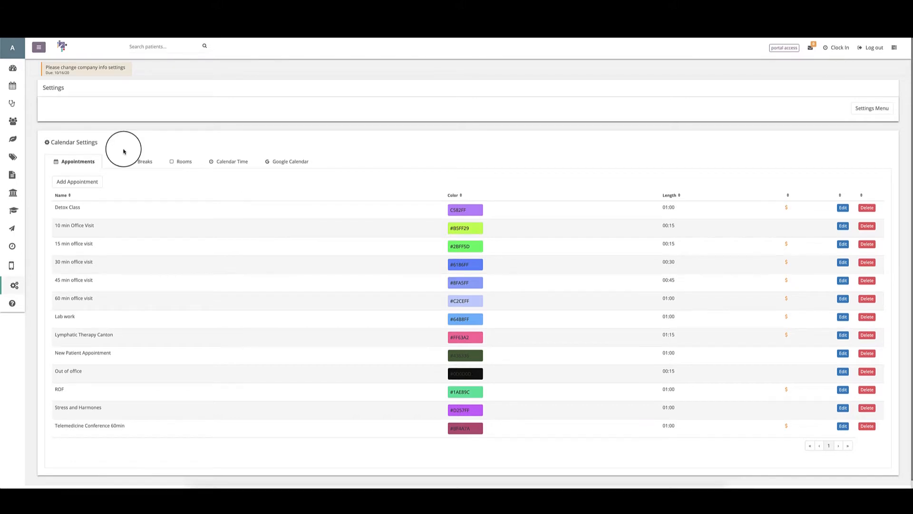
Step: Go from Provider Breaks to User Settings and start a new user with Create Calendar ticked
click(131, 163)
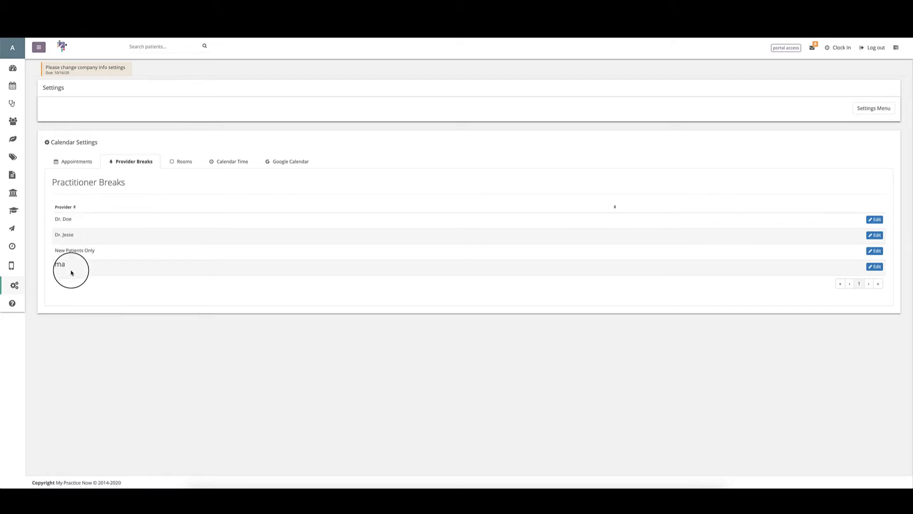
click(842, 111)
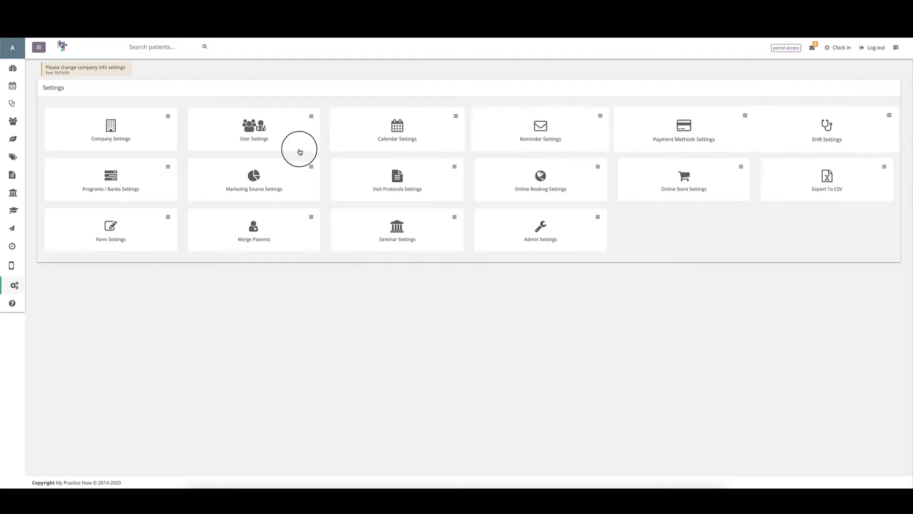
click(258, 134)
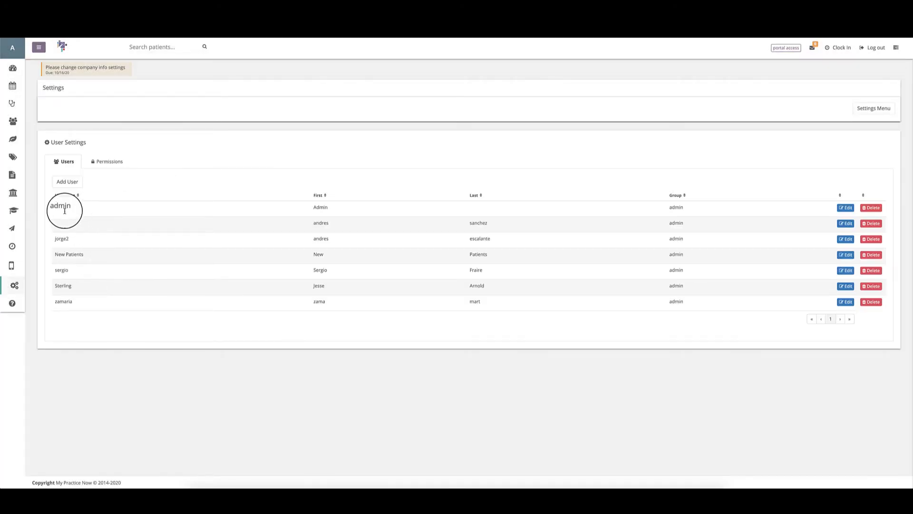
click(64, 180)
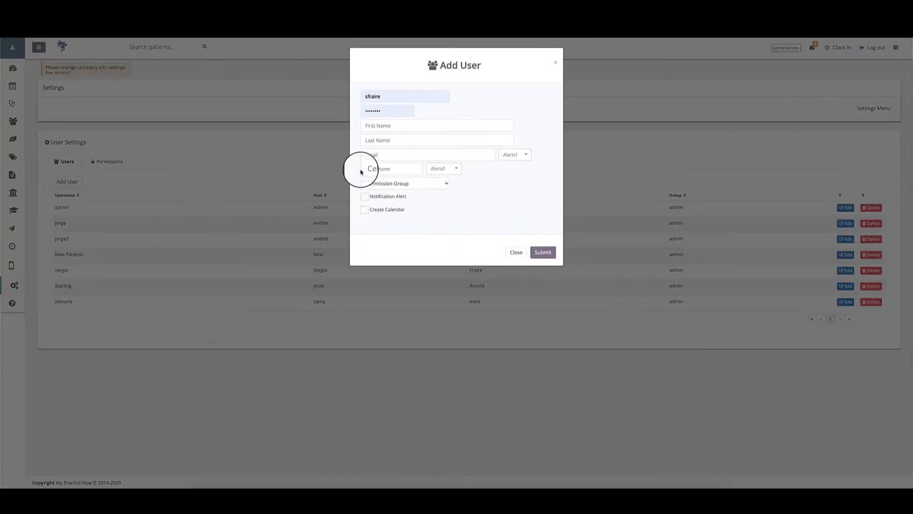
click(364, 210)
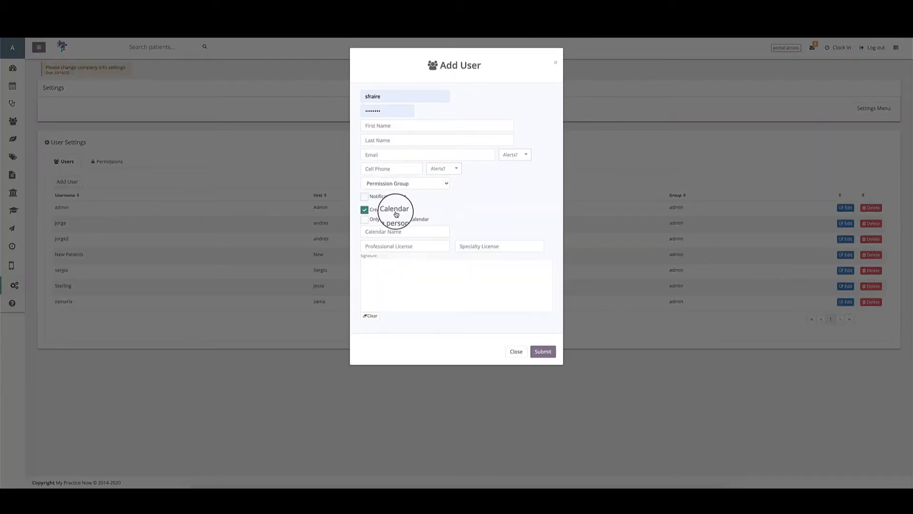
Step: Look through the license and calendar name fields, then close the Add User form unsaved
click(374, 246)
click(474, 247)
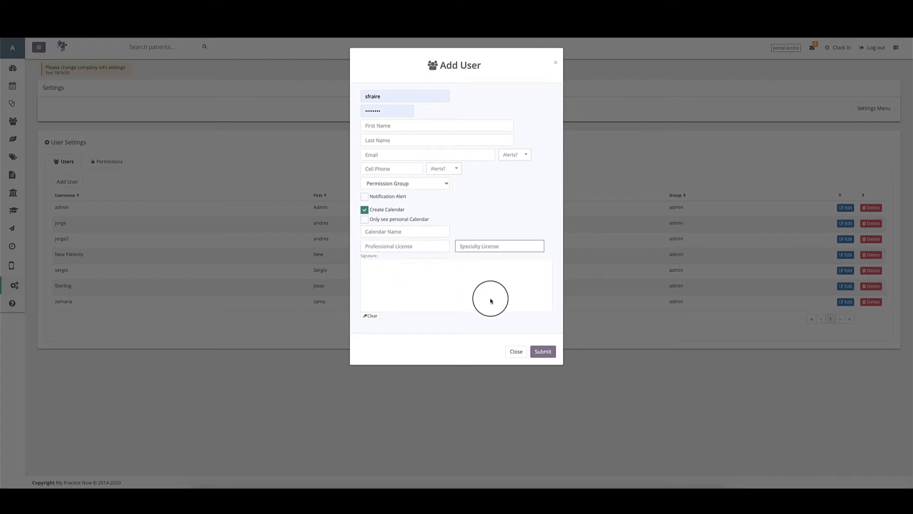
click(434, 247)
click(469, 247)
click(440, 248)
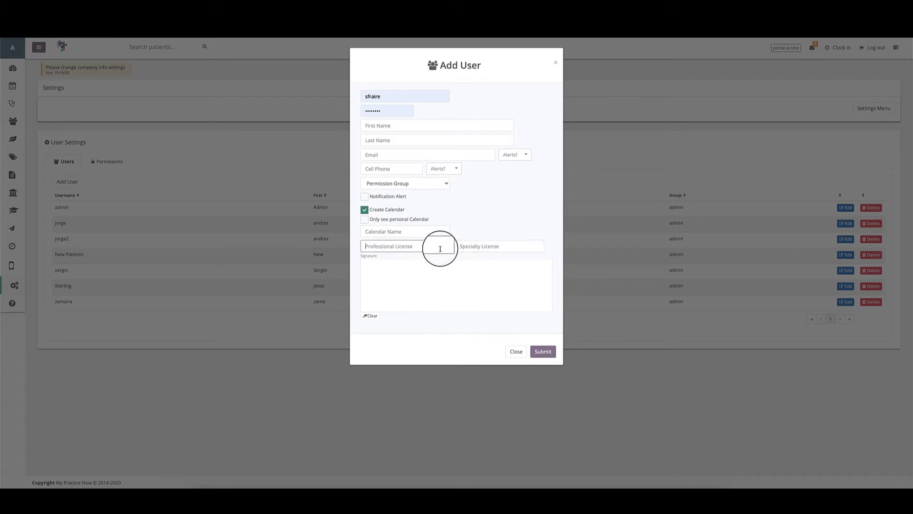
click(483, 249)
click(424, 249)
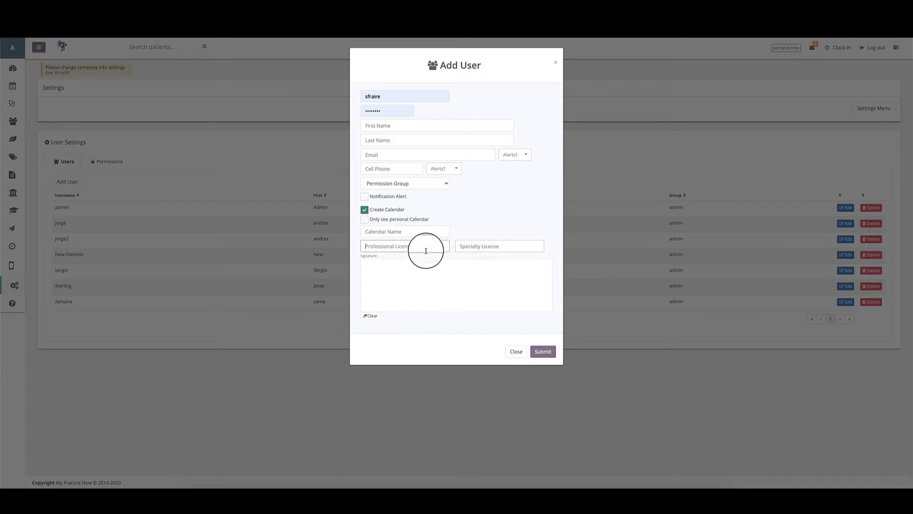
click(473, 247)
click(446, 248)
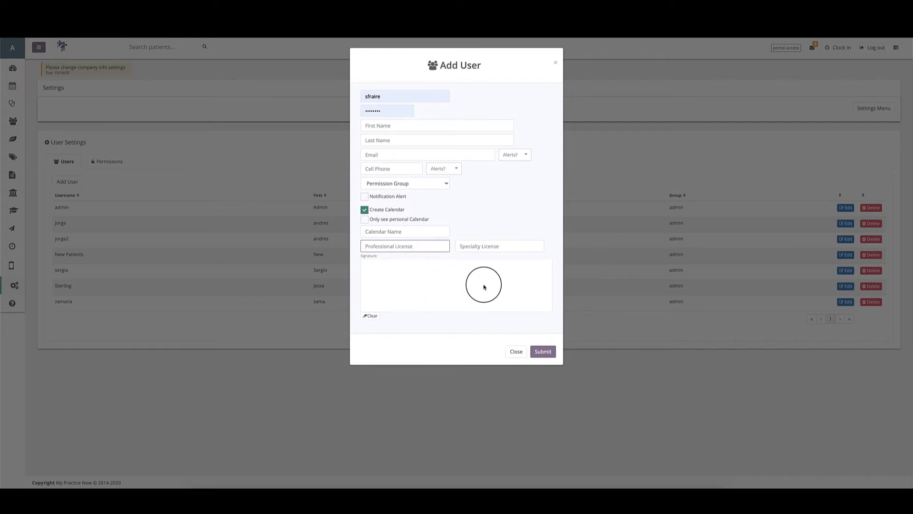
click(421, 231)
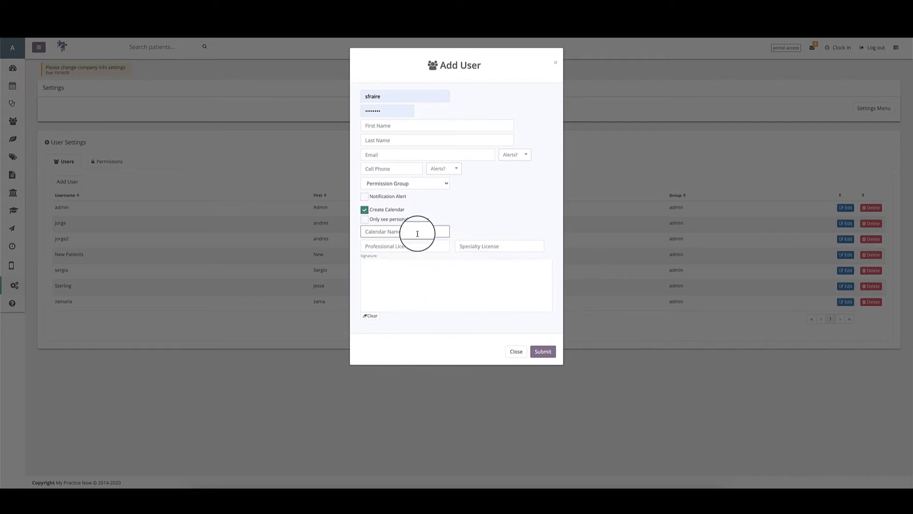
click(555, 62)
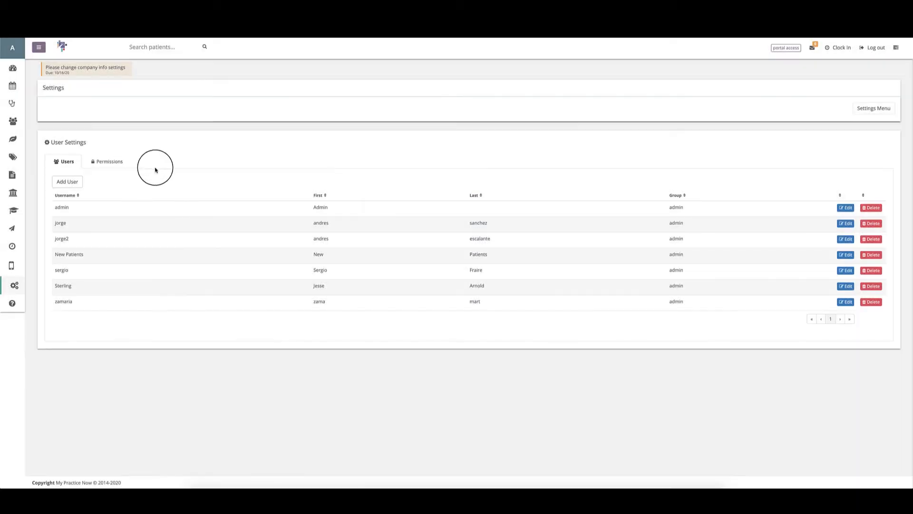
click(858, 114)
Step: Open Dr. Doe's weekly break schedule under Calendar Settings and enable a Monday break
click(344, 137)
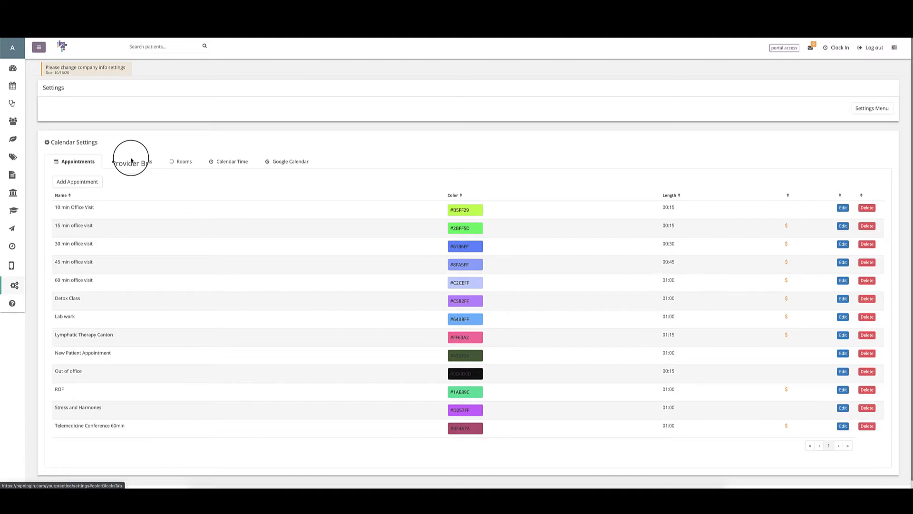
click(127, 160)
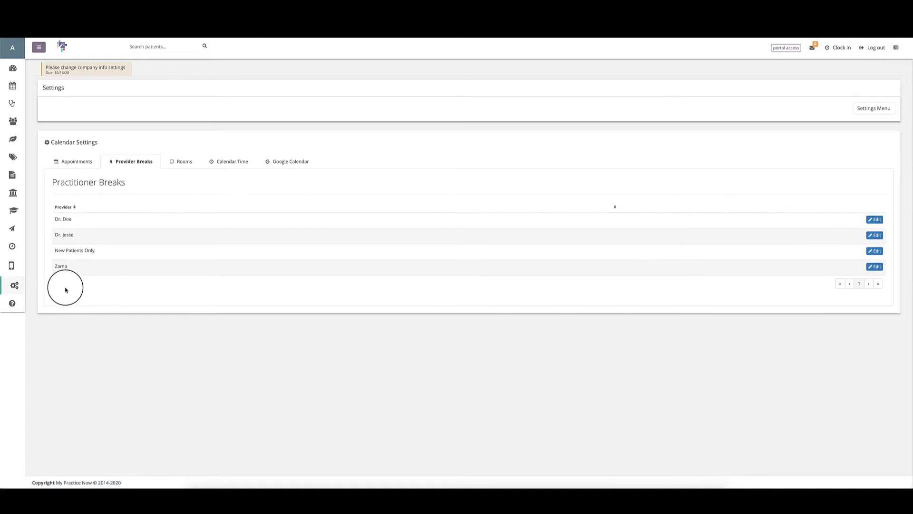
click(871, 221)
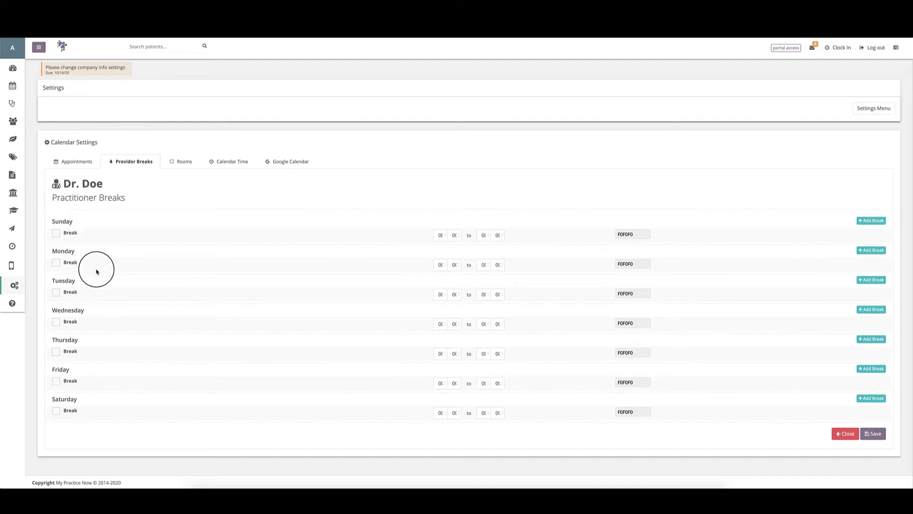
click(56, 263)
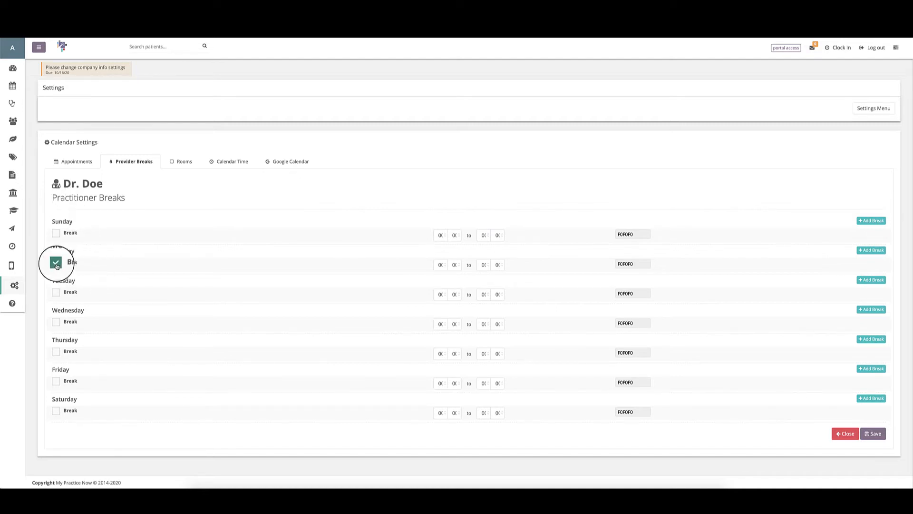
Step: Set the Monday break to run from 10:00 to 10:15
click(440, 265)
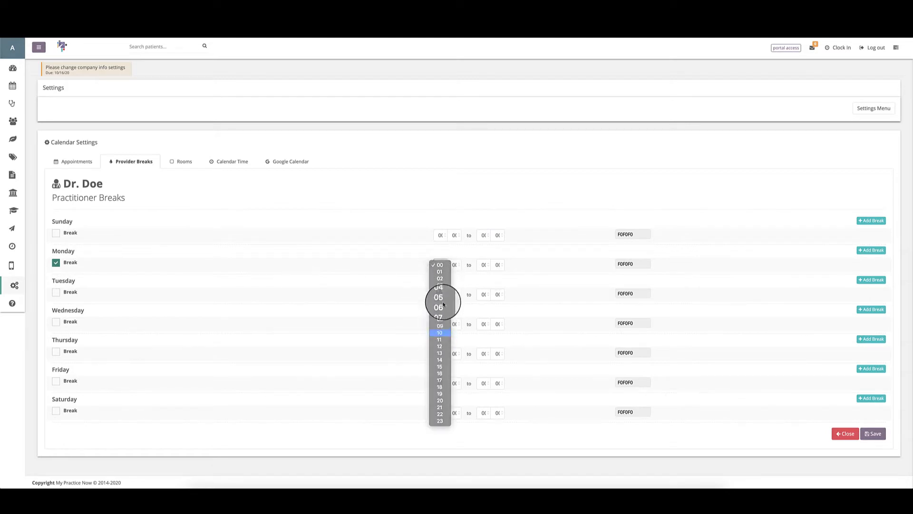
click(439, 333)
click(483, 265)
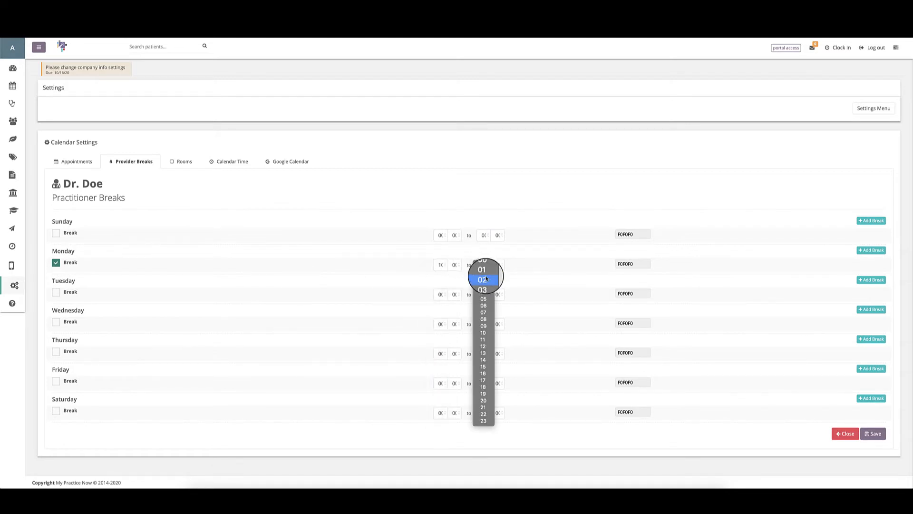
click(481, 331)
click(497, 265)
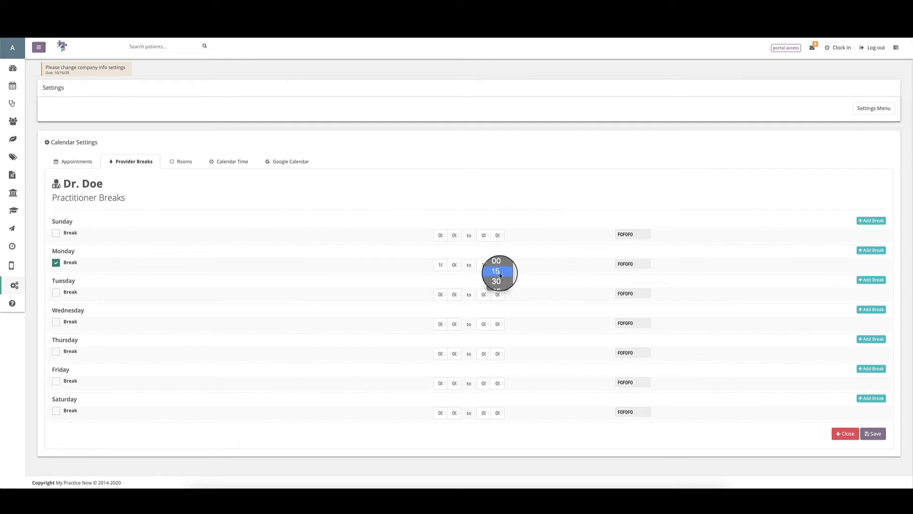
click(500, 272)
Step: Colour the Monday break 1D1D1D and add a second Monday break row
click(647, 263)
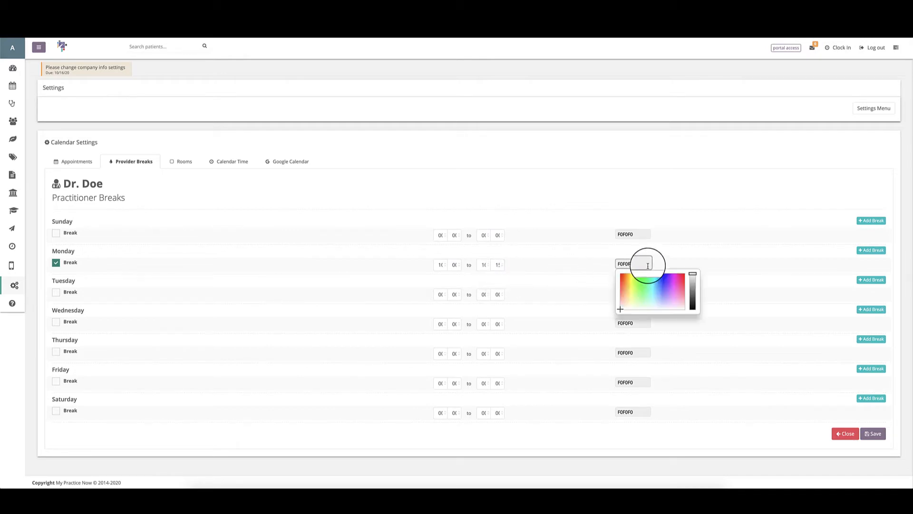
click(693, 303)
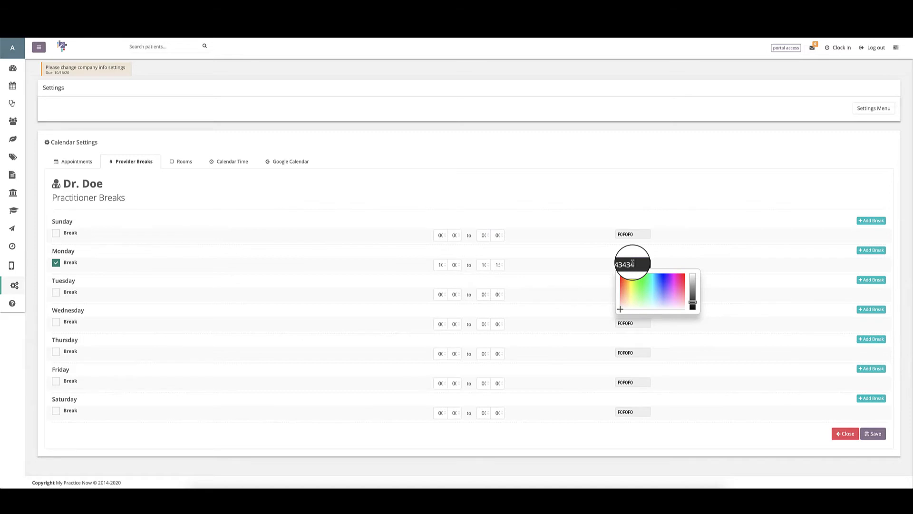
click(693, 306)
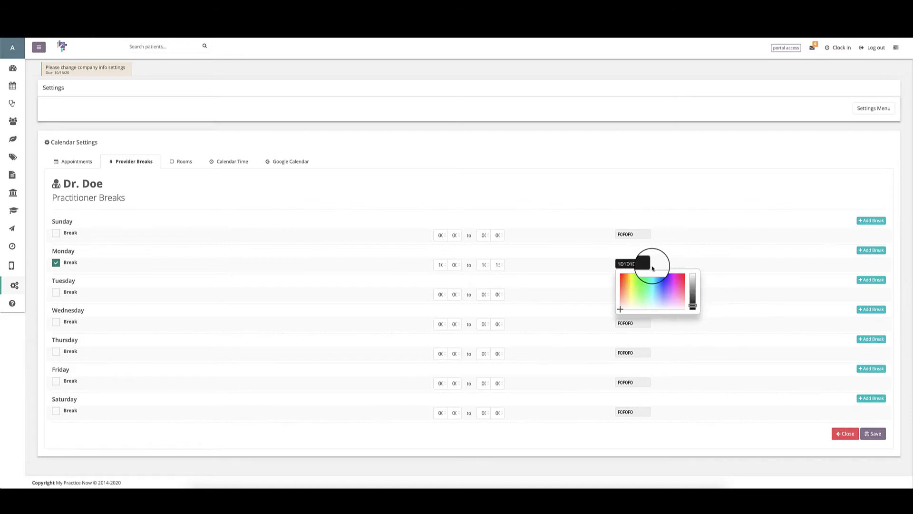
click(690, 263)
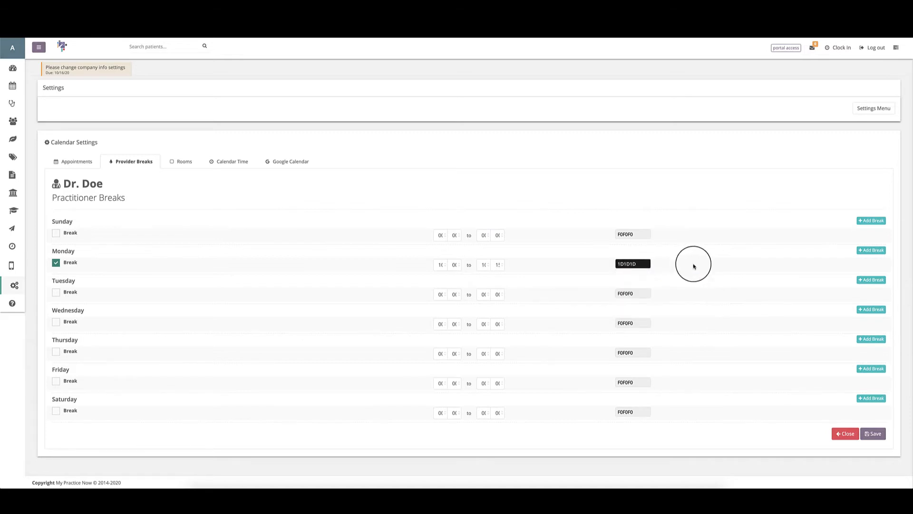
click(869, 252)
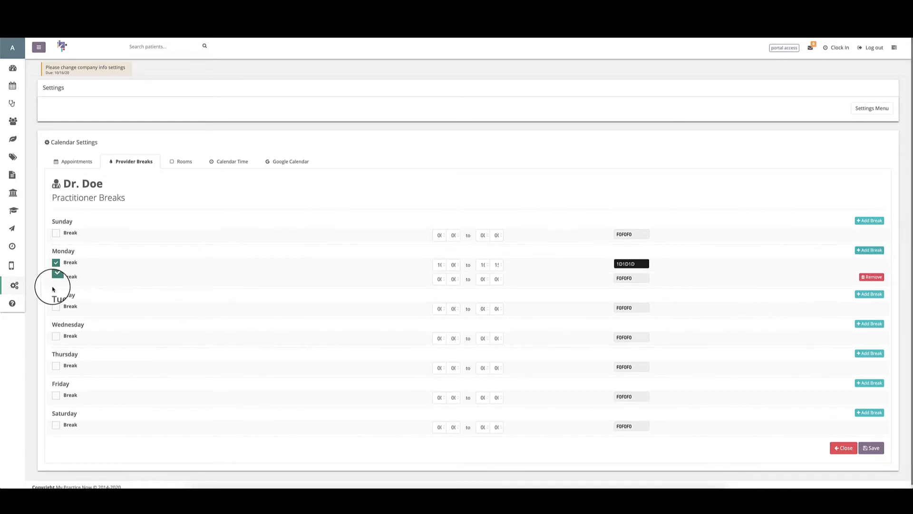
Step: Set the second Monday break to run from 13:00 to 14:00
click(440, 279)
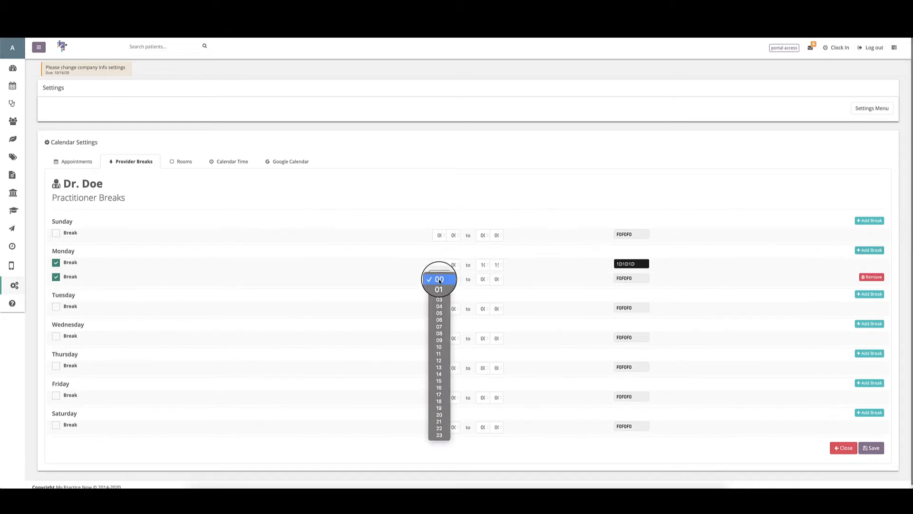
click(439, 369)
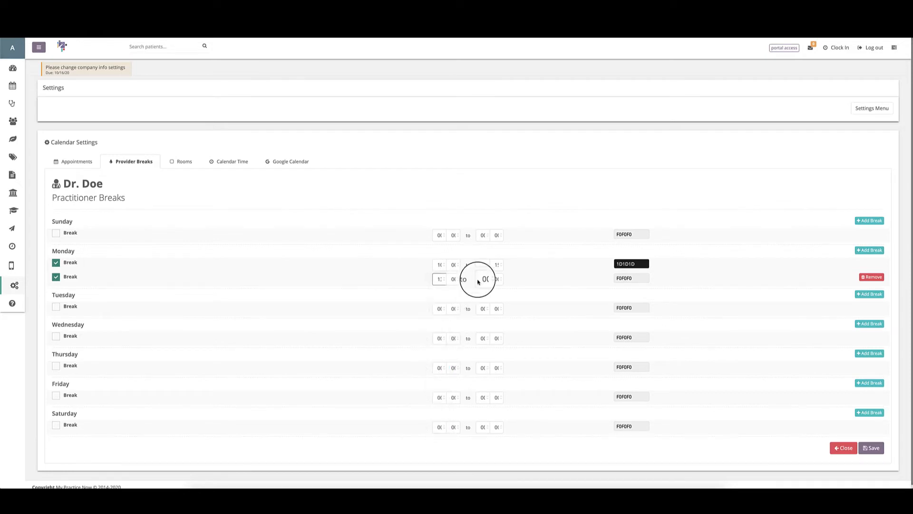
click(482, 280)
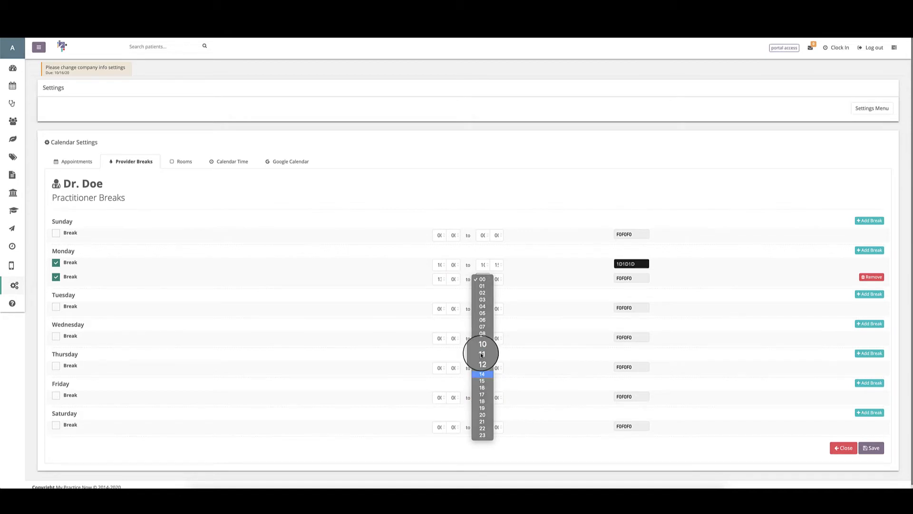
click(482, 374)
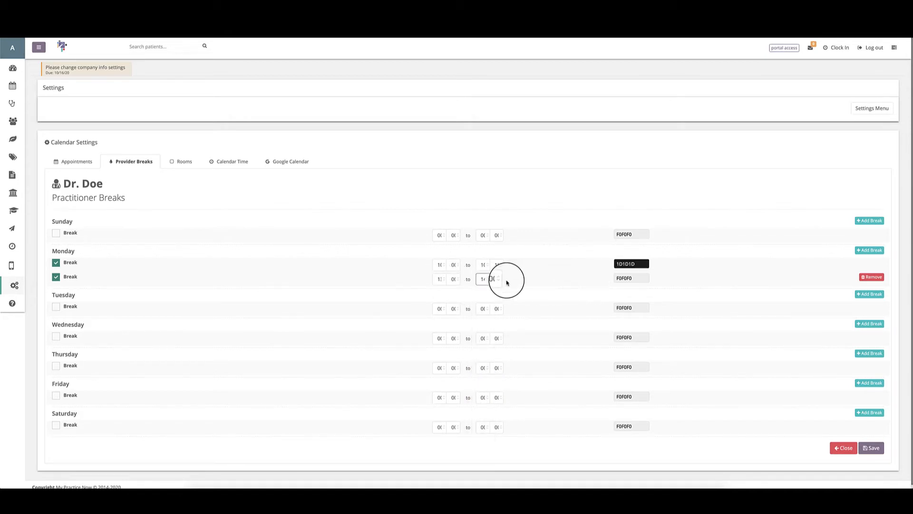
Step: Change both Monday breaks' colour to black, 000000
click(623, 278)
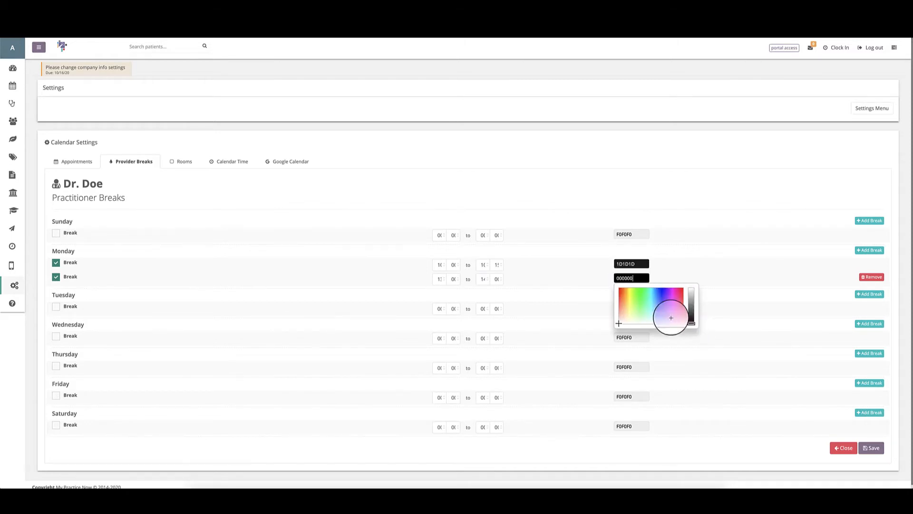
click(631, 263)
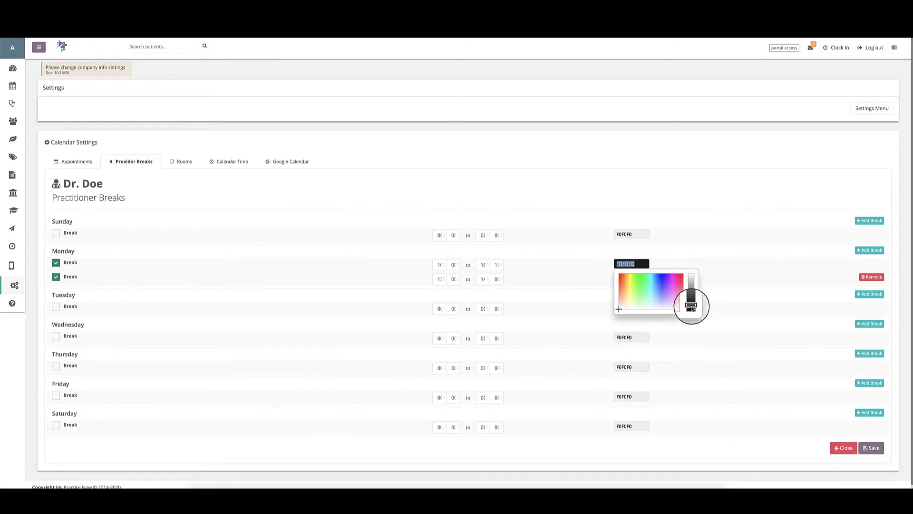
drag(691, 306, 692, 321)
click(712, 275)
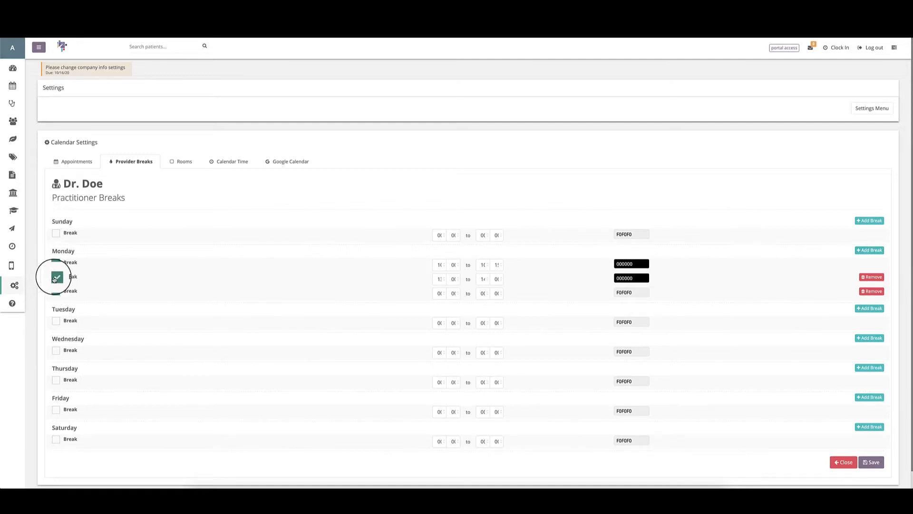
Step: Untick all three Monday break checkboxes
click(56, 291)
click(55, 277)
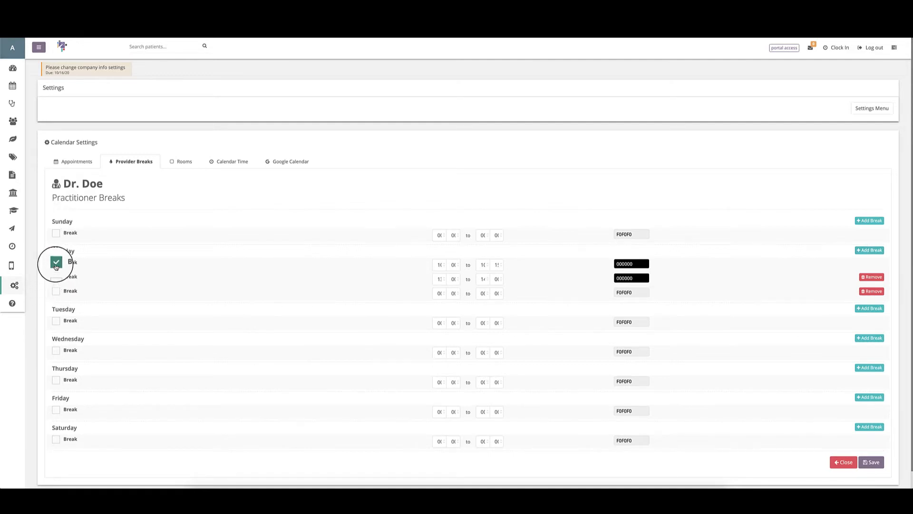
click(56, 259)
scroll(71, 419, down, 1)
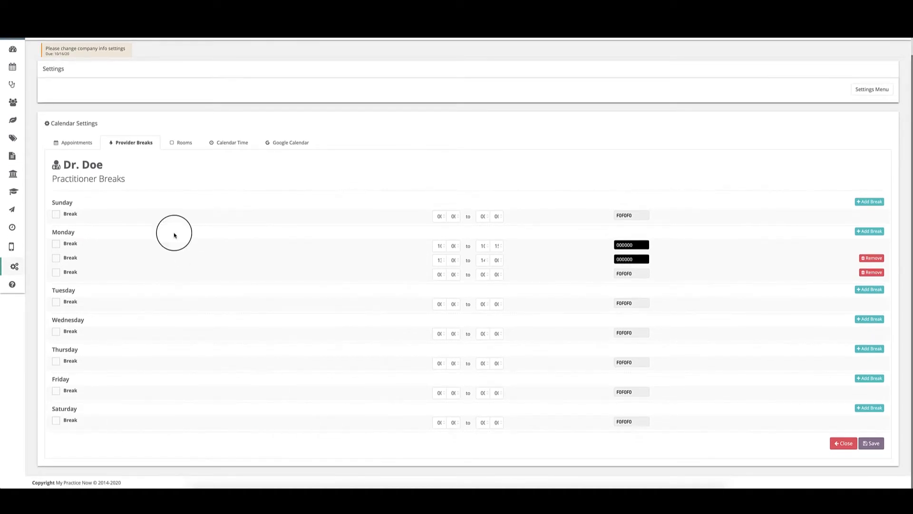
Step: Delete the 13:00–14:00 break and the empty row, then add and remove test rows
click(877, 259)
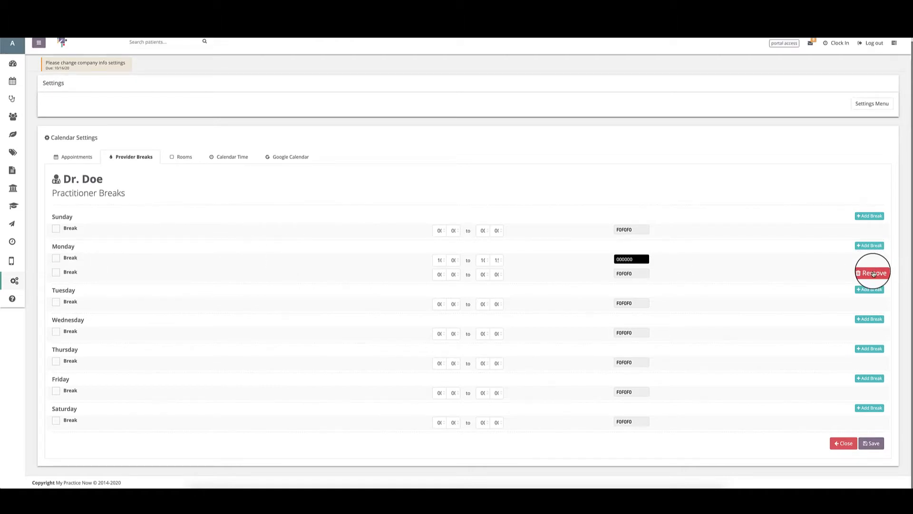
click(873, 273)
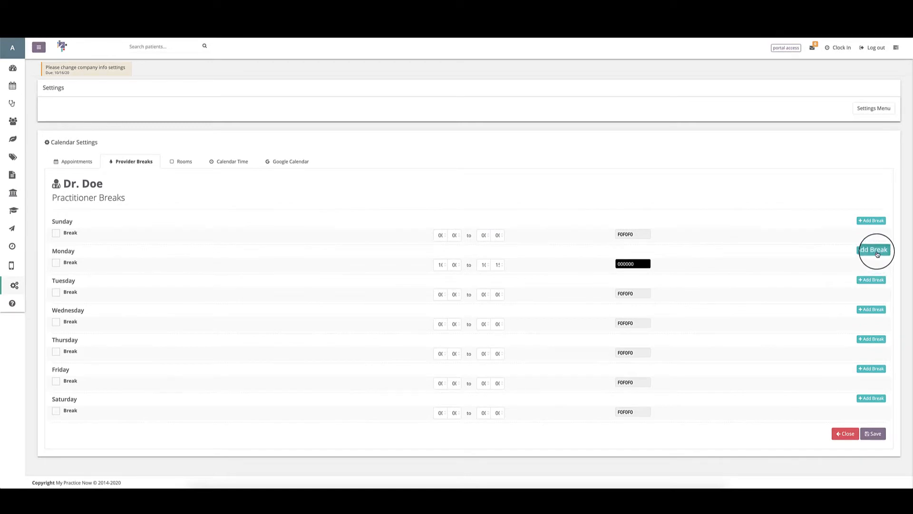
click(877, 251)
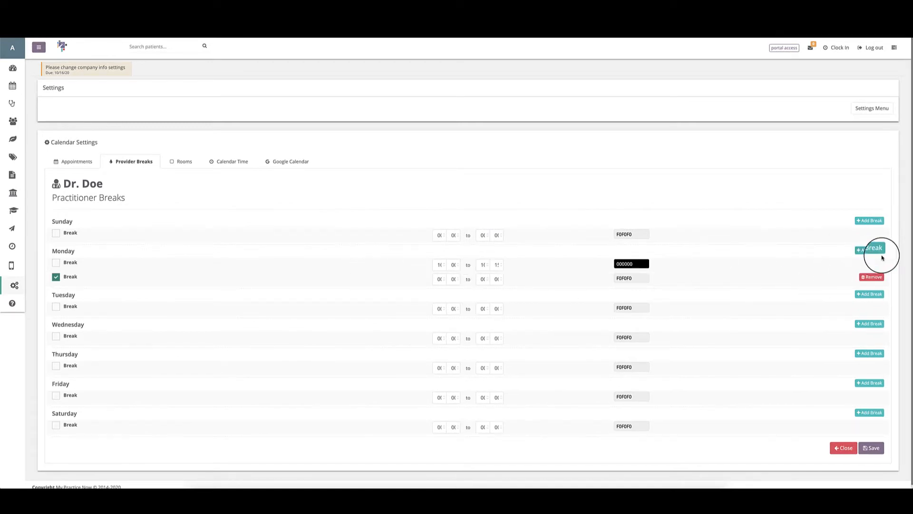
click(875, 251)
click(877, 252)
click(875, 278)
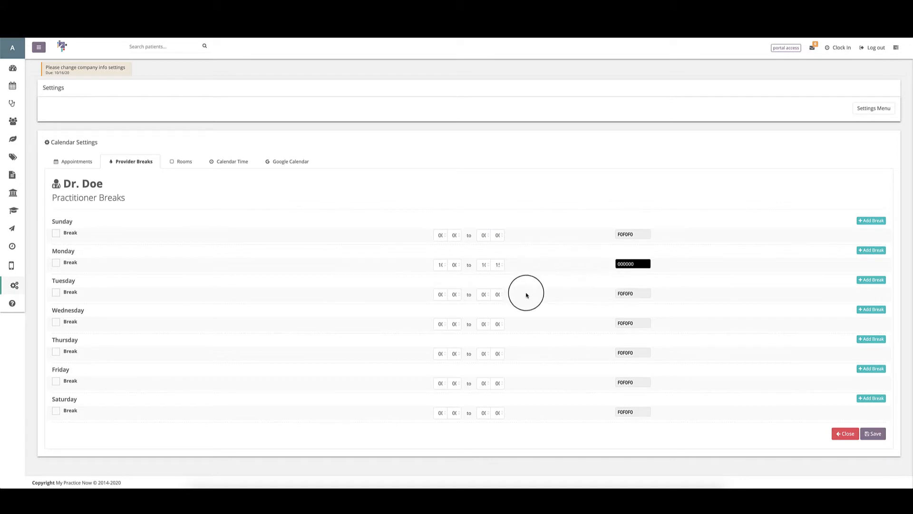
Step: Re-enable Dr. Doe's 10:00–10:15 Monday break and save the break schedule
click(56, 264)
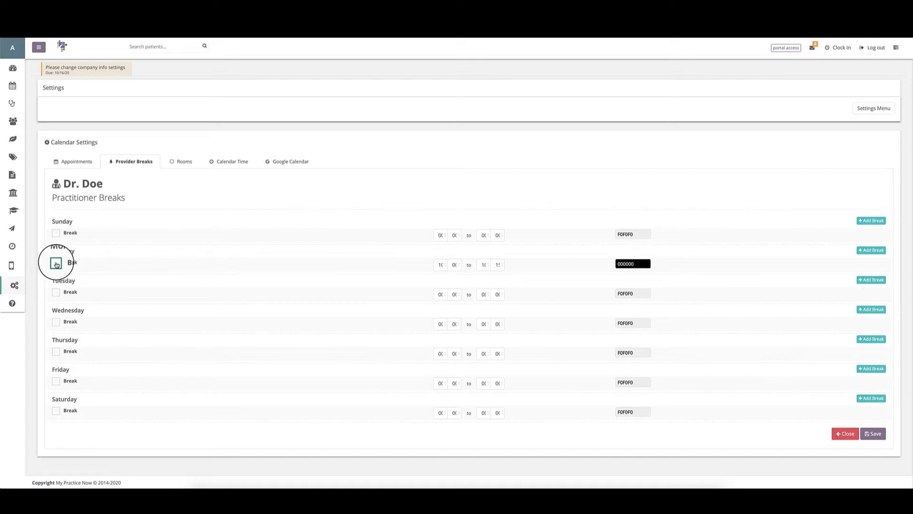
click(876, 434)
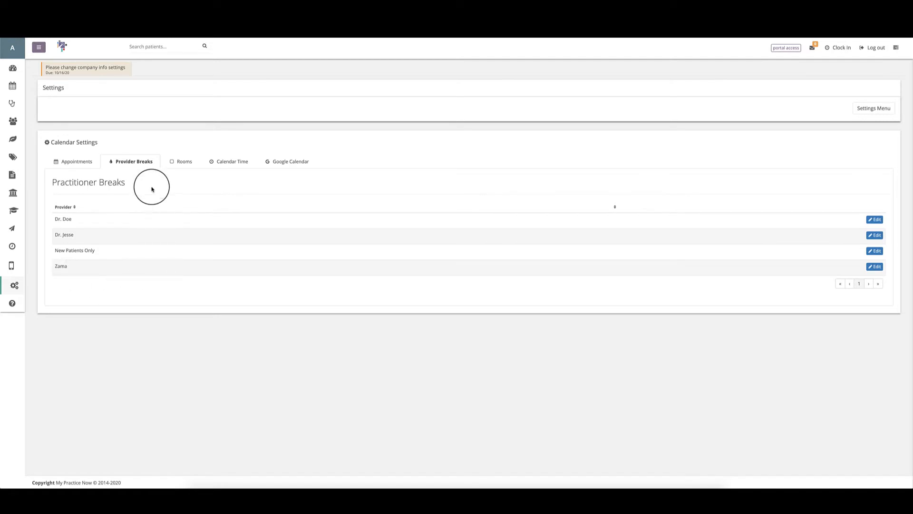
Step: Show the Rooms list: Conference Room, Lymph Room 1 and Lymph Room 2
click(182, 161)
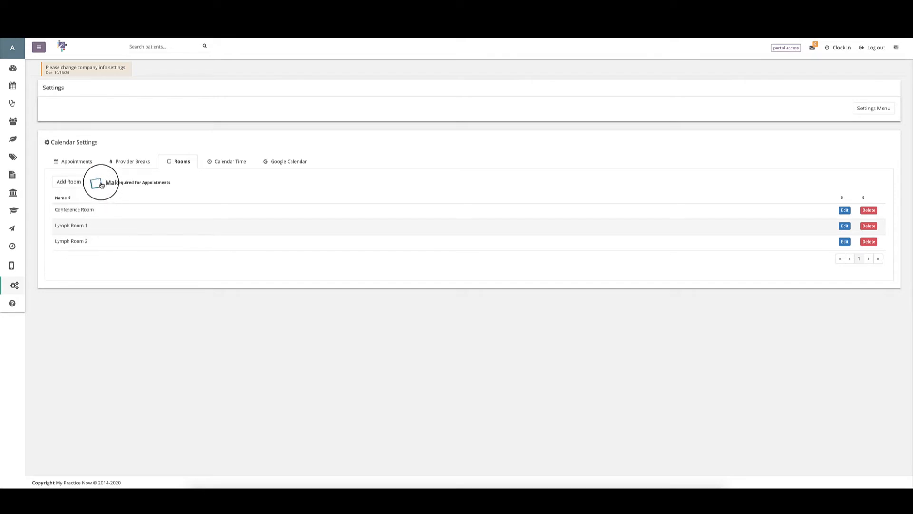
Step: In Calendar Time, try a 01:00 pm opening time, then restore 08:00 am
click(241, 163)
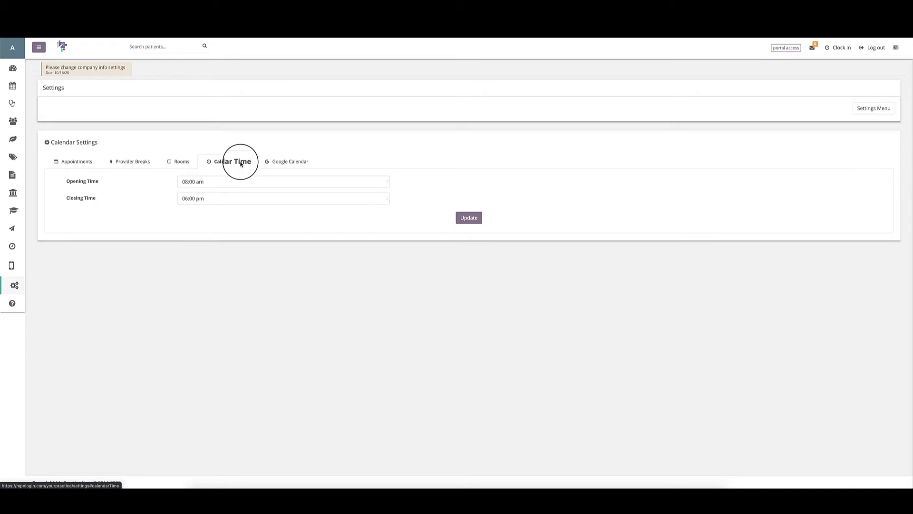
click(190, 199)
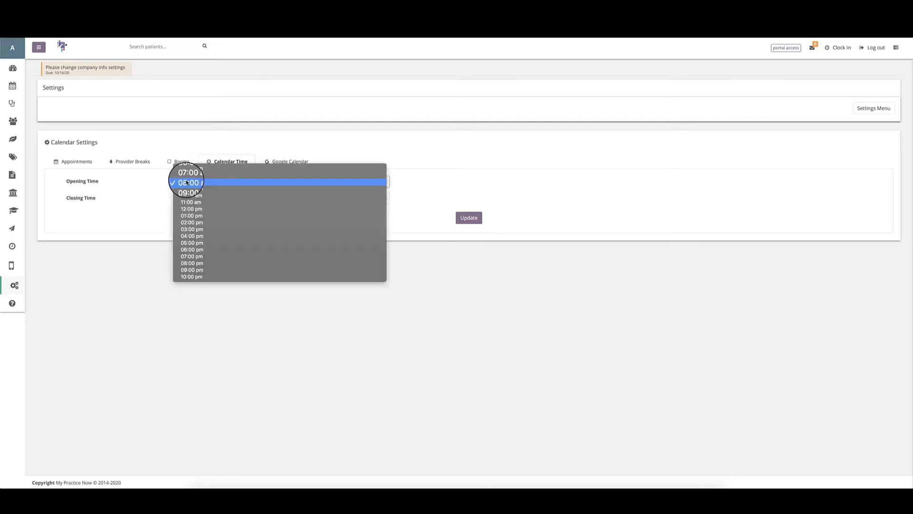
click(195, 217)
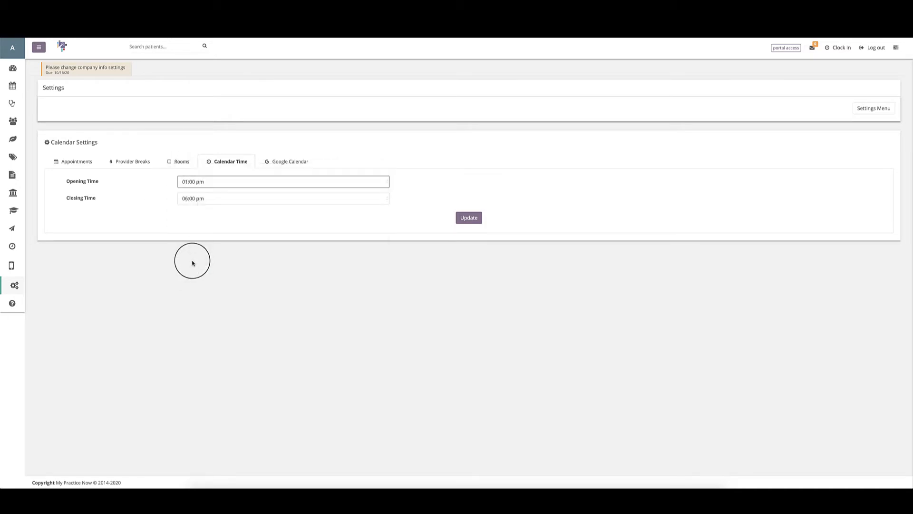
click(188, 182)
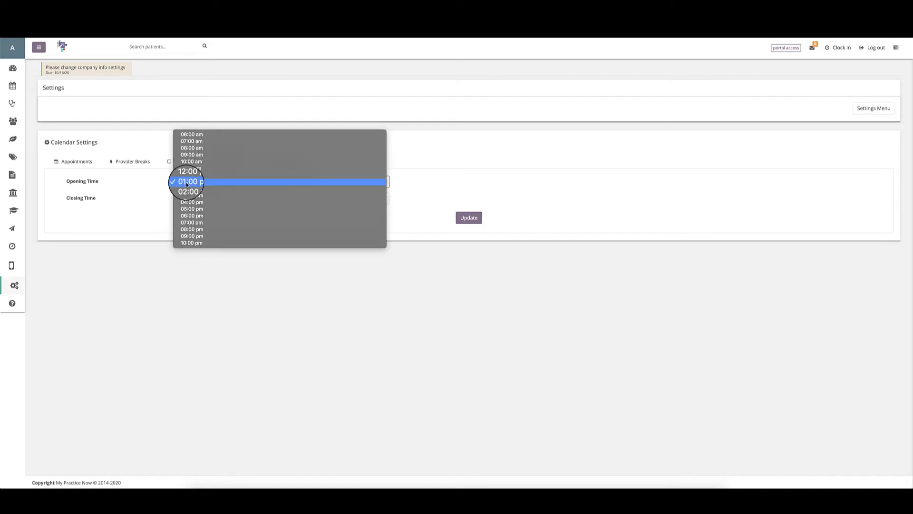
click(187, 148)
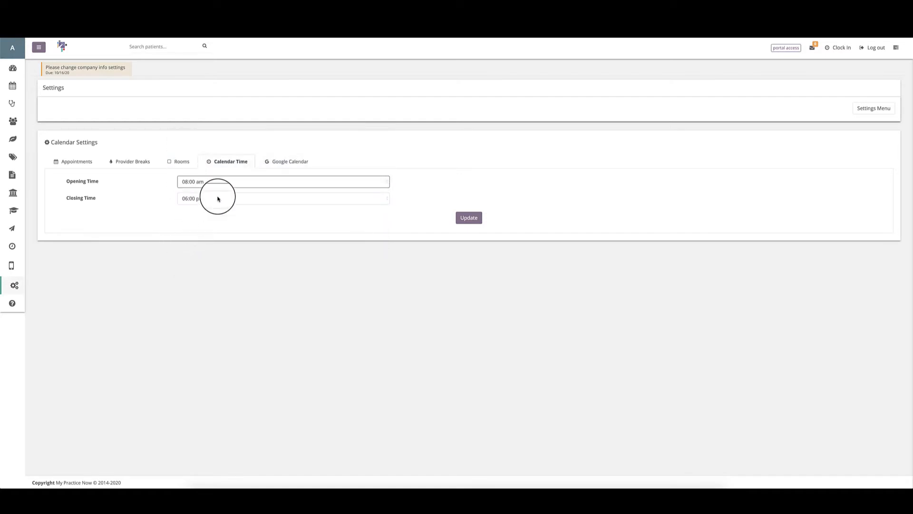
click(236, 173)
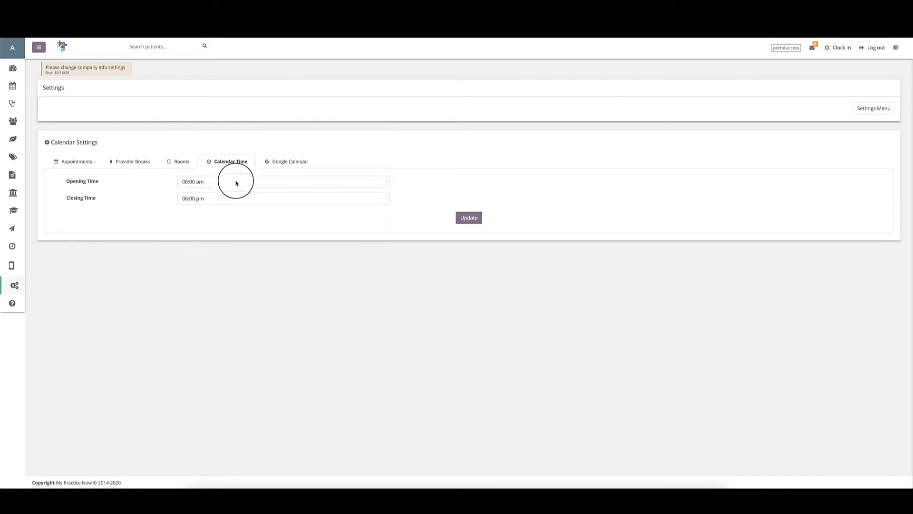
Step: Show the Google Calendar settings and Dr. Doe's entry in the providers table
click(273, 166)
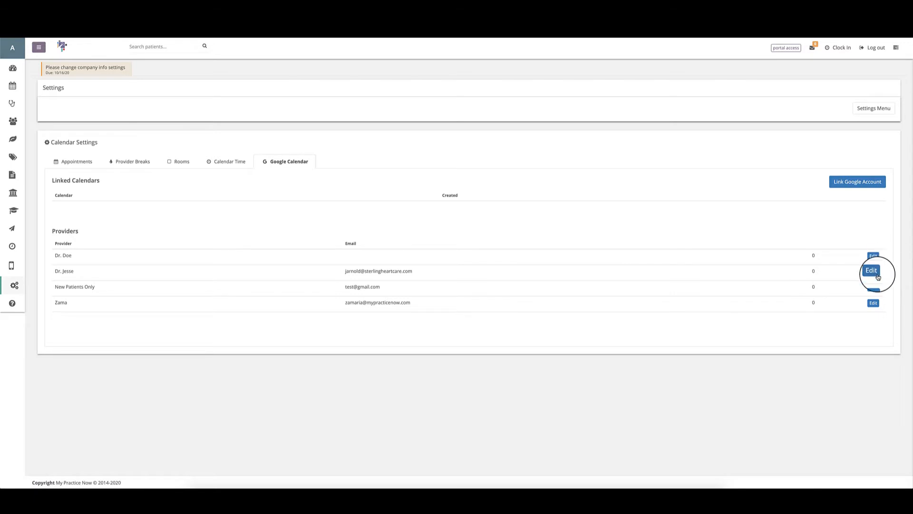
click(875, 272)
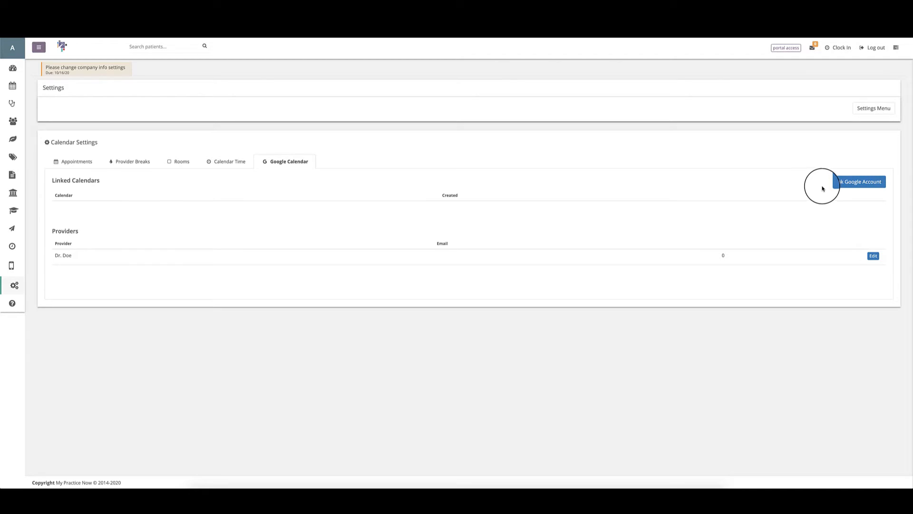
Step: Link a Google account using the My Practice Now account, expanding Advanced on the unverified-app warning
click(856, 188)
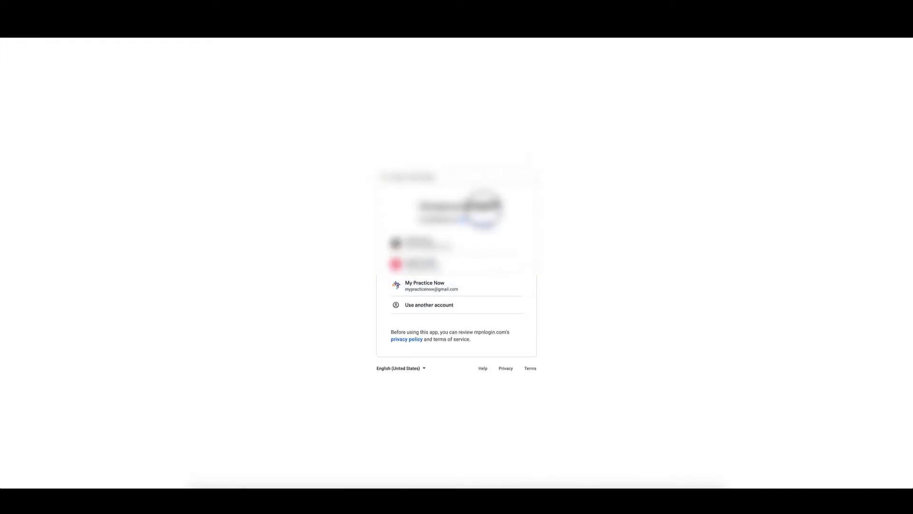
click(430, 290)
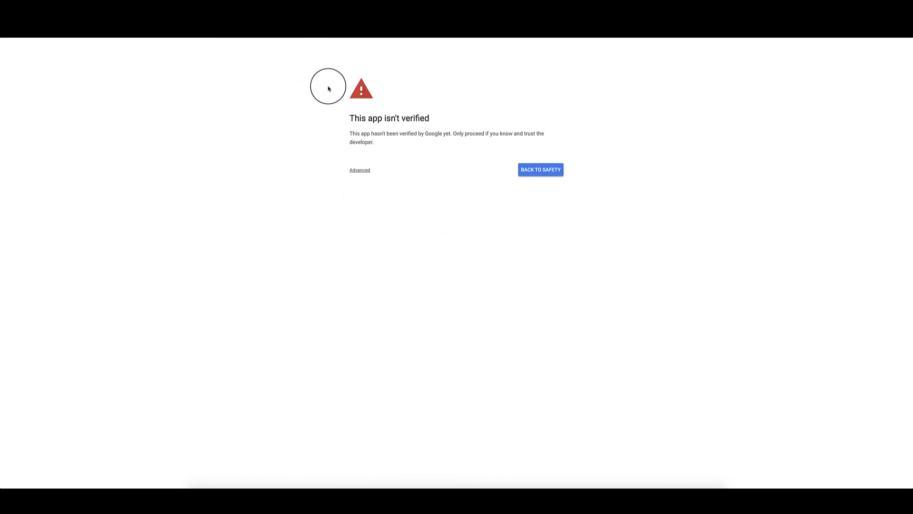
click(359, 172)
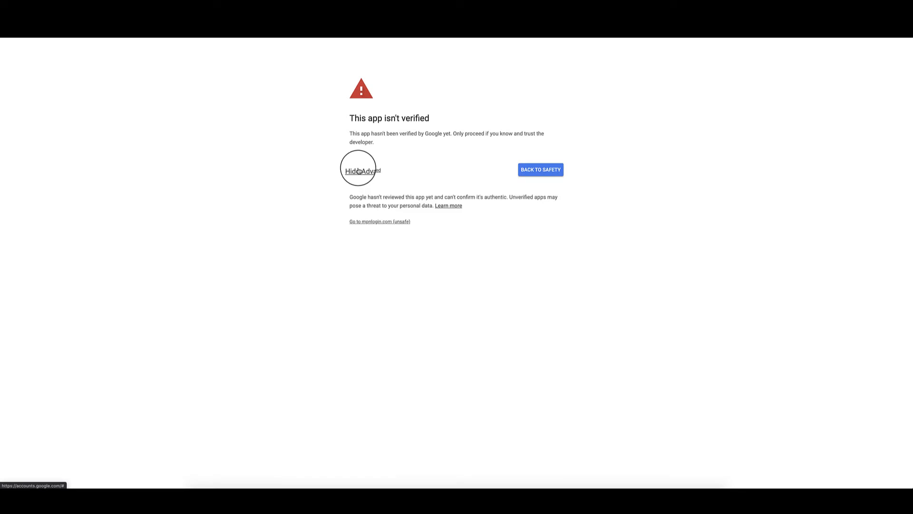
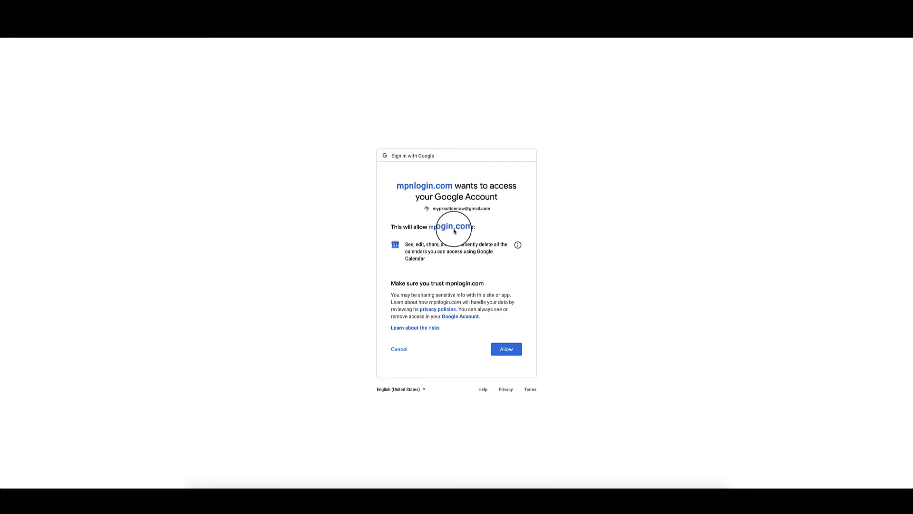
Step: Allow My Practice Now to access the Google calendars on the consent screen
click(512, 353)
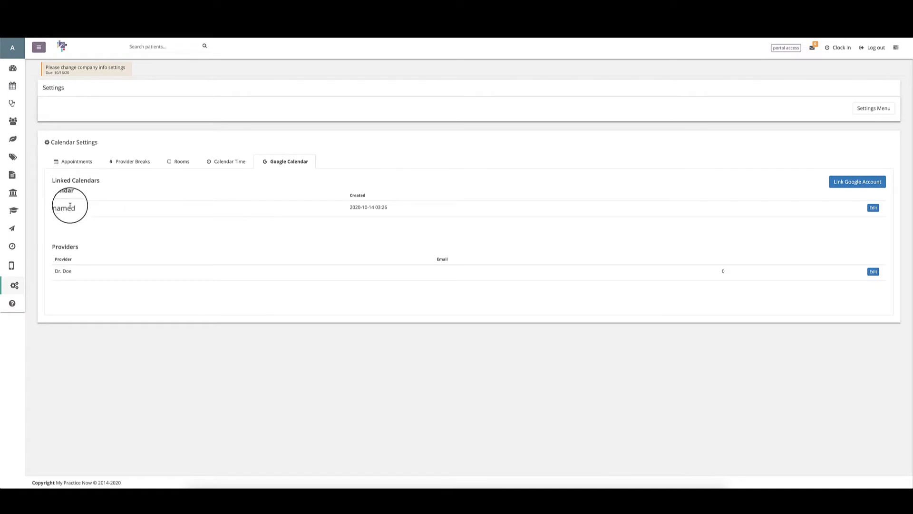
Step: Name the linked Google calendar after the account owner, update it, and dismiss the success message
click(874, 207)
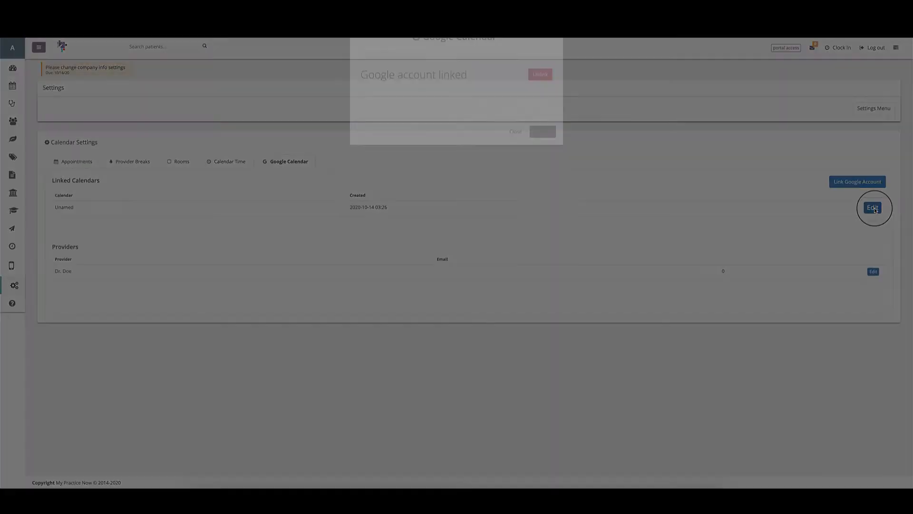
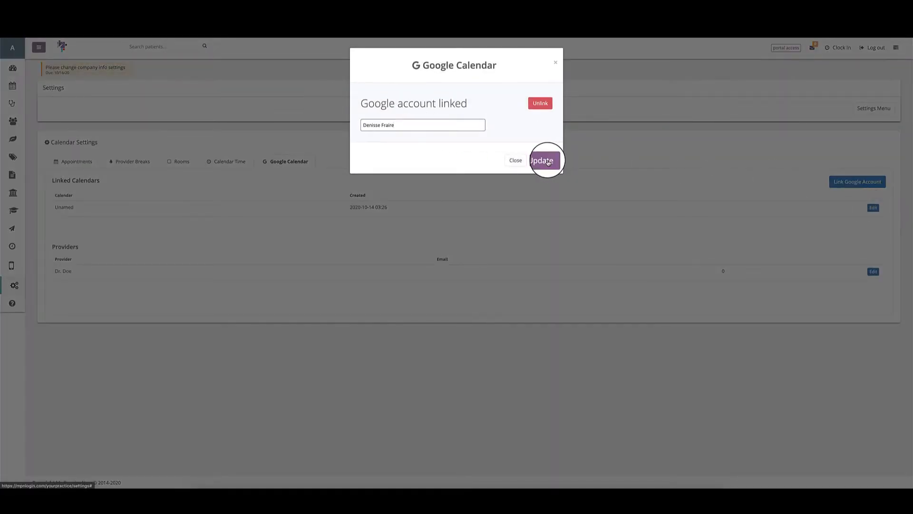
click(547, 162)
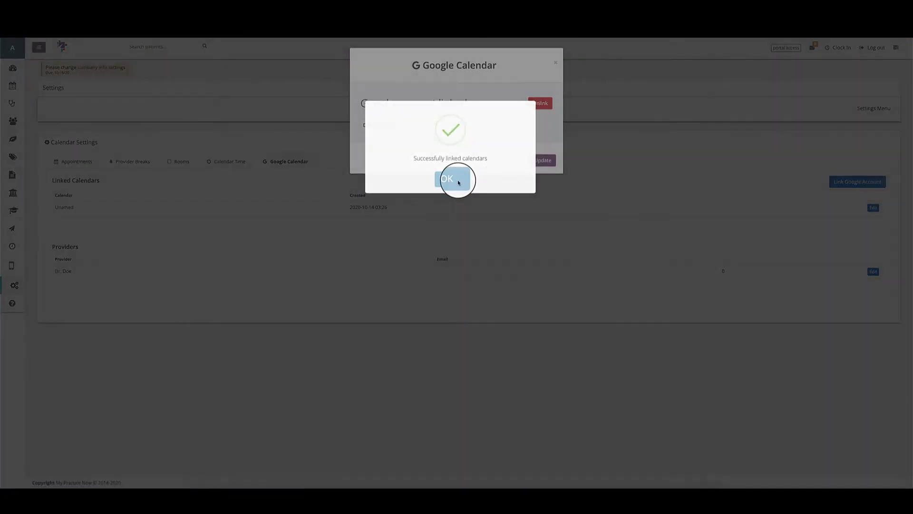
click(452, 179)
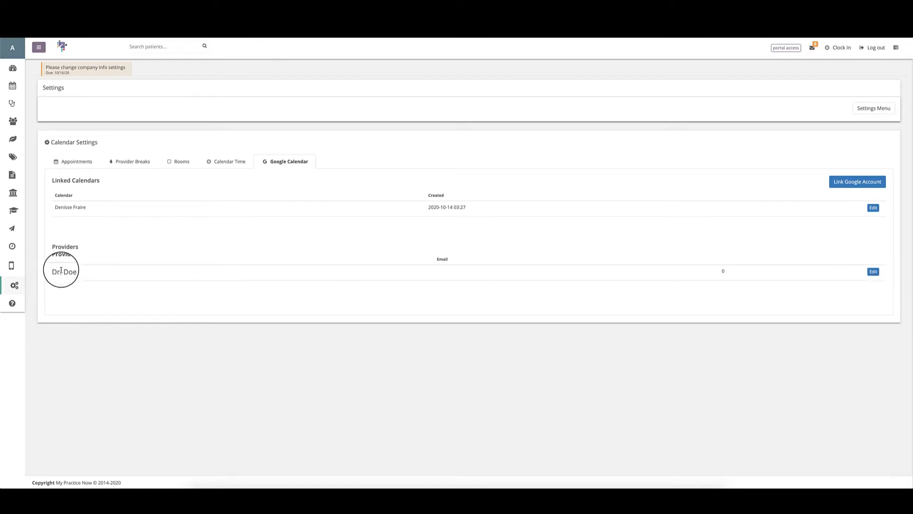
Step: Set the provider's push calendar to the linked account's Gmail calendar
click(873, 271)
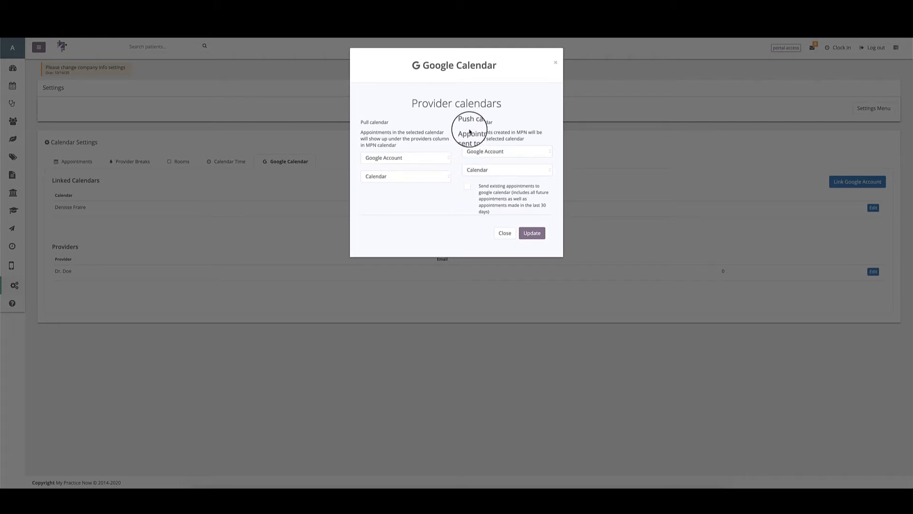
click(477, 153)
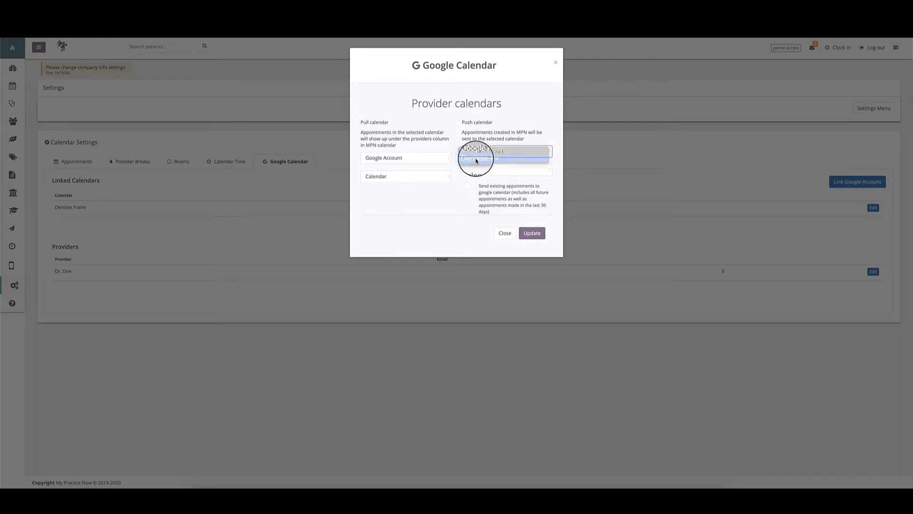
click(476, 160)
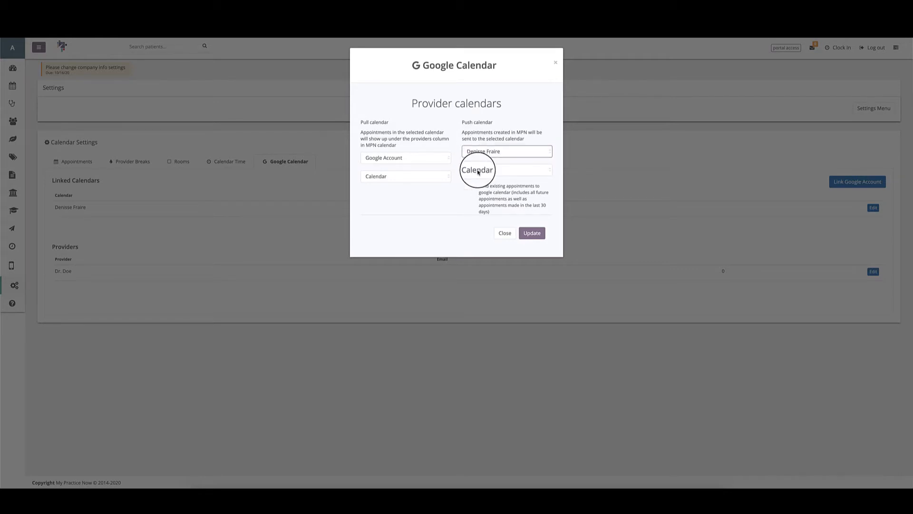
click(478, 171)
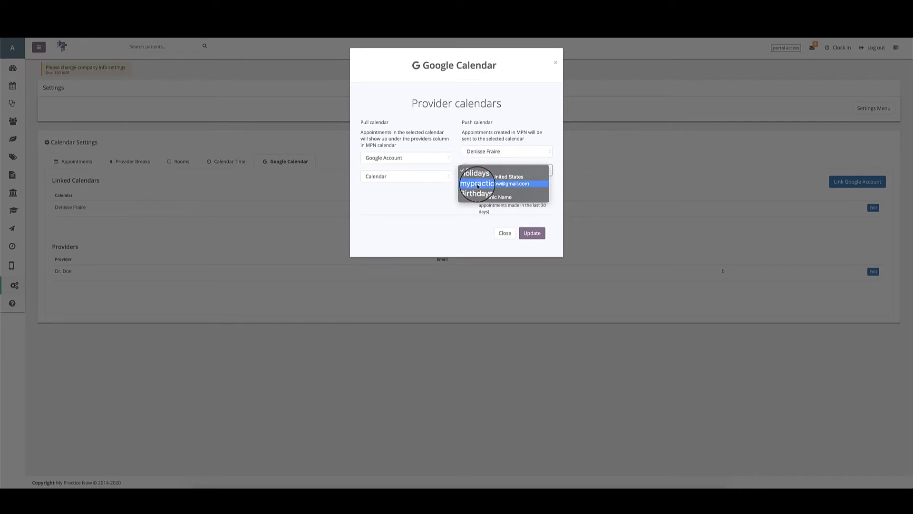
click(478, 183)
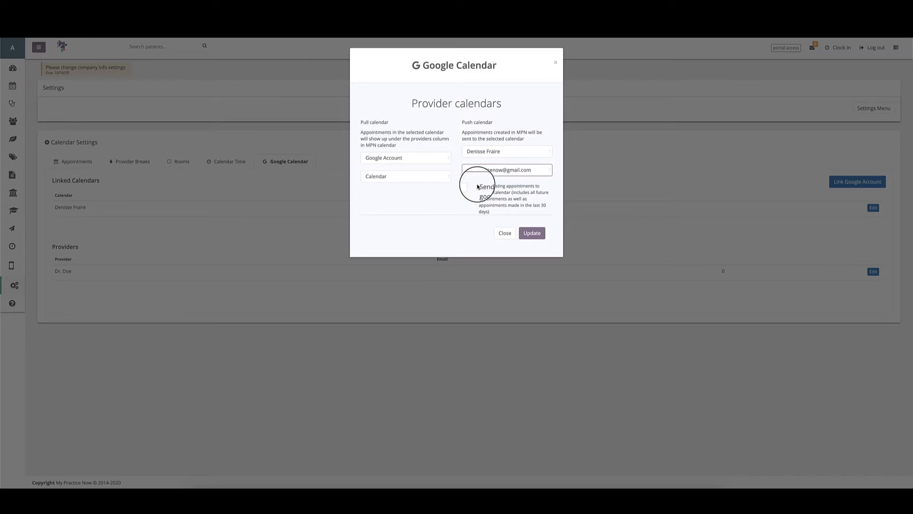
Step: Set the provider's pull calendar to the linked account's MPN to Clinic Name calendar
click(426, 162)
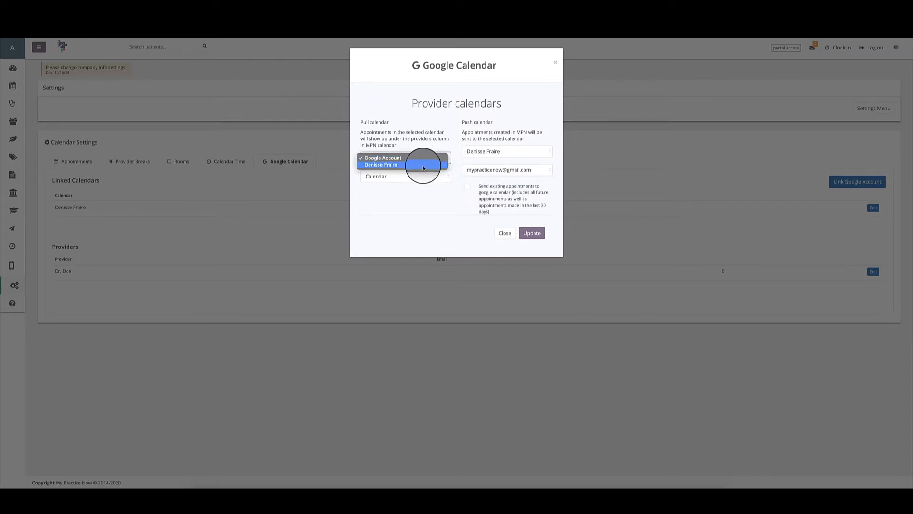
click(424, 165)
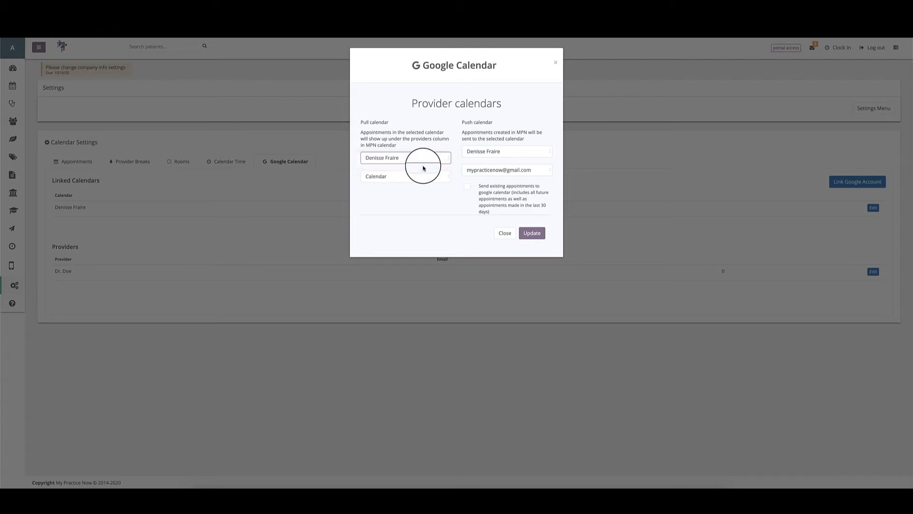
click(411, 177)
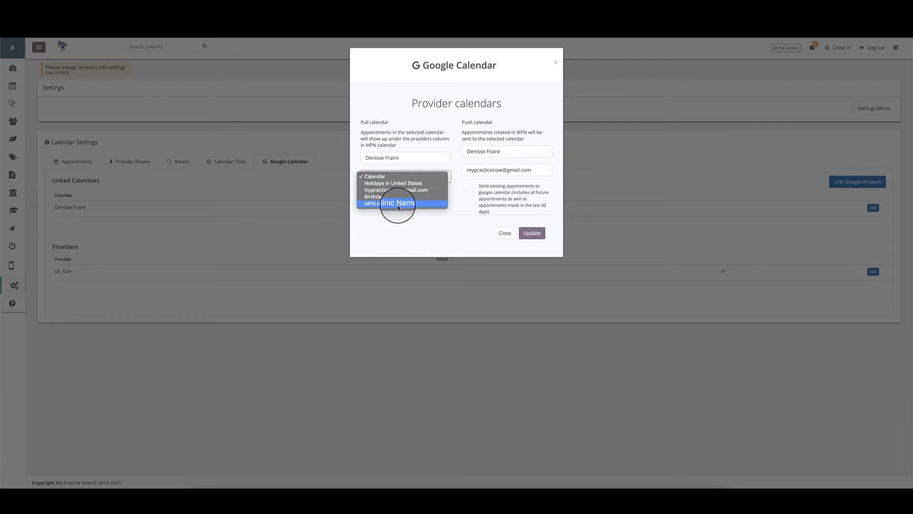
click(372, 205)
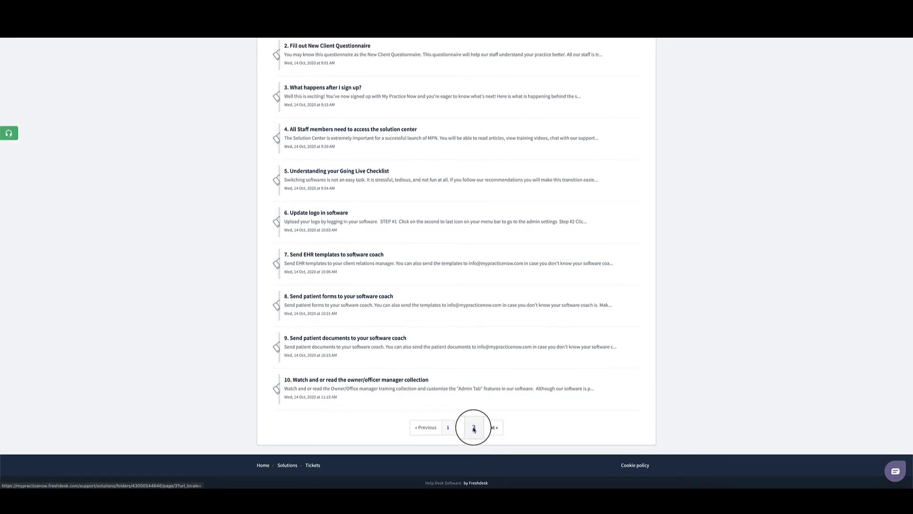
Step: Open '27. Link Google Calendar to your software' from page 3 and read through its steps
click(474, 428)
scroll(434, 172, down, 10)
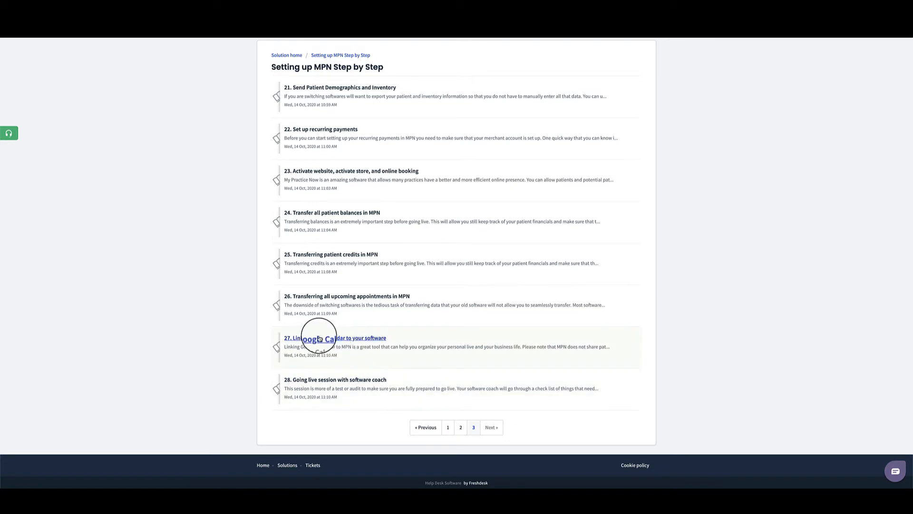
click(375, 338)
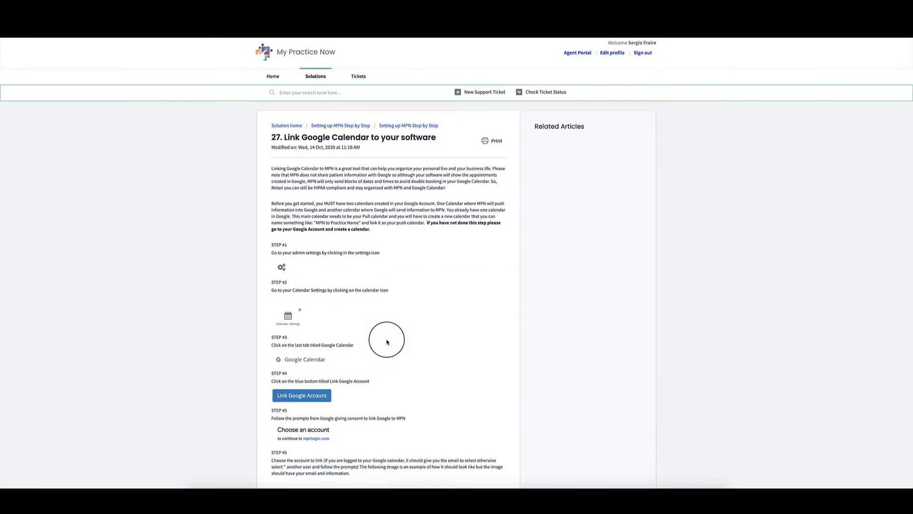
scroll(389, 342, down, 10)
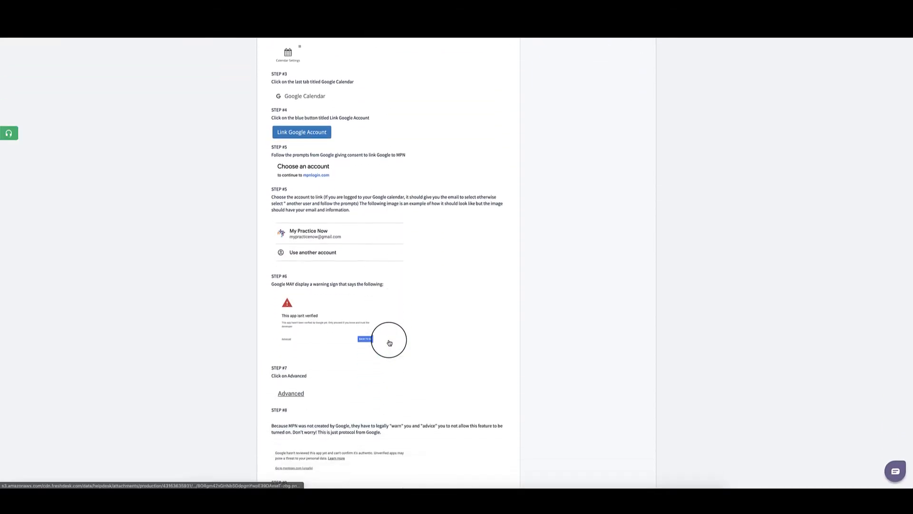
scroll(389, 343, down, 15)
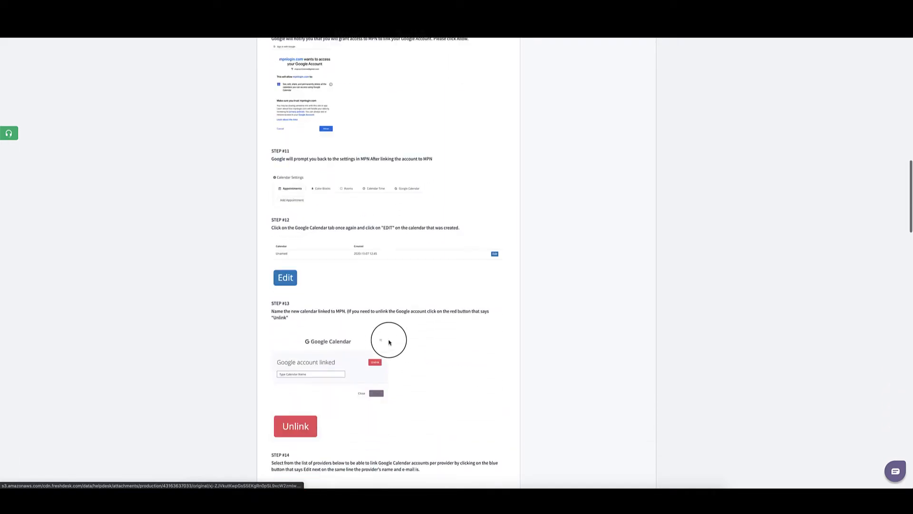
scroll(389, 340, down, 20)
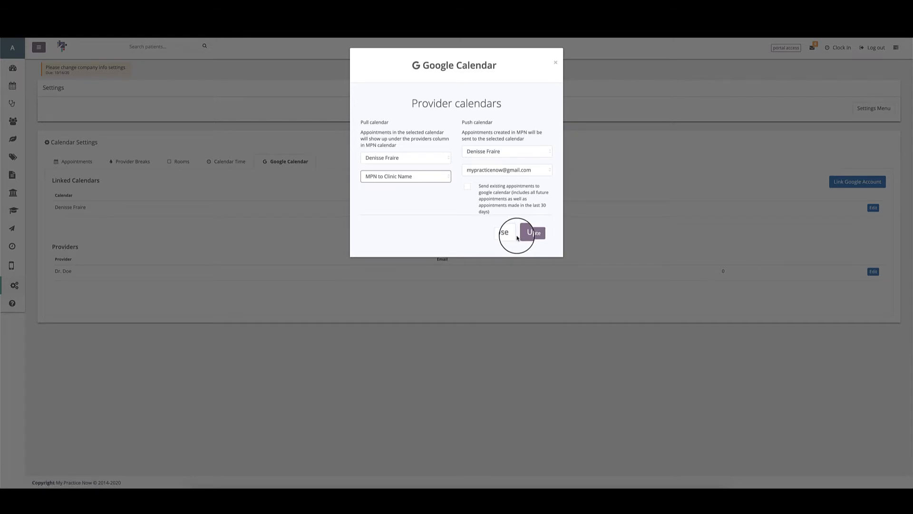
Step: Enable 'Send existing appointments to google calendar', save the provider settings, and reopen them
click(467, 189)
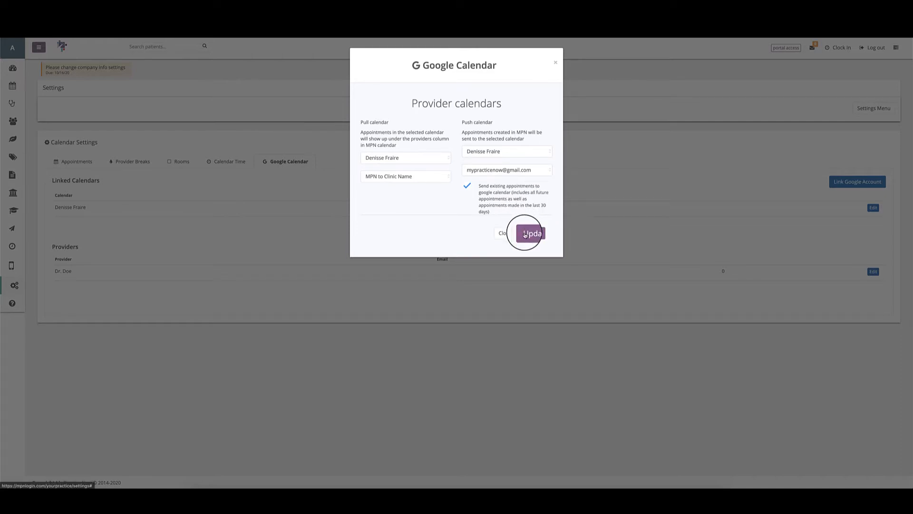
click(504, 233)
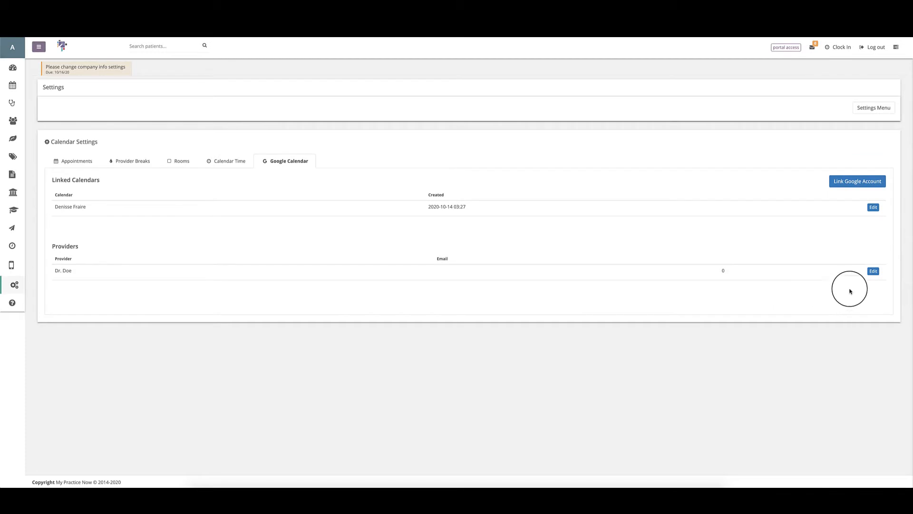
click(874, 272)
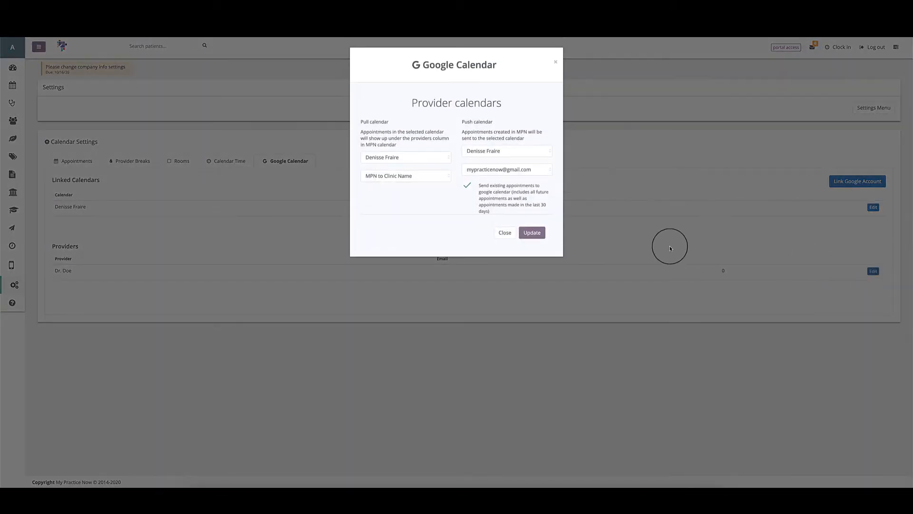
Step: Confirm the pull calendar is still MPN to Clinic Name and close the provider calendar dialog
click(380, 178)
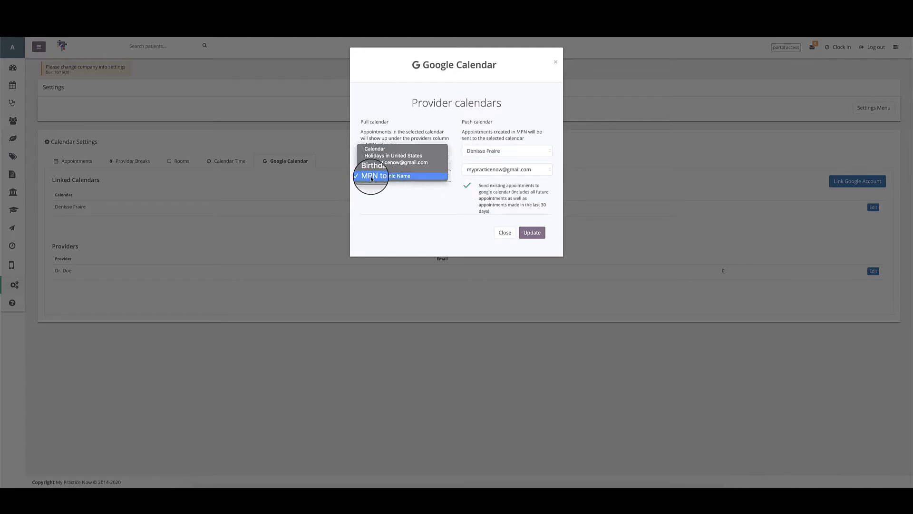
click(414, 177)
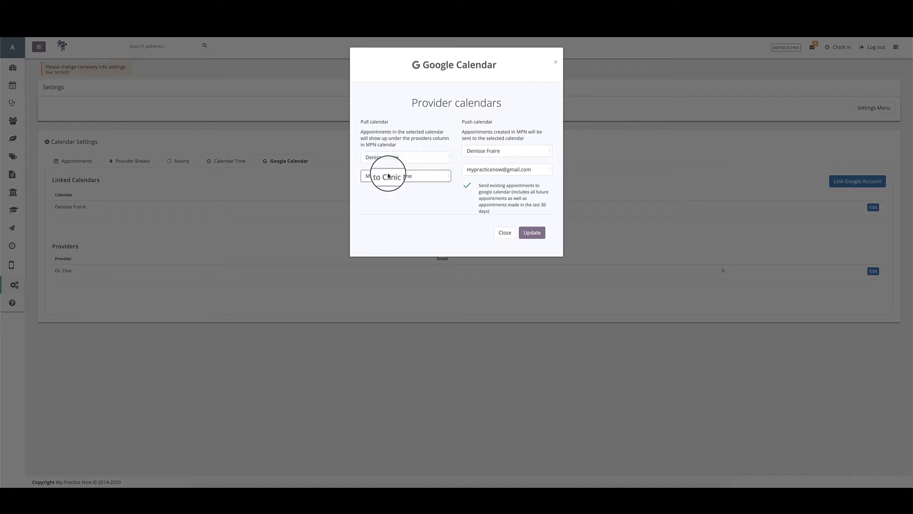
click(505, 232)
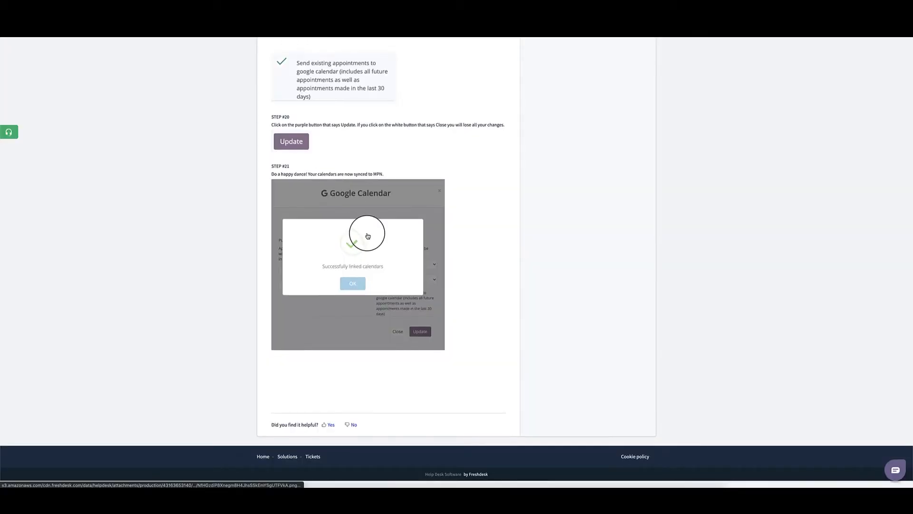
scroll(367, 236, up, 6)
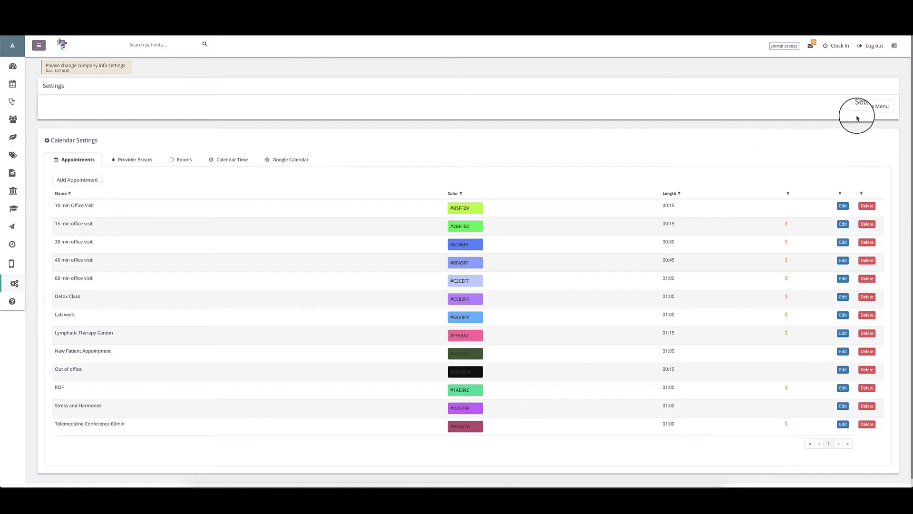
Step: Open Reminder Settings from the settings overview and select the ROF appointment type
click(867, 107)
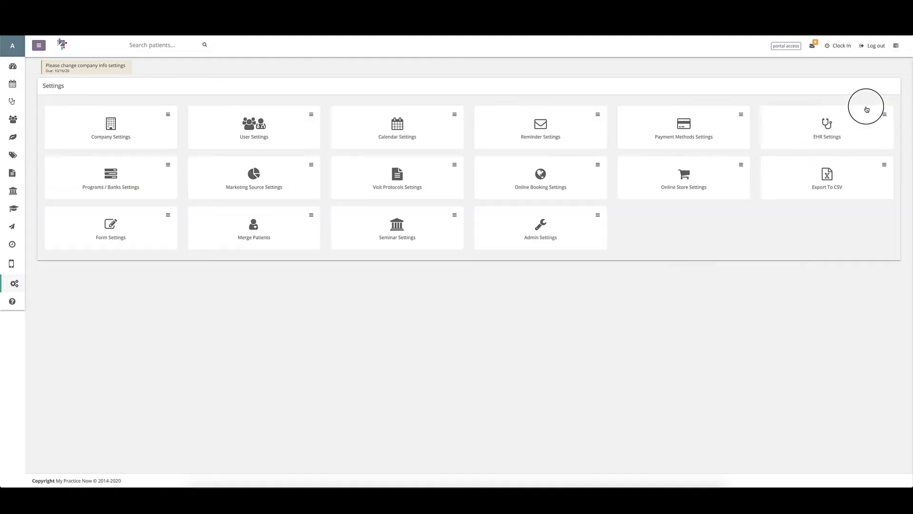
click(533, 139)
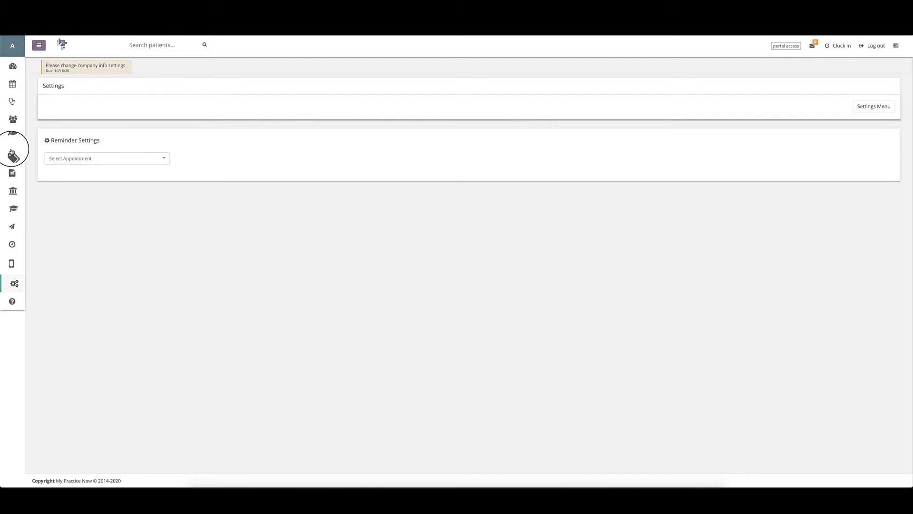
click(66, 159)
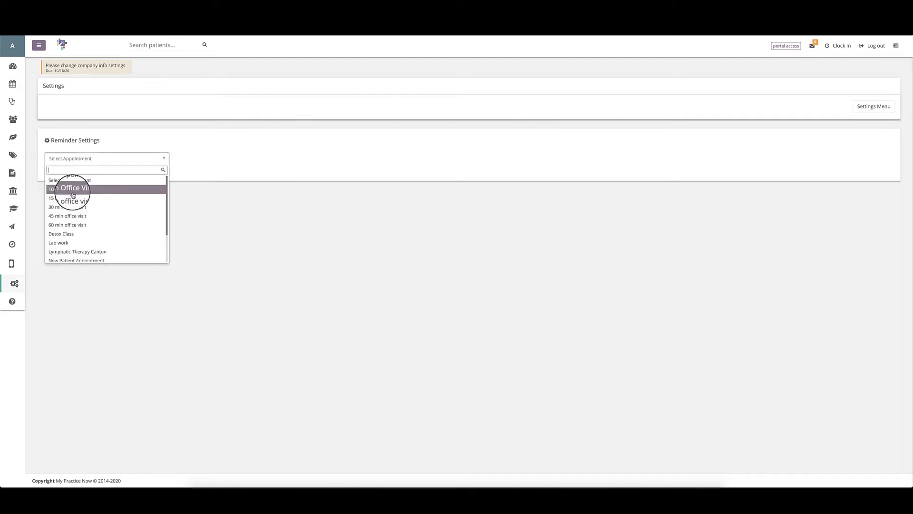
scroll(71, 192, down, 2)
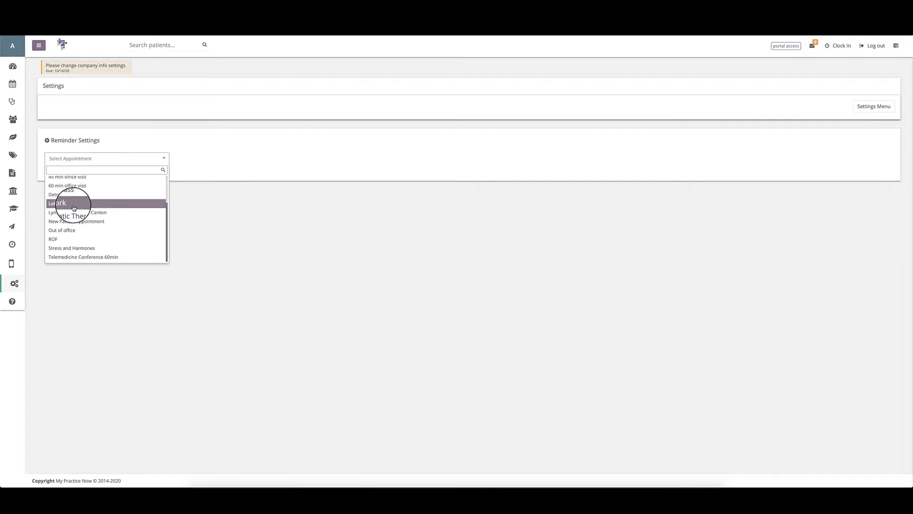
click(72, 239)
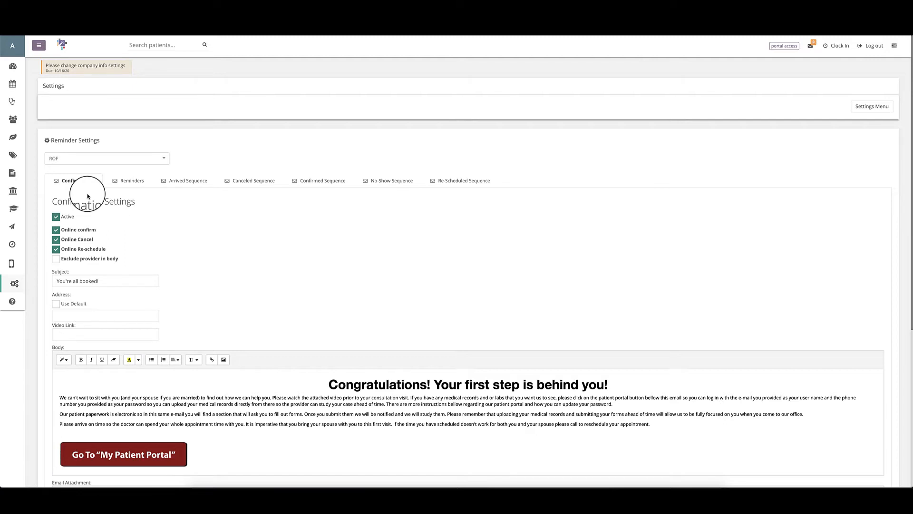
scroll(82, 167, down, 1)
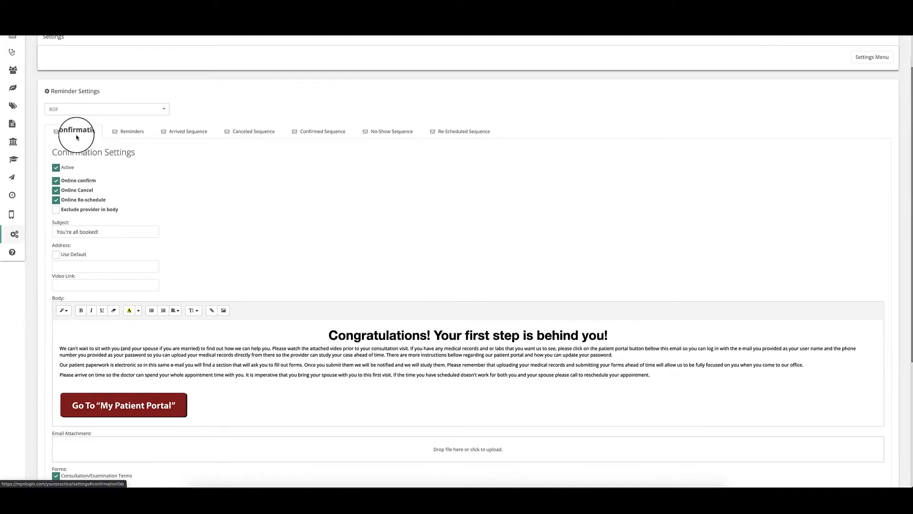
scroll(76, 137, down, 1)
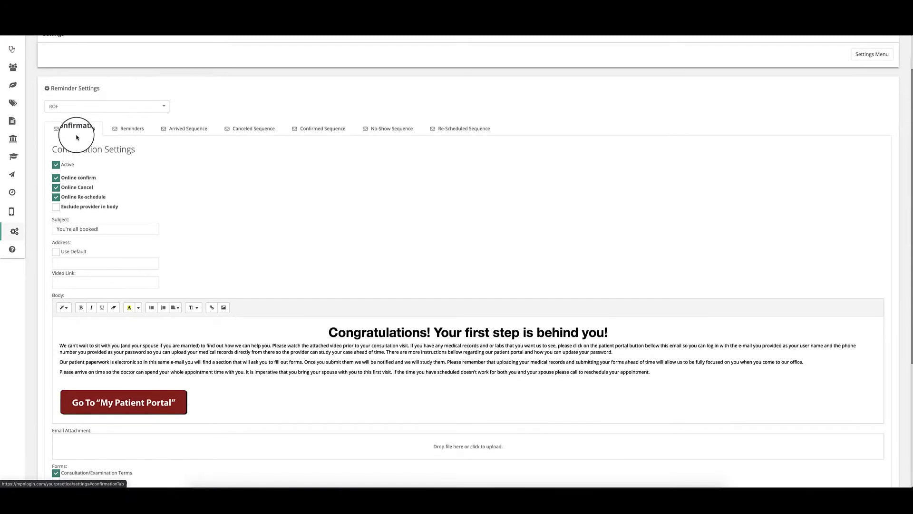
scroll(76, 137, down, 1)
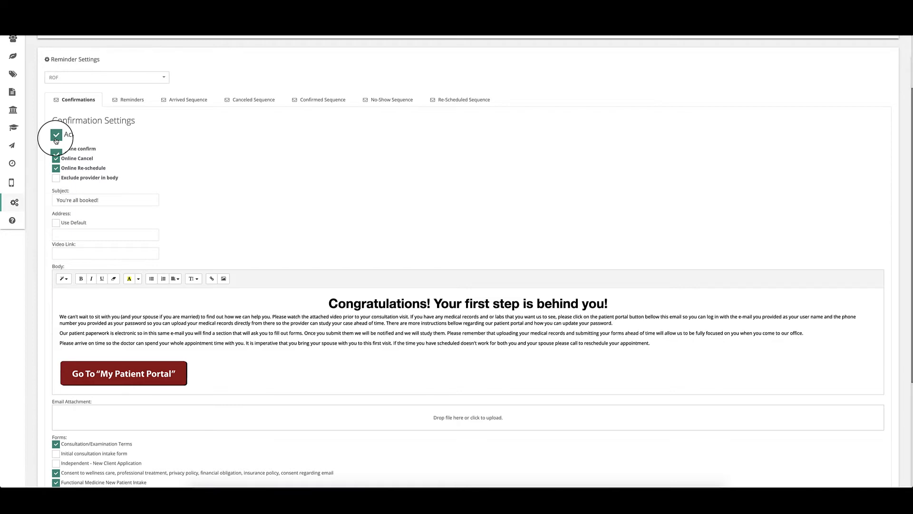
scroll(234, 191, down, 1)
scroll(233, 191, down, 3)
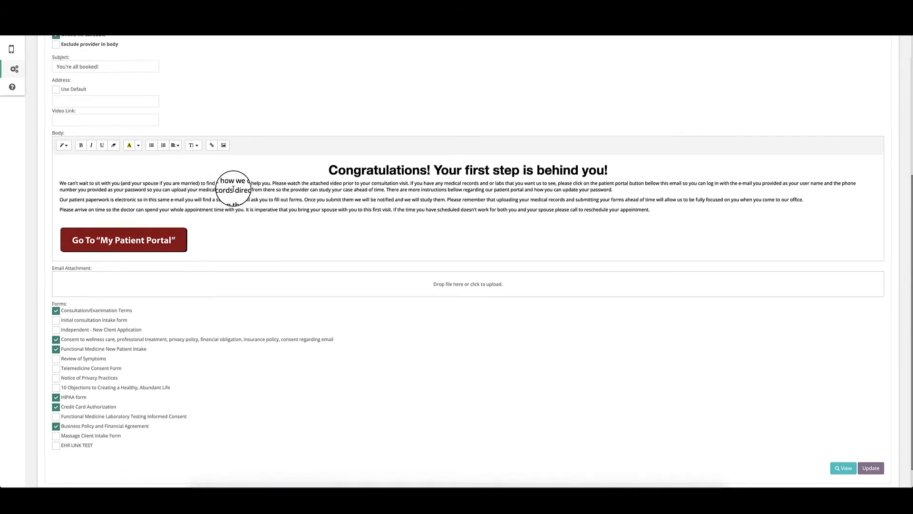
scroll(234, 189, up, 5)
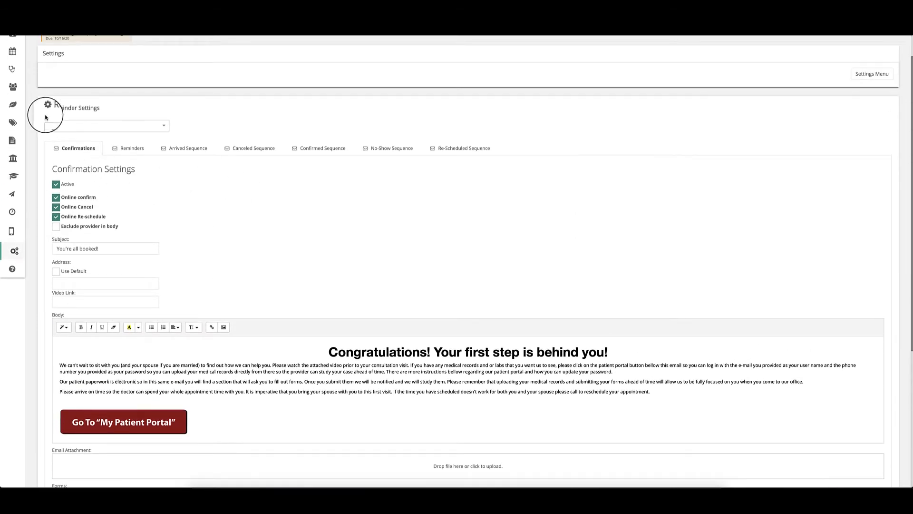
scroll(43, 138, down, 1)
click(57, 152)
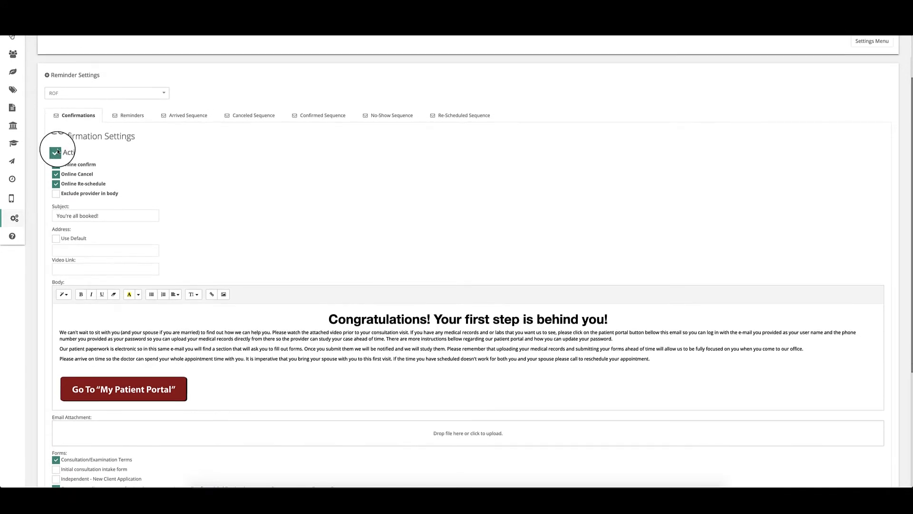
click(54, 160)
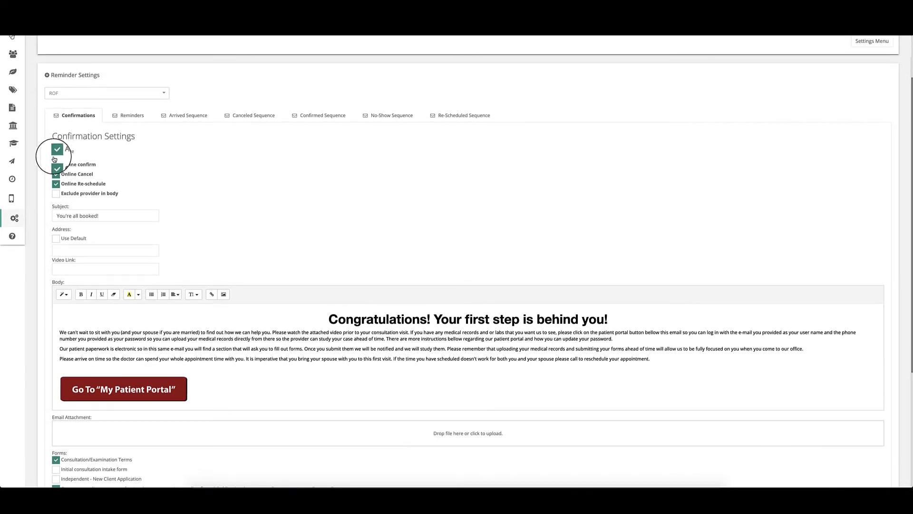
scroll(54, 160, down, 1)
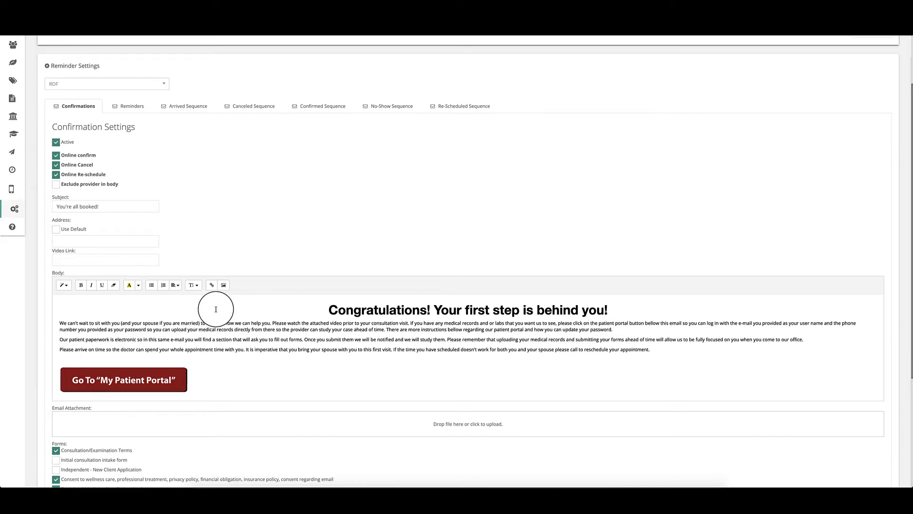
scroll(216, 305, down, 3)
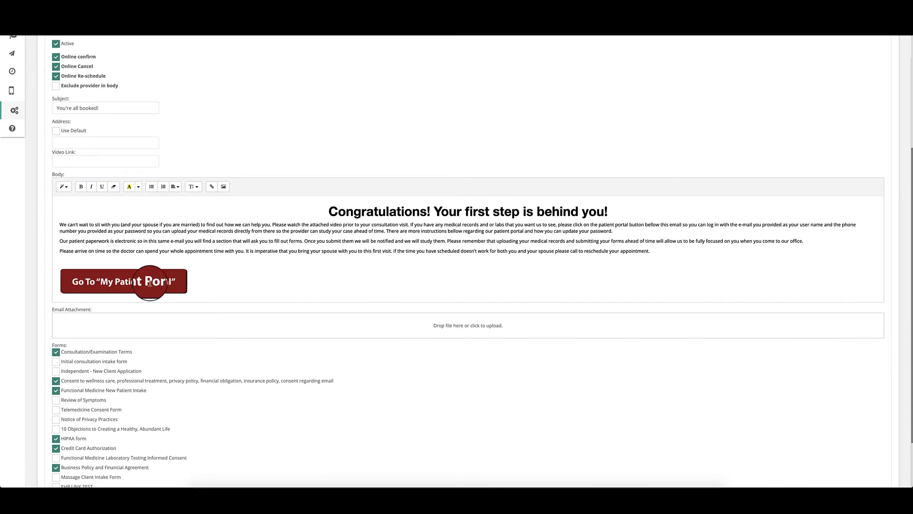
scroll(150, 283, down, 1)
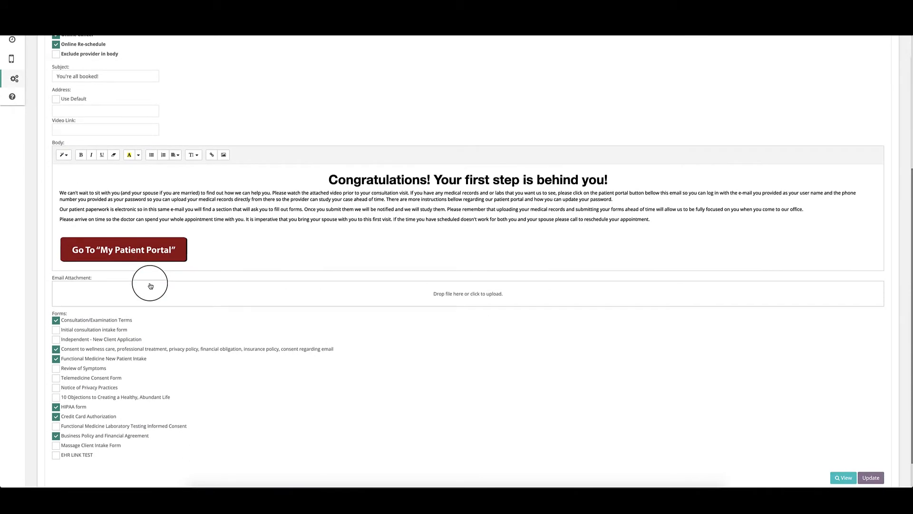
scroll(150, 285, down, 1)
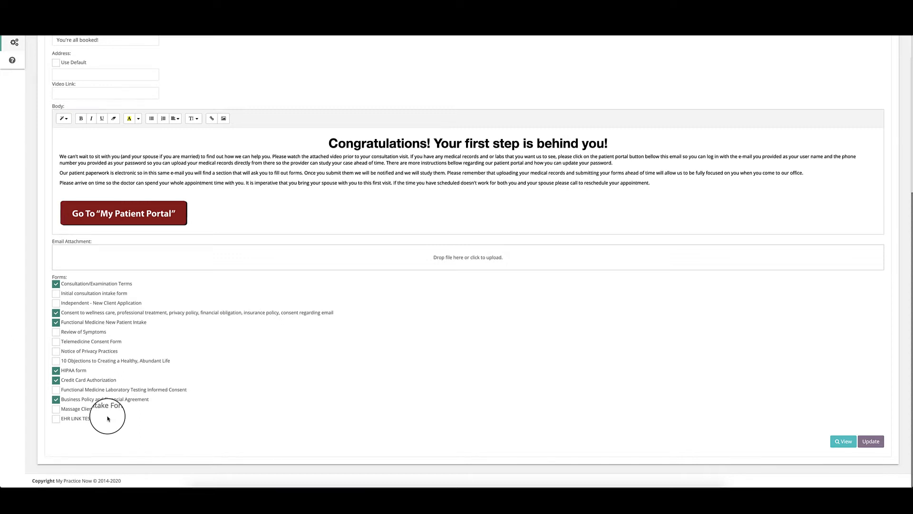
scroll(107, 419, up, 5)
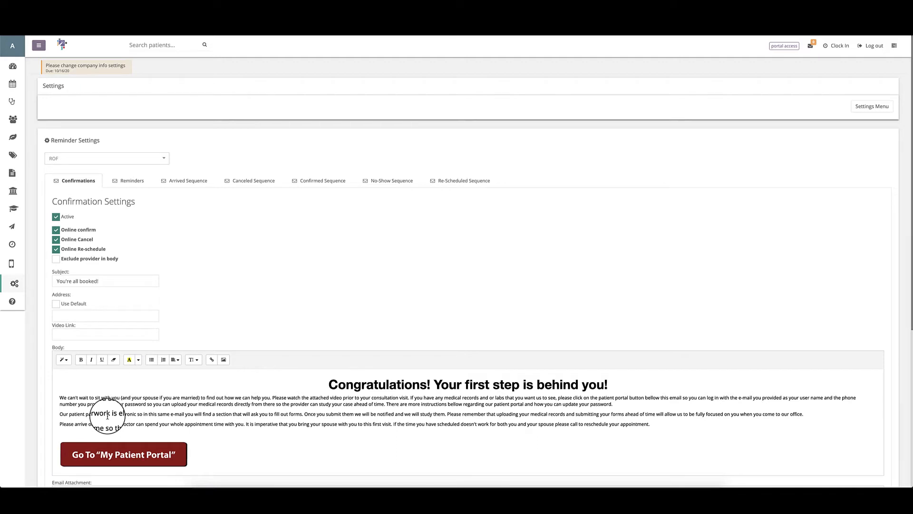
Step: Turn off Online Cancel and Online Re-schedule for ROF confirmations
click(55, 241)
click(56, 250)
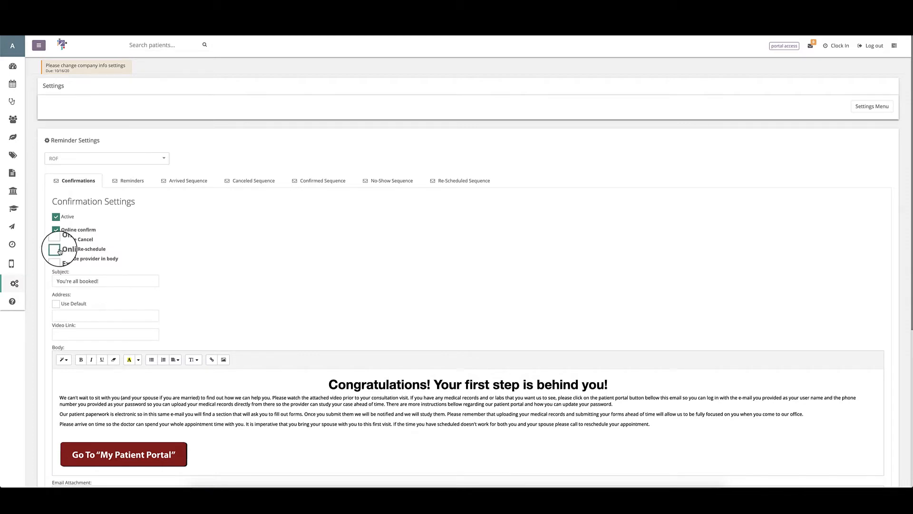
scroll(57, 247, down, 1)
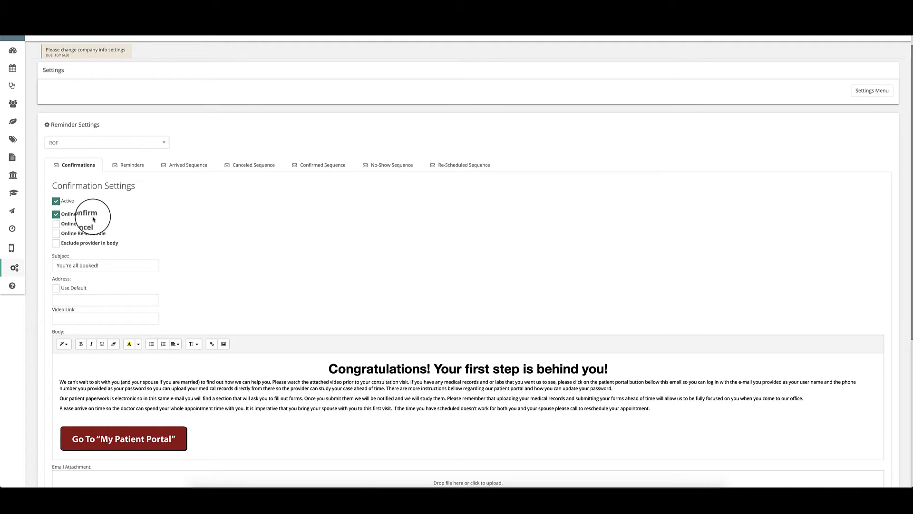
scroll(94, 220, down, 3)
scroll(93, 219, down, 2)
scroll(93, 218, down, 3)
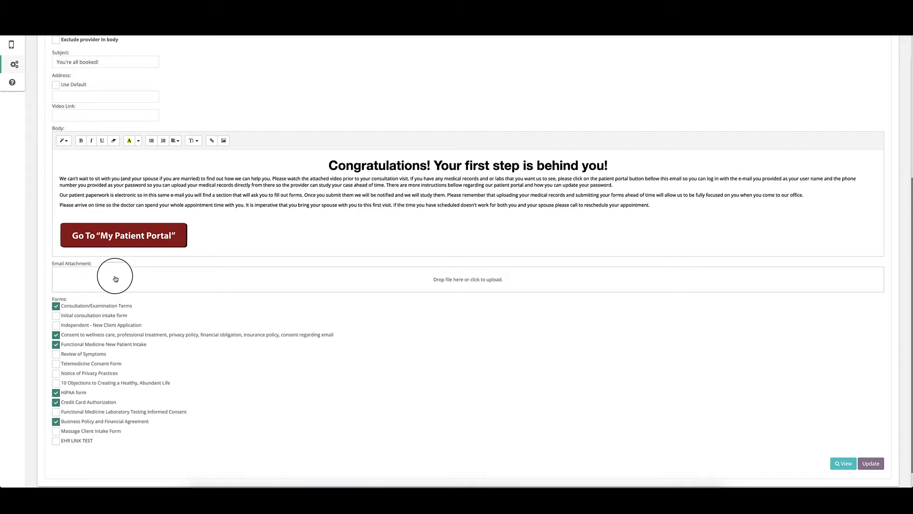
scroll(134, 273, up, 5)
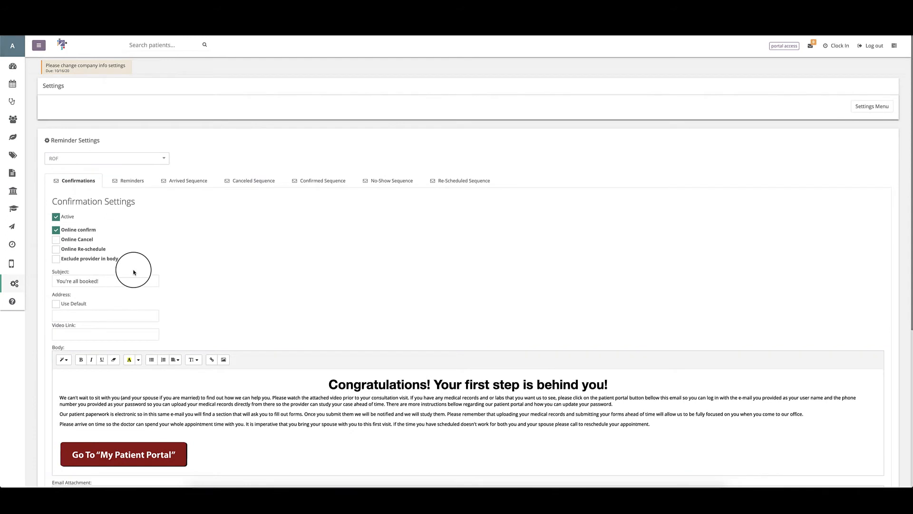
scroll(134, 272, down, 2)
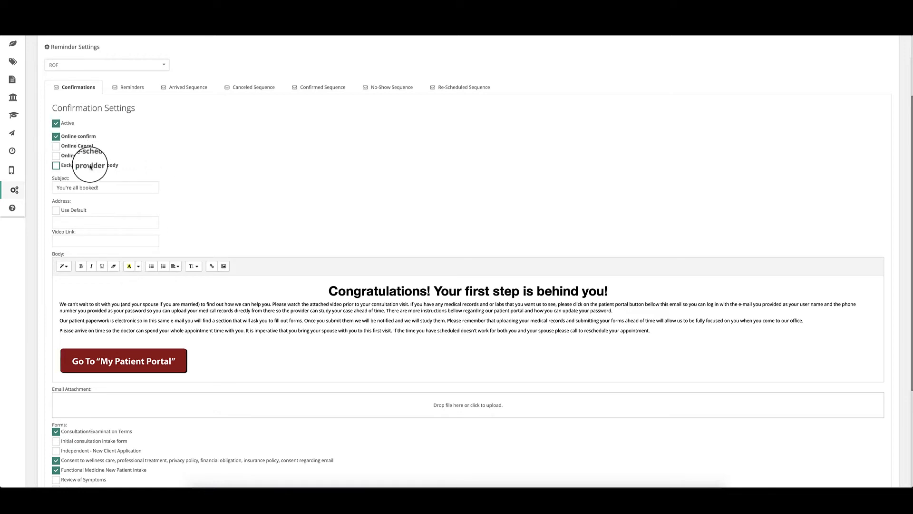
Step: Check 'Exclude provider in body' in Confirmation Settings
click(57, 166)
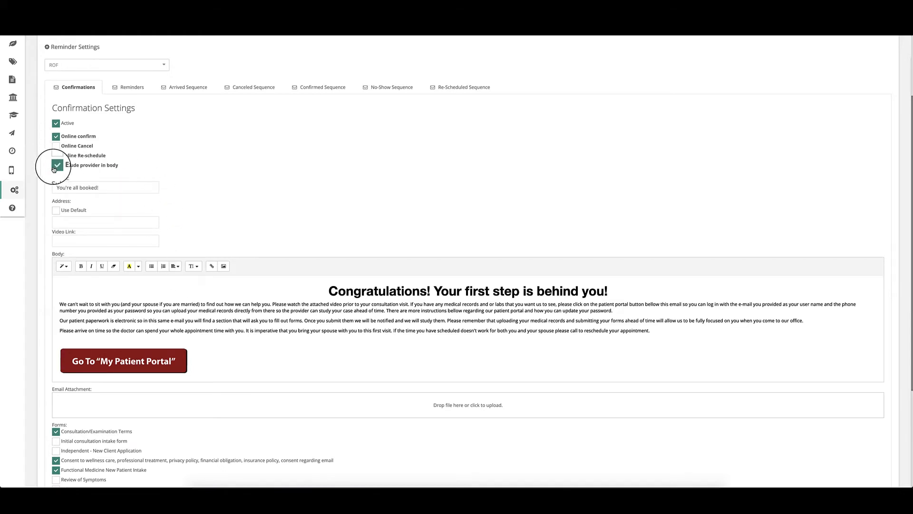
click(228, 289)
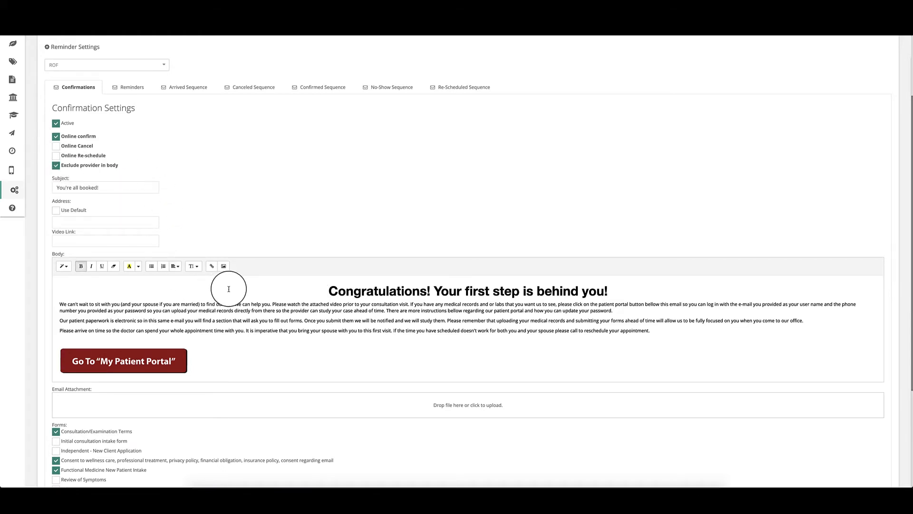
scroll(295, 286, down, 3)
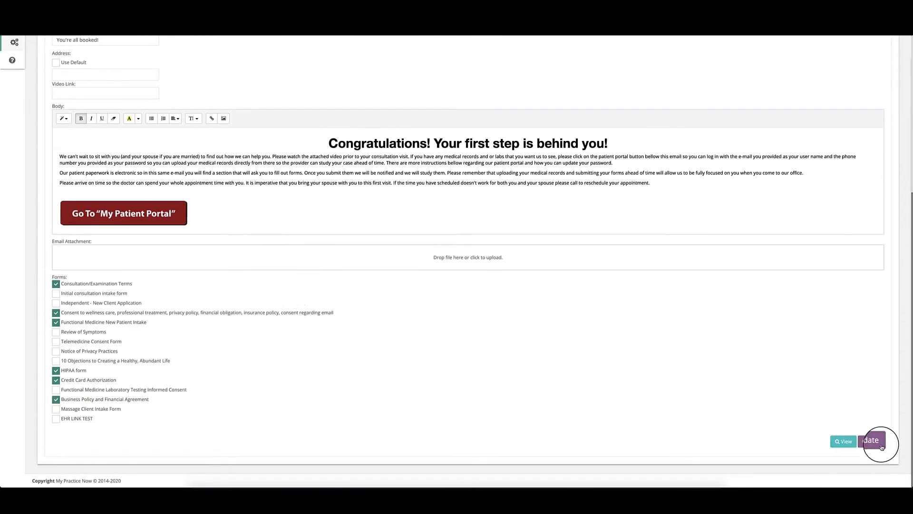
click(843, 441)
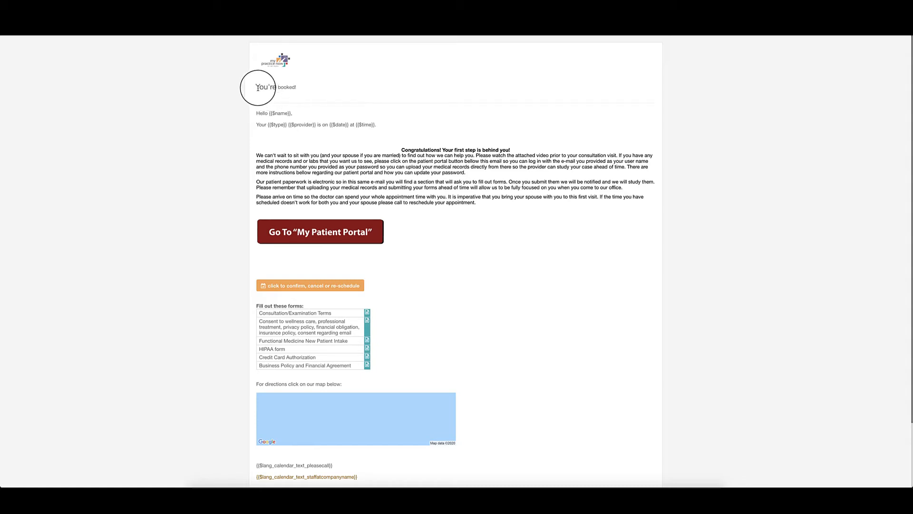
click(174, 37)
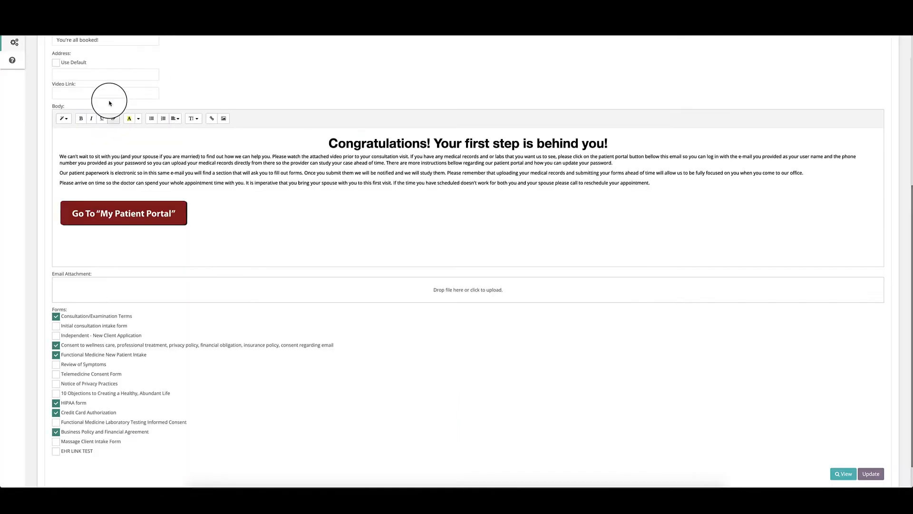
scroll(108, 85, up, 1)
click(215, 24)
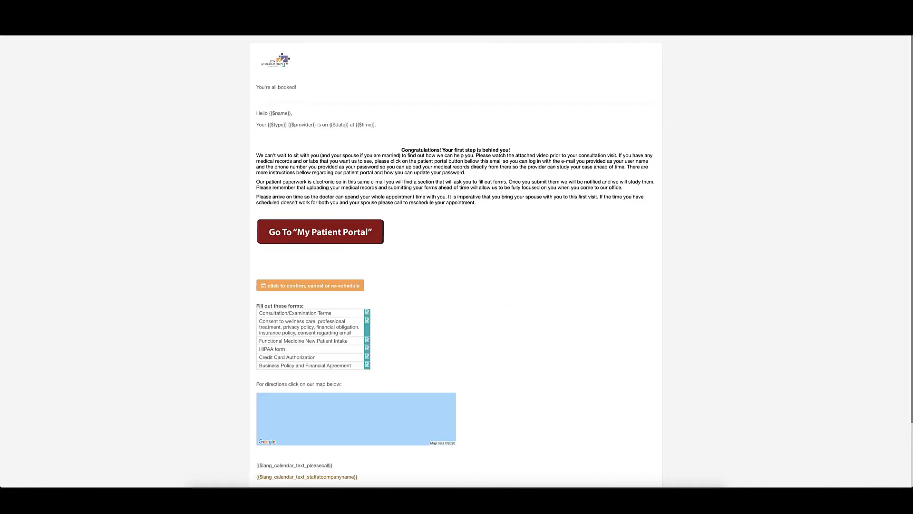
drag(257, 87, 319, 89)
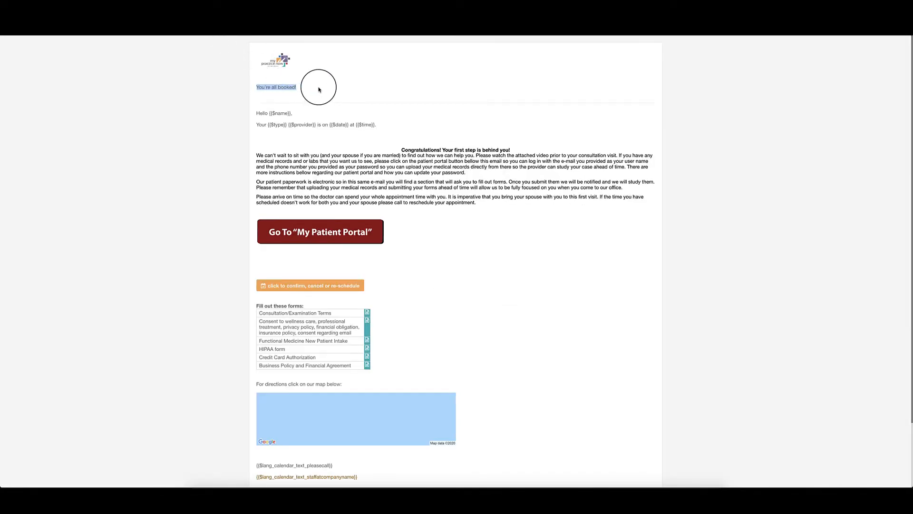
click(319, 90)
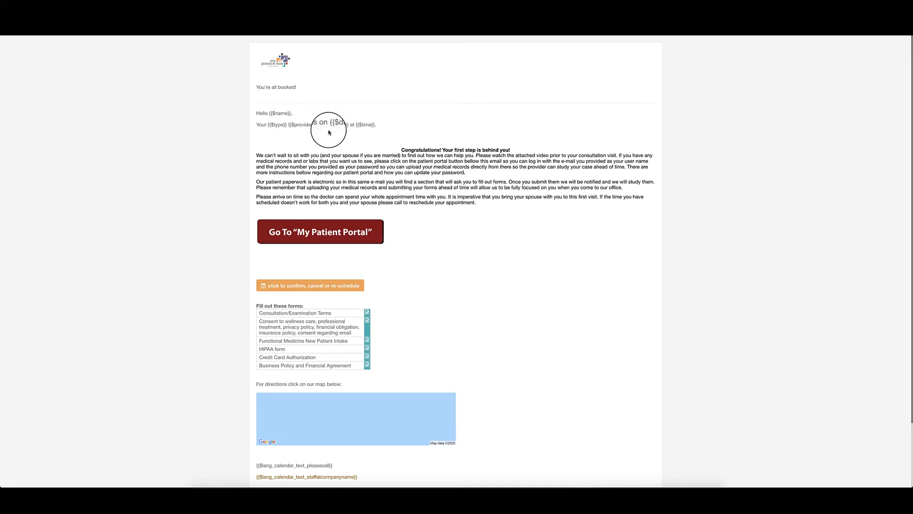
click(118, 26)
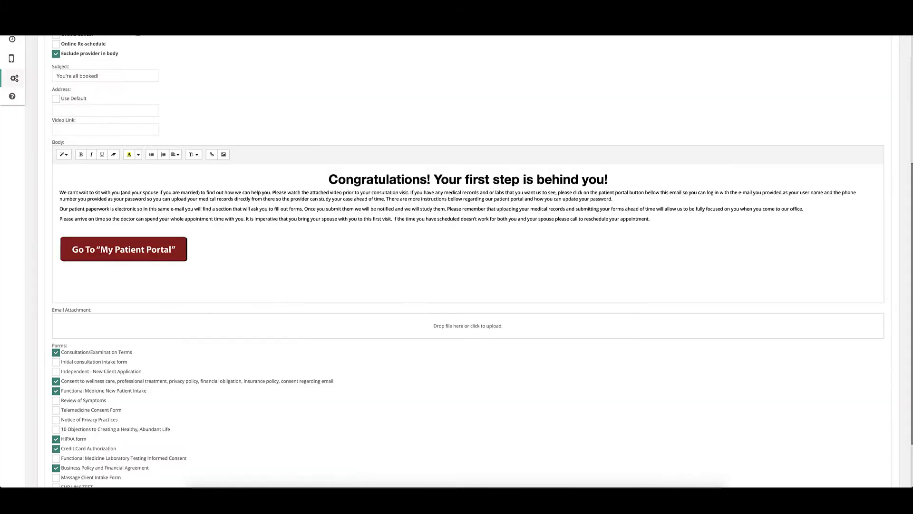
Step: Uncheck 'Exclude provider in body' and select the greeting and body text in the email preview
click(56, 54)
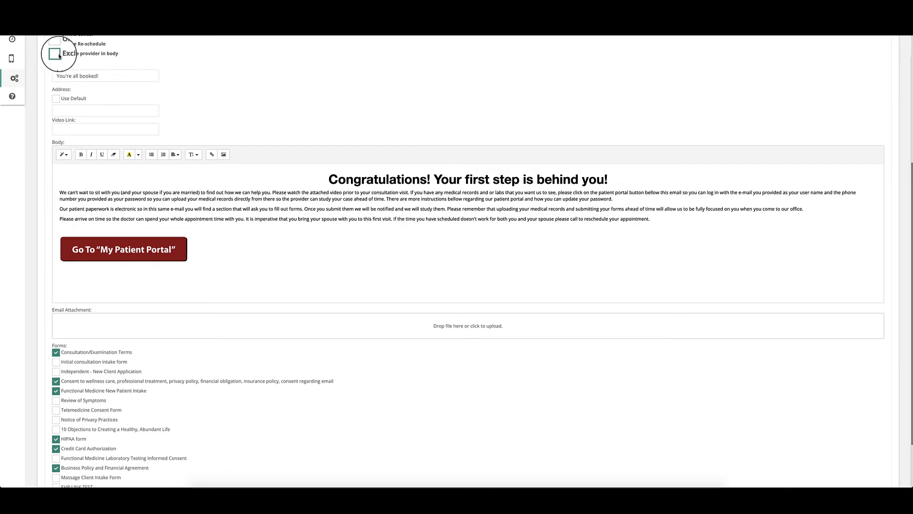
click(234, 19)
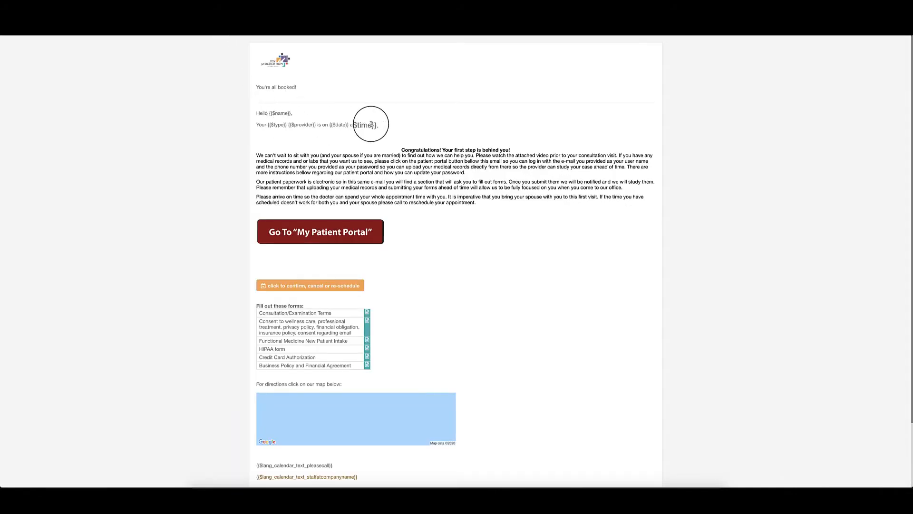
drag(378, 125, 252, 112)
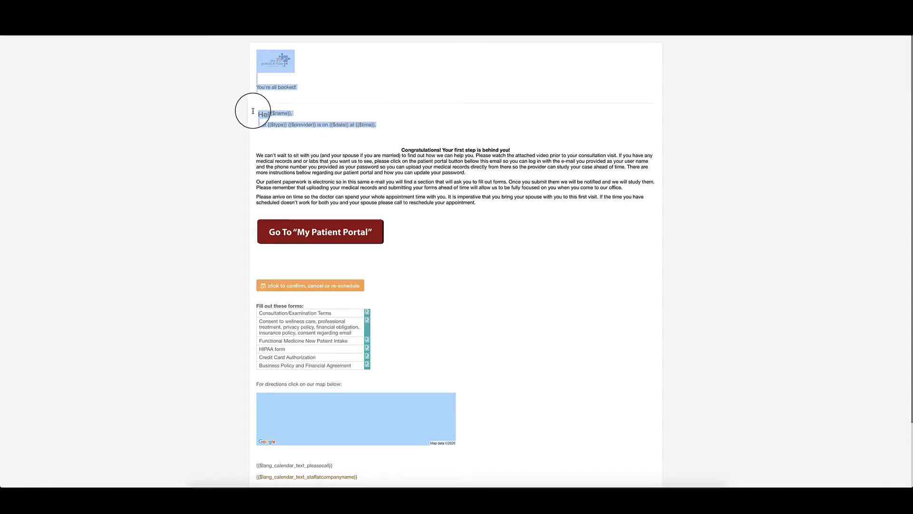
drag(402, 150, 495, 202)
Step: Compare the editor's body text against the preview, leaving the cursor after the portal button
click(159, 19)
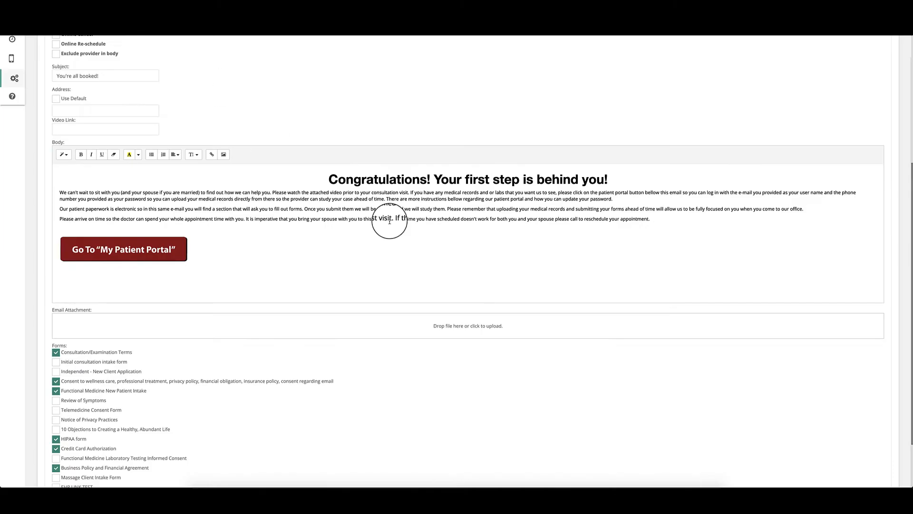
drag(316, 179, 379, 241)
click(222, 19)
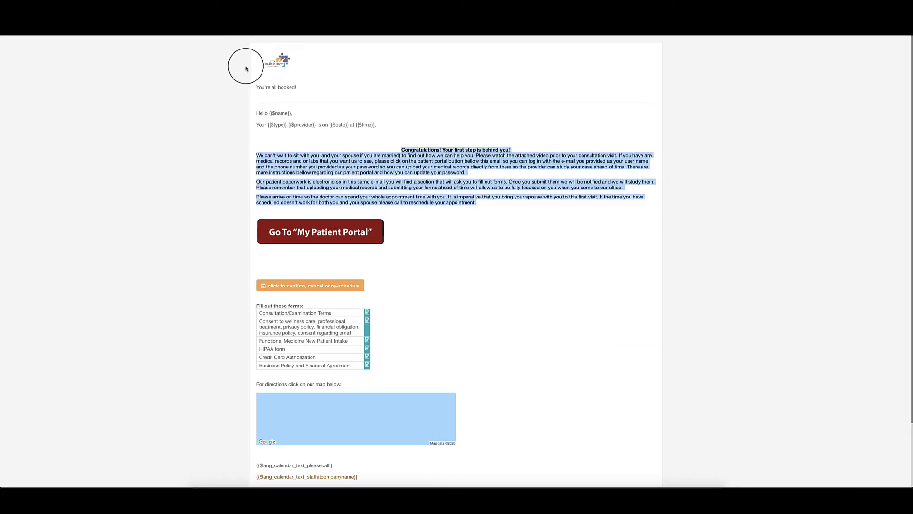
click(365, 134)
drag(377, 125, 256, 109)
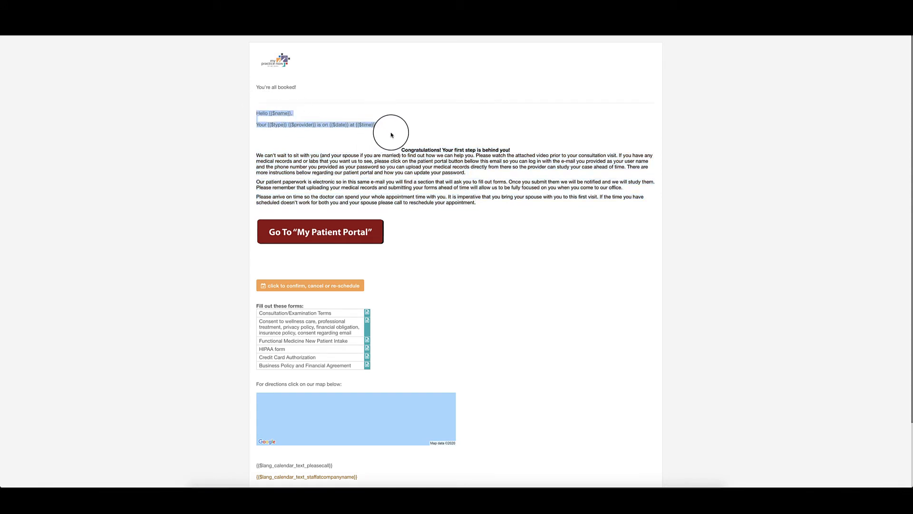
drag(401, 149, 477, 203)
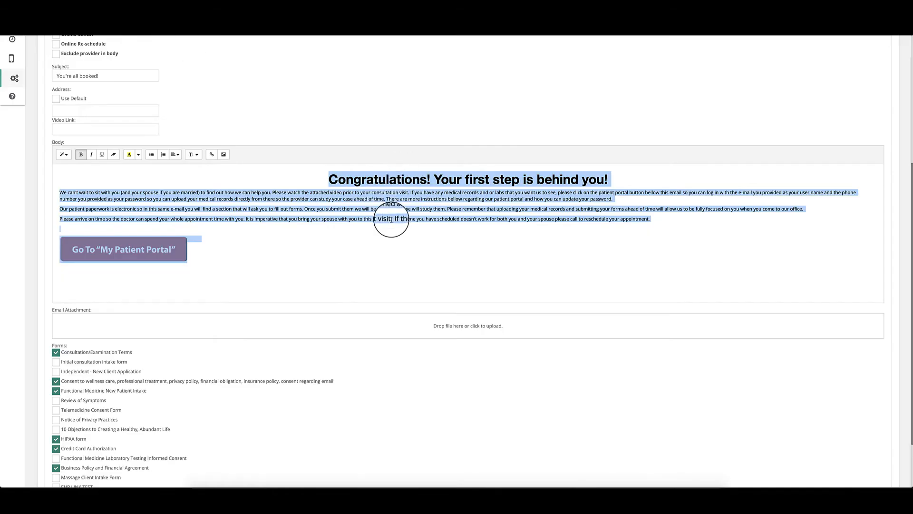
click(388, 214)
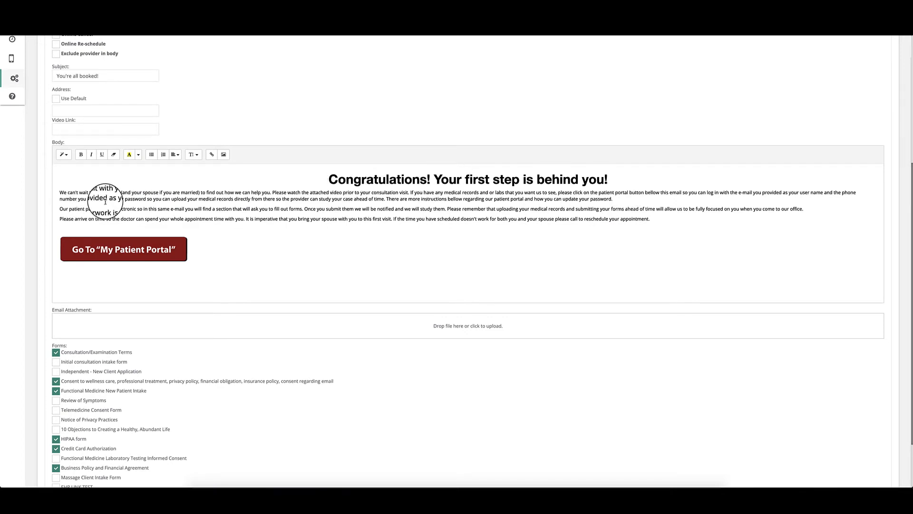
click(272, 236)
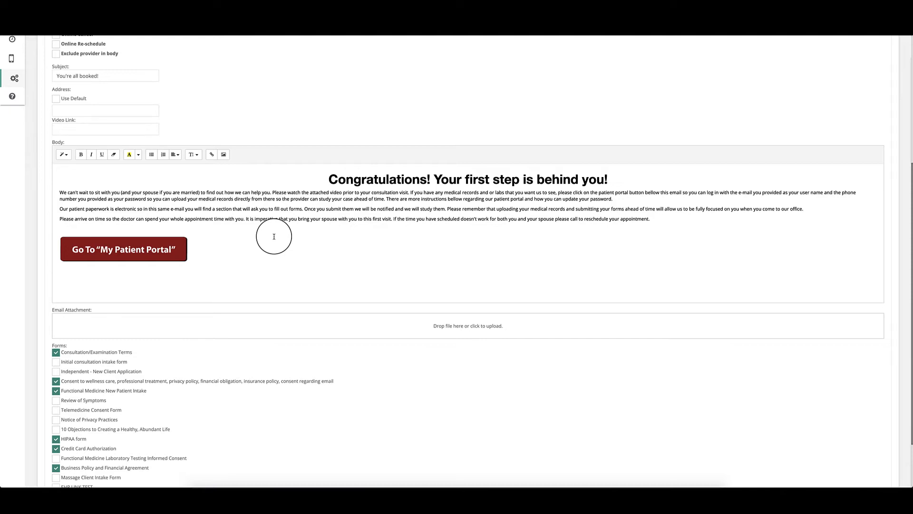
scroll(175, 180, down, 3)
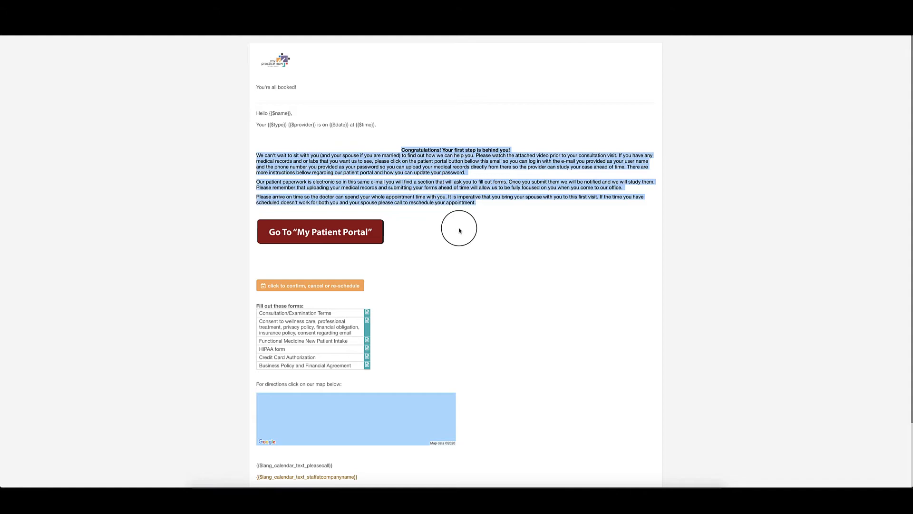
scroll(459, 228, down, 2)
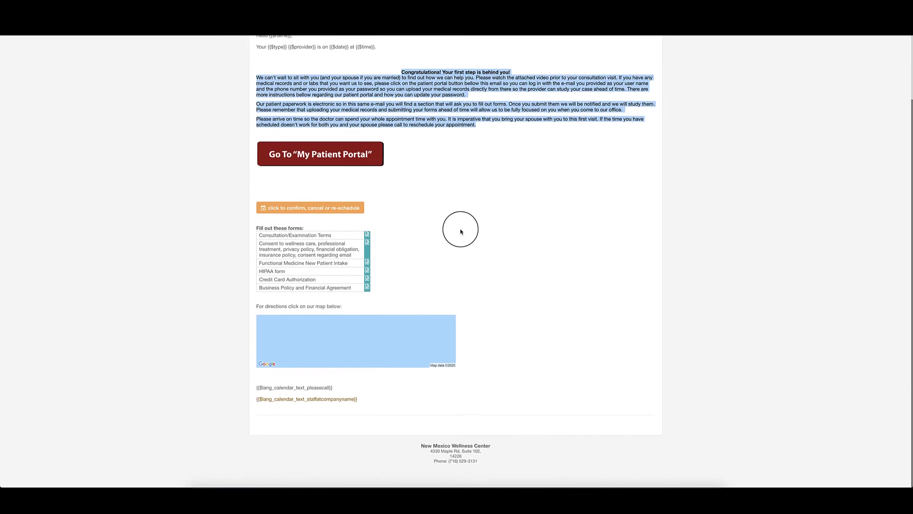
scroll(461, 232, up, 2)
scroll(461, 232, down, 2)
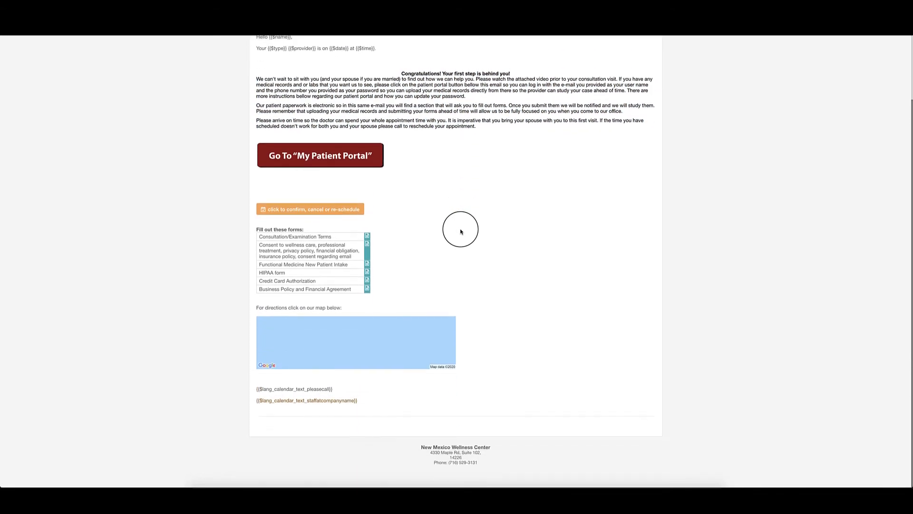
click(367, 236)
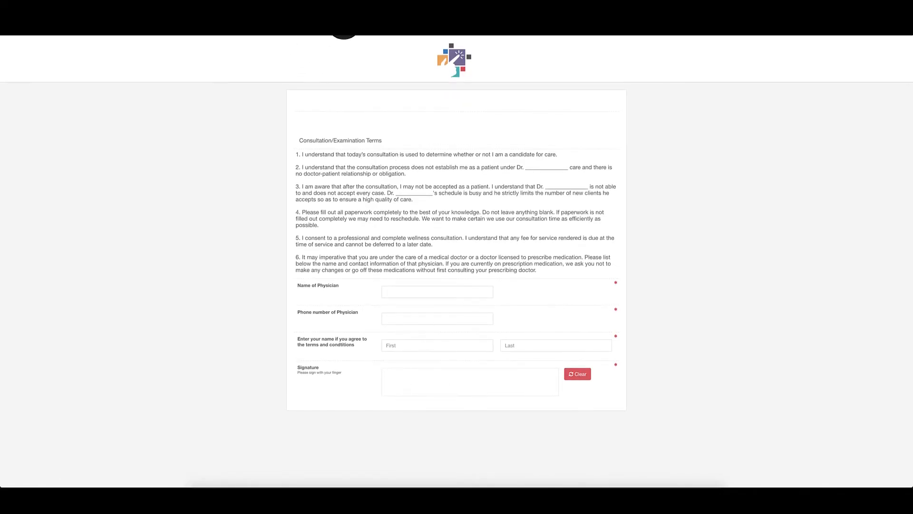
click(261, 19)
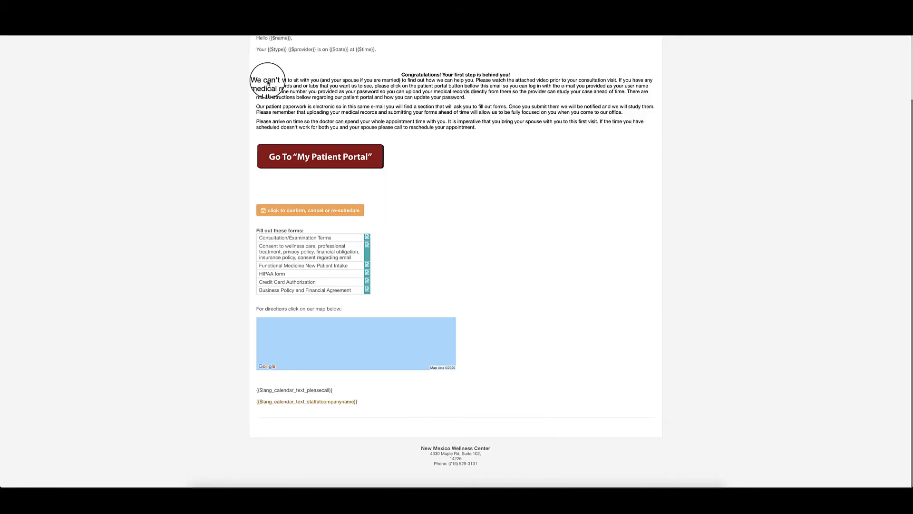
click(367, 245)
scroll(412, 177, down, 1)
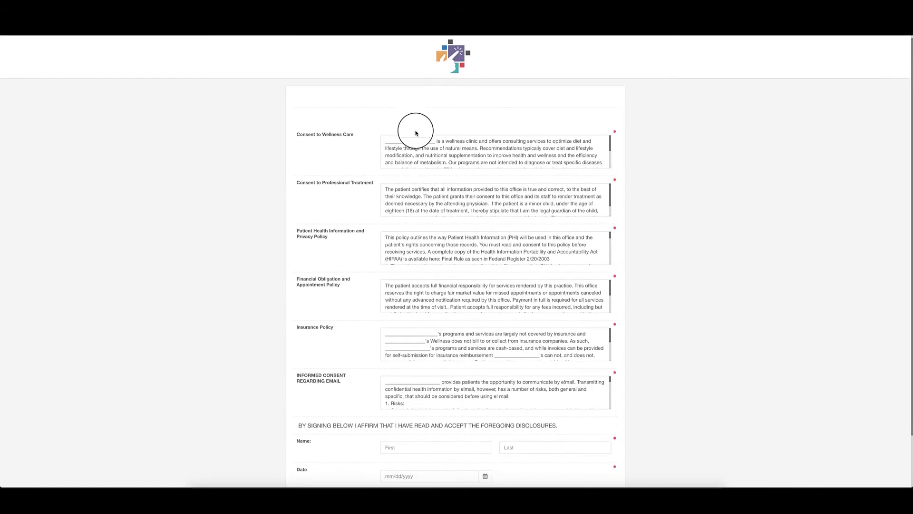
click(405, 142)
drag(387, 142, 447, 141)
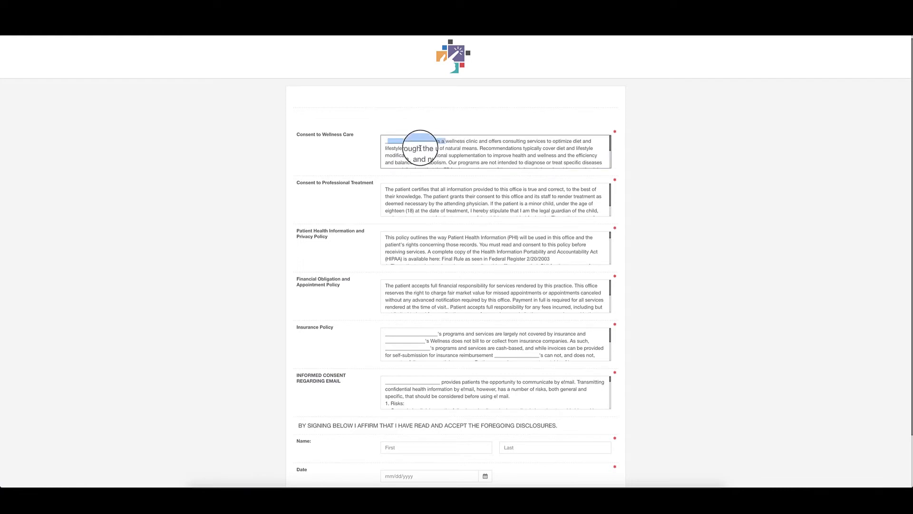
click(419, 147)
scroll(420, 148, down, 5)
scroll(420, 148, down, 3)
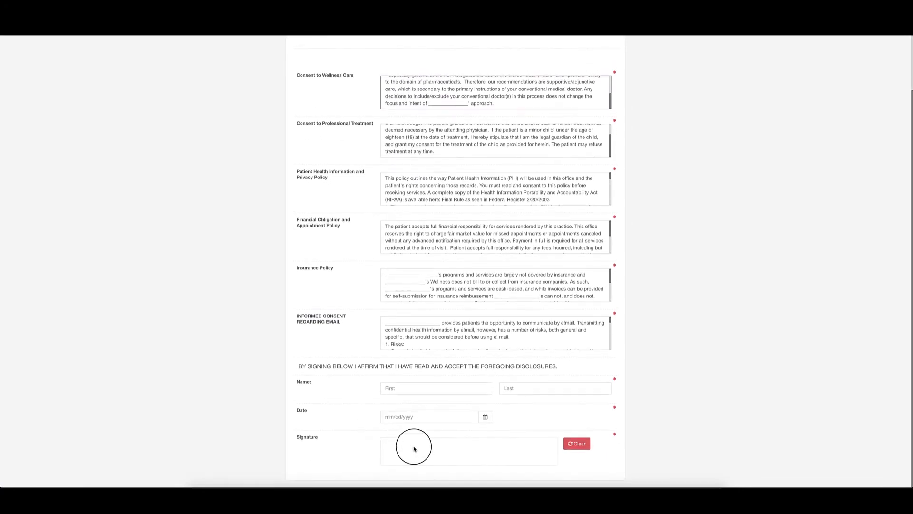
mouse_move(427, 445)
mouse_down()
mouse_move(430, 462)
mouse_move(390, 448)
mouse_move(511, 462)
mouse_up()
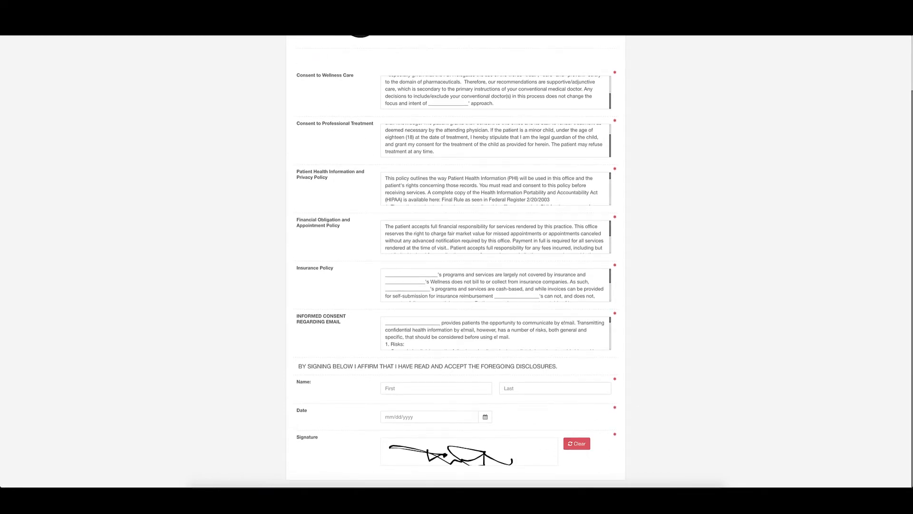
scroll(364, 120, up, 2)
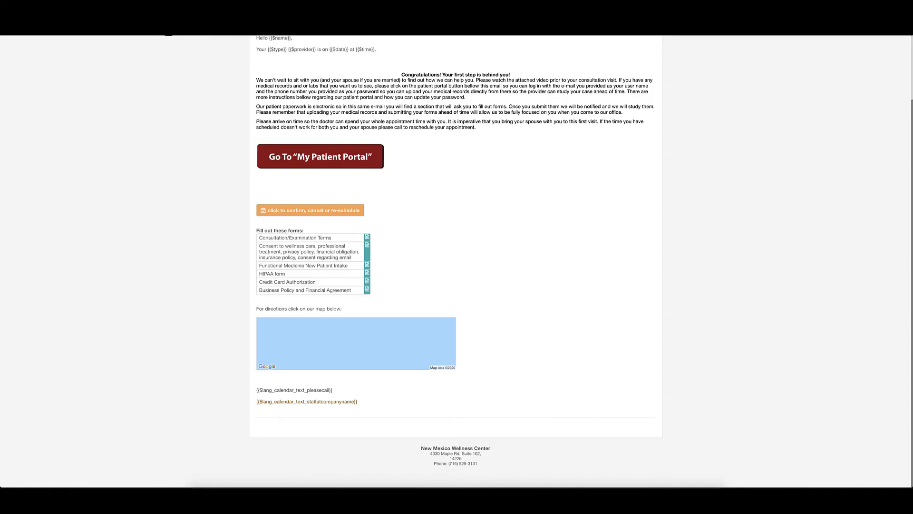
click(169, 24)
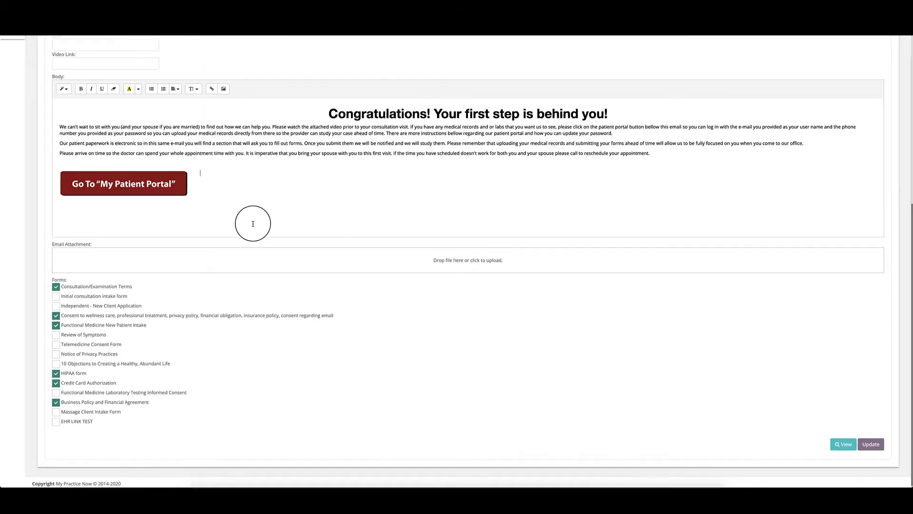
scroll(250, 221, up, 5)
scroll(254, 227, down, 5)
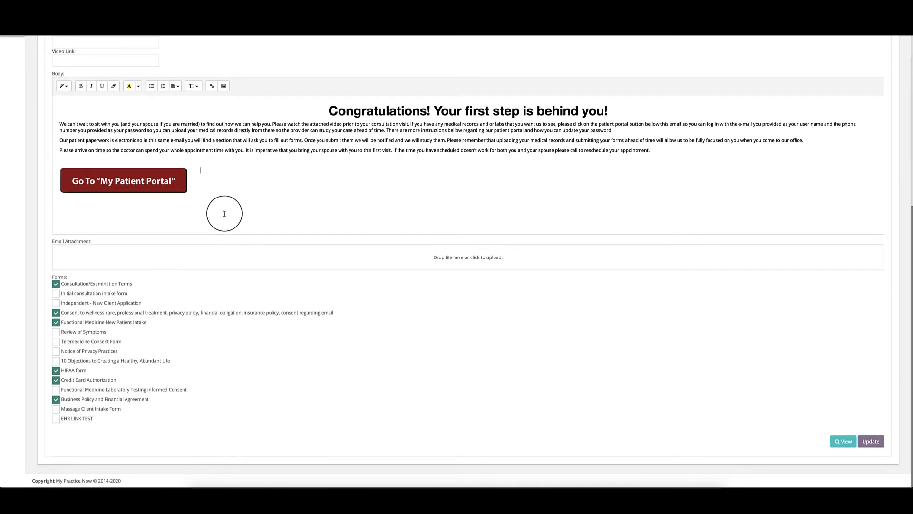
Step: Preview the ROF confirmation email with View, then save the template with Update
scroll(227, 339, up, 1)
scroll(228, 339, down, 1)
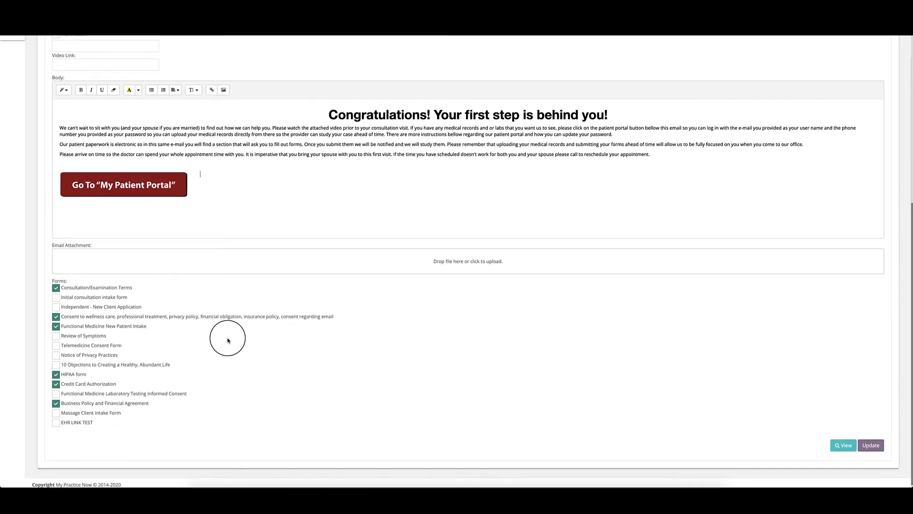
click(832, 444)
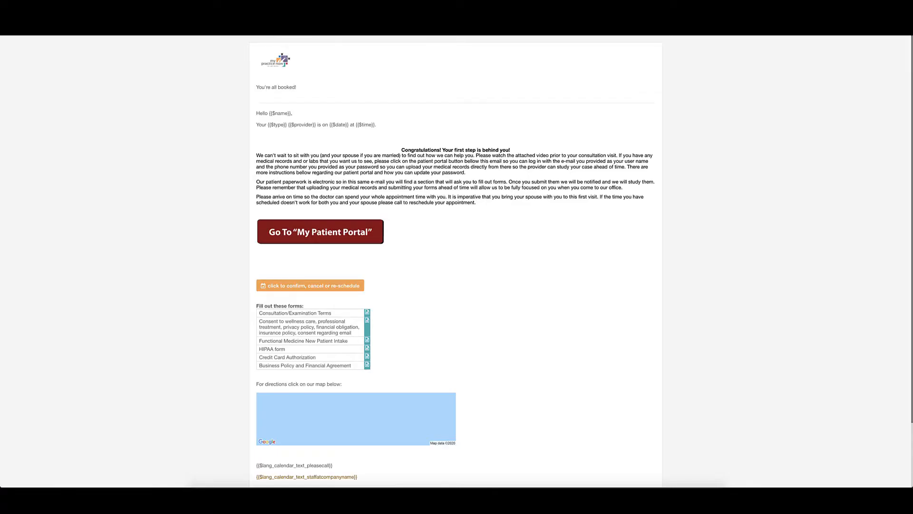
scroll(455, 262, down, 3)
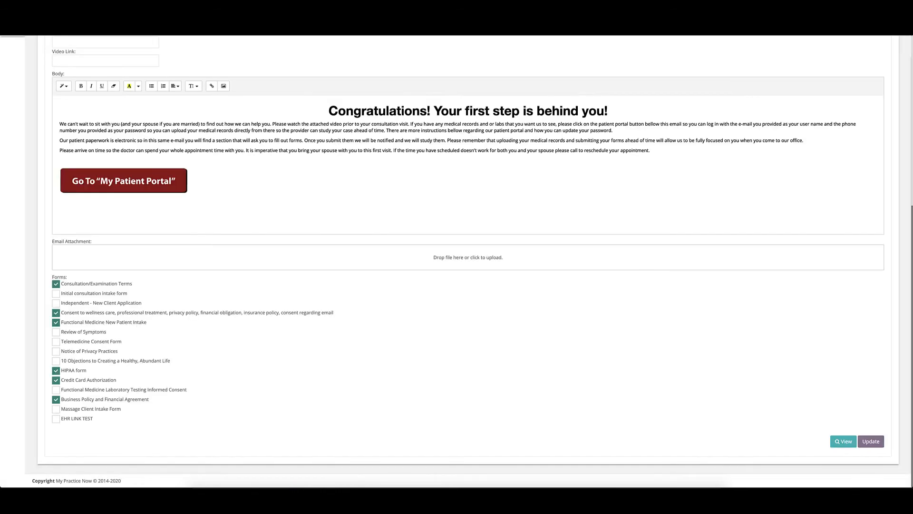
click(866, 442)
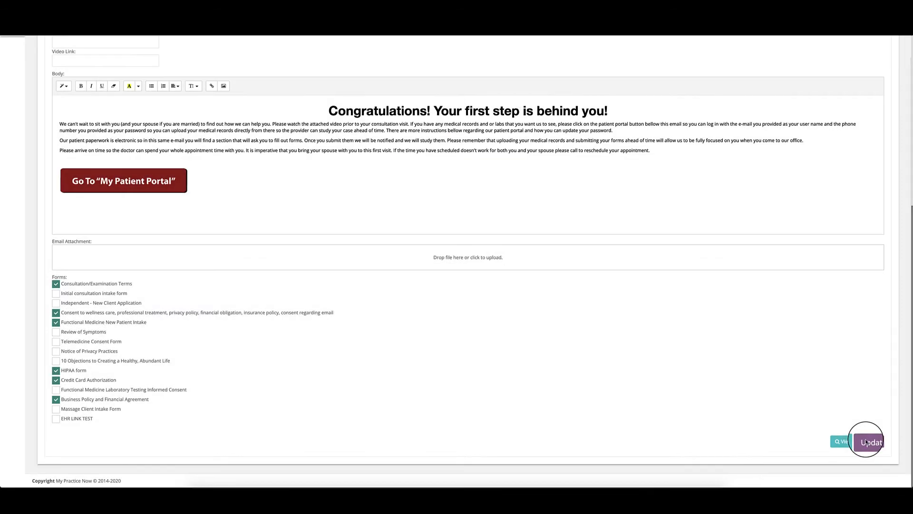
scroll(205, 255, up, 4)
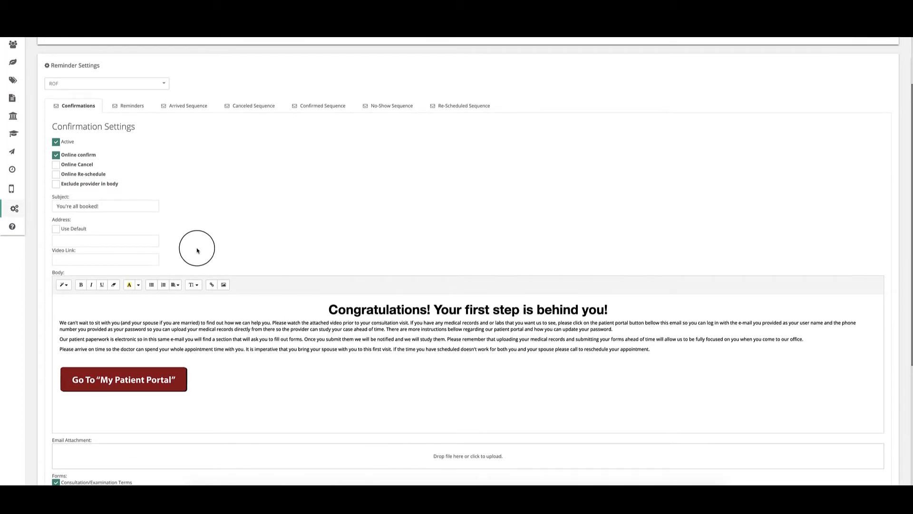
Step: Set the reminder email alerts to 7 Days, 1 Day and 2 Hours Before
click(132, 106)
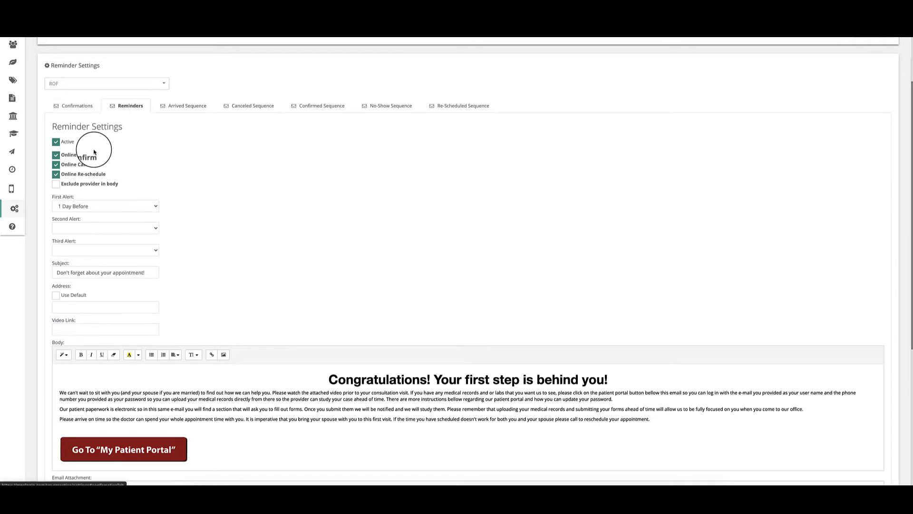
click(56, 208)
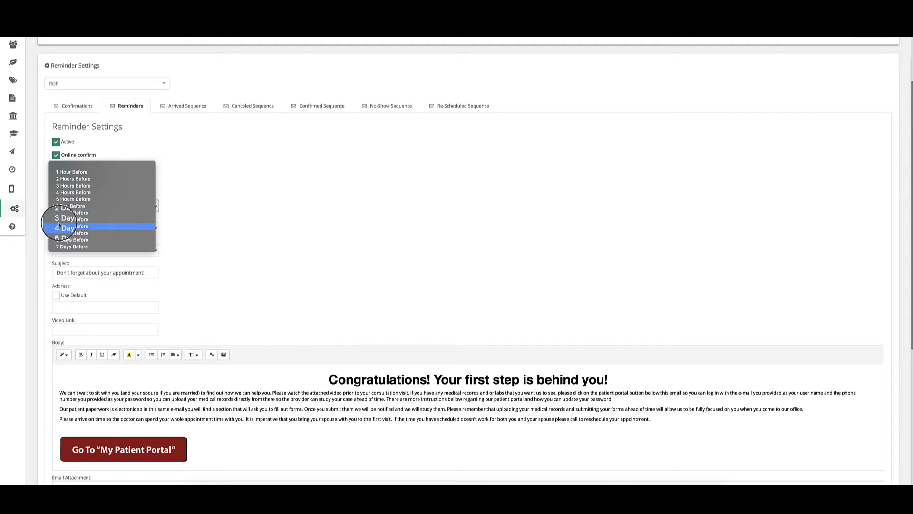
click(62, 248)
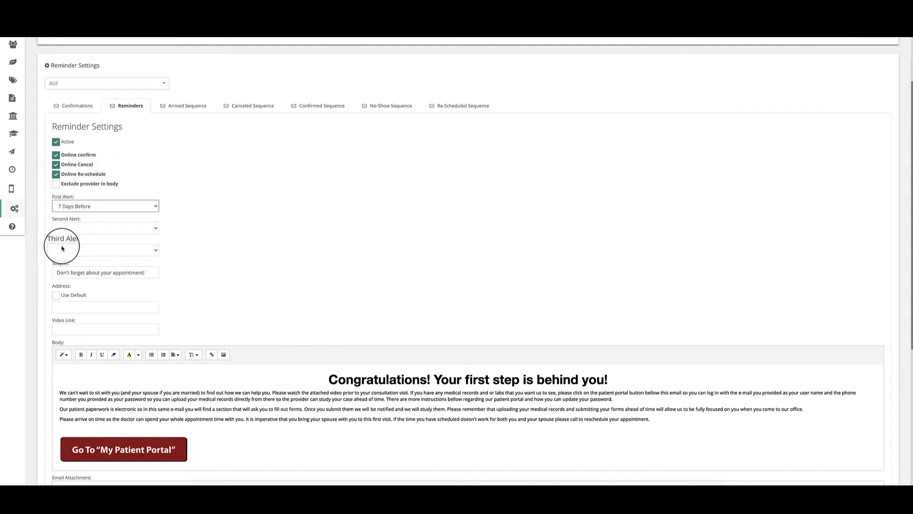
click(70, 231)
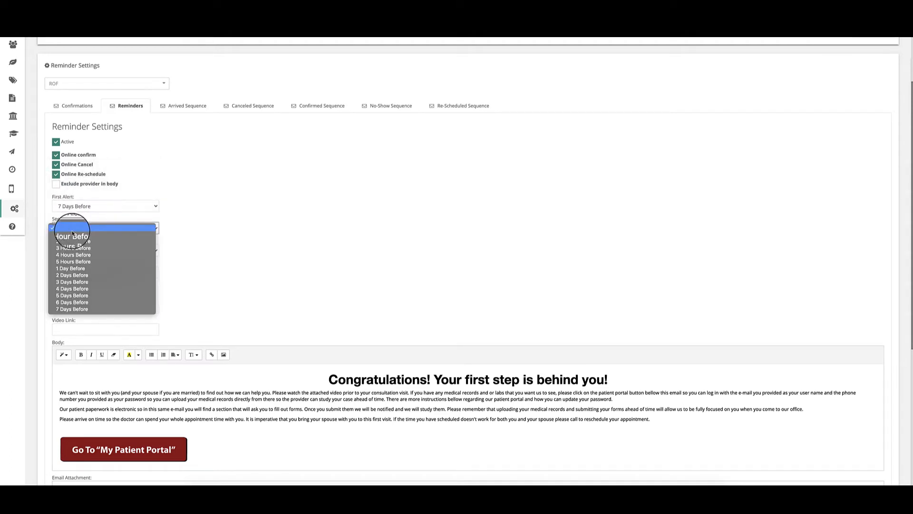
click(71, 269)
click(72, 250)
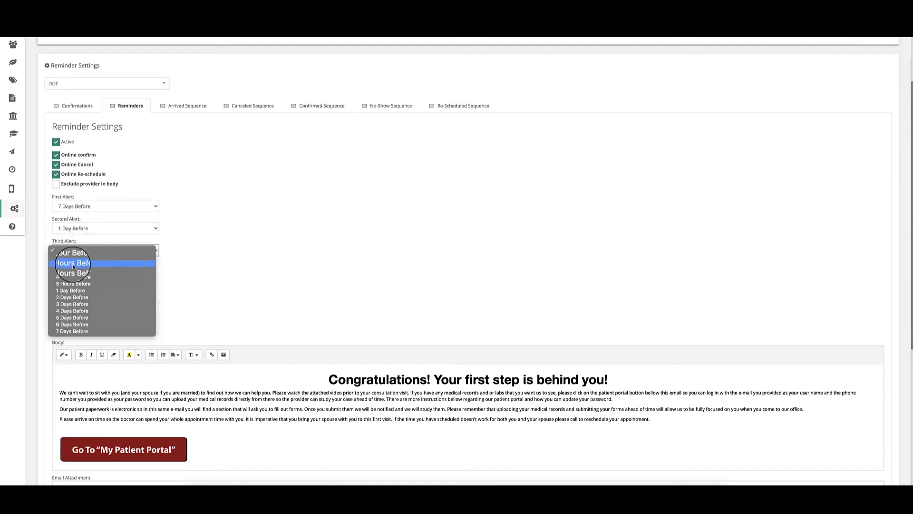
click(70, 264)
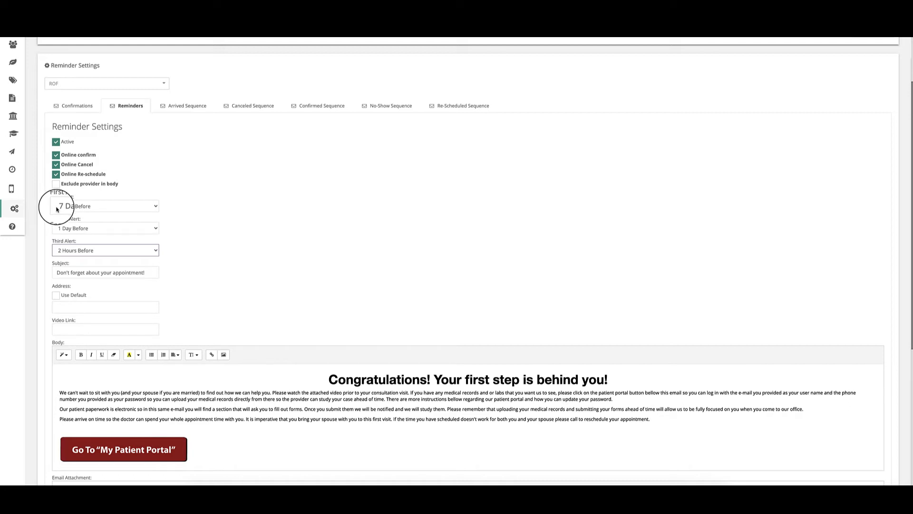
Step: Change the Second Alert to 2 Days Before and the Third Alert to 1 Hour Before
click(60, 231)
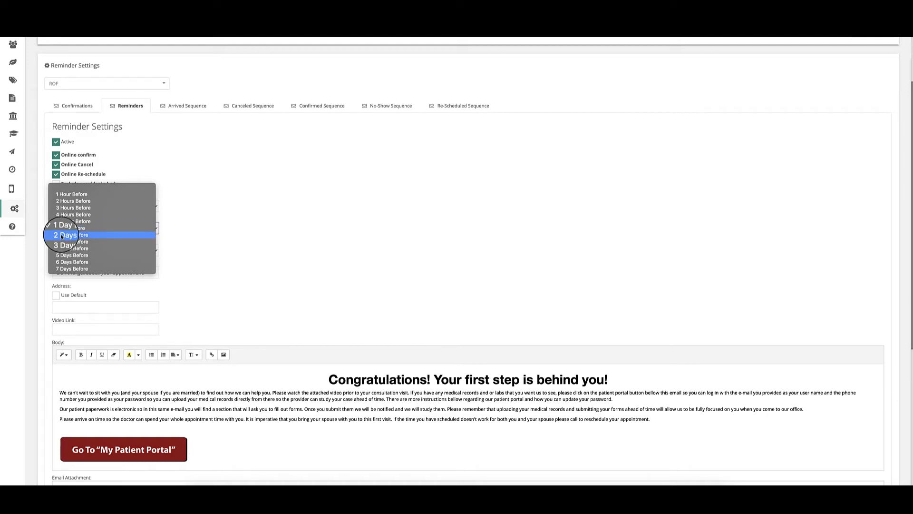
click(62, 235)
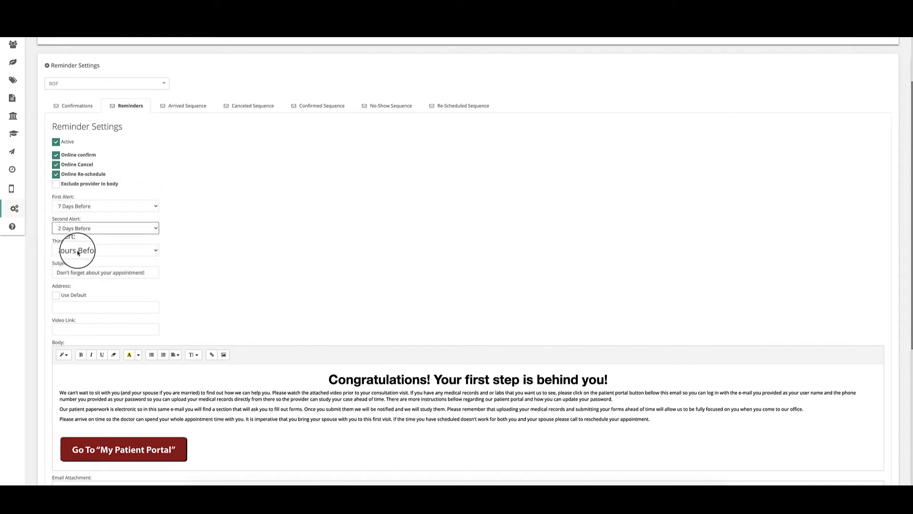
click(78, 252)
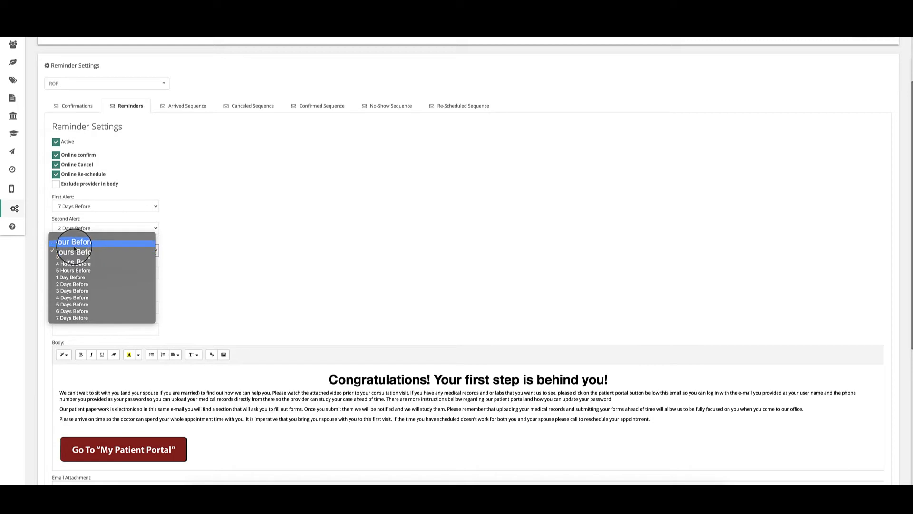
click(72, 243)
click(62, 250)
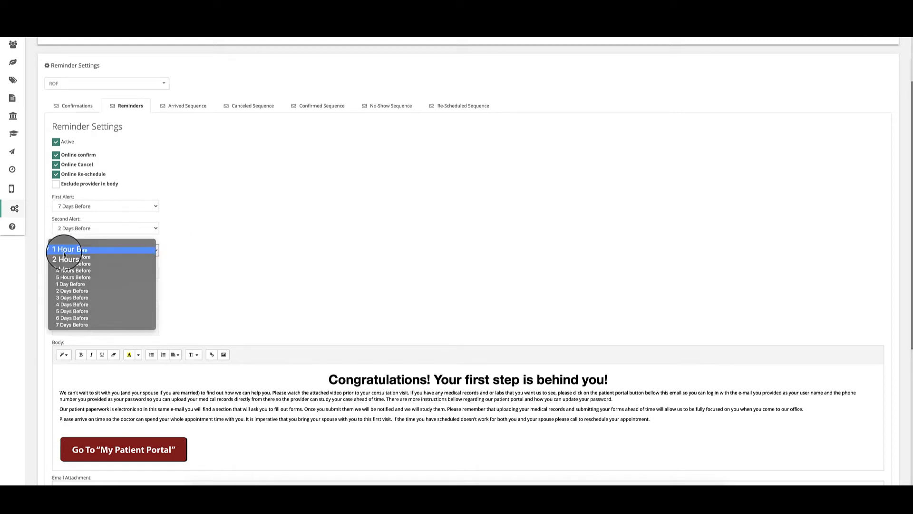
click(97, 250)
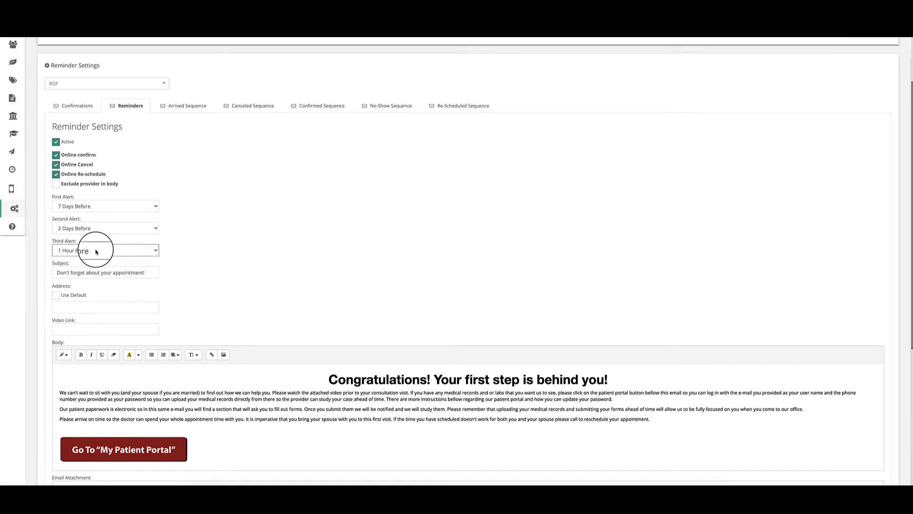
click(143, 272)
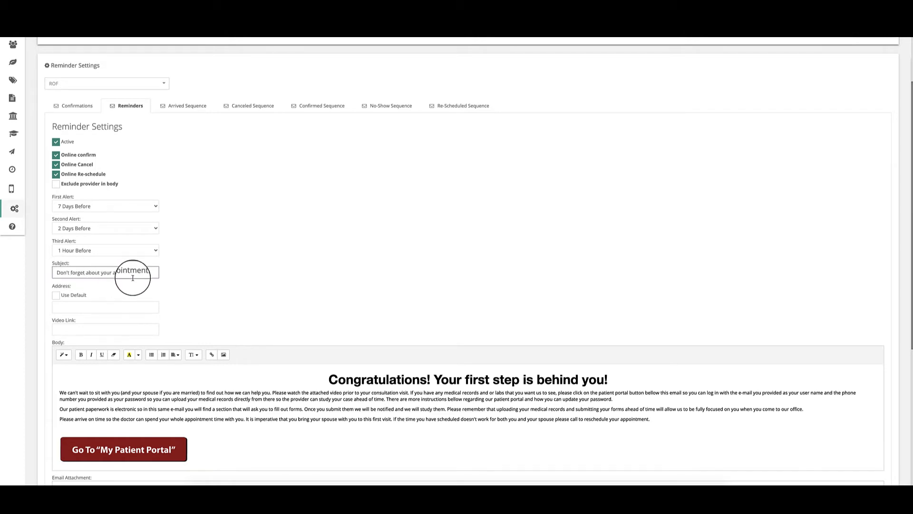
scroll(125, 285, down, 1)
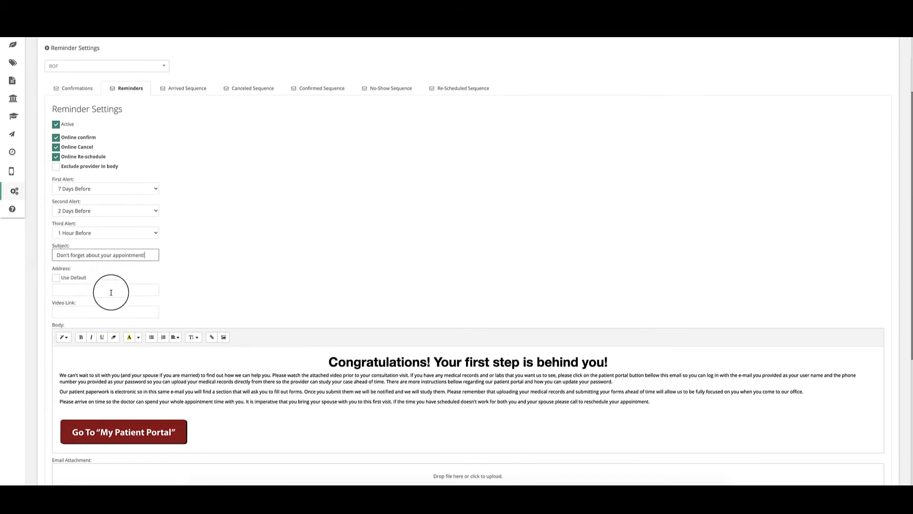
scroll(112, 292, down, 1)
scroll(111, 293, down, 1)
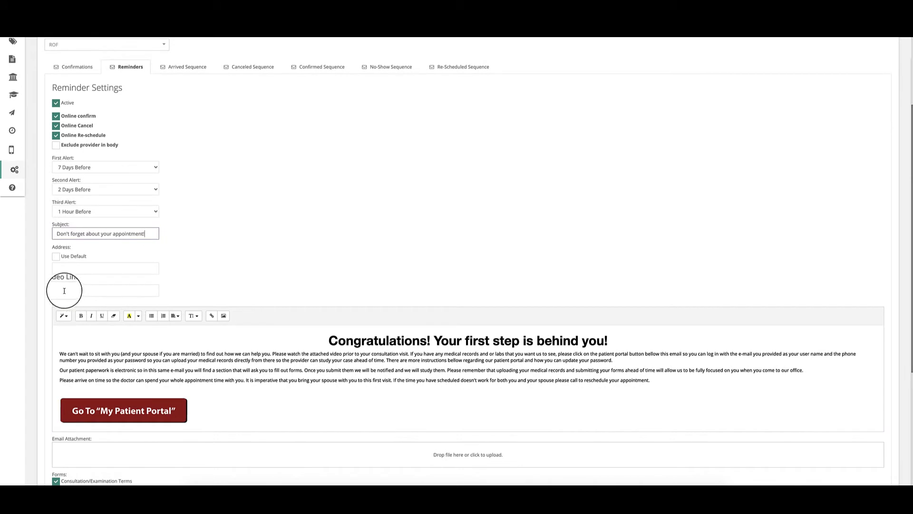
click(55, 256)
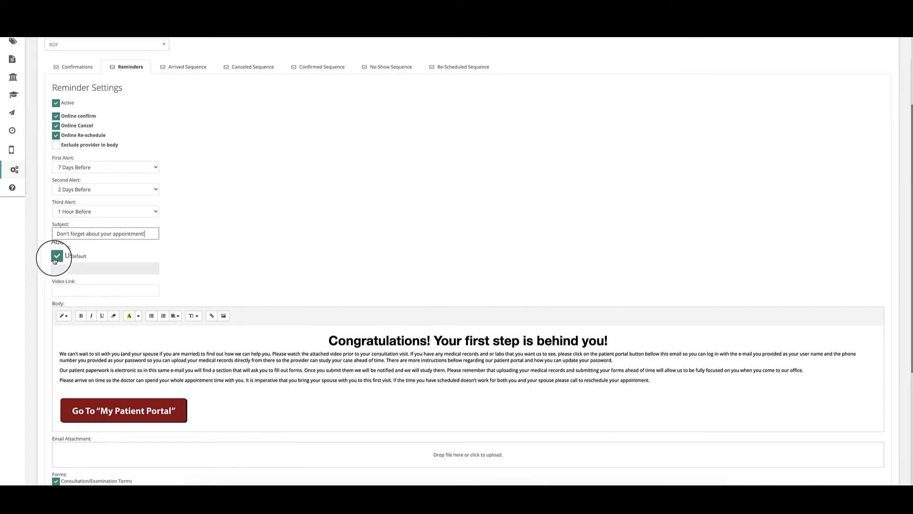
click(56, 257)
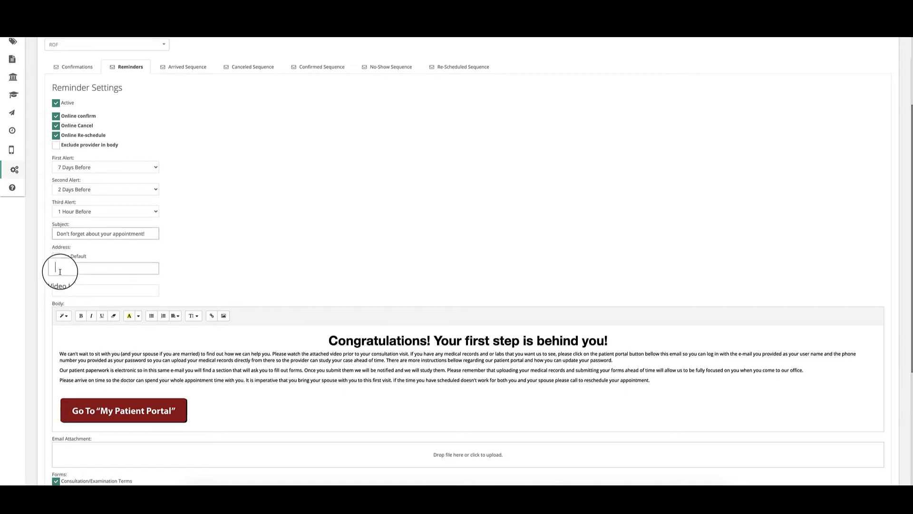
click(130, 270)
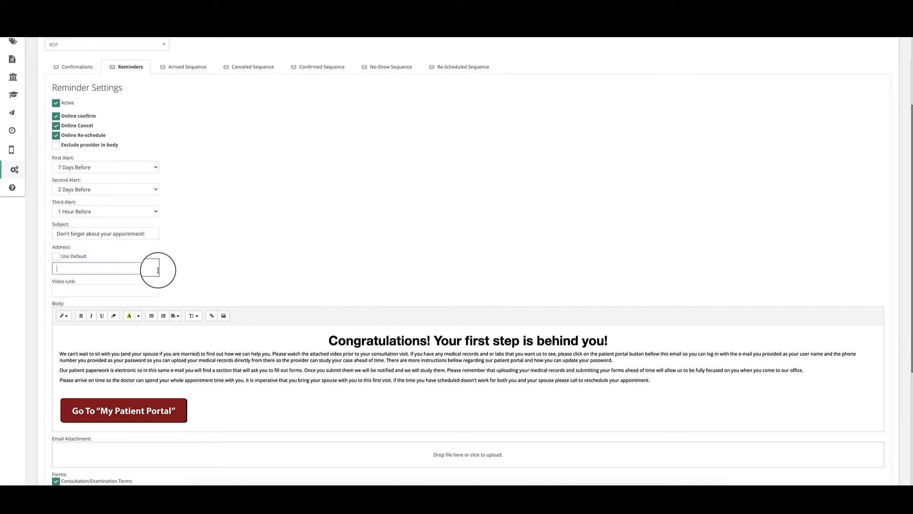
click(78, 290)
scroll(78, 289, down, 3)
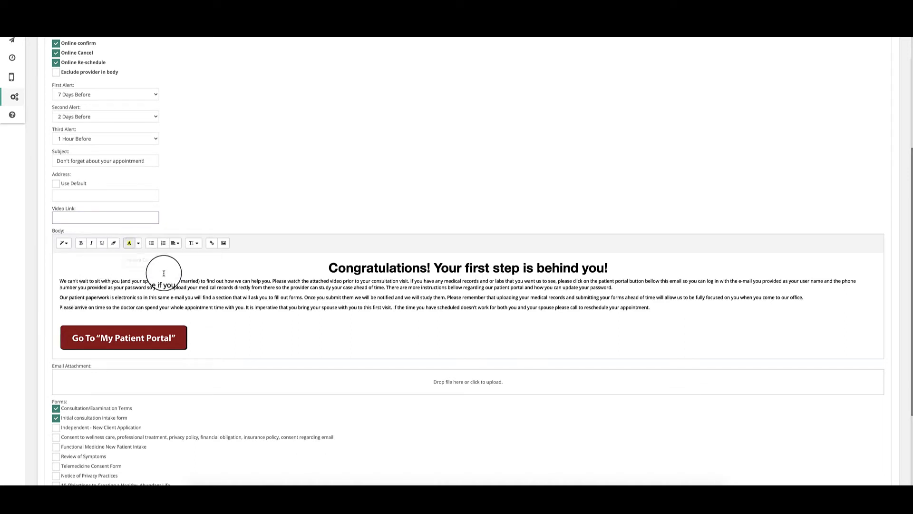
click(329, 271)
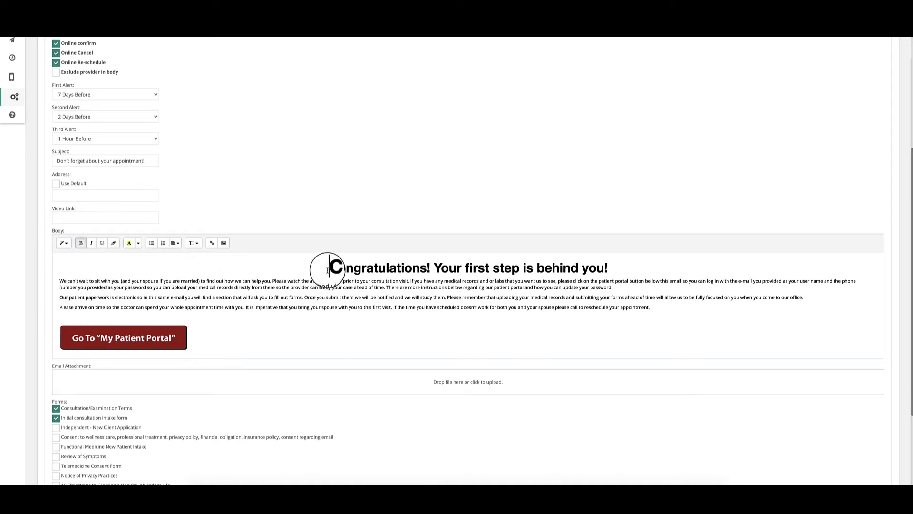
drag(328, 271, 626, 270)
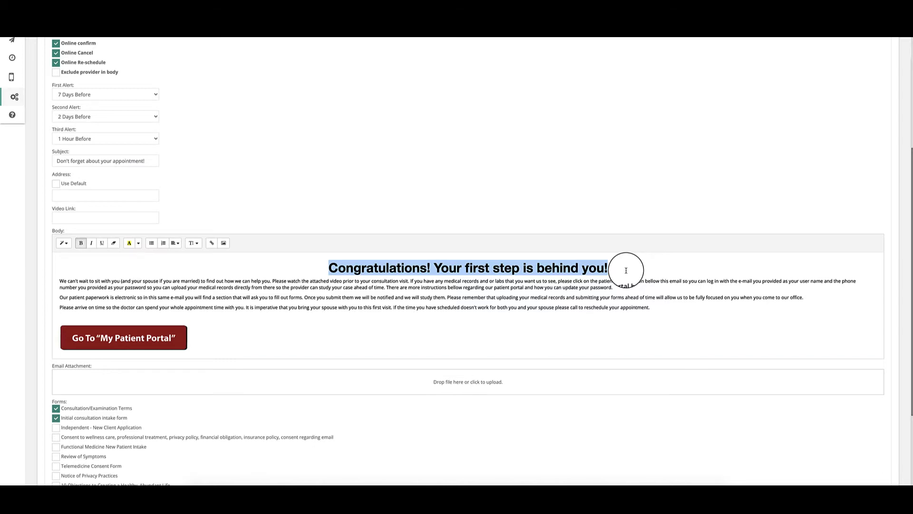
scroll(127, 326, down, 3)
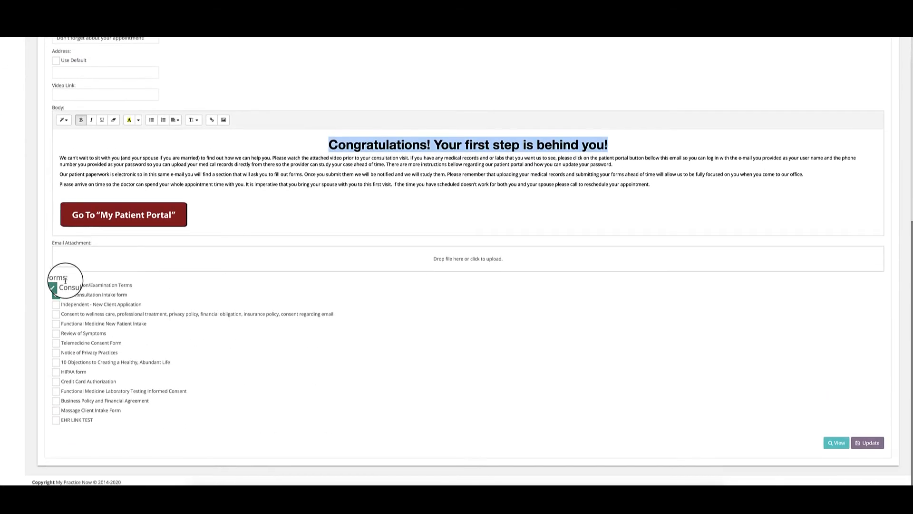
scroll(67, 286, up, 5)
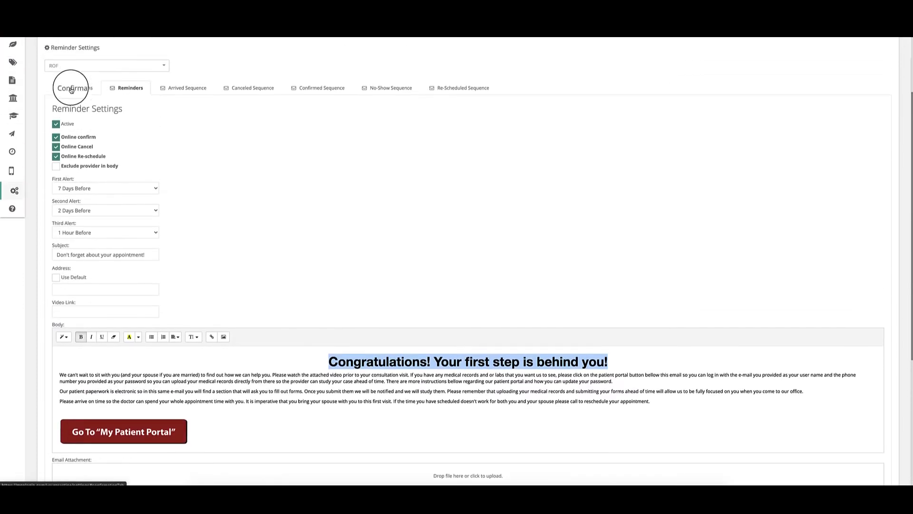
Step: Uncheck Online Cancel in the Reminders form, leaving online confirm enabled
scroll(95, 198, down, 5)
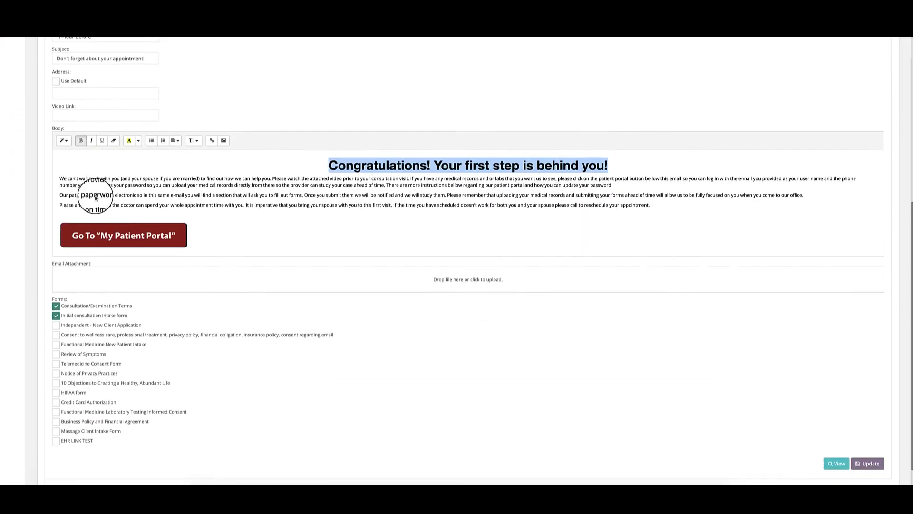
scroll(95, 210, up, 2)
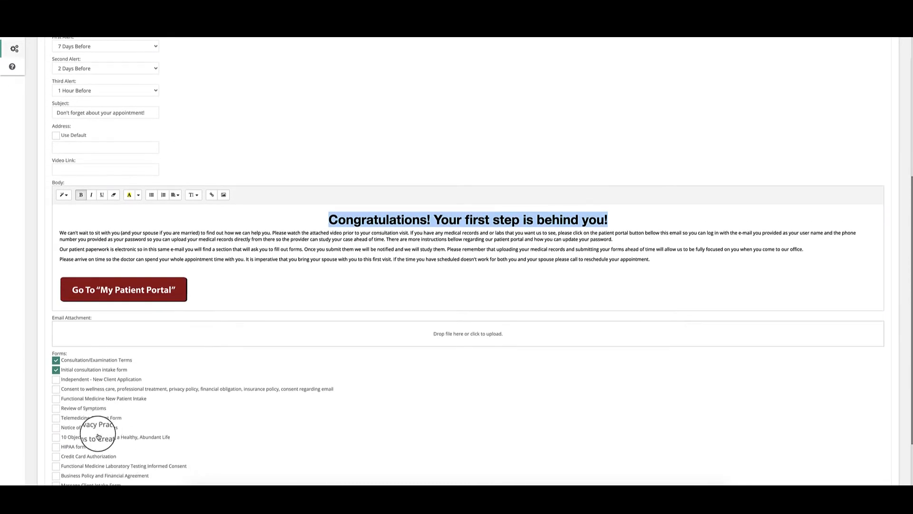
scroll(134, 448, down, 1)
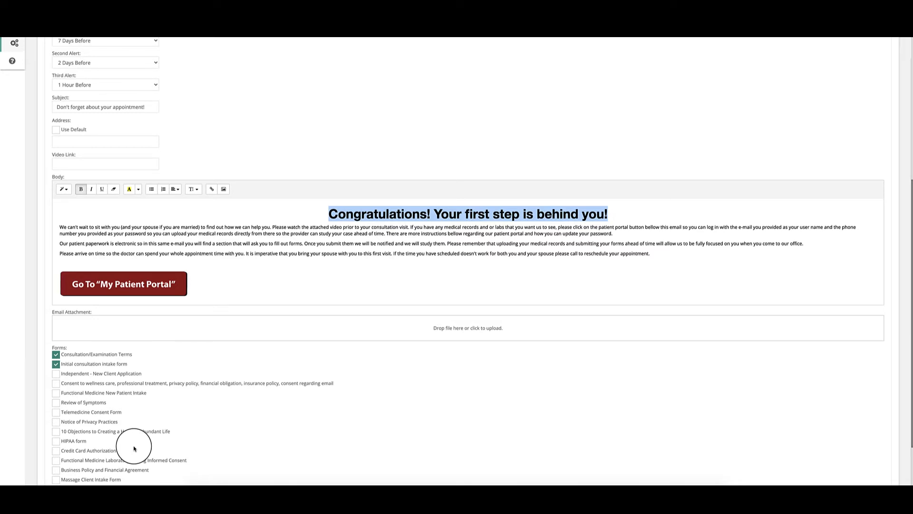
scroll(148, 387, down, 2)
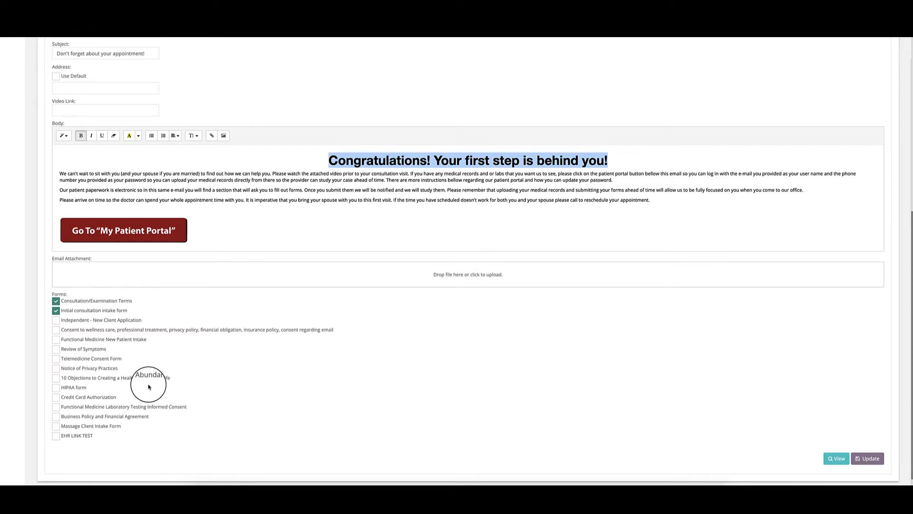
scroll(149, 386, up, 5)
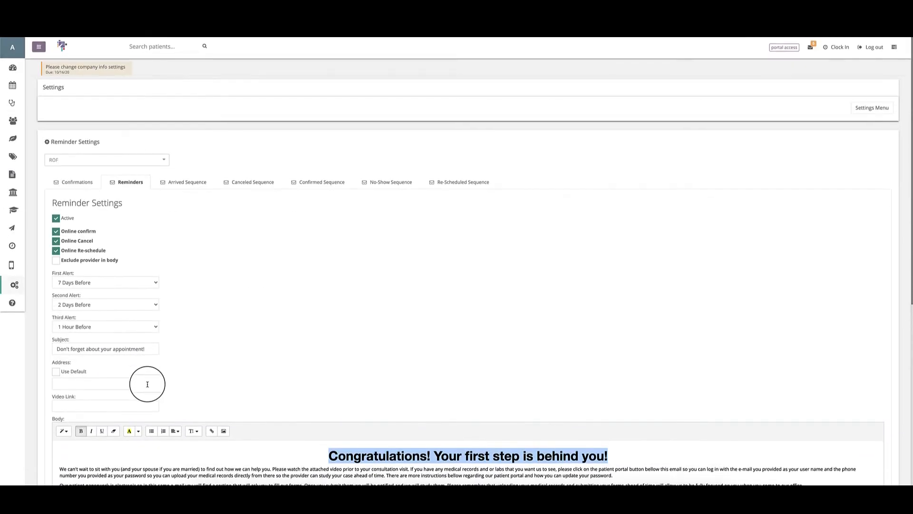
scroll(149, 381, down, 5)
scroll(162, 377, up, 4)
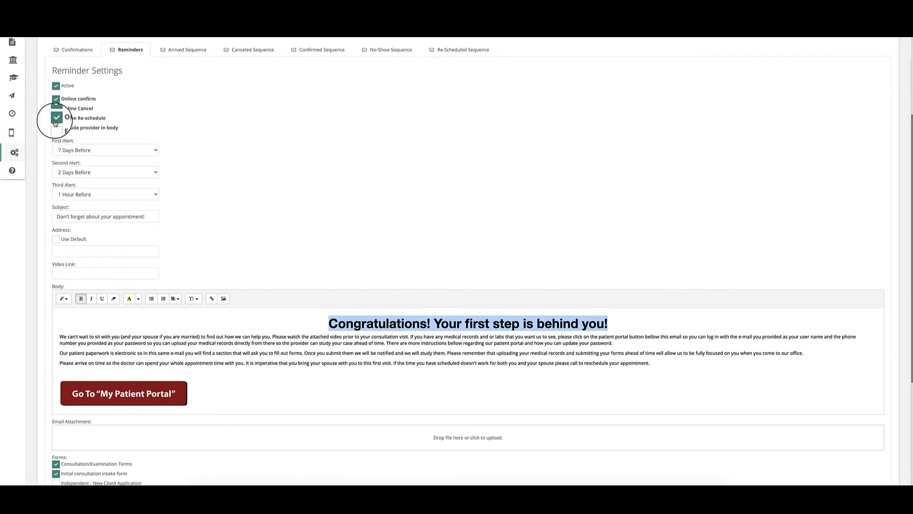
click(56, 109)
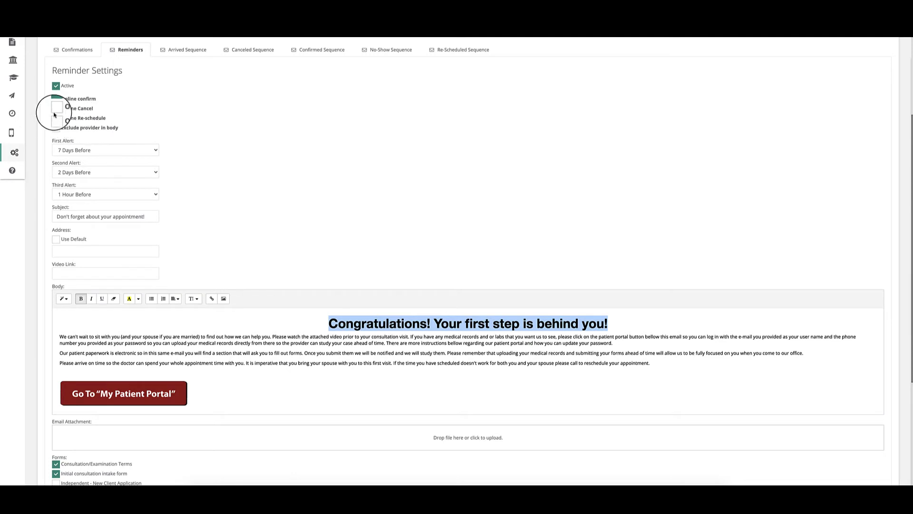
scroll(50, 171, down, 3)
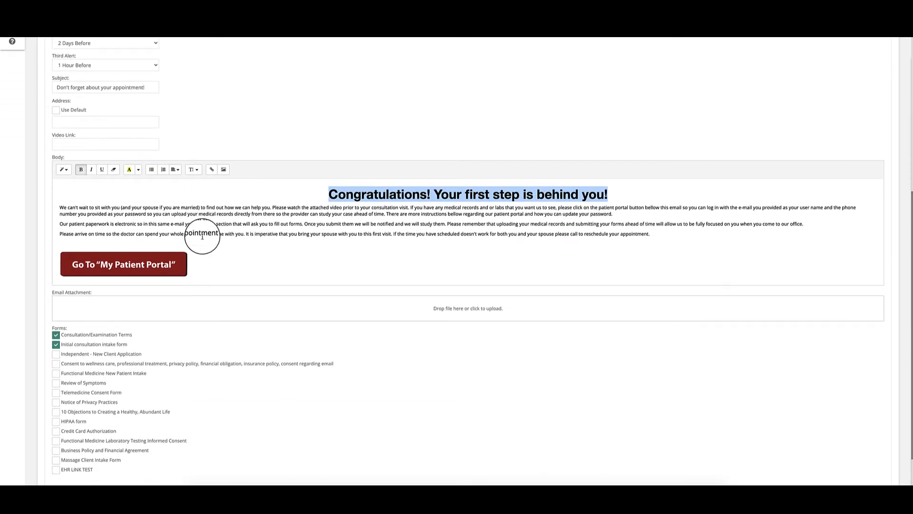
scroll(204, 238, down, 1)
click(870, 443)
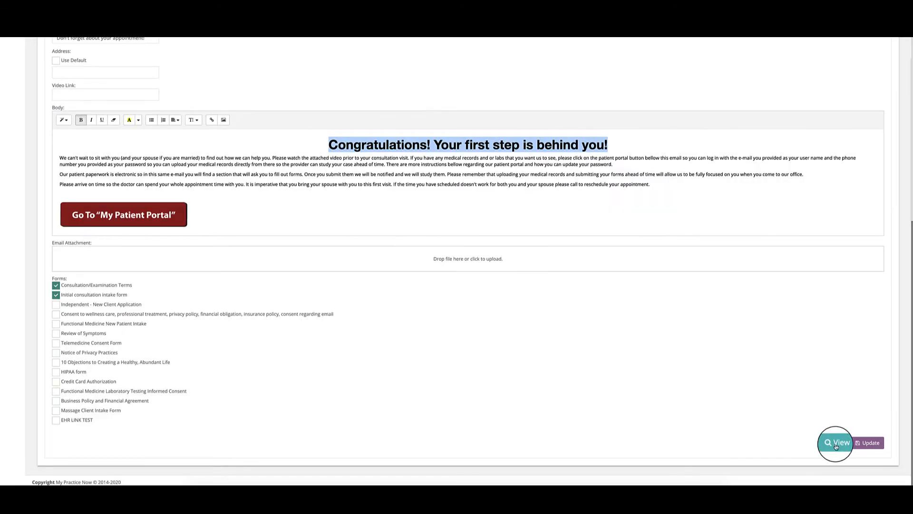
click(836, 444)
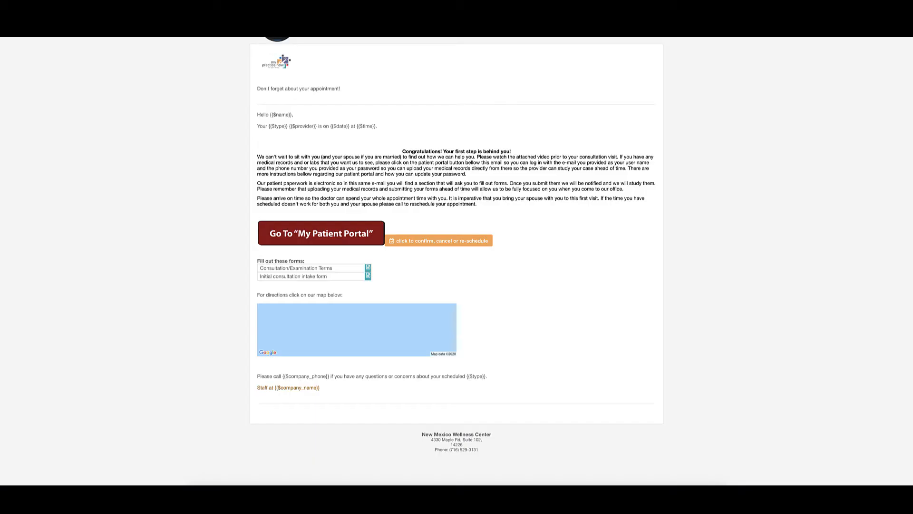
click(278, 19)
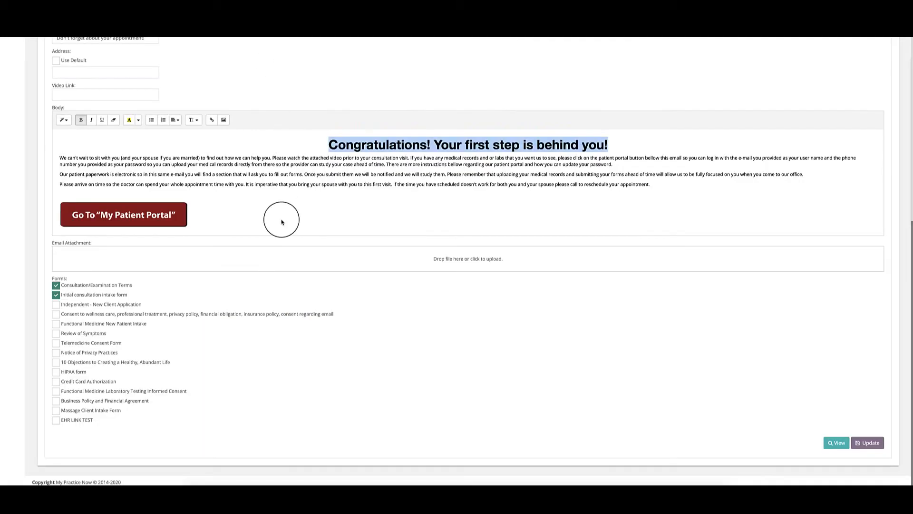
click(298, 194)
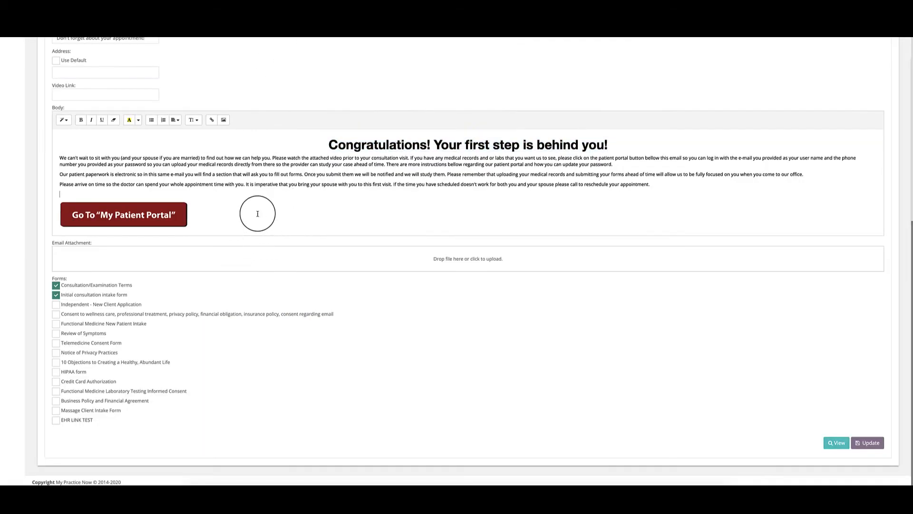
scroll(258, 214, up, 5)
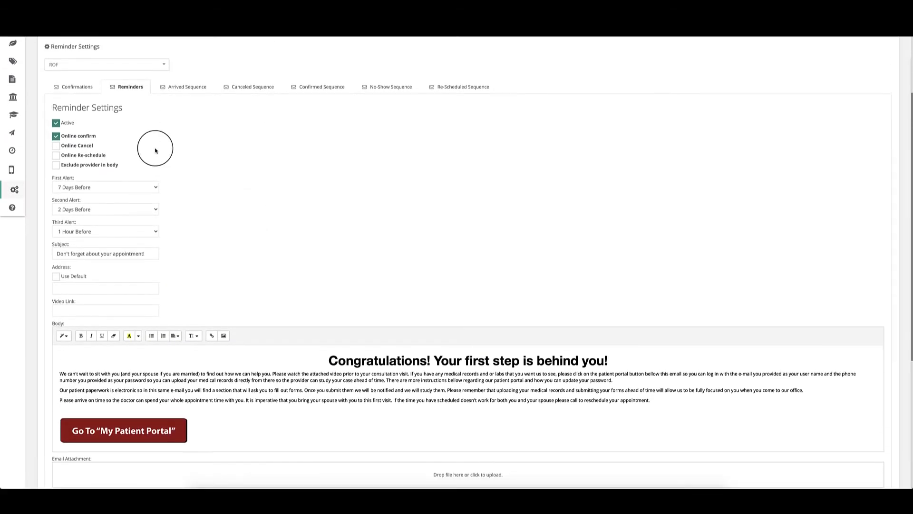
Step: Switch Reminder Settings to the Arrived Sequence tab
click(178, 90)
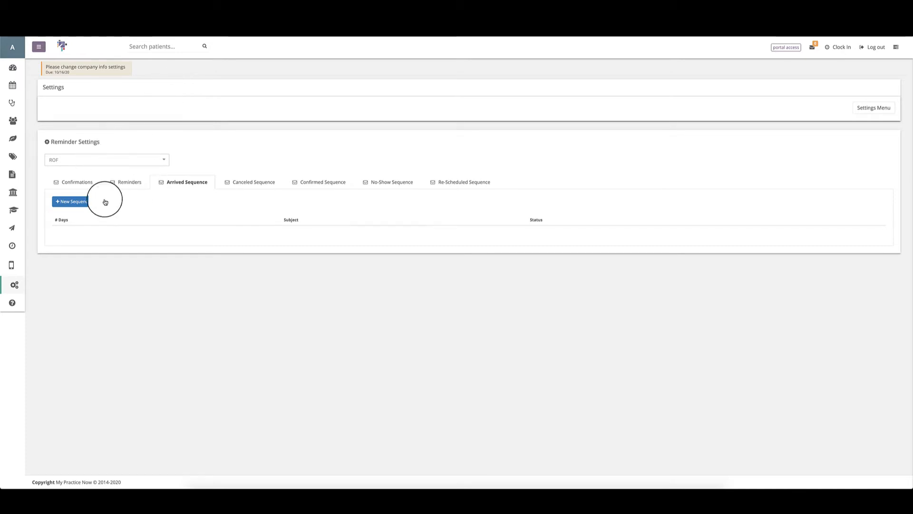
Step: Add a new Arrived Sequence message with + New Sequence and expand its # Days list
click(68, 203)
click(76, 210)
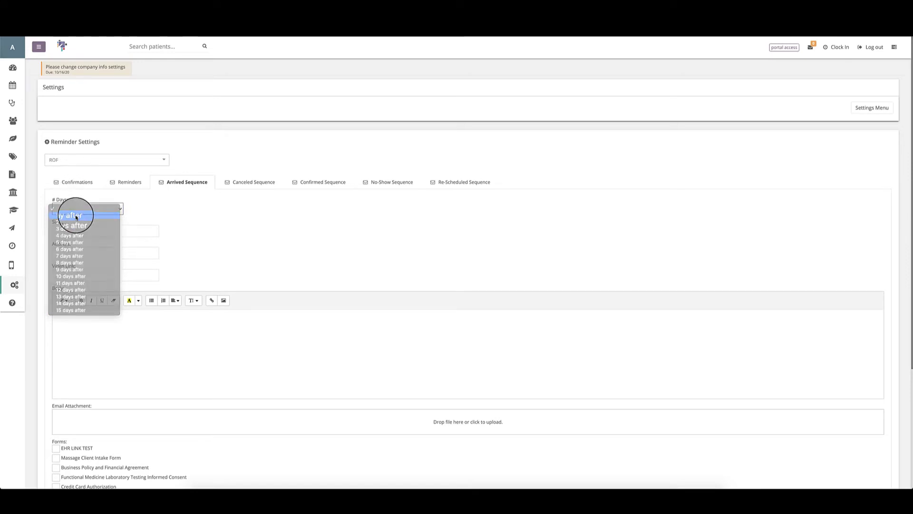
Step: Choose 7 days after as the new Arrived Sequence message's # Days
click(76, 216)
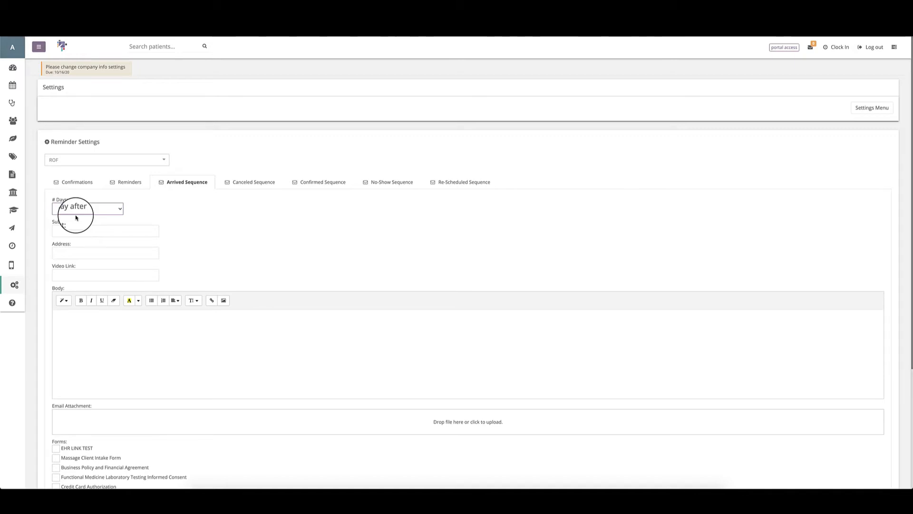
click(76, 210)
click(78, 252)
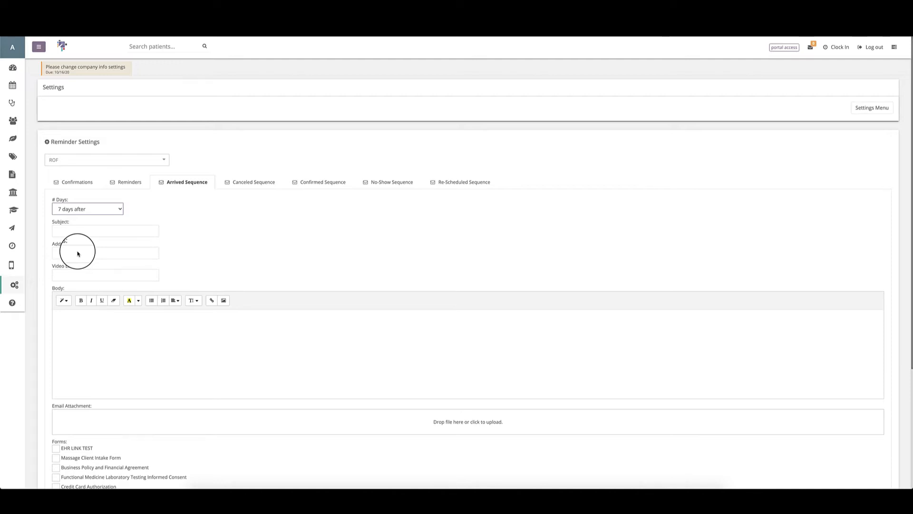
scroll(102, 290, down, 1)
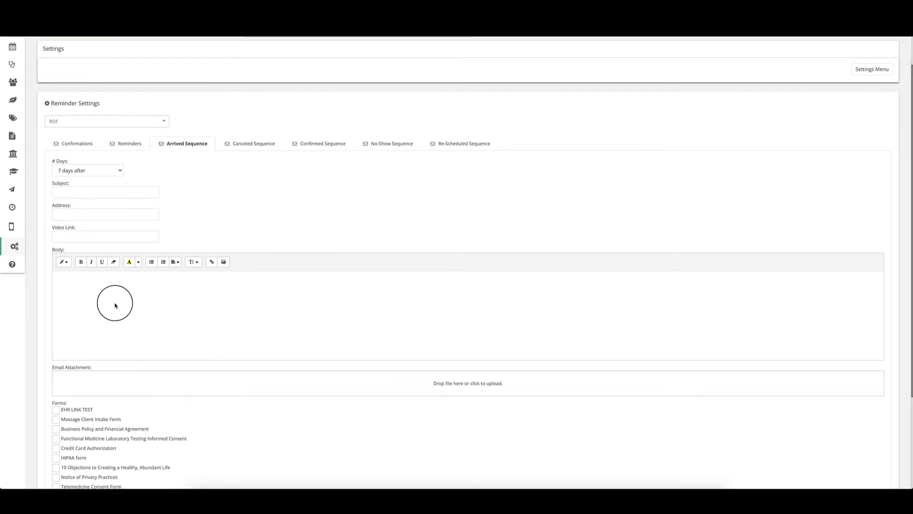
scroll(114, 306, down, 3)
scroll(136, 235, up, 4)
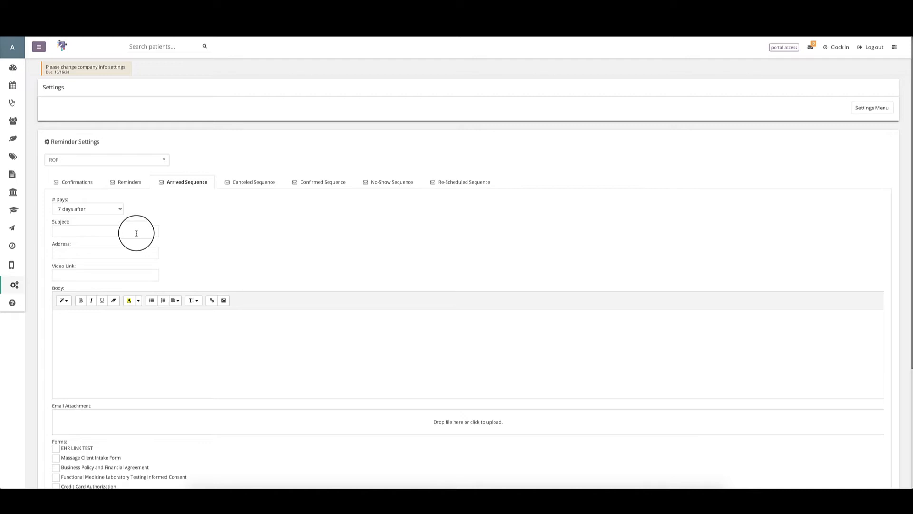
Step: Switch to Canceled Sequence and choose 7 days after as its # Days delay
click(266, 184)
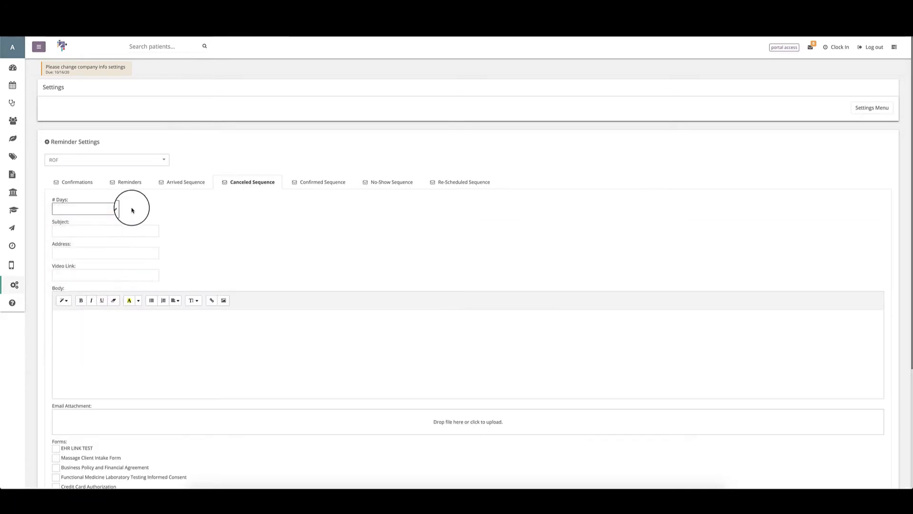
click(101, 220)
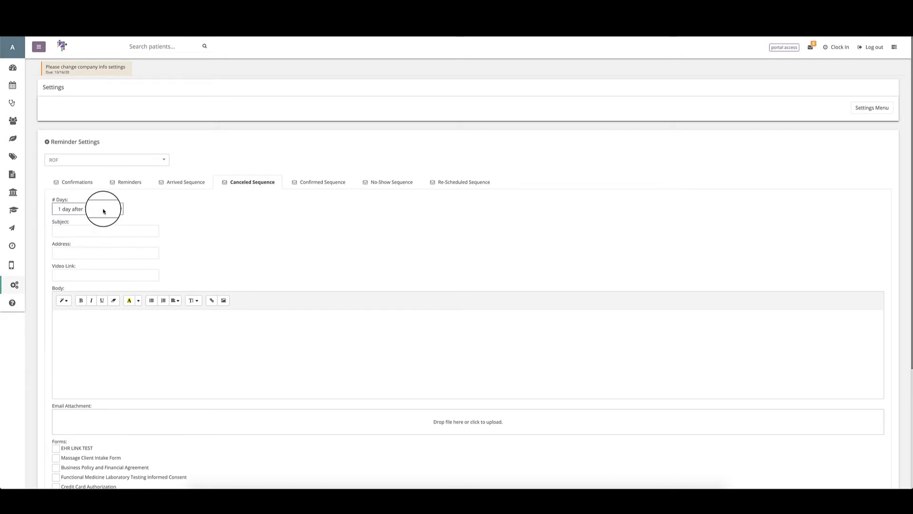
click(102, 209)
click(94, 251)
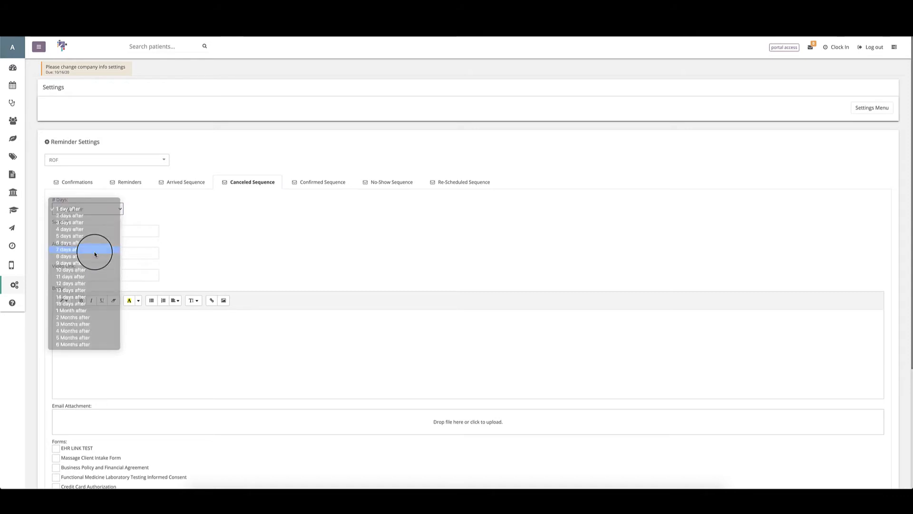
click(105, 214)
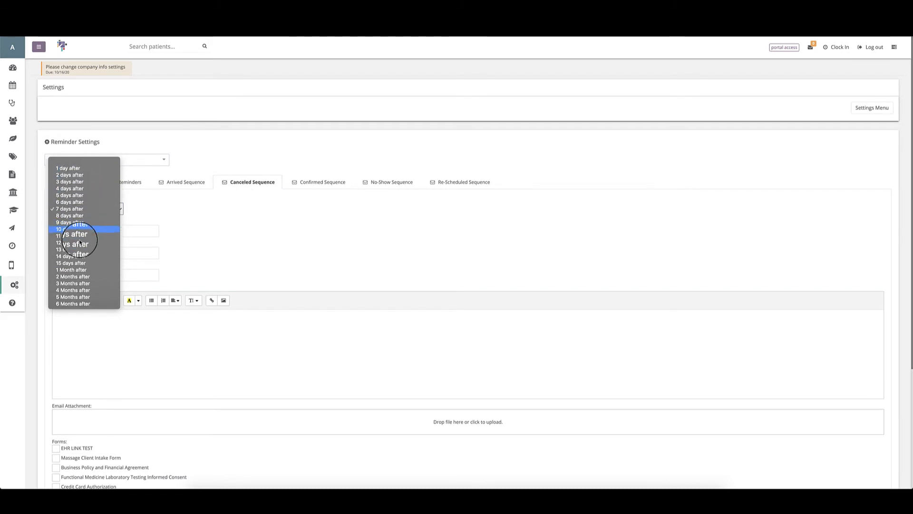
click(275, 212)
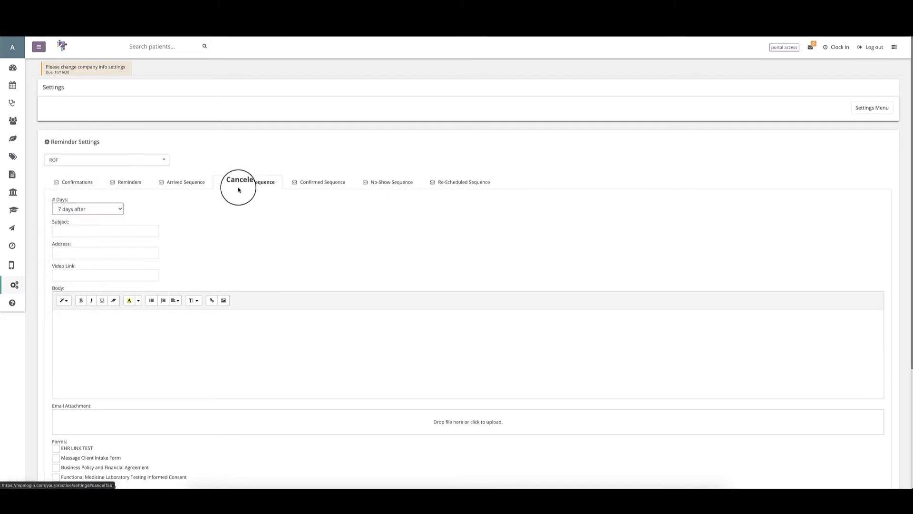
click(64, 211)
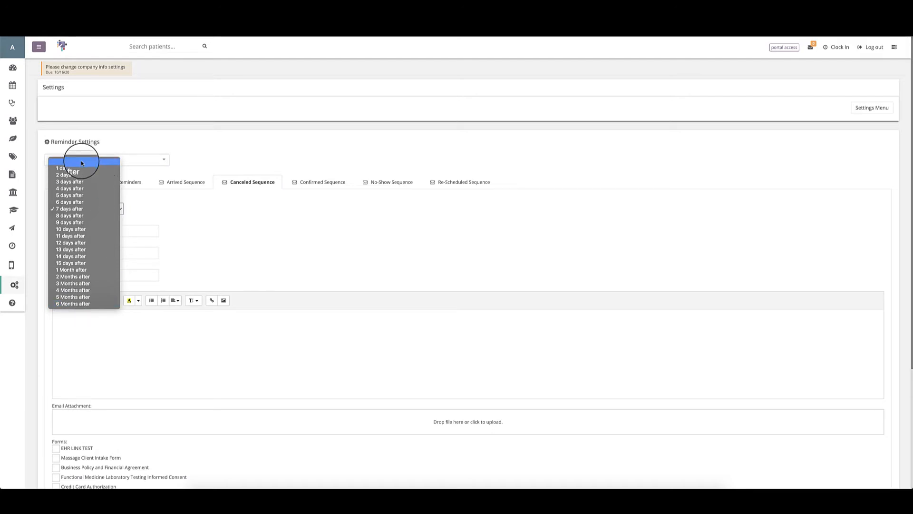
click(273, 204)
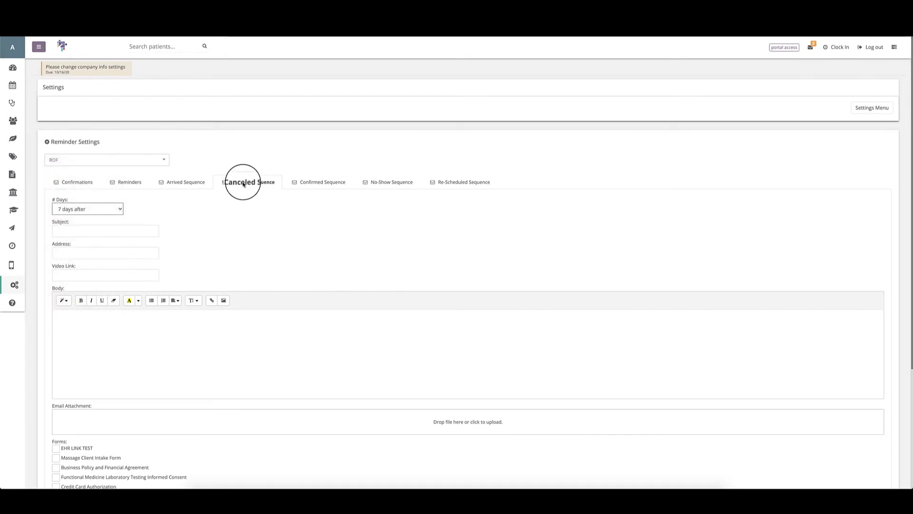
Step: Add a new No-Show Sequence message with # Days set to Immediately
click(310, 188)
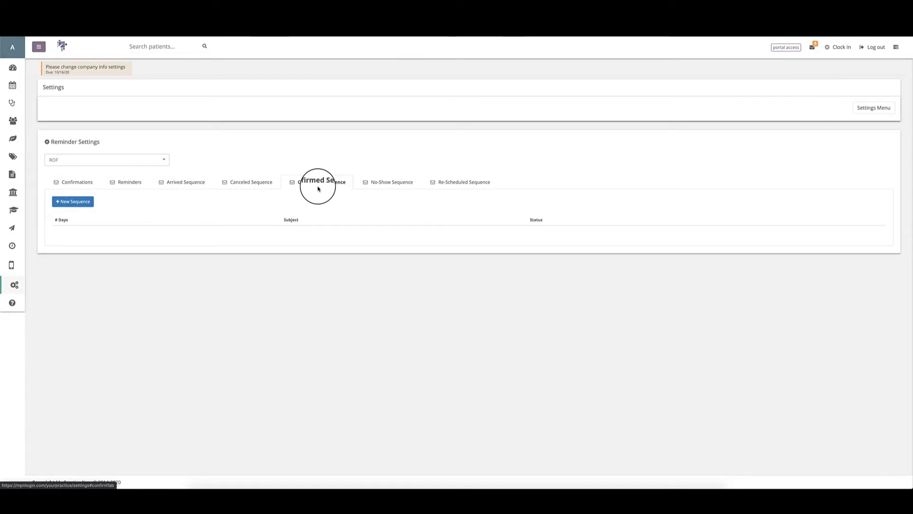
click(387, 185)
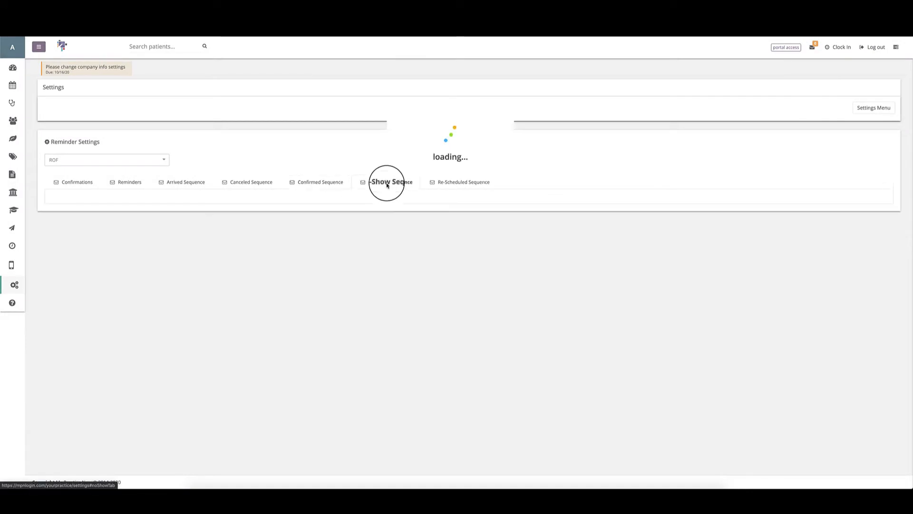
click(73, 201)
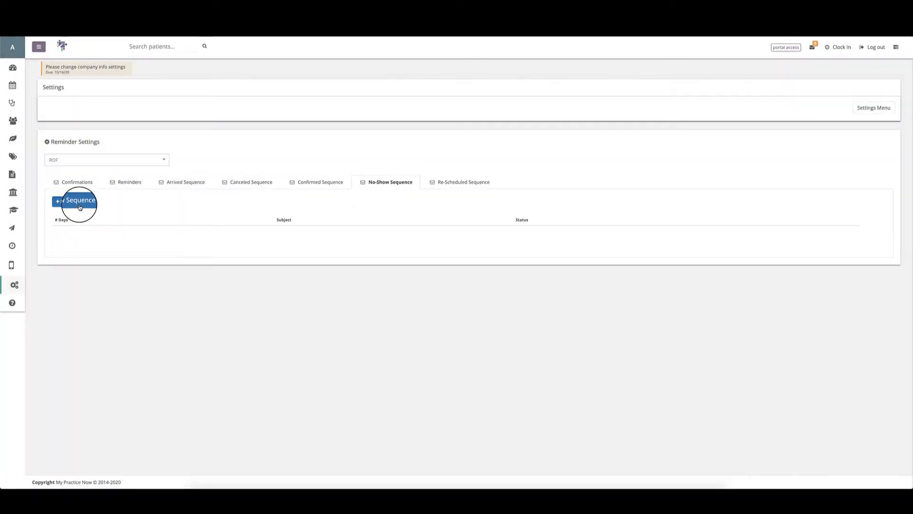
click(87, 211)
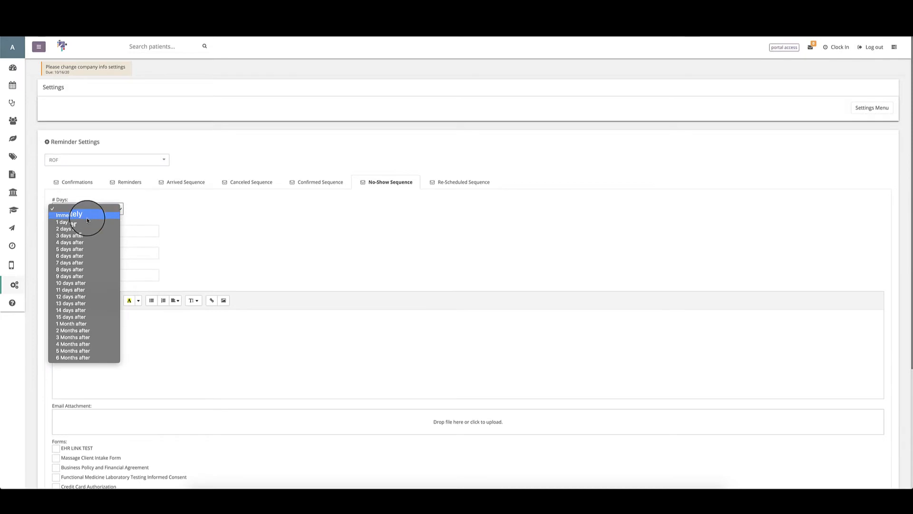
click(86, 216)
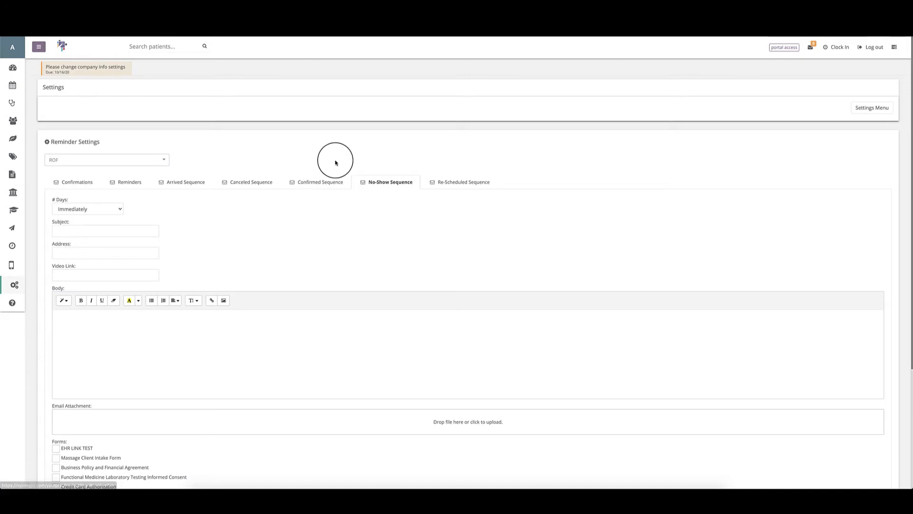
Step: Switch Reminder Settings to the Re-Scheduled Sequence tab
click(459, 184)
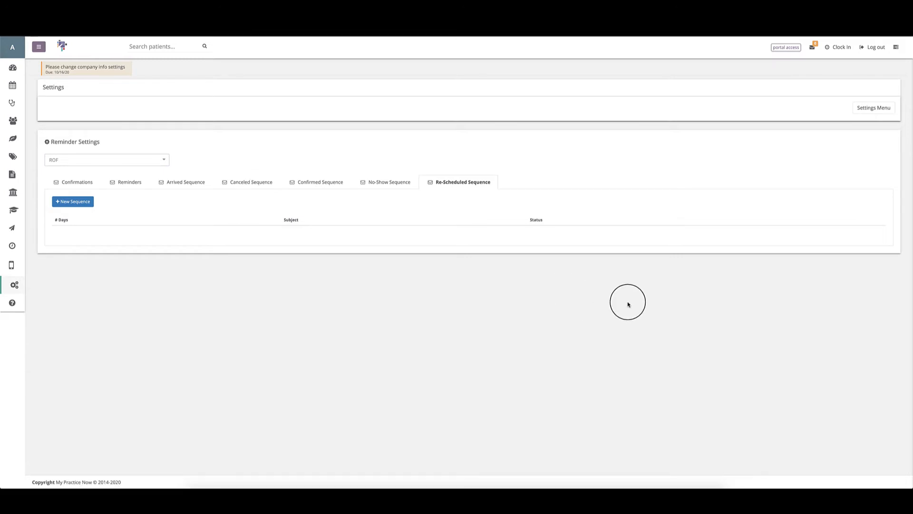
Step: Return to the Settings Menu and go to Payment Methods Settings
click(862, 115)
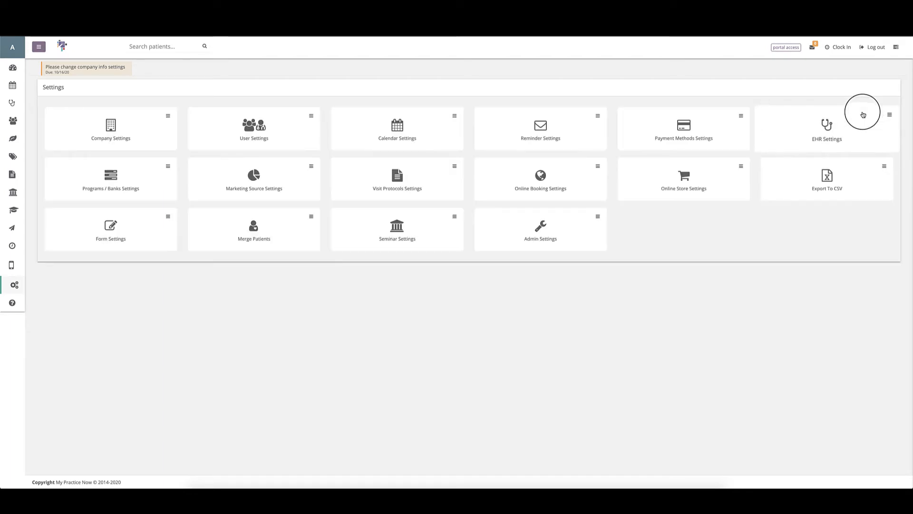
click(689, 138)
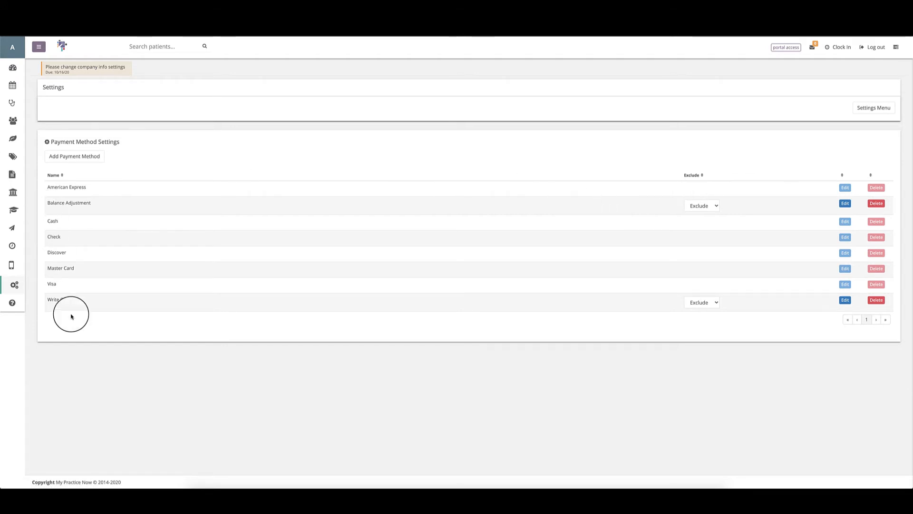
click(75, 158)
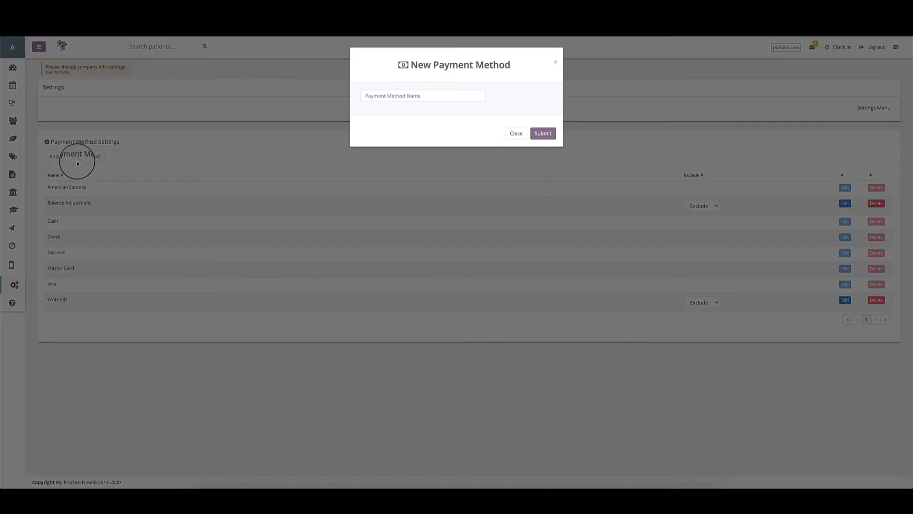
click(379, 98)
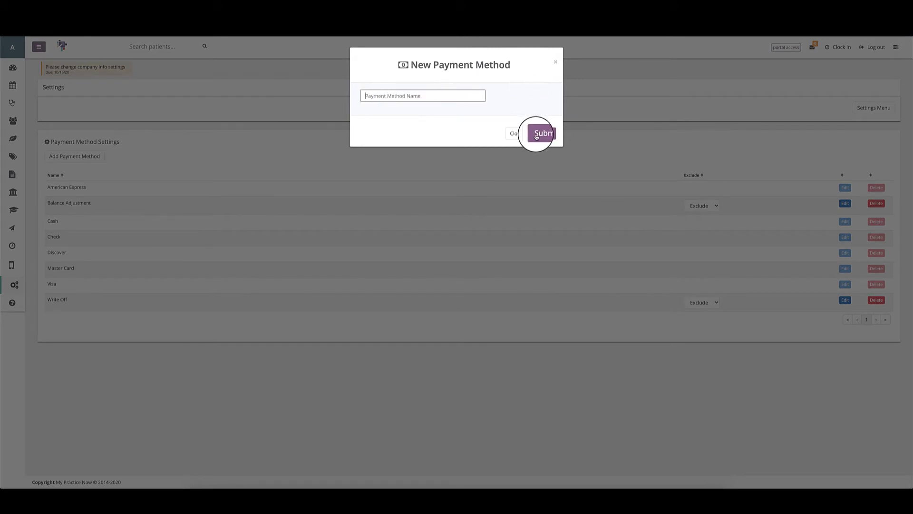
click(555, 62)
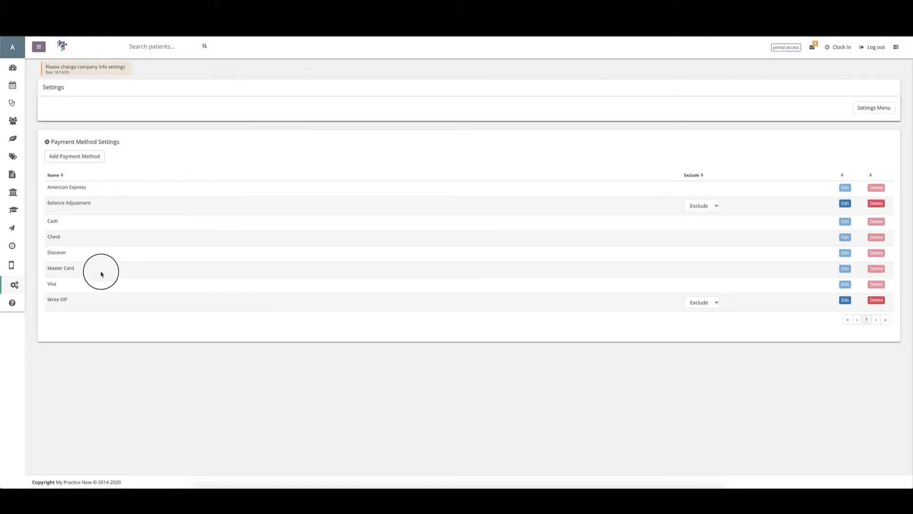
Step: Choose Exclude in the Write Off row's dropdown, after briefly clearing and reapplying it
click(711, 306)
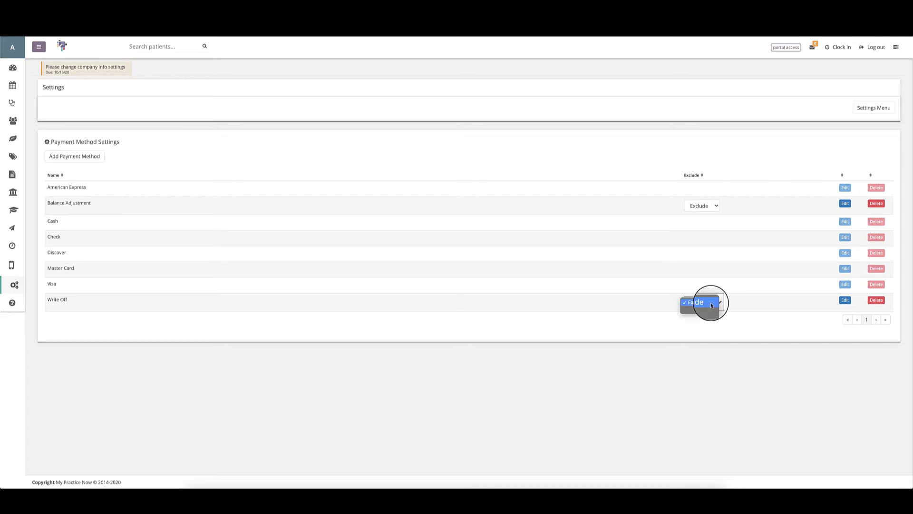
click(712, 305)
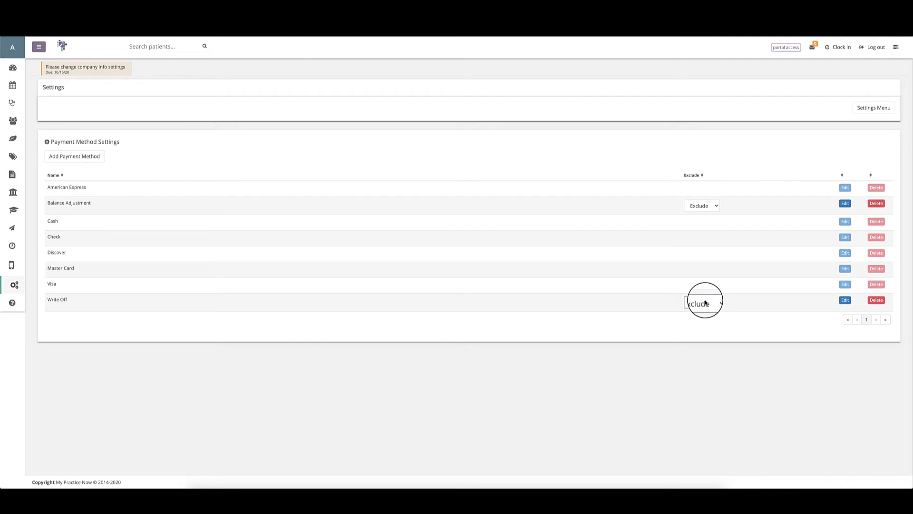
click(705, 302)
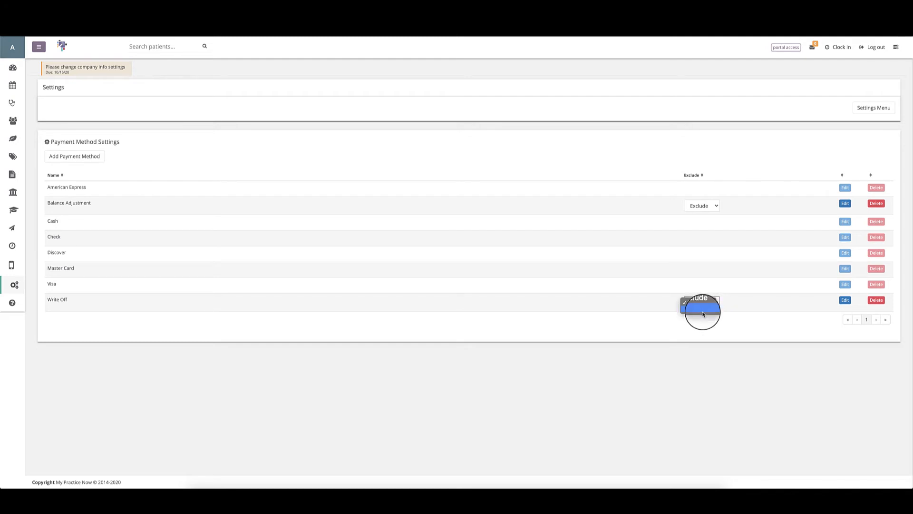
click(703, 313)
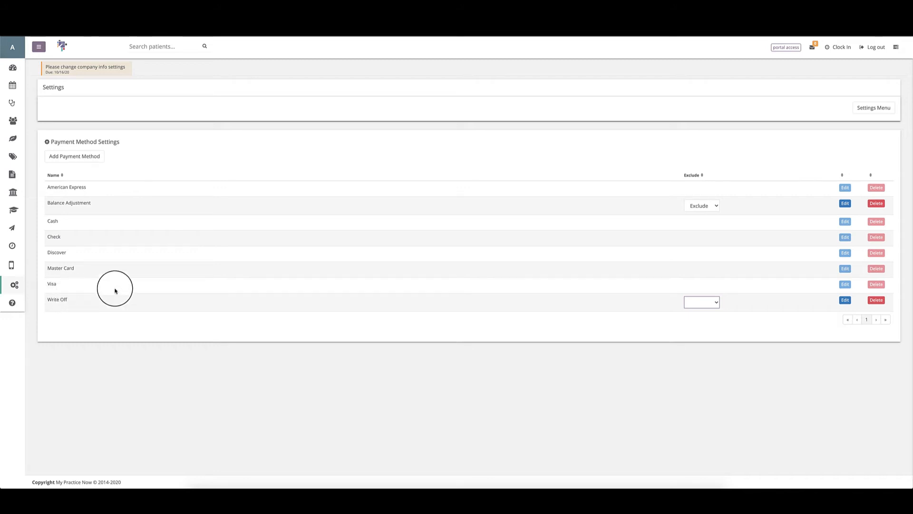
click(694, 302)
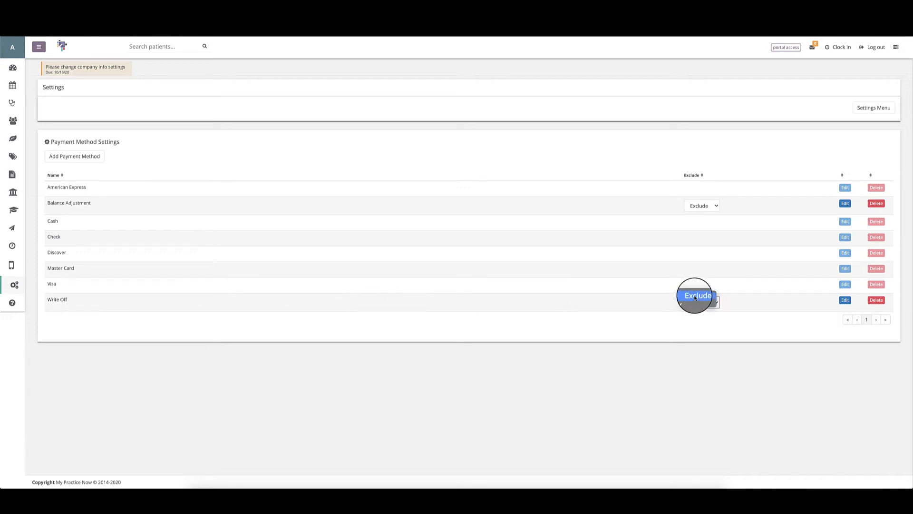
click(695, 297)
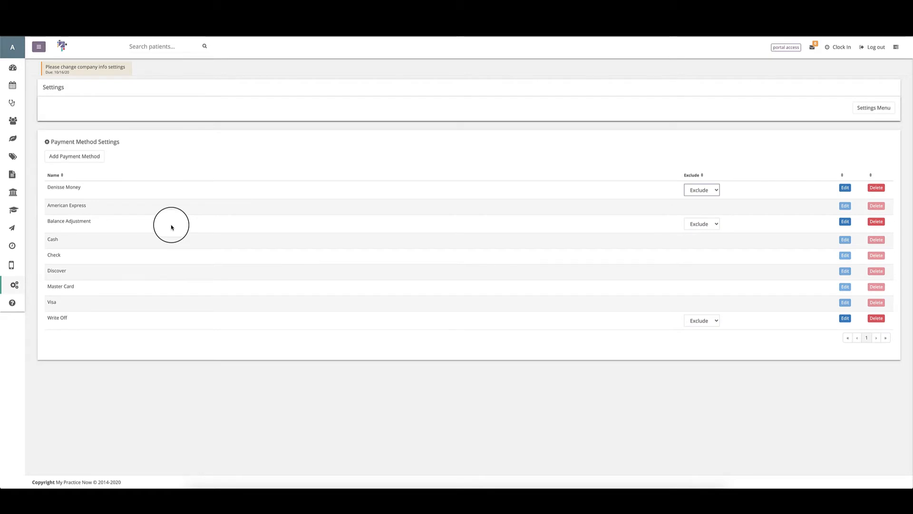
Step: Delete the new custom payment method, confirm with Yes!, and return to the Settings Menu
click(874, 189)
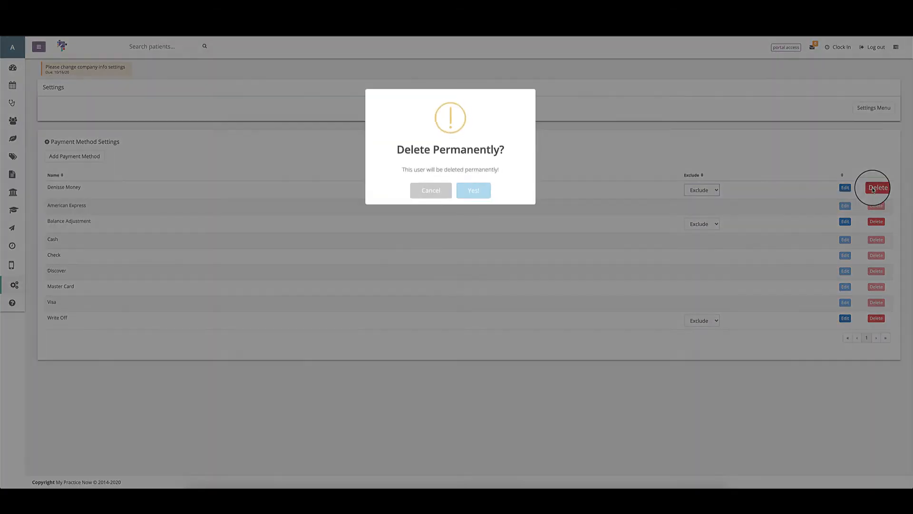
click(468, 191)
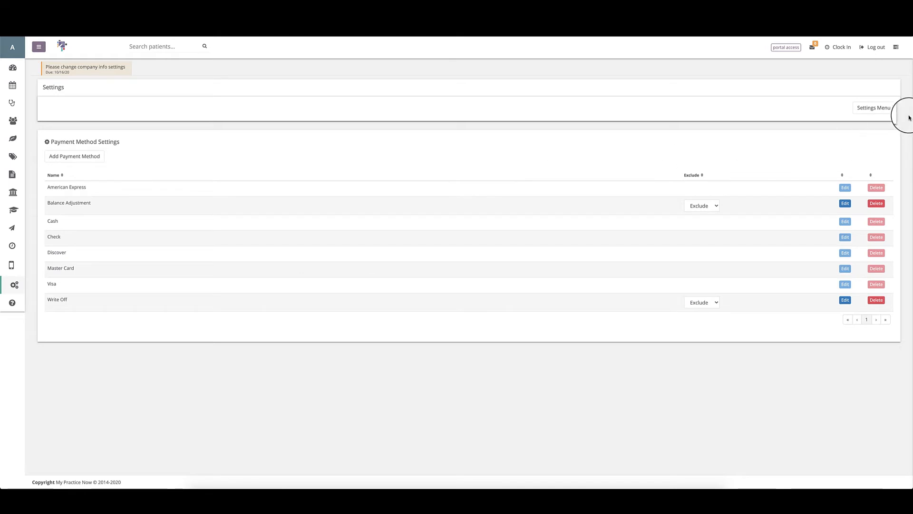
click(874, 109)
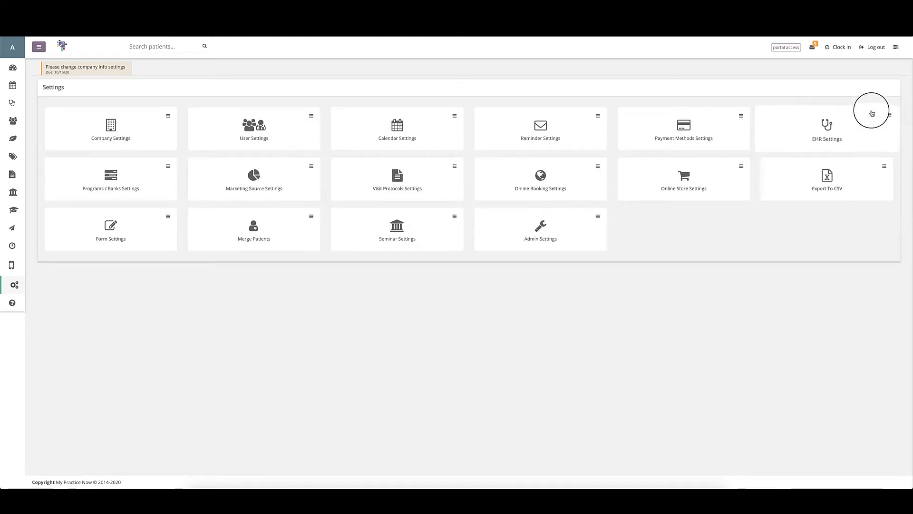
Step: Open EHR Settings from the Settings grid to show the chart templates
click(820, 142)
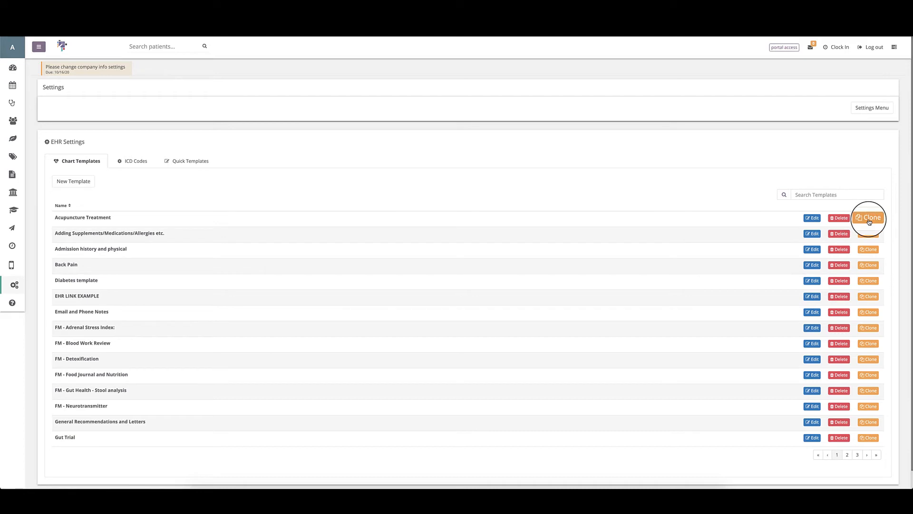
Step: Browse ICD Codes pages 2 and 3 and back to 1, then show Quick Templates
click(132, 161)
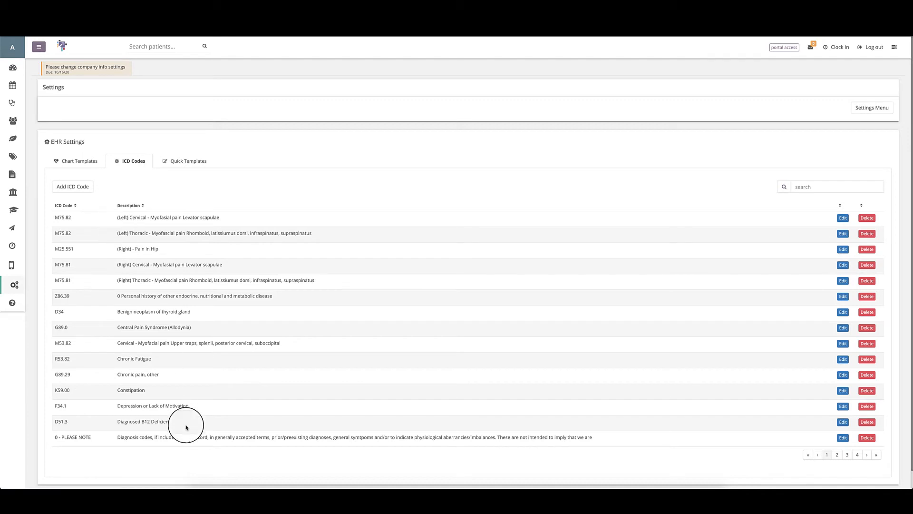
click(837, 460)
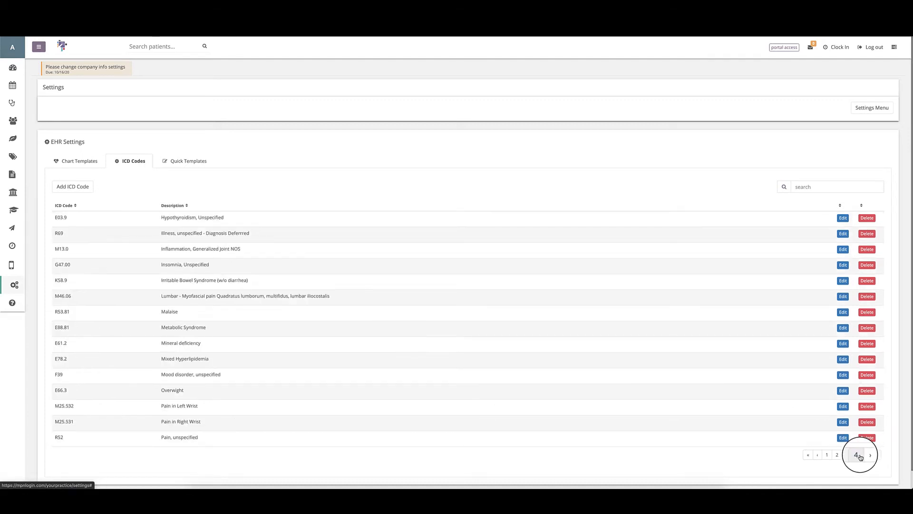
click(847, 455)
click(828, 394)
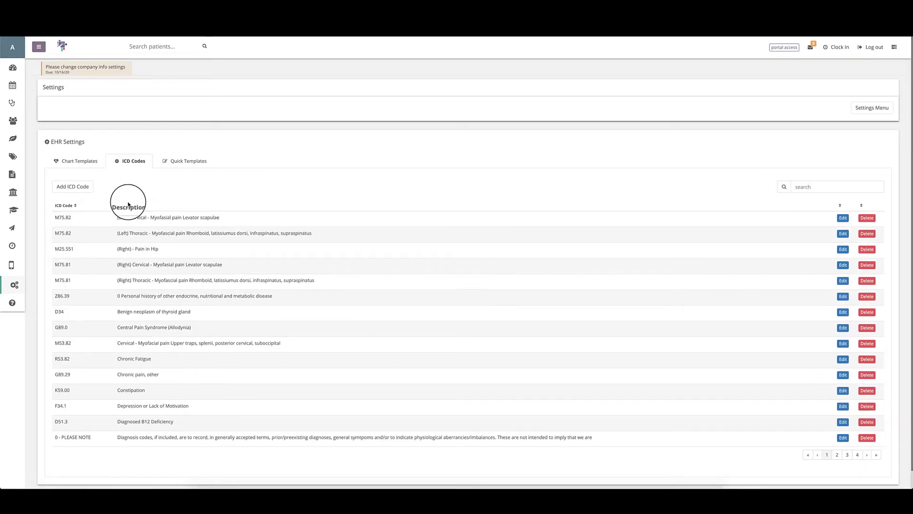
click(188, 167)
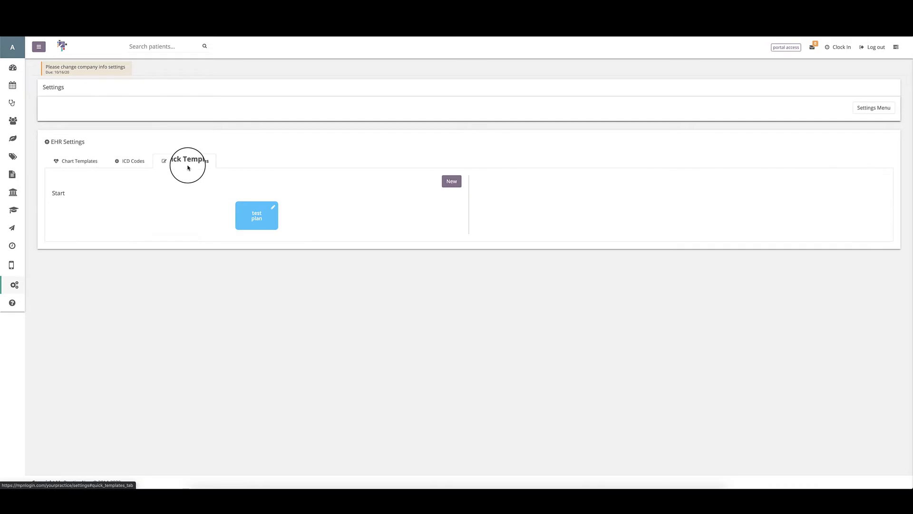
Step: Switch back to the Chart Templates tab in EHR Settings
click(75, 164)
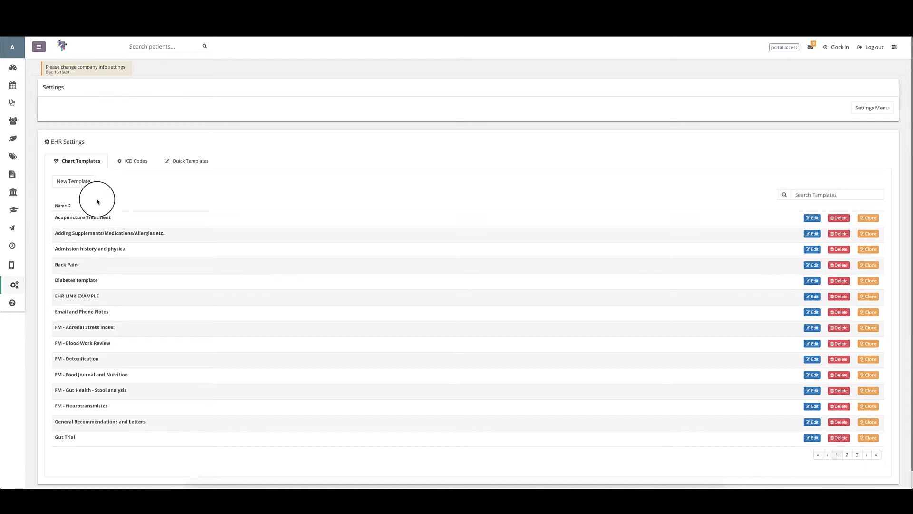
Step: Create a new chart template and enter 'Diabetes Template' as its name
click(68, 185)
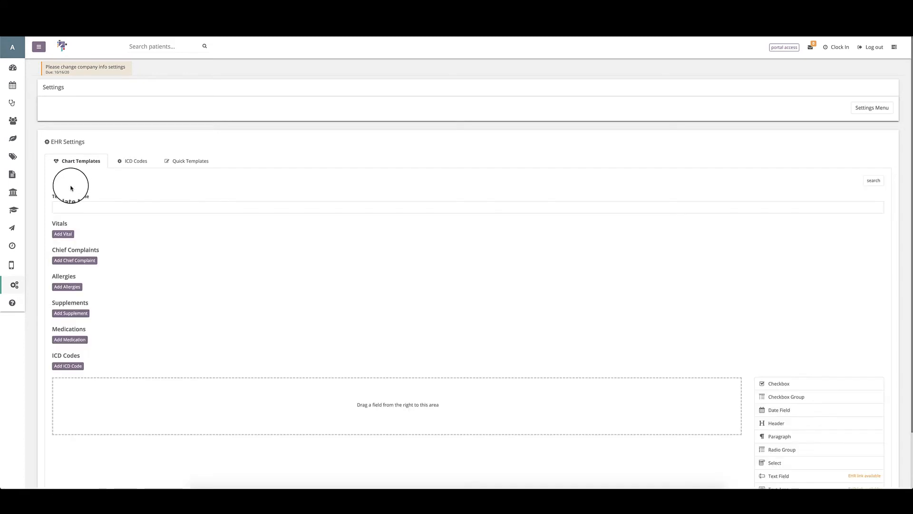
click(64, 206)
scroll(64, 205, down, 1)
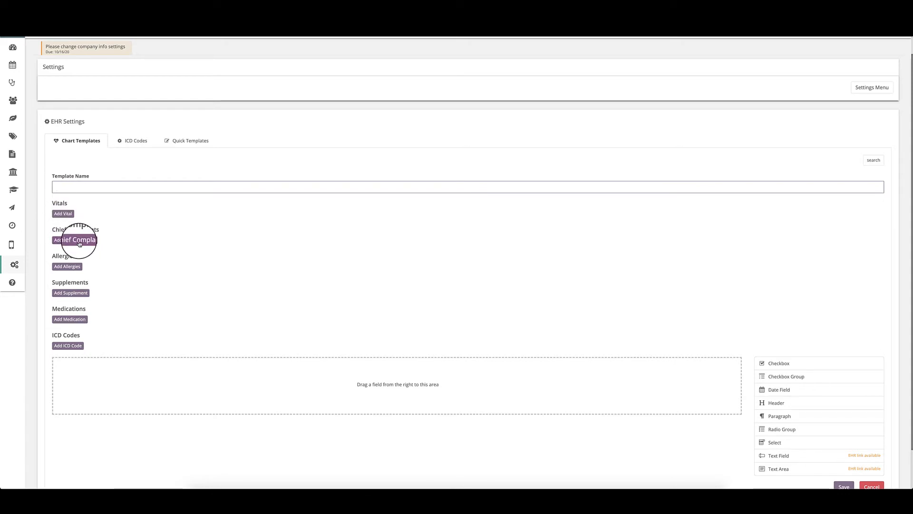
click(61, 190)
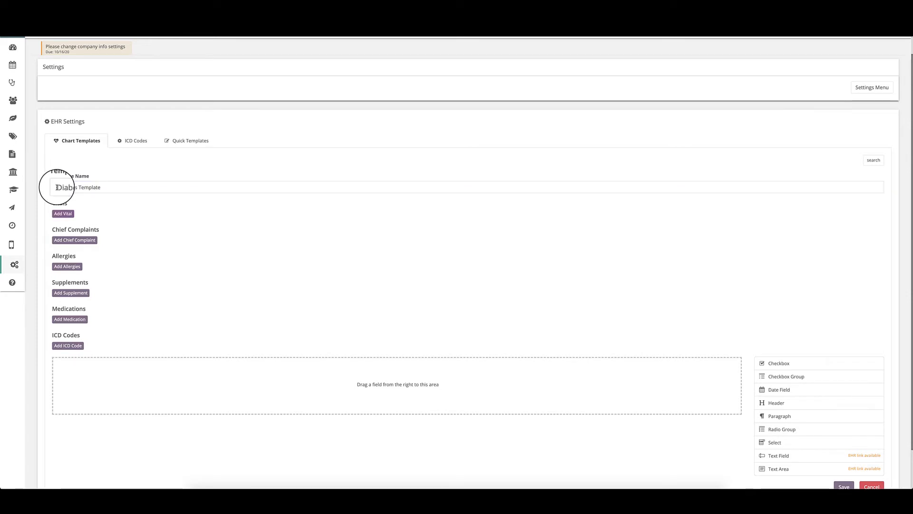
click(64, 186)
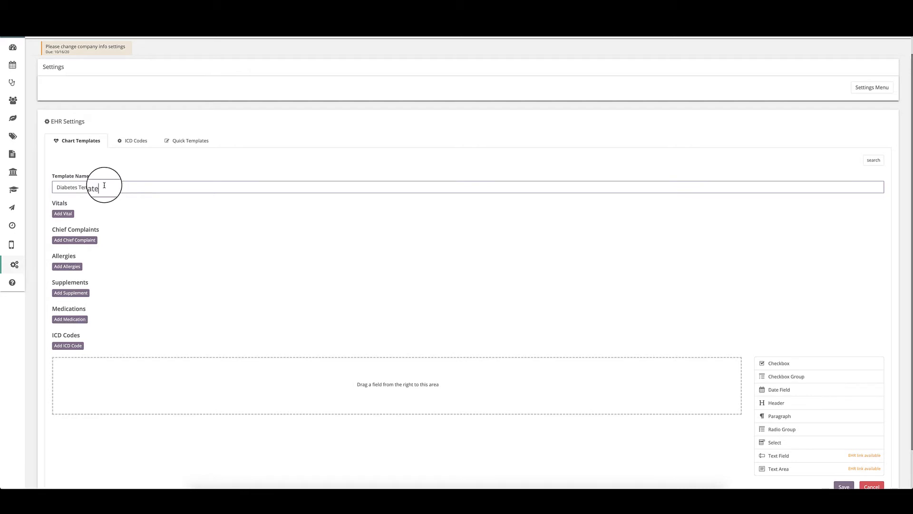
Step: Add four vitals, label them Weight and Height, and remove the two extras
click(62, 211)
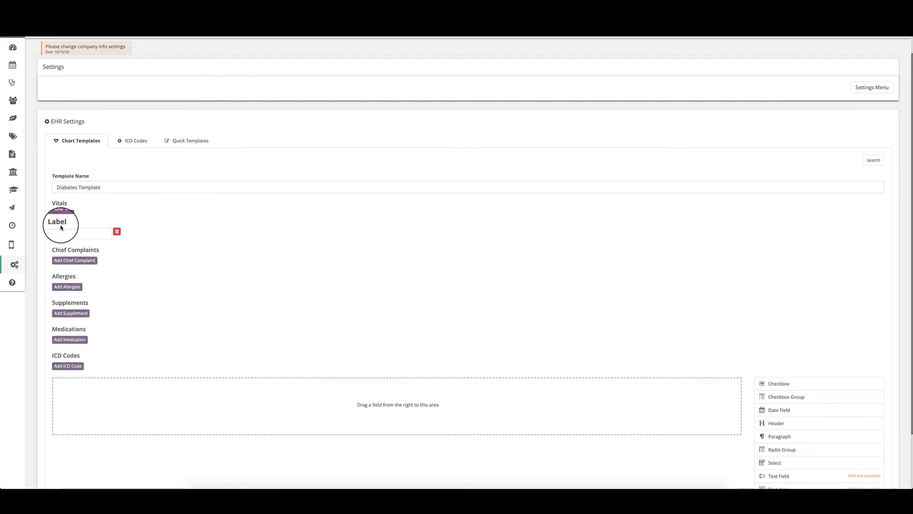
click(61, 214)
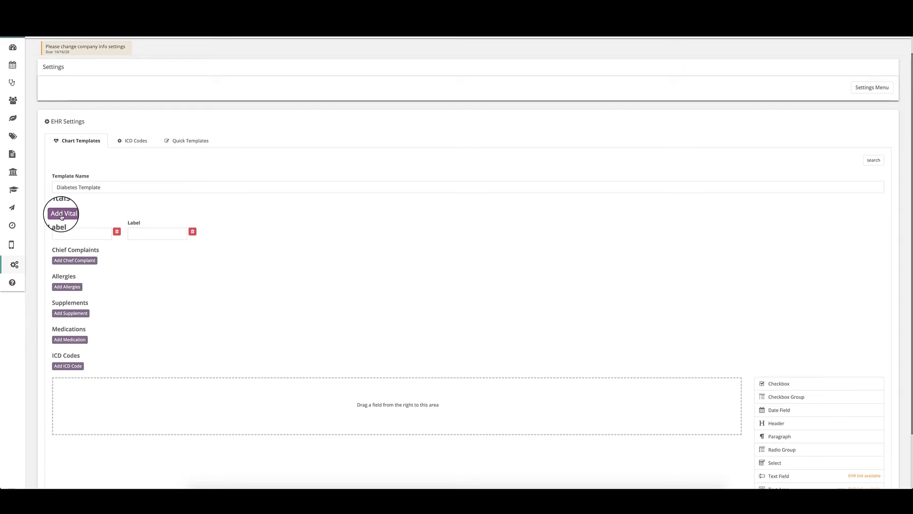
click(62, 215)
click(61, 216)
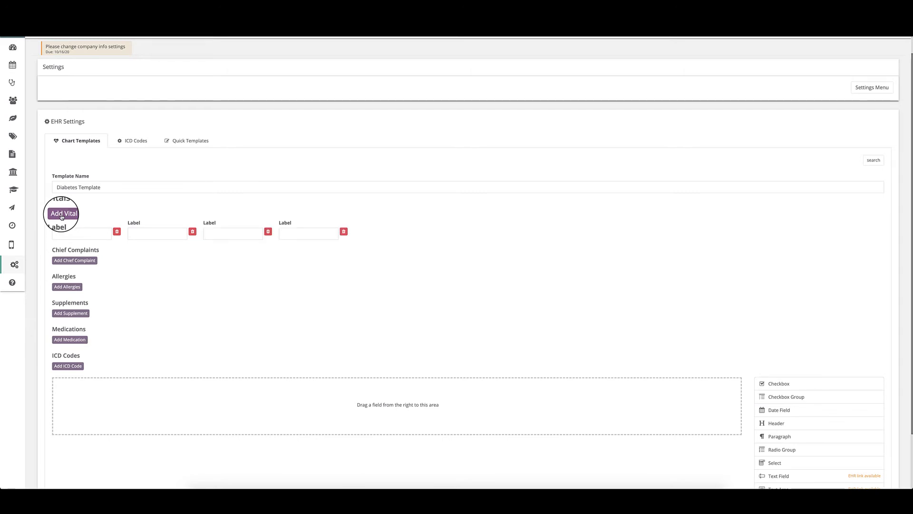
click(55, 226)
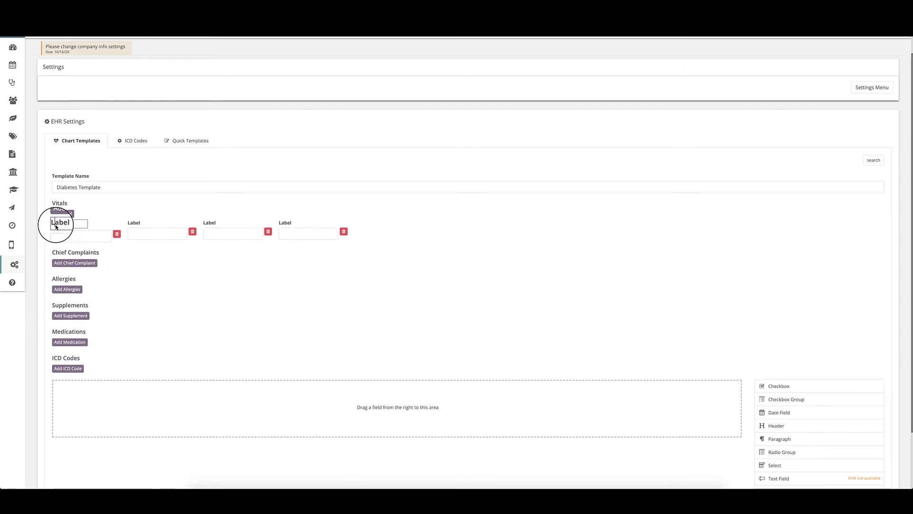
double_click(51, 224)
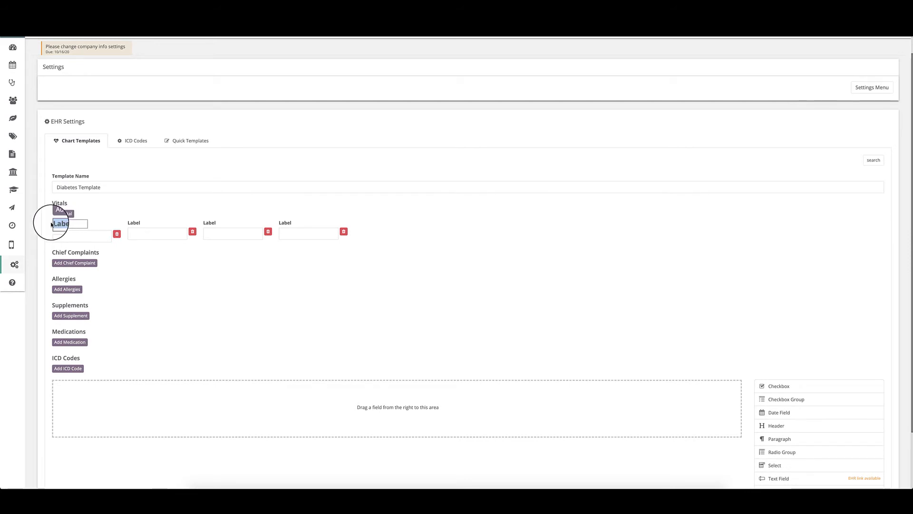
text(Weight)
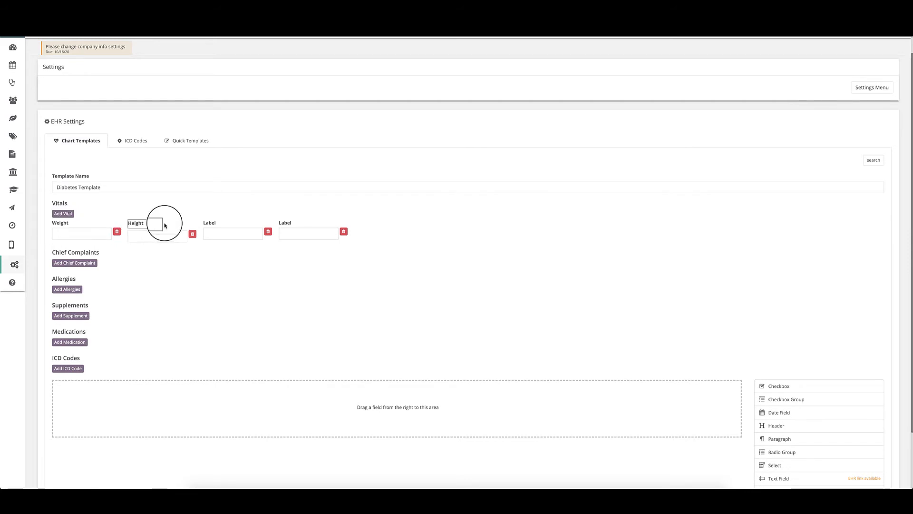
click(209, 226)
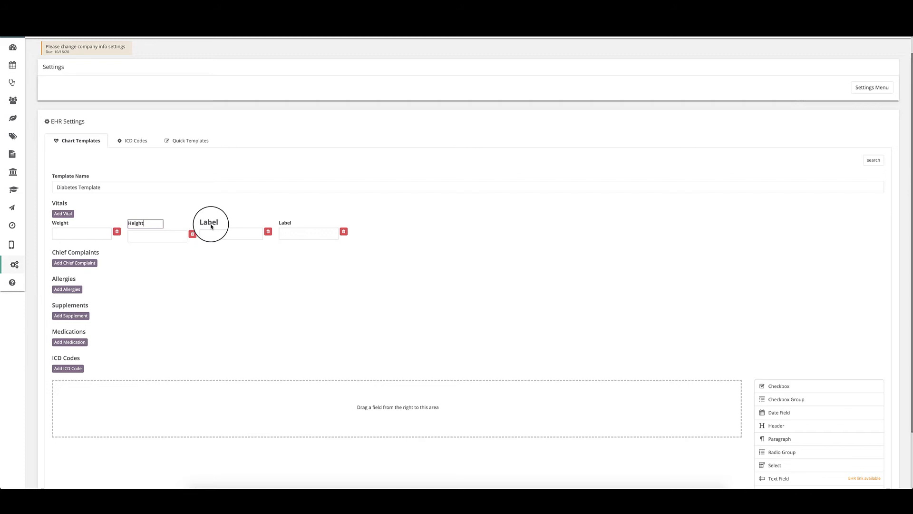
click(269, 234)
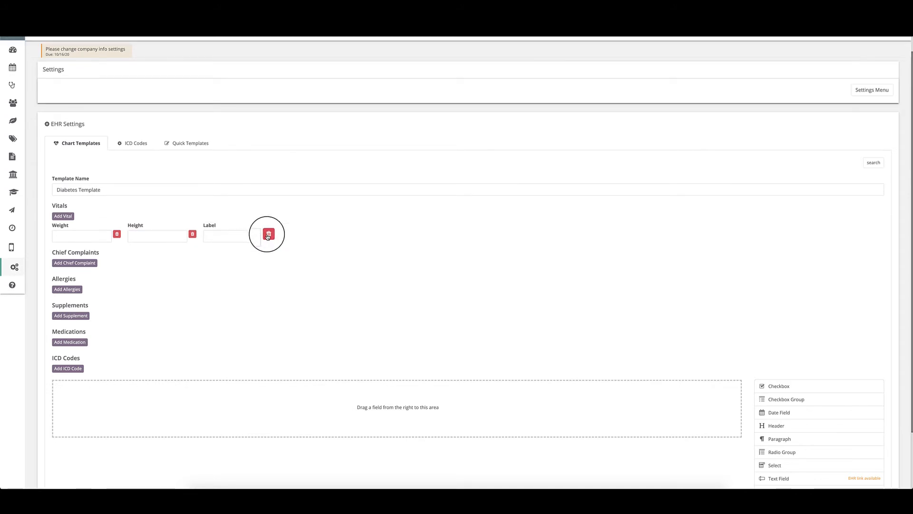
click(269, 234)
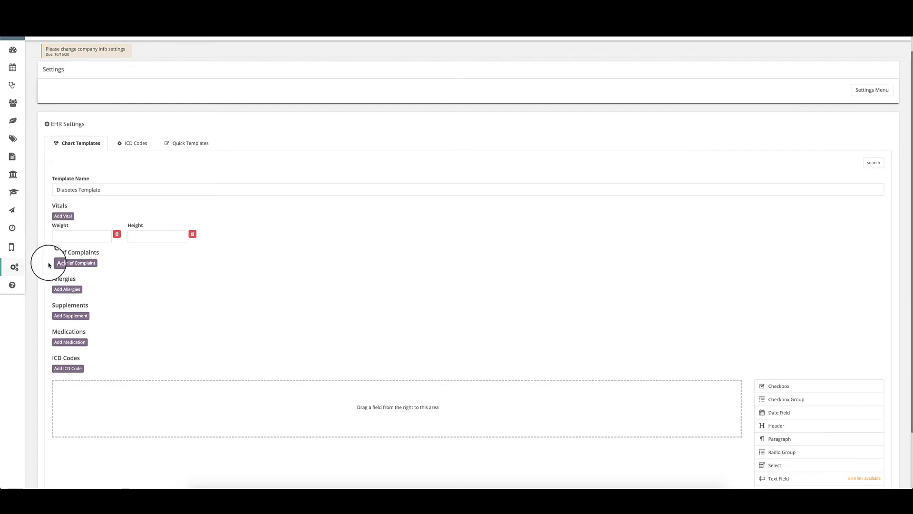
Step: Add a Chief Complaint field, then add and remove a medication entry
click(63, 263)
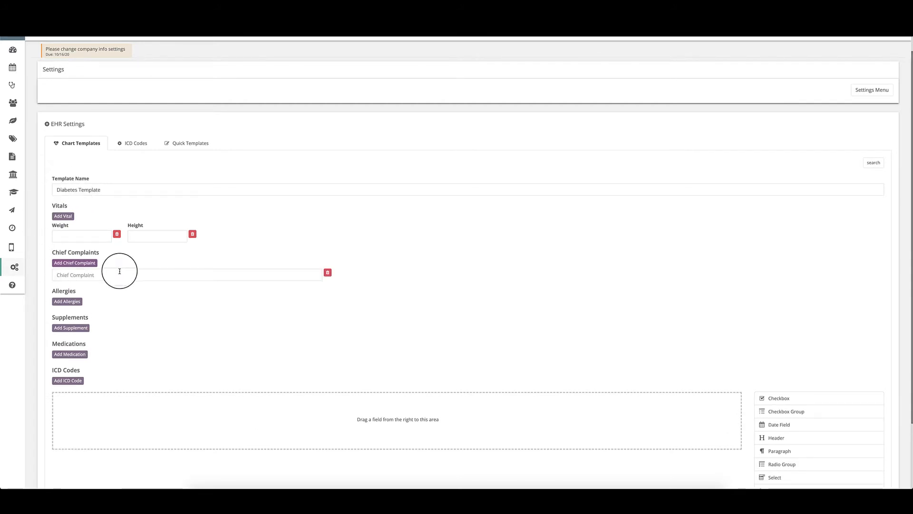
click(67, 354)
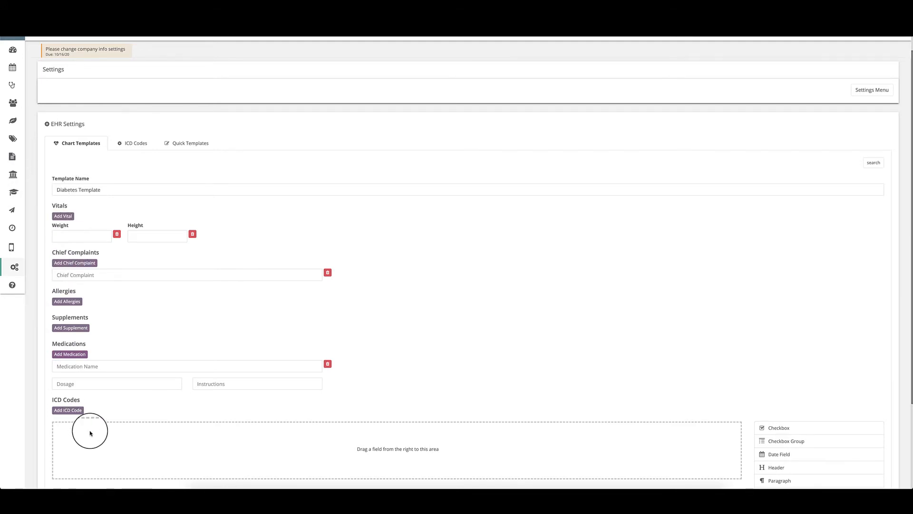
click(328, 365)
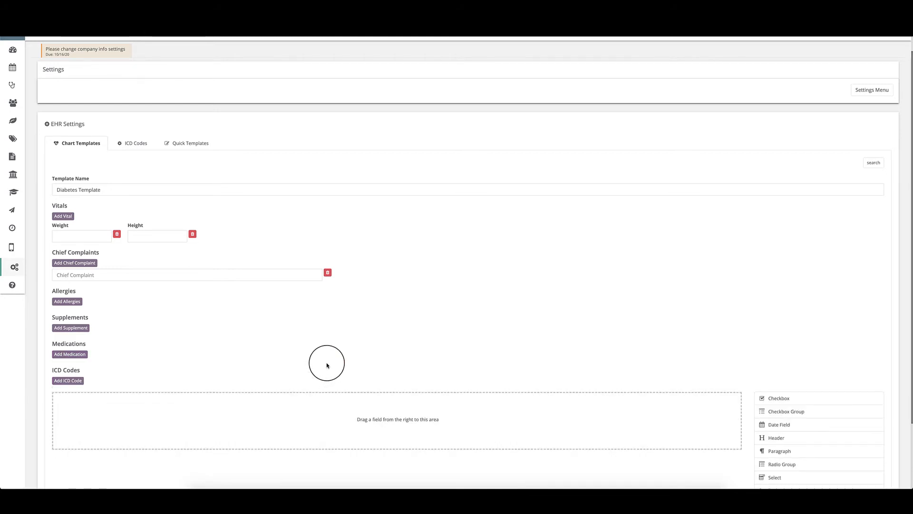
Step: Add a medication row, step through its fields, then remove it and the Chief Complaint
click(70, 354)
click(64, 364)
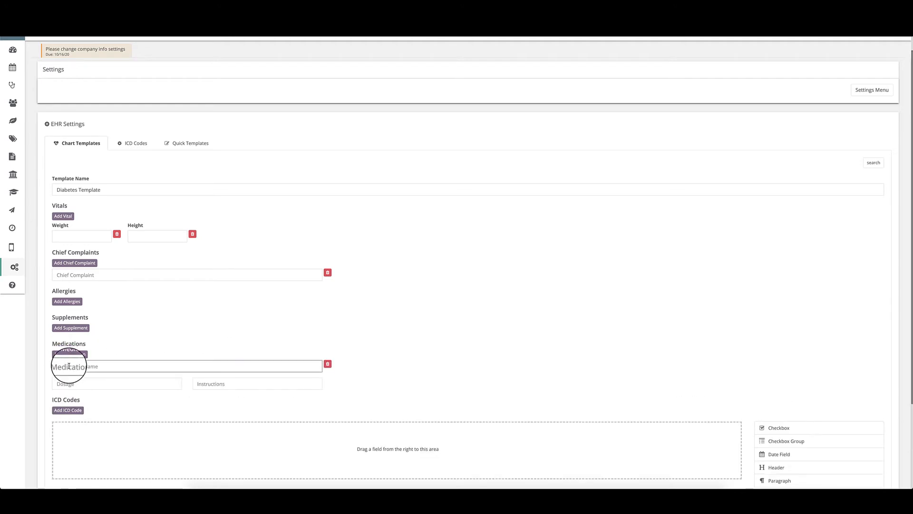
click(97, 384)
click(221, 384)
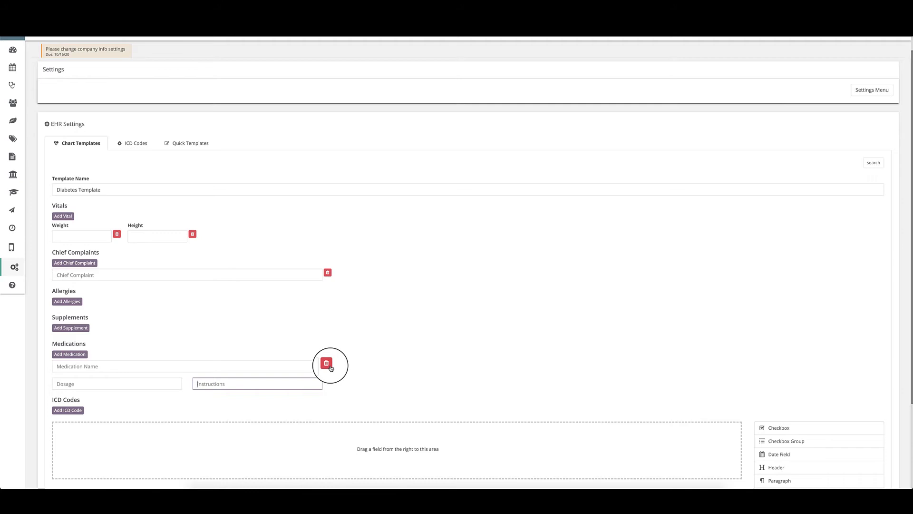
click(330, 367)
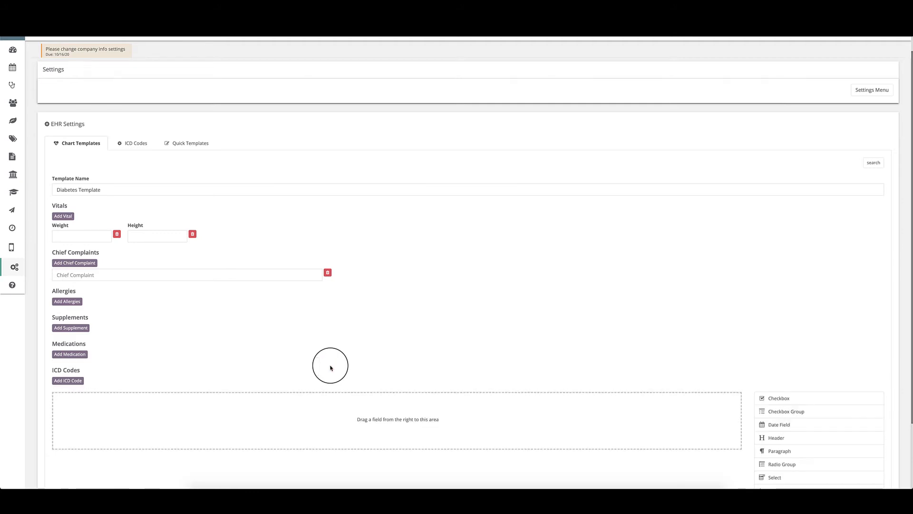
click(327, 272)
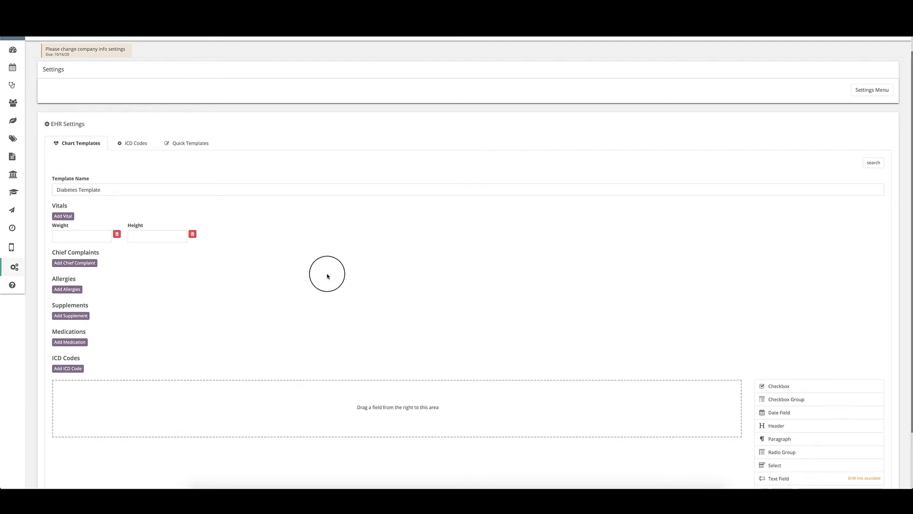
Step: Add a Vitamin D supplement, remove it, then delete the Weight and Height vitals
click(76, 317)
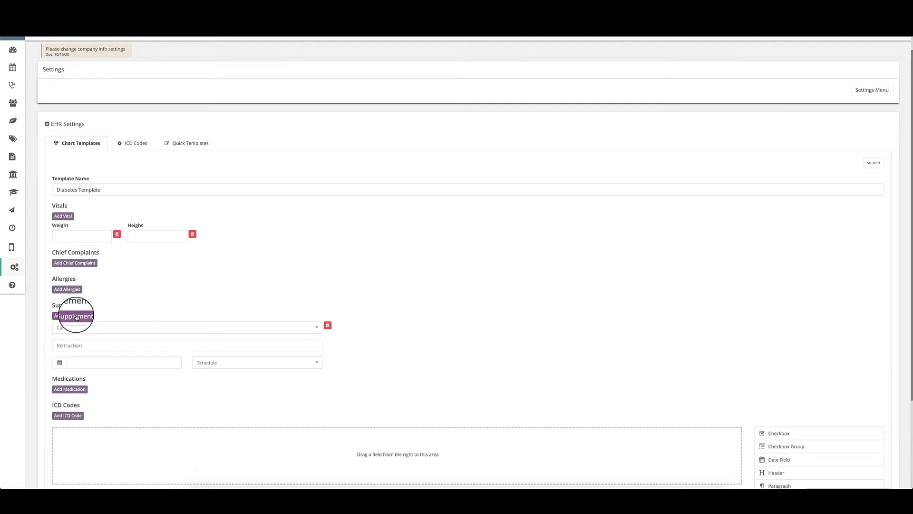
click(76, 327)
click(90, 396)
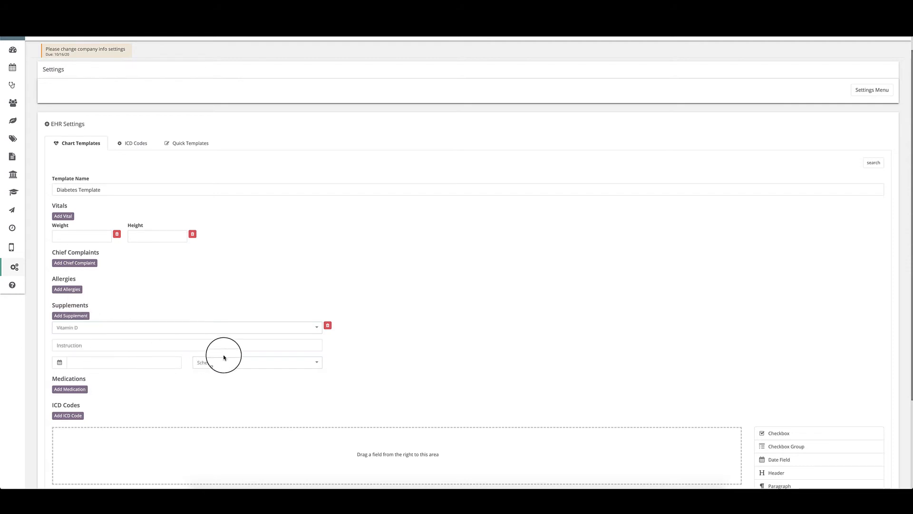
click(328, 327)
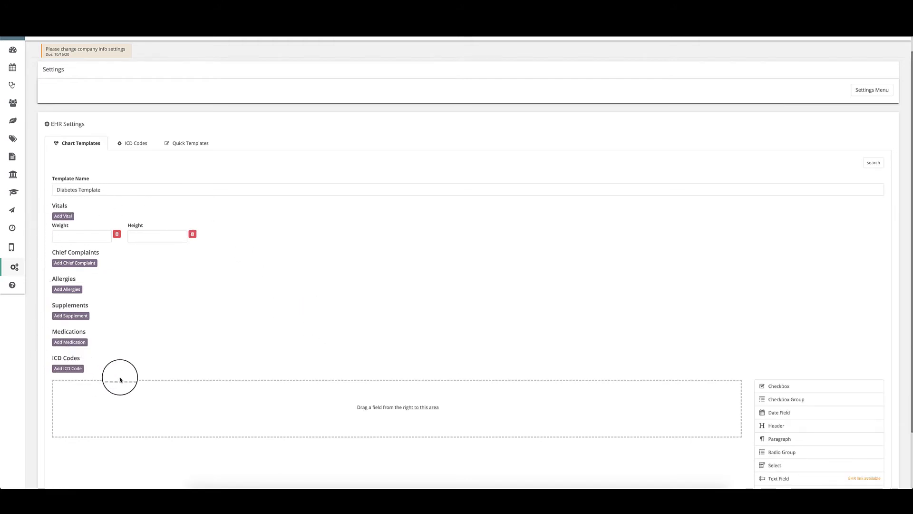
click(120, 236)
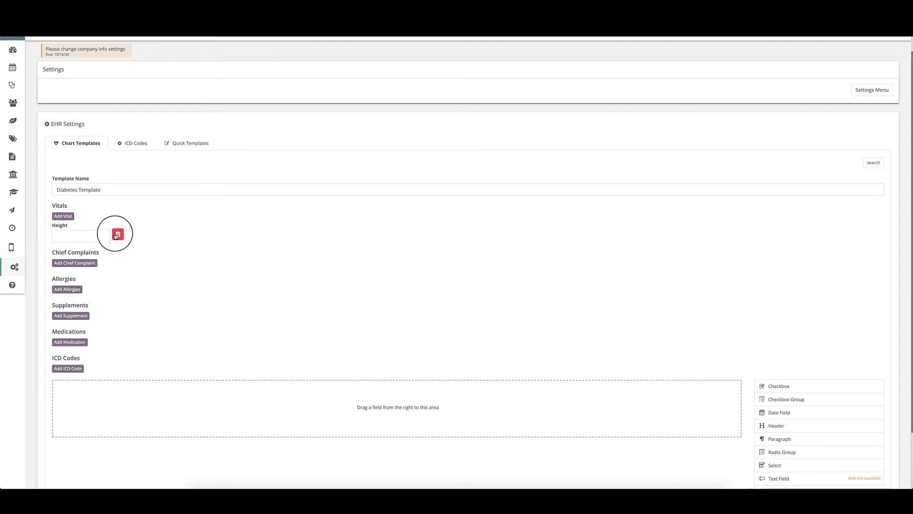
click(119, 235)
Step: Add a Checkbox, two Checkbox Groups and a Header, moving the Header above the Checkbox
scroll(105, 340, down, 2)
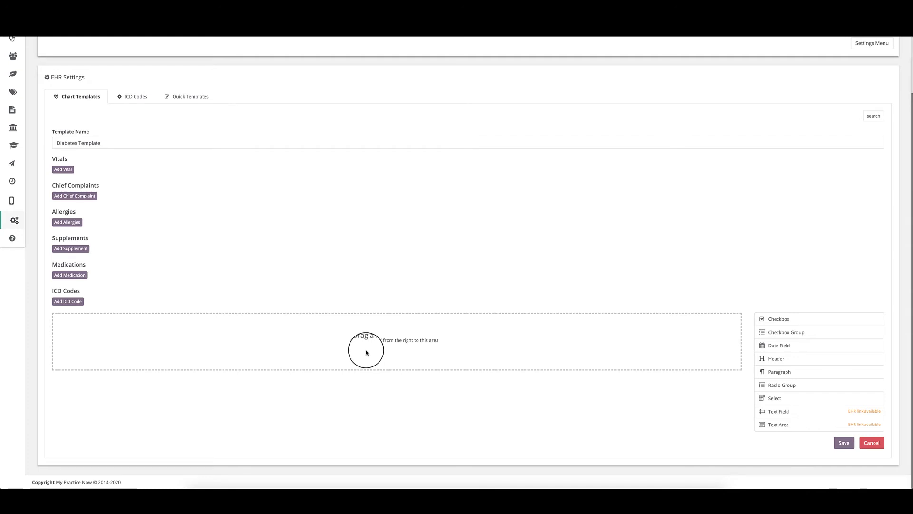
click(776, 320)
double_click(776, 332)
scroll(644, 344, down, 1)
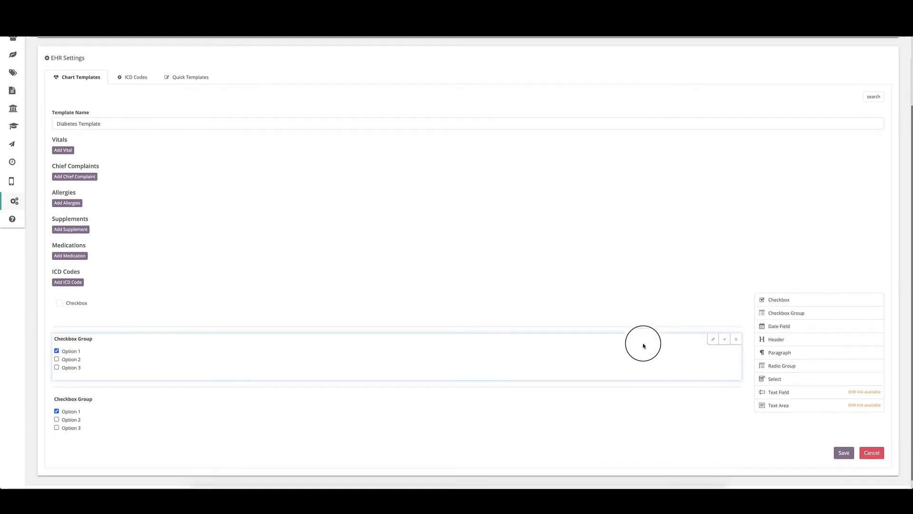
drag(775, 345, 509, 329)
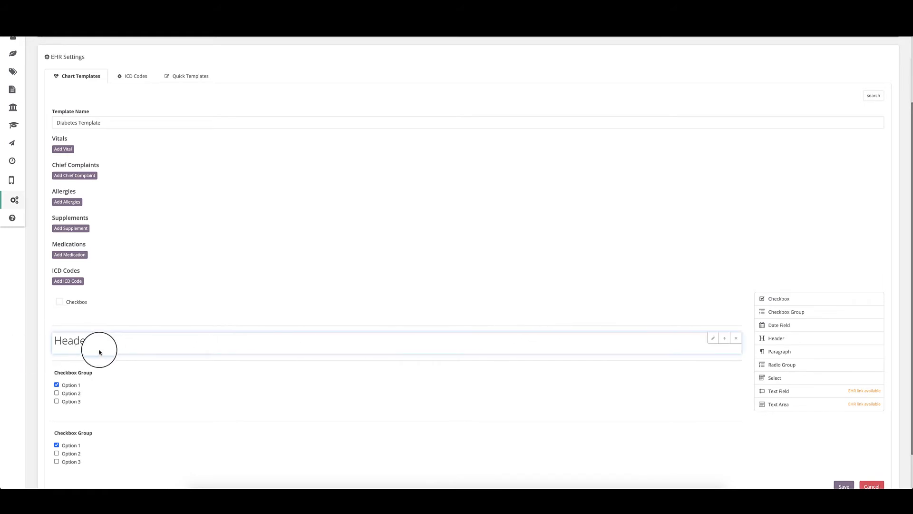
drag(92, 339, 90, 302)
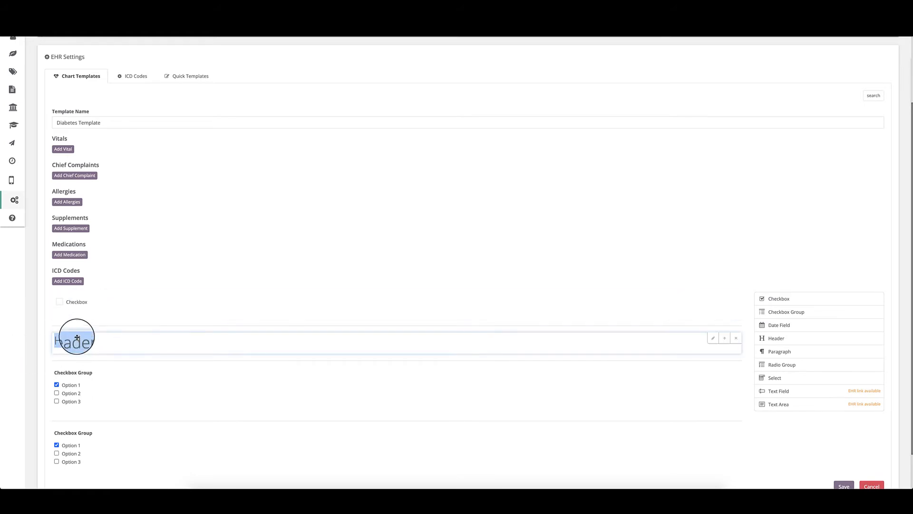
drag(78, 332, 626, 297)
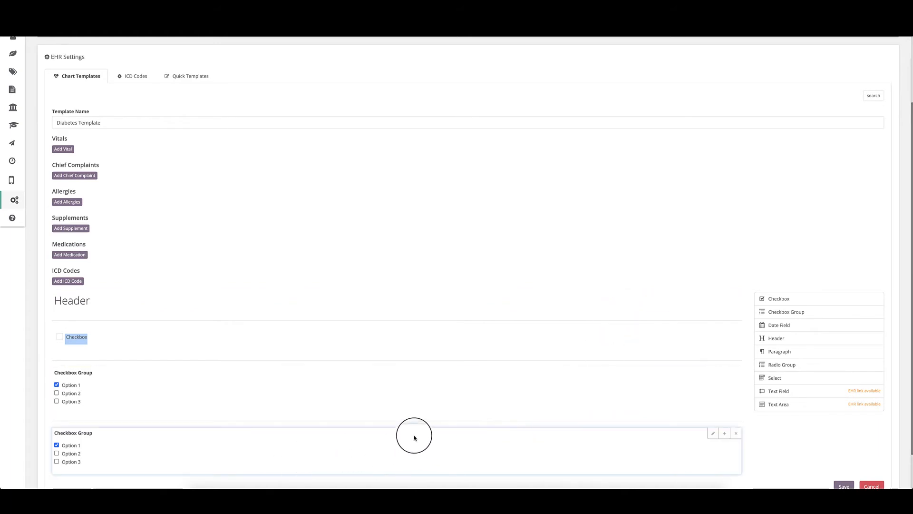
drag(413, 434, 390, 407)
drag(756, 359, 760, 362)
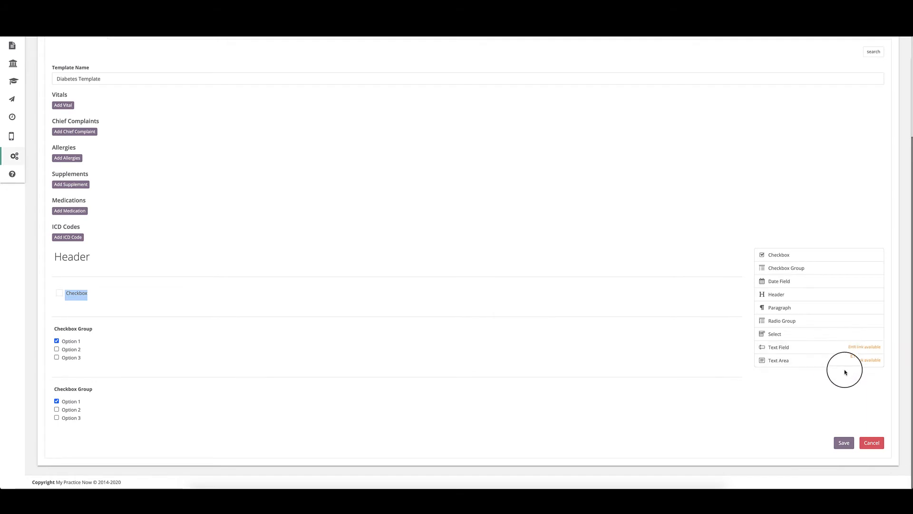
Step: Add a Text Area labelled 'Medical History' below the Checkbox and make it required
drag(828, 366, 770, 361)
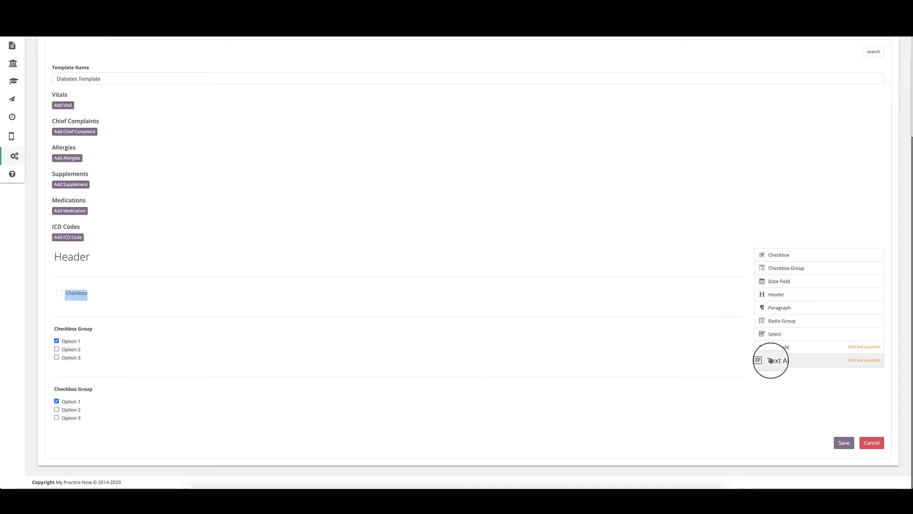
drag(770, 361, 584, 324)
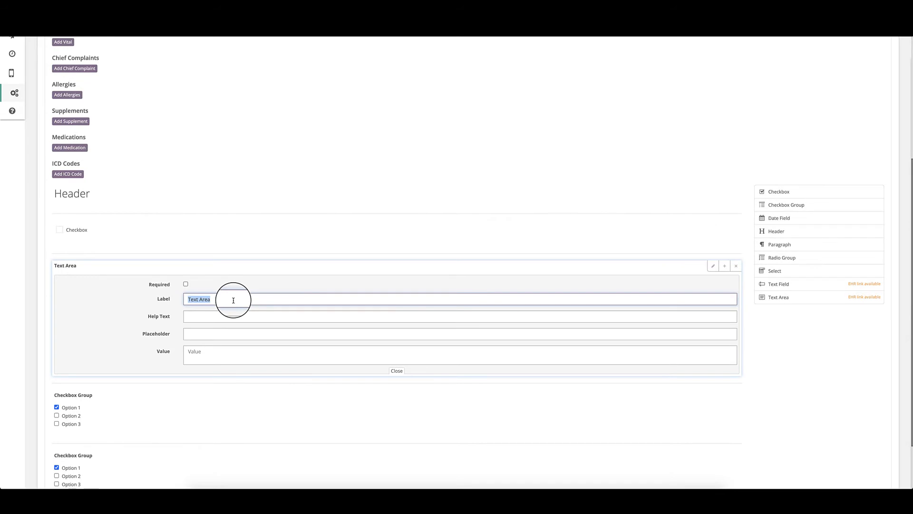
text(Medical History)
key(Tab)
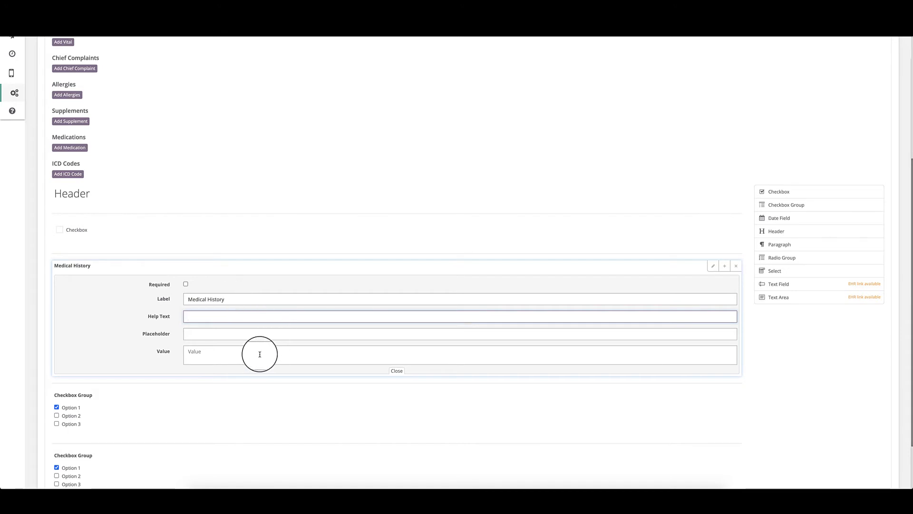
click(185, 284)
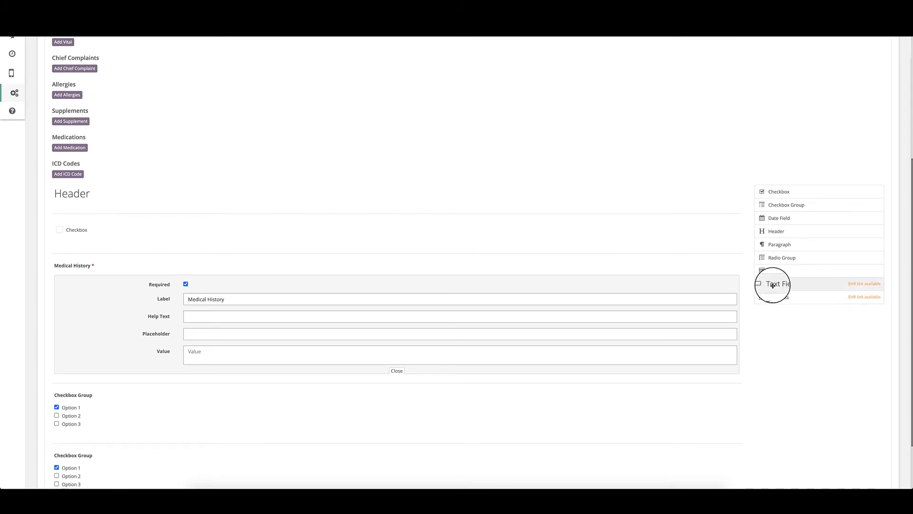
Step: Add a second Text Area above Medical History and mark it required, reviewing its fields
drag(772, 297, 575, 264)
click(501, 221)
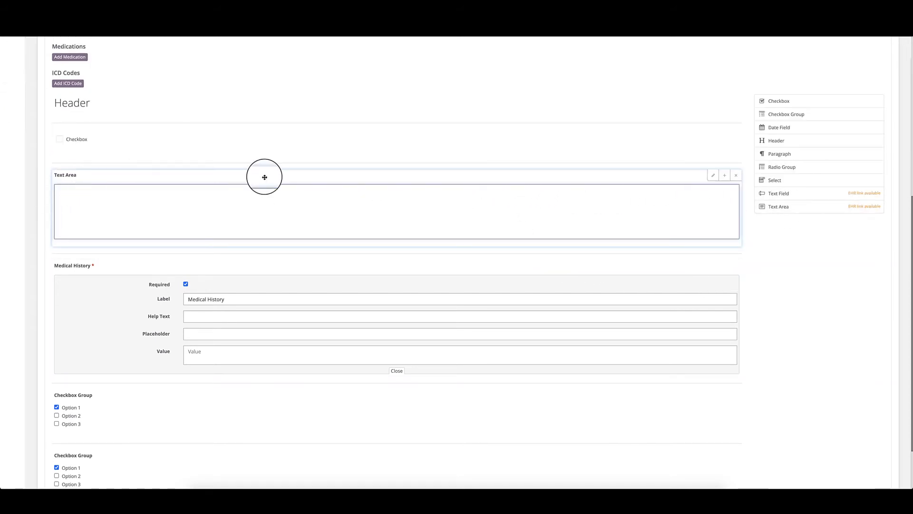
click(713, 175)
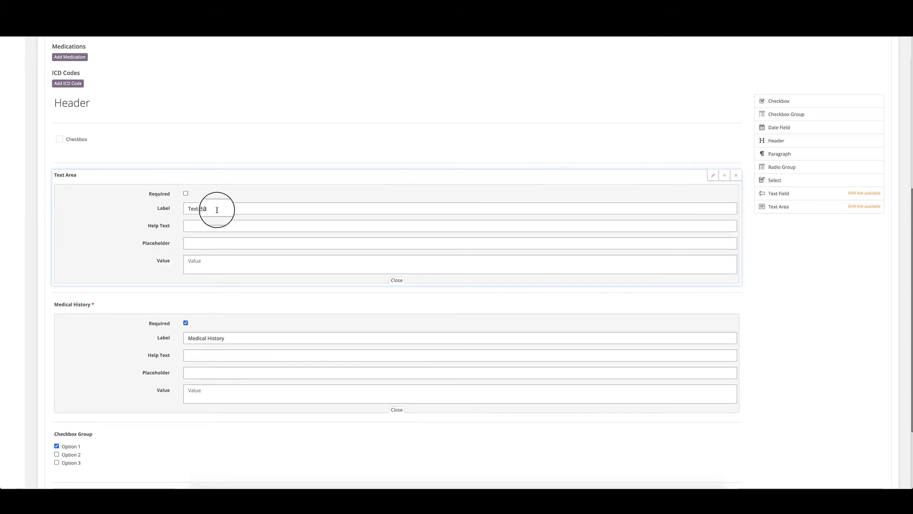
triple_click(217, 209)
click(185, 194)
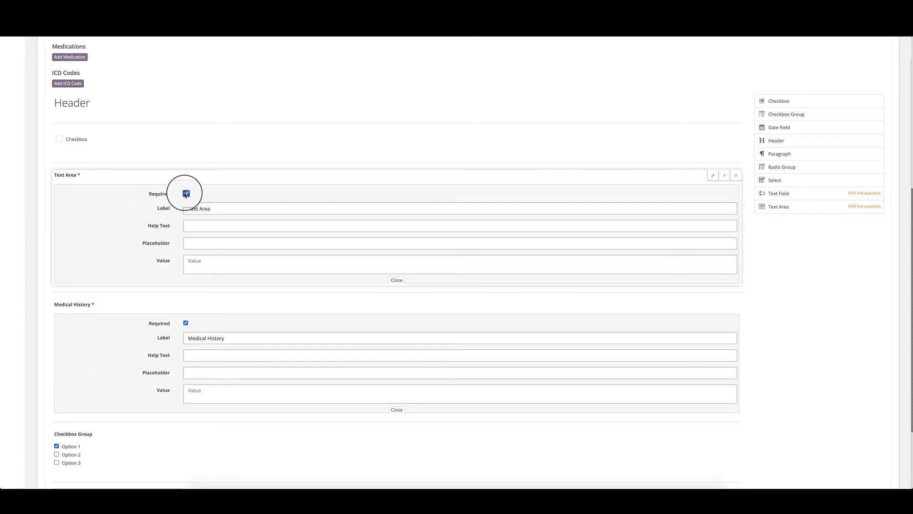
click(193, 226)
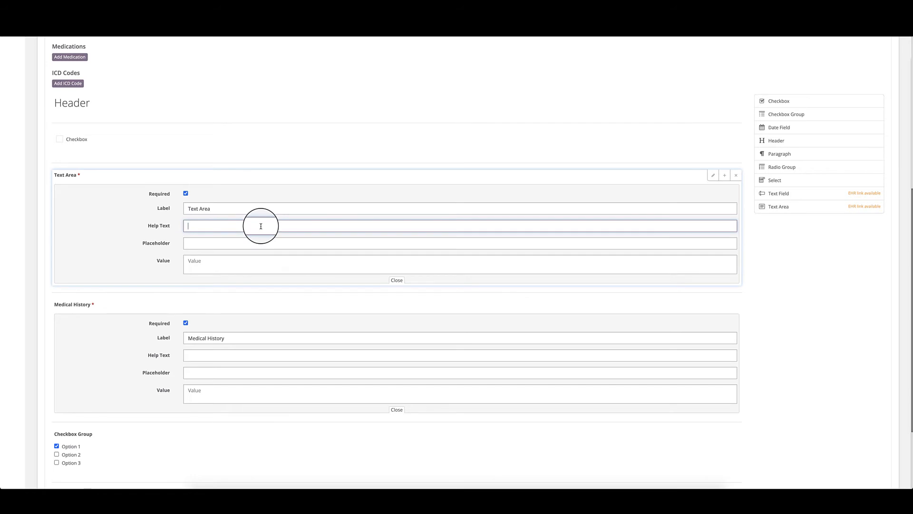
click(204, 243)
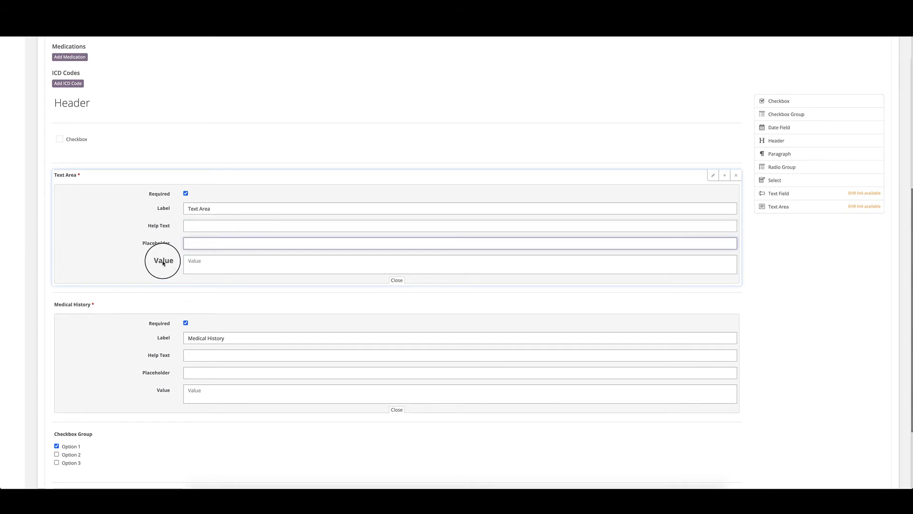
click(236, 267)
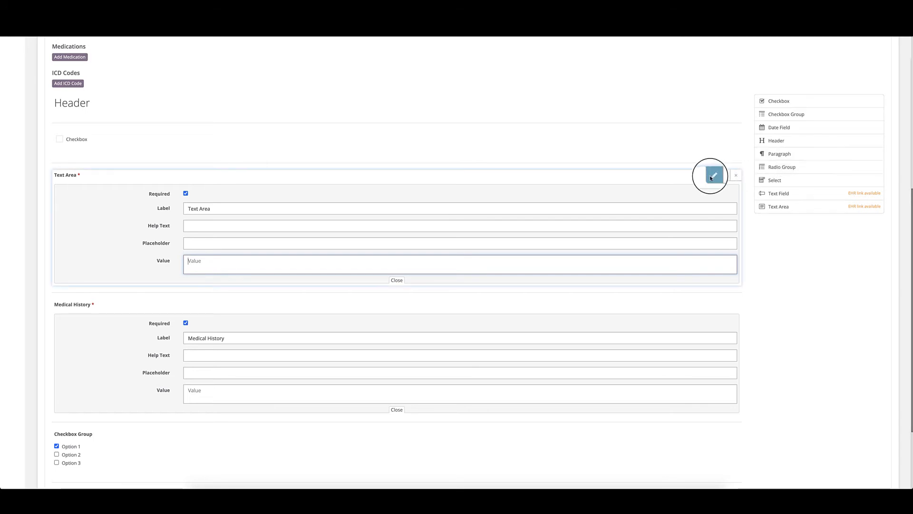
Step: Delete the extra Text Area and the Checkbox, then save the Diabetes template
click(736, 176)
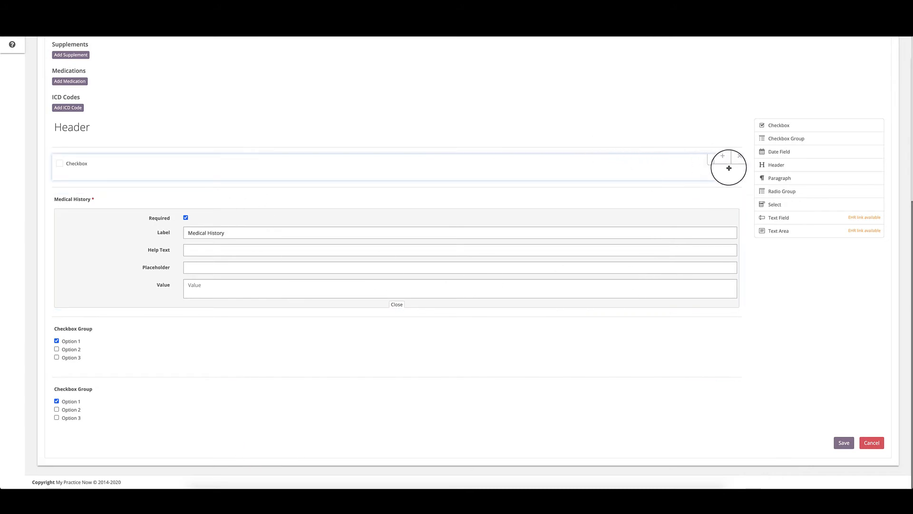
click(736, 164)
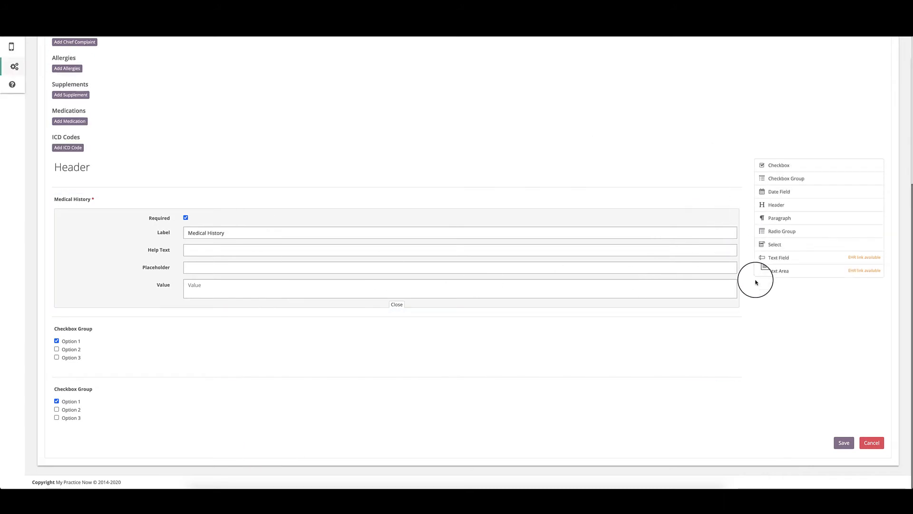
click(844, 443)
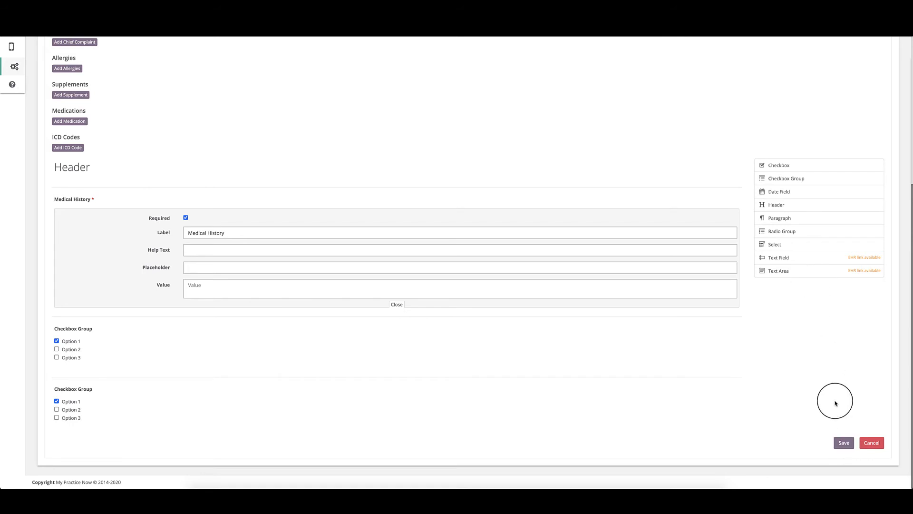
click(871, 443)
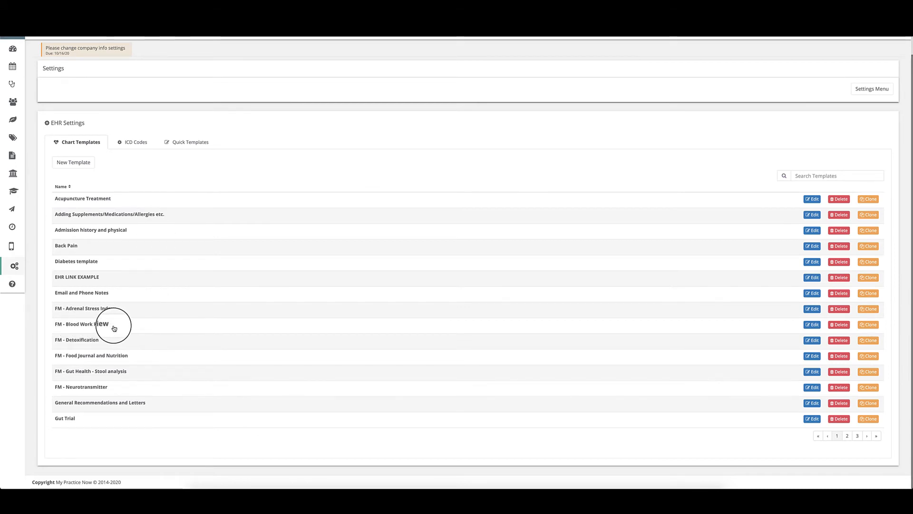
click(813, 325)
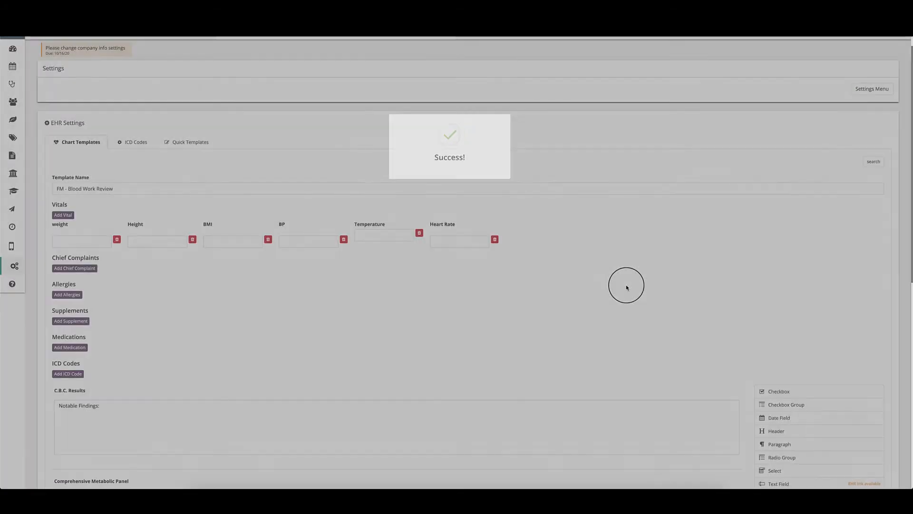
scroll(626, 285, down, 3)
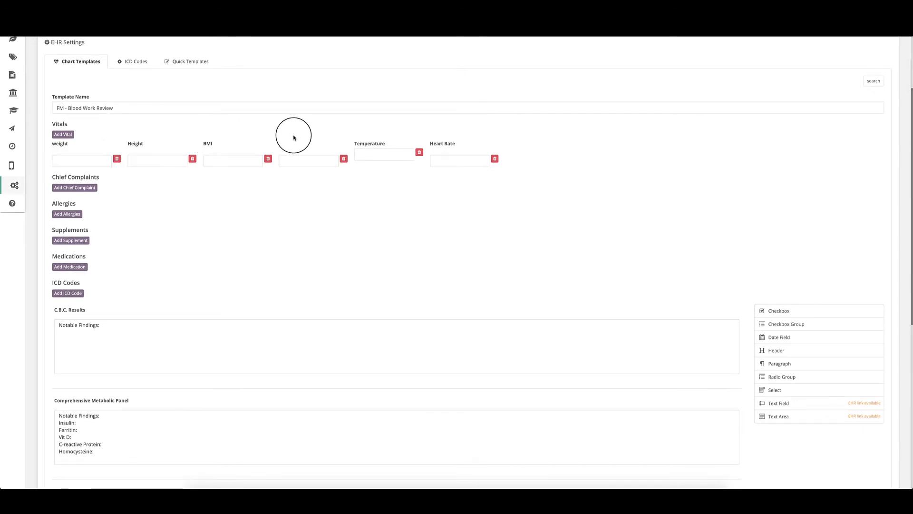
scroll(473, 153, down, 2)
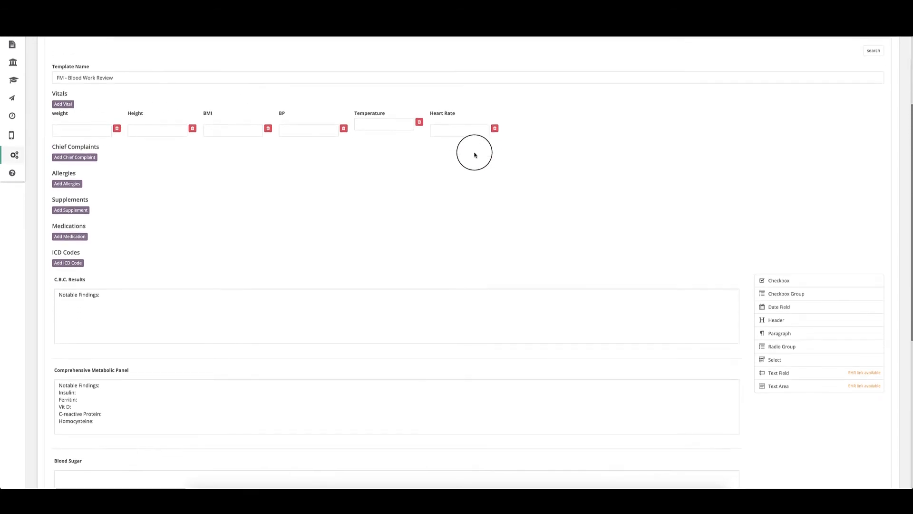
scroll(474, 155, down, 1)
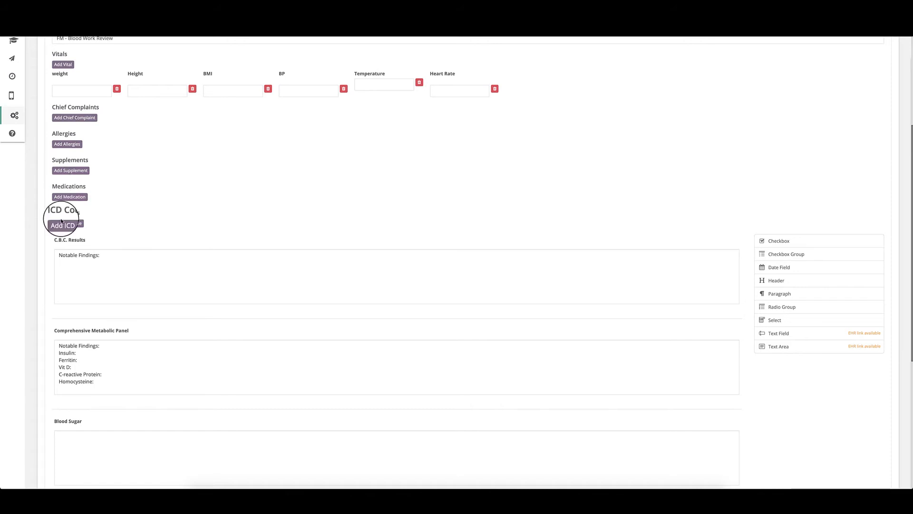
scroll(68, 231, down, 3)
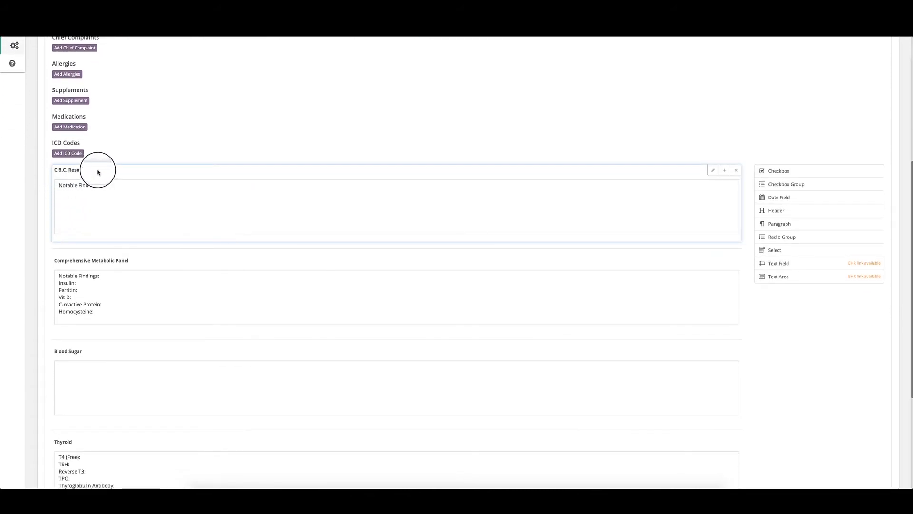
click(110, 183)
scroll(127, 195, down, 2)
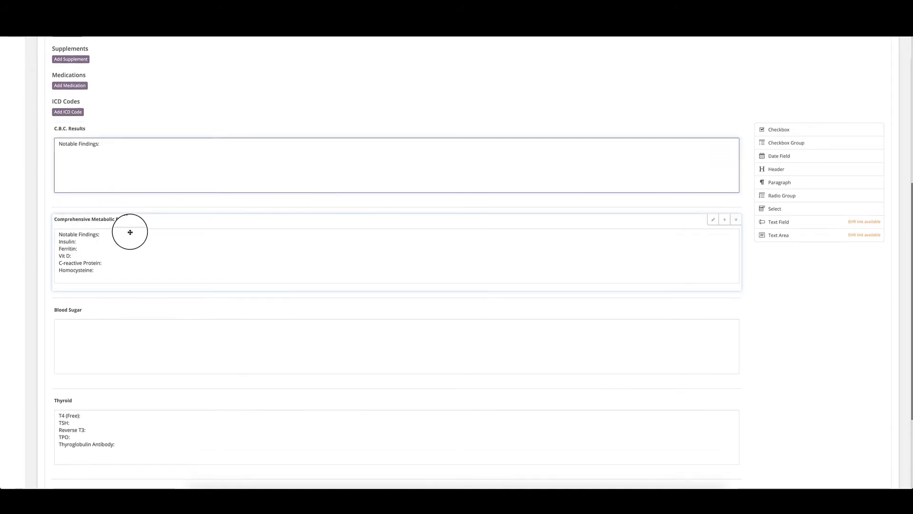
scroll(106, 247, down, 3)
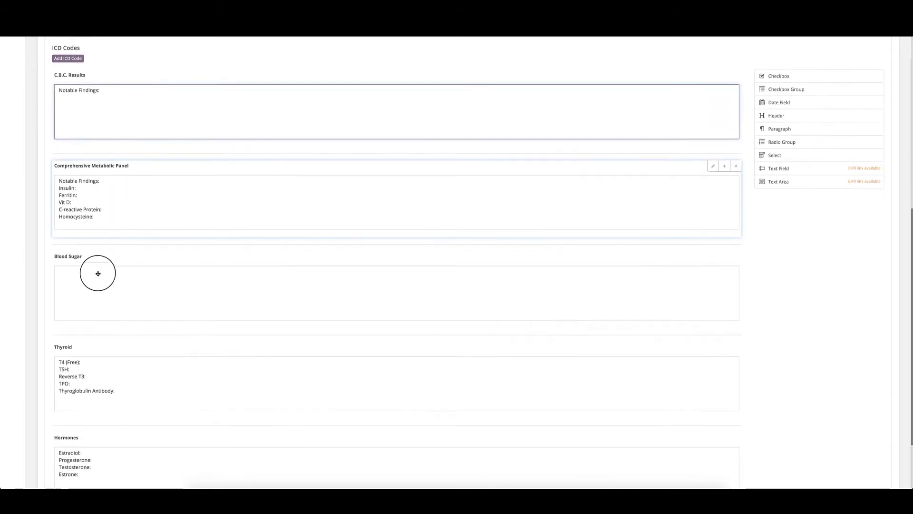
scroll(96, 287, down, 2)
scroll(536, 237, up, 6)
scroll(536, 236, down, 6)
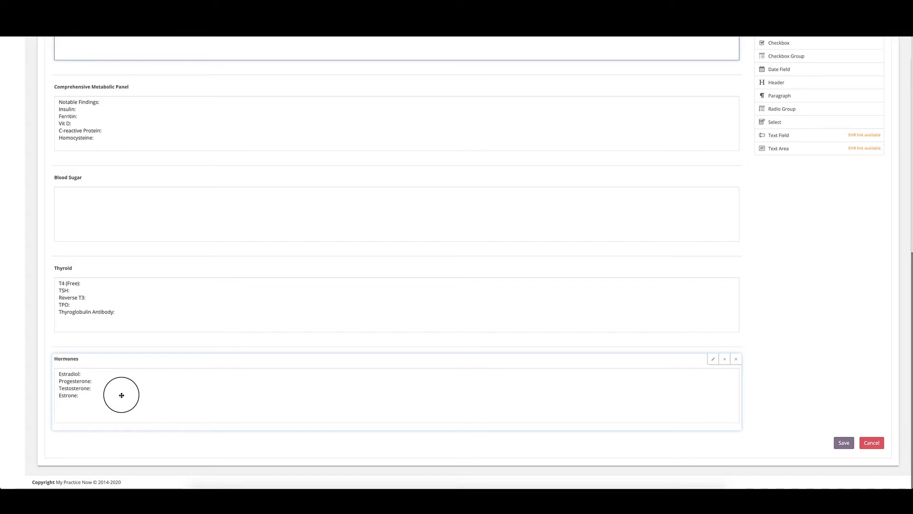
scroll(121, 395, up, 10)
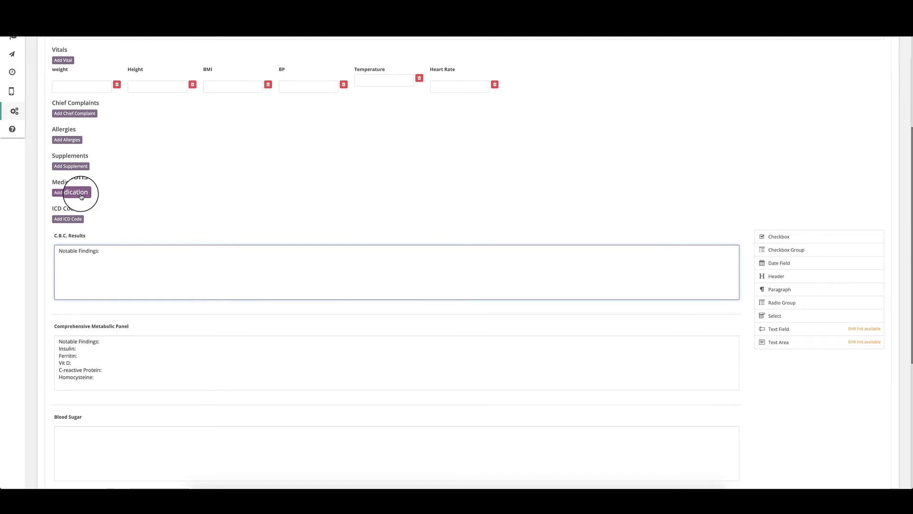
scroll(116, 287, down, 10)
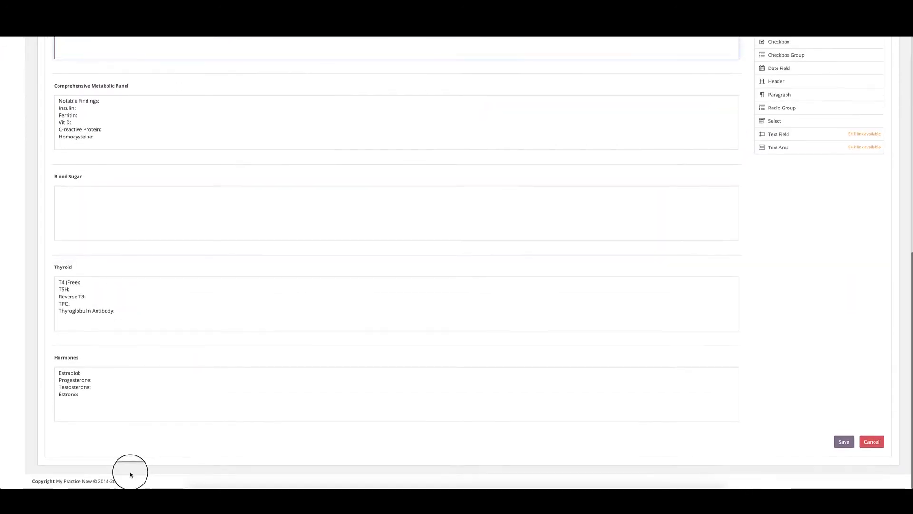
Step: Add a 'Treatment Plan' text area below Hormones in FM - Blood Work Review and save it
drag(778, 147, 496, 439)
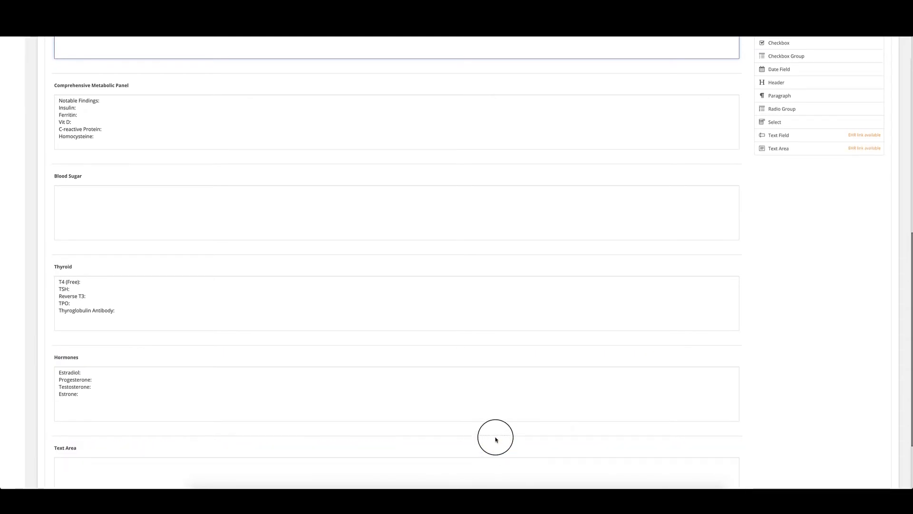
scroll(35, 411, down, 2)
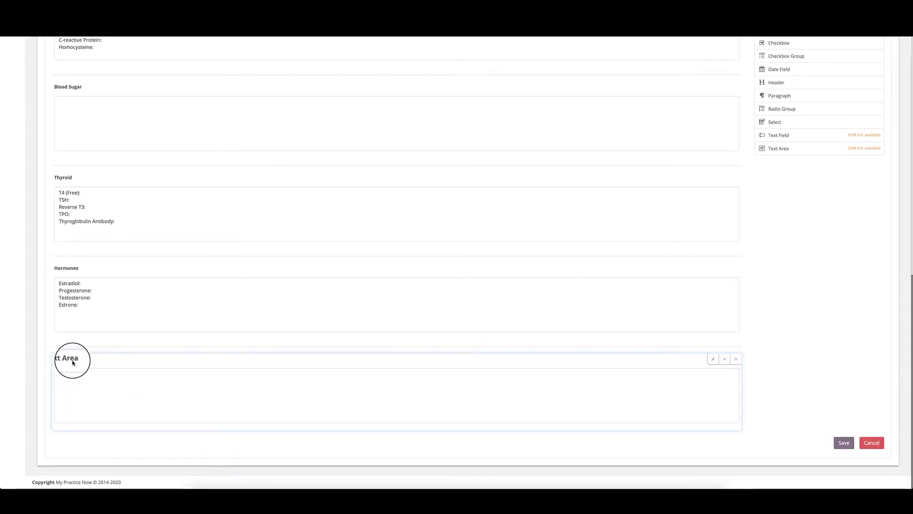
click(710, 363)
drag(224, 391, 178, 386)
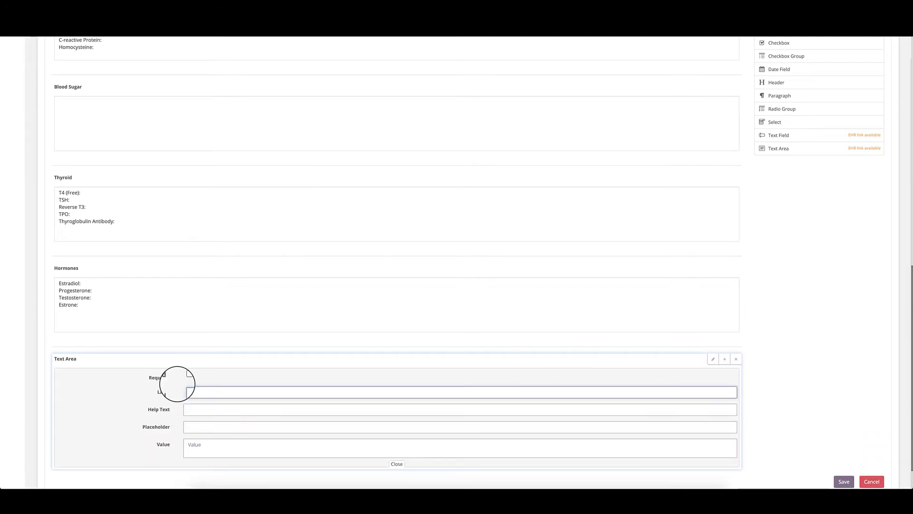
scroll(528, 420, down, 1)
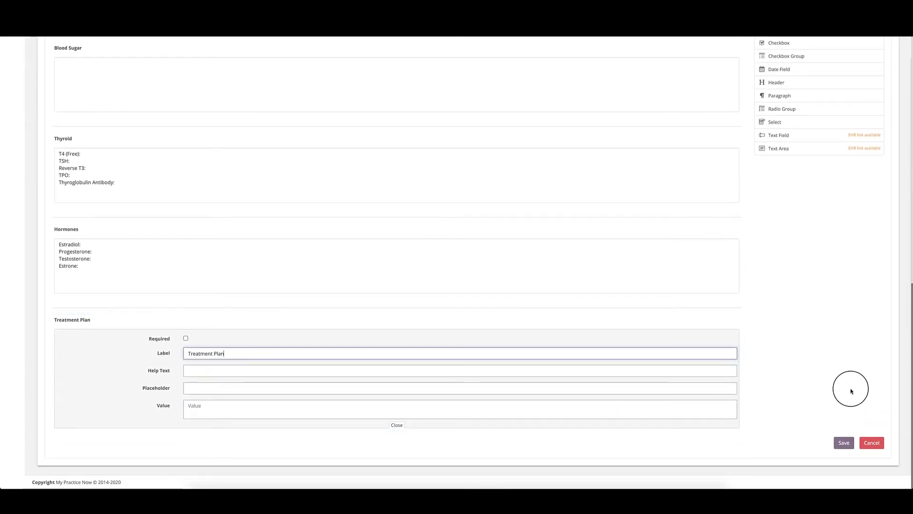
click(842, 443)
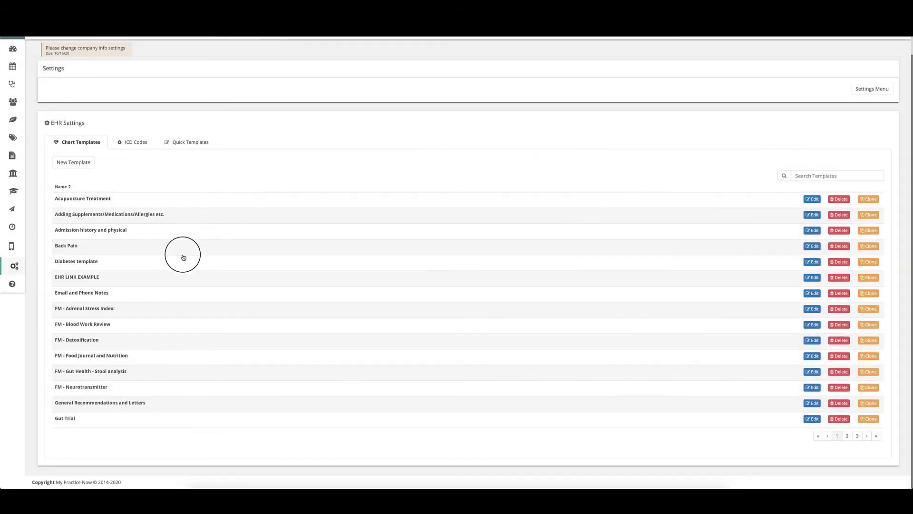
scroll(90, 247, up, 1)
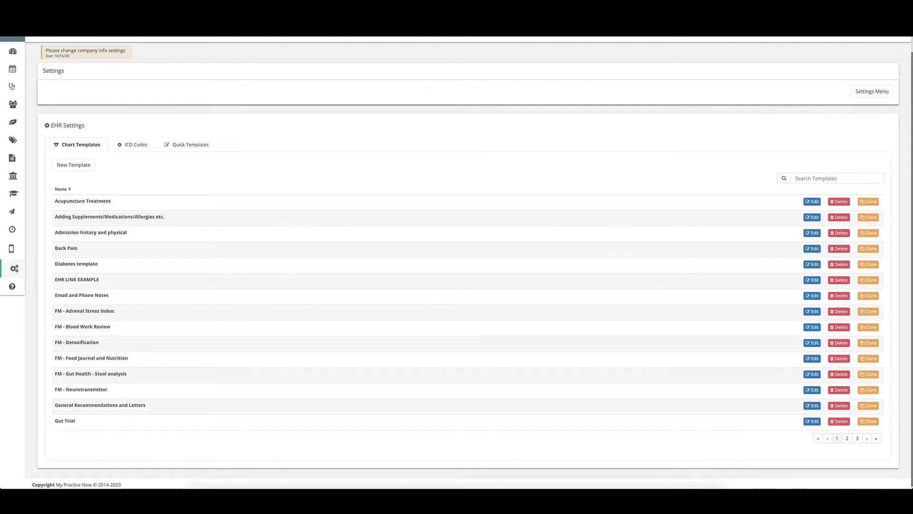
Step: Show the ICD Codes list and preview the blank New ICD Code form, closing it without adding
click(133, 147)
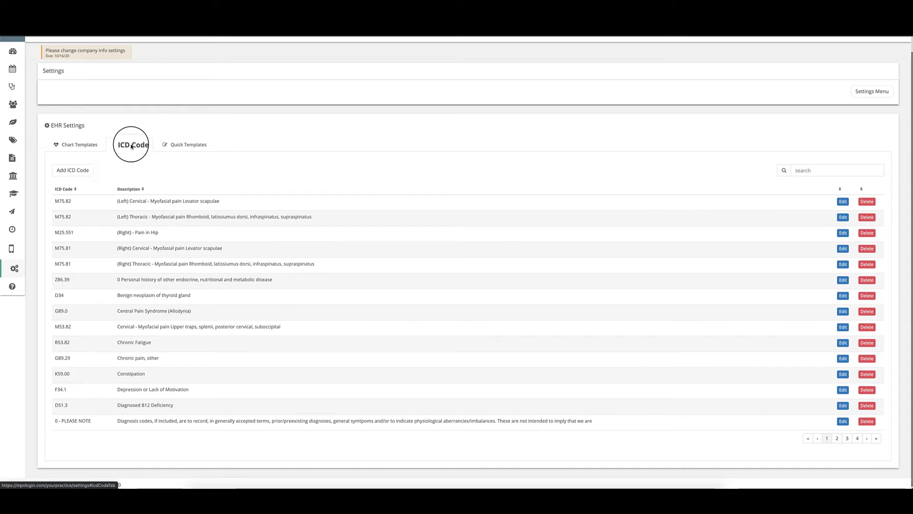
click(71, 172)
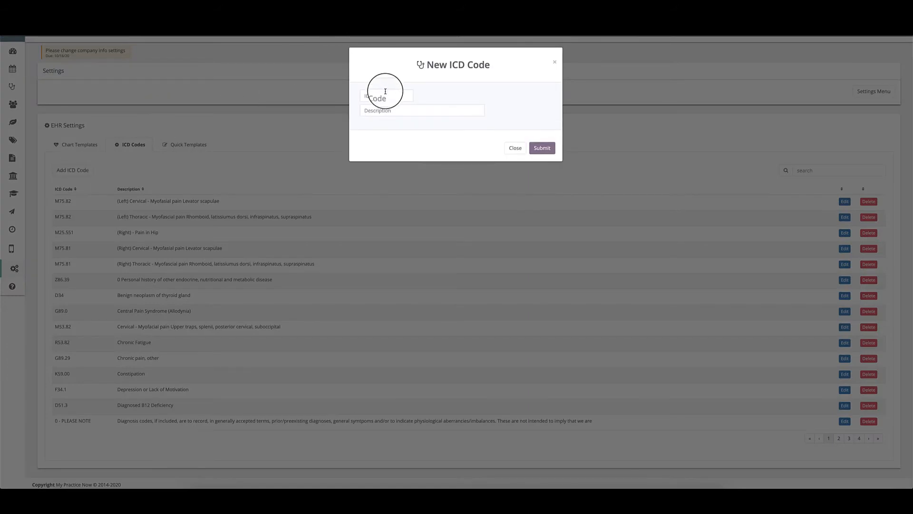
click(379, 108)
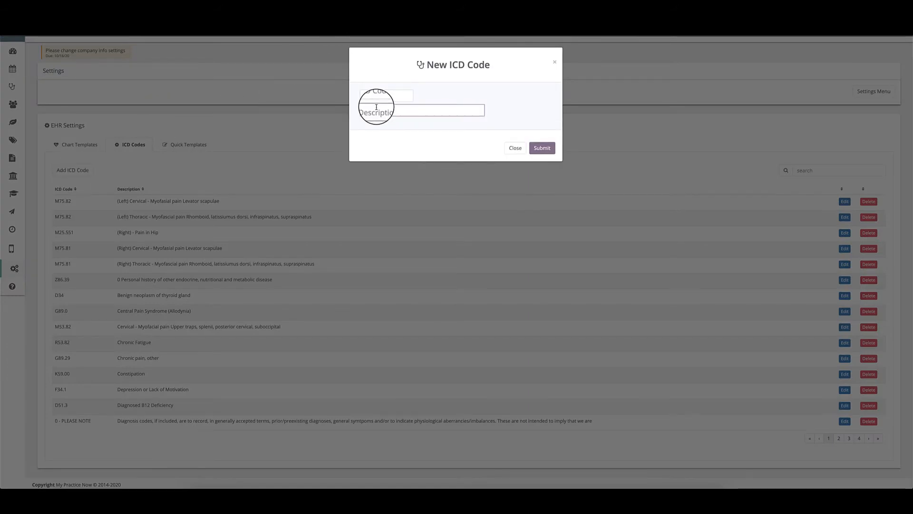
click(512, 148)
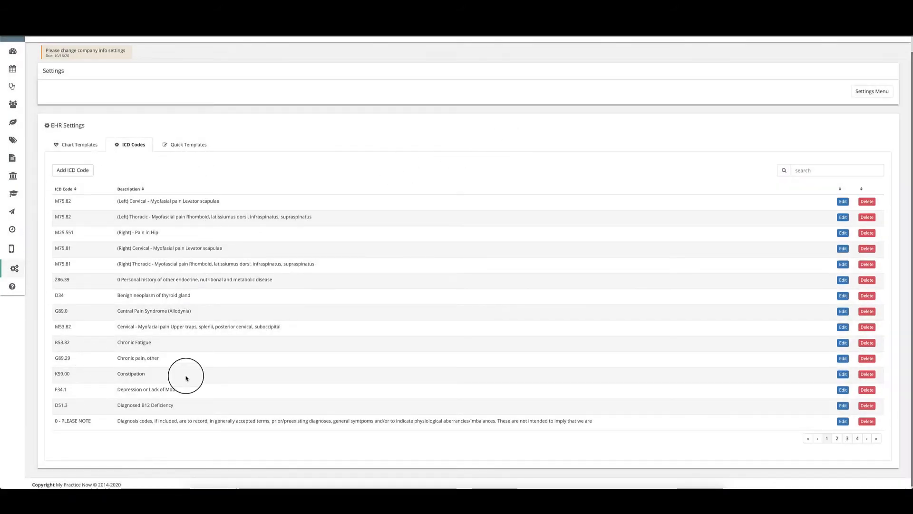
Step: Browse the ICD code table through pages 2 to 4 and back to page 1, twice
click(837, 438)
click(847, 441)
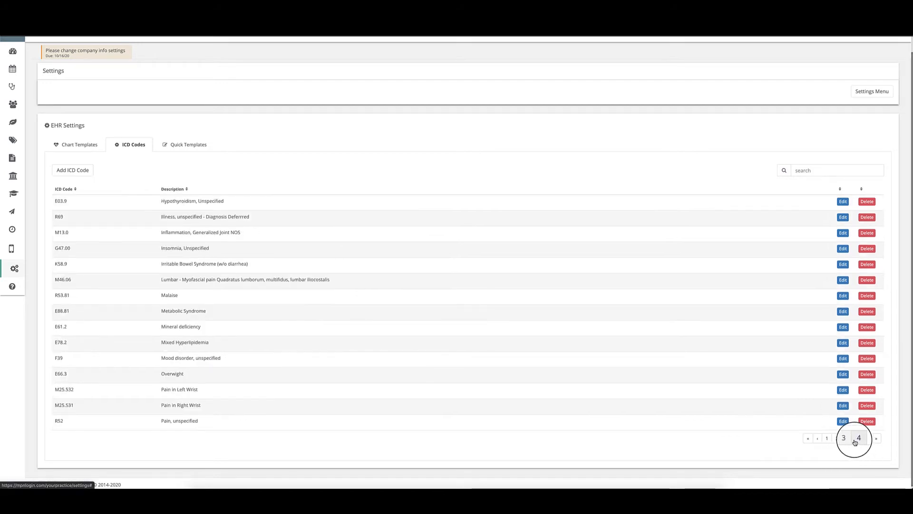
click(857, 438)
click(849, 391)
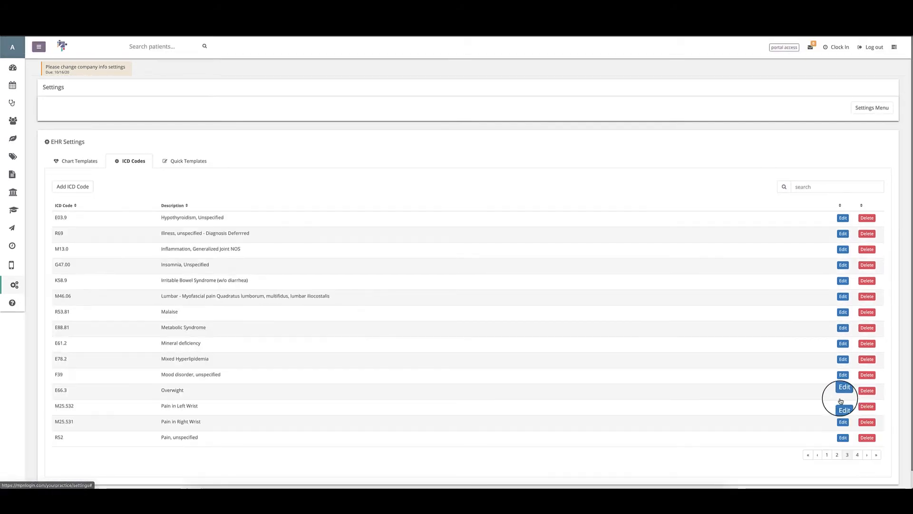
click(837, 454)
click(827, 456)
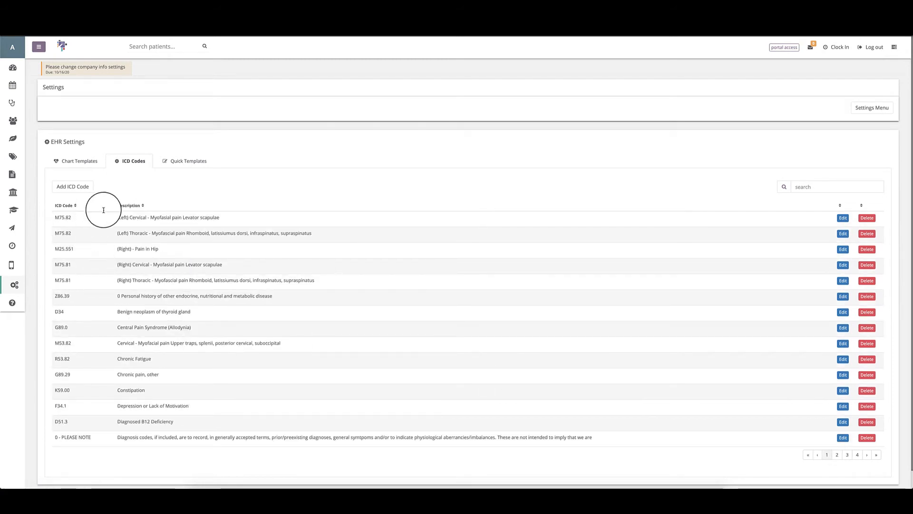
click(837, 455)
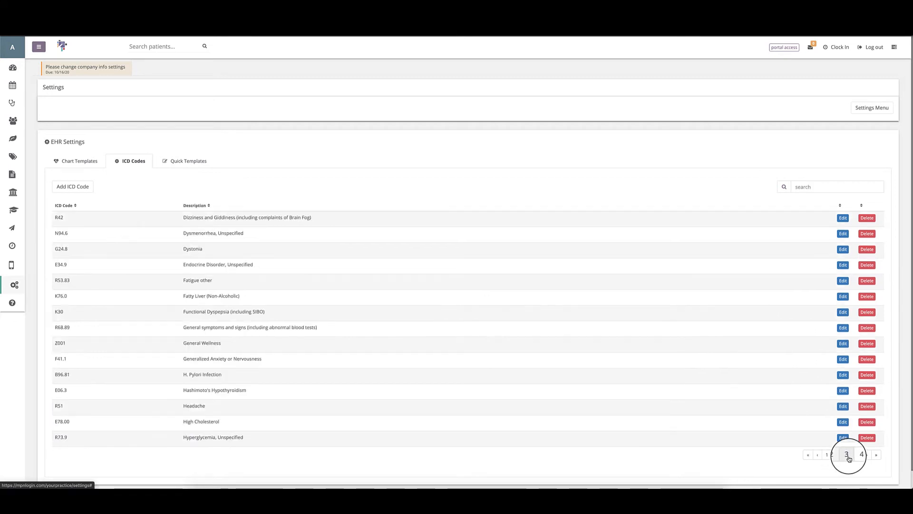
click(847, 456)
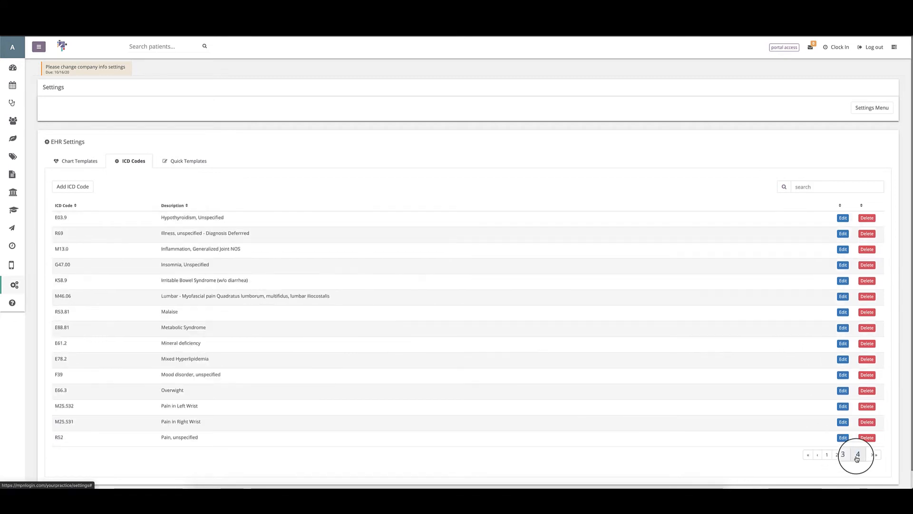
click(858, 456)
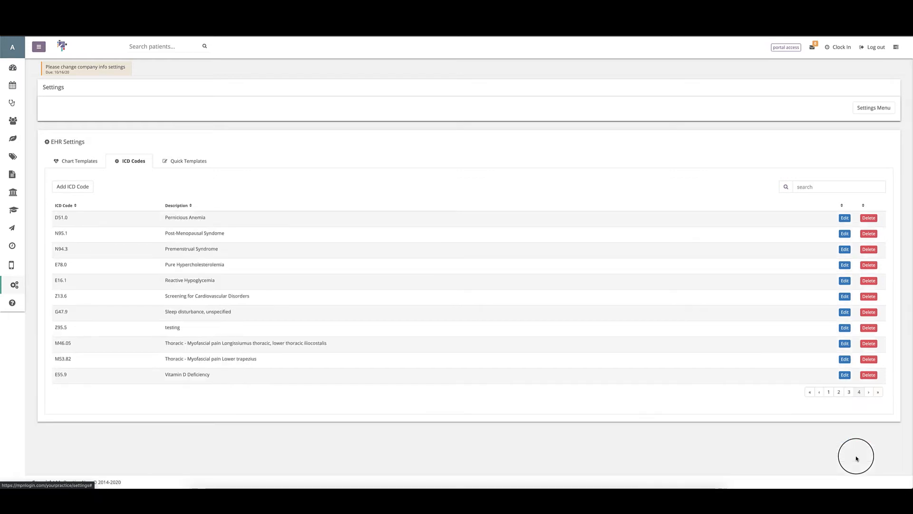
click(827, 392)
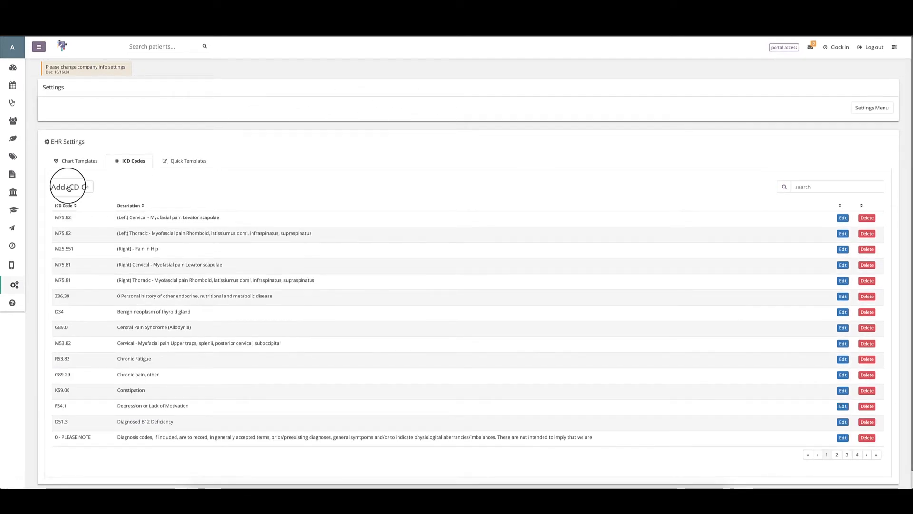
Step: Go to ICD code page 2, focus the search box, then show the empty Quick Templates section
scroll(119, 190, down, 1)
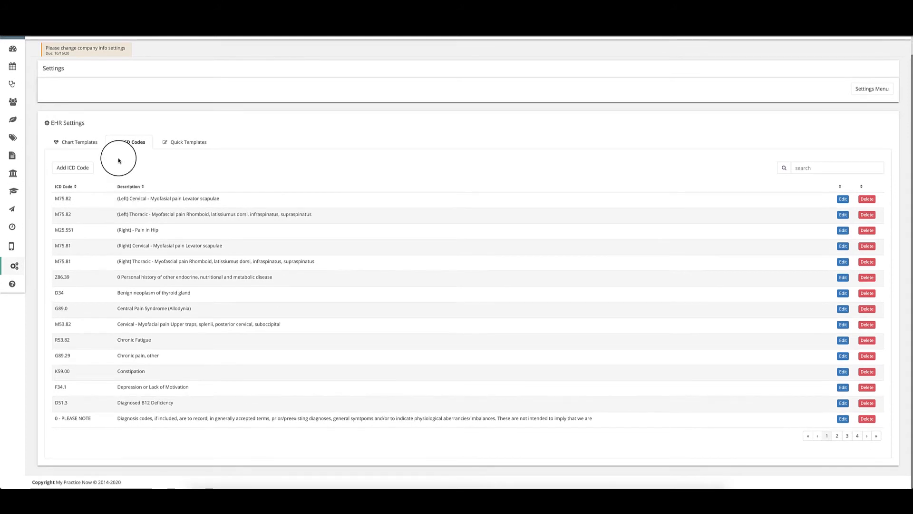
click(839, 439)
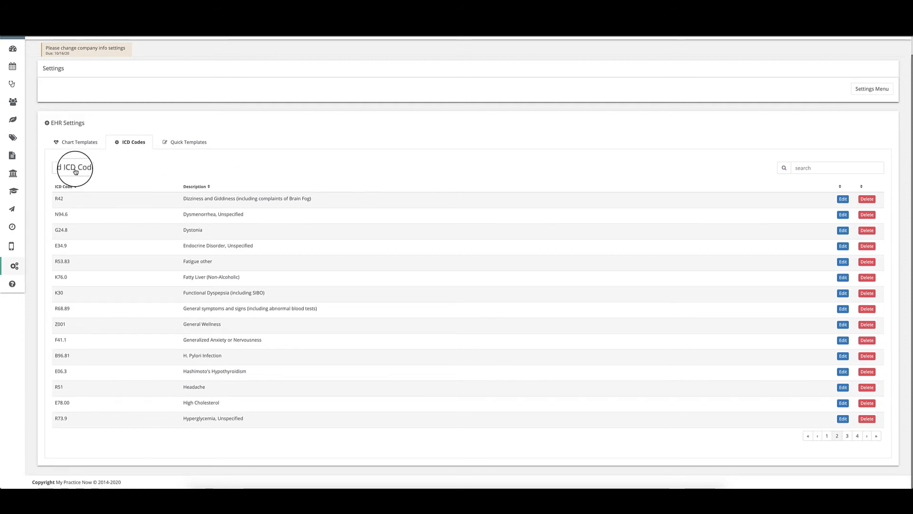
click(816, 167)
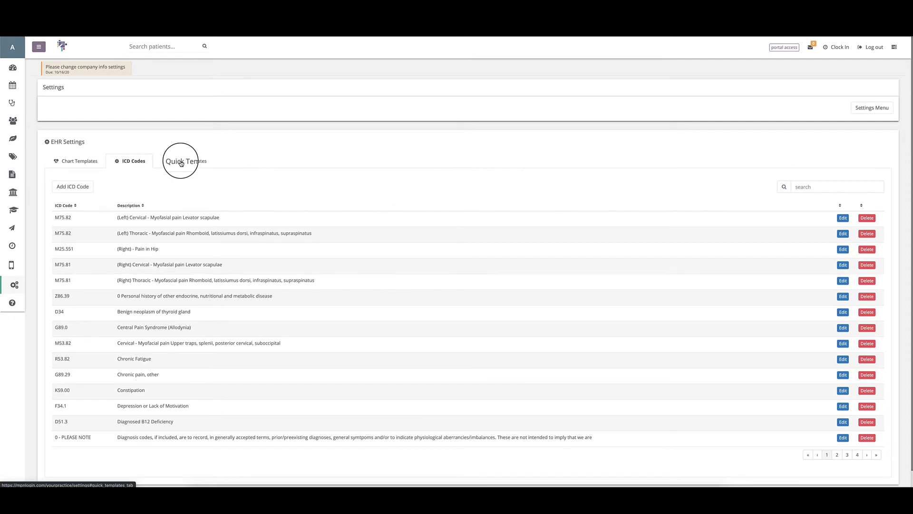
click(181, 163)
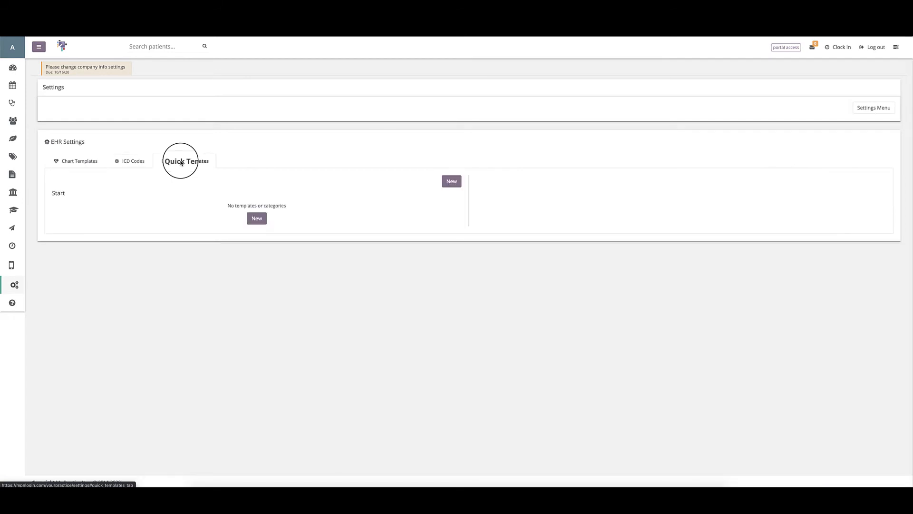
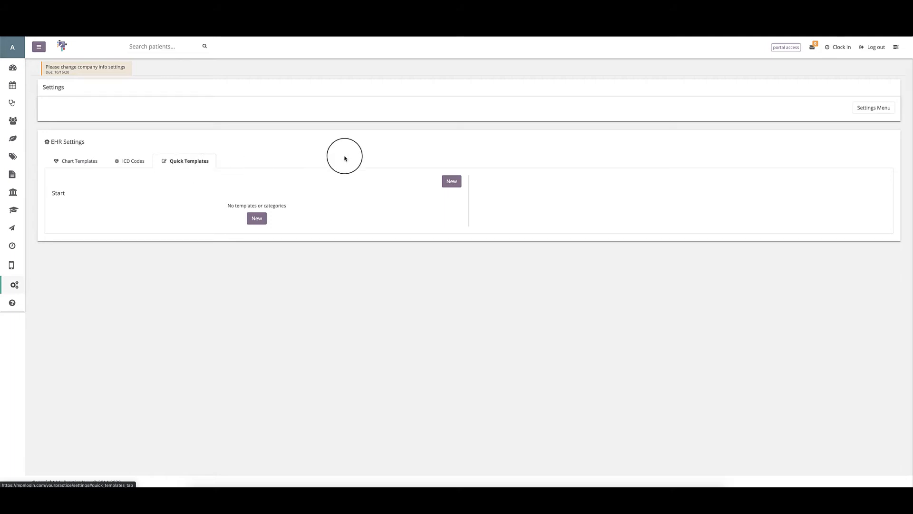
Step: Create the Functional Medicine and Chiropractic quick-template categories
click(451, 182)
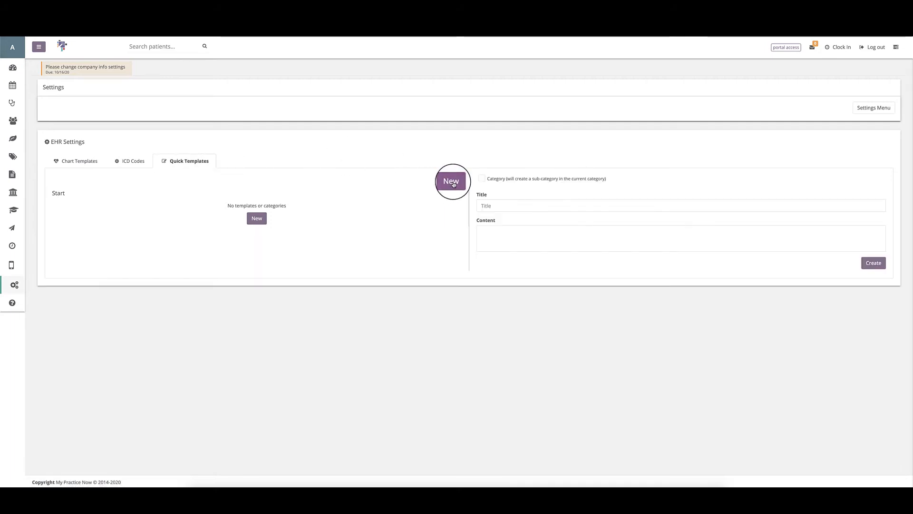
click(482, 179)
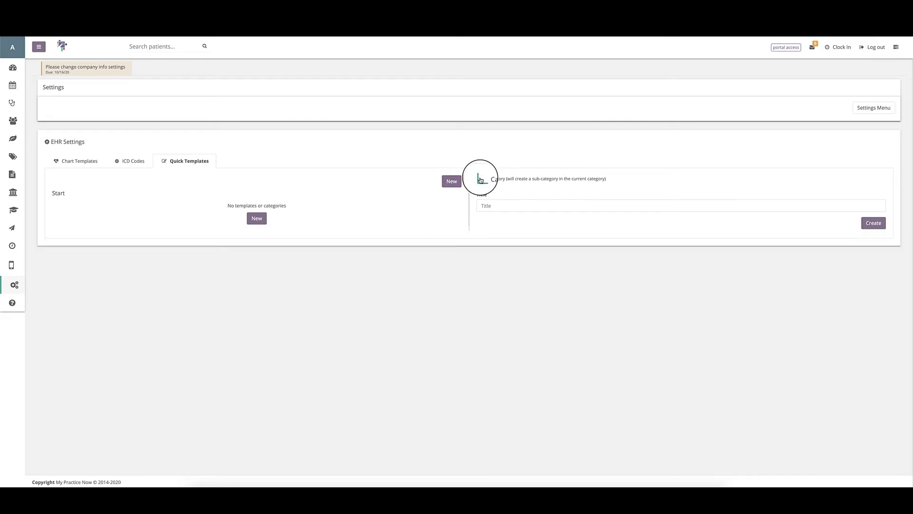
click(497, 203)
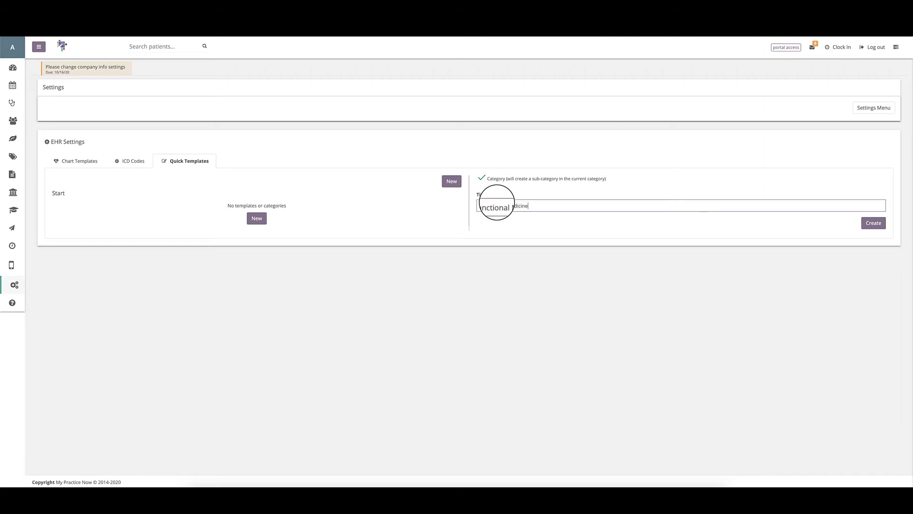
click(874, 223)
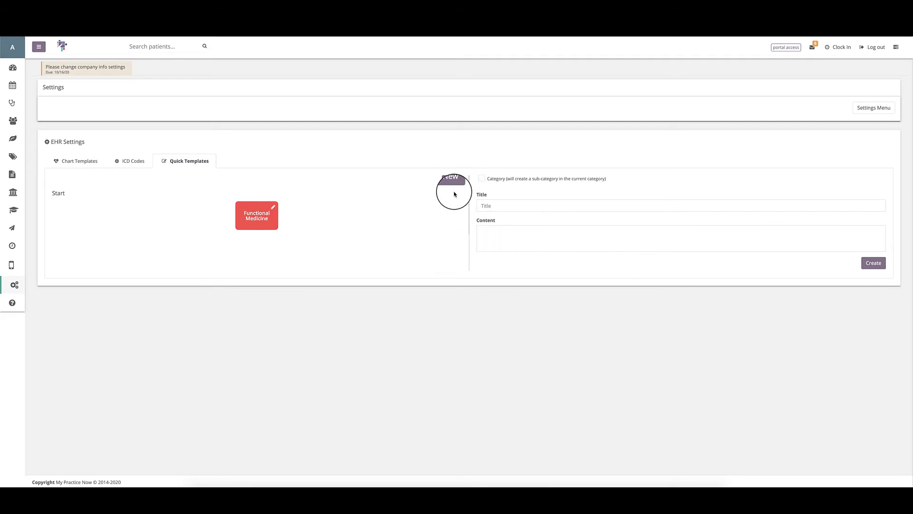
click(482, 179)
click(489, 207)
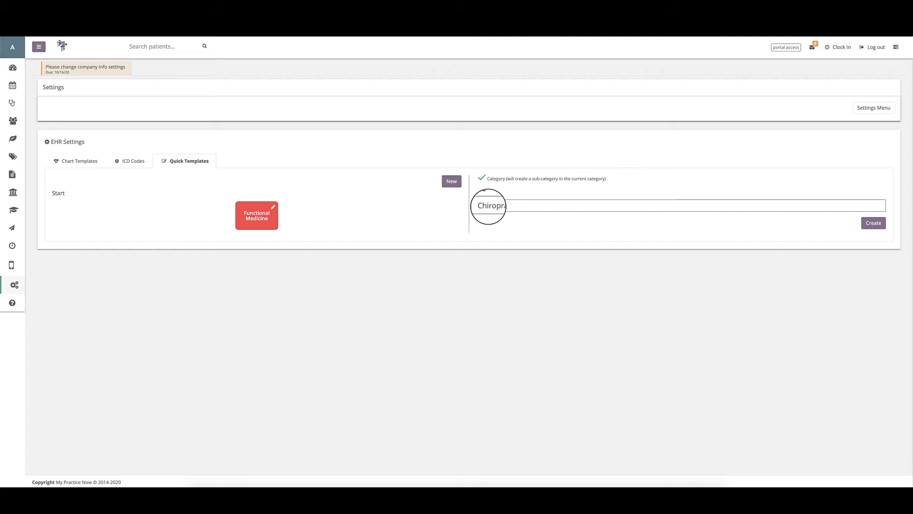
text(Chiropractic)
click(873, 222)
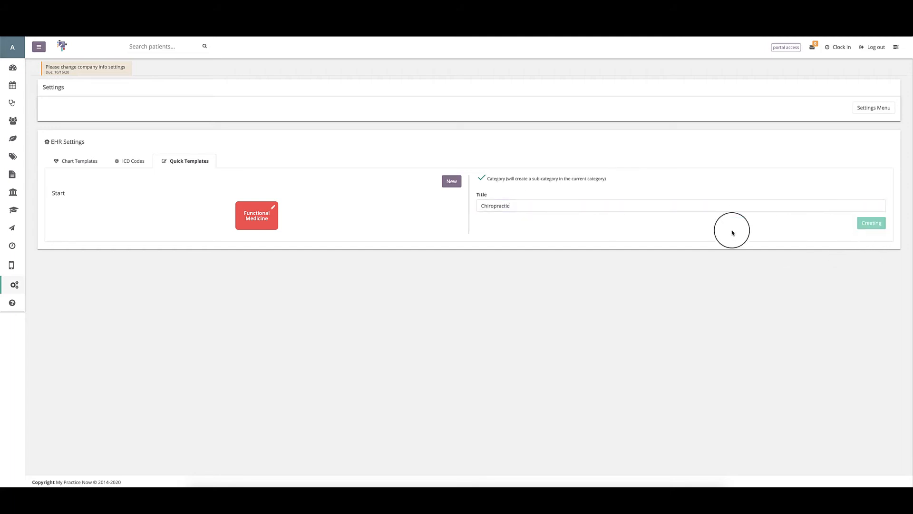
Step: Create the Primary Care category, then open the Functional Medicine category
click(482, 178)
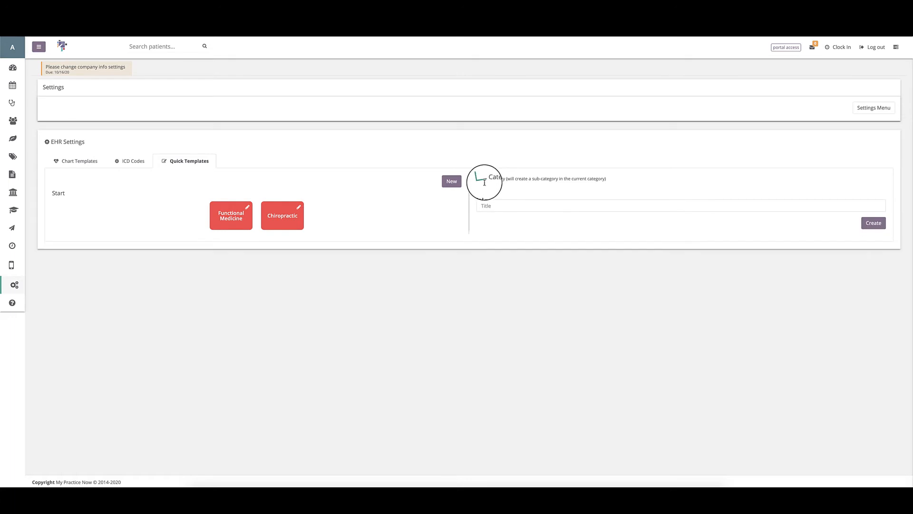
click(493, 208)
text(Primary Care)
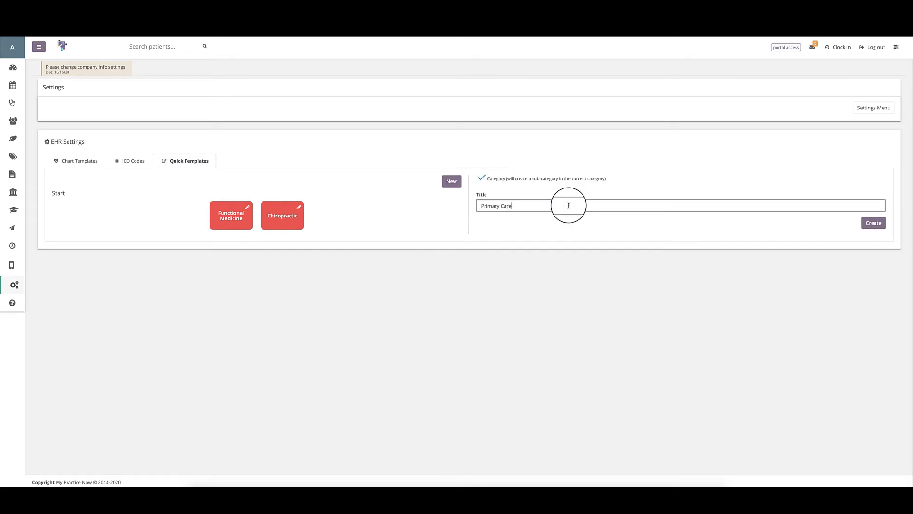
click(879, 228)
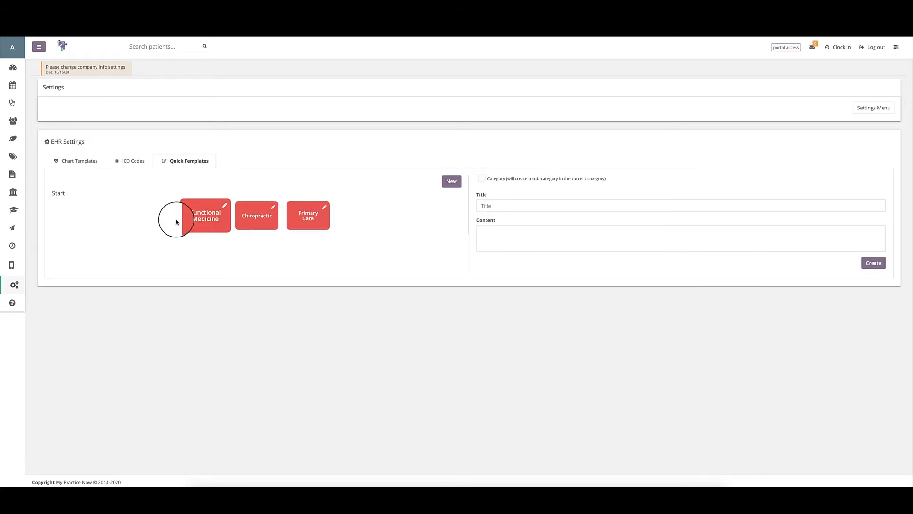
click(202, 217)
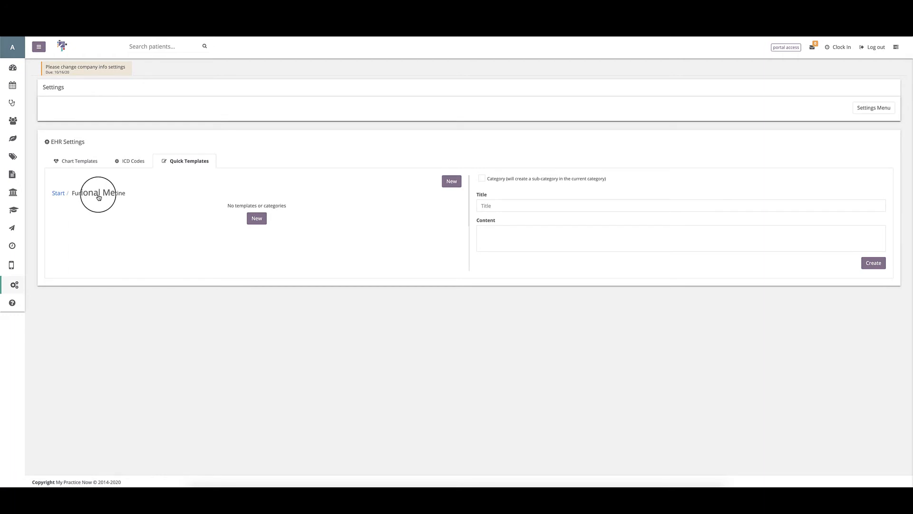
Step: Create a Bloodwork Review Recommendations template recommending prescribed supplements and reducing medication
click(545, 206)
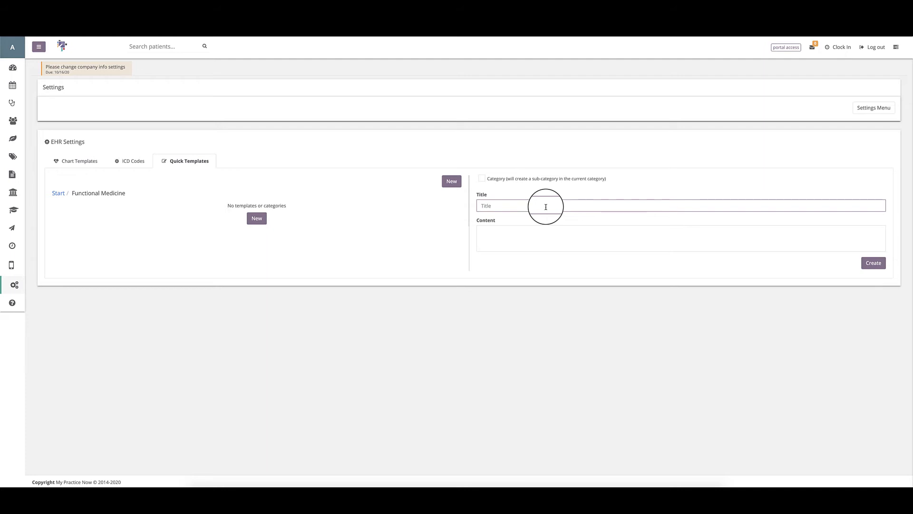
click(542, 234)
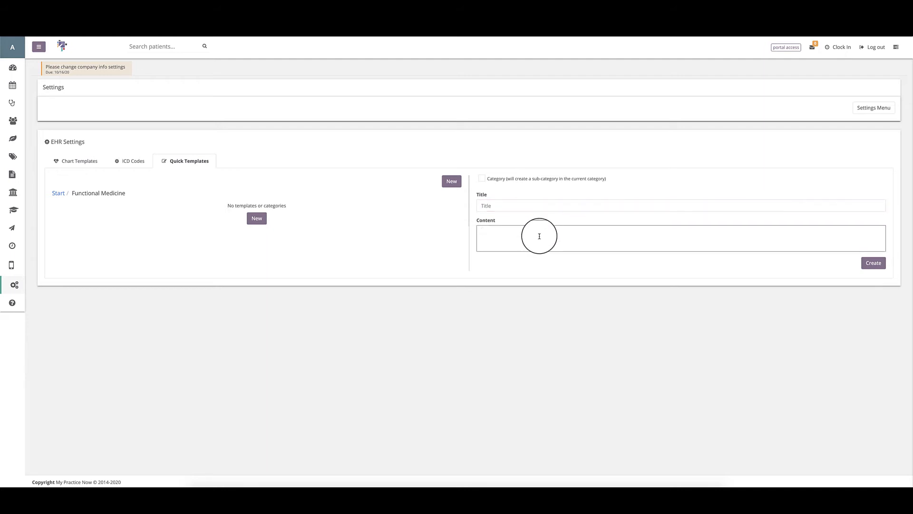
click(515, 204)
text(Bloodwork Review Recommendations)
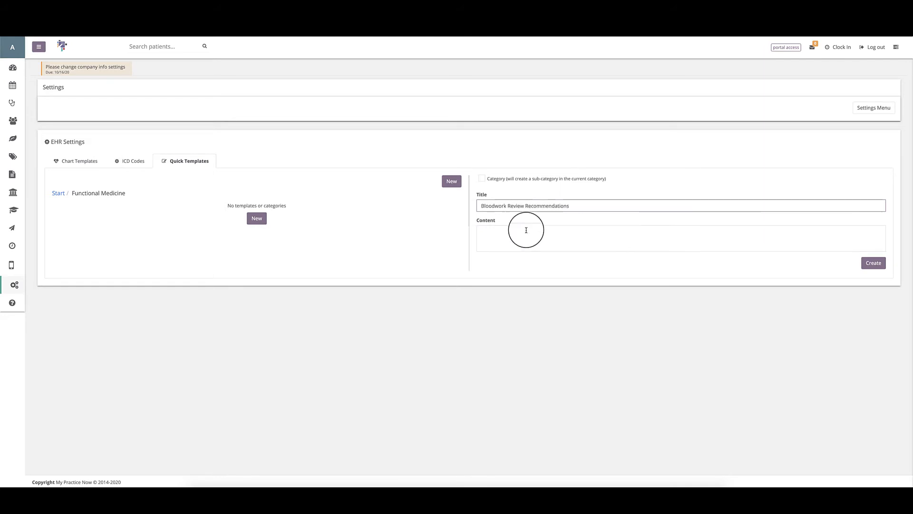
click(526, 230)
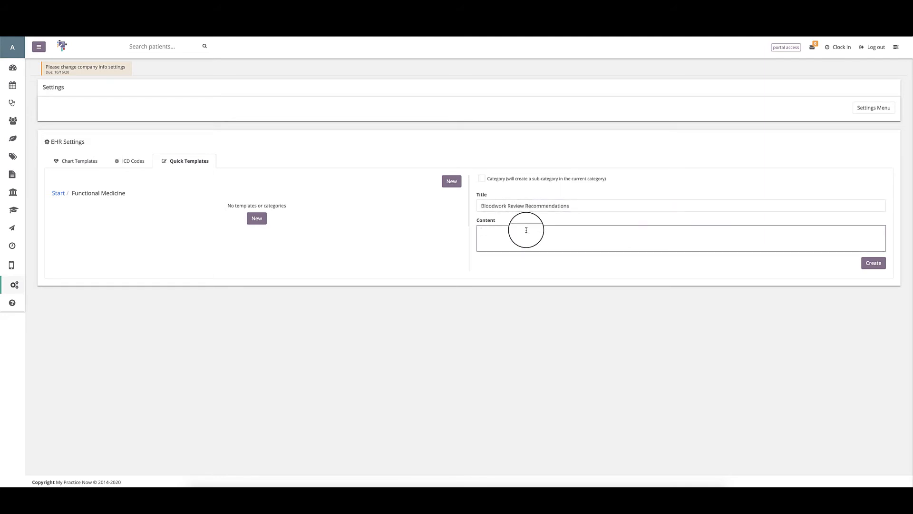
text(I recommend the patient take supplements prescribed and start reducing medication intake)
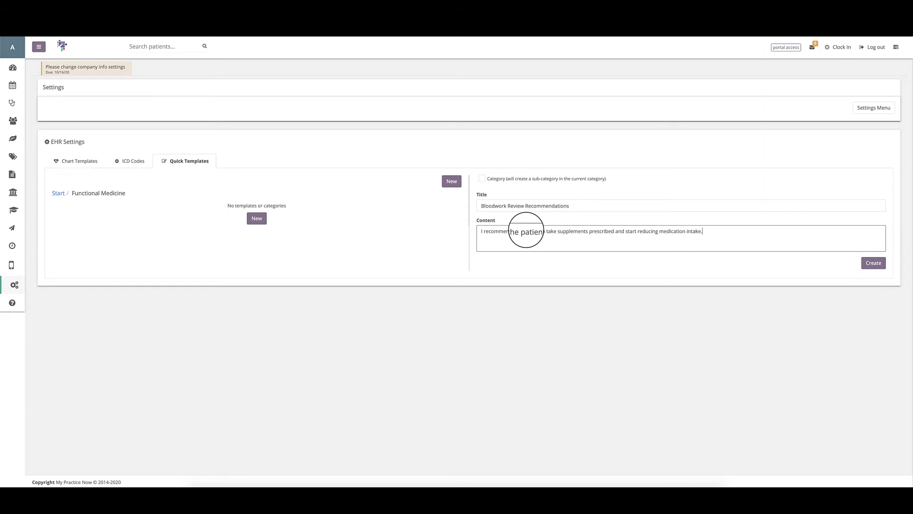
click(875, 264)
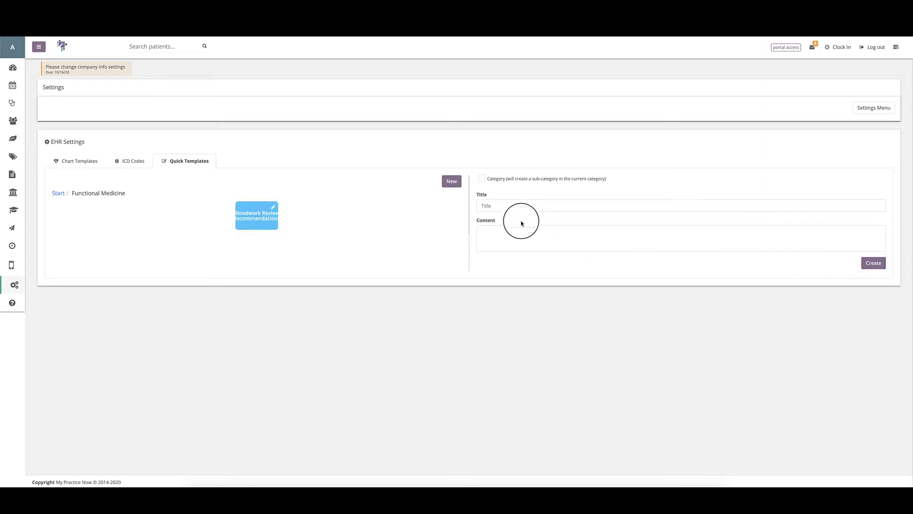
Step: Create a Follow Up template noting the patient is off medication and exercising, then return to the top level
click(505, 205)
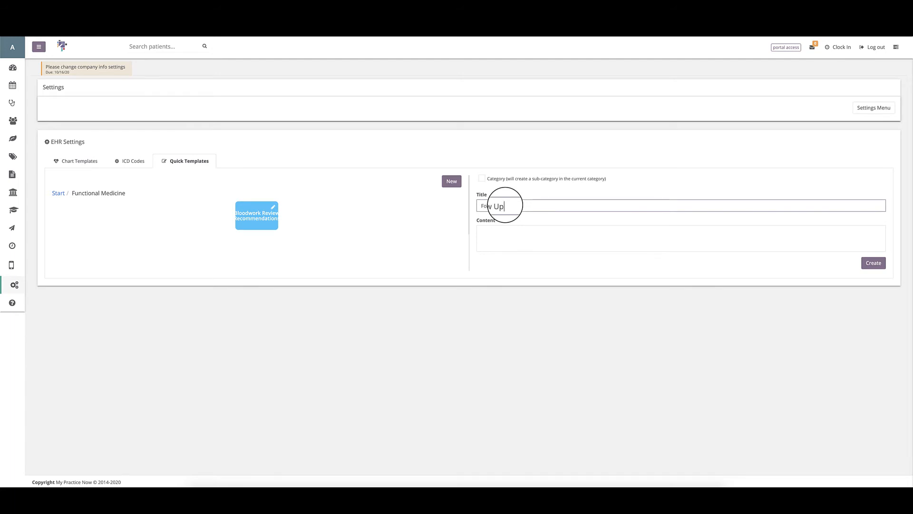
click(518, 236)
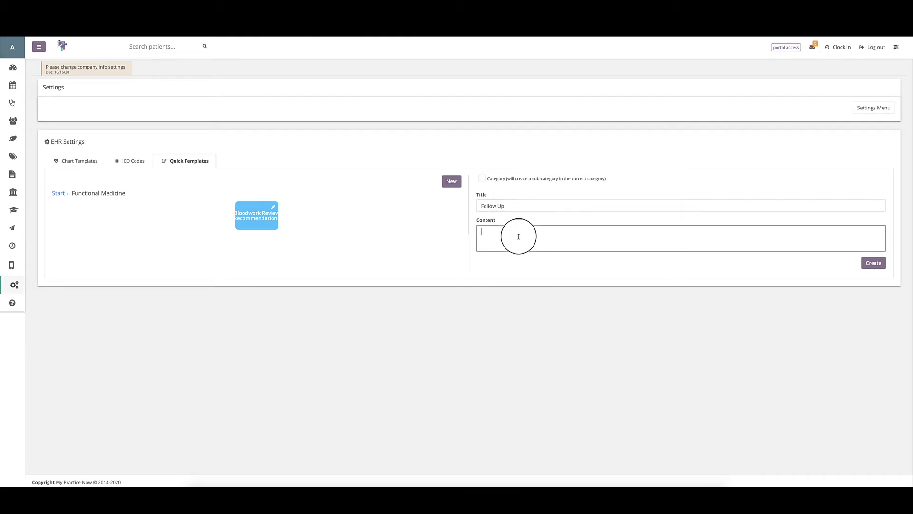
text(Patient came in and is doing great. Patient is now off medication and is exercising 3 times a week.)
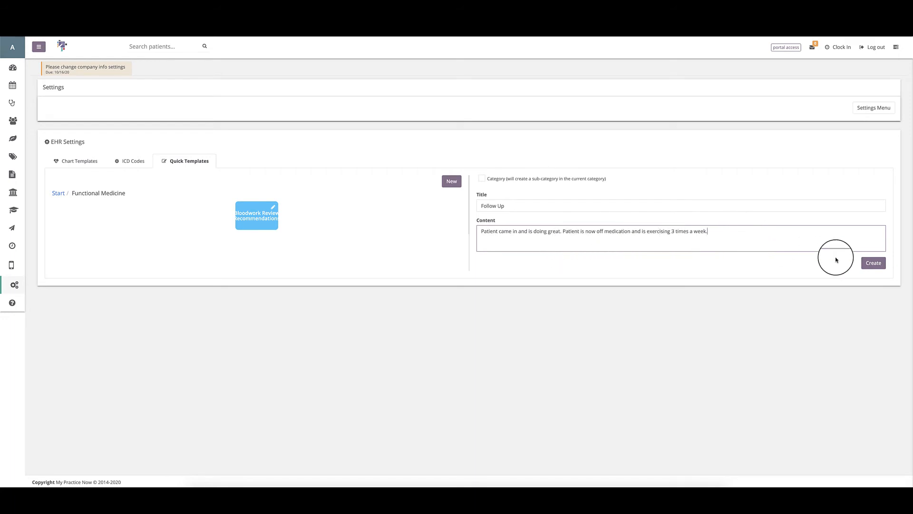
click(876, 263)
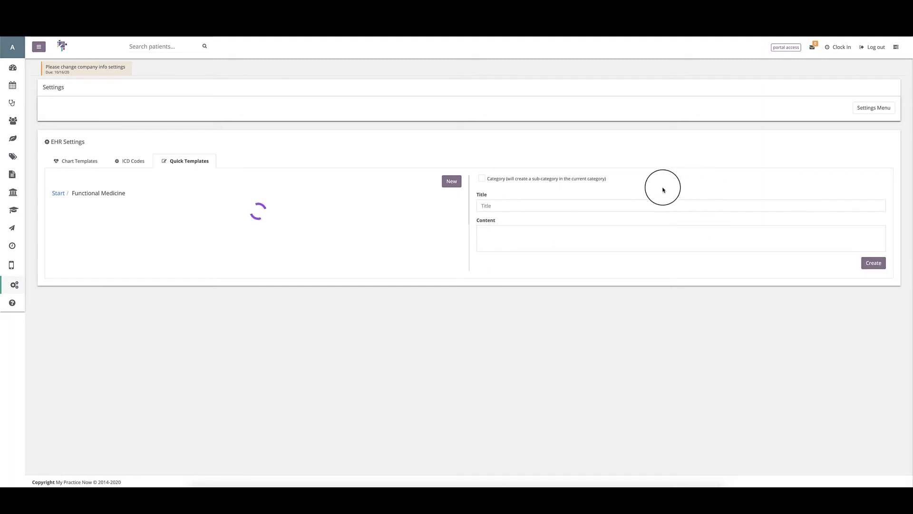
click(58, 193)
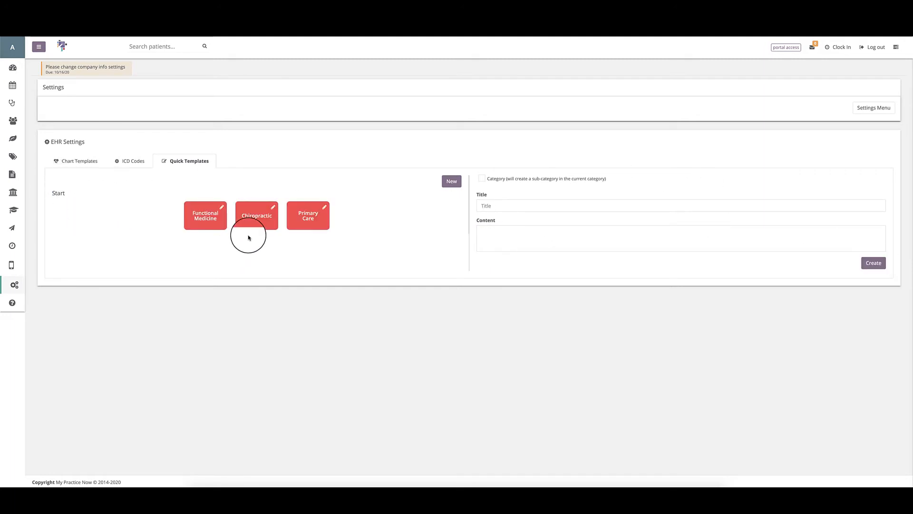
Step: In Chiropractic, create a 'Back Adjustment' template with C1-T4 adjustment and massage notes
click(248, 226)
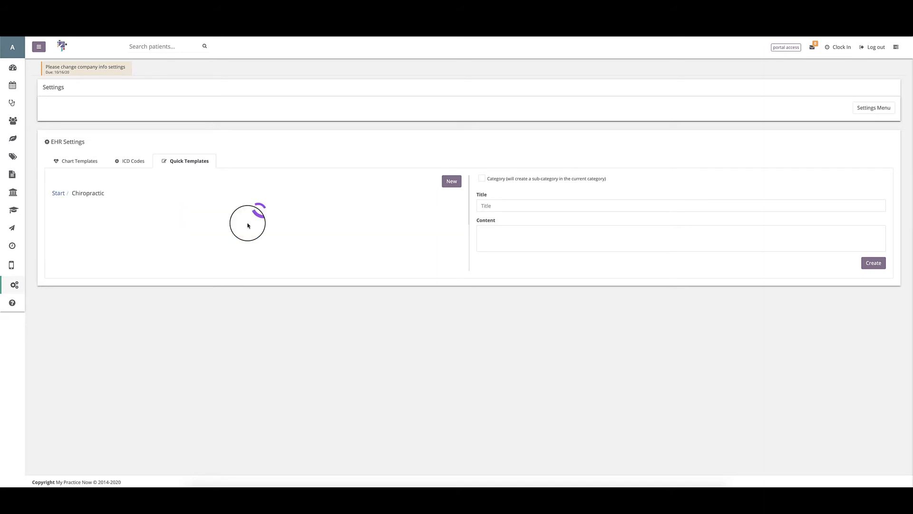
click(490, 206)
text(Back Adjustment)
key(Tab)
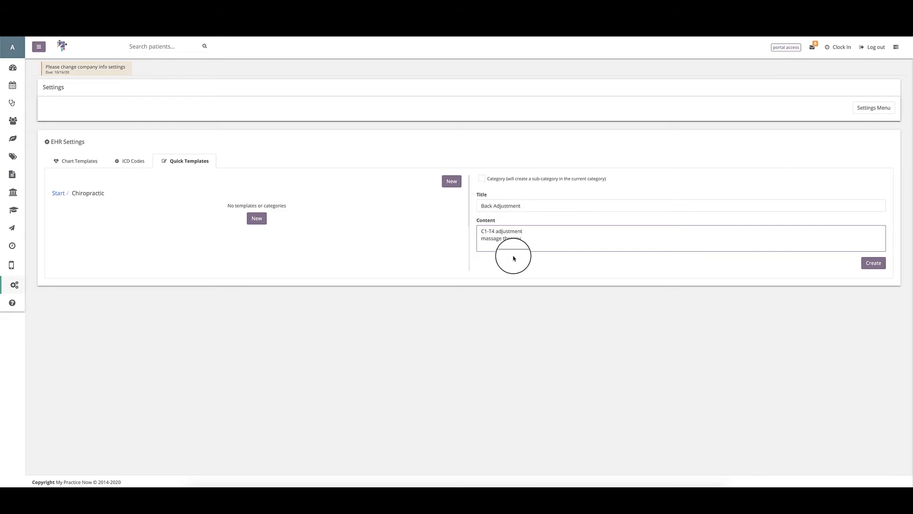
click(873, 266)
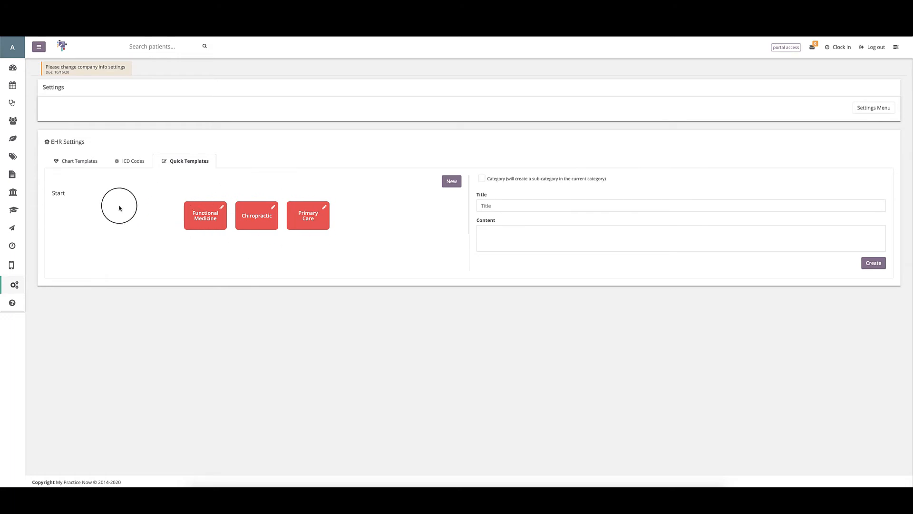
Step: Open a patient's chart note and bring up its Text Templates panel
click(9, 105)
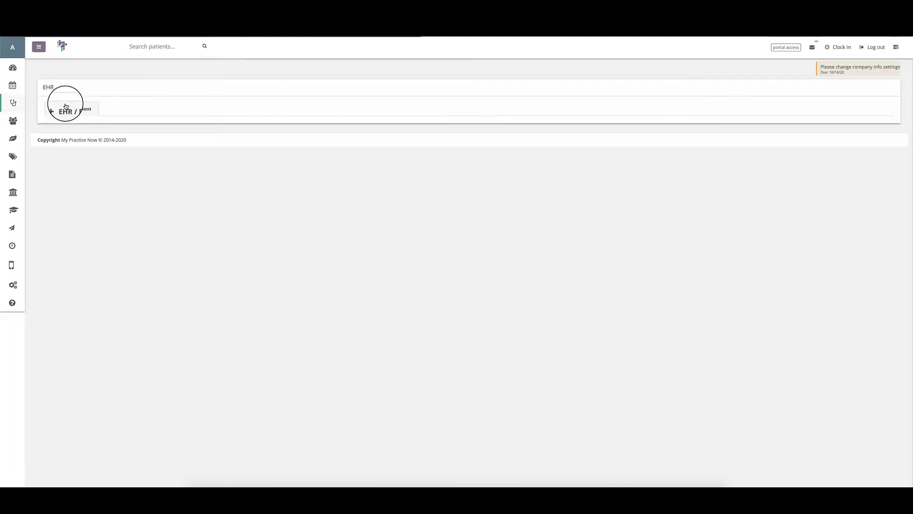
click(82, 108)
click(83, 139)
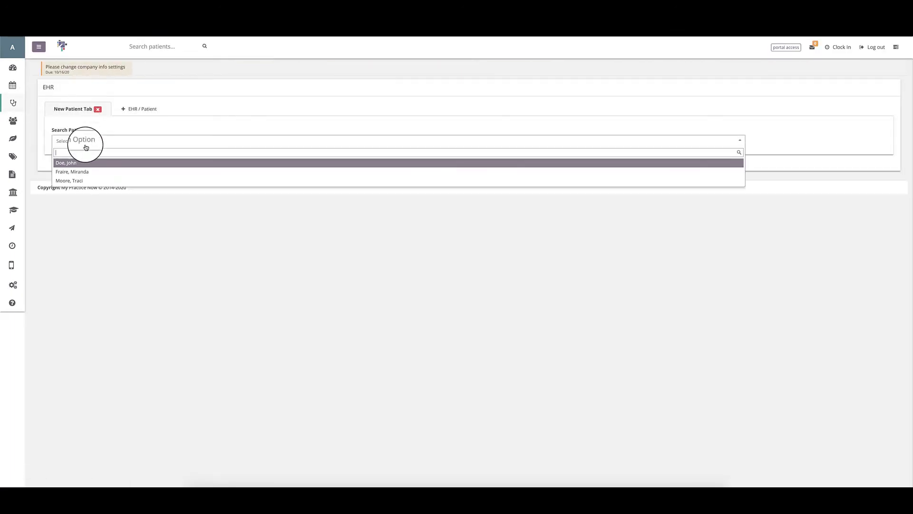
click(85, 172)
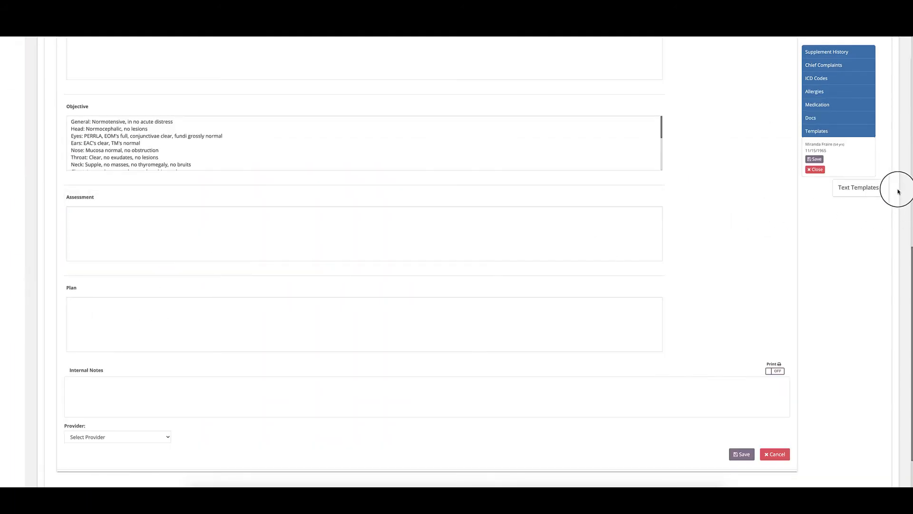
click(860, 193)
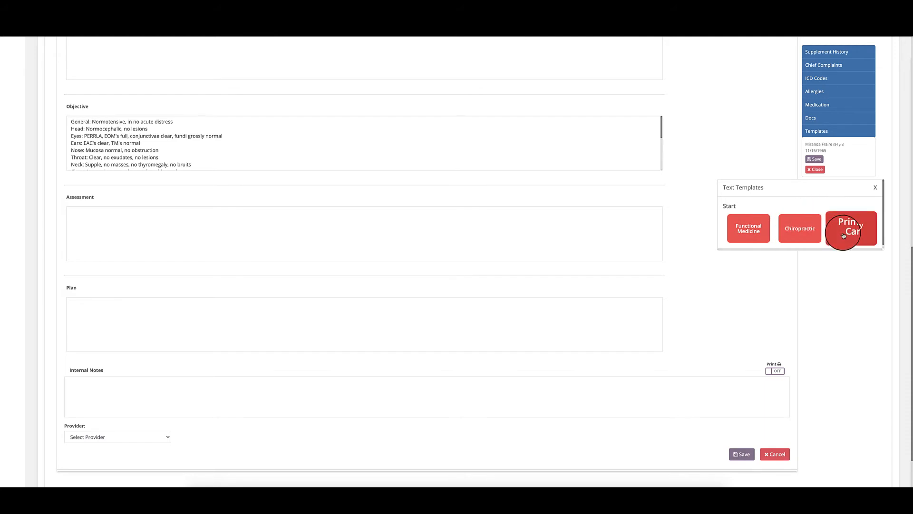
scroll(500, 199, up, 8)
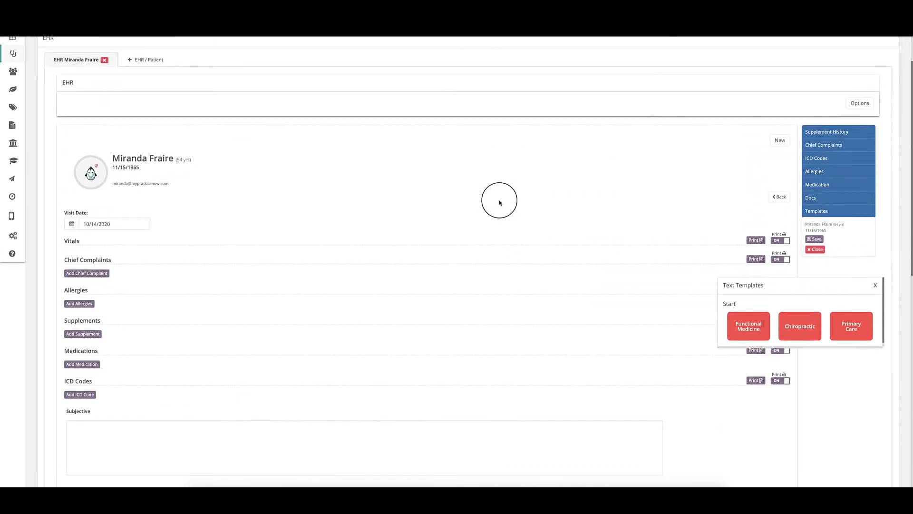
scroll(500, 201, down, 6)
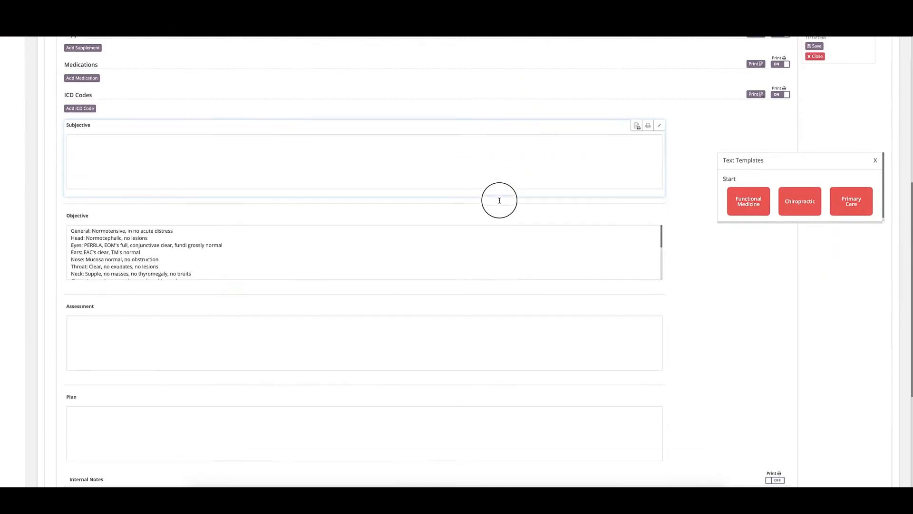
scroll(499, 200, down, 4)
scroll(210, 323, down, 2)
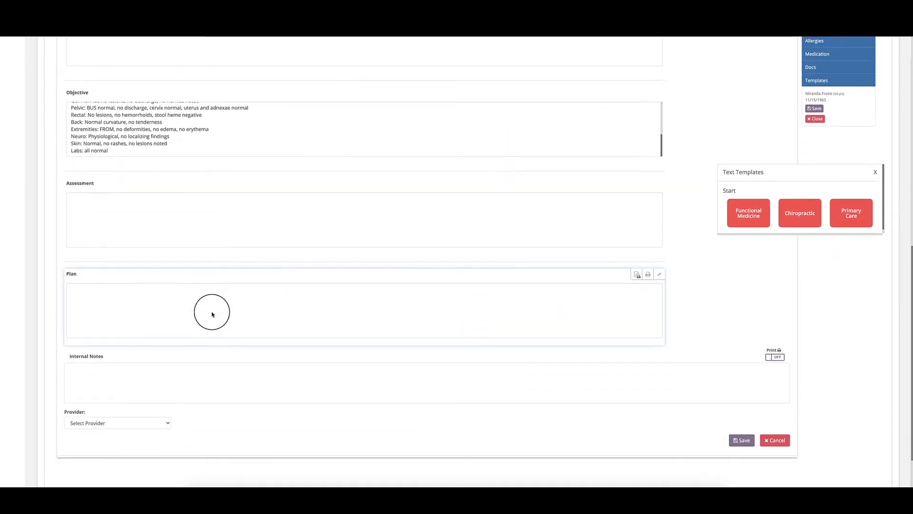
scroll(212, 314, down, 1)
Step: Insert the Bloodwork Review Recommendations and Follow Up texts into Plan, then close the templates panel
click(96, 250)
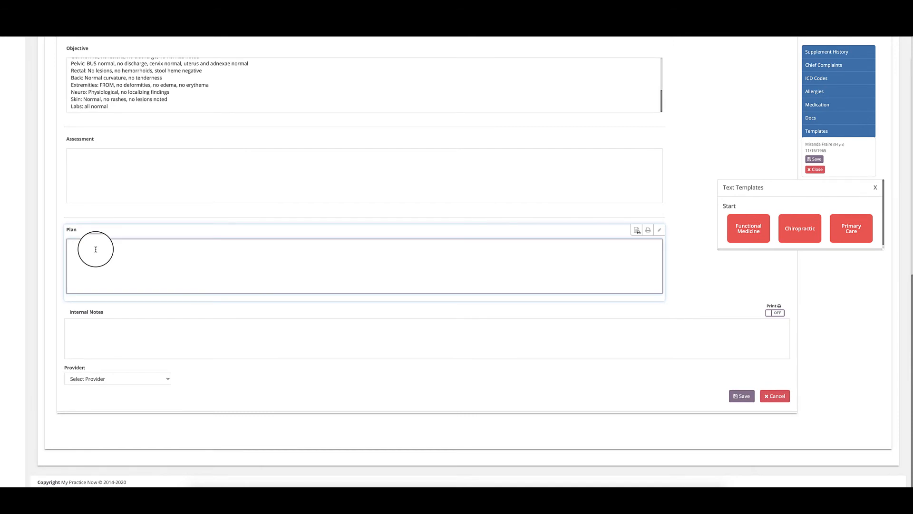
click(737, 230)
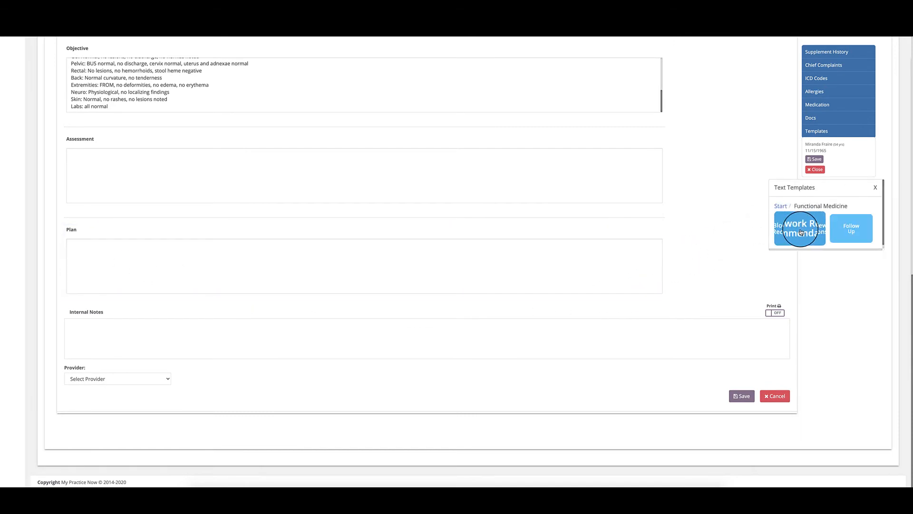
click(801, 232)
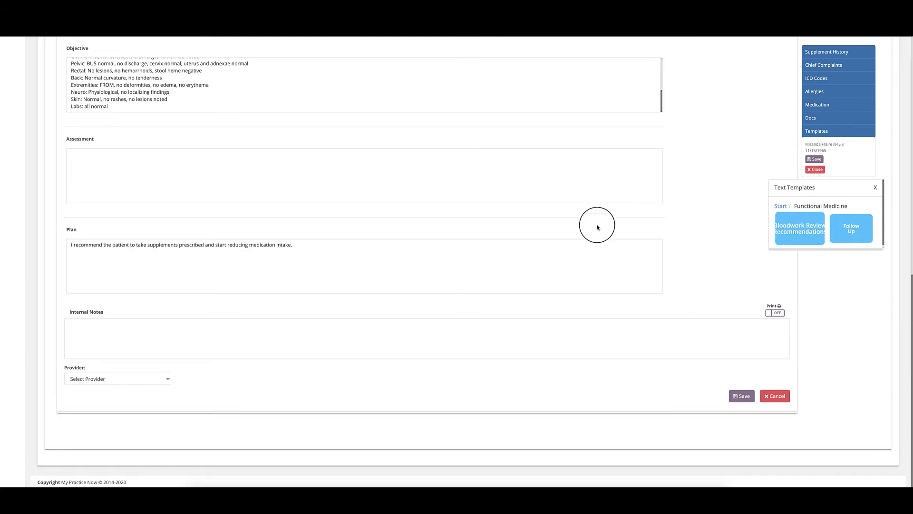
click(133, 267)
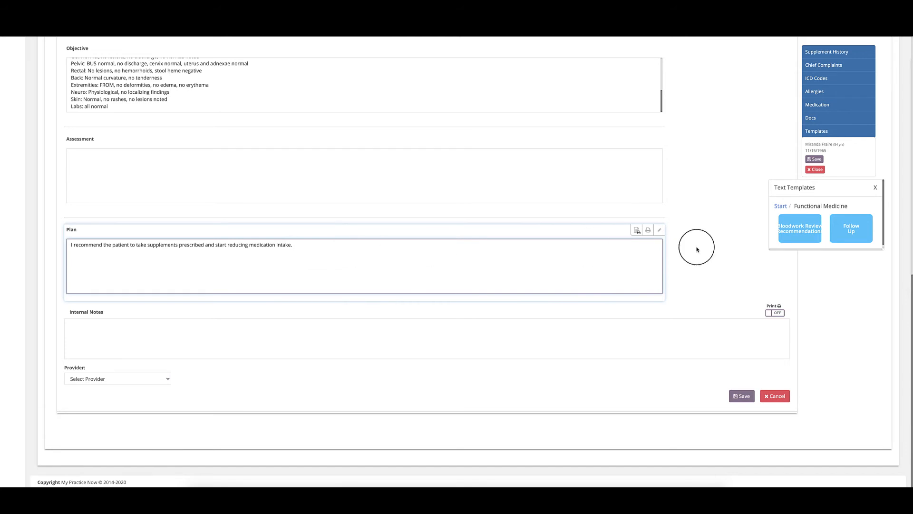
click(852, 230)
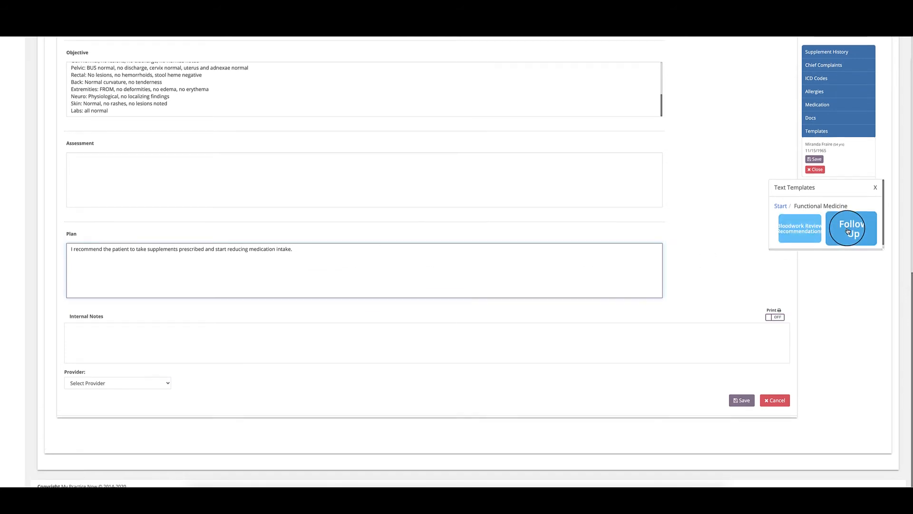
click(306, 261)
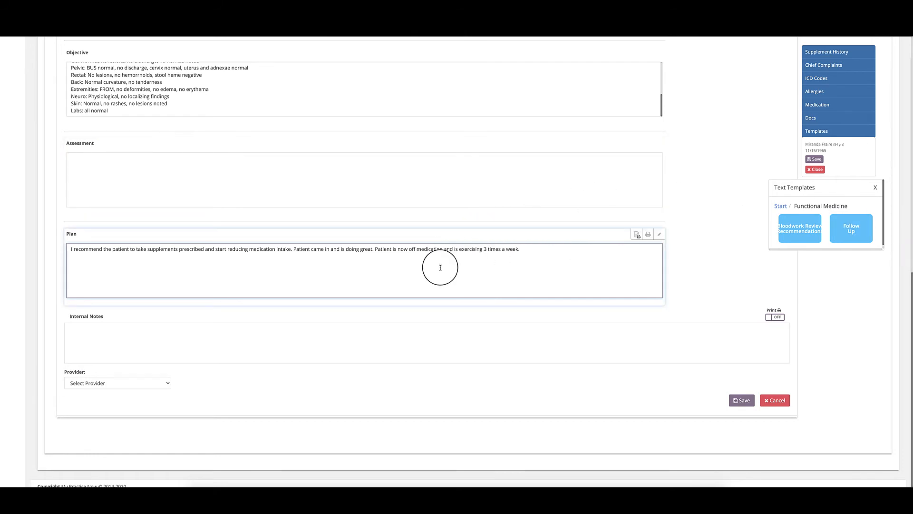
scroll(392, 163, up, 3)
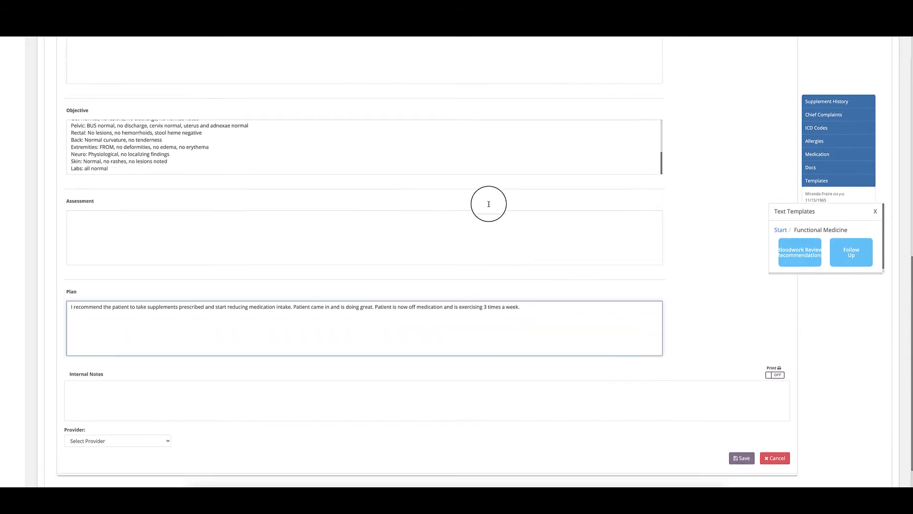
drag(141, 257, 63, 188)
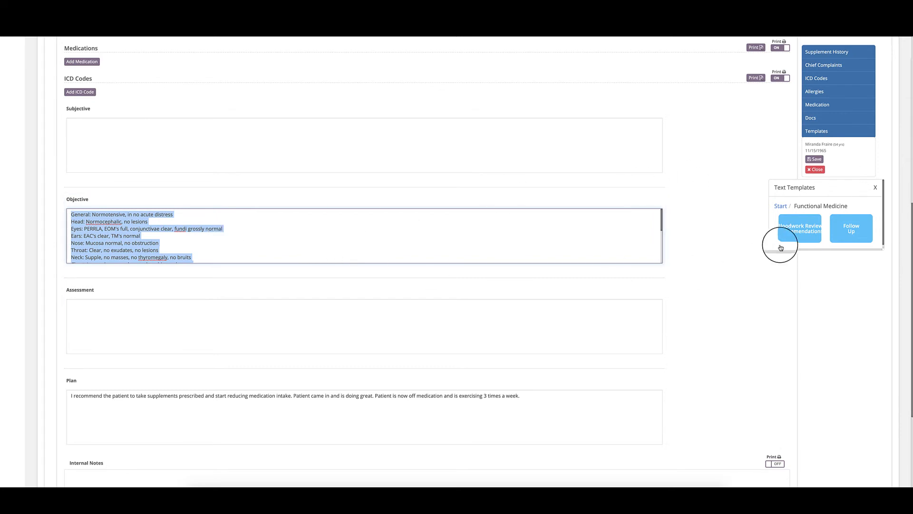
click(875, 187)
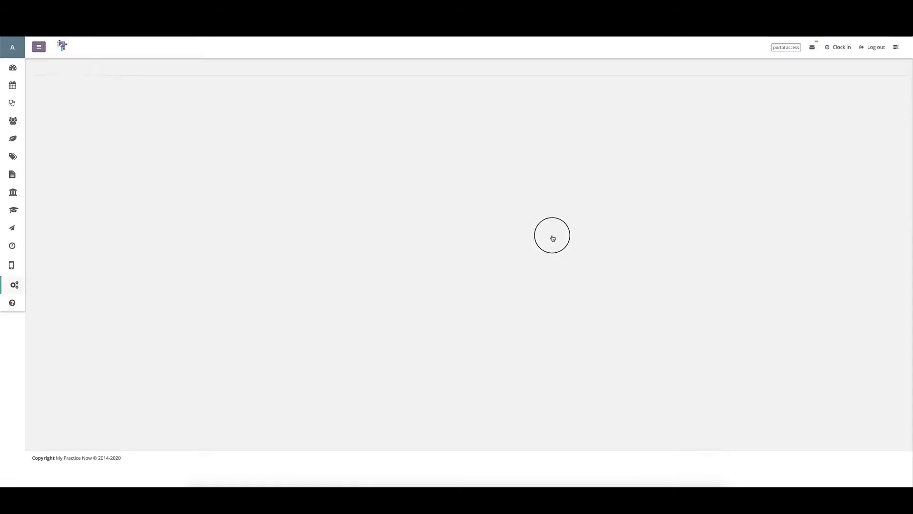
Step: In Quick Templates, open and cancel Primary Care, then view the Bloodwork Review Recommendations content
click(200, 161)
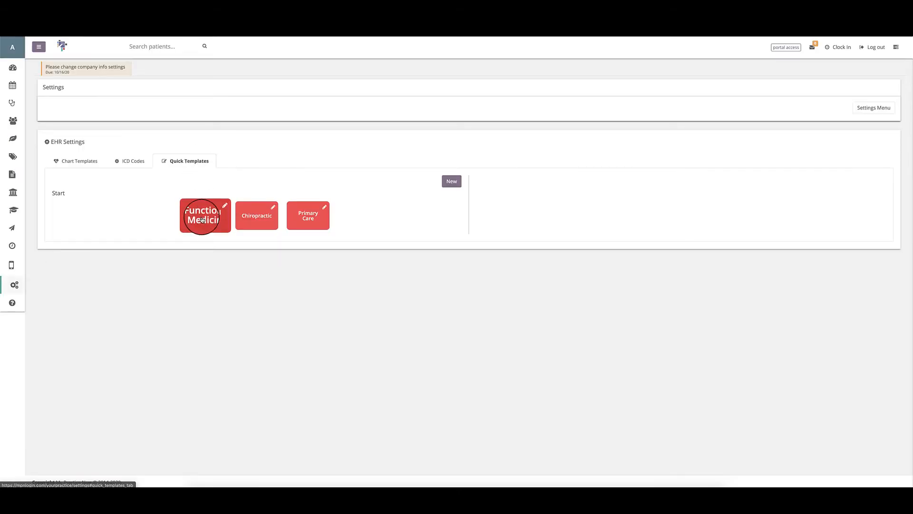
click(327, 207)
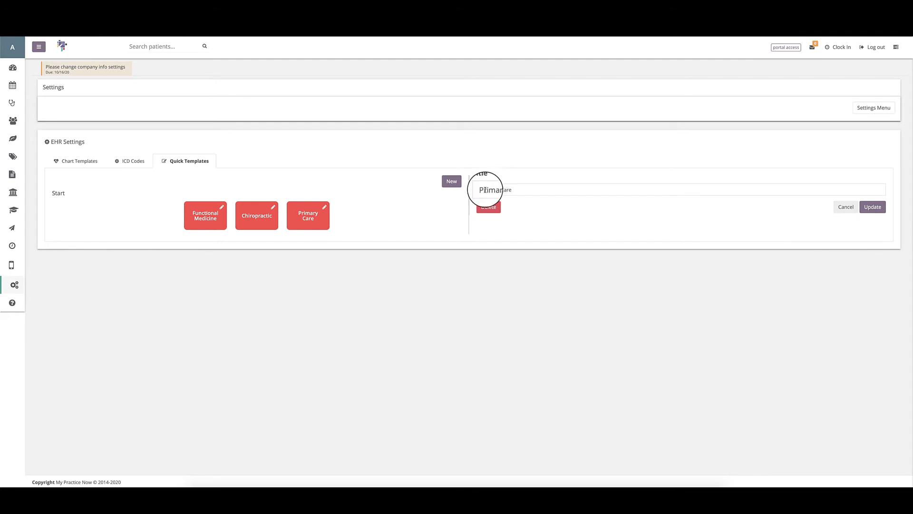
click(847, 206)
click(194, 210)
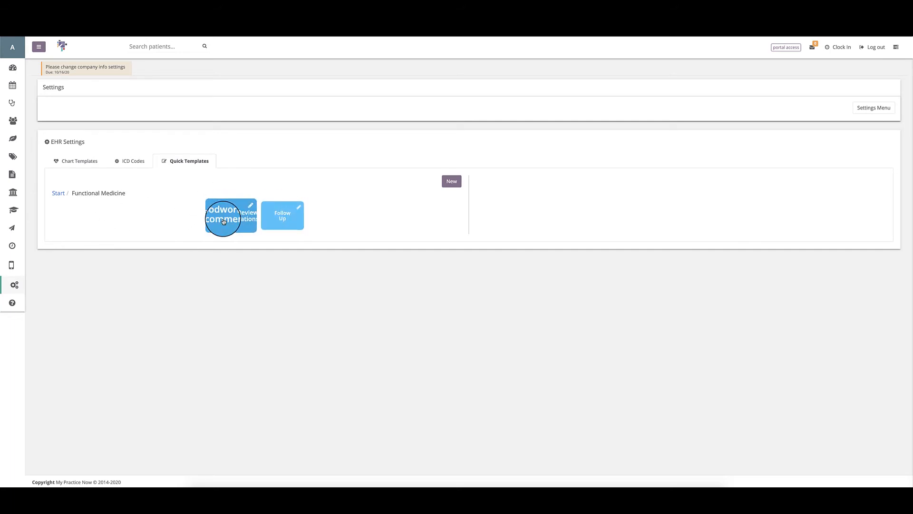
click(238, 216)
click(753, 223)
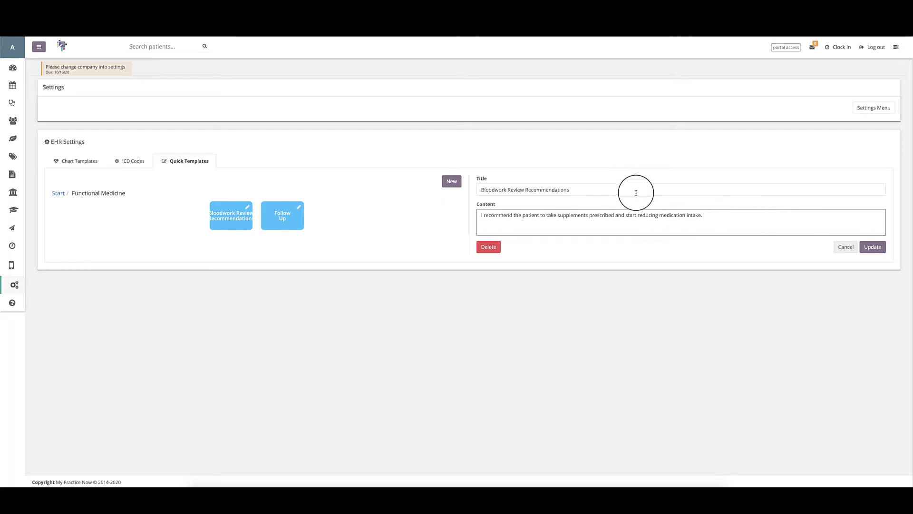
click(720, 230)
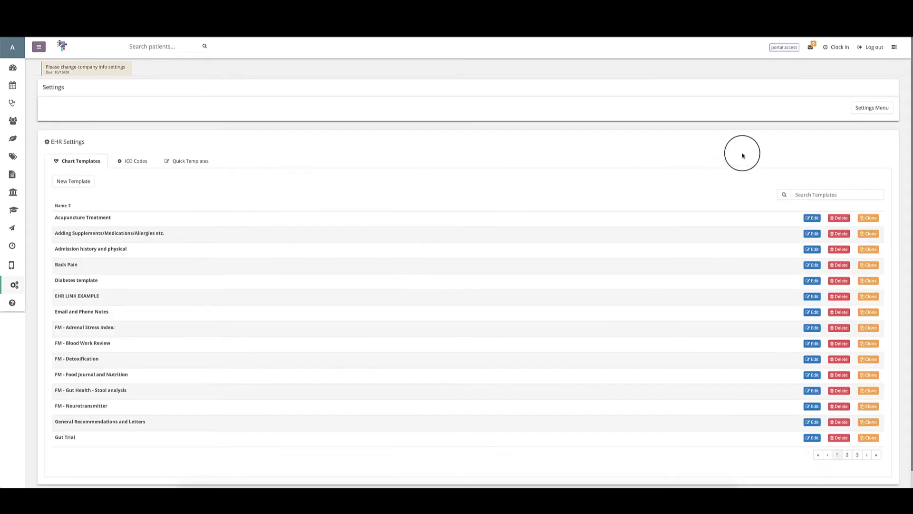
Step: Open the Programs / Banks Settings page from the Settings overview
click(867, 108)
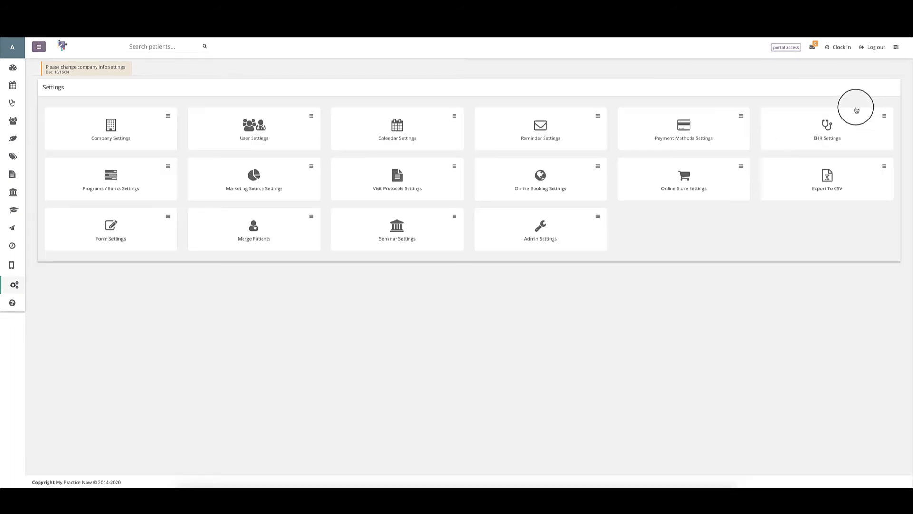
click(85, 190)
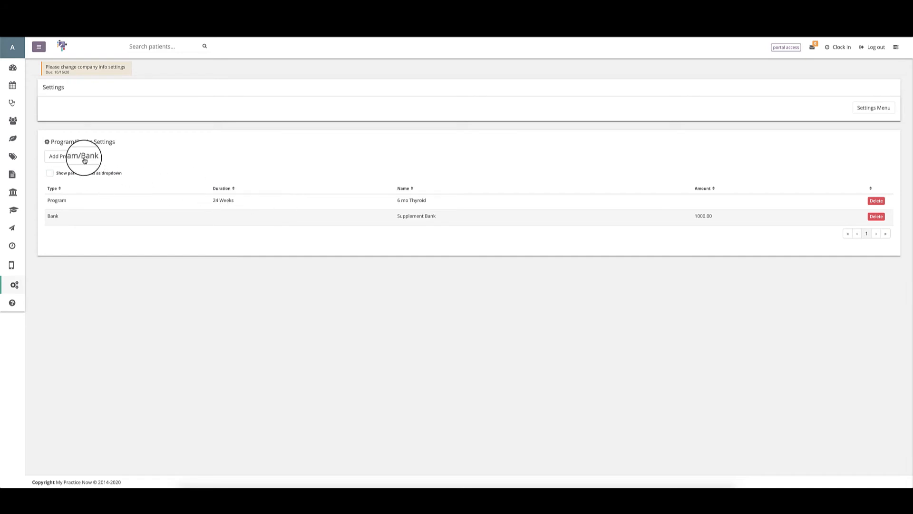
Step: Add a Program entry with a 52-week duration named '12 mo. Diabetes'
click(69, 159)
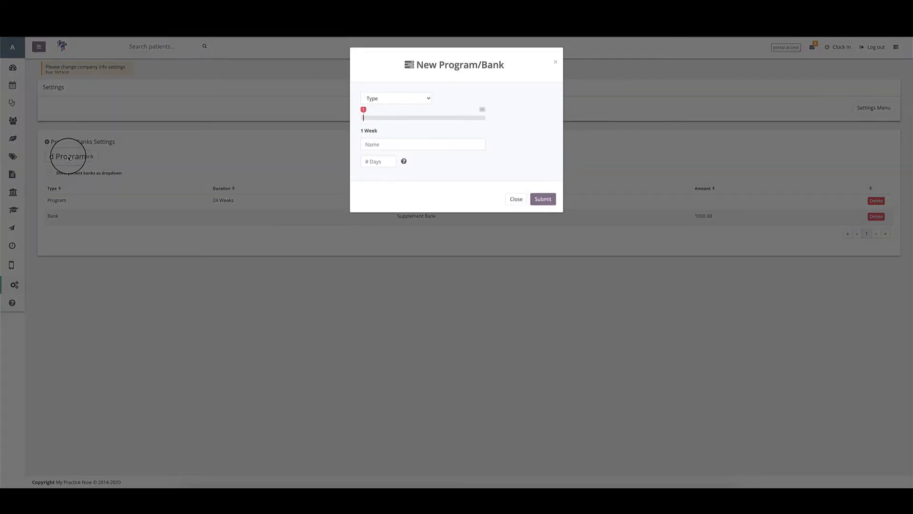
click(383, 99)
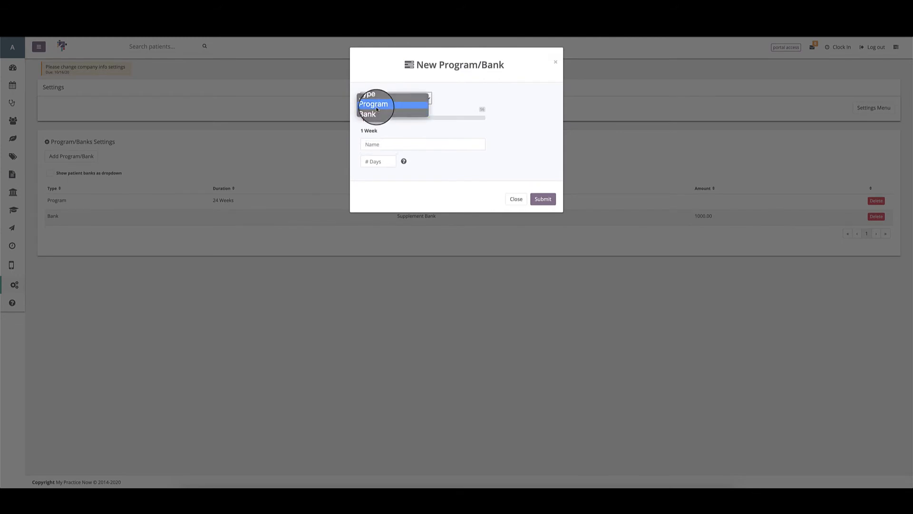
click(377, 109)
drag(363, 114, 474, 110)
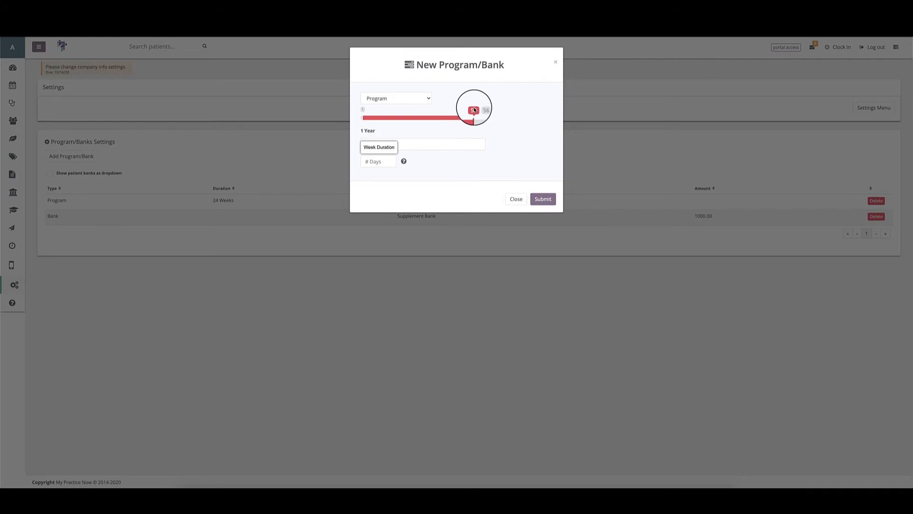
click(413, 147)
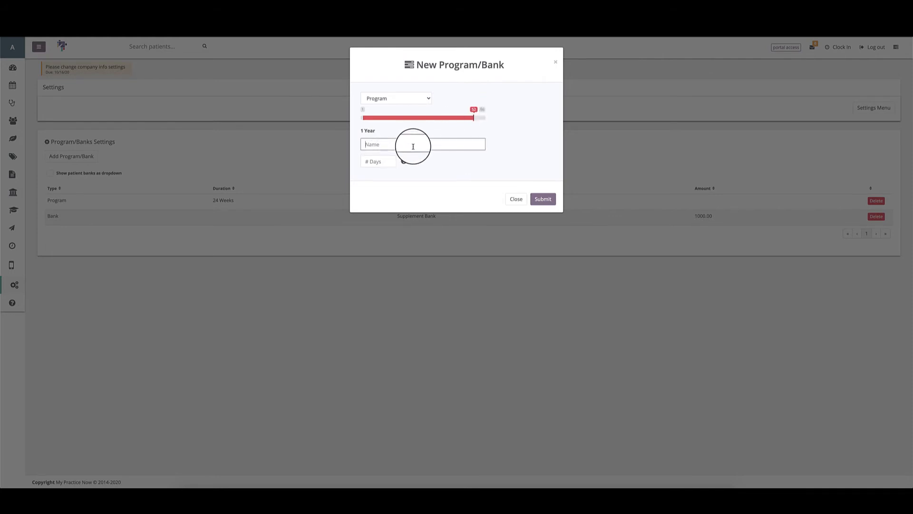
text(12 mo. Diabetes)
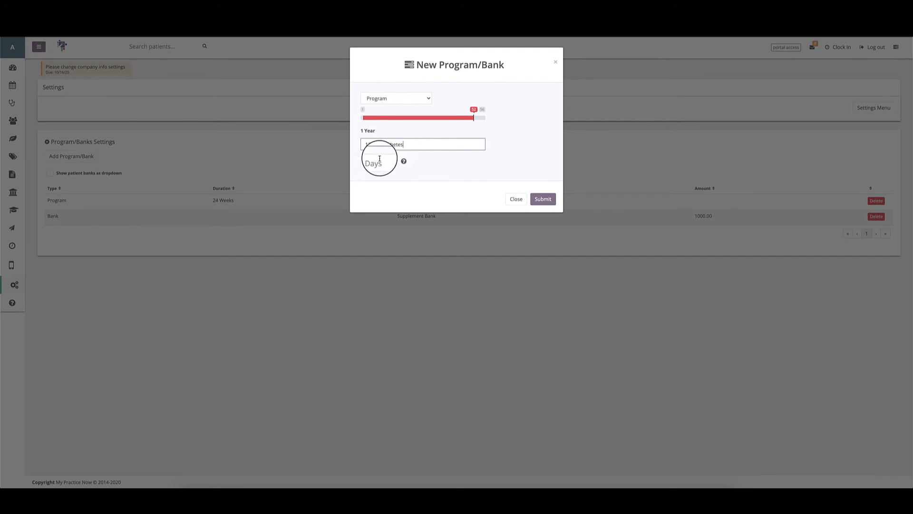
Step: Set the # Days field to 7 and submit the program
click(370, 162)
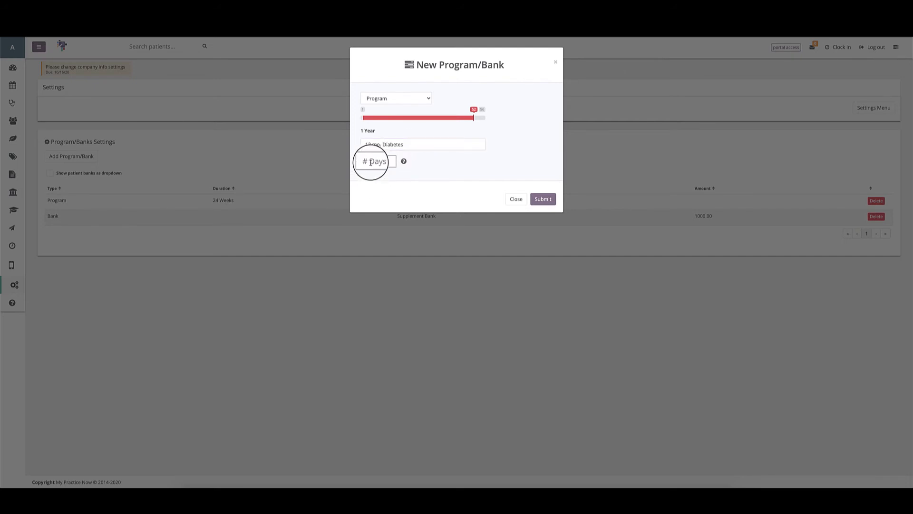
mouse_move(405, 162)
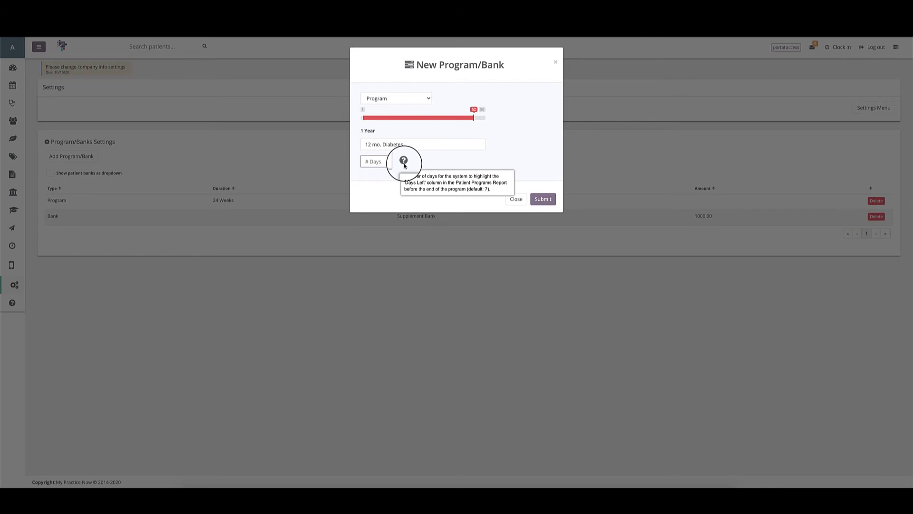
click(376, 162)
text(7)
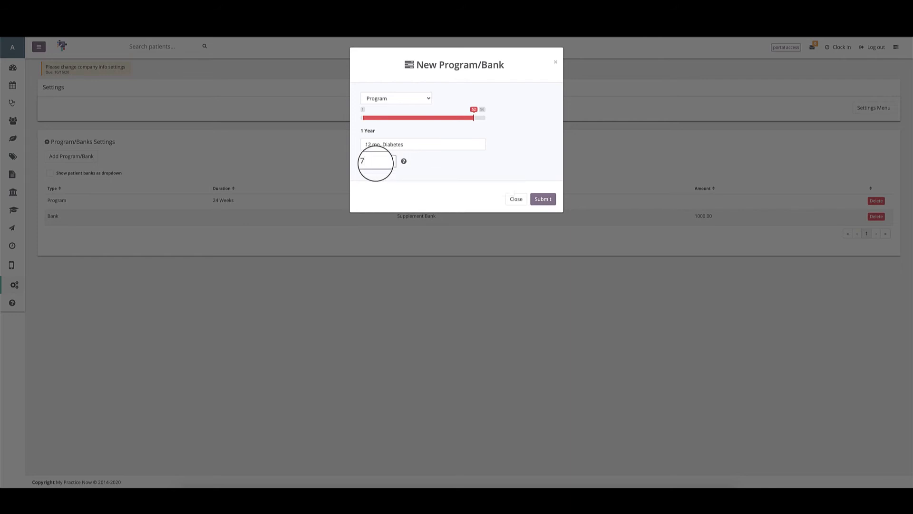
key(BackSpace)
text(14)
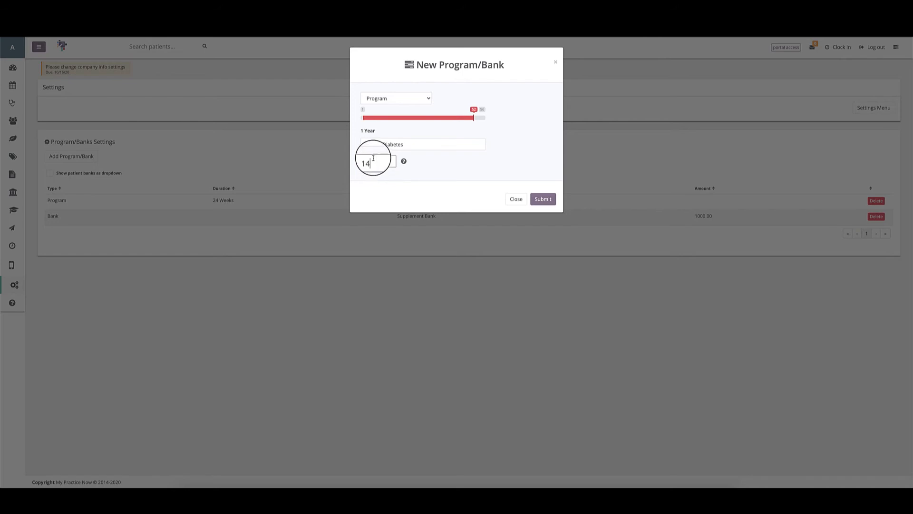
key(BackSpace)
key(BackSpace)
text(7)
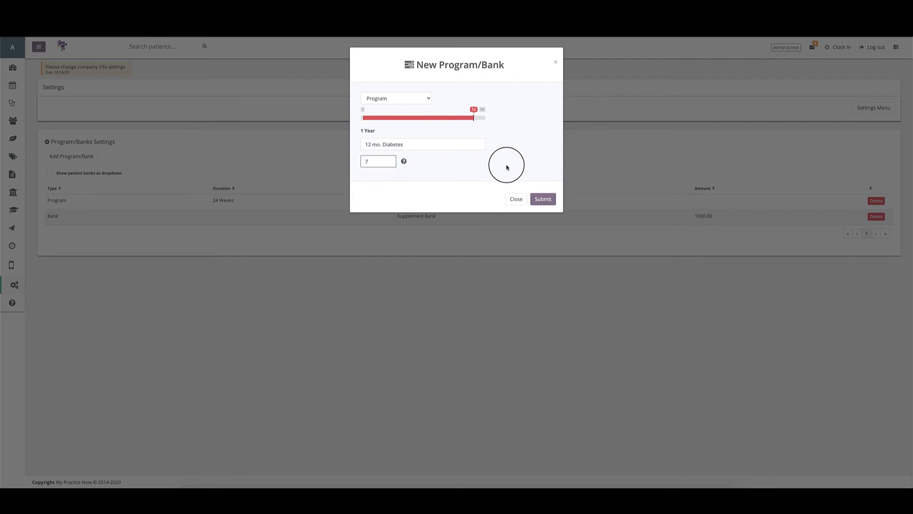
click(539, 200)
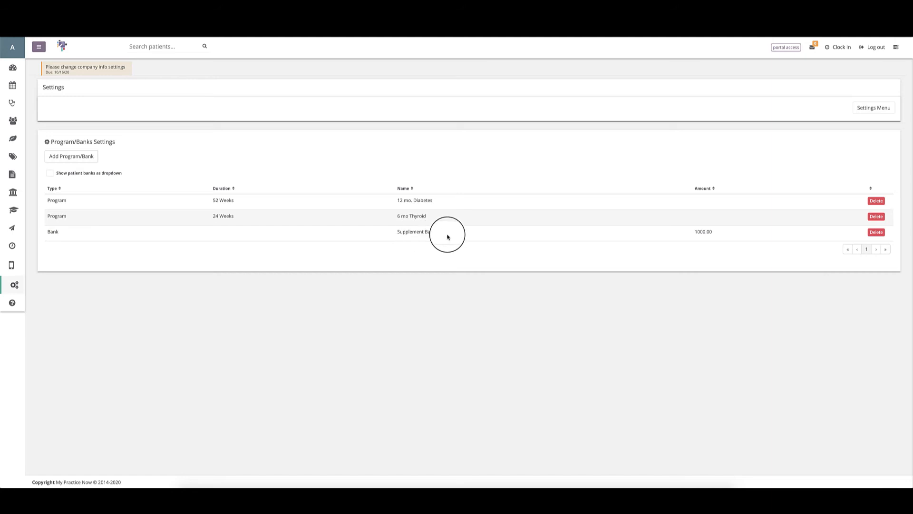
click(876, 232)
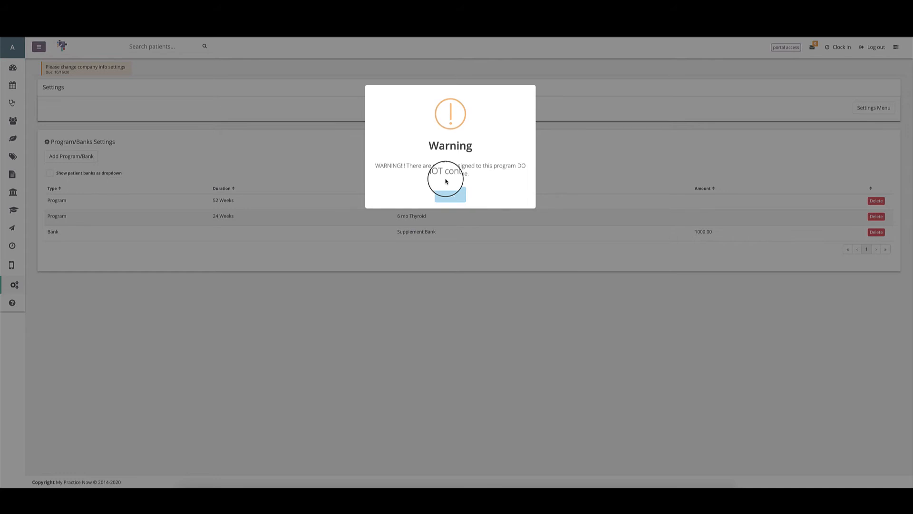
click(448, 192)
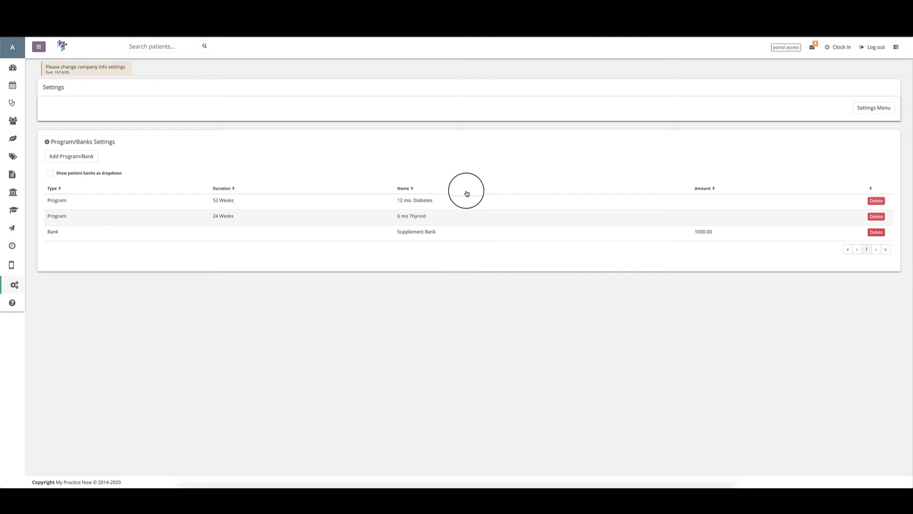
Step: Add a Bank named 'Lab Bank' with a 1000.00 amount
click(88, 156)
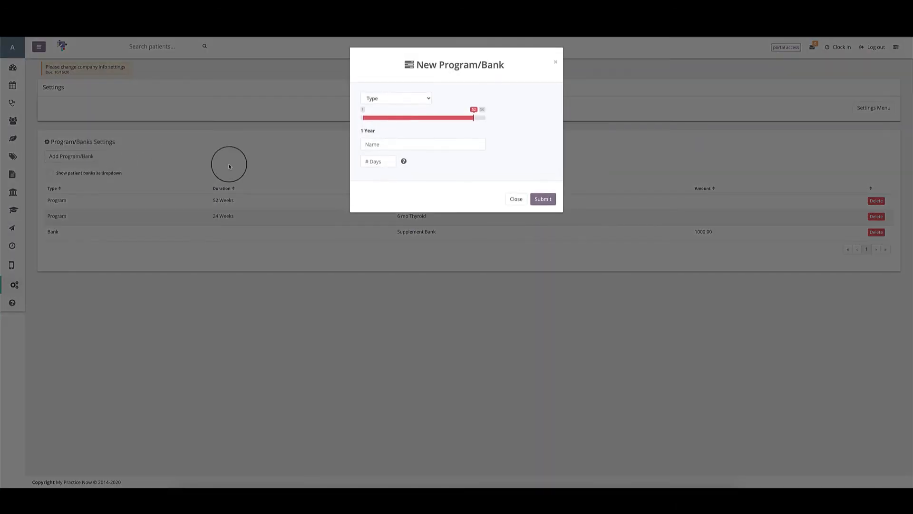
click(413, 98)
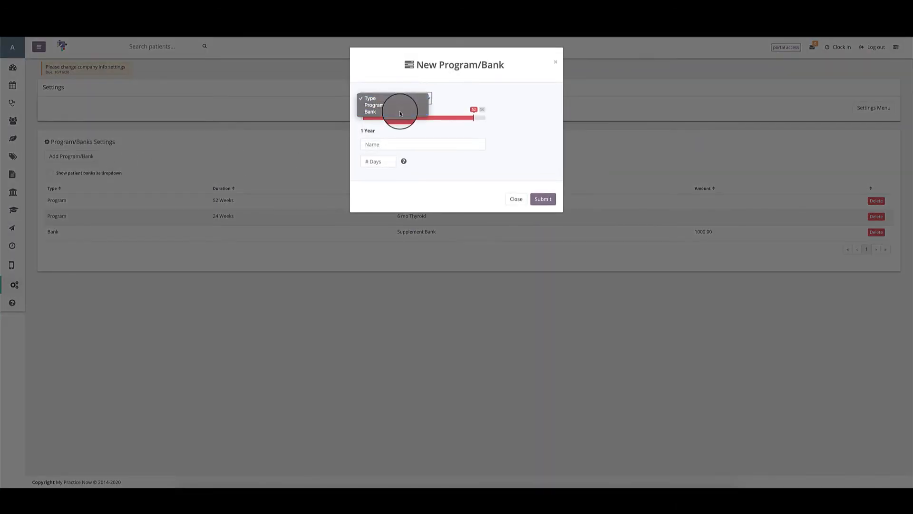
click(400, 112)
click(380, 114)
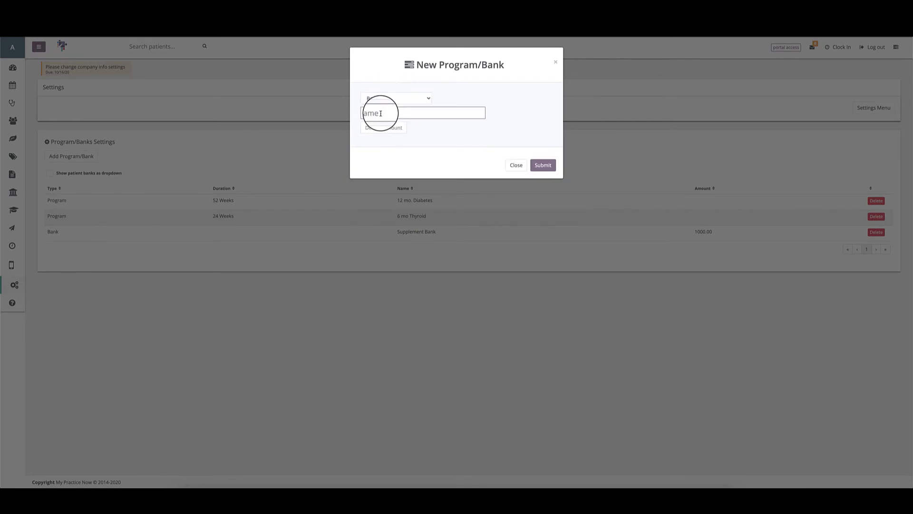
text(Lab Bank)
key(Tab)
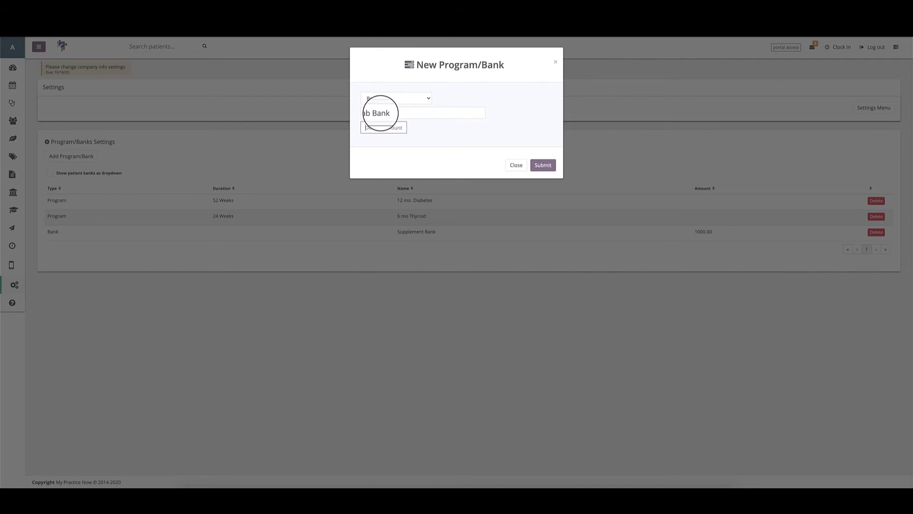
text(1000.00)
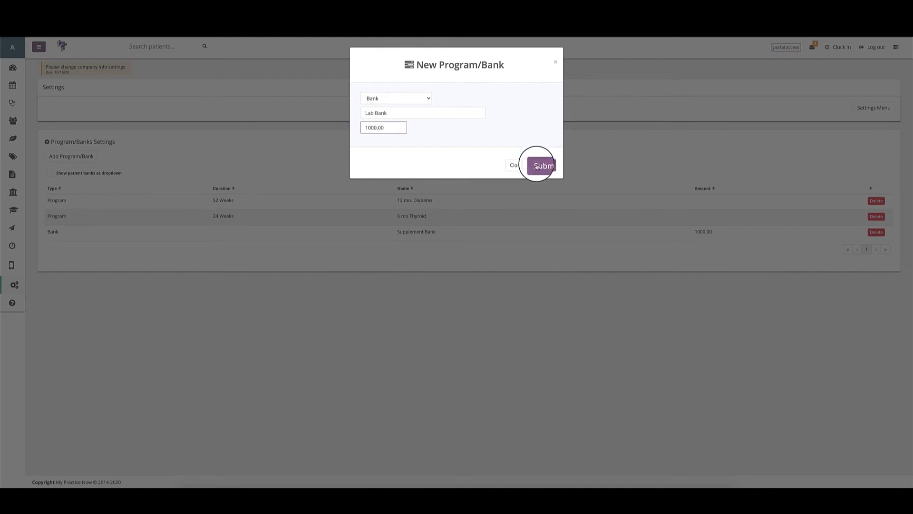
click(536, 165)
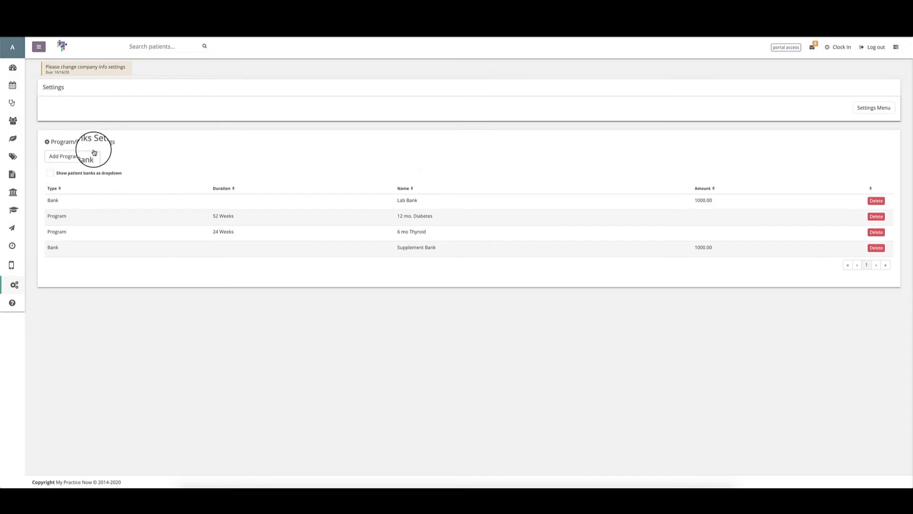
Step: Add a Bank named 'Class Bank' with a 1000 amount
click(59, 158)
click(418, 93)
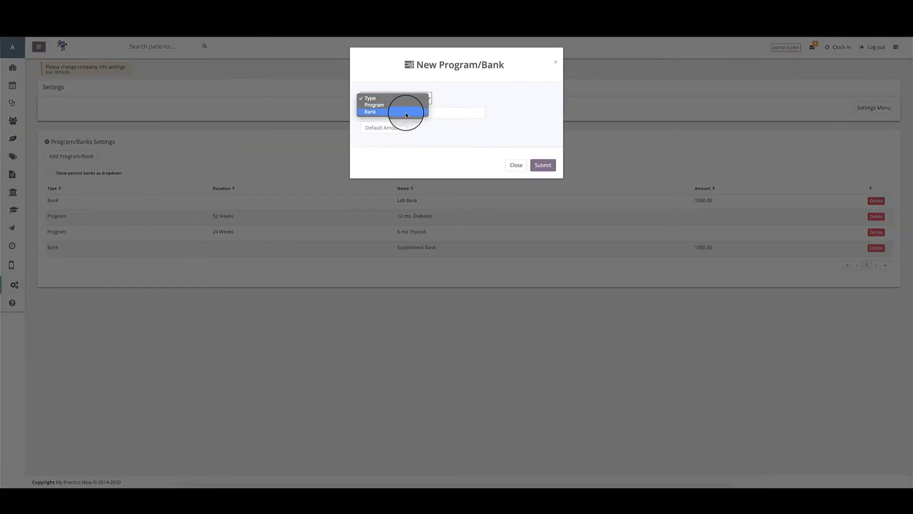
click(407, 115)
click(407, 114)
text(Class Ban)
key(Tab)
text(1)
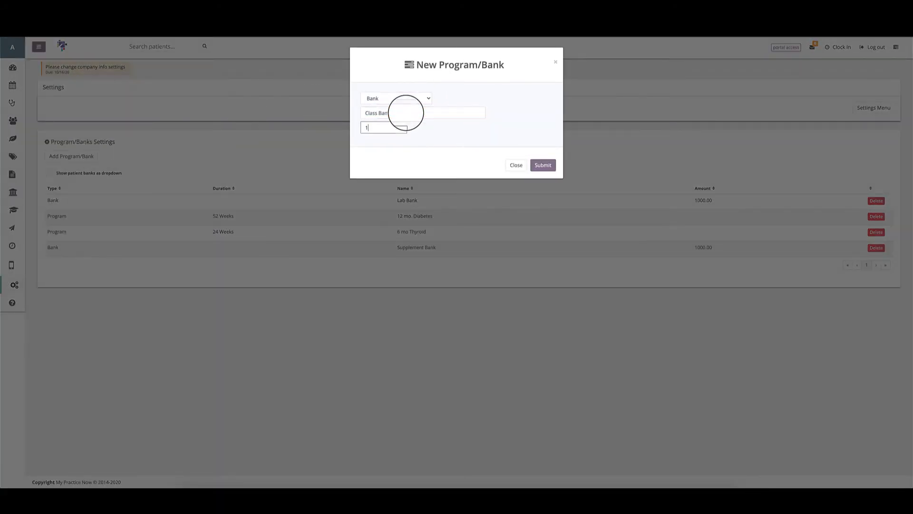
text(000)
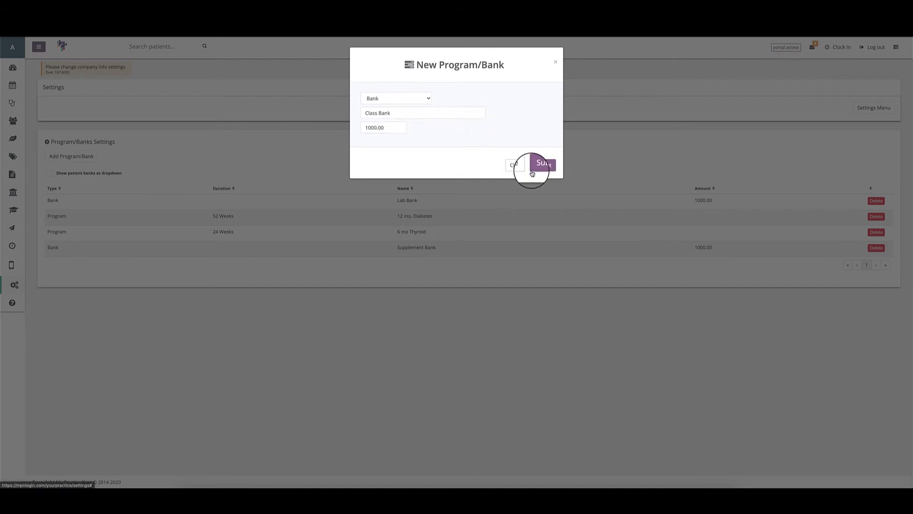
click(539, 165)
Step: Add a Bank named 'Office Visit Bank' with a 1000 amount
click(387, 98)
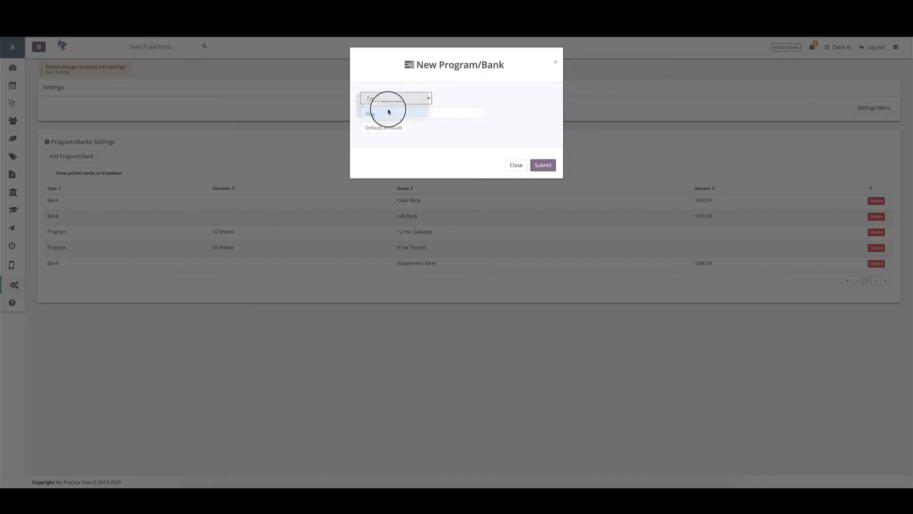
click(387, 112)
click(386, 114)
text(Office Visit Bank)
key(Tab)
text(10)
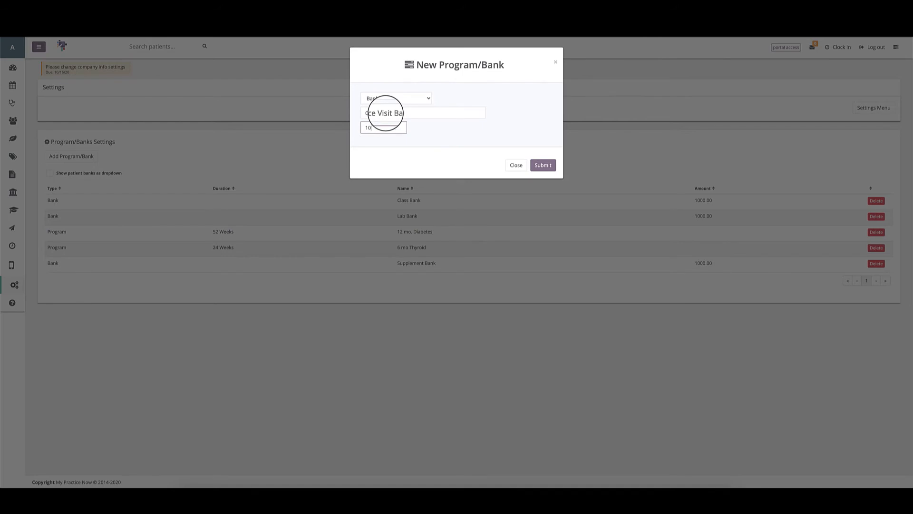
text(00)
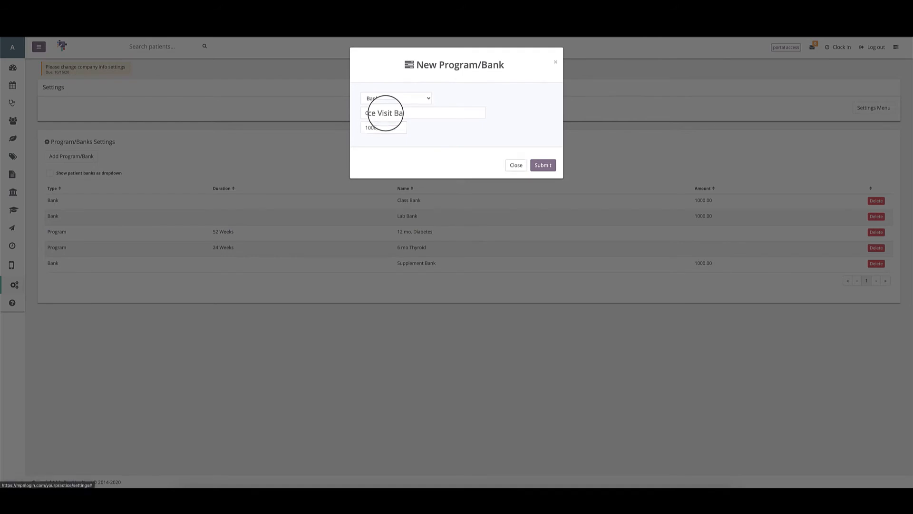
click(542, 165)
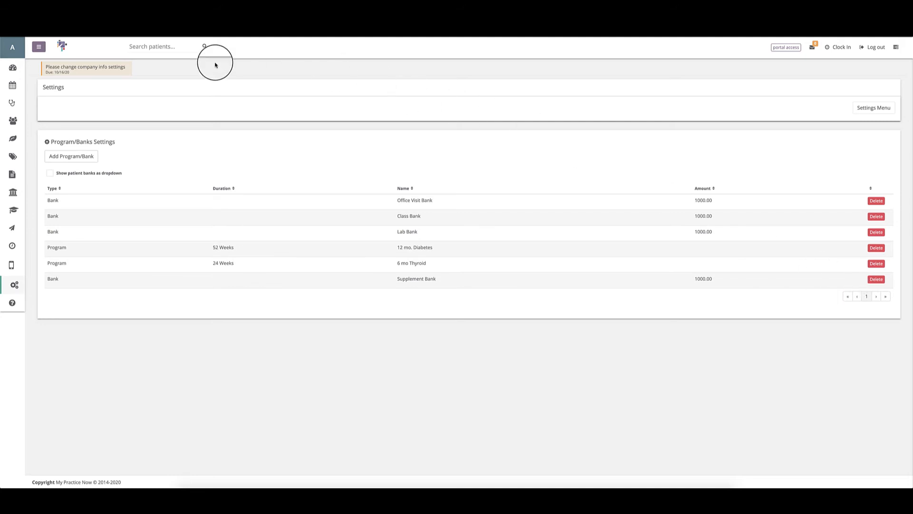
Step: Go back to the Settings overview and open Marketing Source Settings
click(321, 27)
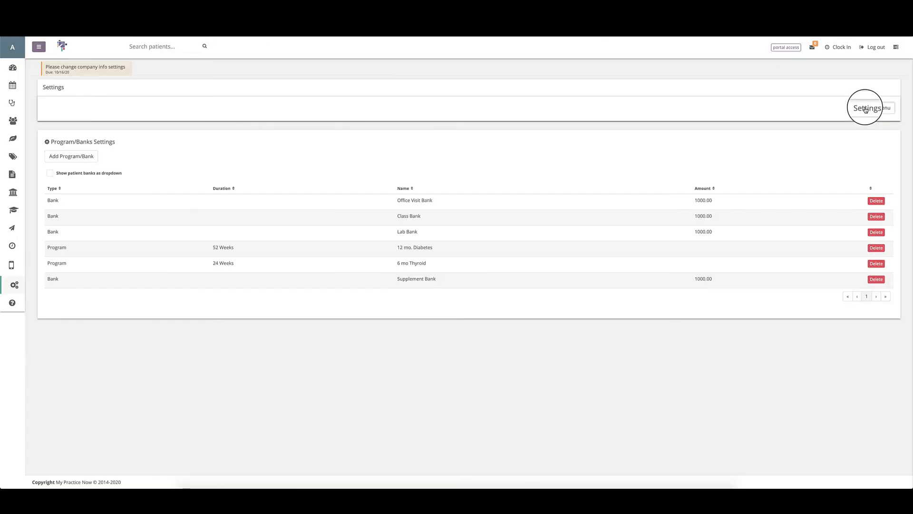
click(866, 109)
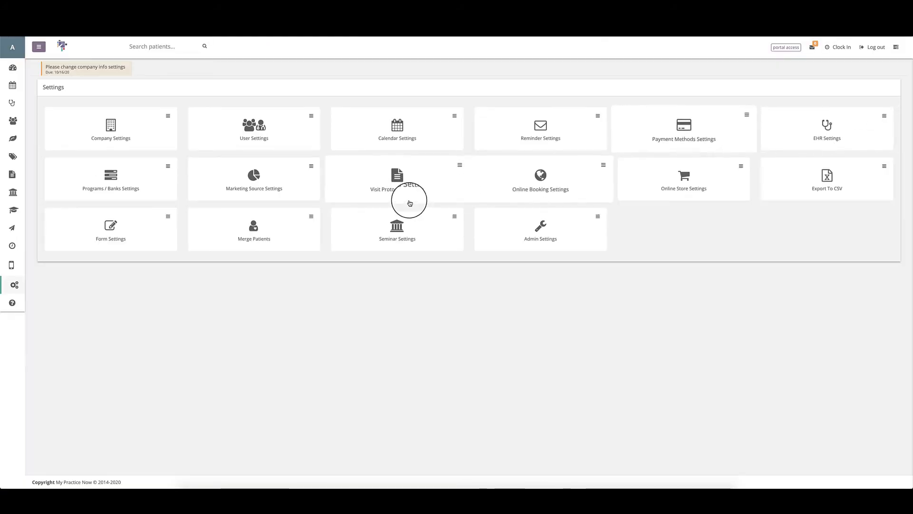
click(229, 191)
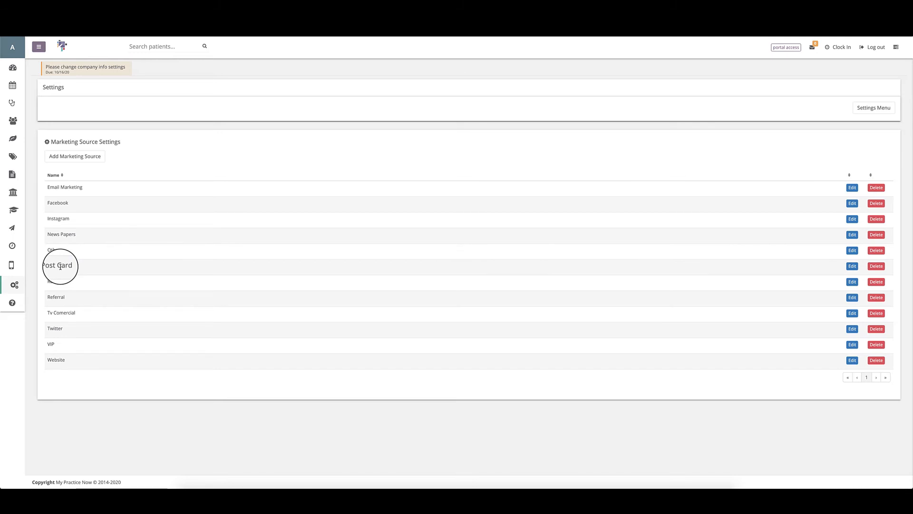
click(83, 160)
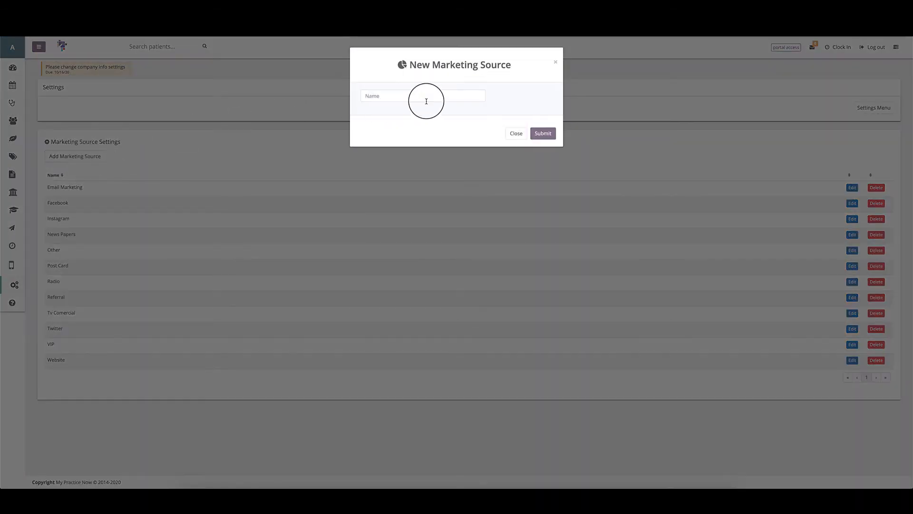
click(509, 135)
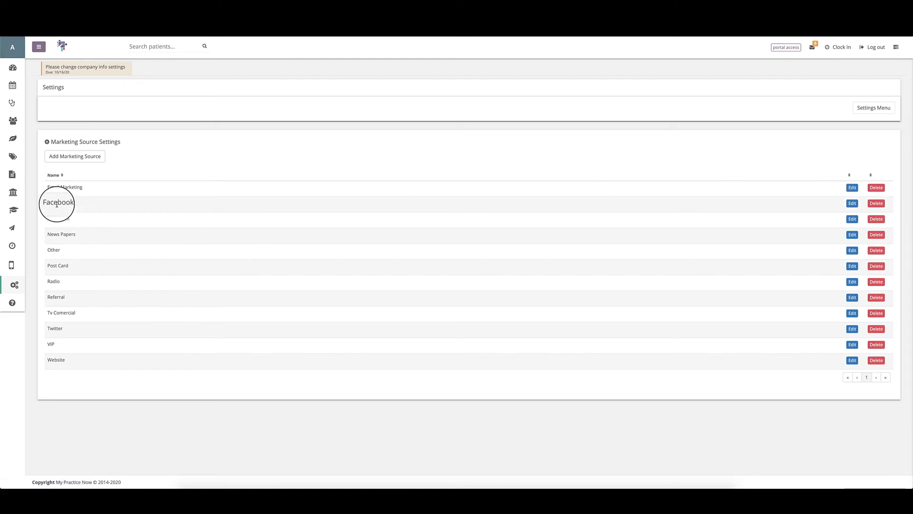
click(91, 161)
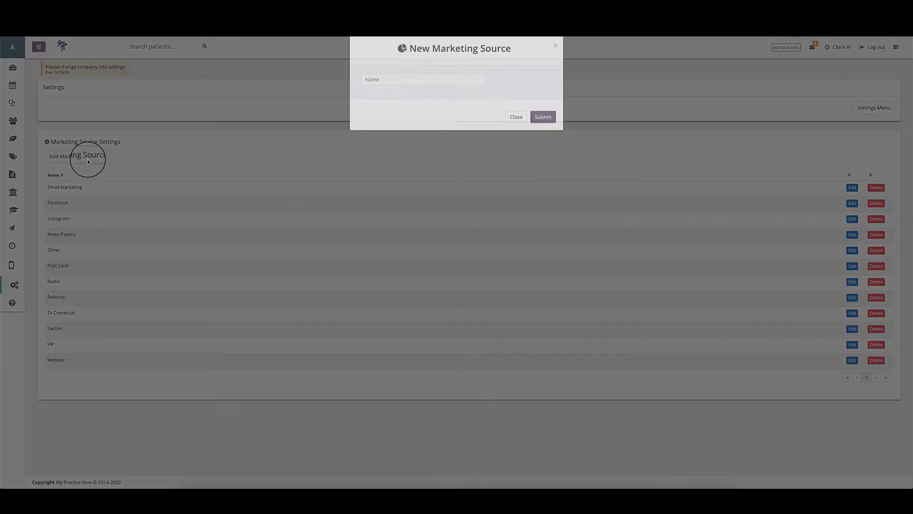
click(445, 99)
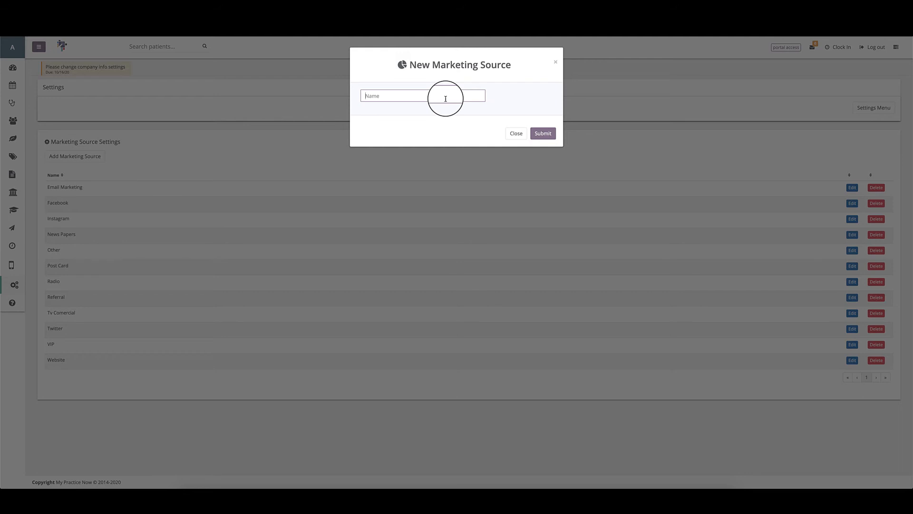
click(514, 133)
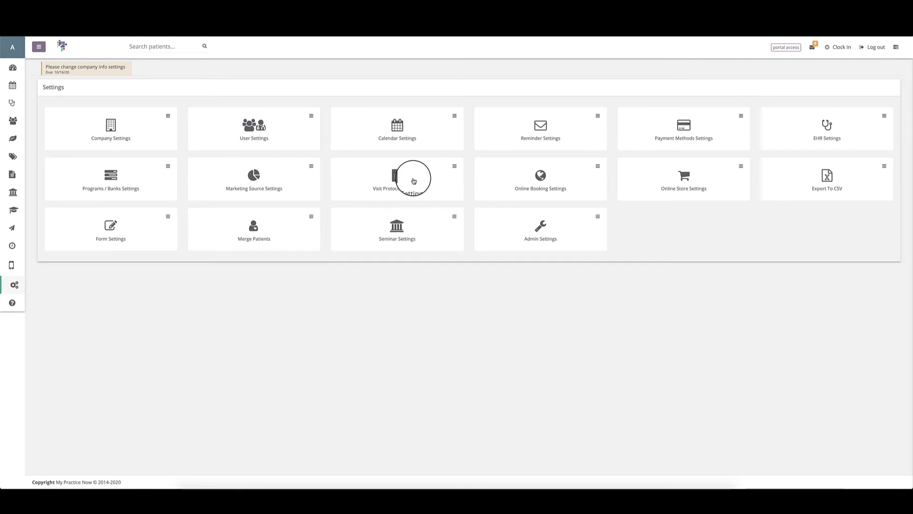
Step: Open the Visit Protocols Settings page
click(392, 183)
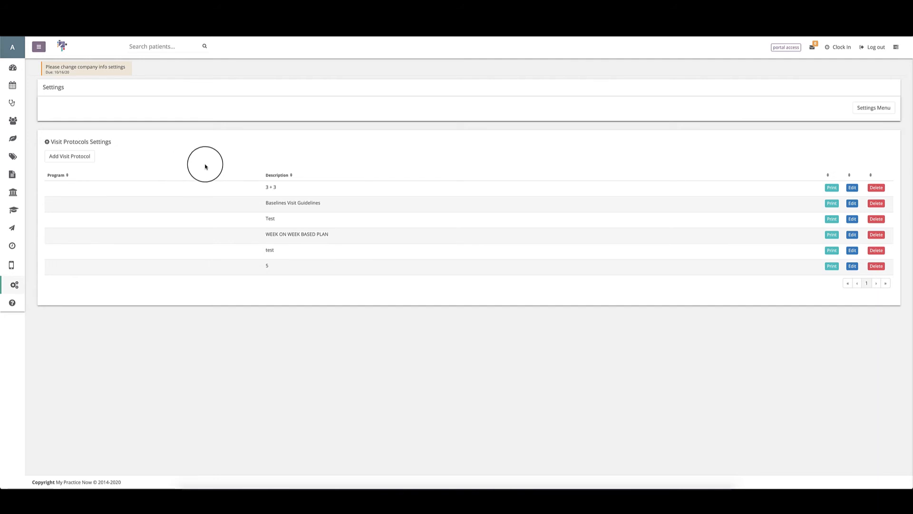
Step: Start a new 6 mo Thyroid visit protocol with visit 1 row 'Do tour of the office'
click(62, 159)
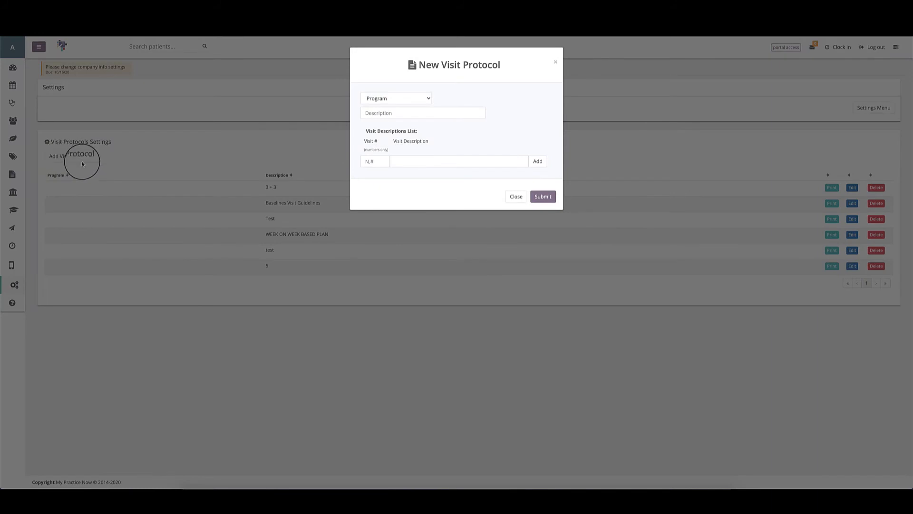
click(377, 98)
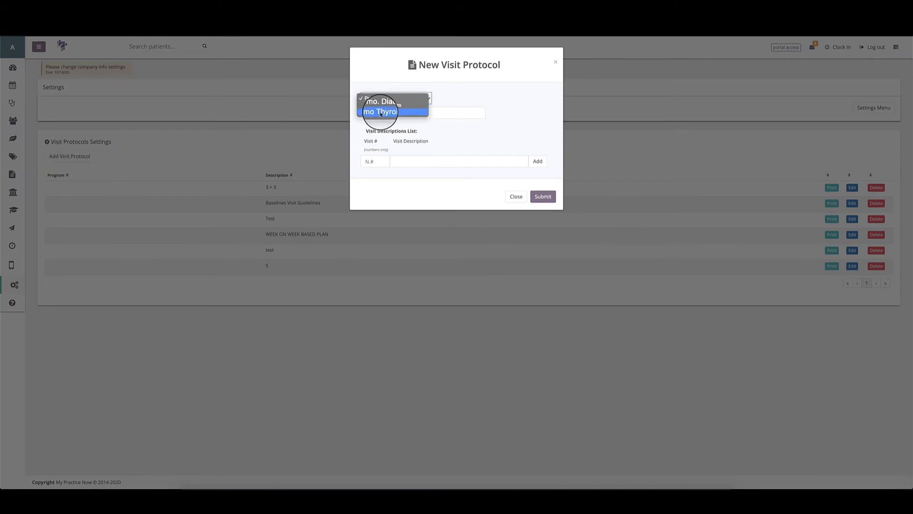
click(380, 111)
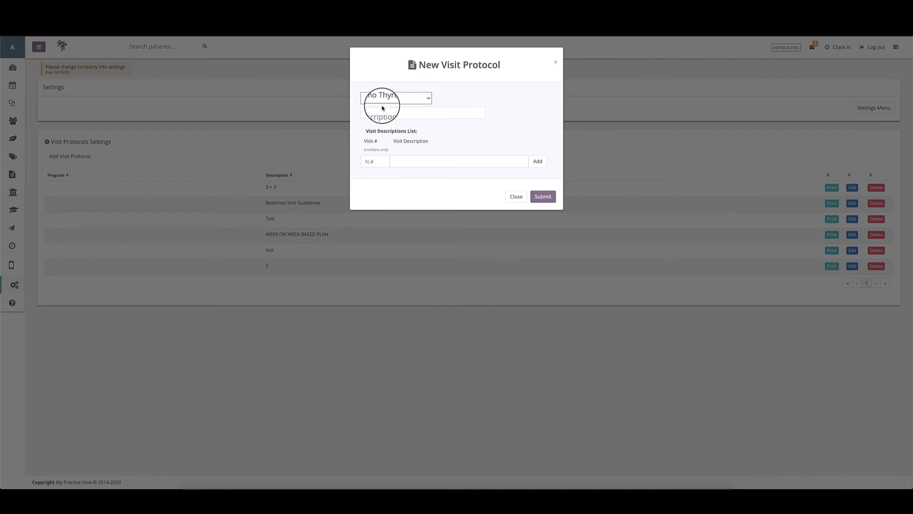
click(382, 114)
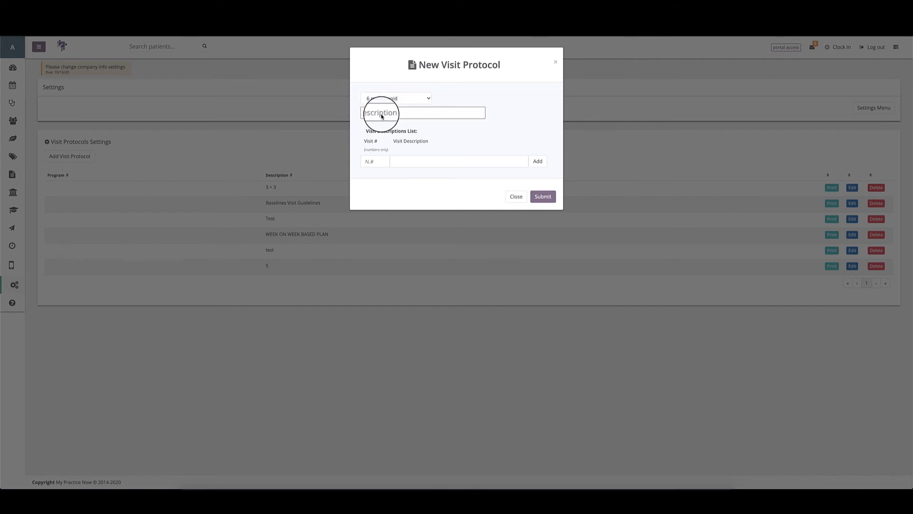
click(368, 162)
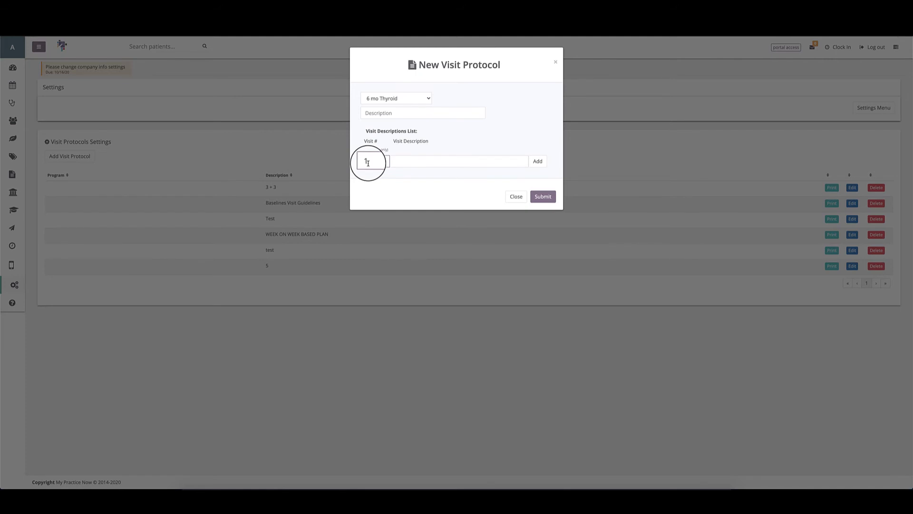
click(416, 162)
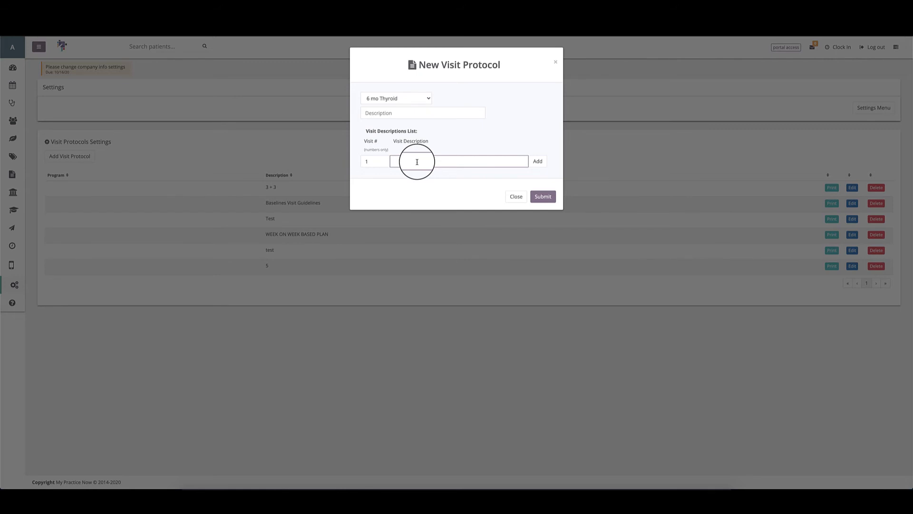
text(Do tour of the office)
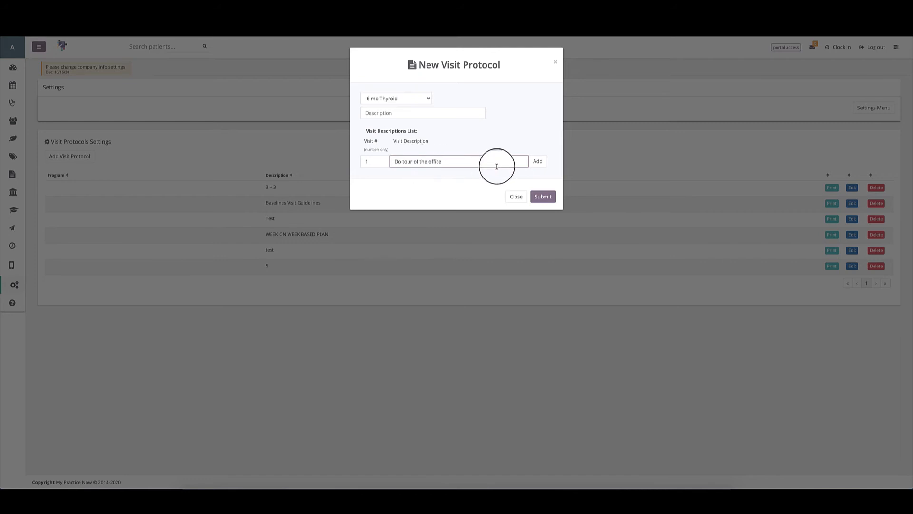
click(545, 163)
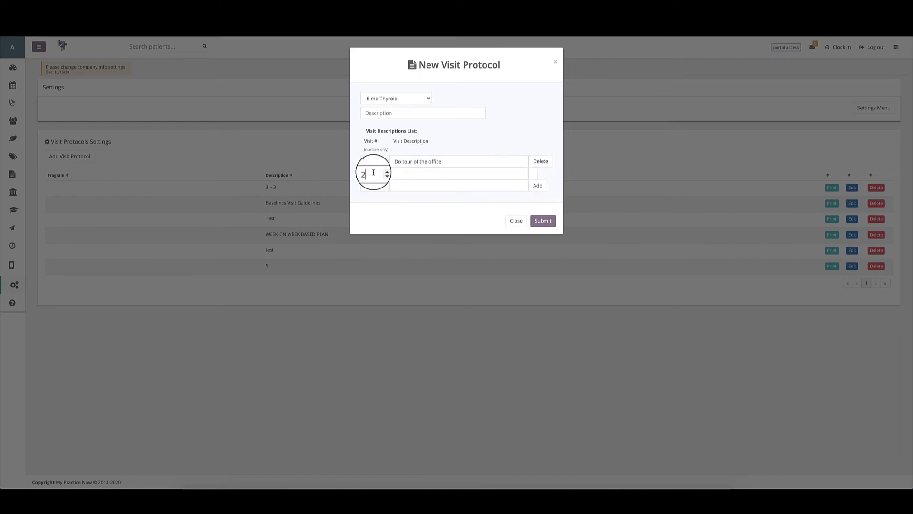
Step: Add visit 1 rows for the patient welcome gift and 'New patient paperwork is filled out'
click(374, 174)
text(1)
key(Tab)
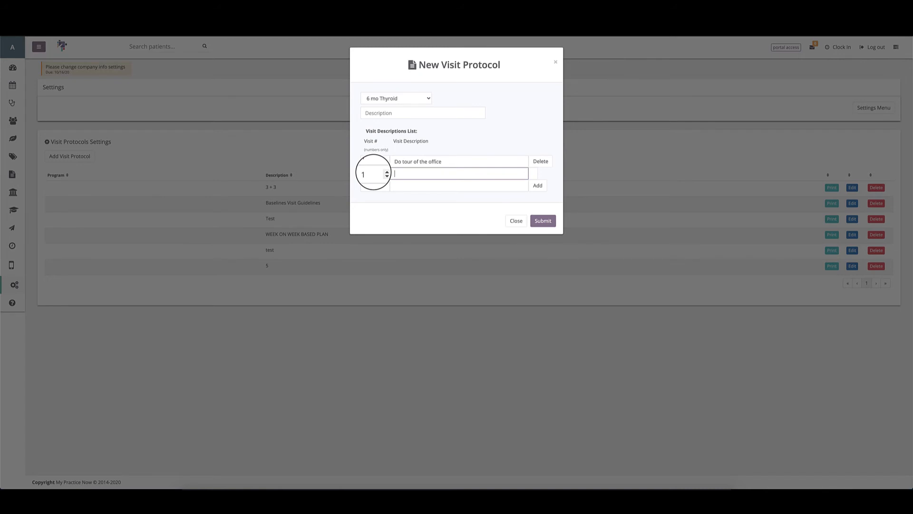
text(Give th)
key(BackSpace)
key(BackSpace)
text(patient welcome g)
click(372, 186)
text(1)
click(419, 188)
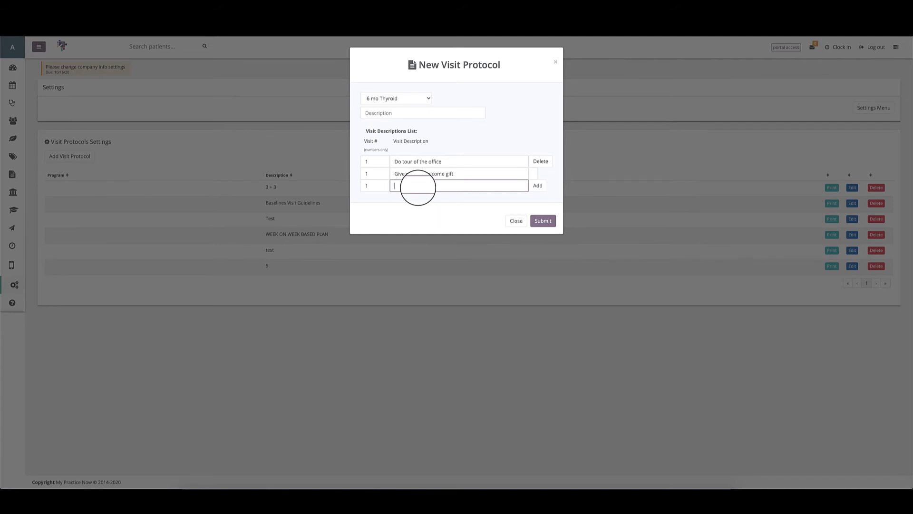
text(New patient paperwork is filled out)
click(538, 186)
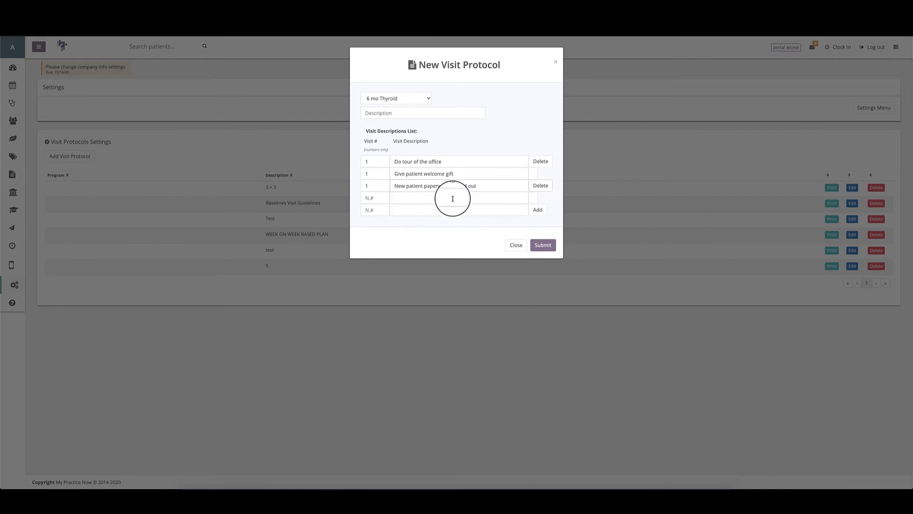
Step: Add visit 1 rows 'Sign PMA form', 'Sign No refund policy' and 'Sign the consent for treatment'
click(375, 198)
text(1)
click(410, 198)
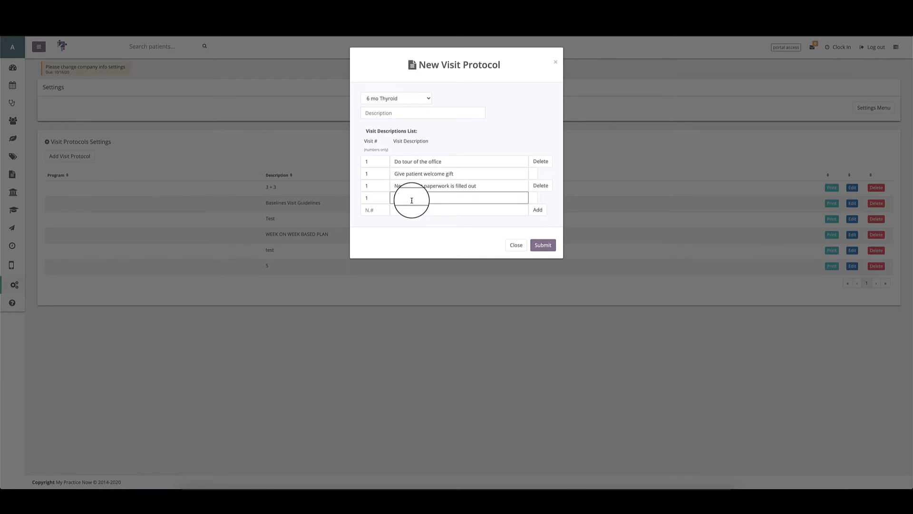
text(Sign PMA form)
click(376, 210)
text(1)
click(398, 210)
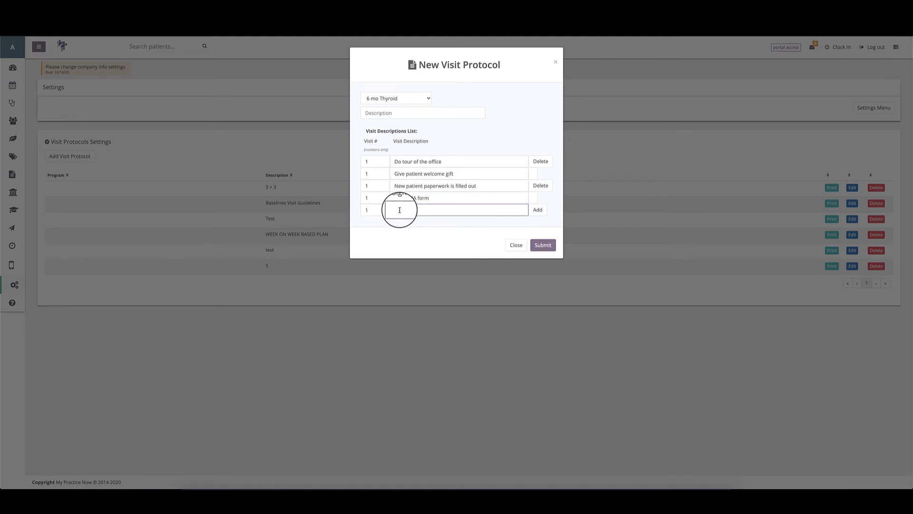
text(Sign No refund policy)
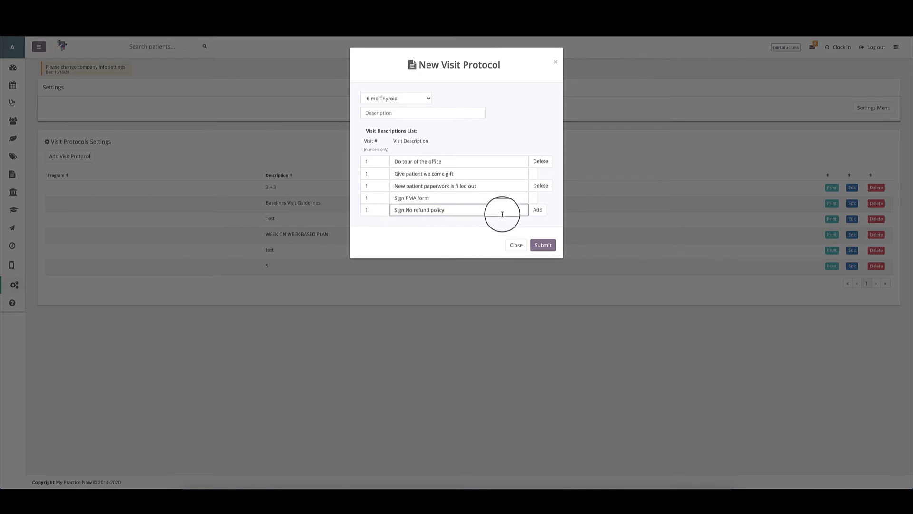
click(537, 210)
click(370, 221)
text(1)
click(420, 221)
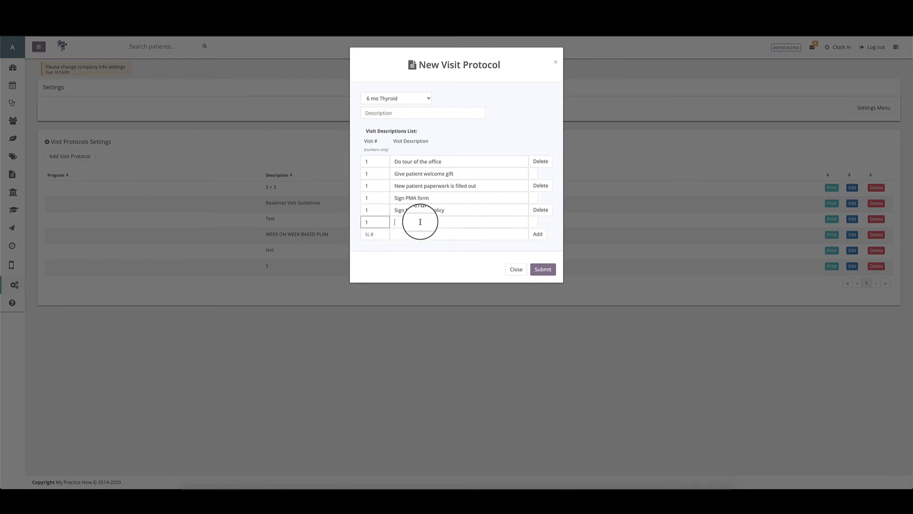
text(Sign the consent for treatment)
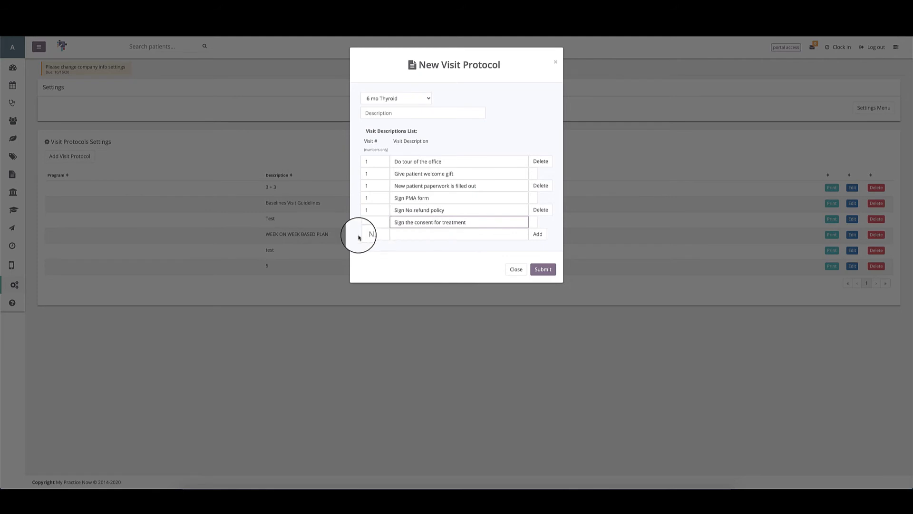
click(370, 234)
Step: Add visit 1 rows 'Upload documents in MPN' and 'Sign the program consent'
text(1)
click(408, 236)
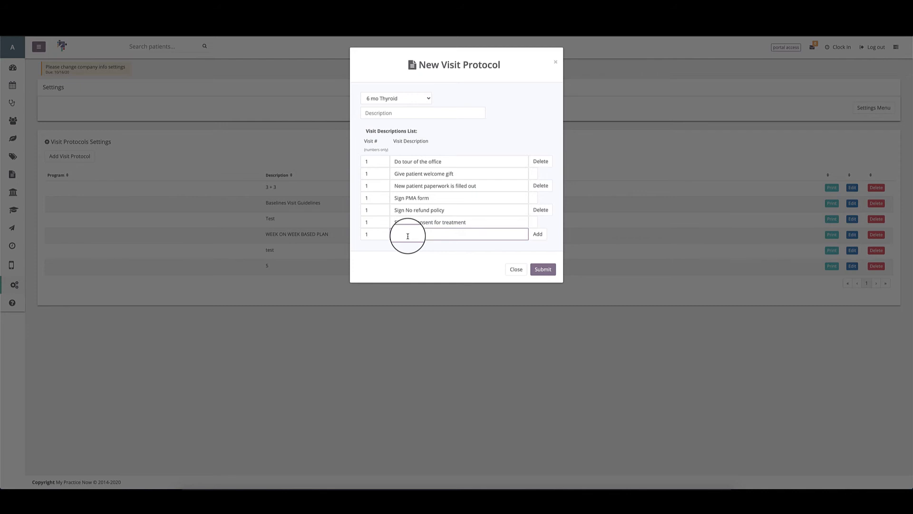
text(Upload documents in MPN)
click(542, 237)
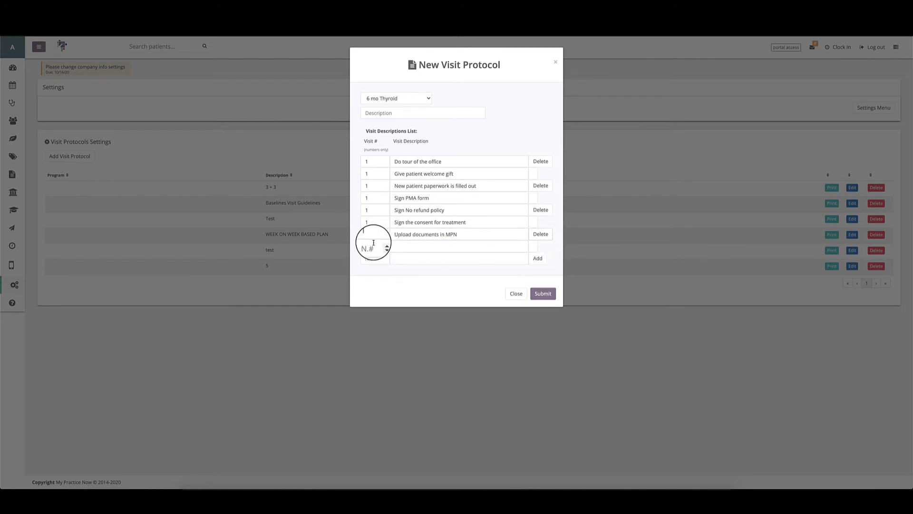
click(410, 247)
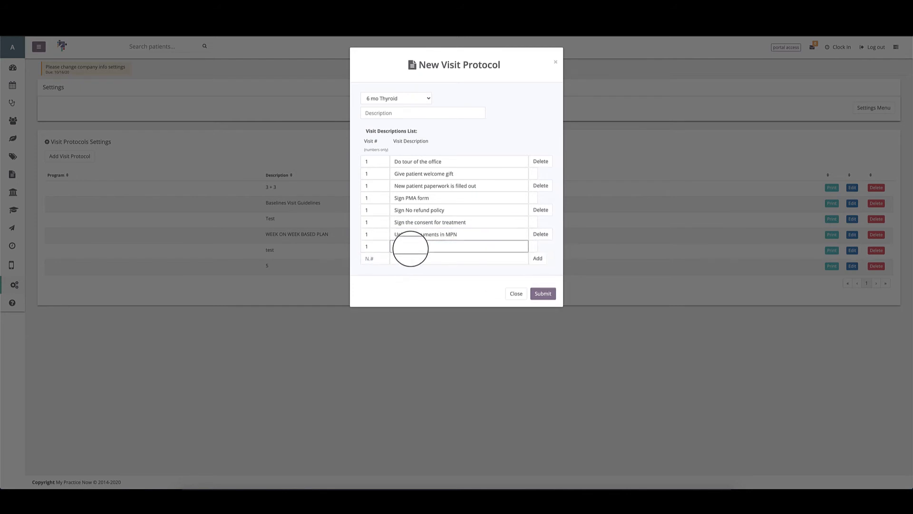
text(Sign the program consent)
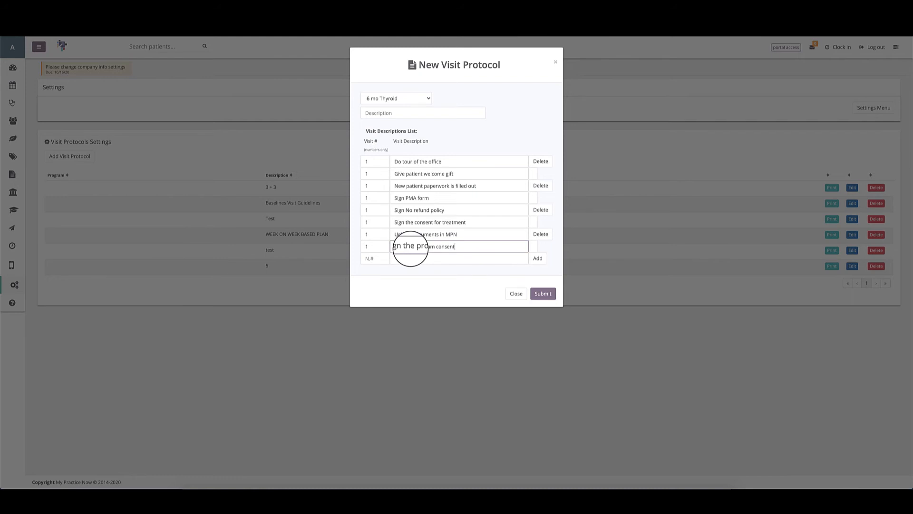
Step: Add visit 1 rows for recurring payment setup and 'Call patient in evening to follow up'
click(364, 257)
text(1)
click(405, 260)
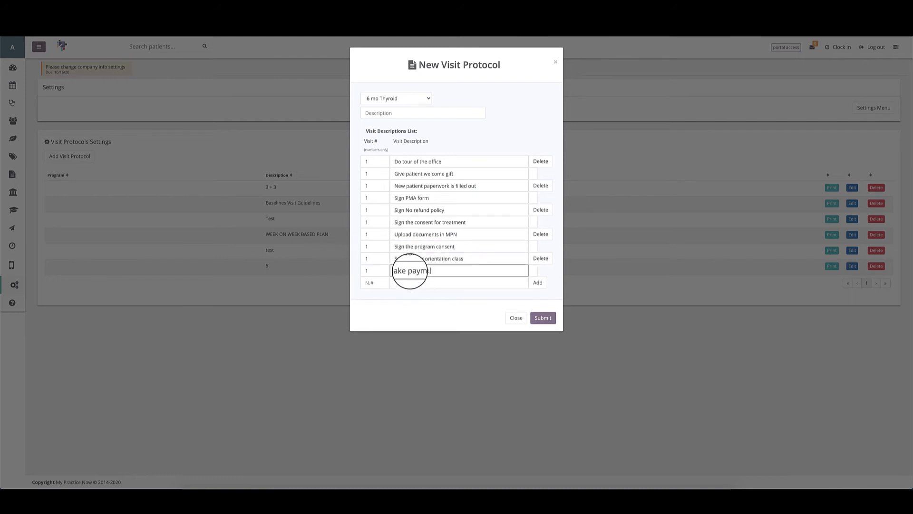
text(or Set up recurring payment)
click(367, 283)
text(1)
click(404, 283)
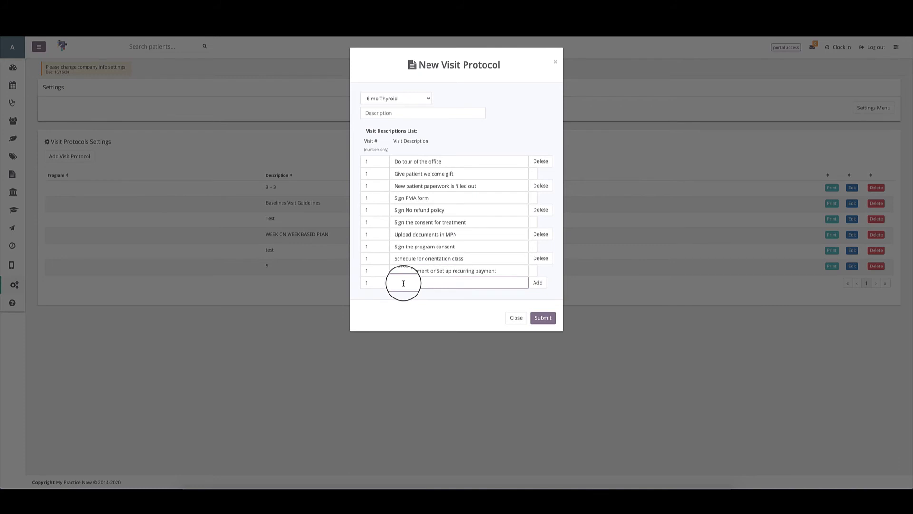
text(Call patient in evening to follow up)
click(537, 282)
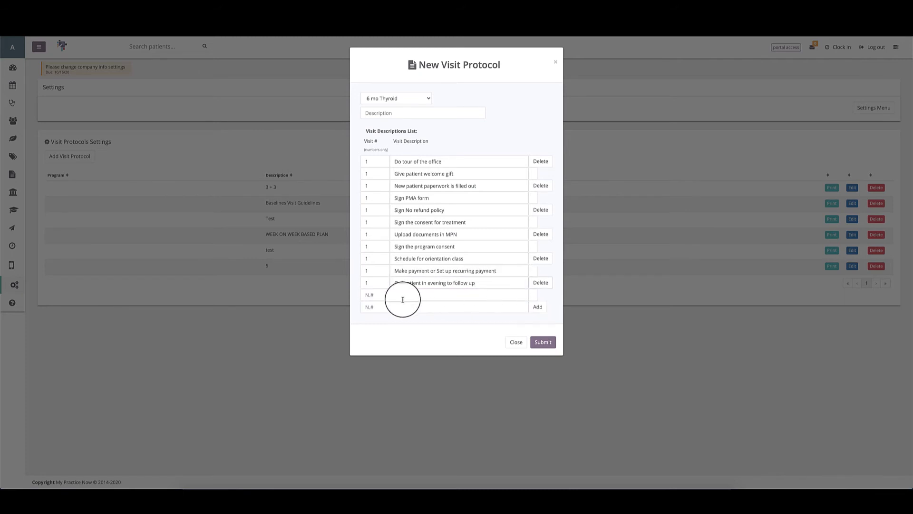
Step: Add visit 2 rows 'Give patient binder' and 'Attend Orientation' to the protocol
click(367, 295)
text(2)
click(403, 293)
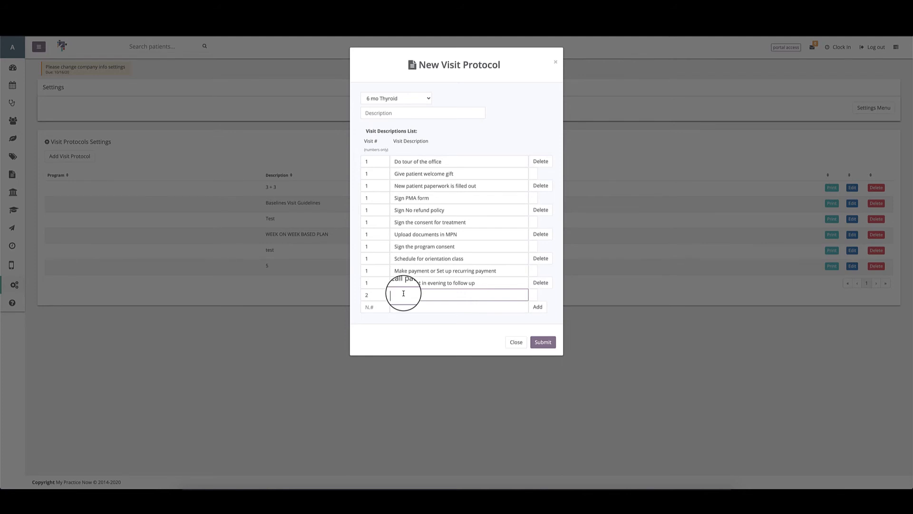
text(Give patient binder)
click(367, 307)
text(2)
click(420, 308)
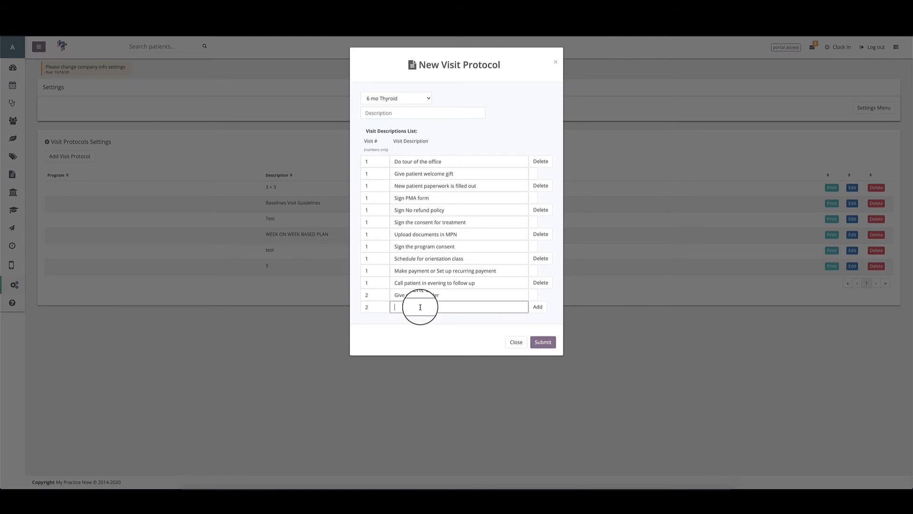
text(Attend Orientation)
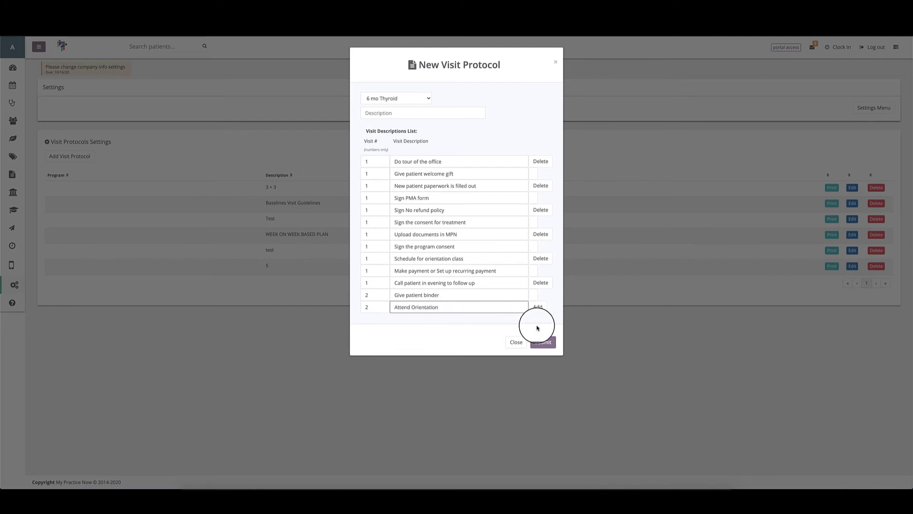
click(410, 113)
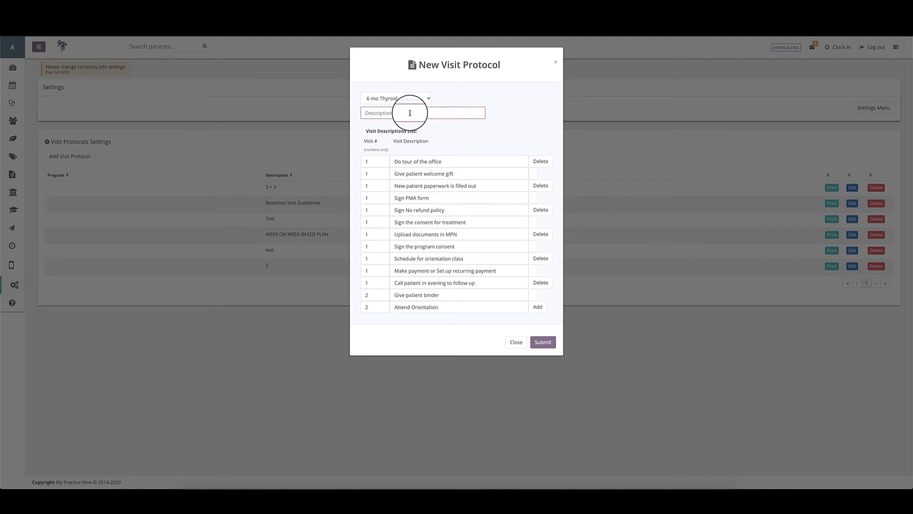
Step: Save the protocol described as 'visit protocol for 6 month thyroid' and check its Print and Edit buttons
text(visit protocol for 6 month thyroid)
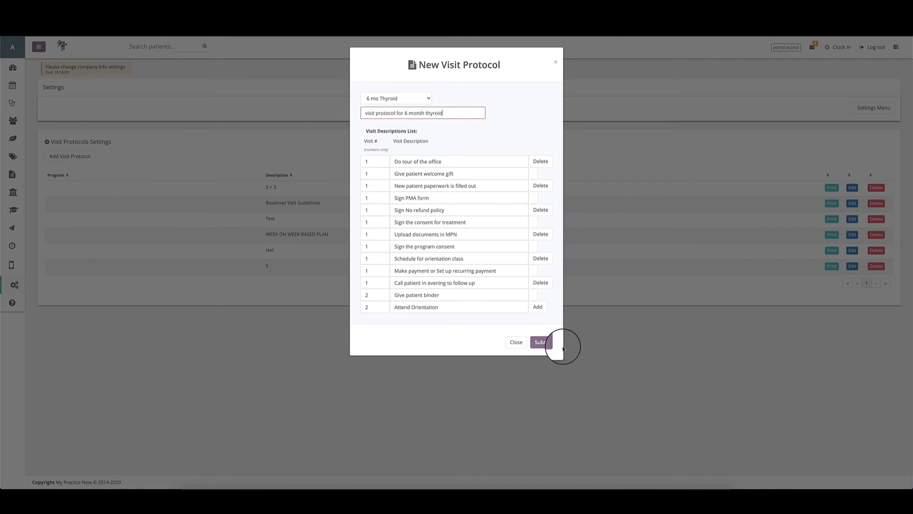
click(543, 342)
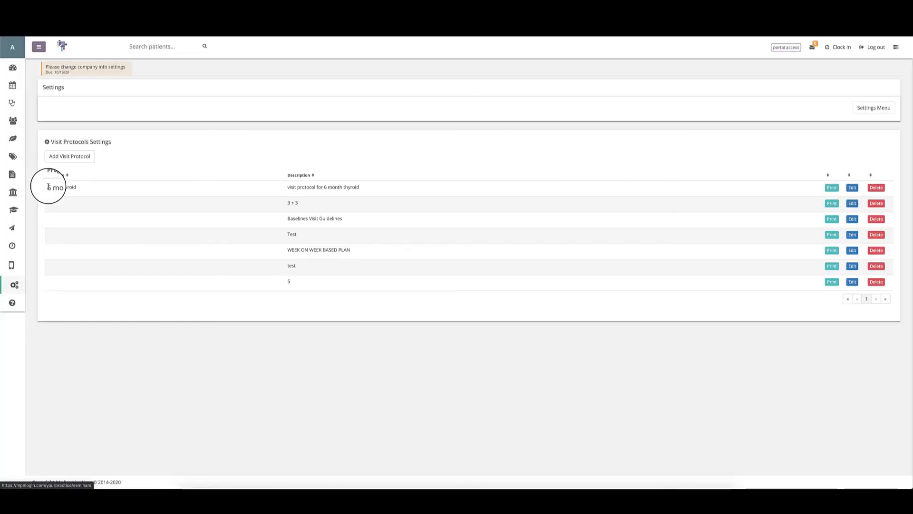
click(830, 188)
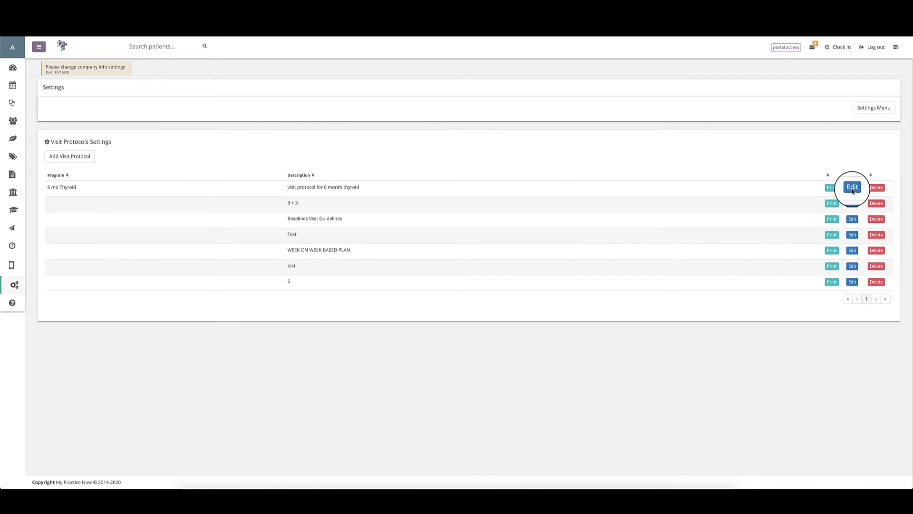
click(876, 188)
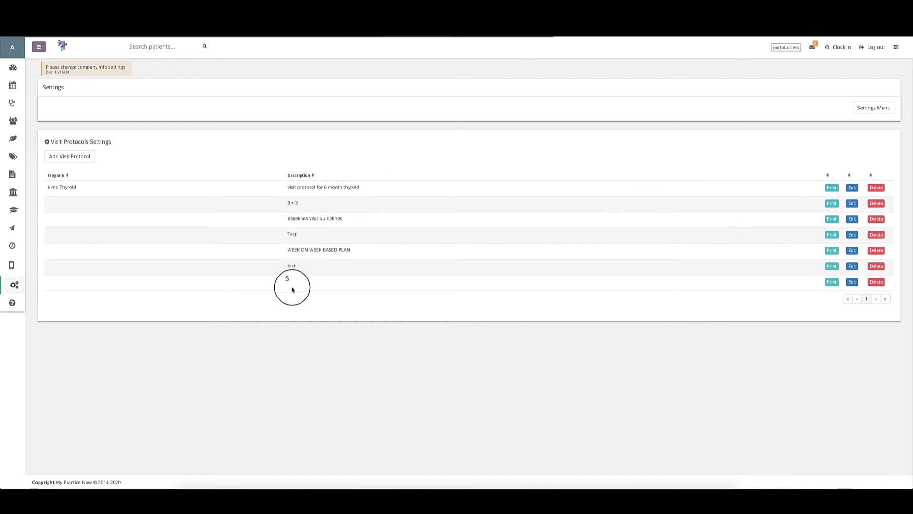
click(73, 157)
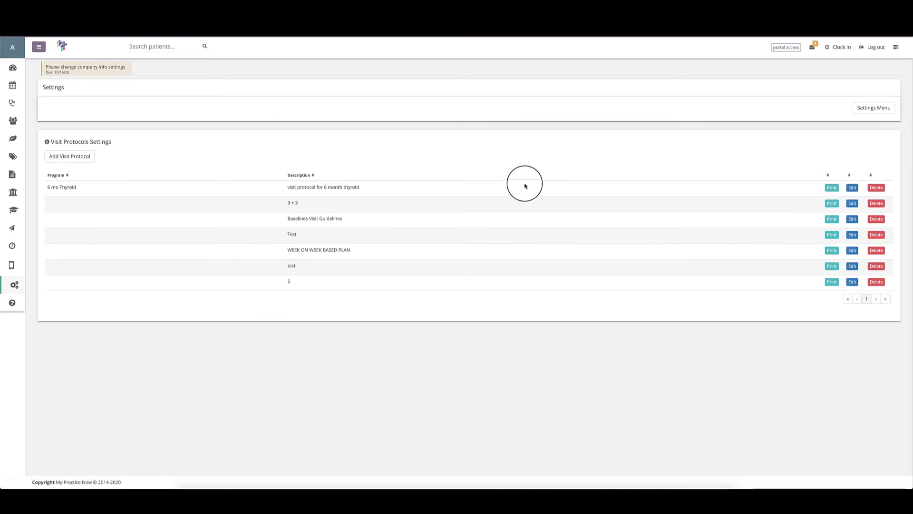
Step: Enrol the first patient in 6 mo Thyroid with today's dates (10/14/2020) and show Visit Protocols
click(15, 122)
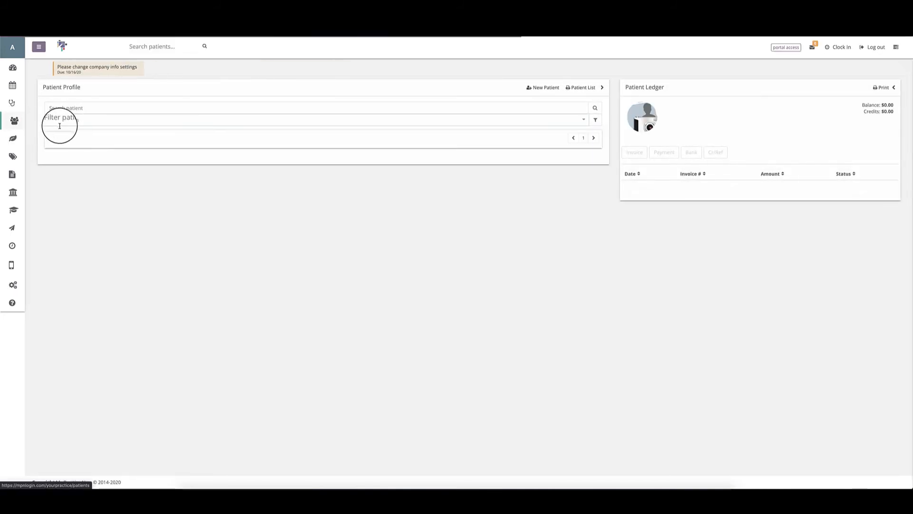
click(78, 138)
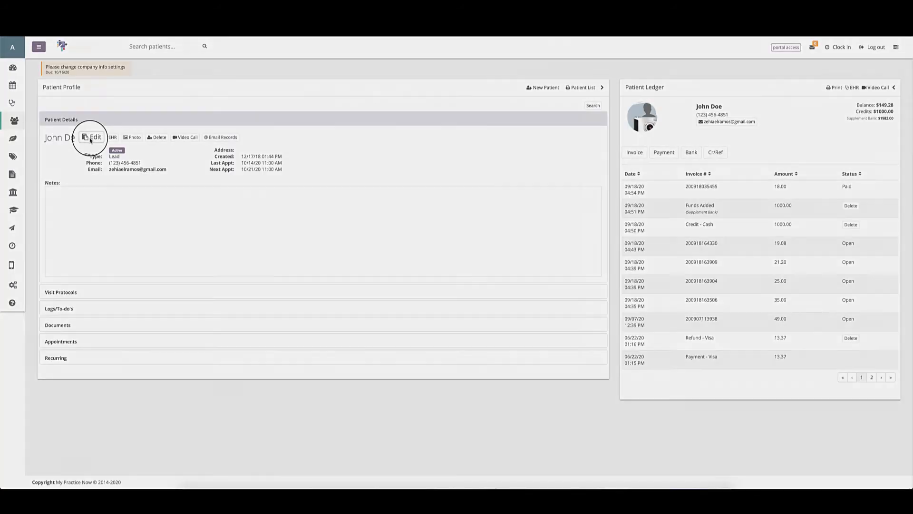
click(90, 138)
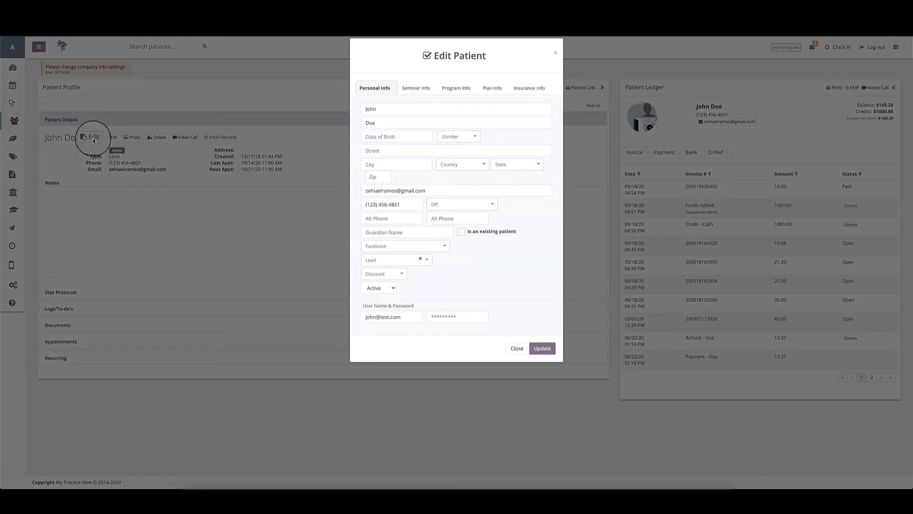
click(458, 98)
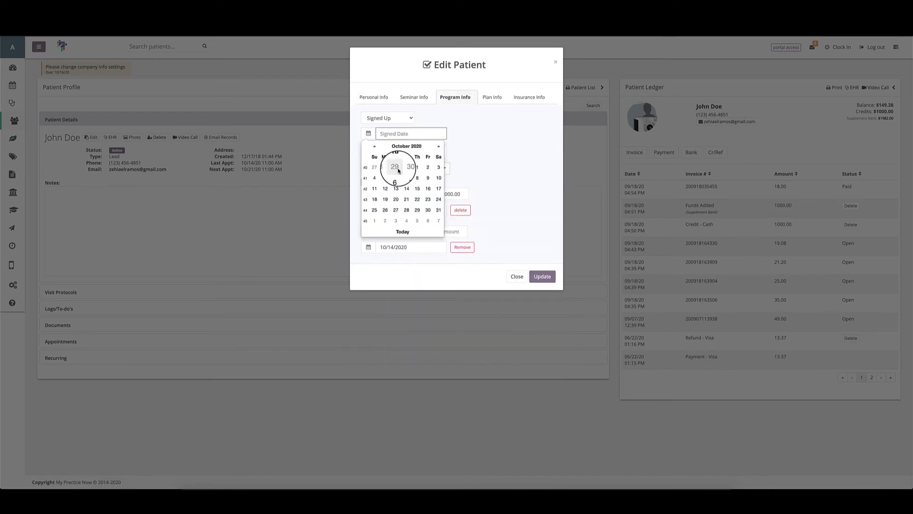
click(402, 231)
click(399, 151)
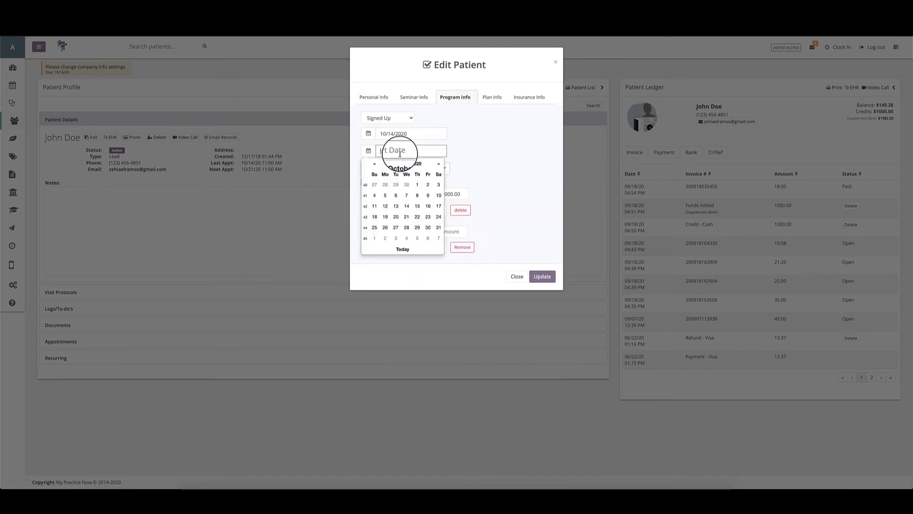
click(398, 247)
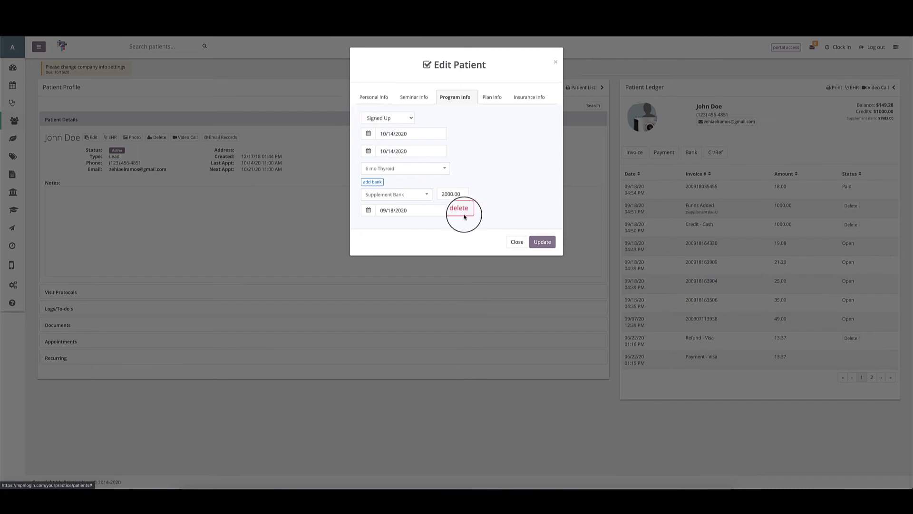
click(542, 242)
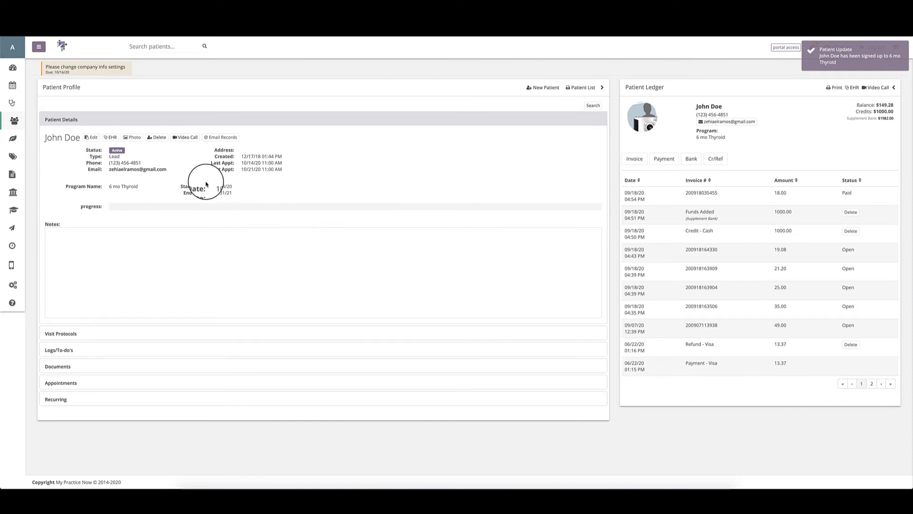
click(67, 333)
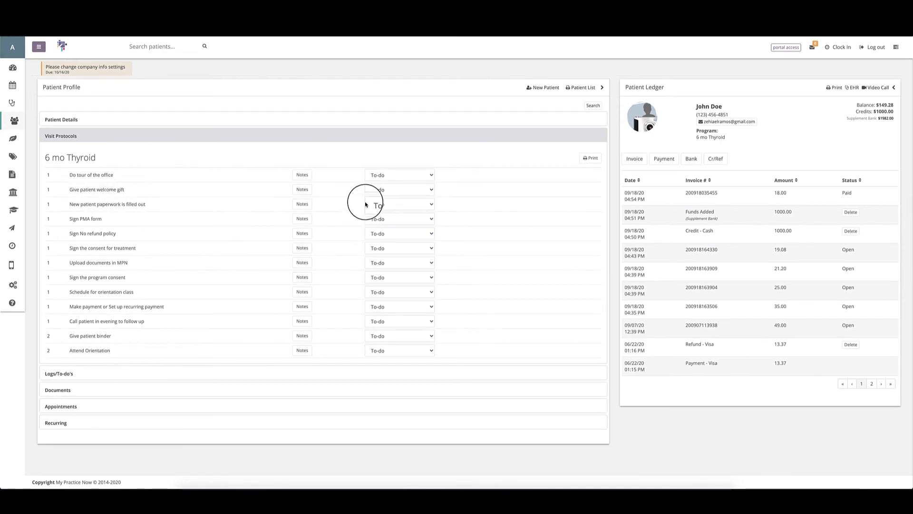
Step: Mark 'Do tour of the office' Done and note the conference room tour was skipped
click(372, 174)
click(372, 181)
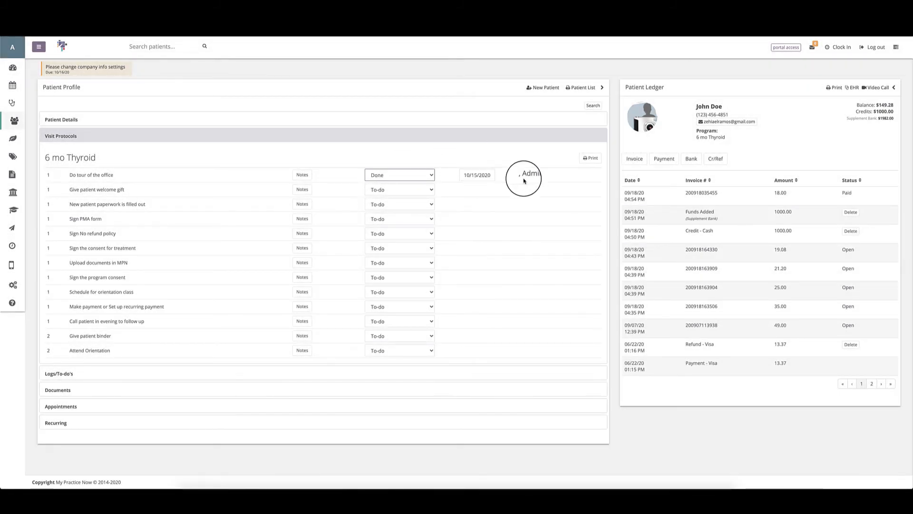
click(302, 175)
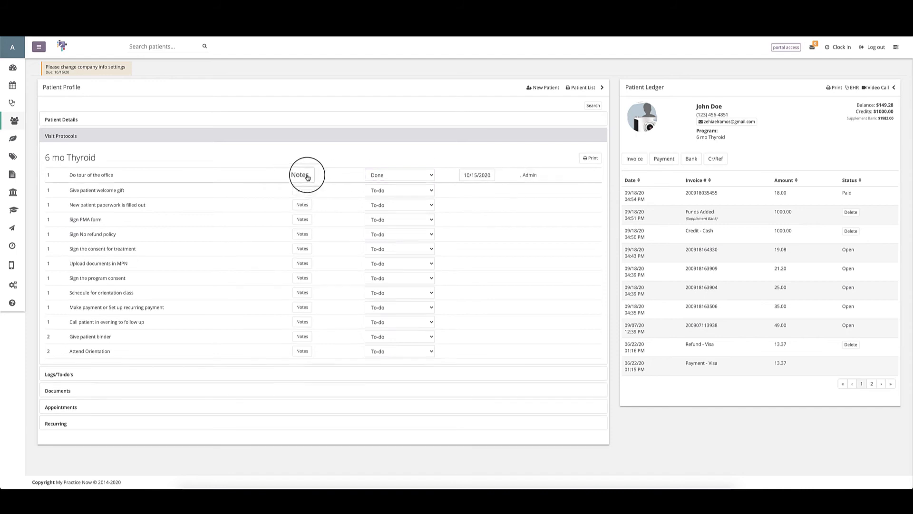
click(306, 193)
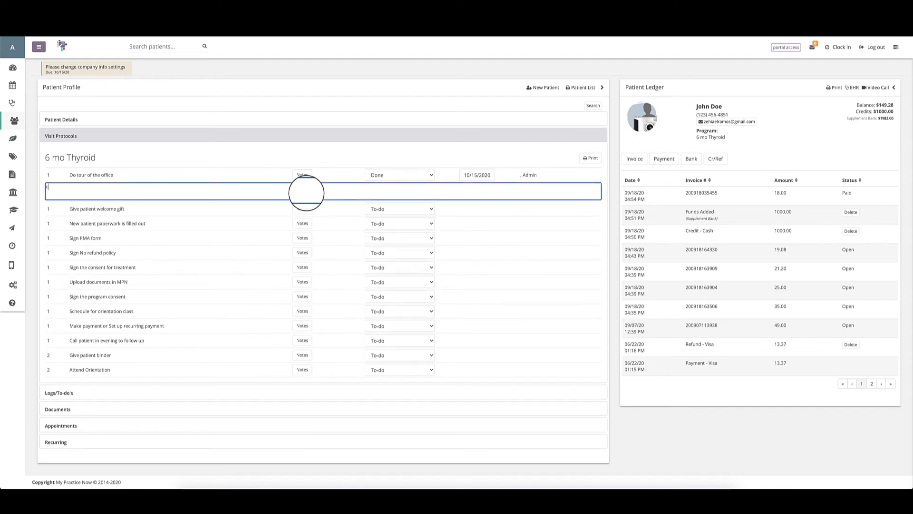
text(could not do a tour of the conference room because the doctor was with another patient)
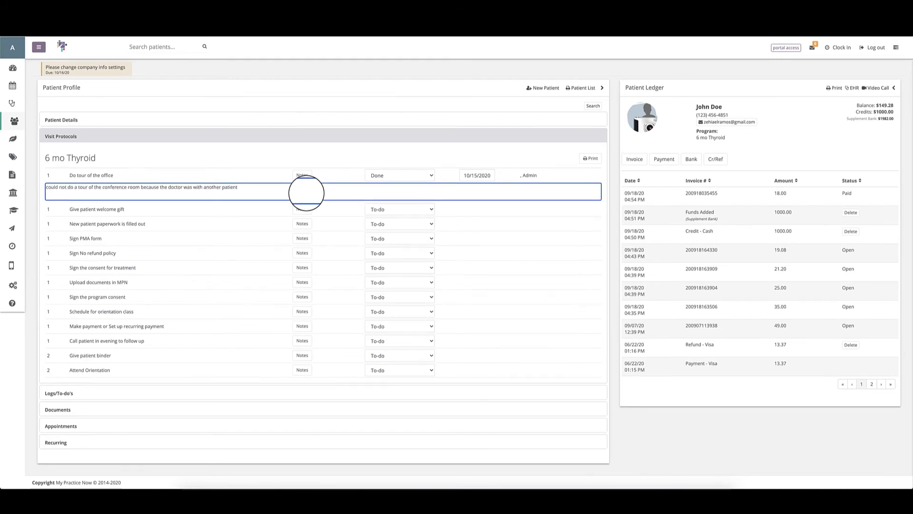
click(302, 176)
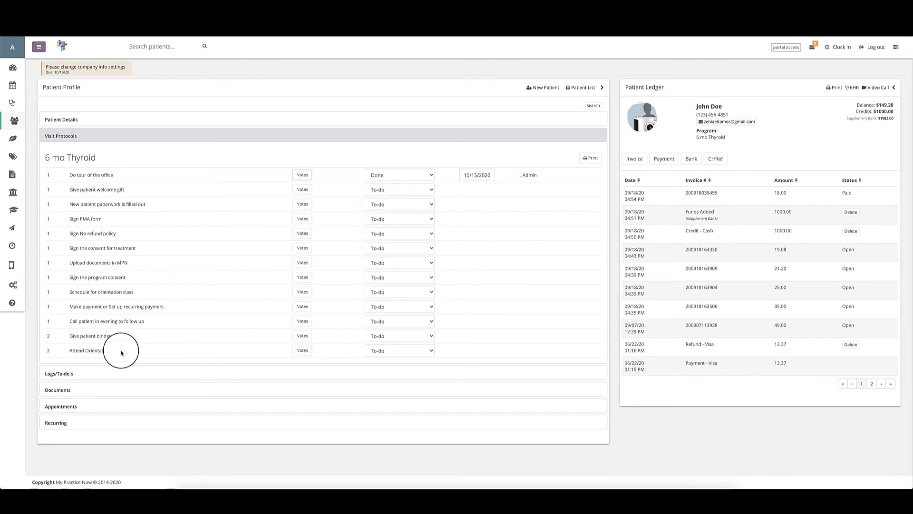
Step: Set the Attend Orientation task's status to Done
click(413, 352)
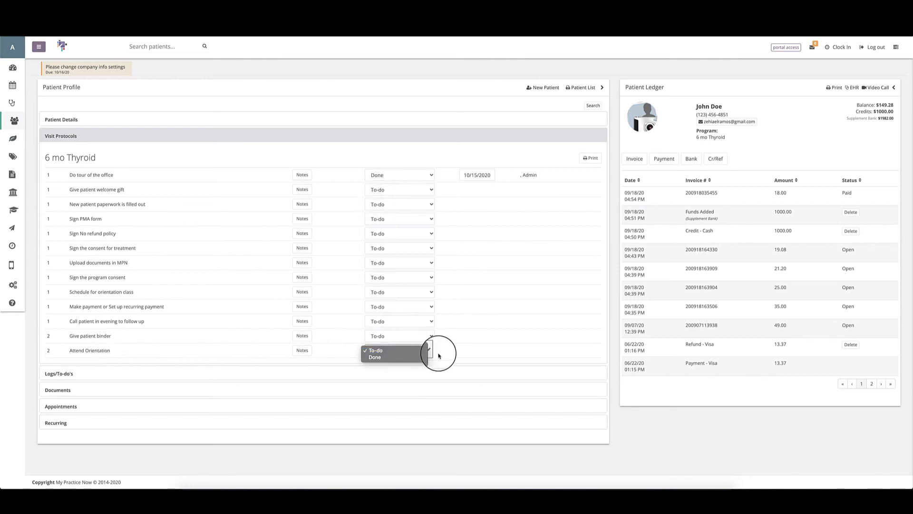
click(432, 351)
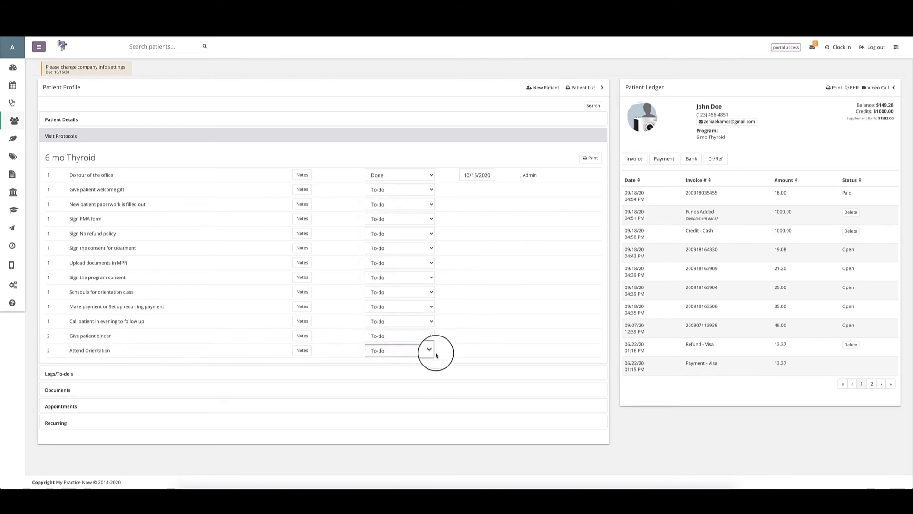
click(403, 354)
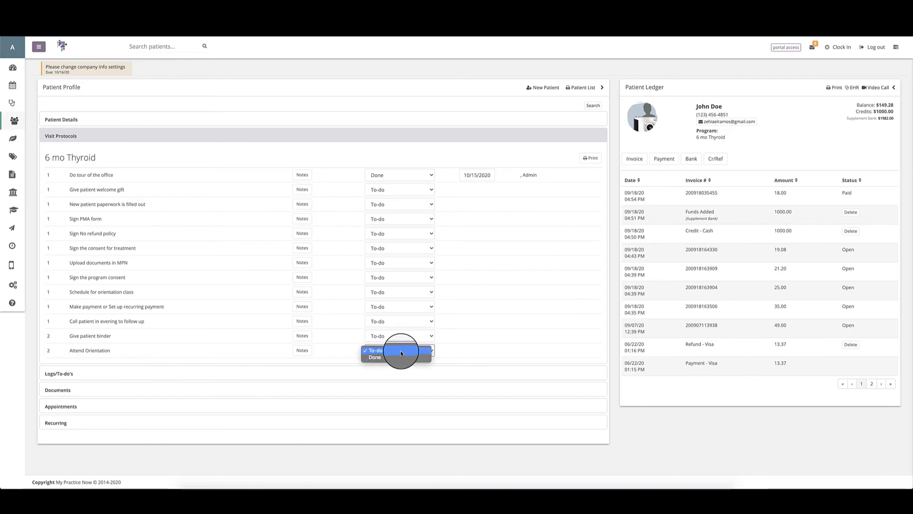
click(386, 362)
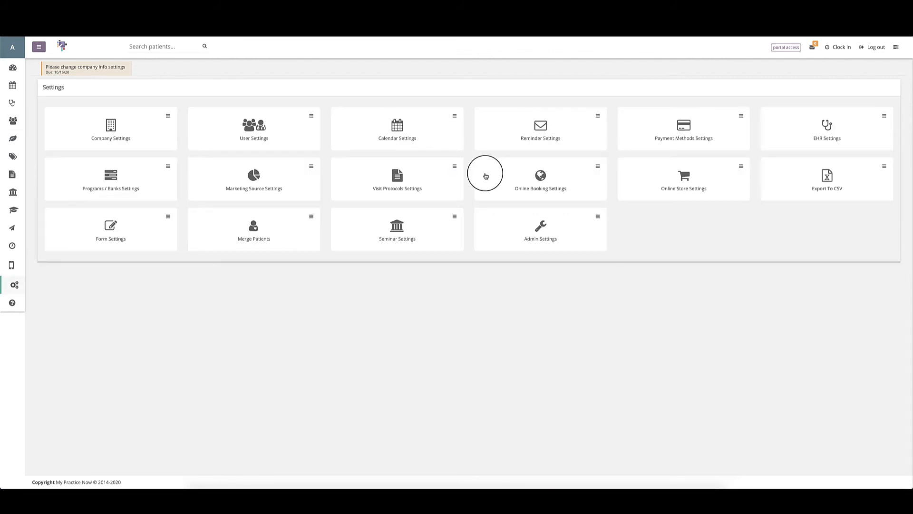
Step: In Online Booking Settings, toggle Google Maps Active off and on, then preview Dr. Doe's booking page
click(540, 176)
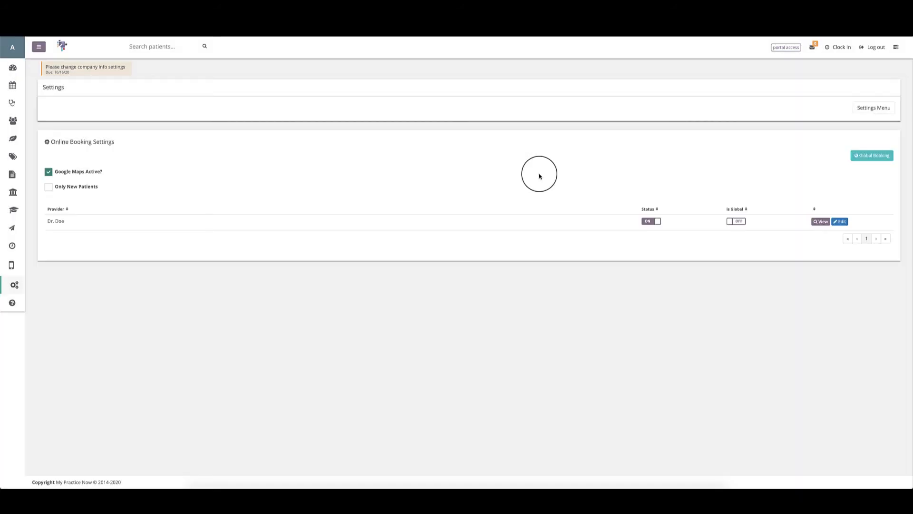
click(47, 175)
click(47, 174)
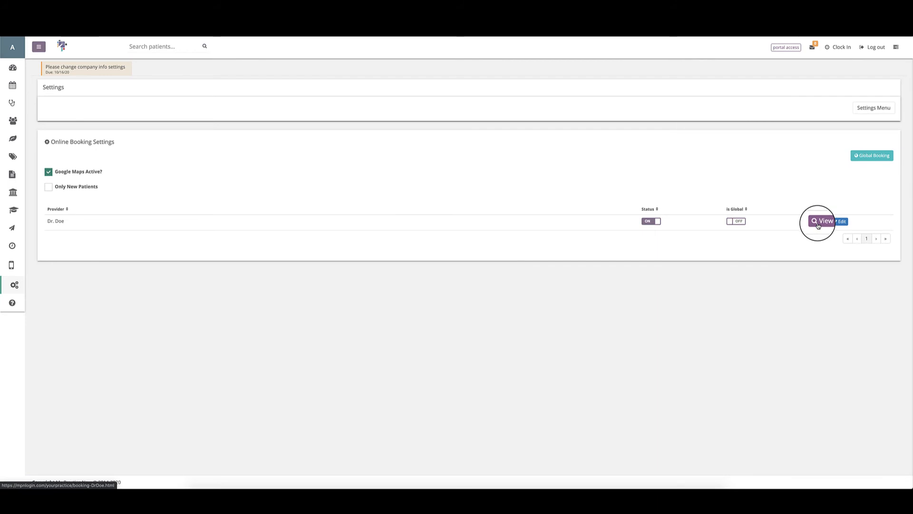
click(819, 222)
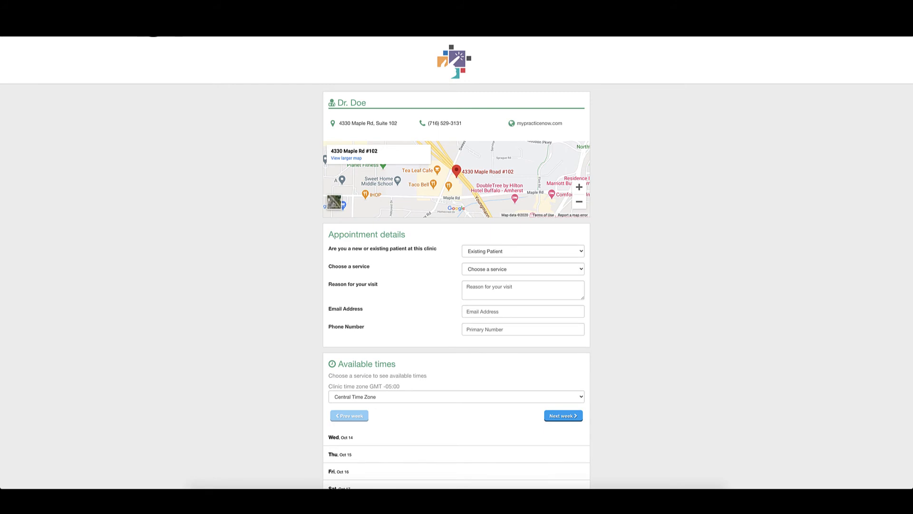
Step: Switch Google Maps Active? off and confirm Dr. Doe's booking page shows no map
click(155, 26)
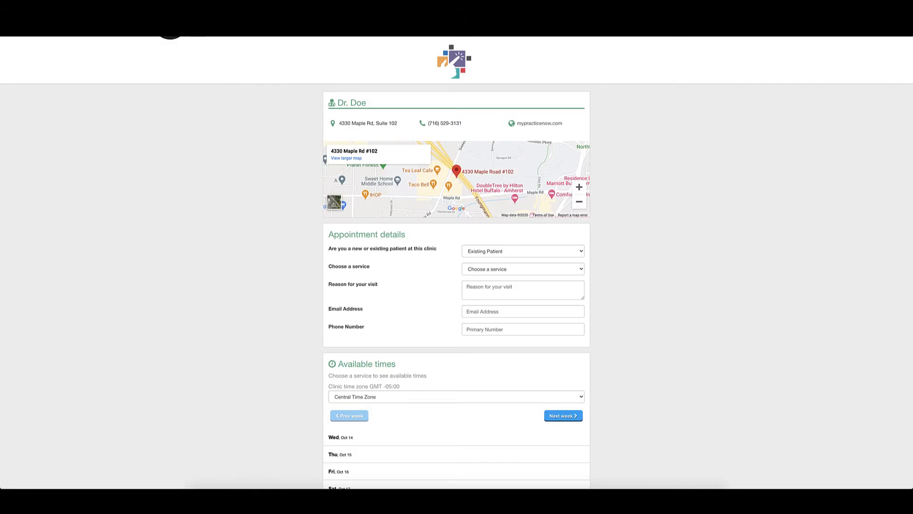
click(155, 26)
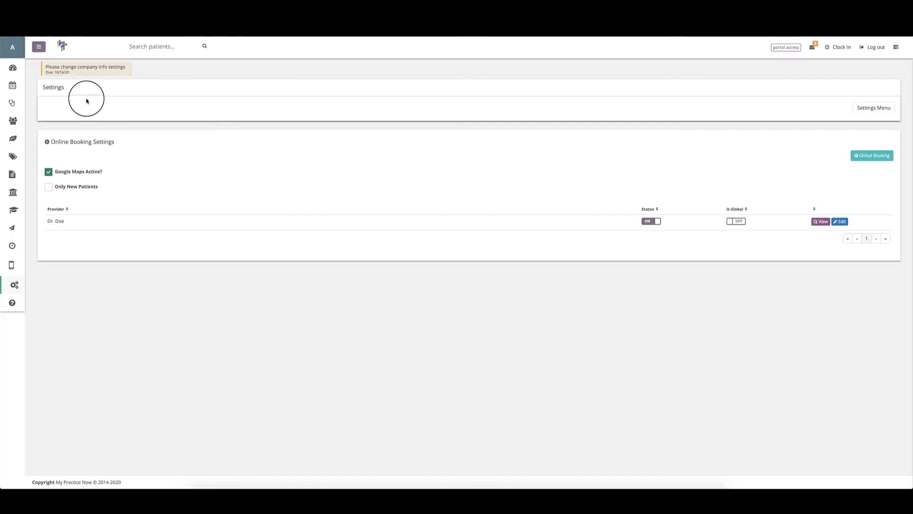
click(48, 172)
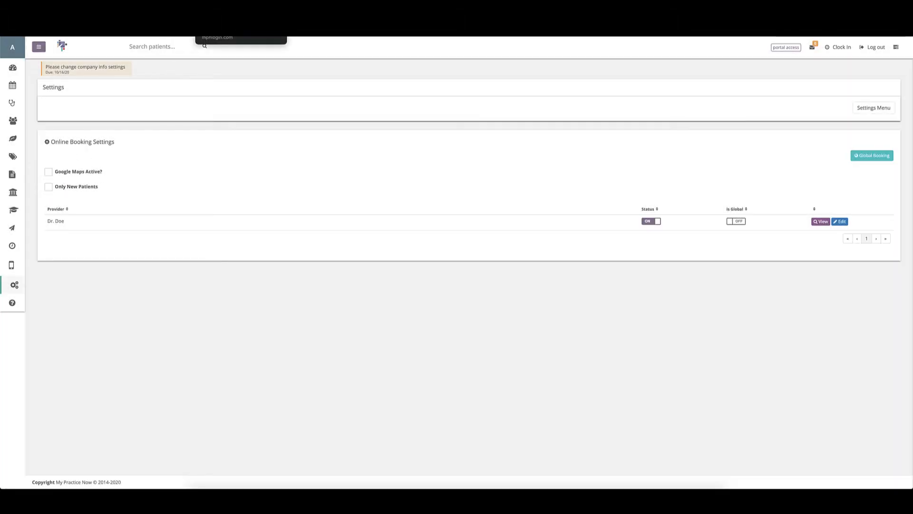
click(223, 29)
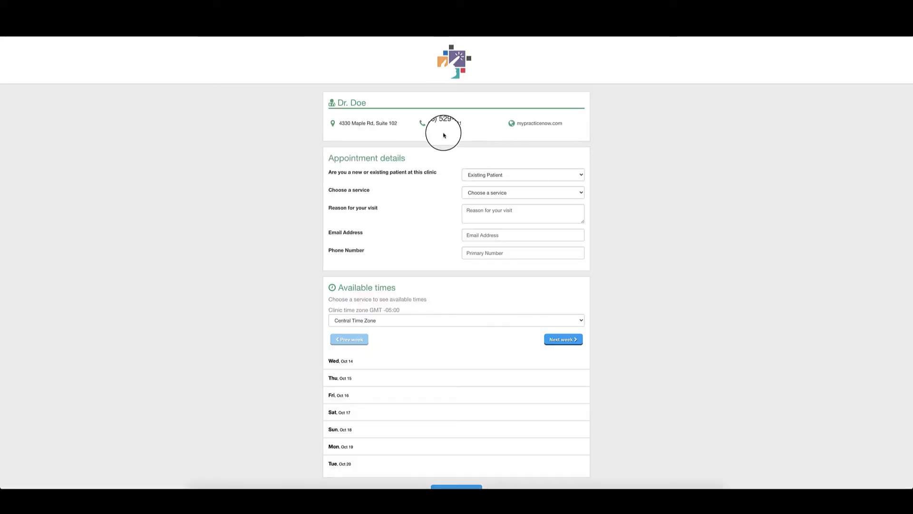
click(176, 26)
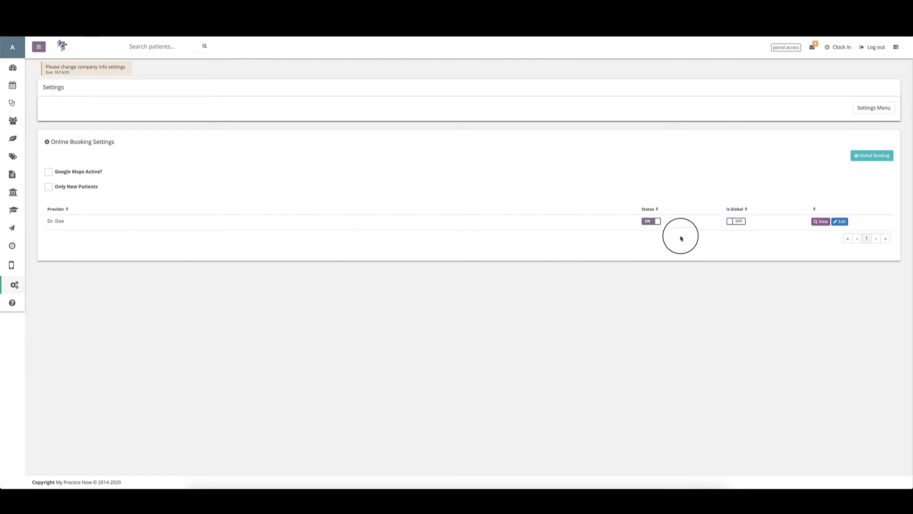
click(647, 223)
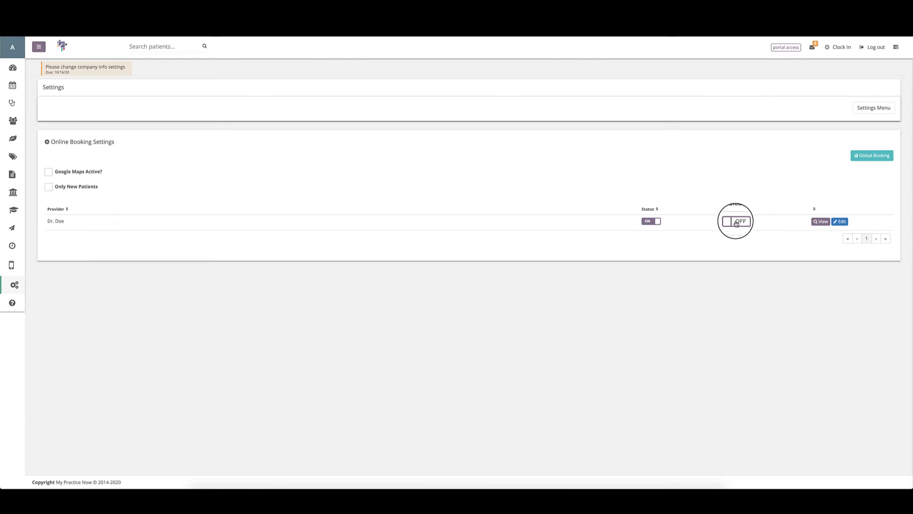
Step: Edit Dr. Doe's booking and add the 60 min office visit and 10 min Office Visit appointment types
click(840, 223)
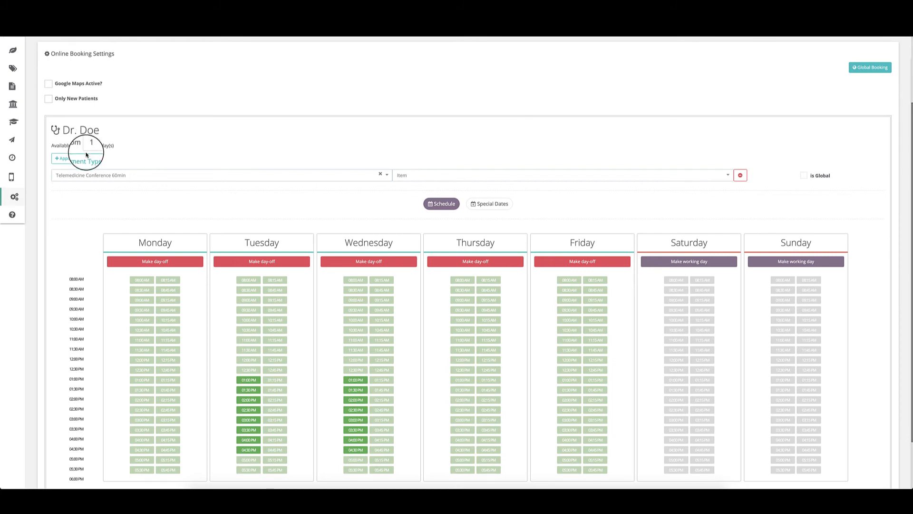
click(67, 162)
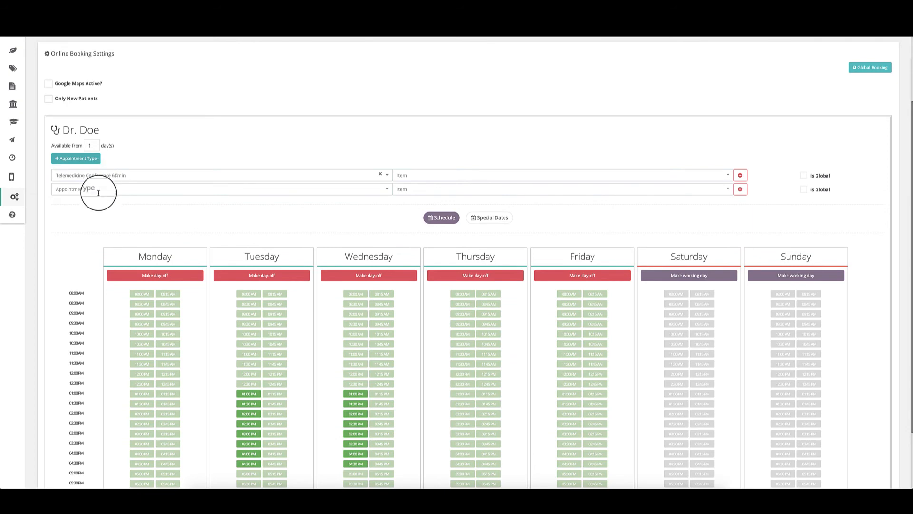
click(98, 193)
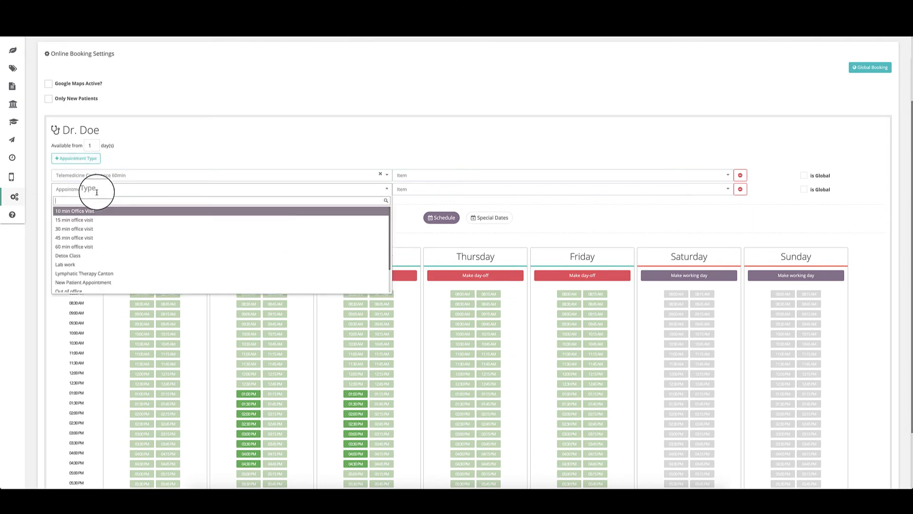
click(74, 241)
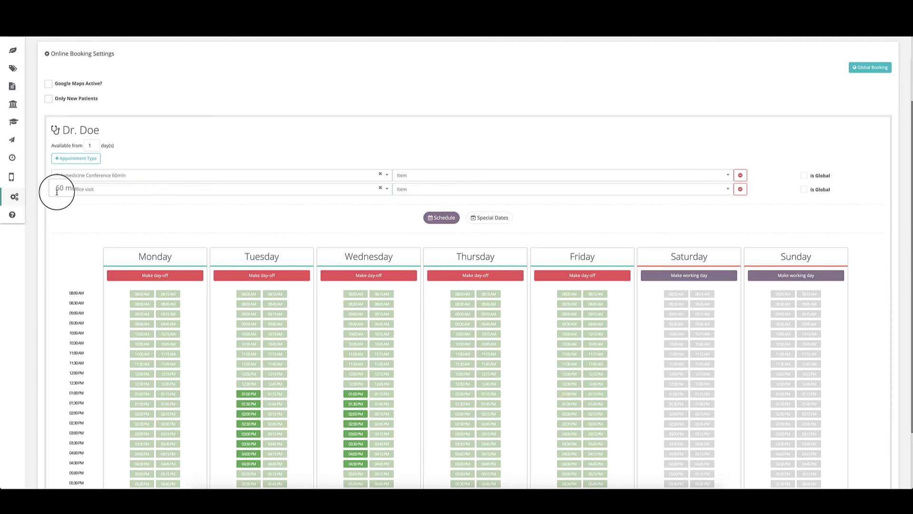
click(79, 160)
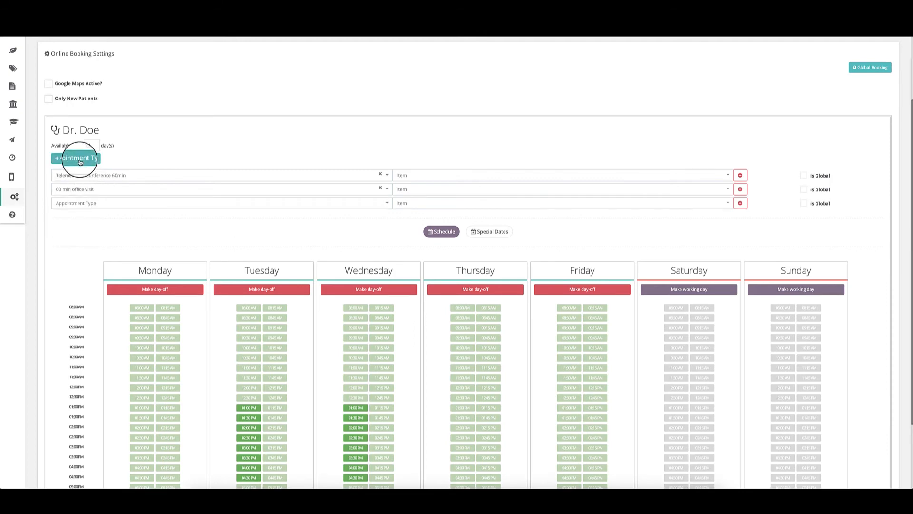
click(77, 203)
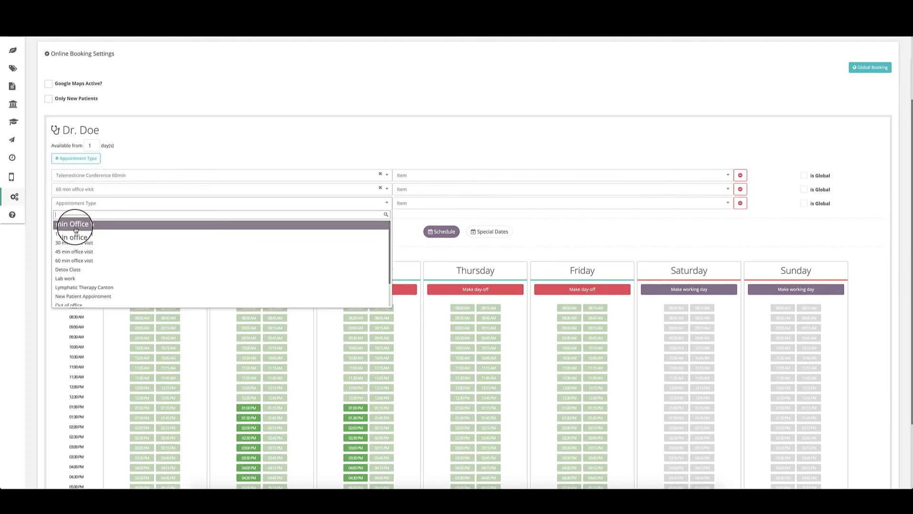
click(75, 224)
Step: Add Detox Class and New Patient Appointment as further bookable appointment types
click(66, 158)
click(71, 217)
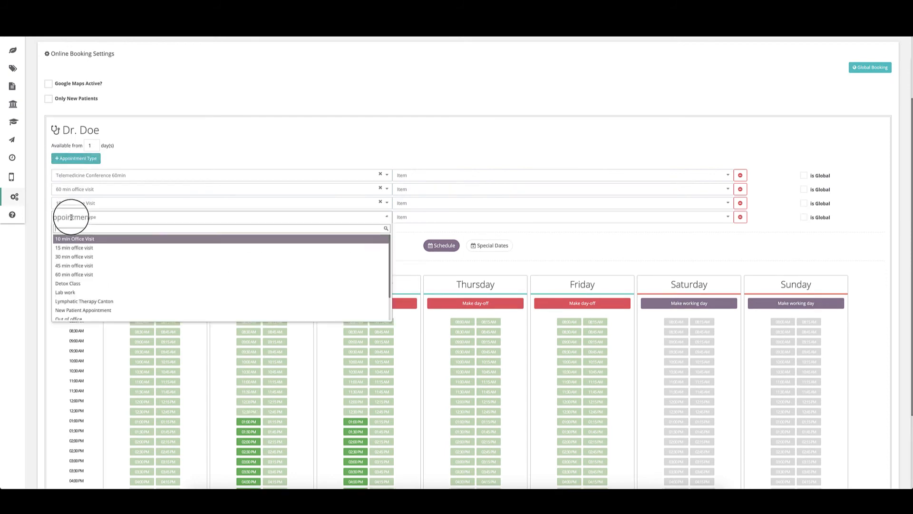
click(67, 283)
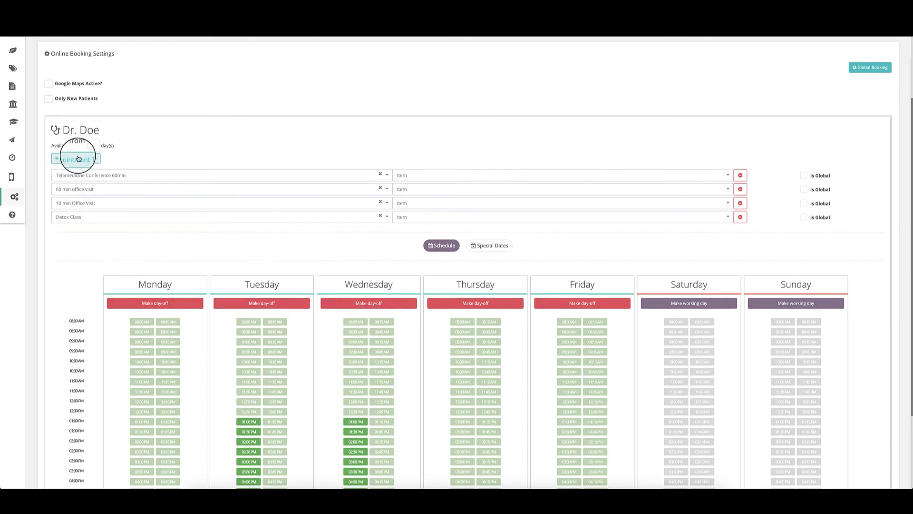
click(79, 158)
click(76, 230)
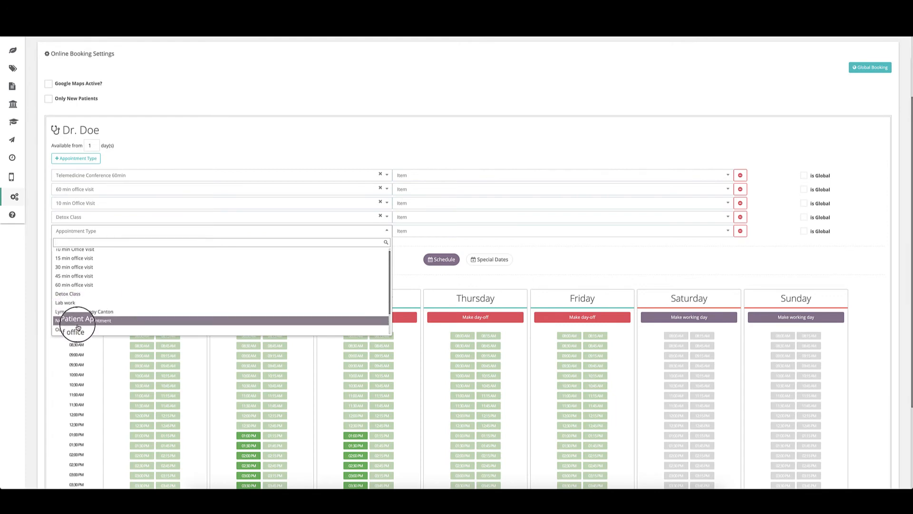
click(77, 321)
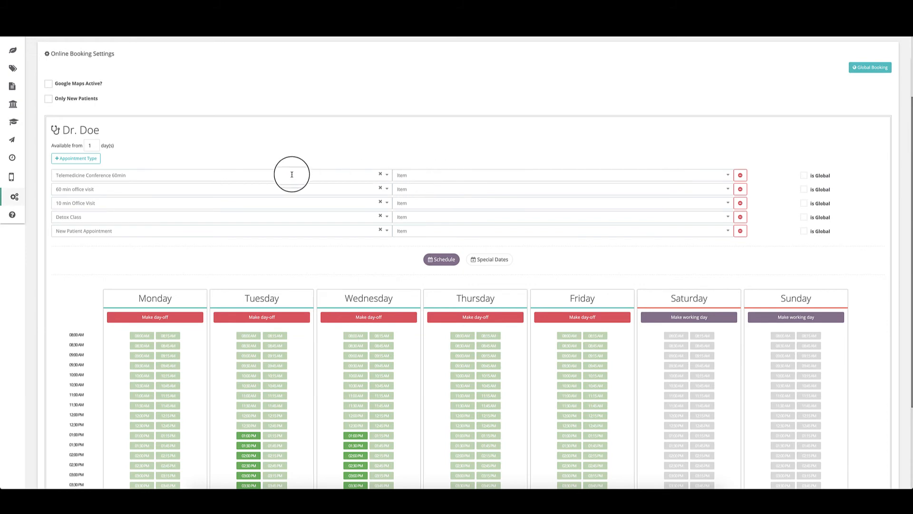
Step: Link the telemedicine appointment type to the 60 min telemedicine conference item
click(520, 174)
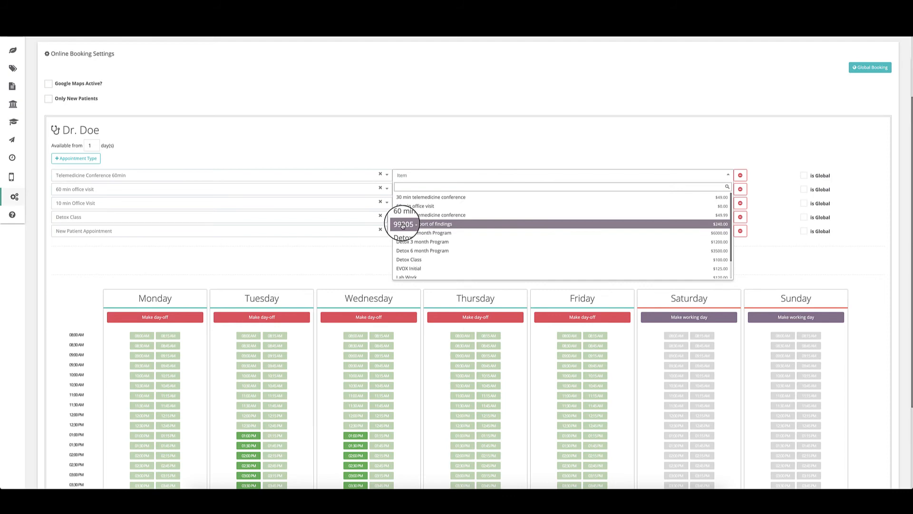
scroll(414, 238, down, 1)
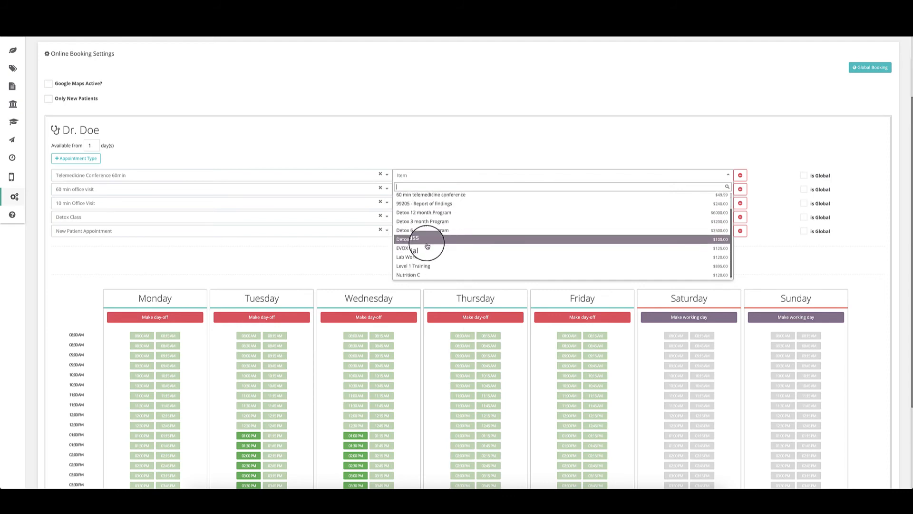
click(424, 267)
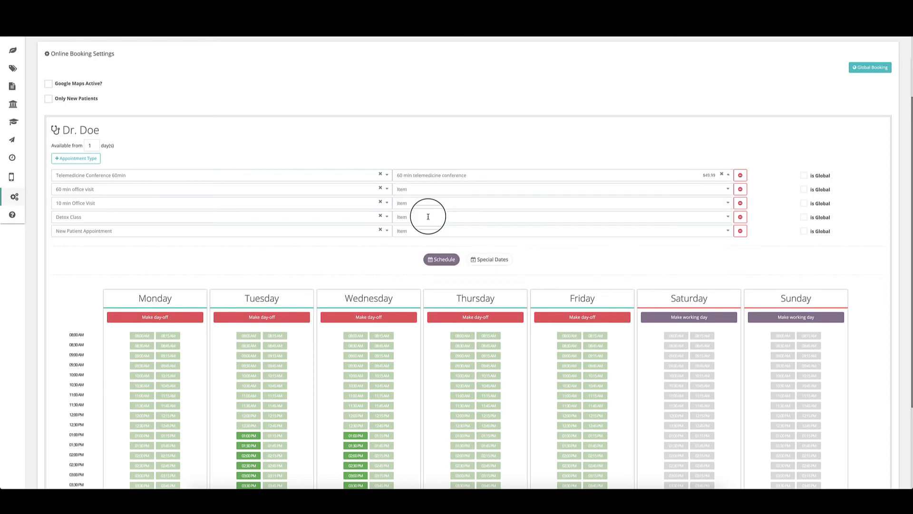
Step: Assign the 60 min office visit item, and 99205 - Report of findings to the 10 min Office Visit
click(427, 189)
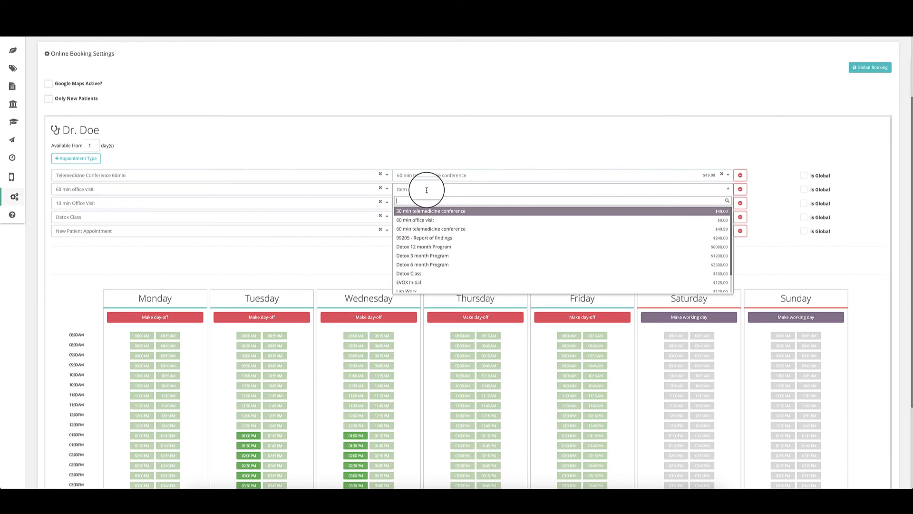
click(430, 221)
click(418, 204)
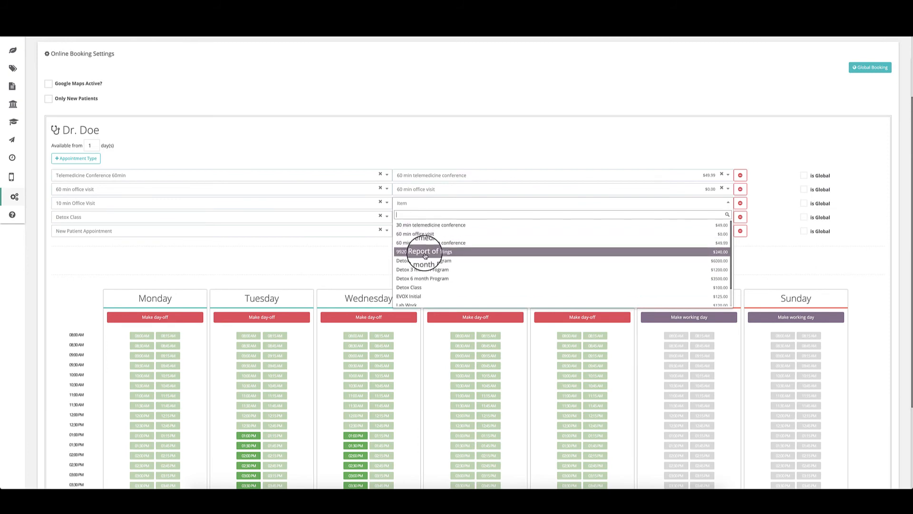
click(425, 256)
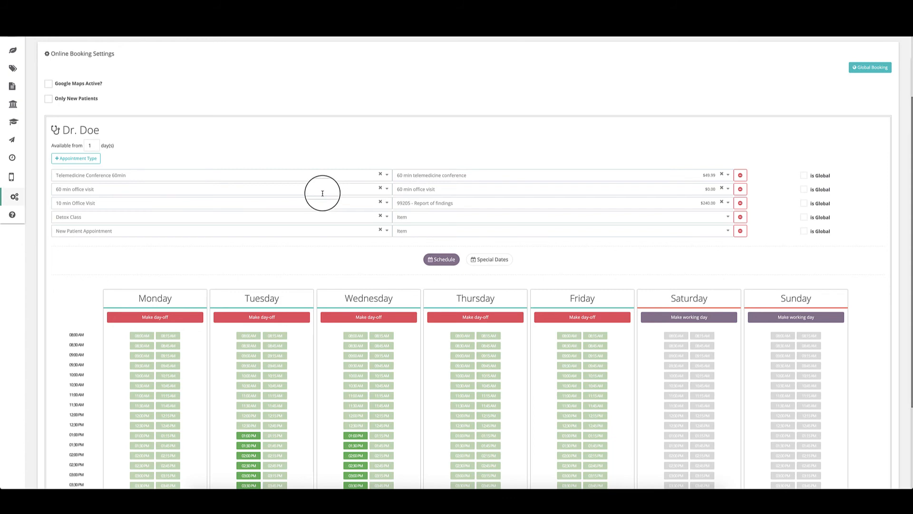
scroll(512, 205, down, 3)
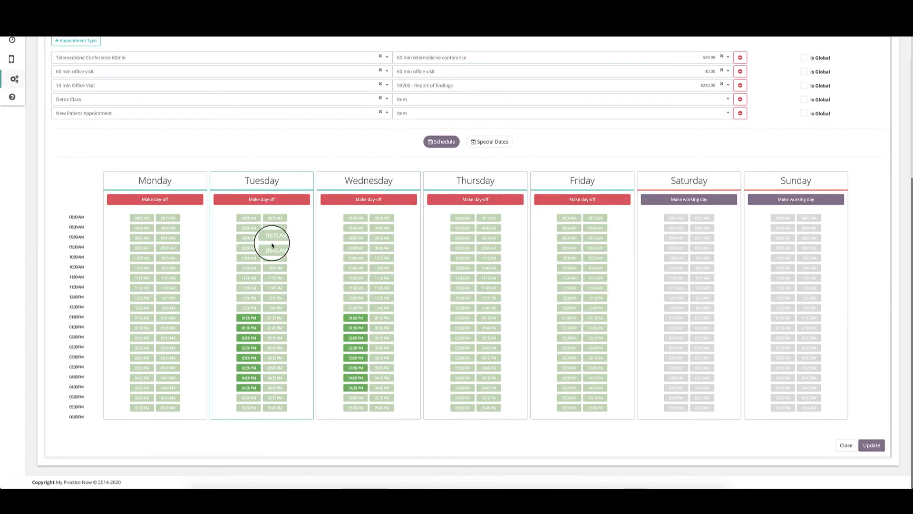
Step: Mark Tuesday's 09:00 AM slot, then turn Monday into a day off and back to a working day
click(250, 238)
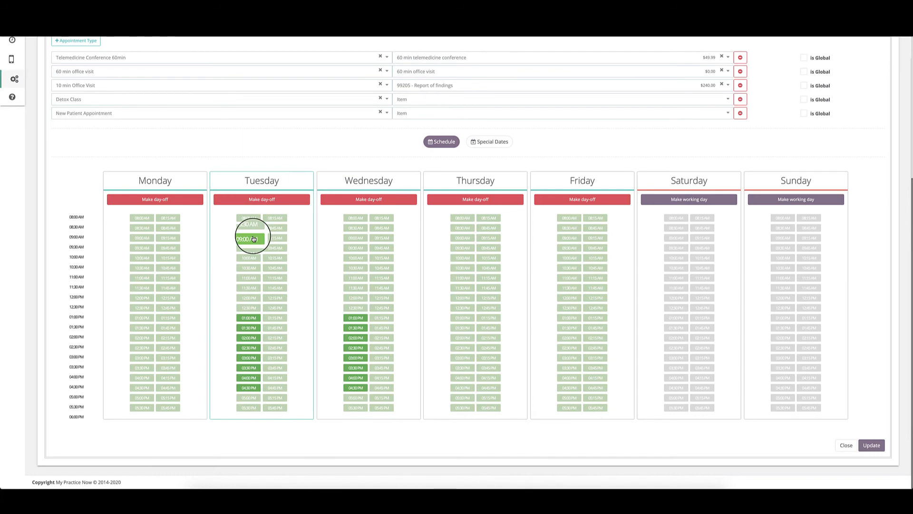
click(153, 200)
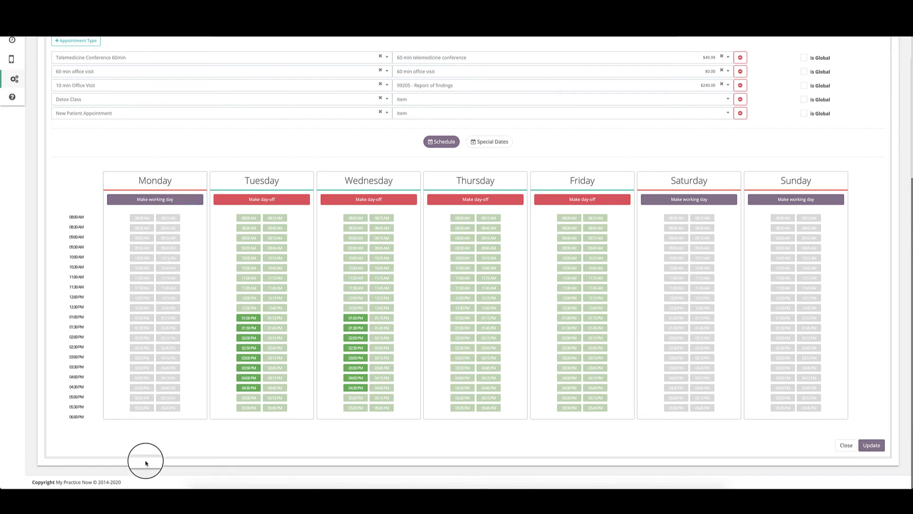
click(159, 201)
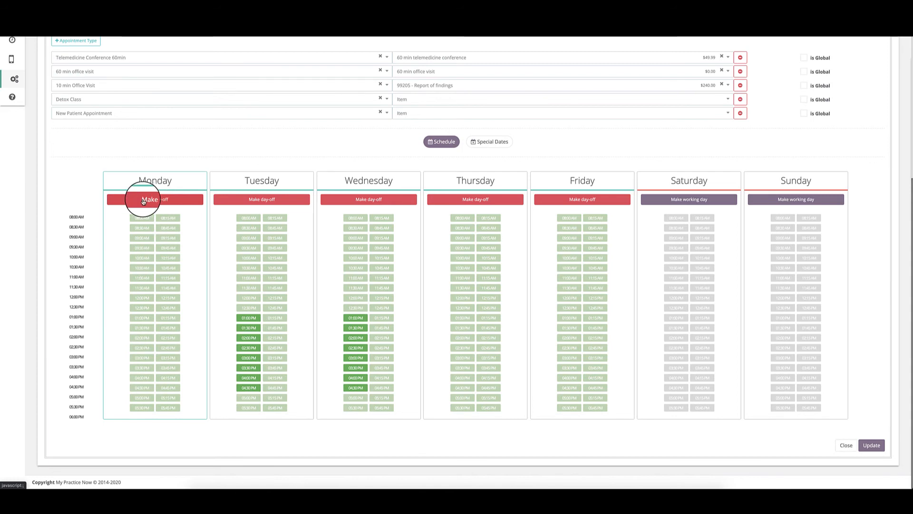
Step: Mark several Monday slots, including 08:00, 08:30, 09:00, 09:30, 10:00, 10:30, 11:00 and 12:30
click(141, 217)
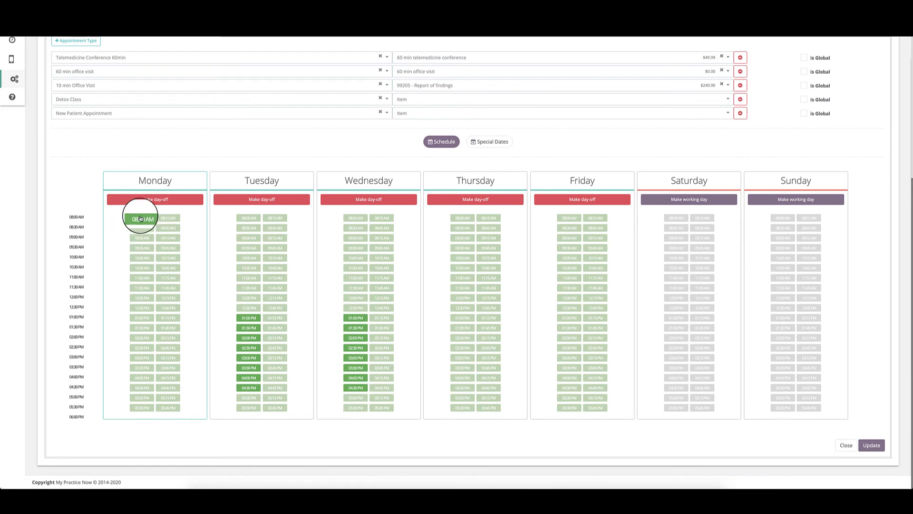
click(140, 237)
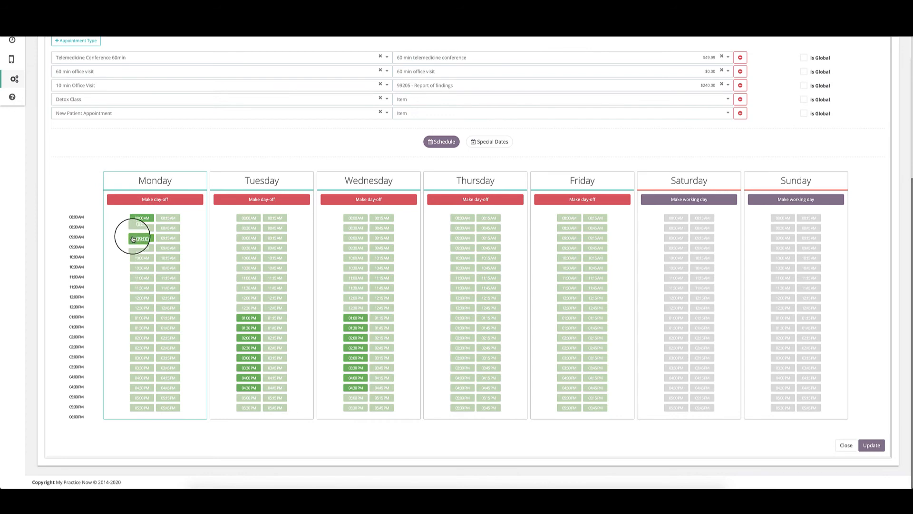
click(138, 257)
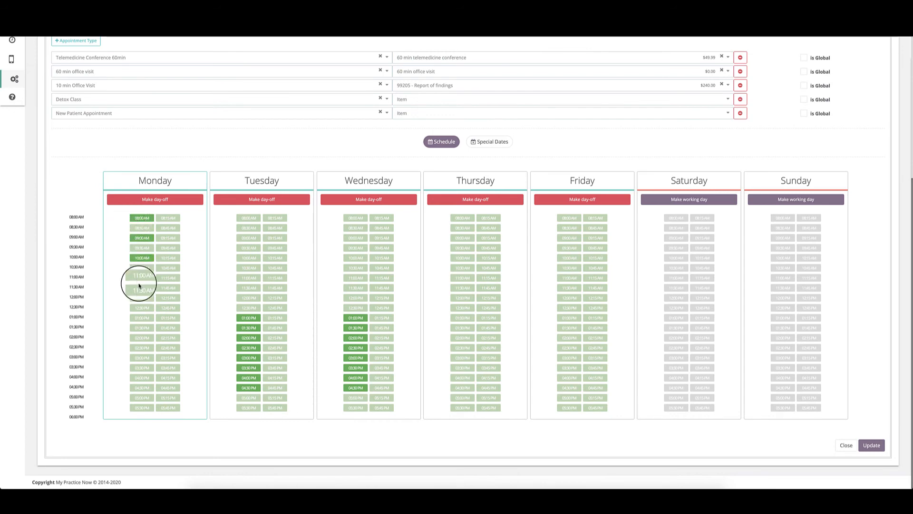
click(141, 279)
click(139, 308)
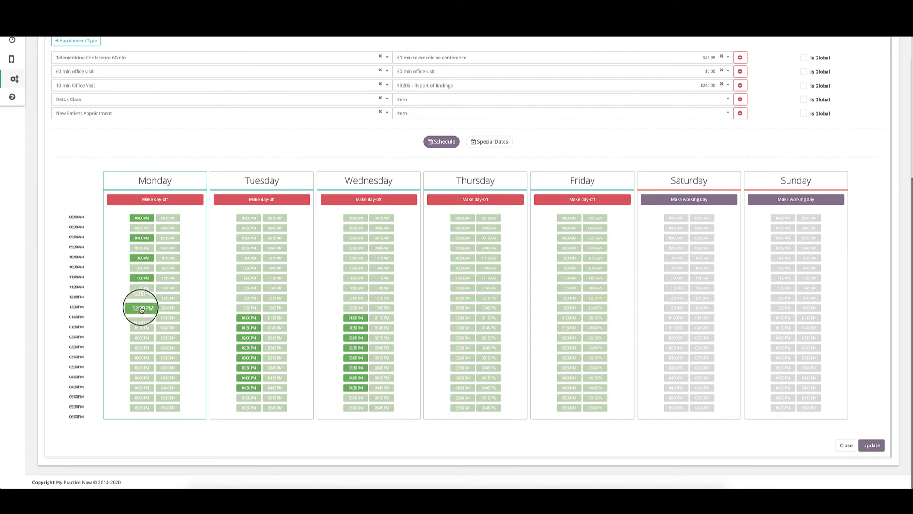
click(142, 217)
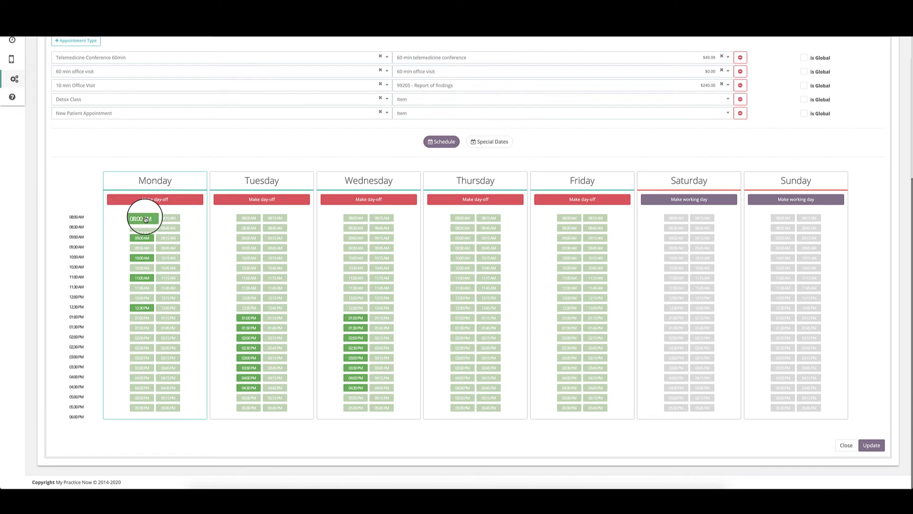
click(141, 228)
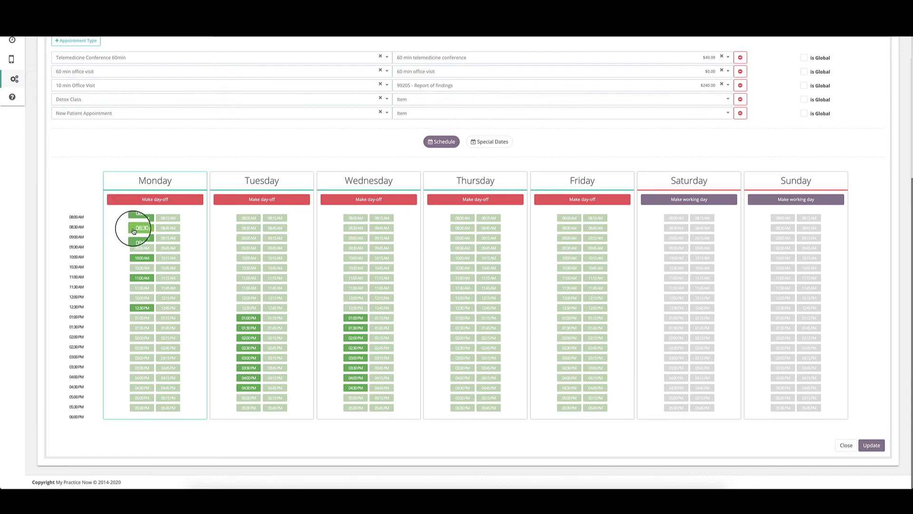
click(136, 249)
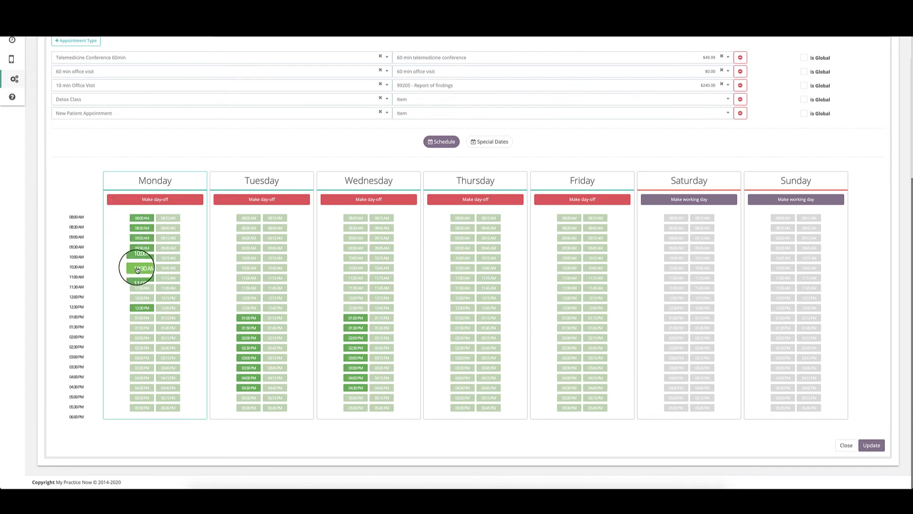
click(137, 268)
Step: Unmark Monday's 10:30, 12:30, 11:00, 10:00, 09:30 and 09:00 slots
click(138, 268)
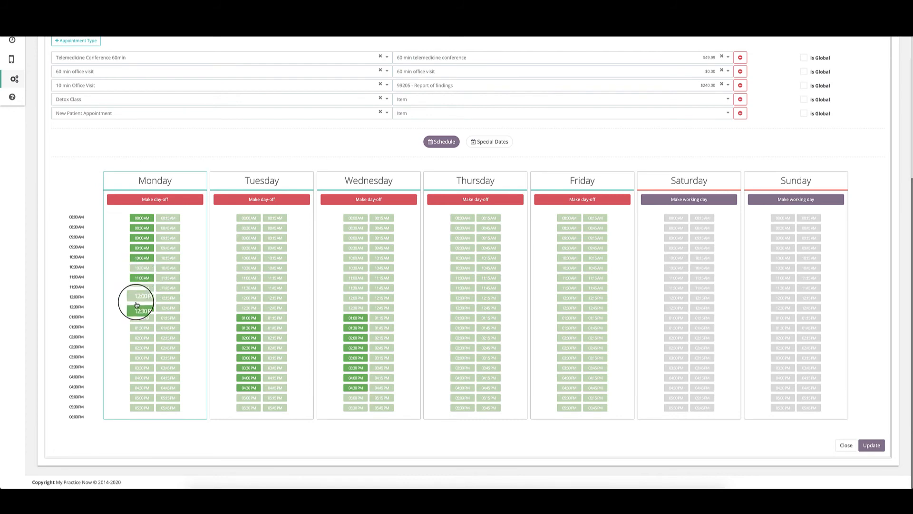
click(136, 305)
click(139, 279)
click(144, 259)
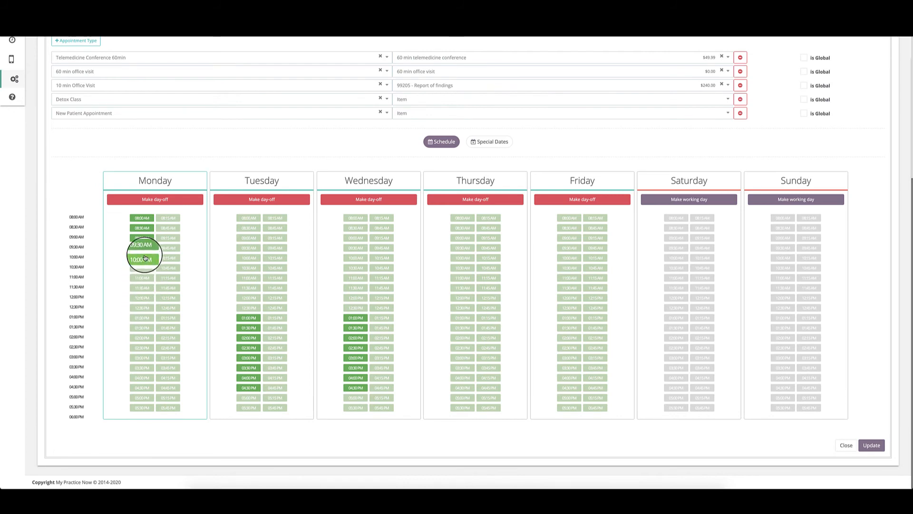
click(145, 248)
click(144, 239)
scroll(143, 233, up, 1)
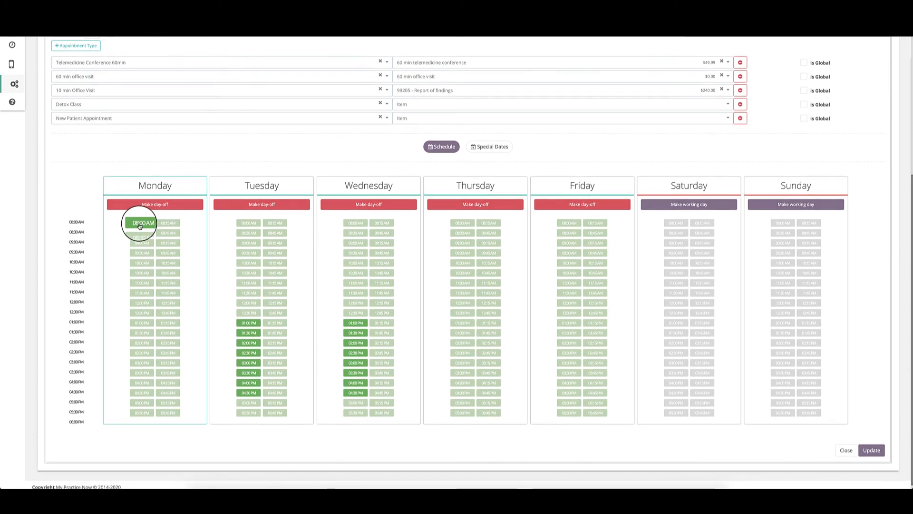
Step: Select Monday's 08:00, 09:15 and 10:30 AM slots and show the 2020 Special Dates calendar
click(140, 226)
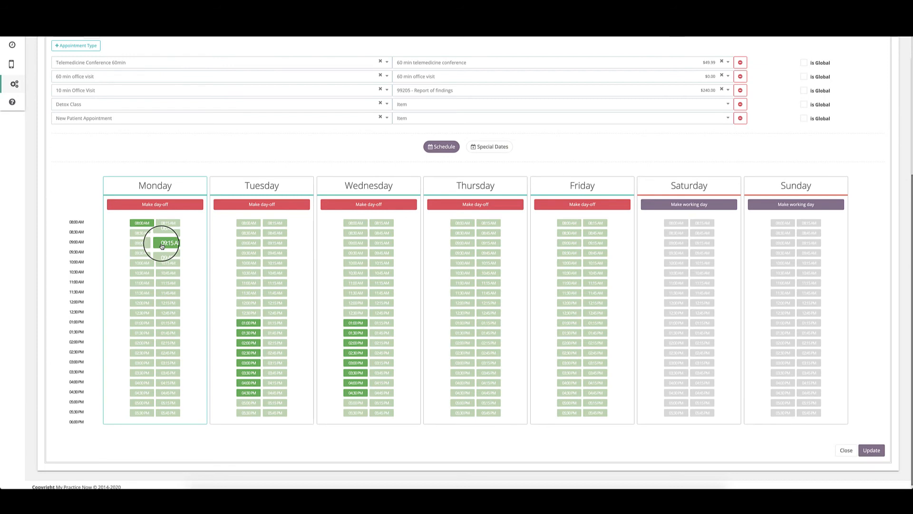
click(167, 242)
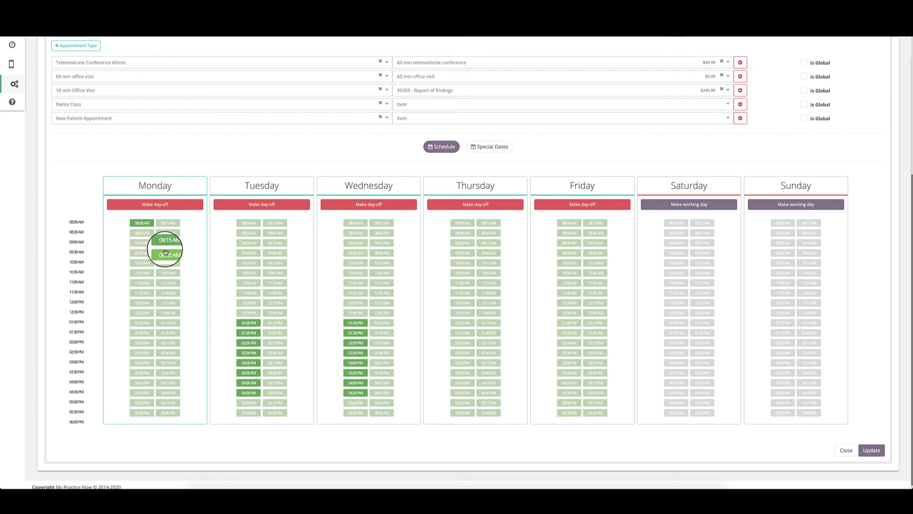
click(136, 275)
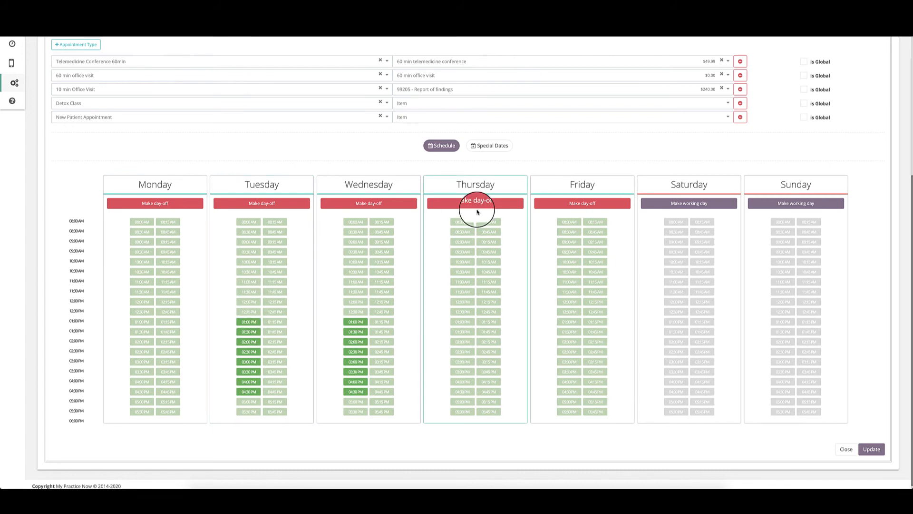
click(496, 148)
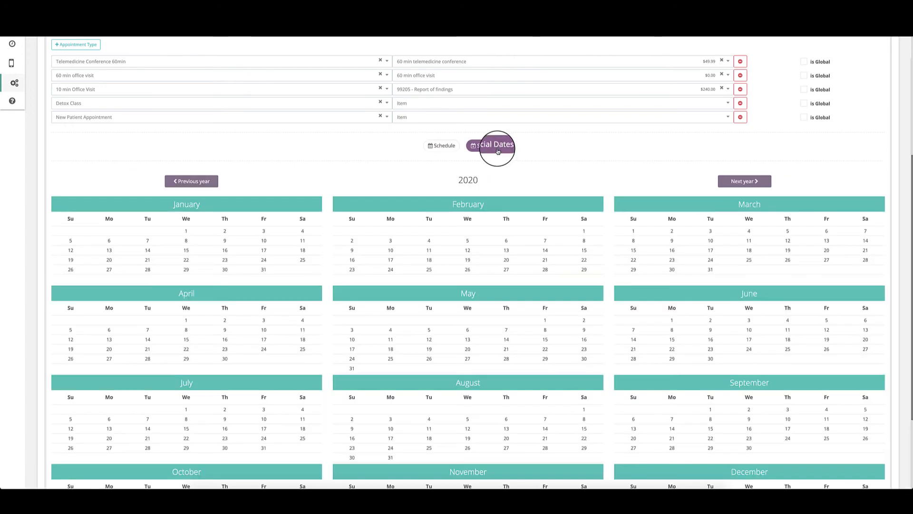
Step: Make September 7 and November 26 days off in the Special Dates calendar
scroll(414, 159, down, 2)
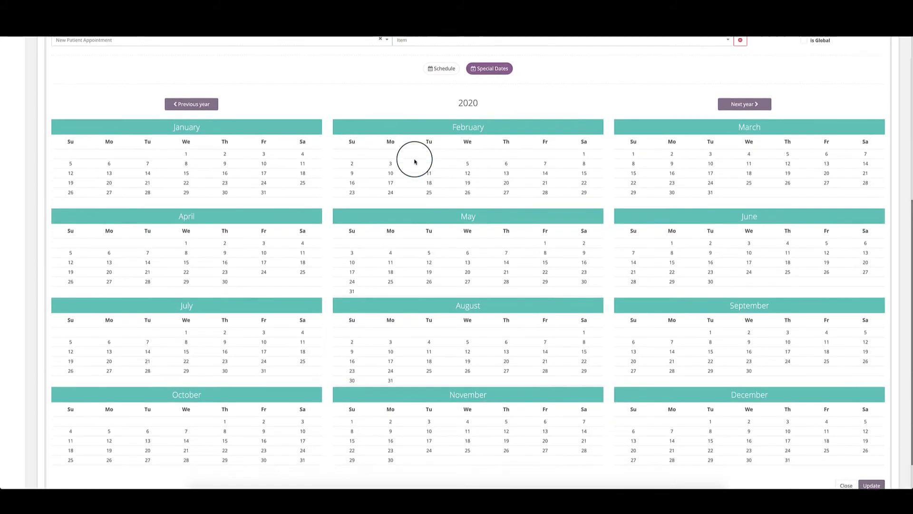
scroll(414, 161, down, 1)
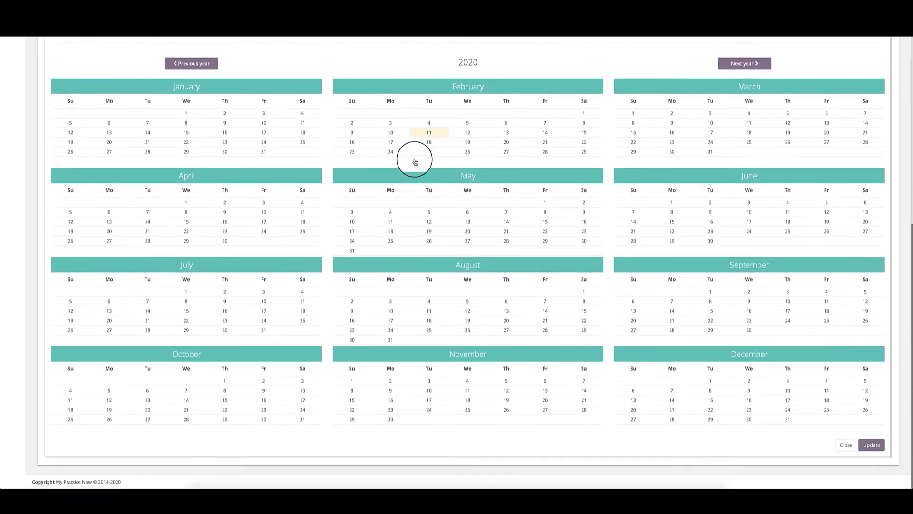
click(671, 306)
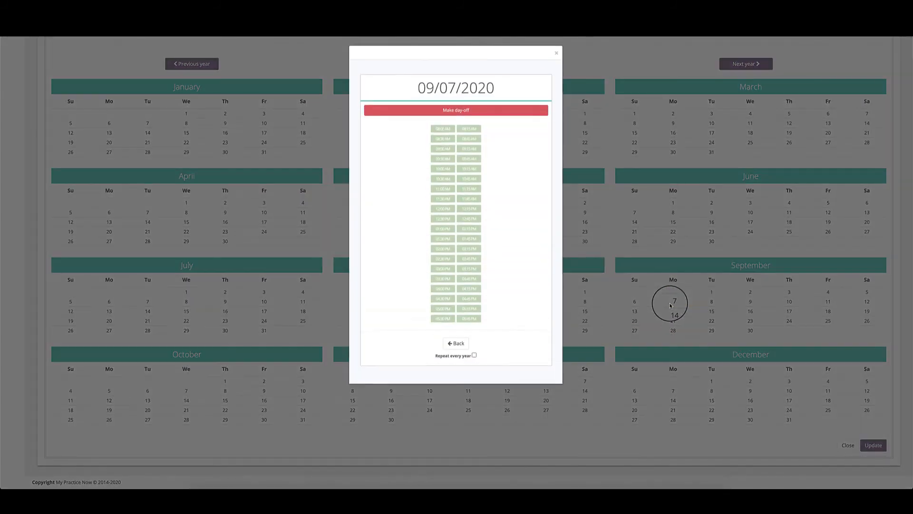
click(444, 113)
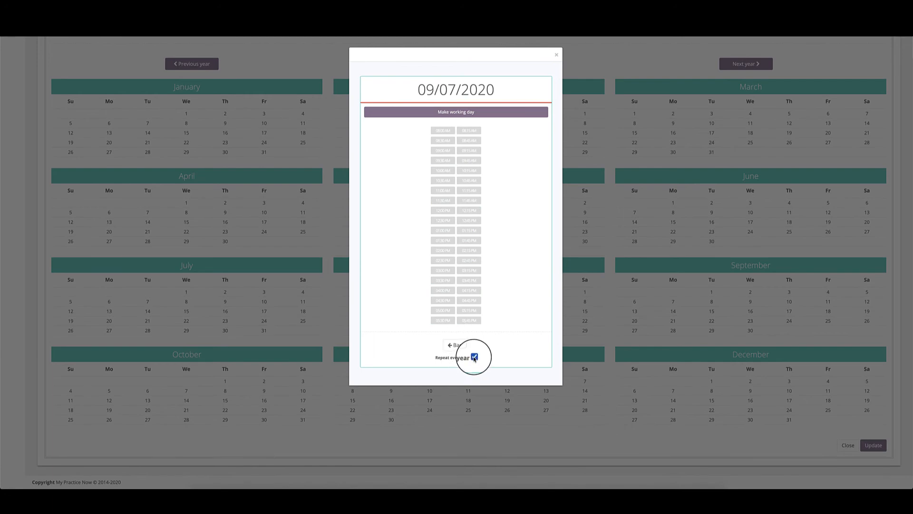
click(451, 350)
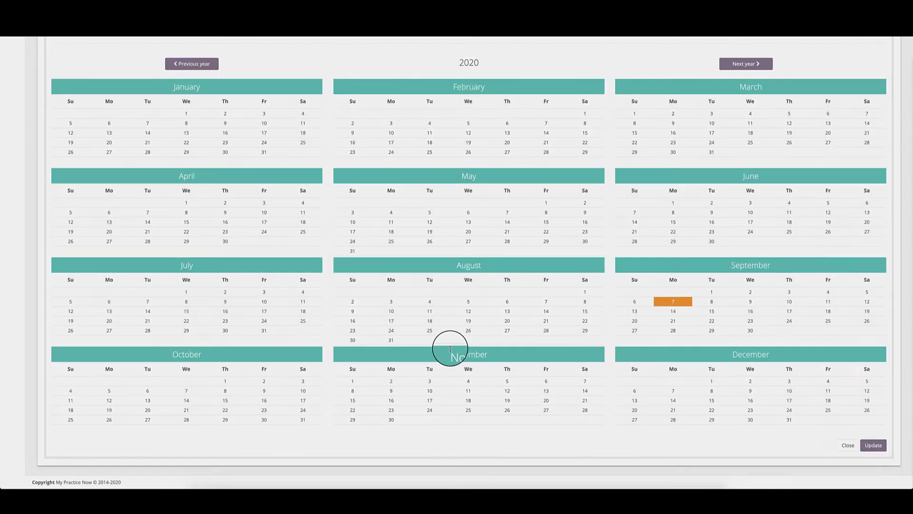
click(517, 419)
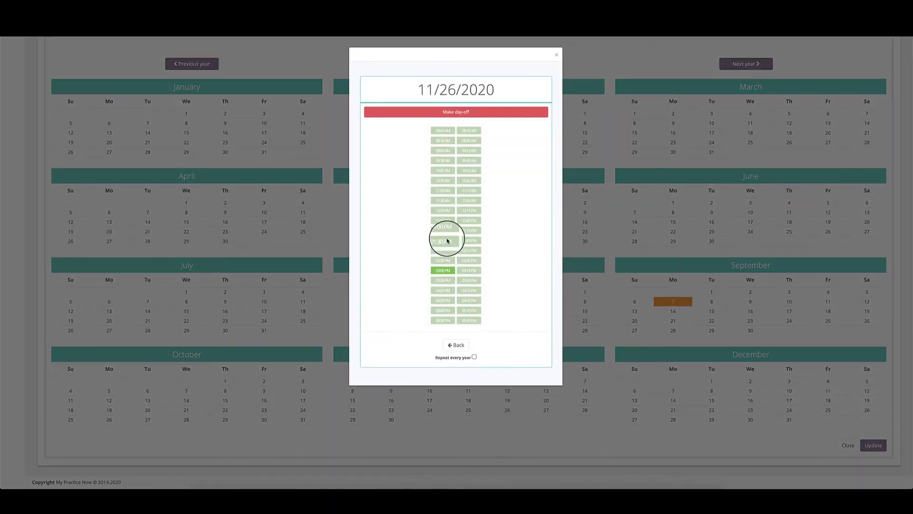
click(434, 110)
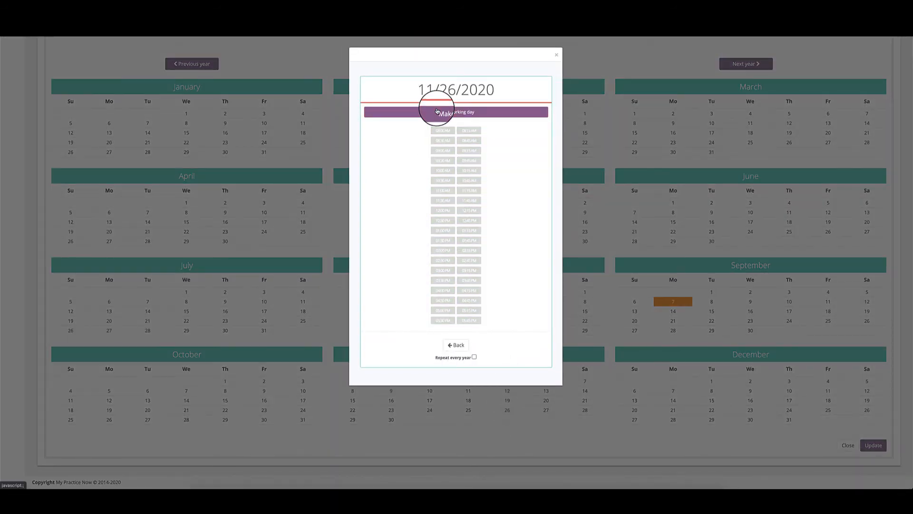
click(461, 352)
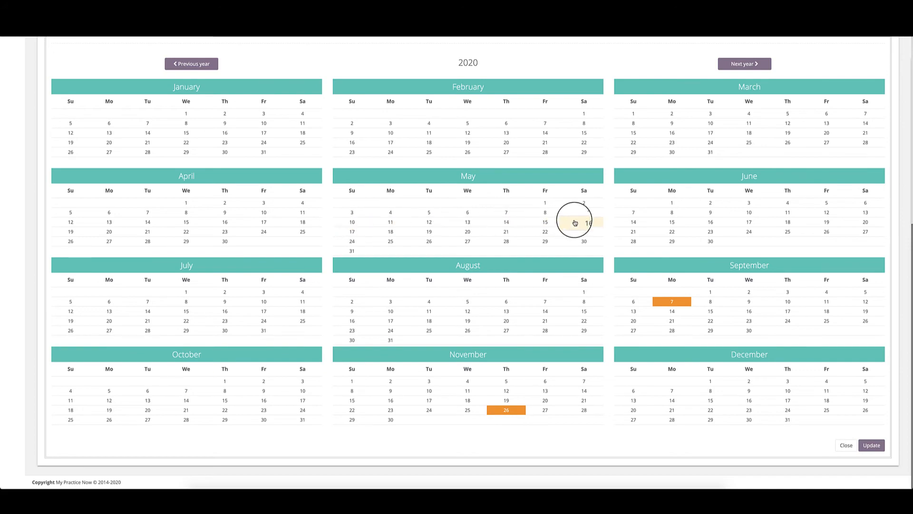
Step: Make May 10, 11 and 12 days off
click(347, 225)
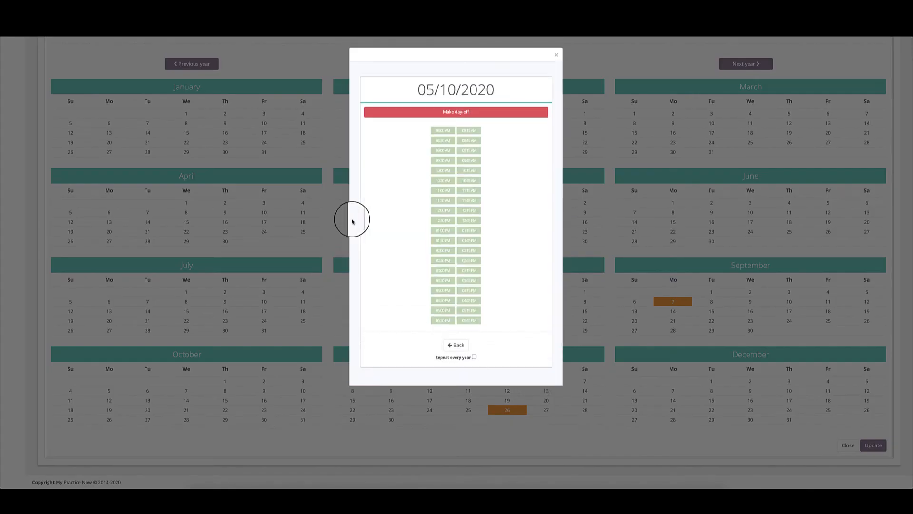
click(430, 109)
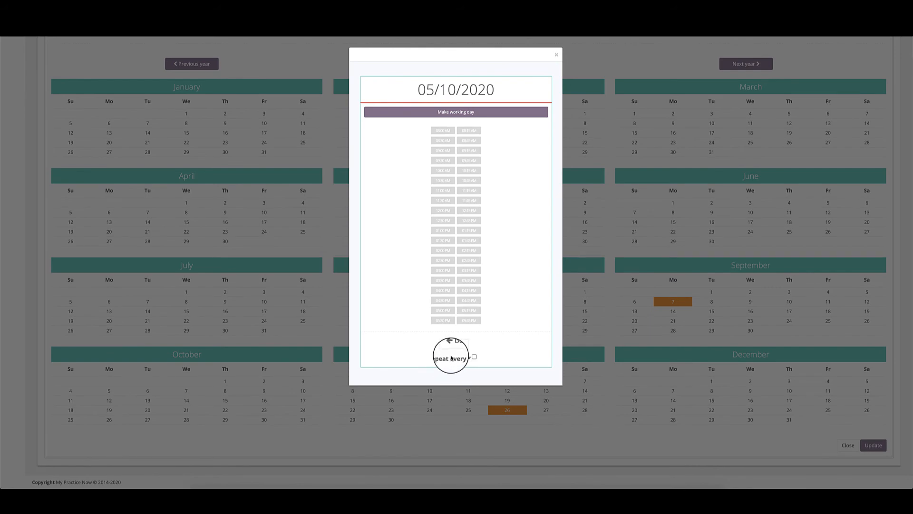
click(454, 341)
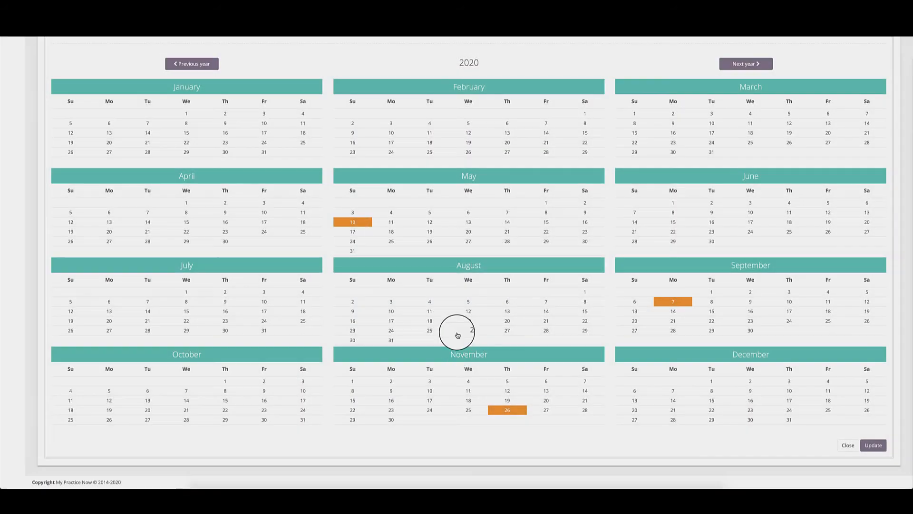
click(391, 222)
click(440, 111)
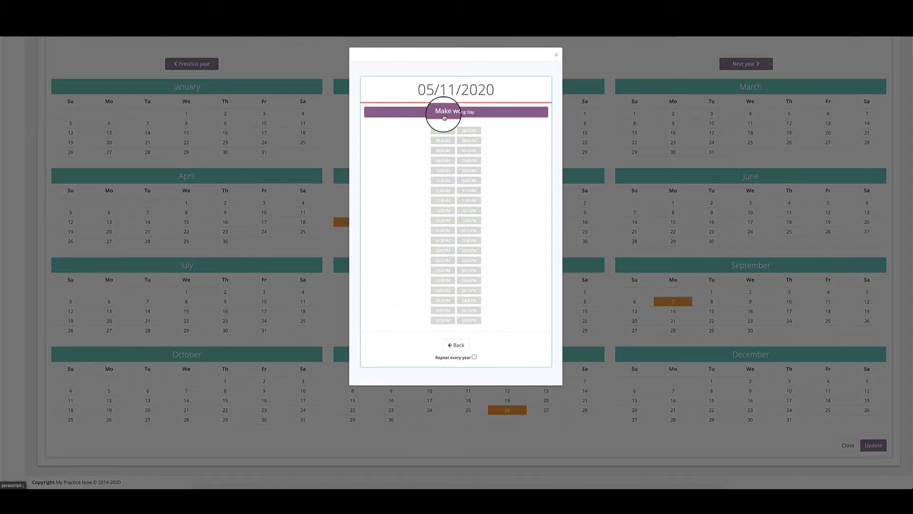
click(457, 345)
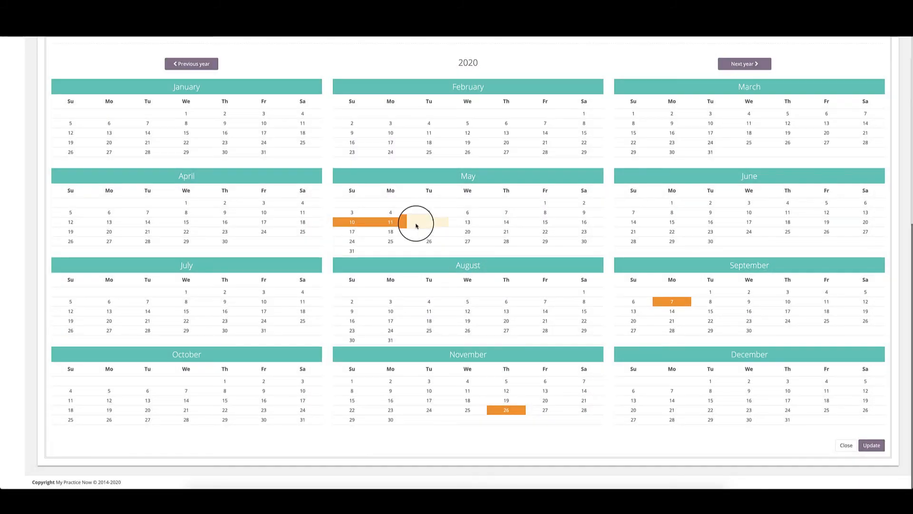
click(416, 222)
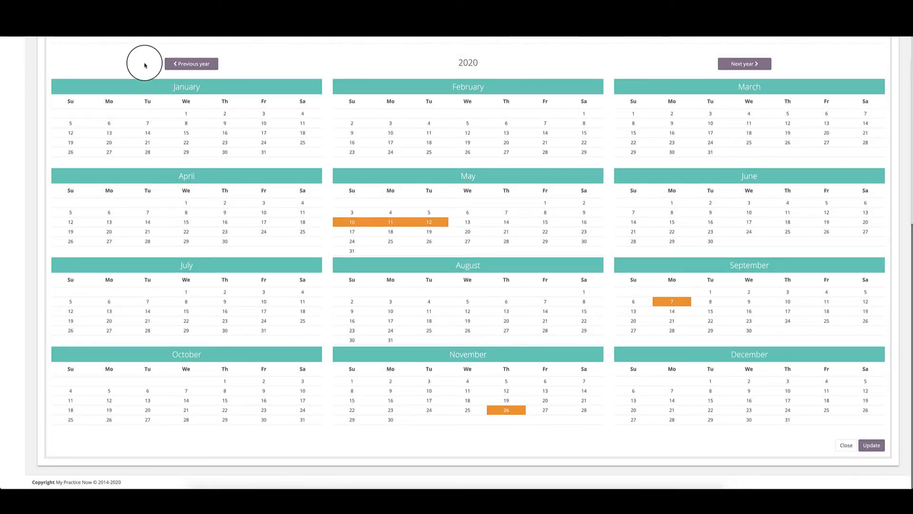
Step: Return to the weekly schedule and save the booking schedule with Update
scroll(569, 141, up, 3)
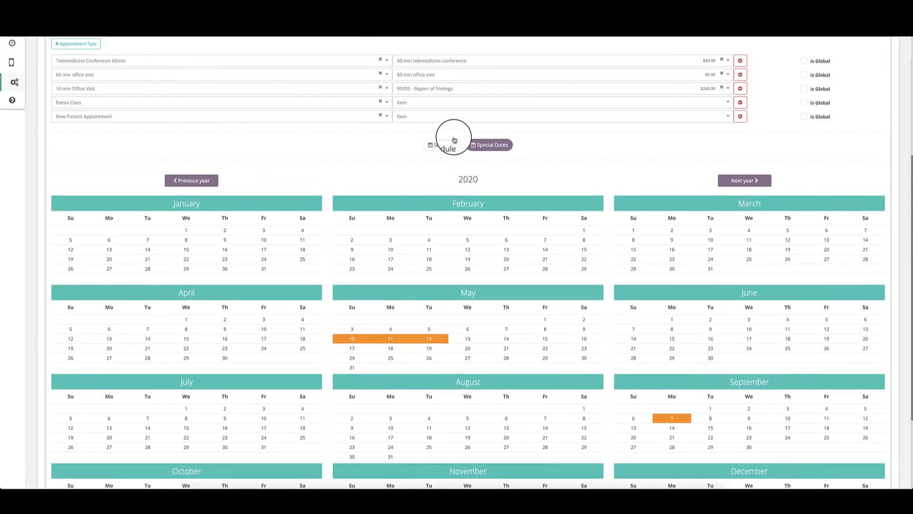
click(443, 144)
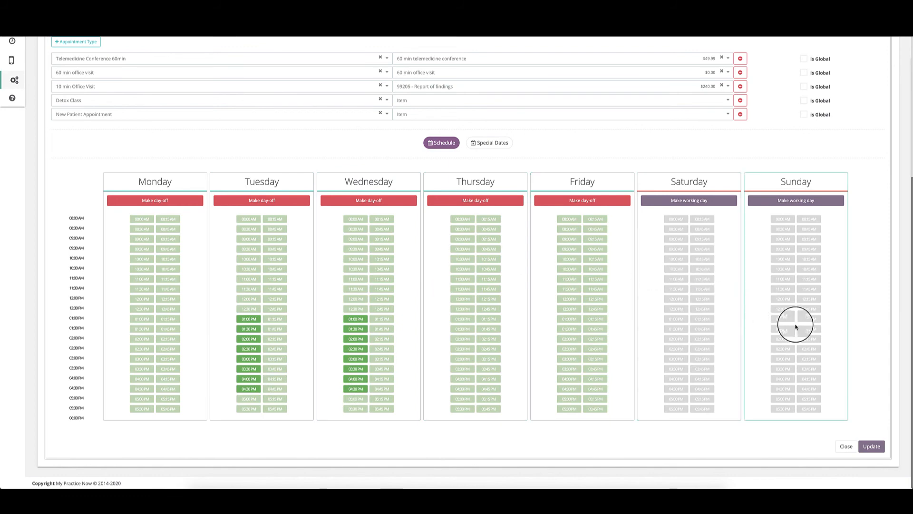
click(872, 447)
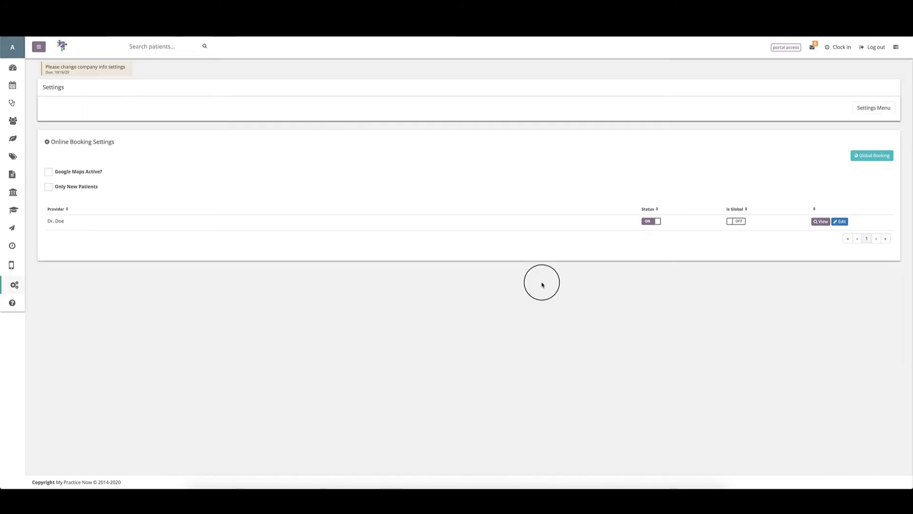
Step: Edit the provider and remove every appointment type except New Patient Appointment
click(840, 221)
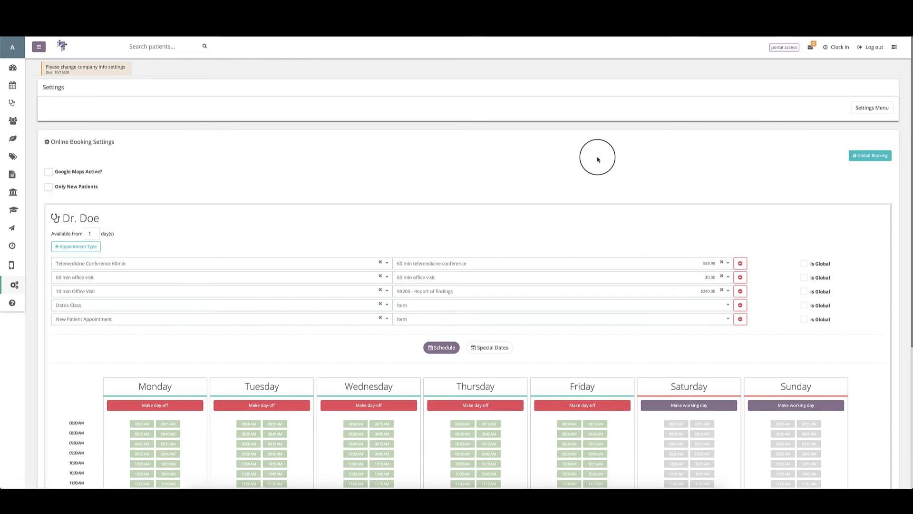
scroll(598, 160, down, 2)
click(740, 196)
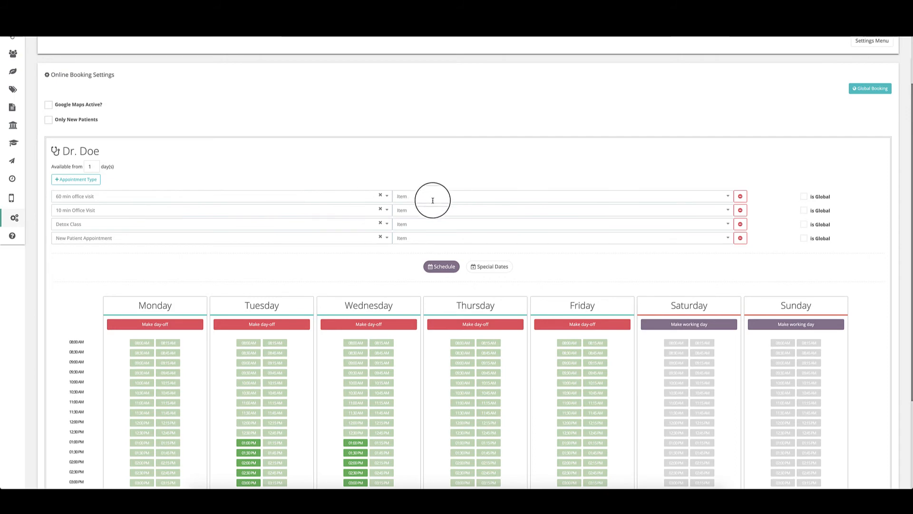
click(740, 196)
click(741, 196)
click(741, 197)
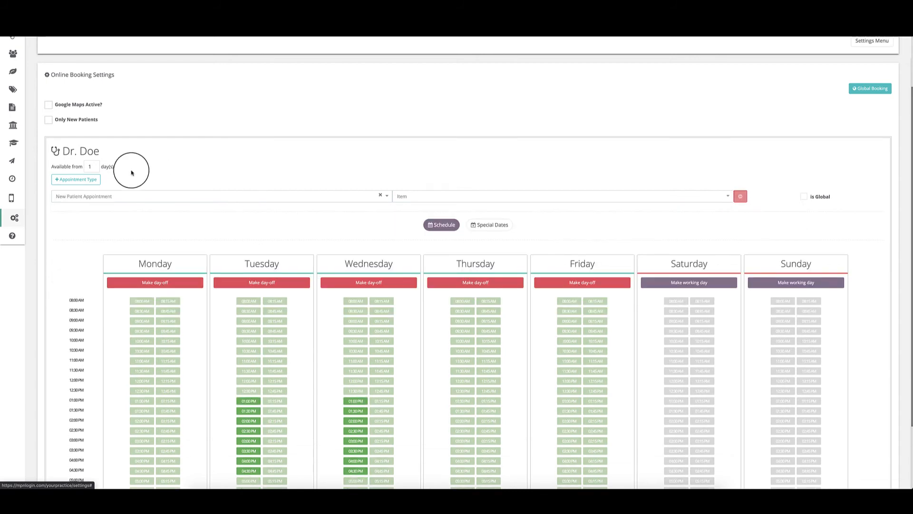
Step: Link New Patient Appointment to the 60 min telemedicine conference item and save
click(542, 197)
click(496, 238)
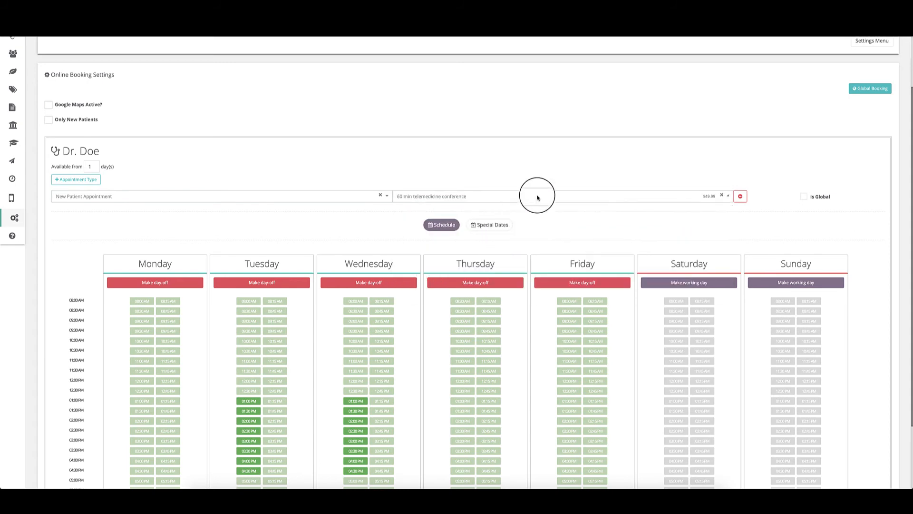
scroll(700, 218, down, 3)
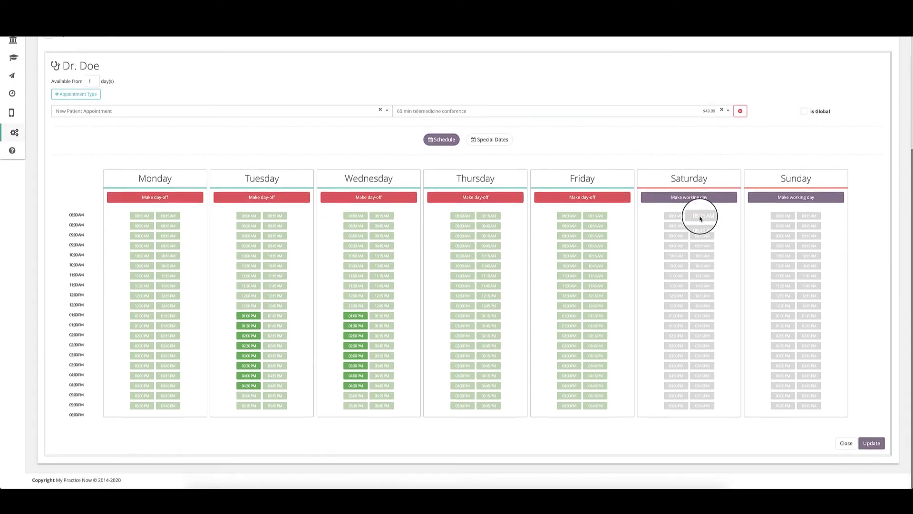
click(868, 446)
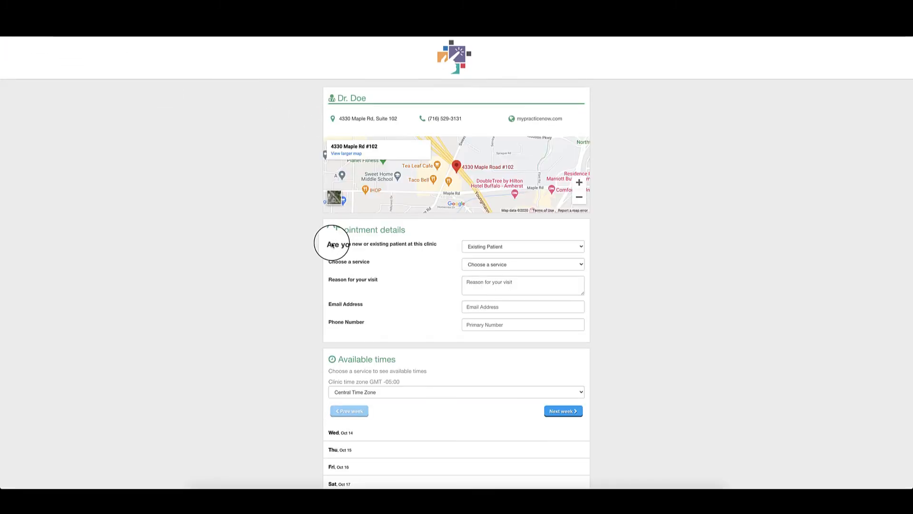
Step: Choose Existing Patient and begin filling in the patient's e-mail and phone number
click(462, 246)
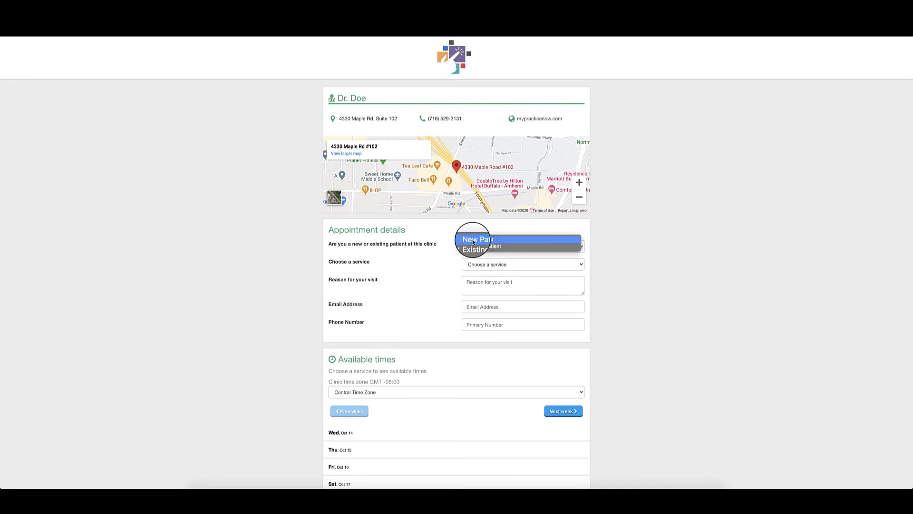
click(468, 250)
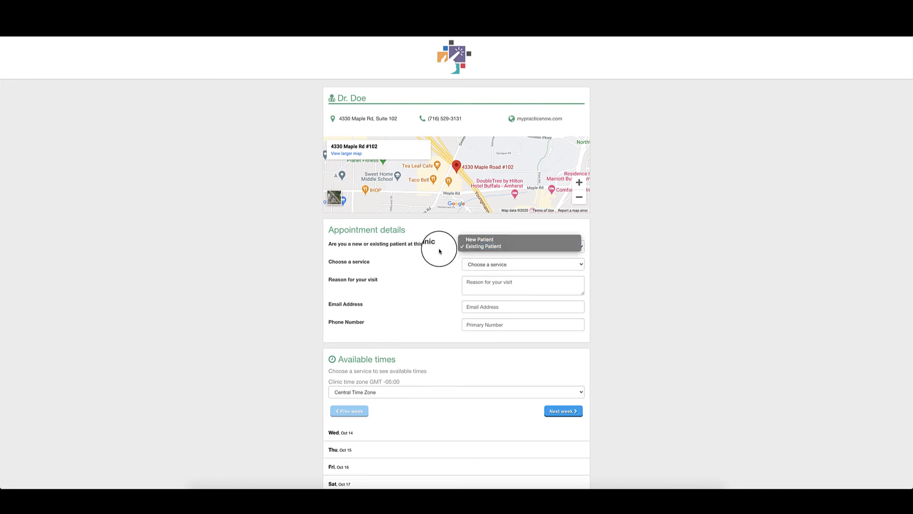
click(474, 306)
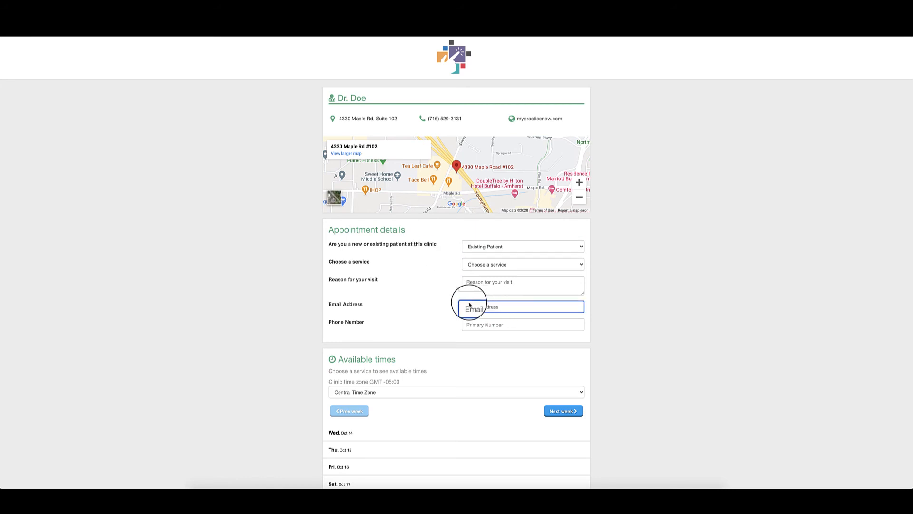
click(467, 324)
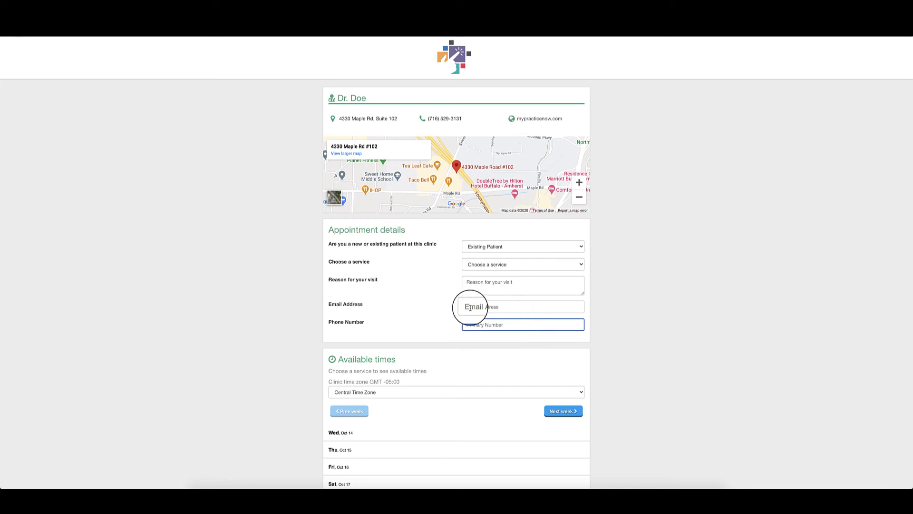
Step: Change the patient type to New Patient
click(468, 247)
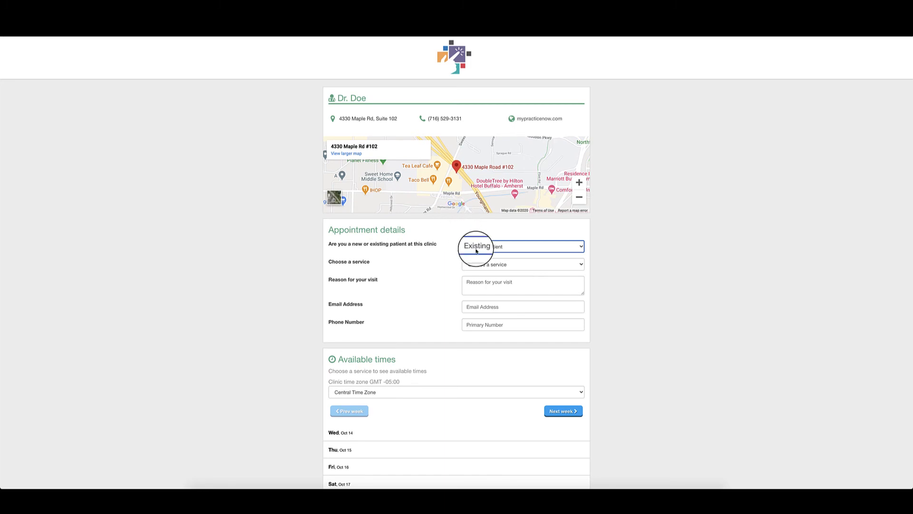
click(476, 246)
click(473, 237)
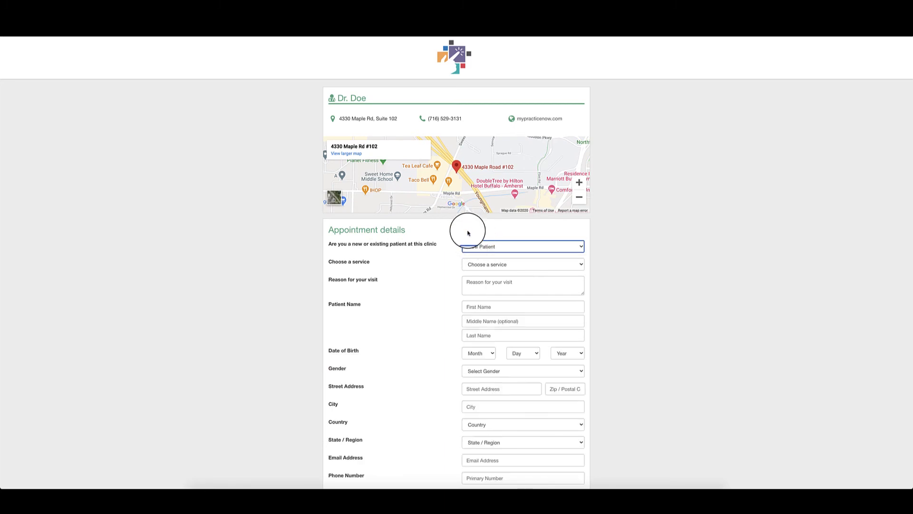
scroll(466, 270, down, 2)
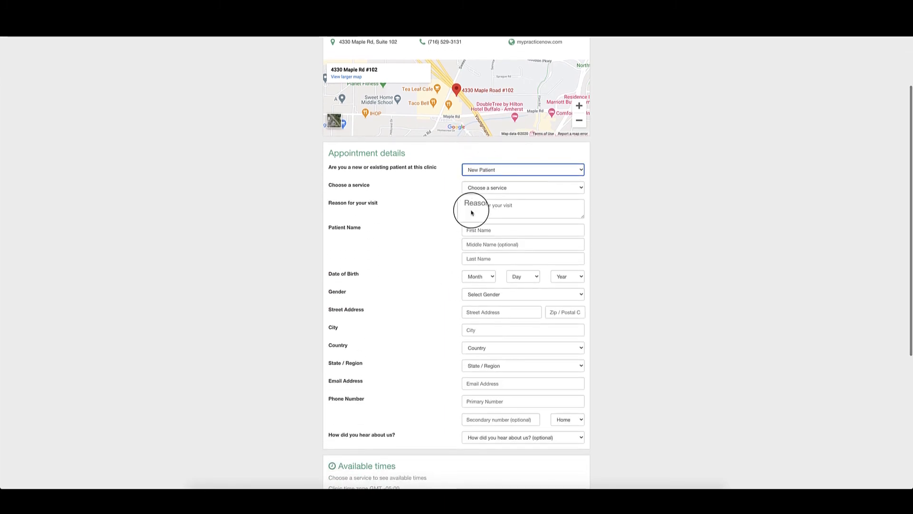
scroll(482, 289, down, 1)
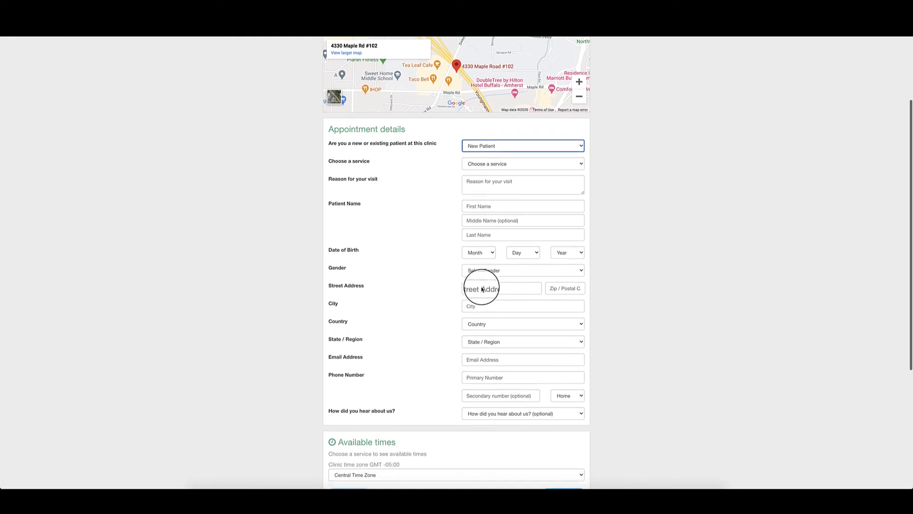
Step: Choose New Patient Appointment, enter the visit reason, and pick Facebook as referral source
click(478, 156)
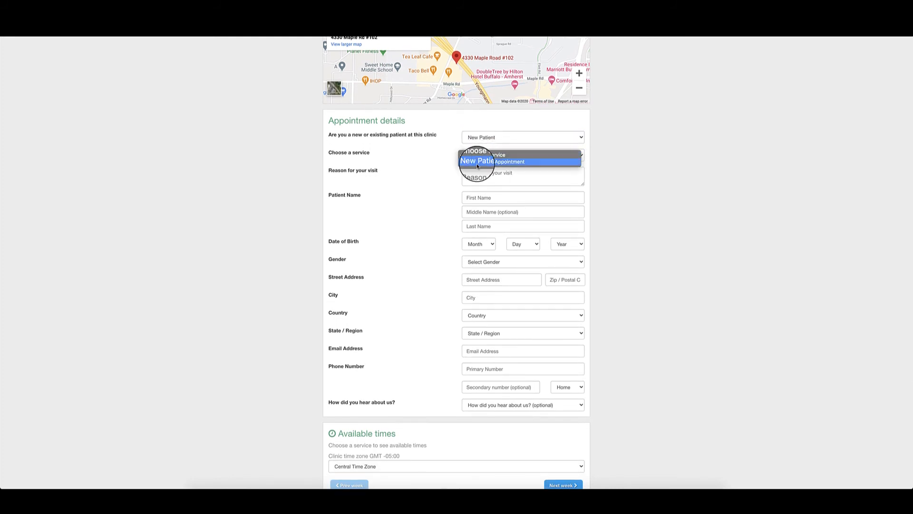
click(478, 162)
click(478, 174)
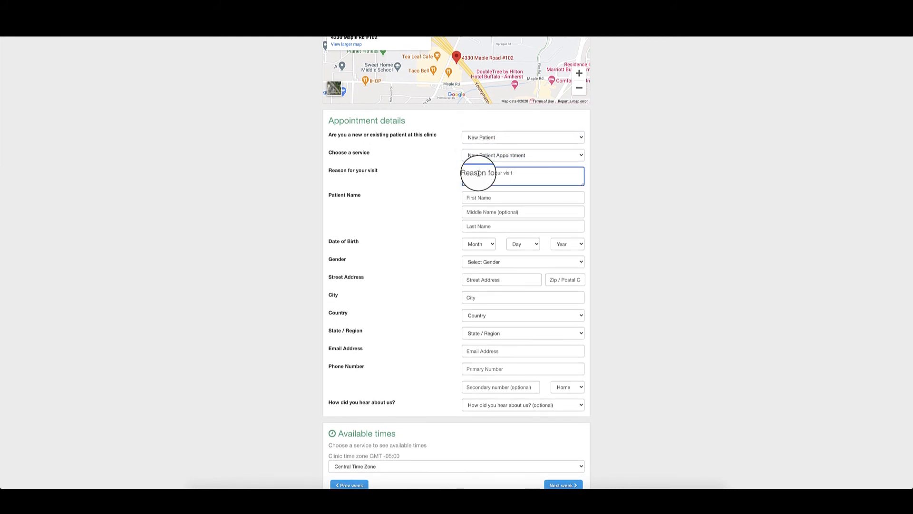
scroll(478, 174, down, 1)
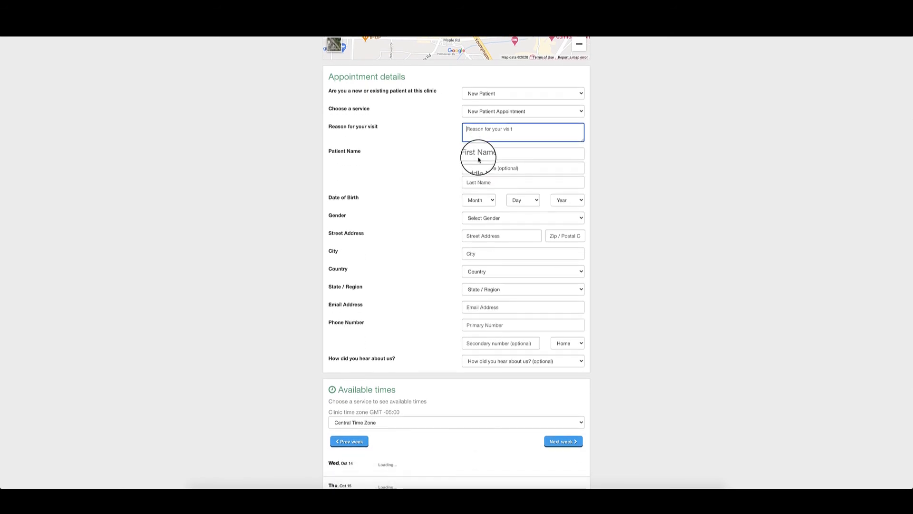
scroll(507, 198, down, 2)
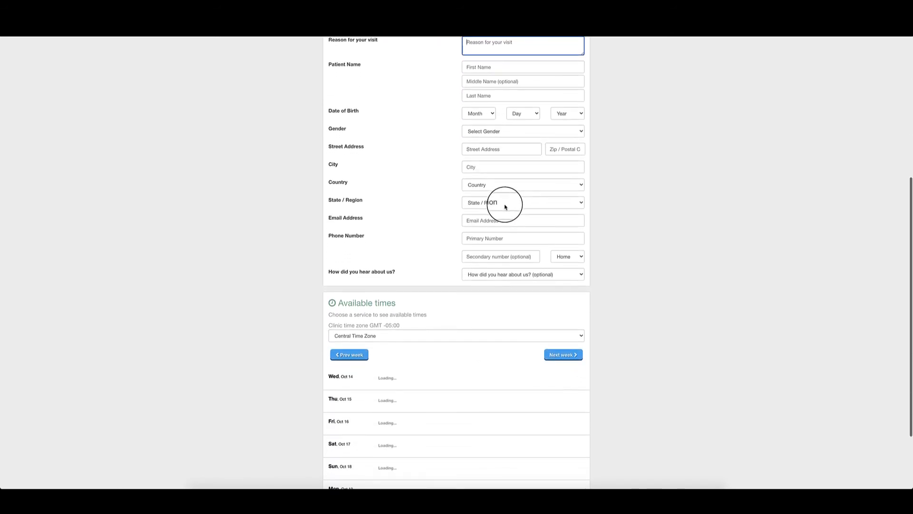
click(478, 274)
click(478, 275)
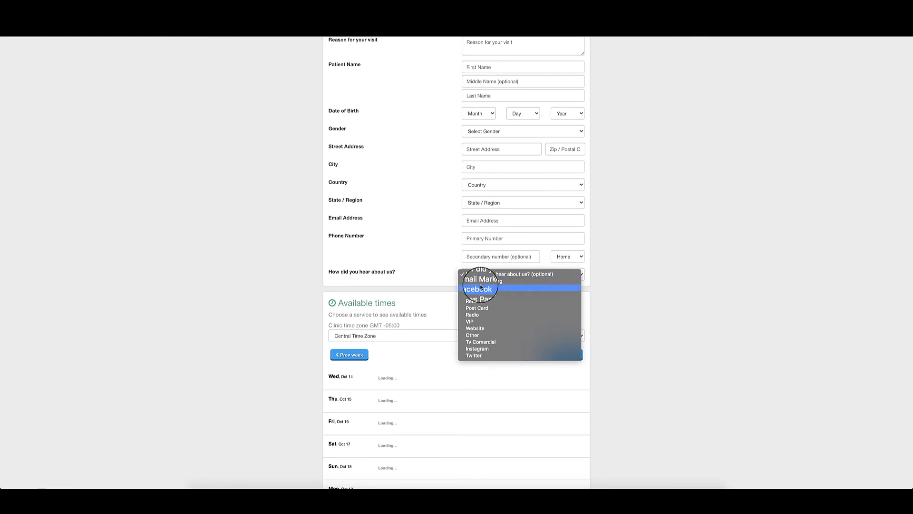
click(495, 288)
scroll(493, 264, down, 2)
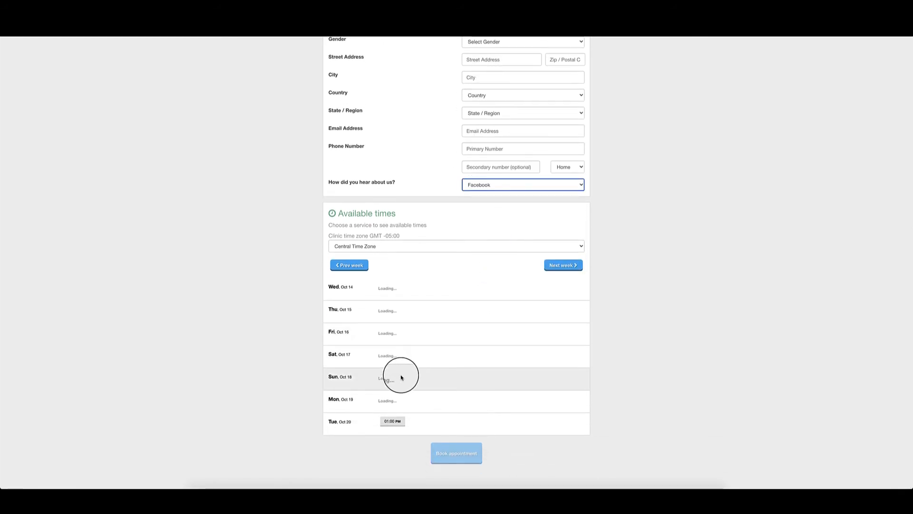
Step: Pick Wed Oct 21, 01:00 PM in Central Time and confirm with Book Now
click(561, 265)
click(332, 245)
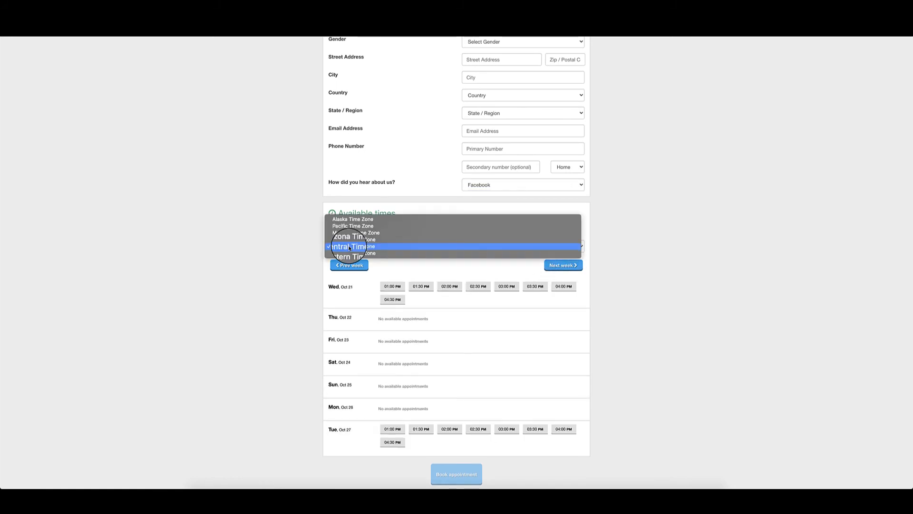
click(300, 246)
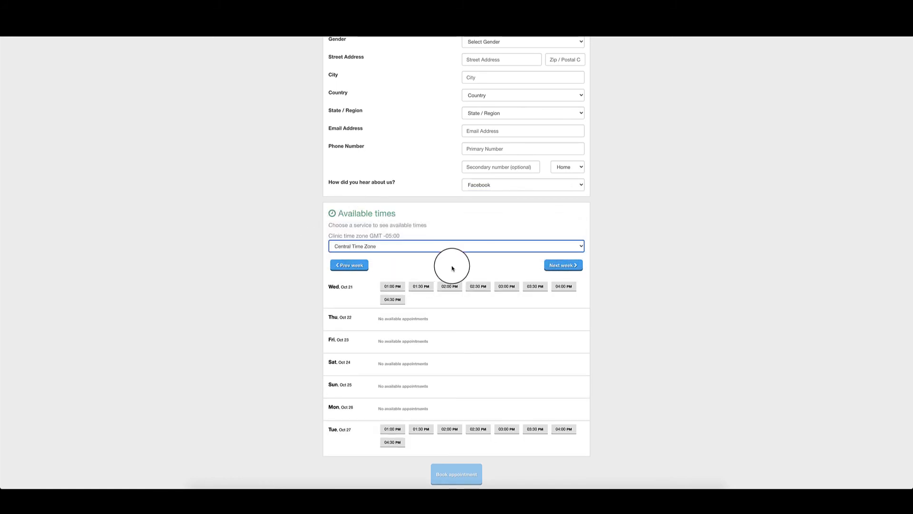
click(386, 288)
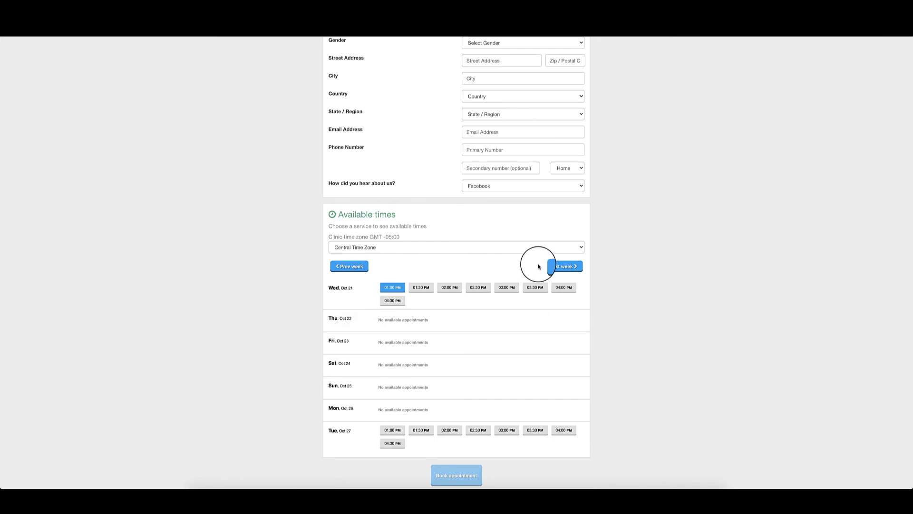
scroll(539, 267, up, 1)
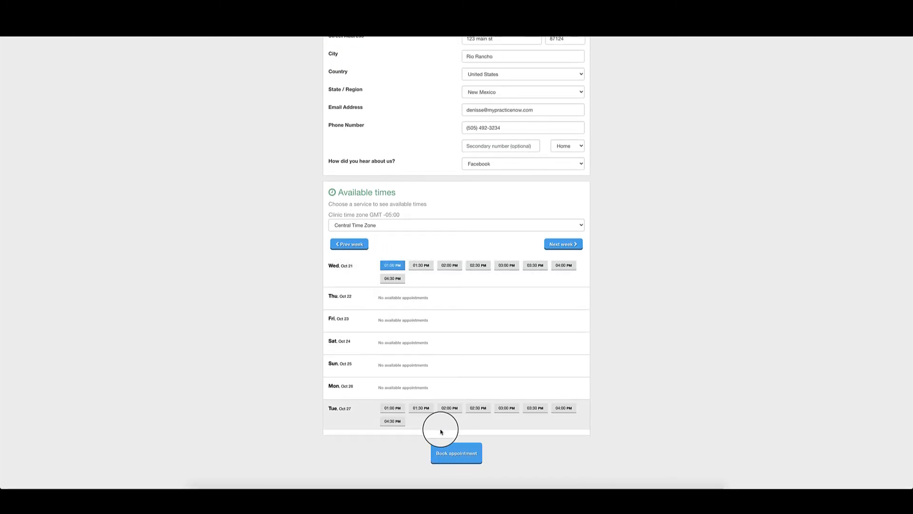
click(460, 454)
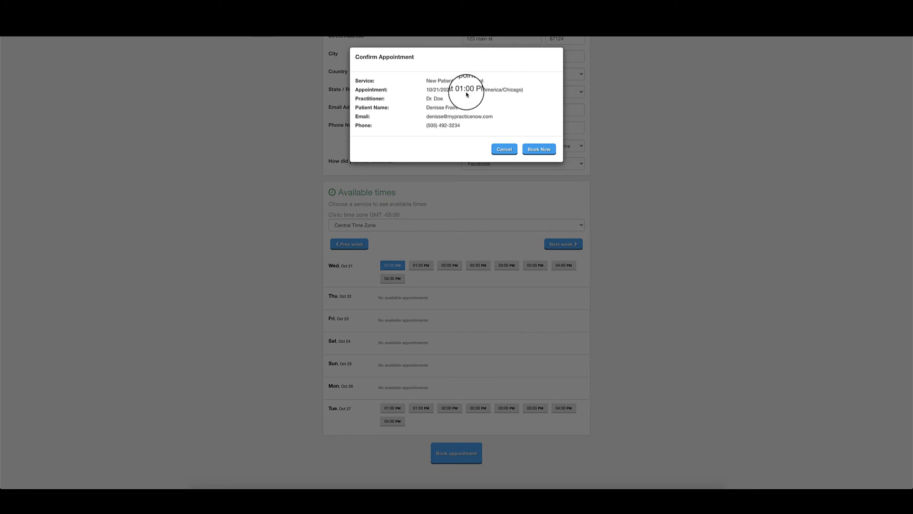
click(546, 151)
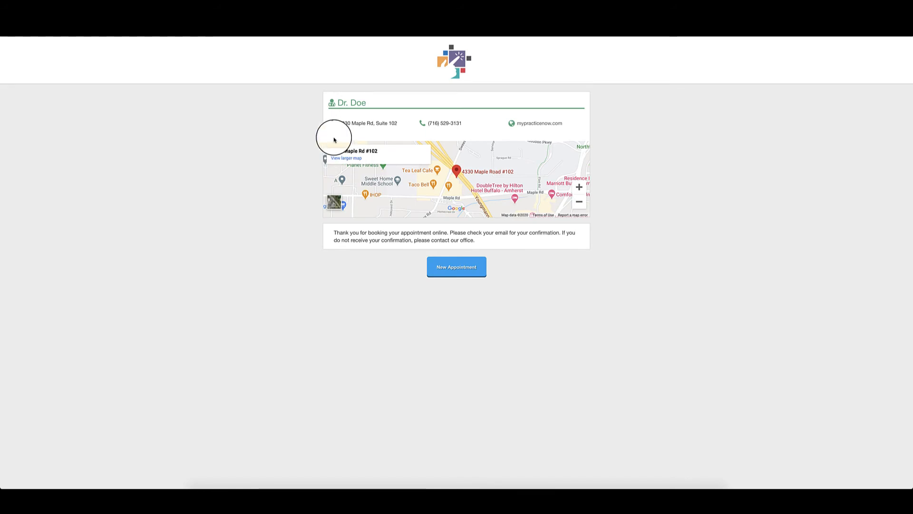
Step: Start another booking, then return to the admin side's Settings overview tiles
click(445, 264)
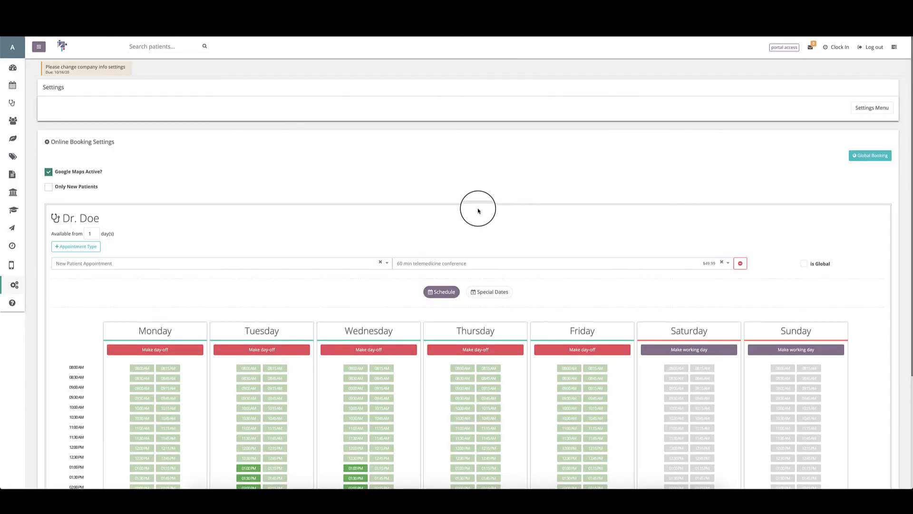
scroll(478, 210, down, 3)
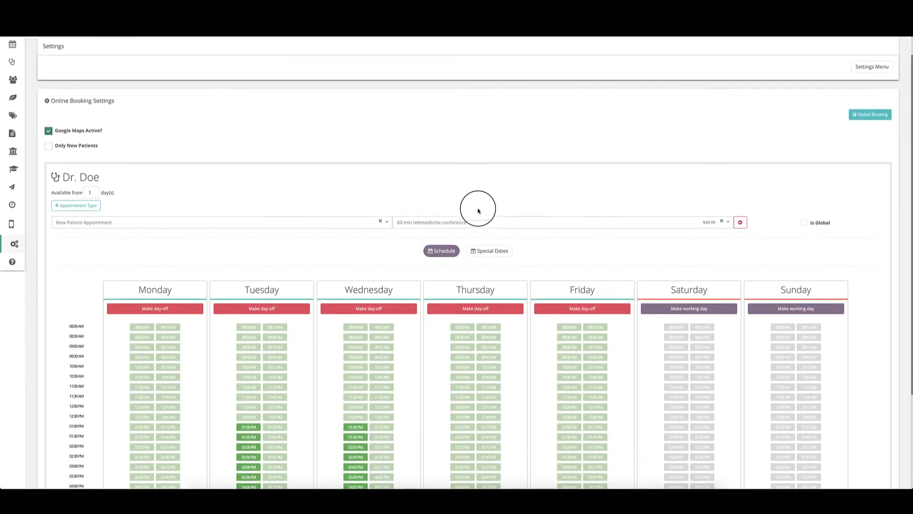
scroll(478, 211, up, 4)
scroll(478, 211, down, 1)
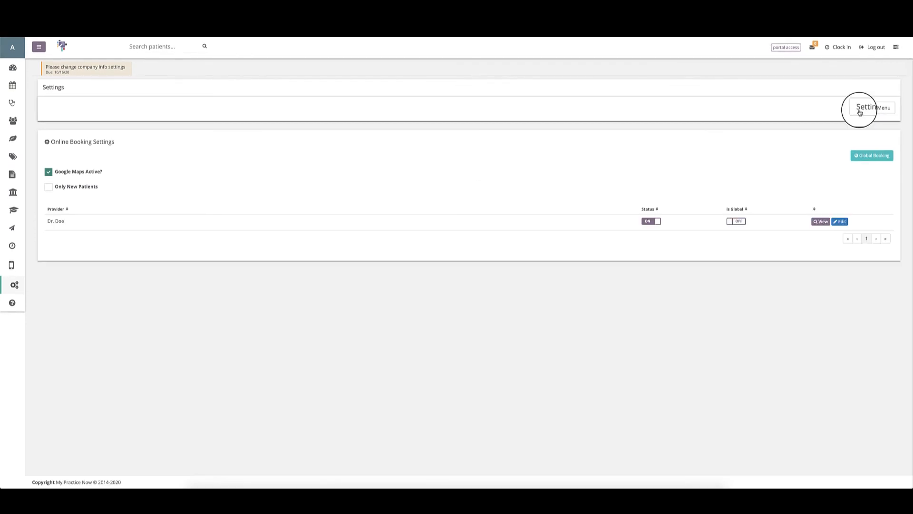
click(862, 107)
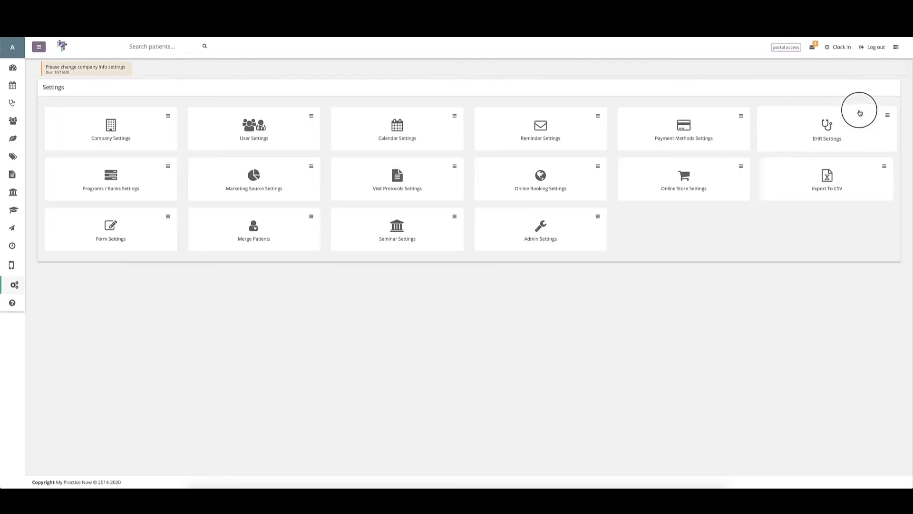
Step: Open Online Store Settings and preview the live store, comparing it with the settings tab
click(665, 199)
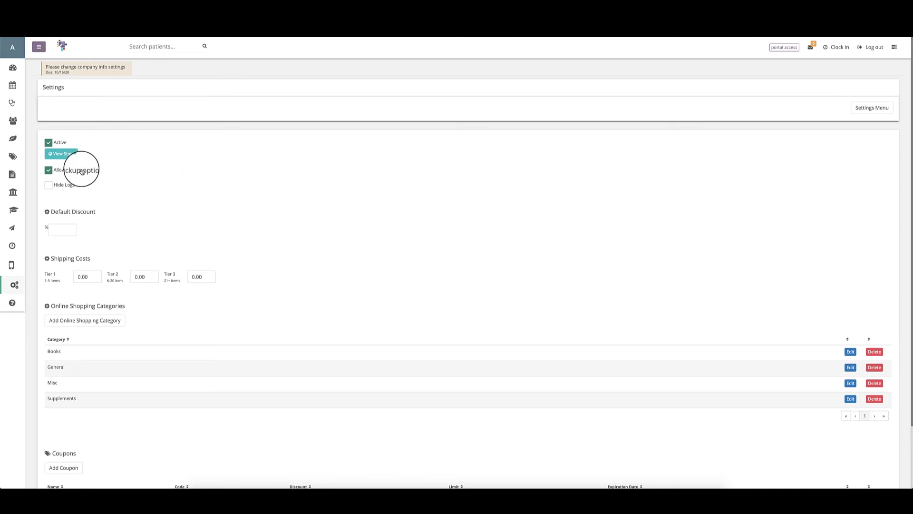
click(60, 155)
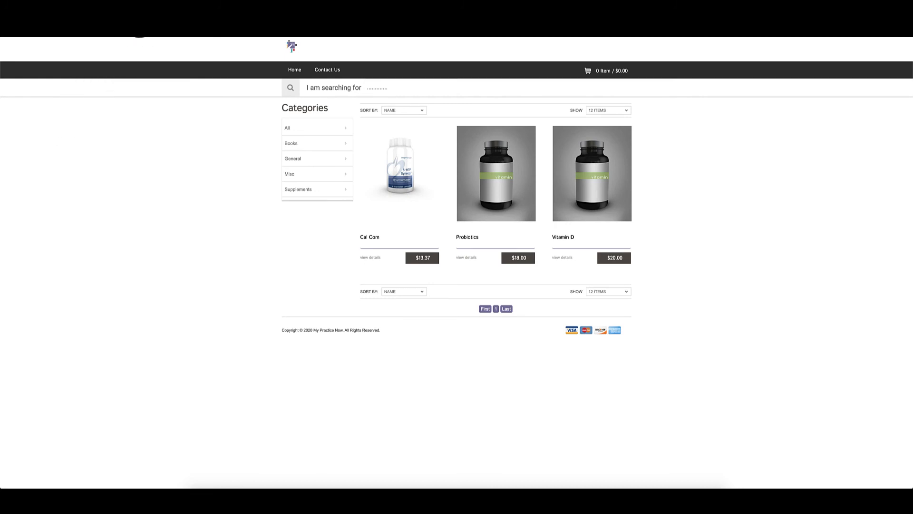
click(139, 20)
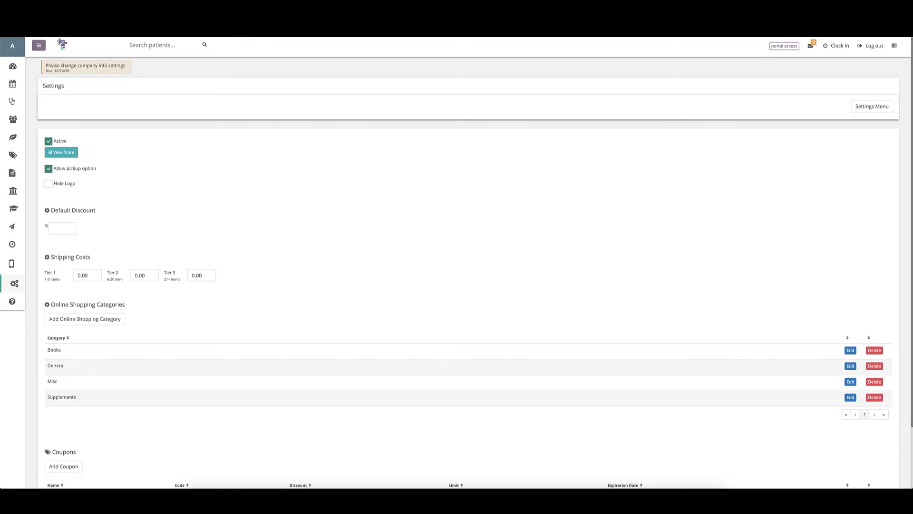
click(238, 20)
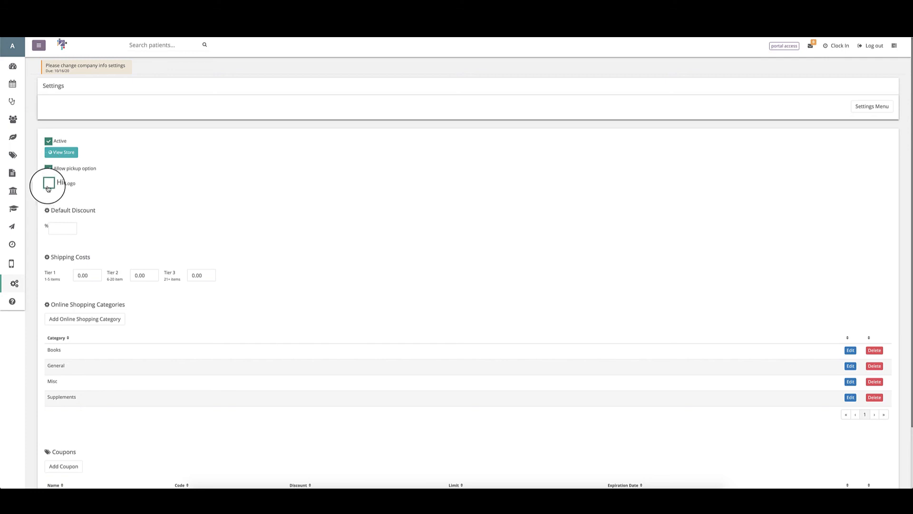
click(217, 31)
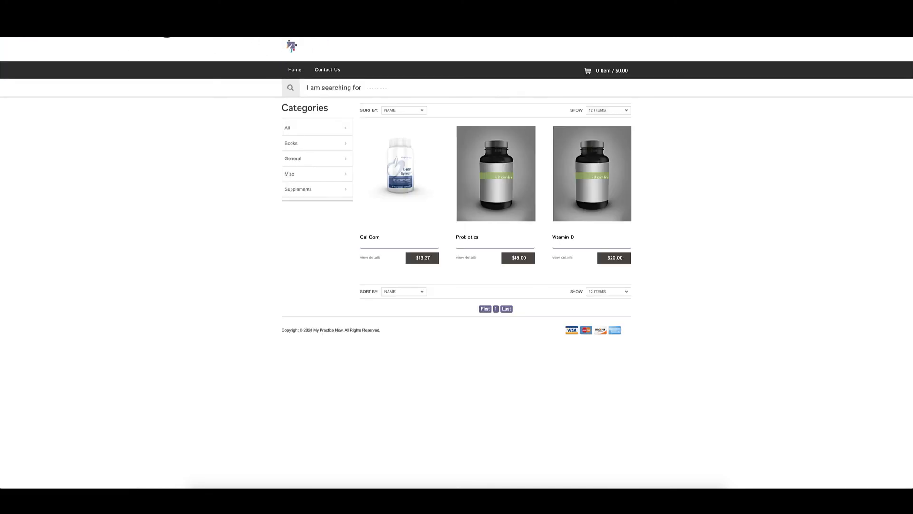
Step: Enter 10 in Default Discount, then clear it back to empty
click(167, 20)
click(59, 228)
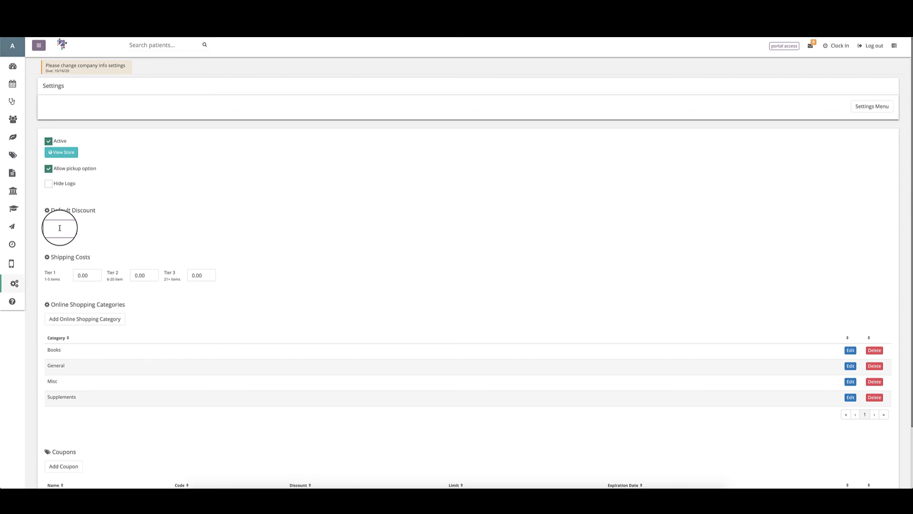
text(10)
key(BackSpace)
key(BackSpace)
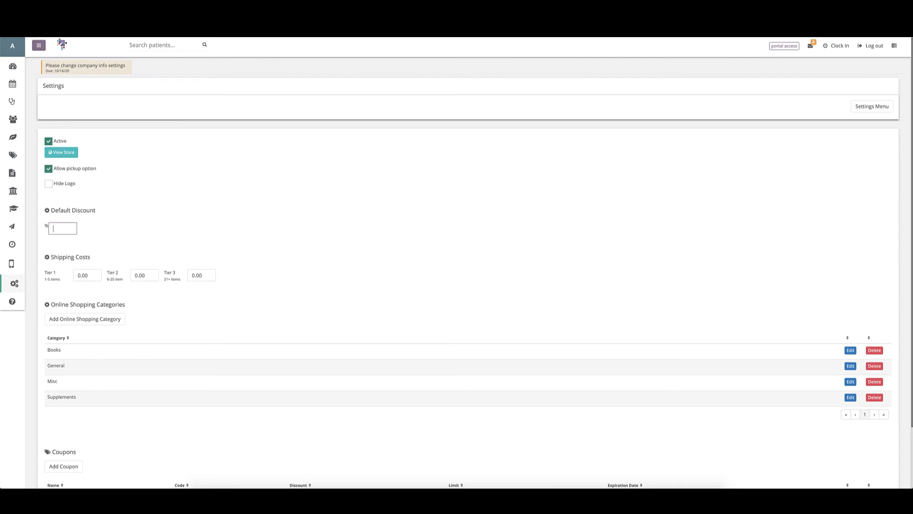
Step: Check the storefront tab again and return to the online store settings
click(224, 19)
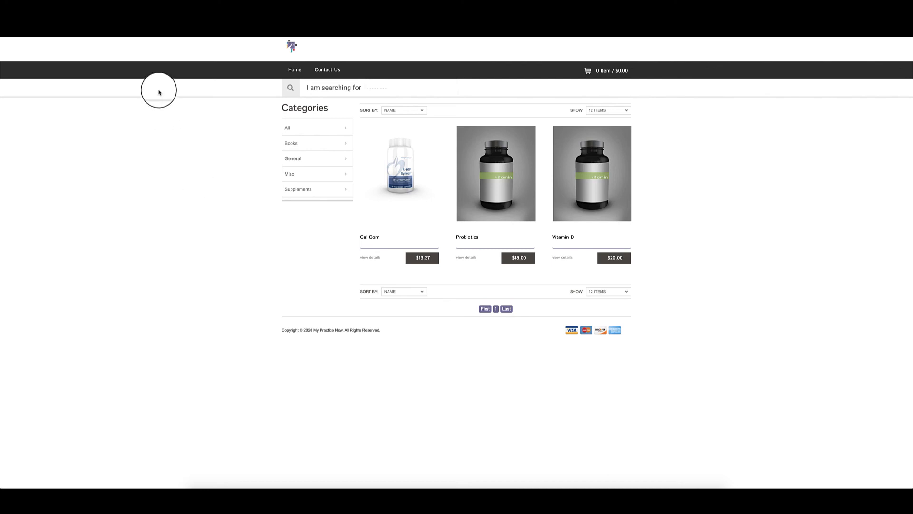
click(151, 35)
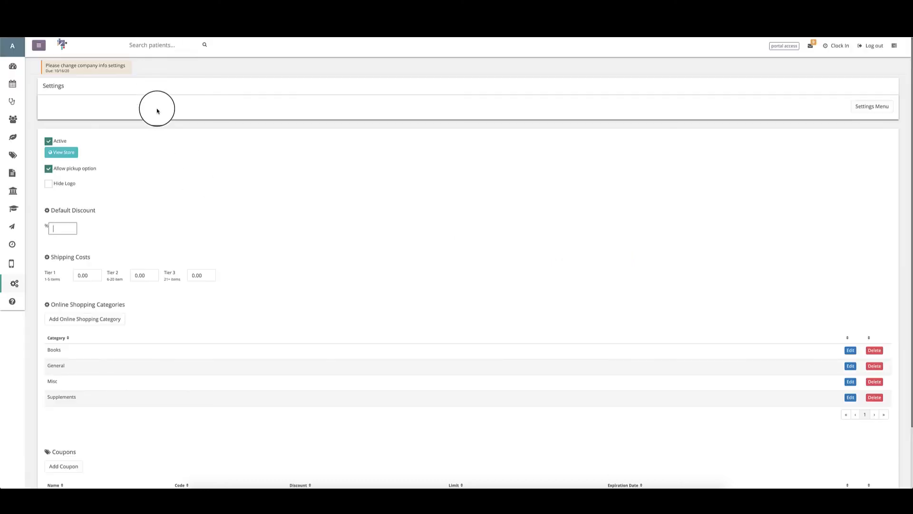
click(213, 33)
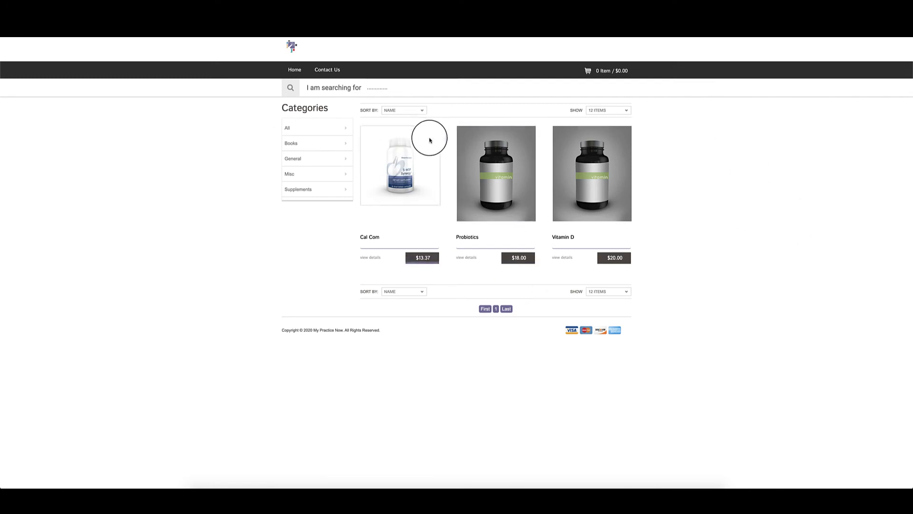
mouse_move(433, 192)
click(169, 24)
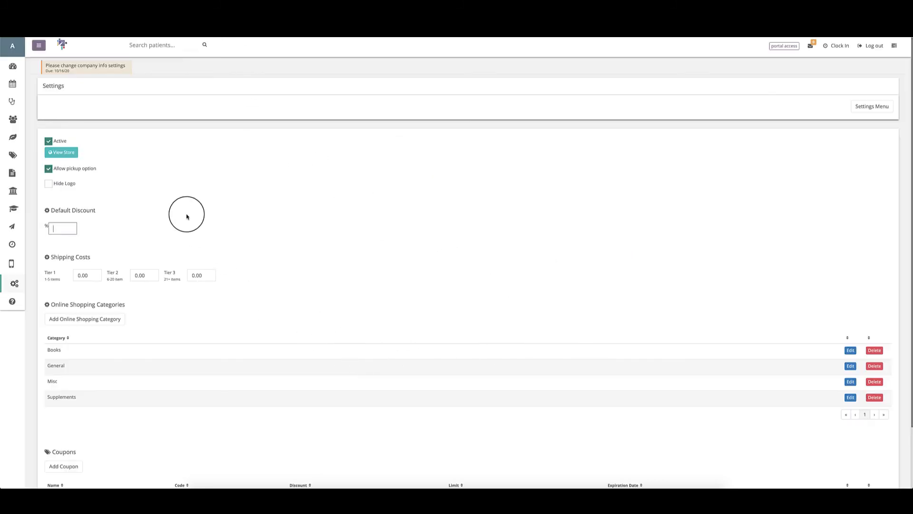
click(84, 71)
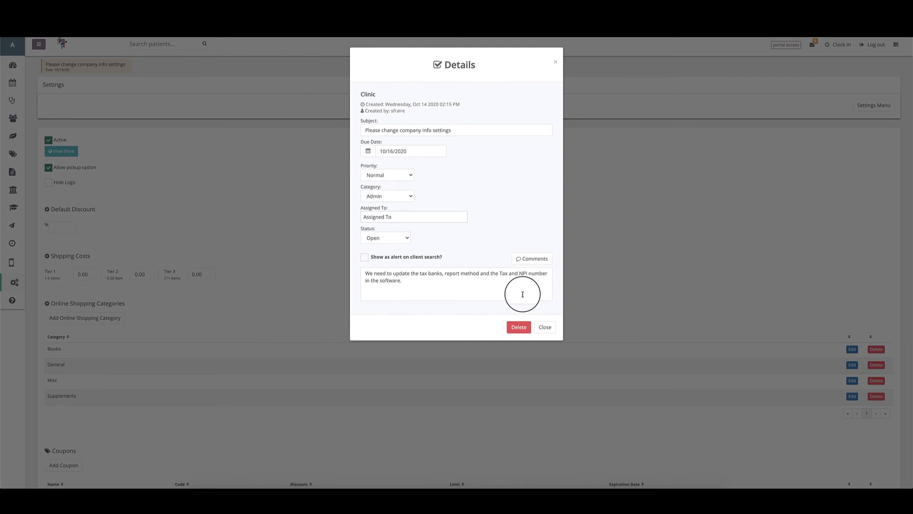
click(545, 327)
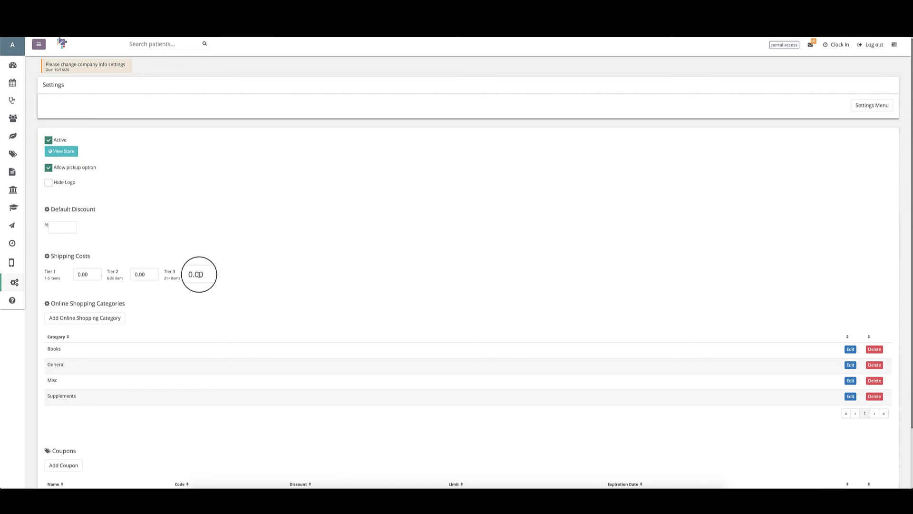
Step: Go to the inventory Items area and scroll through the list to the Vitamin D item
scroll(198, 274, down, 2)
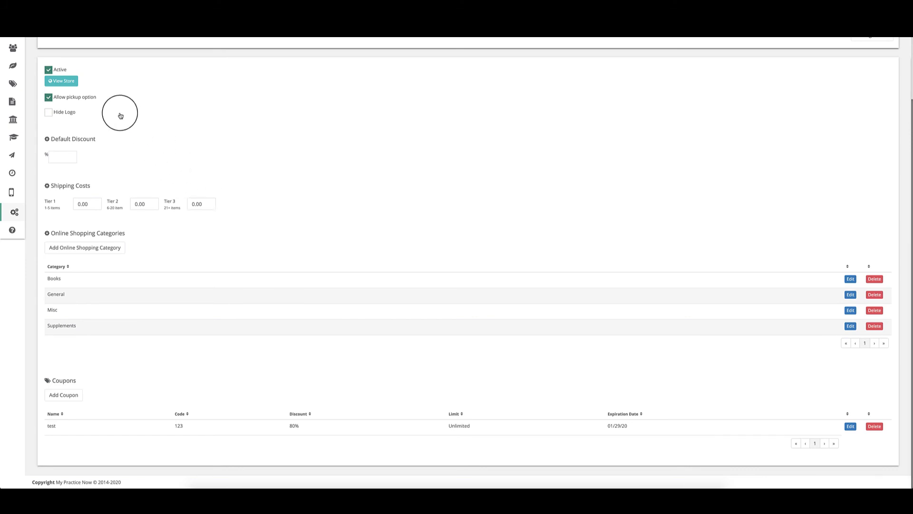
click(9, 84)
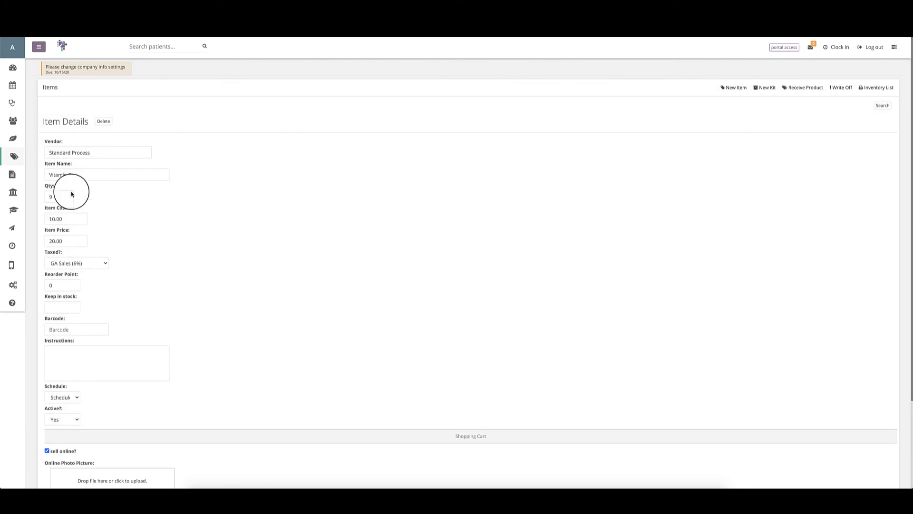
scroll(73, 156, down, 1)
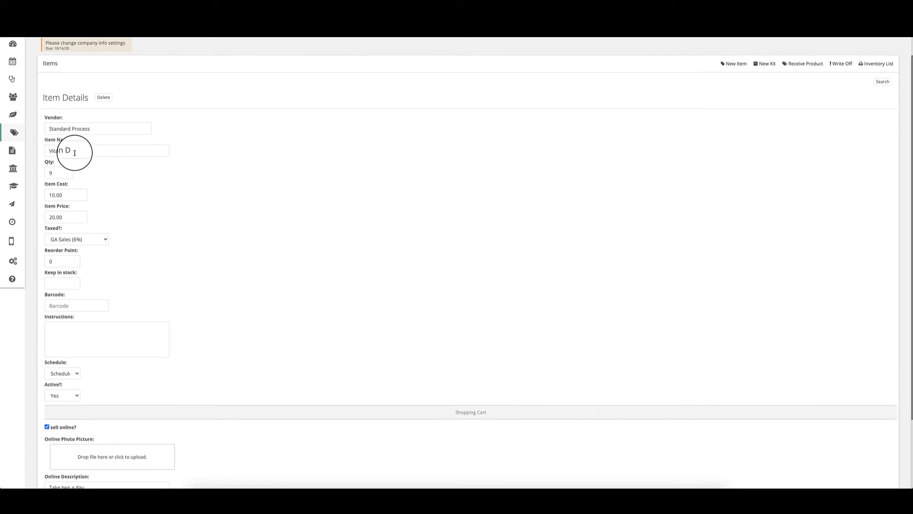
scroll(74, 153, down, 1)
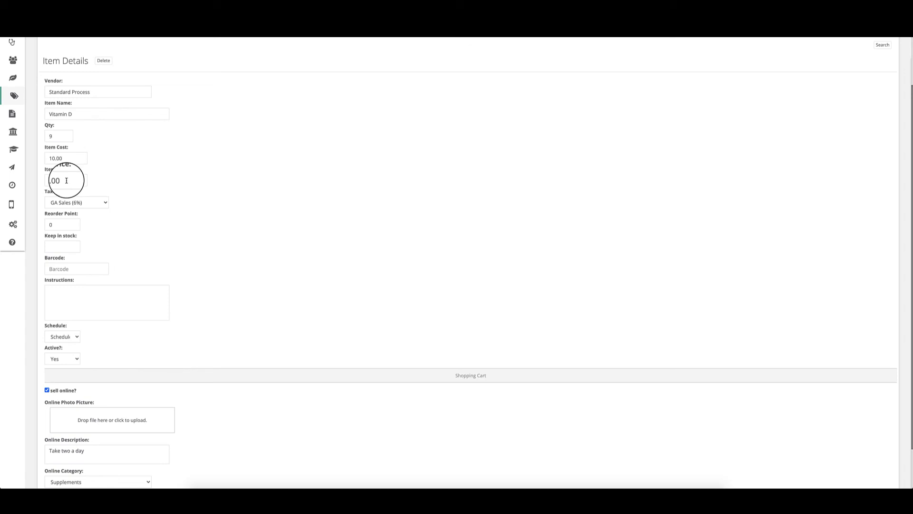
scroll(129, 174, up, 1)
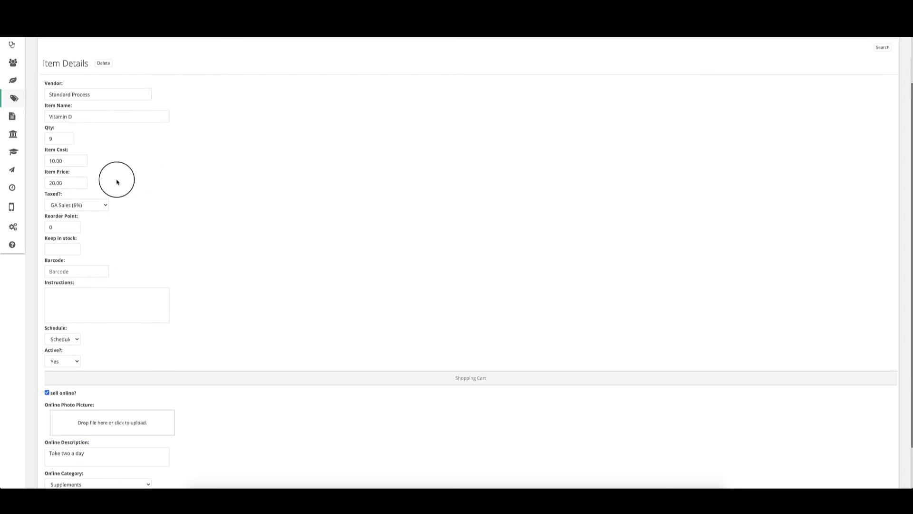
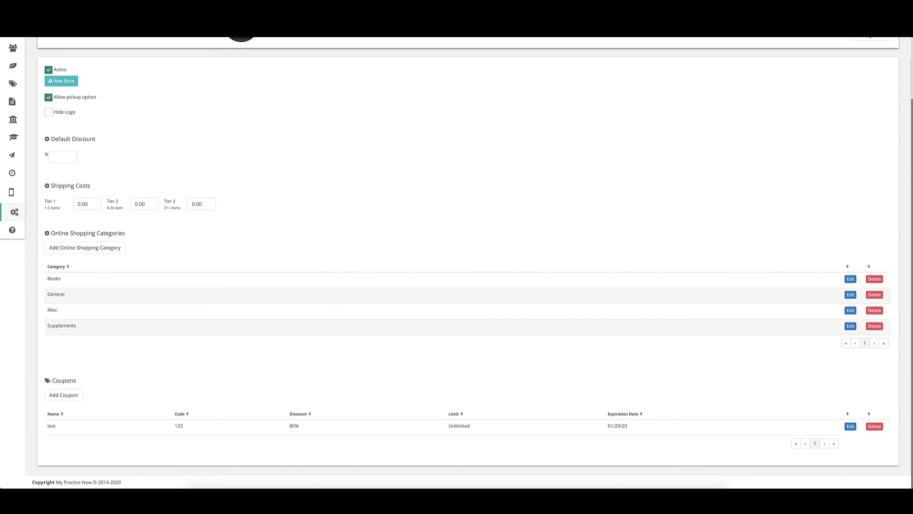
Step: Open Online Store Settings and review the shipping costs, four shopping categories and 80% coupon
click(240, 26)
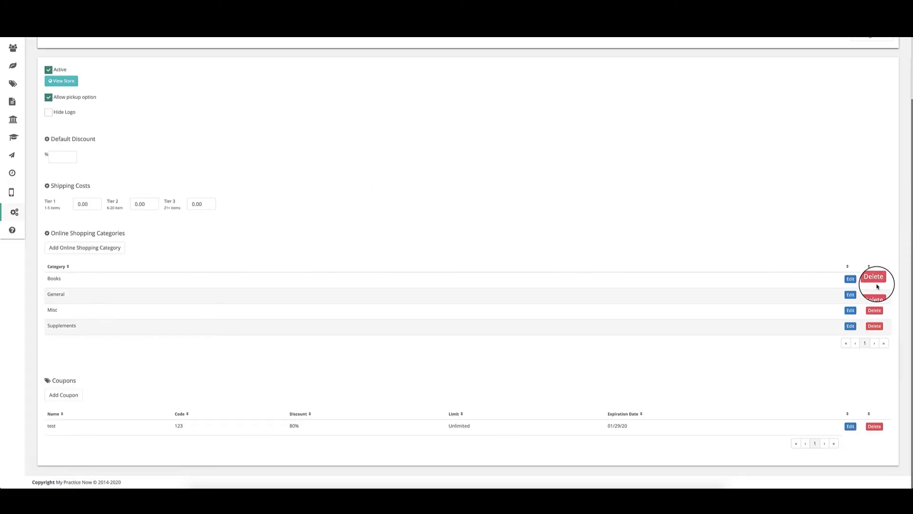
scroll(775, 297, up, 2)
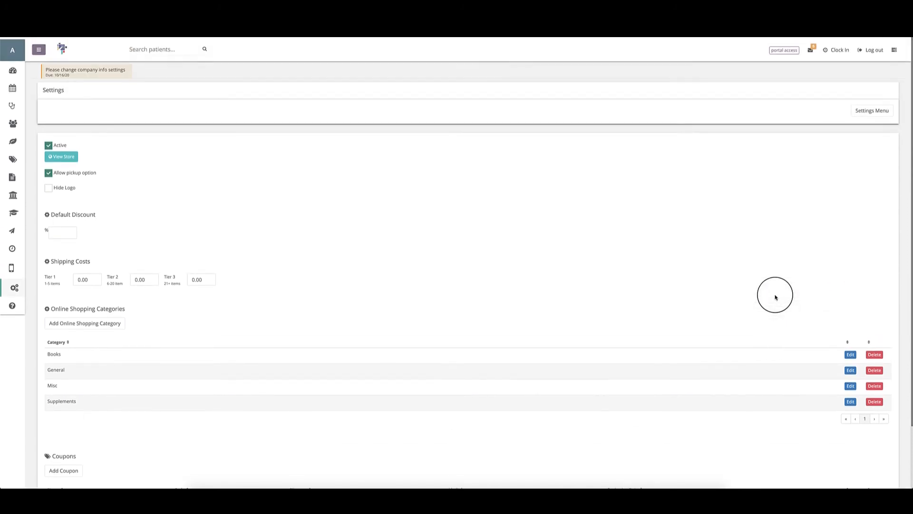
scroll(775, 298, down, 2)
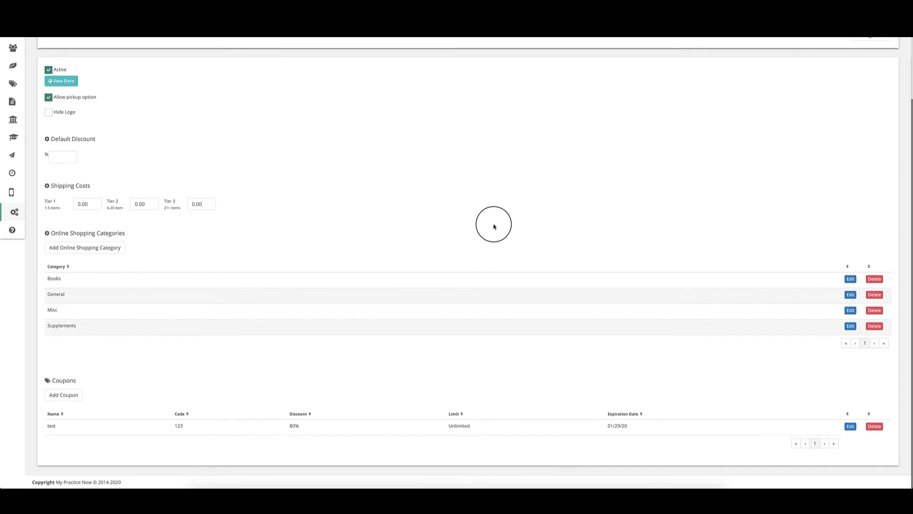
scroll(493, 225, up, 3)
scroll(494, 224, down, 3)
scroll(217, 230, up, 3)
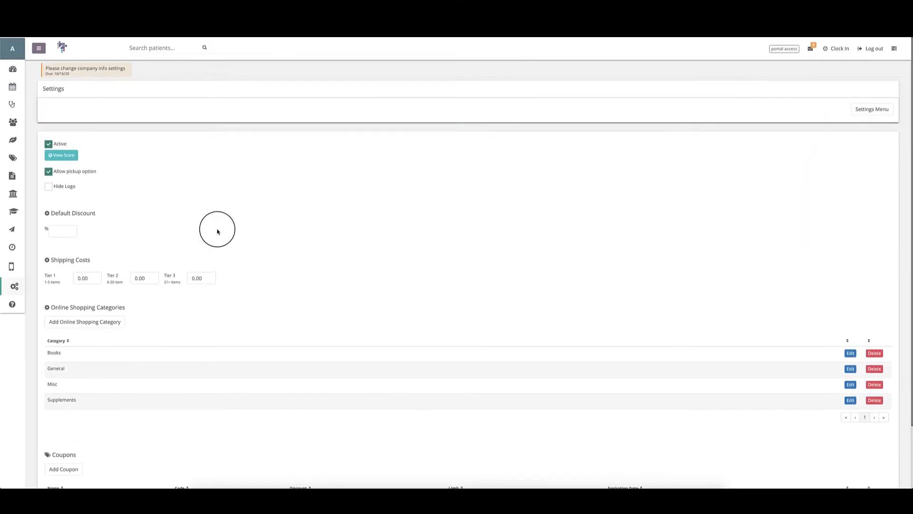
Step: Filter the inventory items to Products and open the Vitamin D item
click(12, 157)
click(98, 122)
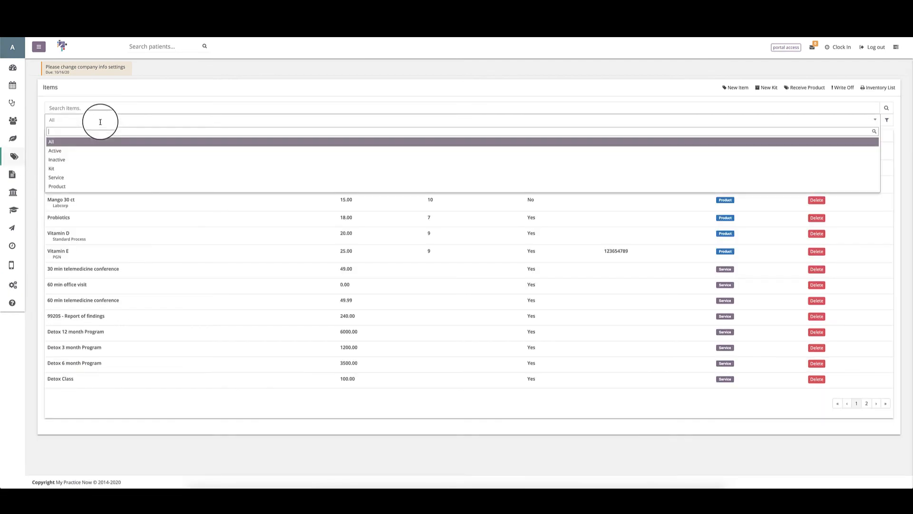
click(98, 186)
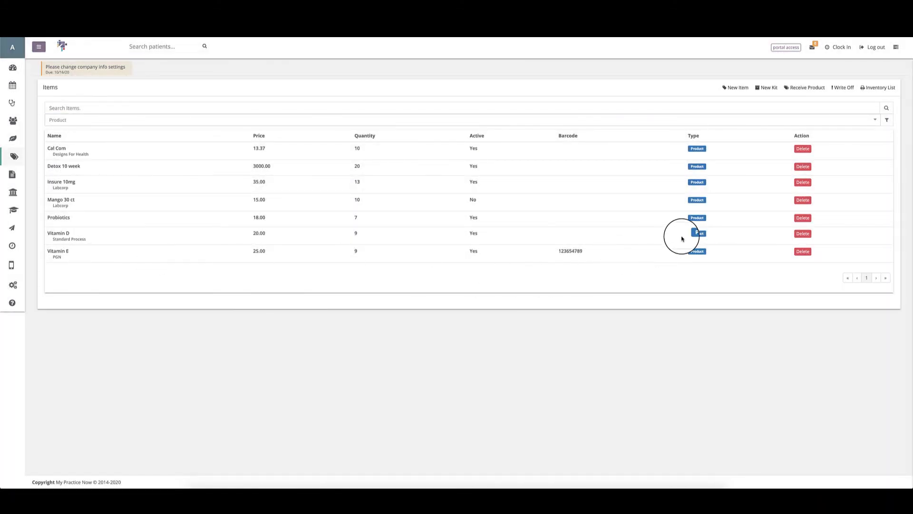
click(59, 233)
Step: Confirm Vitamin D's Online Category is Supplements and leave the item details
scroll(103, 139, down, 3)
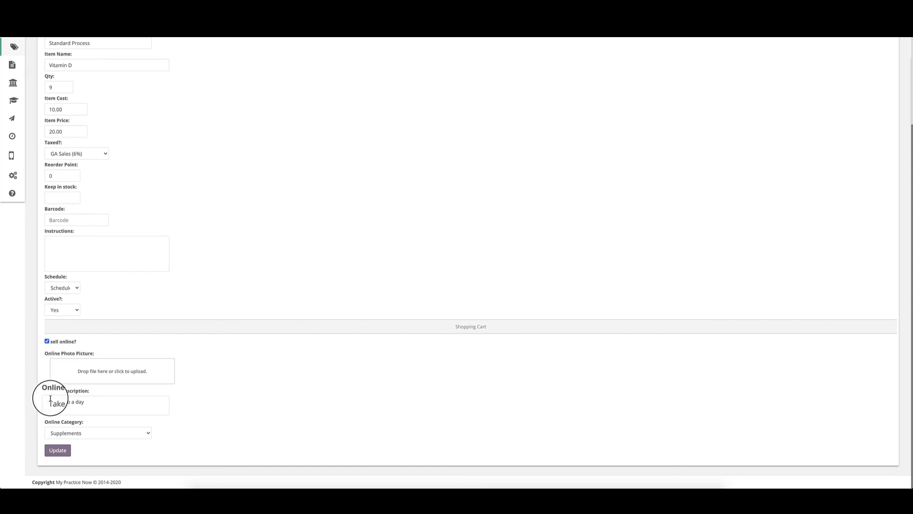
click(64, 432)
click(79, 432)
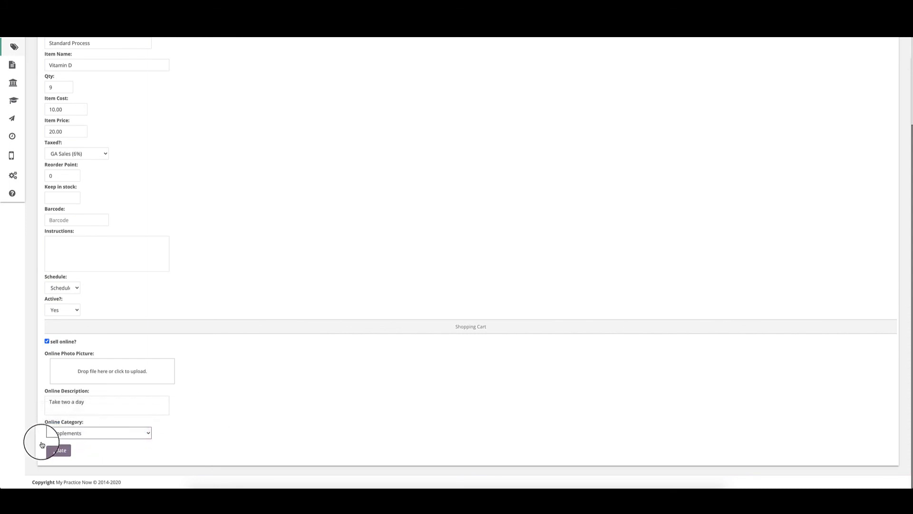
scroll(108, 194, up, 3)
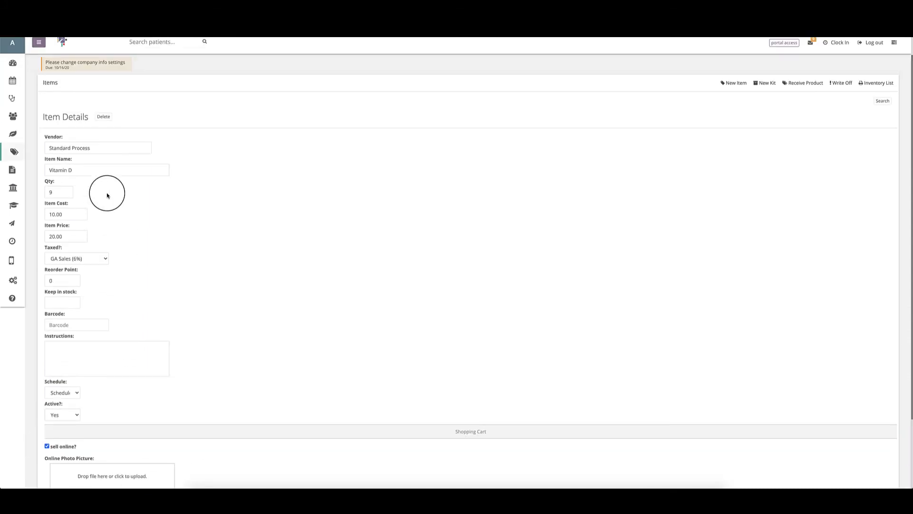
click(13, 157)
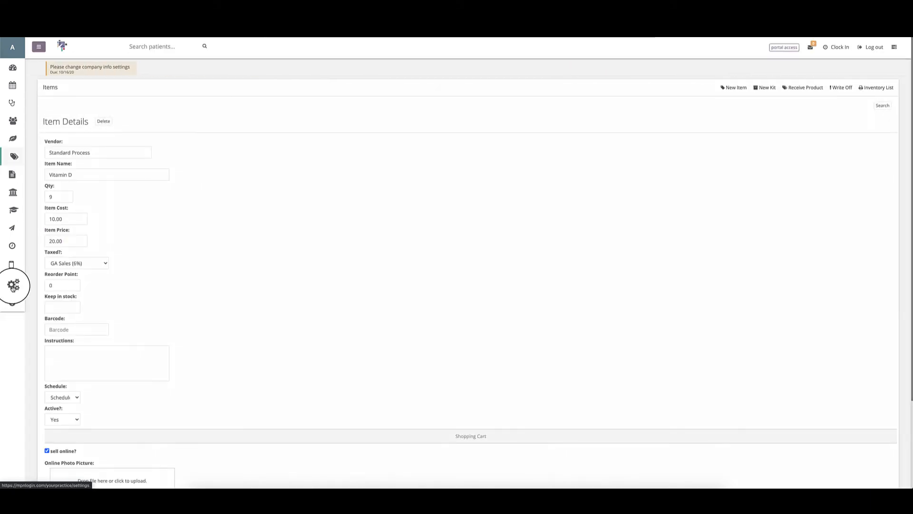
click(13, 284)
Step: View the public store and add Cal Com ($13.37) to the cart
click(648, 180)
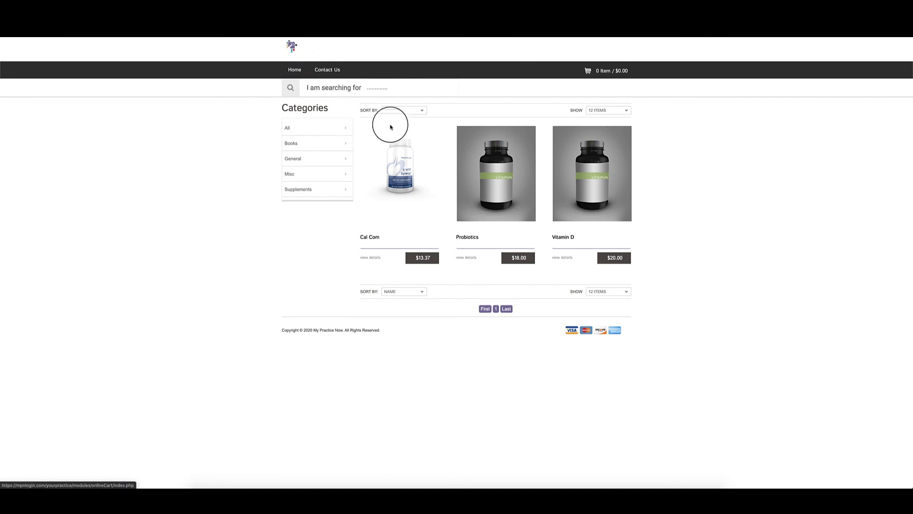
click(421, 257)
click(451, 209)
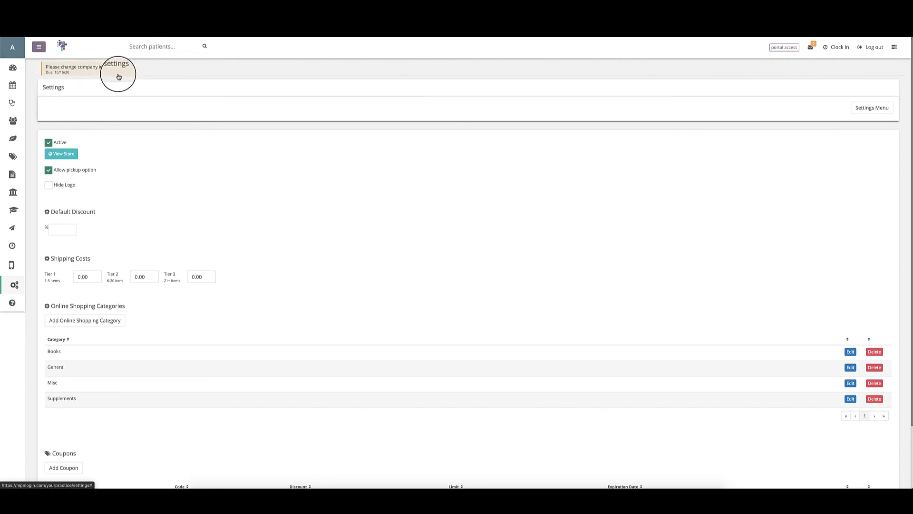
Step: Open the Export To CSV page with its Clients and Financials export options
scroll(2, 182, down, 1)
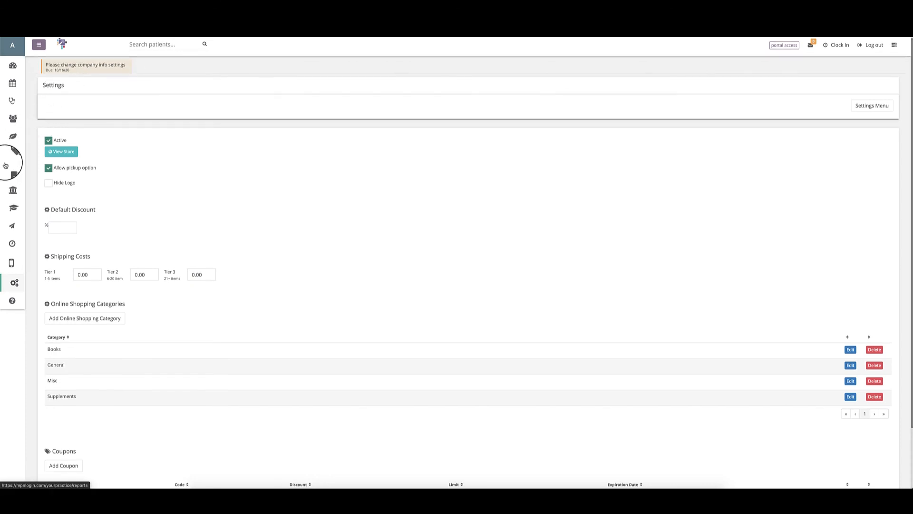
scroll(5, 165, down, 1)
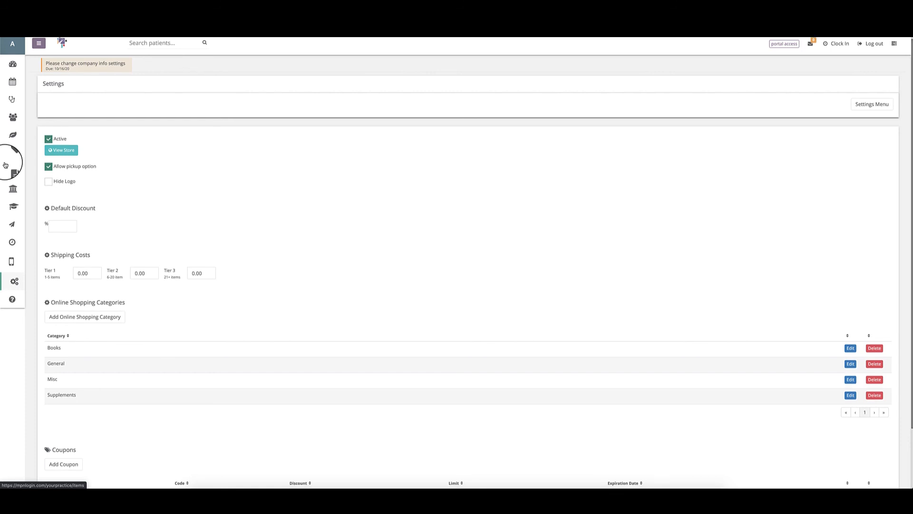
scroll(226, 175, up, 1)
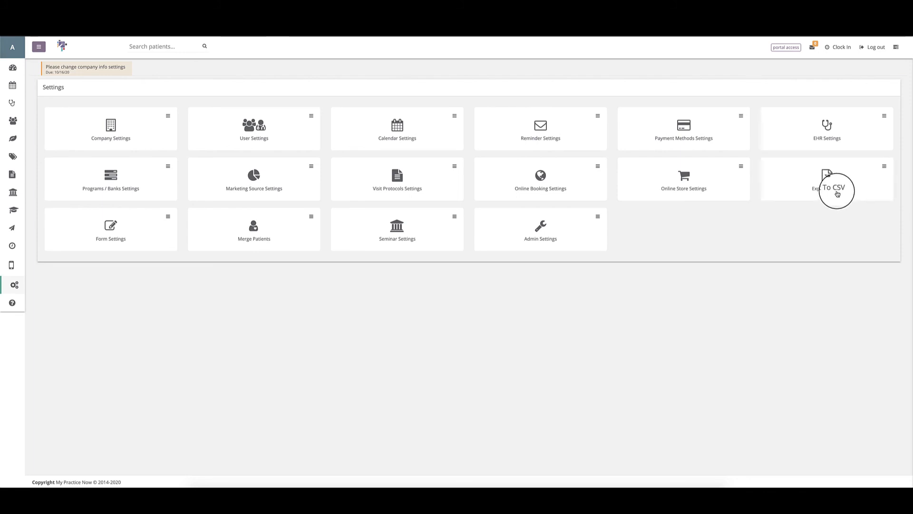
click(826, 182)
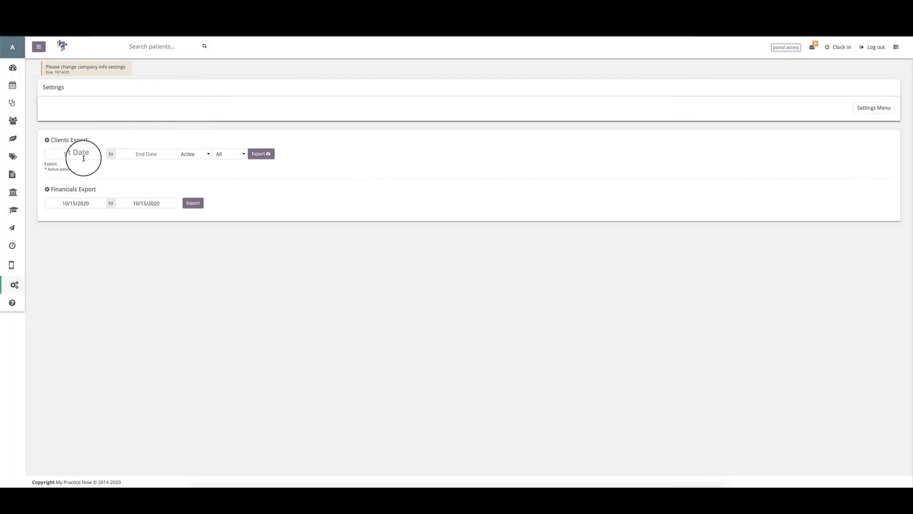
Step: Set the client export date range from 01/01/2020 to today, 10/15/2020
click(184, 154)
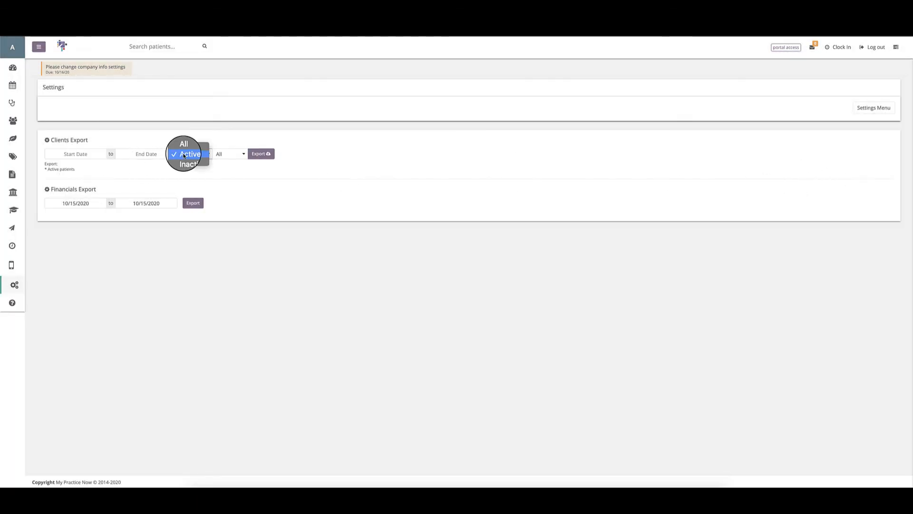
click(184, 155)
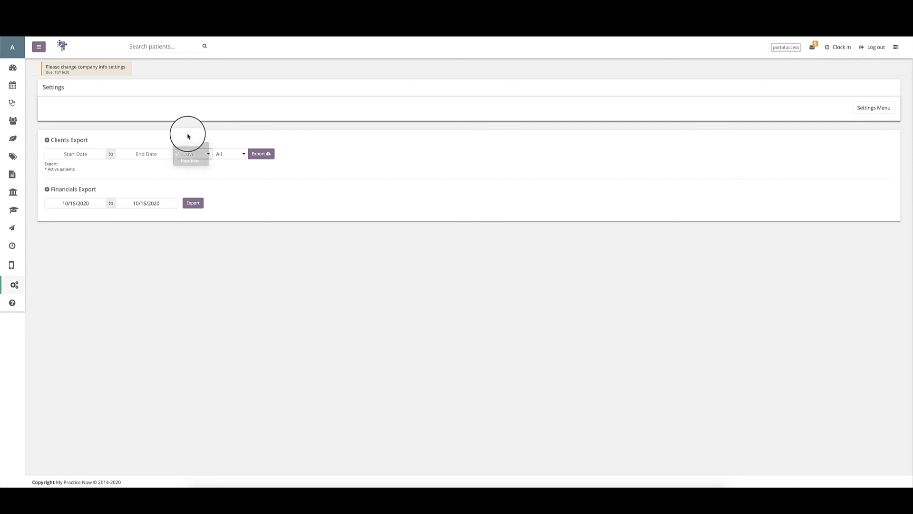
click(240, 154)
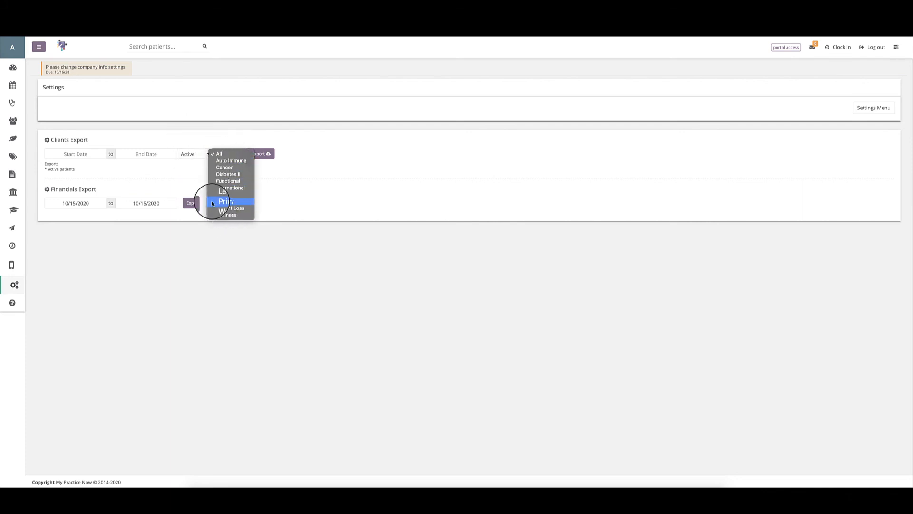
click(194, 162)
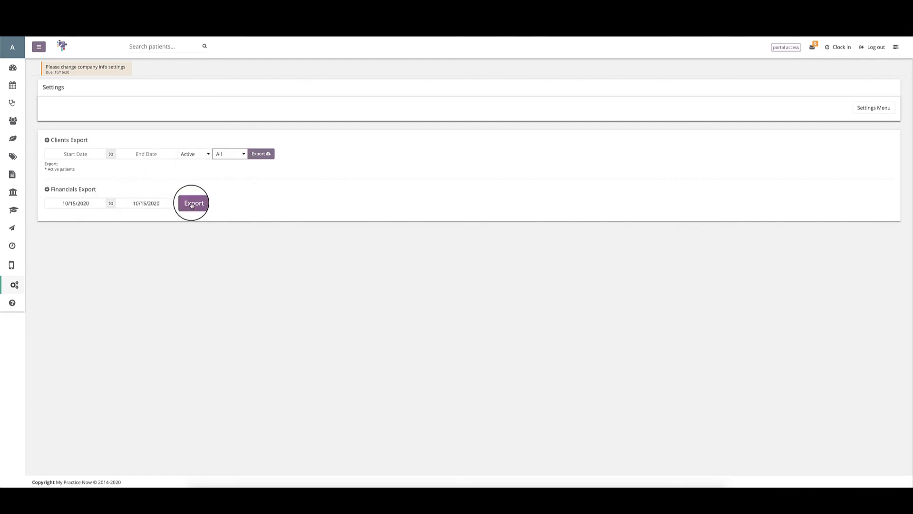
click(76, 154)
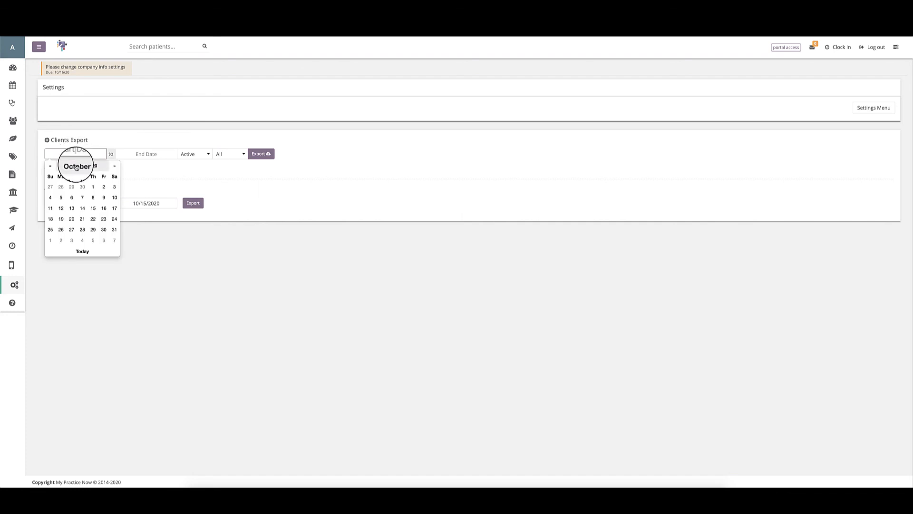
click(76, 166)
click(60, 186)
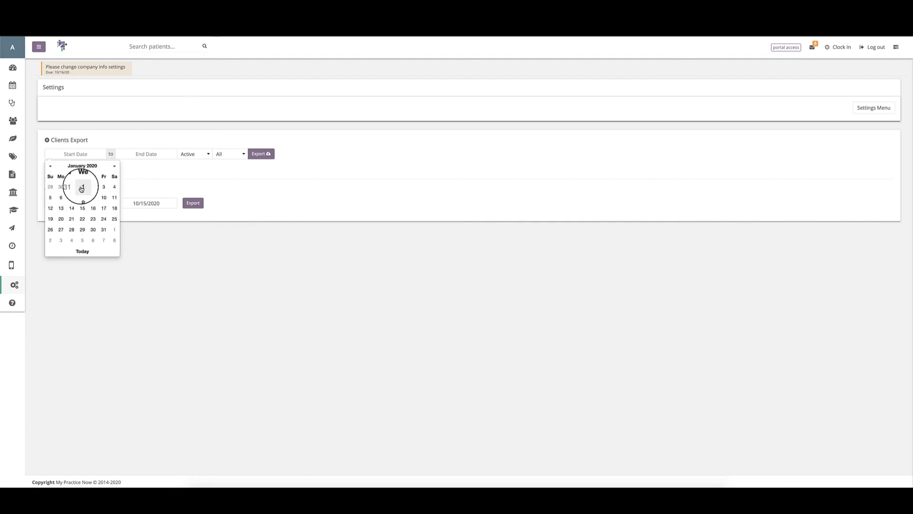
click(82, 187)
click(136, 153)
click(142, 254)
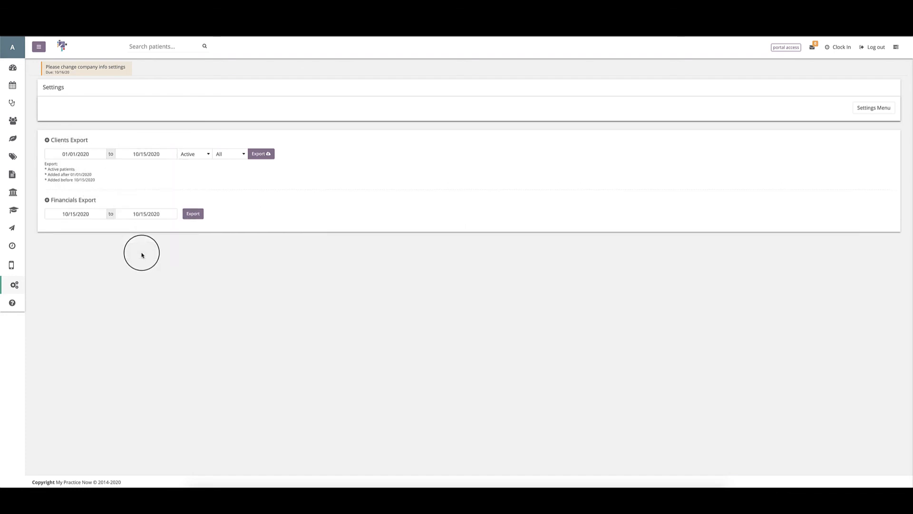
Step: Export all-status Weight Loss clients to CSV, then run the financials export
click(194, 155)
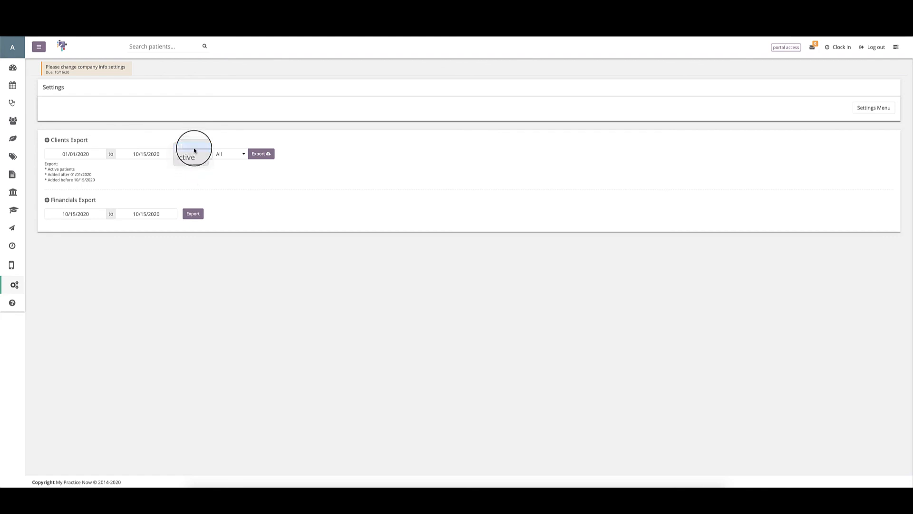
click(194, 150)
click(230, 154)
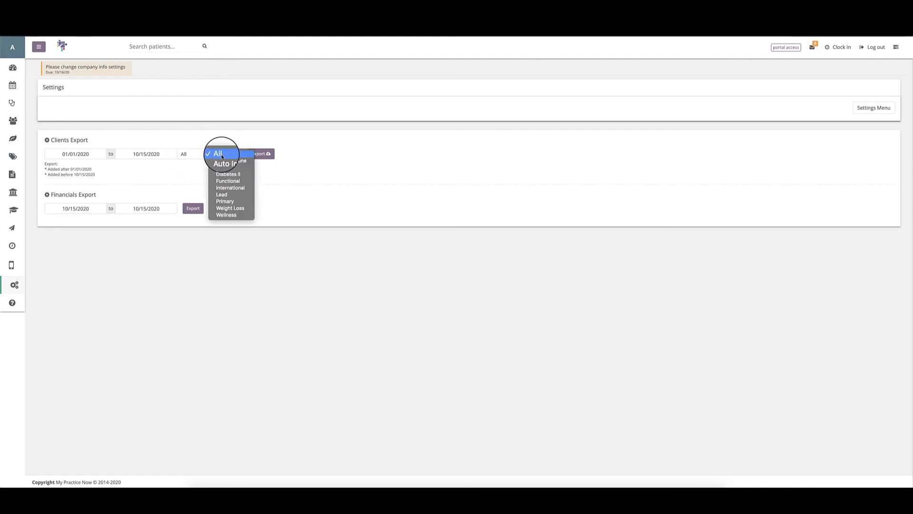
click(228, 209)
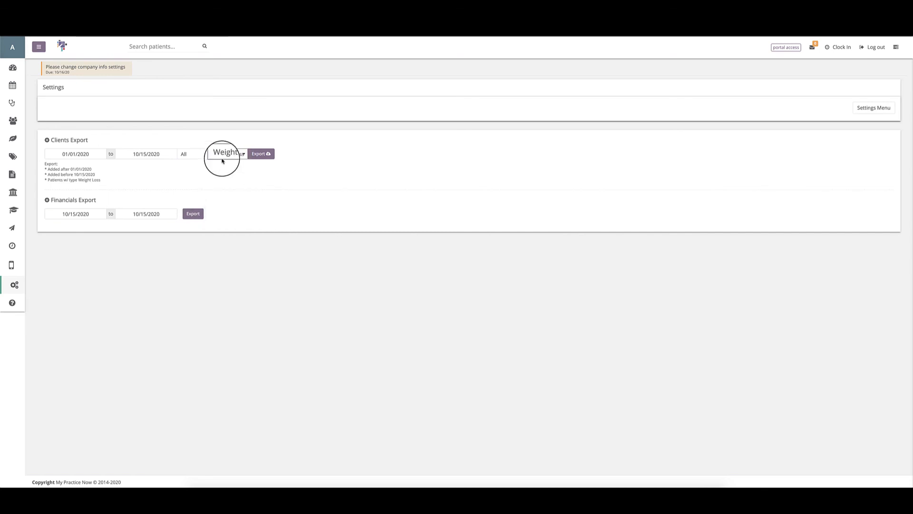
click(257, 155)
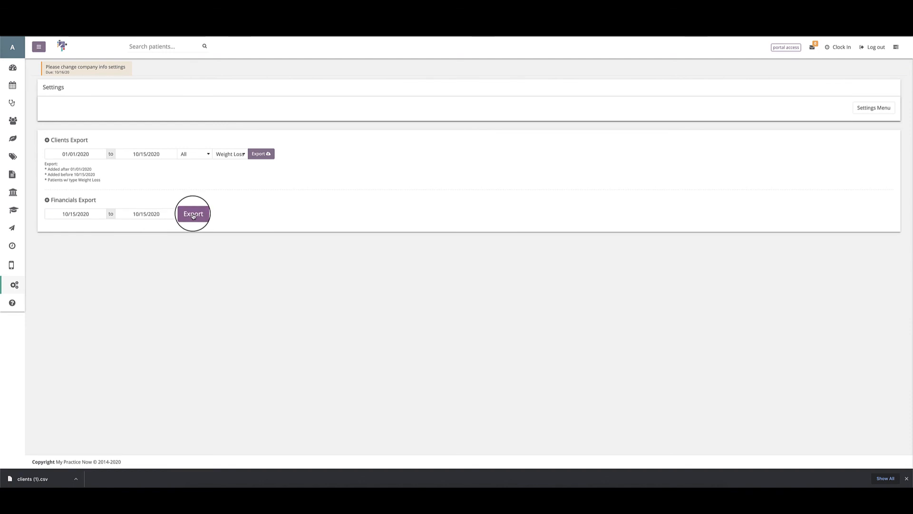
click(193, 214)
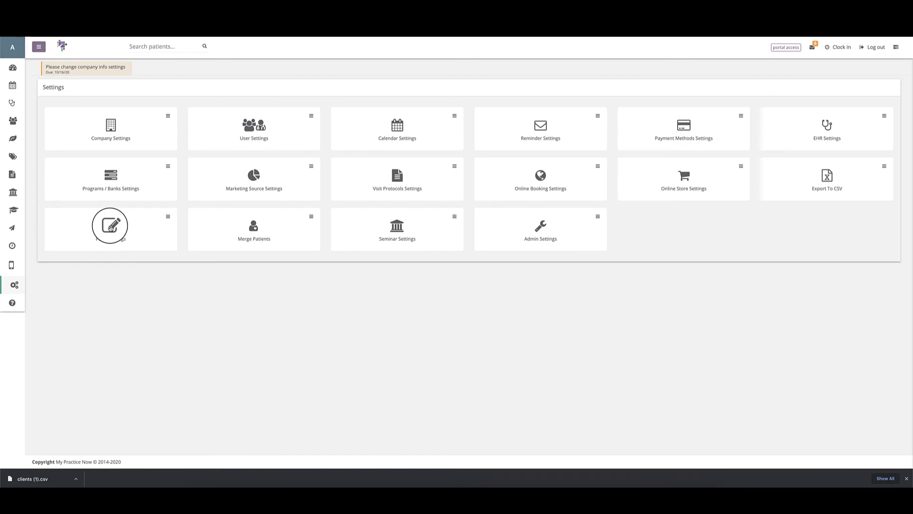
Step: Preview the Initial consultation intake form and fill in today's date
click(110, 227)
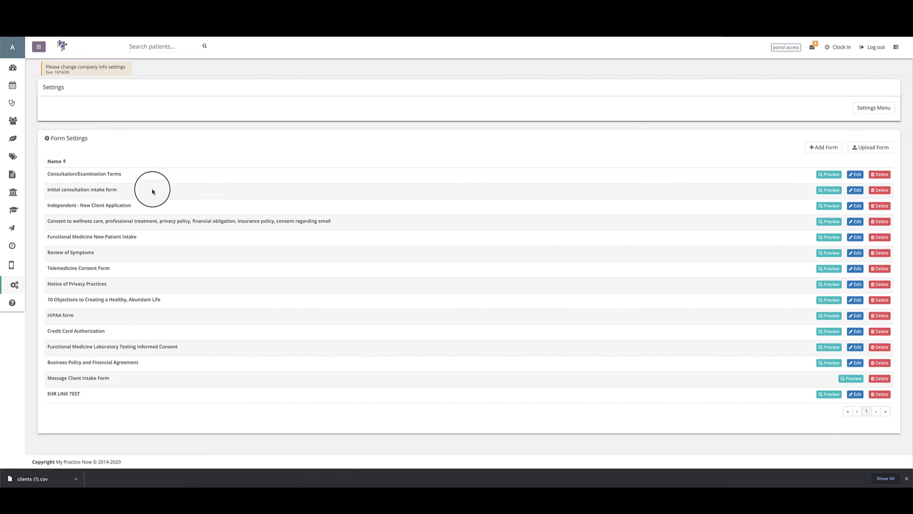
click(826, 193)
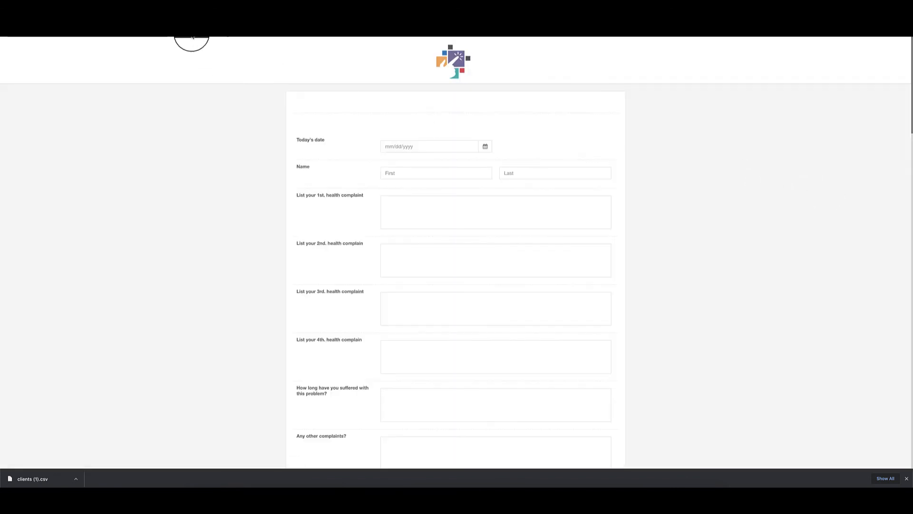
click(484, 147)
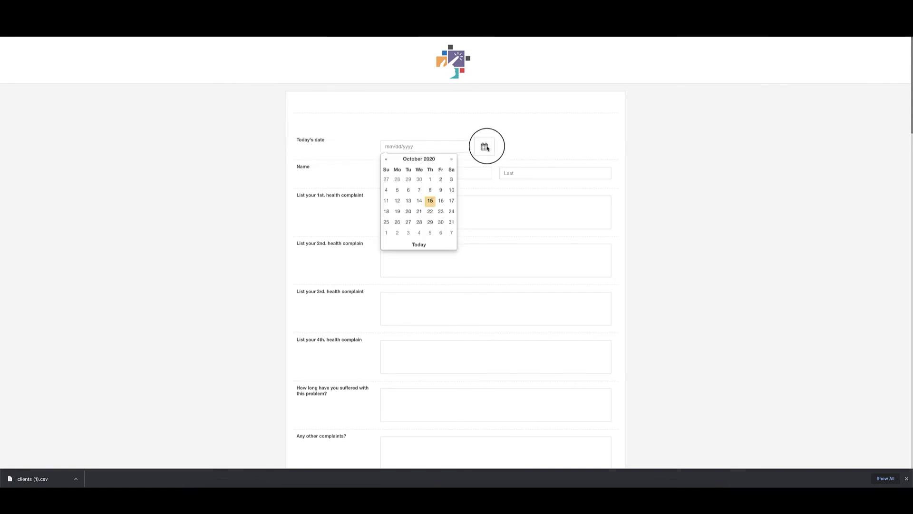
click(413, 245)
click(406, 173)
click(513, 174)
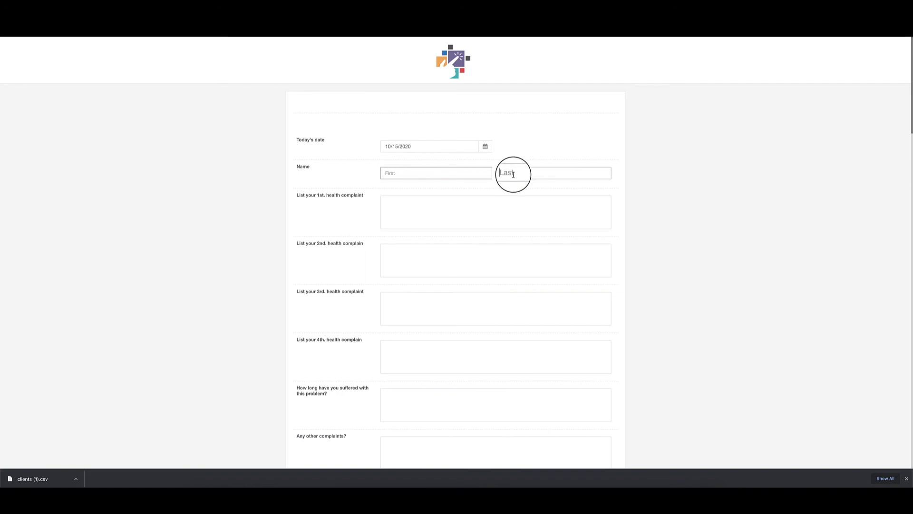
click(444, 206)
scroll(438, 210, down, 1)
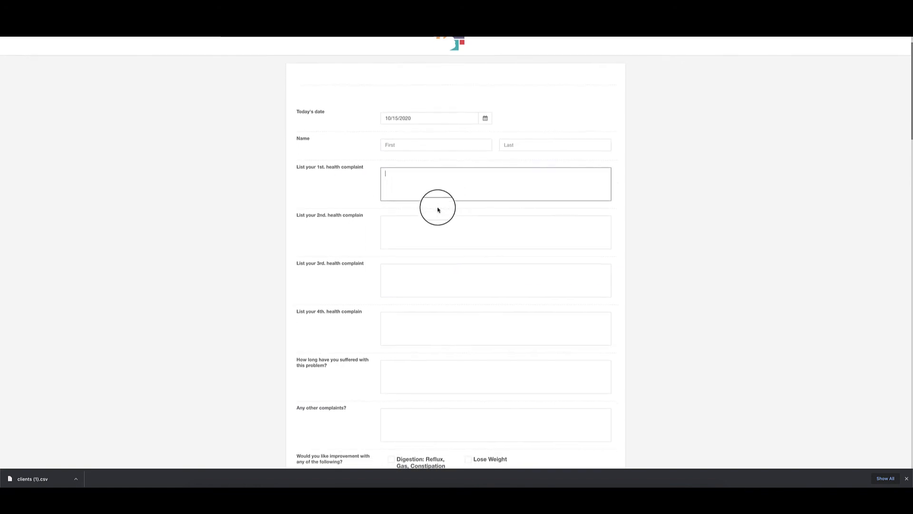
click(410, 218)
scroll(410, 218, down, 3)
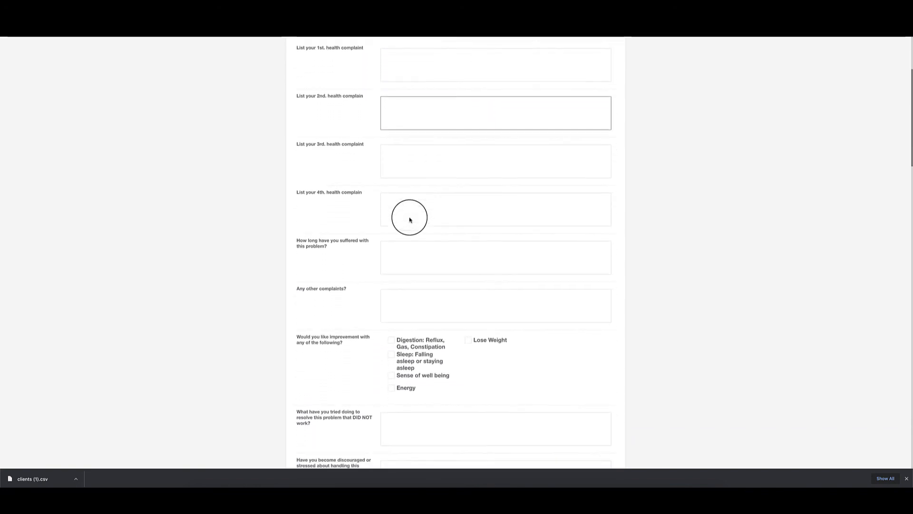
scroll(409, 218, down, 2)
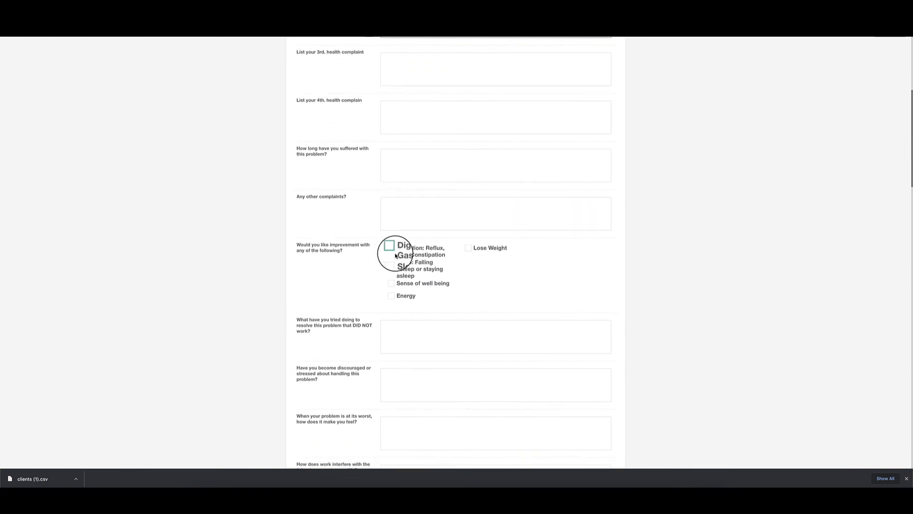
Step: Tick Digestion, Sense of well being, Energy, Lose Weight and Sleep as goals
click(391, 248)
click(391, 283)
click(391, 296)
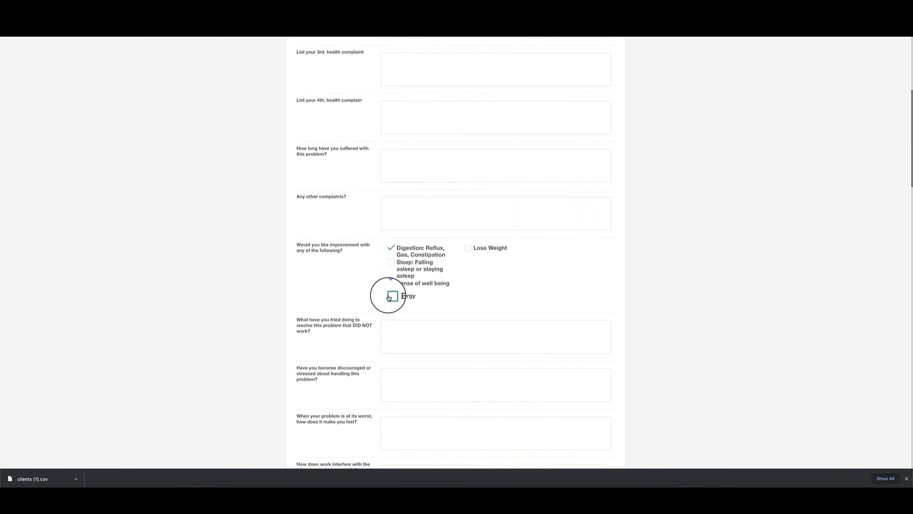
click(468, 248)
click(391, 262)
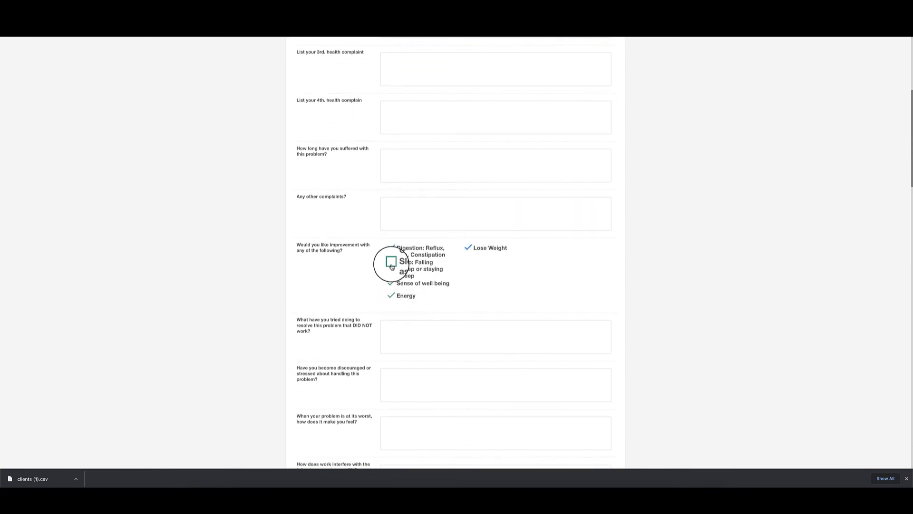
Step: Tick Routine medical care, Other and Vitamins in health history, then close the preview
scroll(393, 267, down, 10)
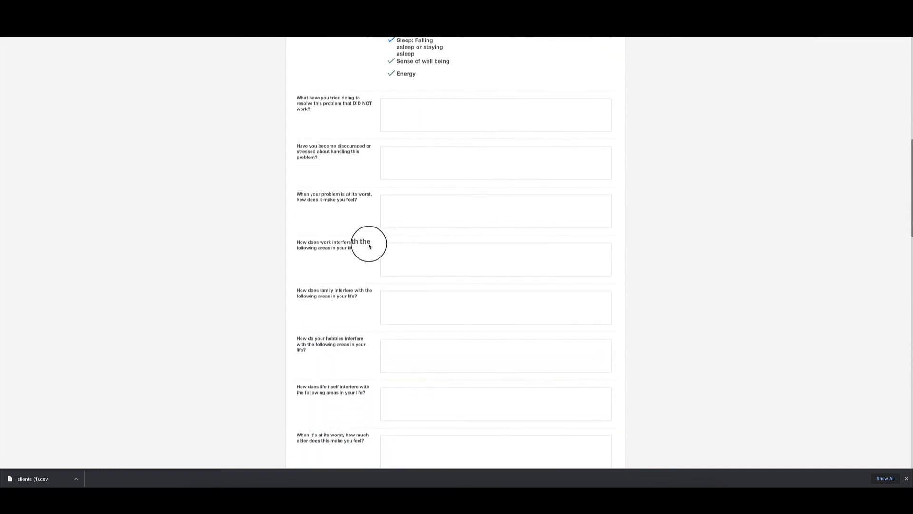
scroll(369, 246, down, 7)
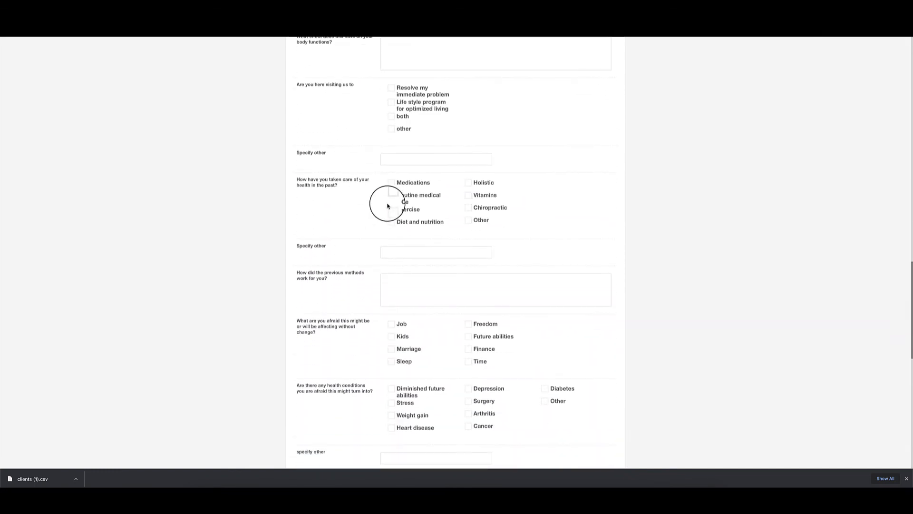
click(391, 196)
click(468, 220)
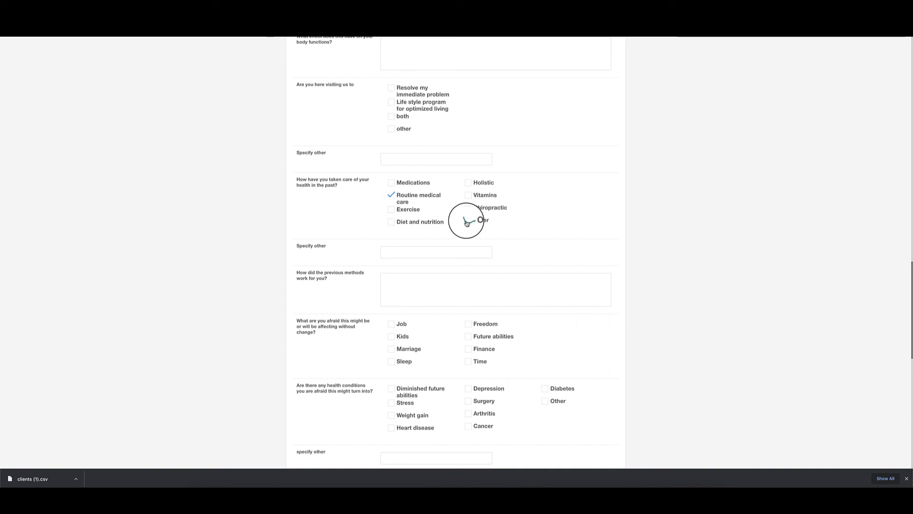
click(468, 196)
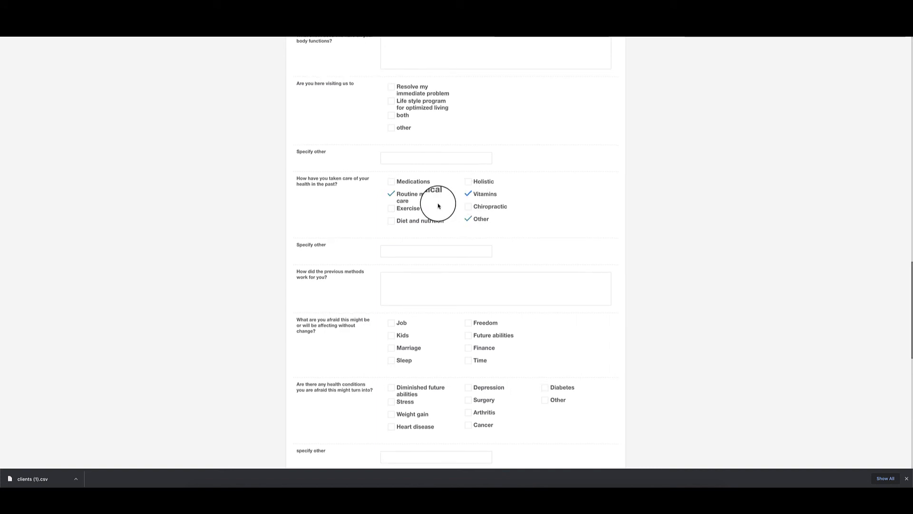
scroll(438, 205, up, 9)
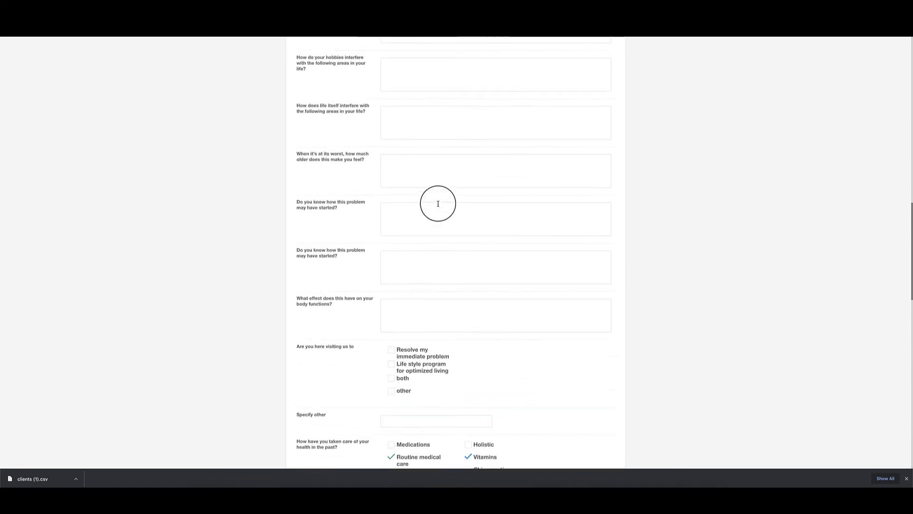
scroll(438, 203, up, 6)
scroll(438, 204, down, 8)
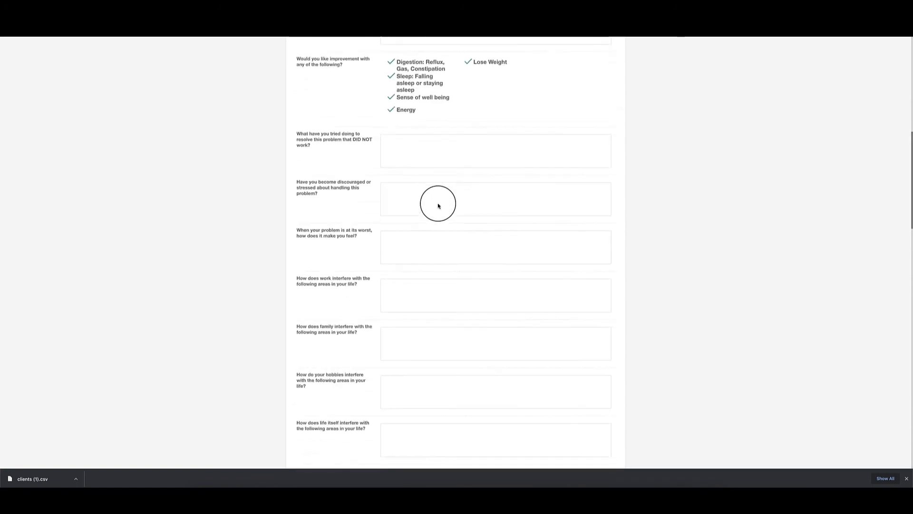
scroll(438, 204, down, 20)
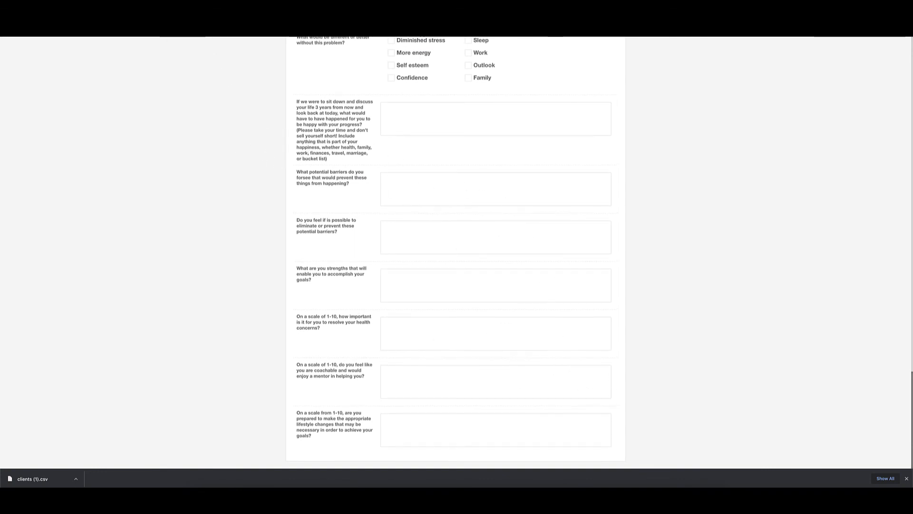
key(super+w)
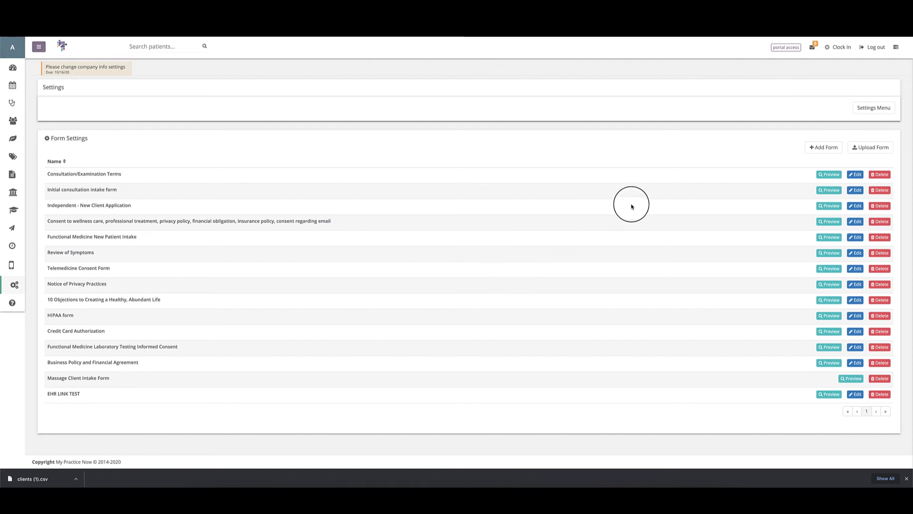
Step: Create a new form and drag a Header and a Dropdown field onto it
click(856, 176)
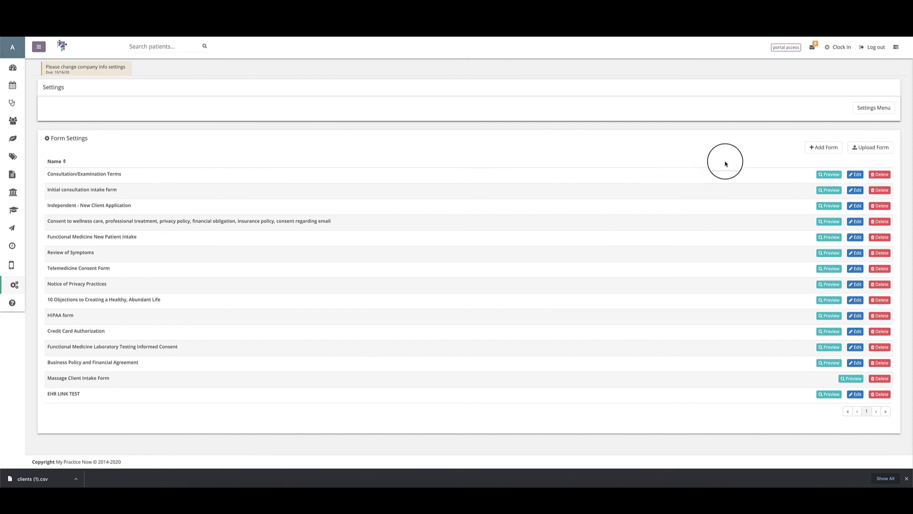
click(825, 148)
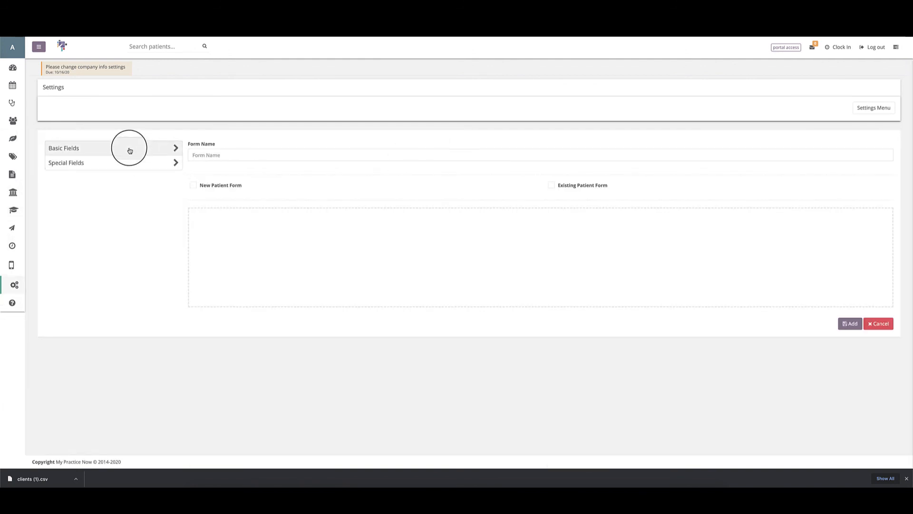
click(130, 150)
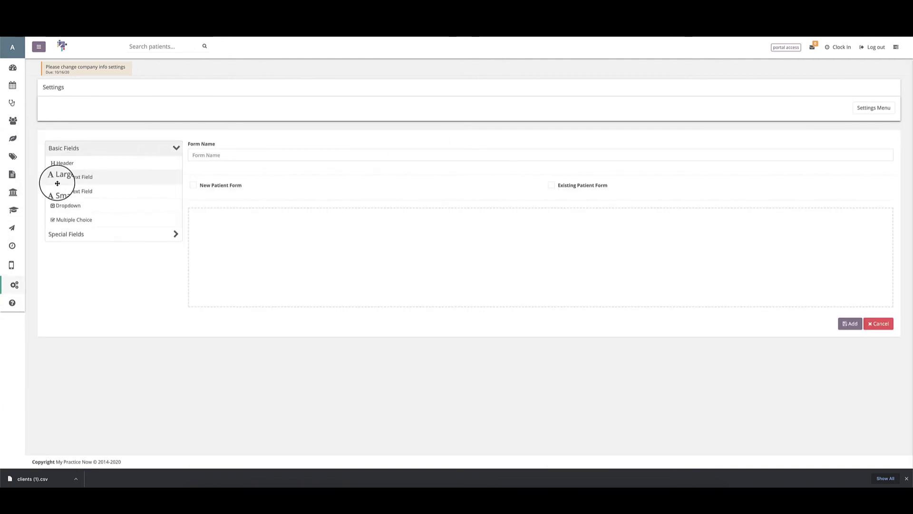
click(73, 234)
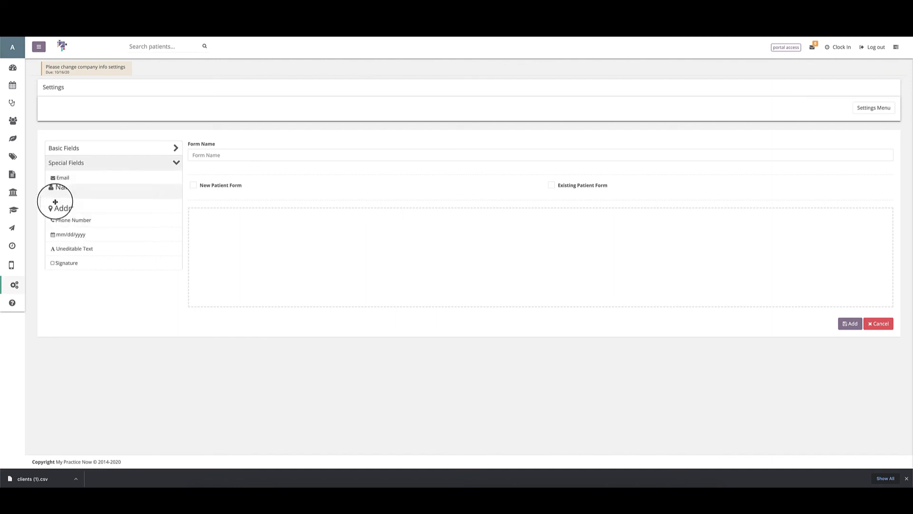
click(72, 151)
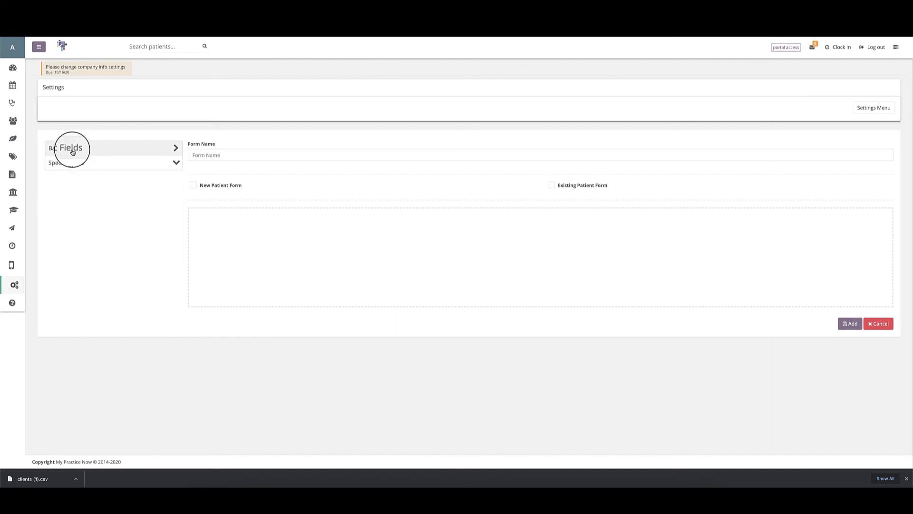
drag(66, 165, 276, 221)
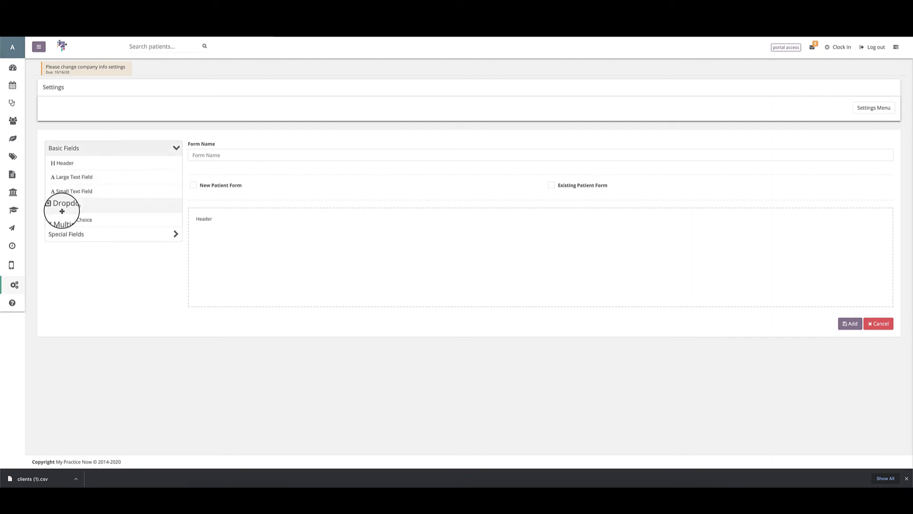
drag(63, 205, 244, 224)
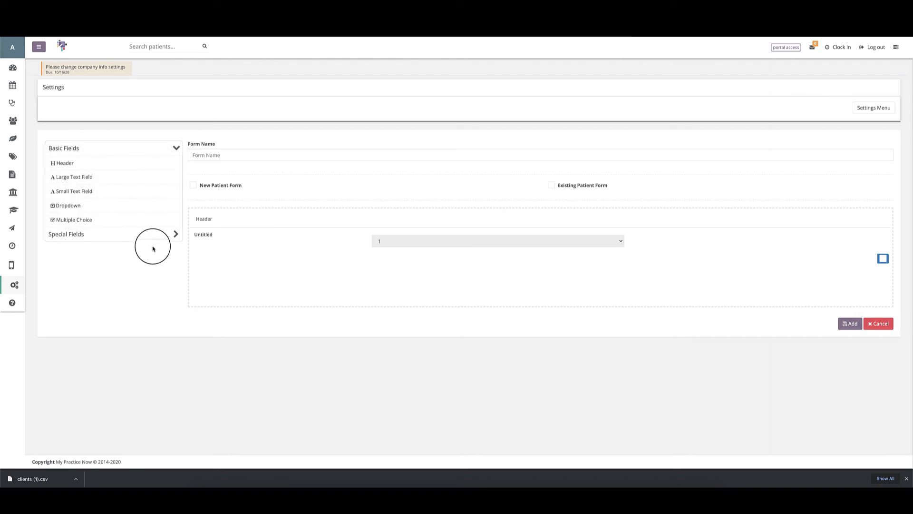
Step: Relabel the dropdown 'Select Gender' with options Female and Male
click(205, 234)
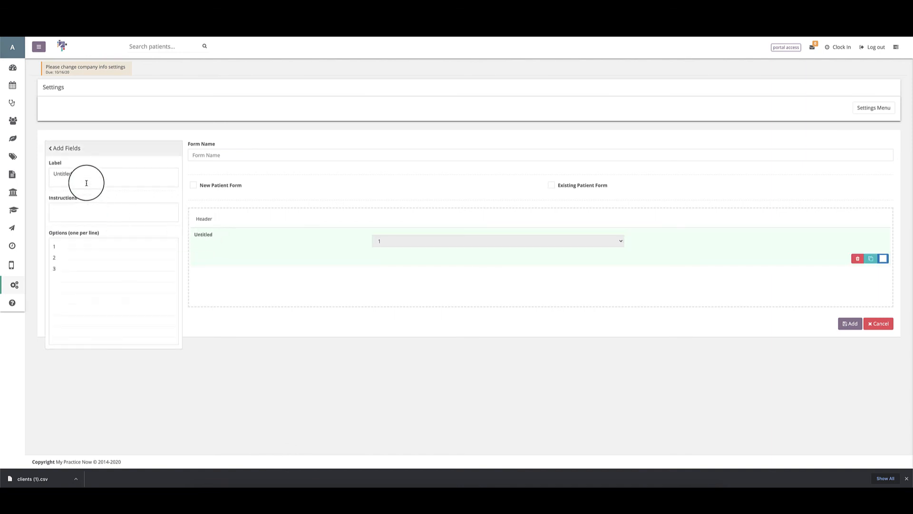
drag(86, 183, 51, 176)
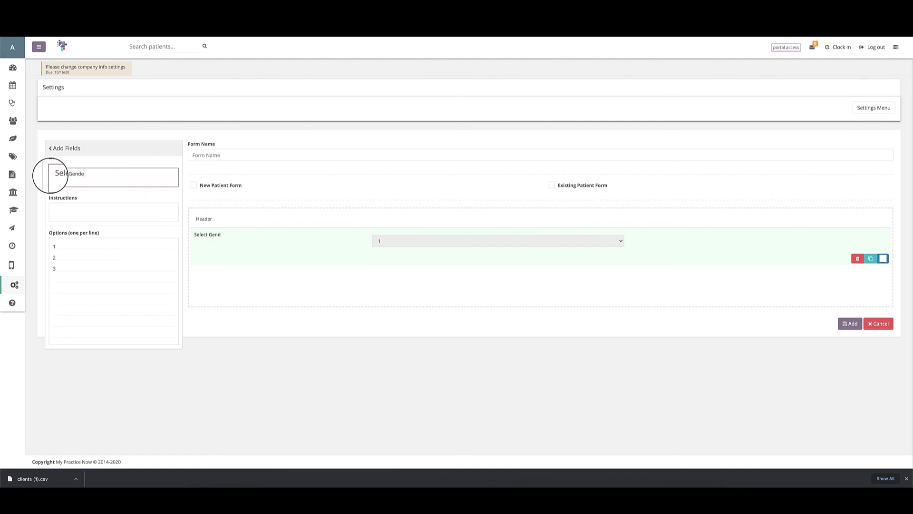
click(57, 249)
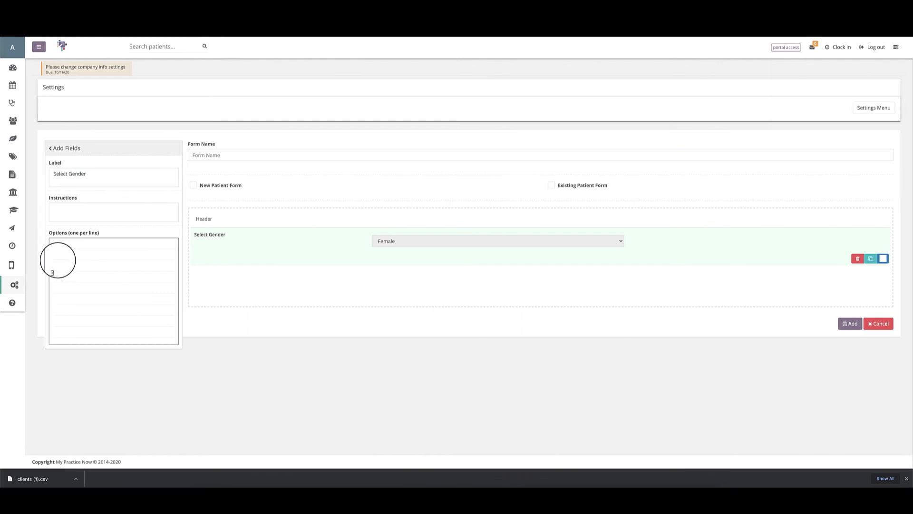
text(Male)
click(58, 268)
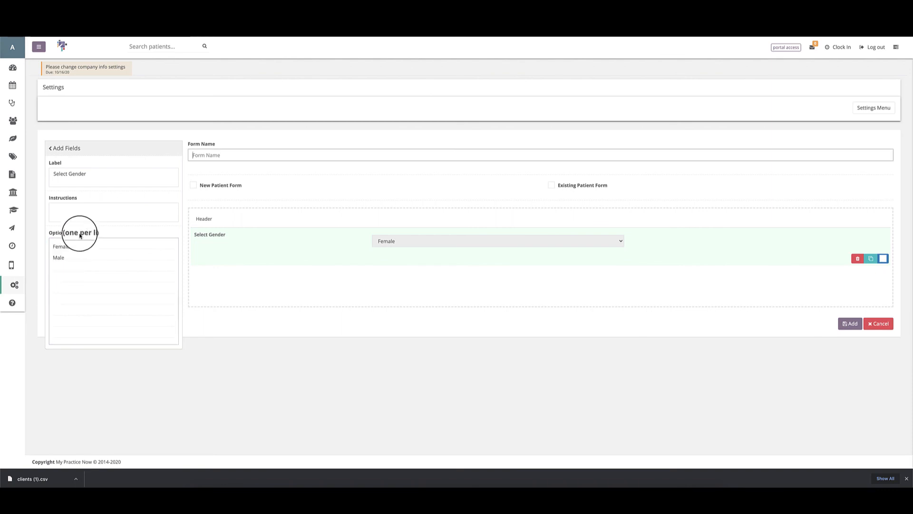
click(80, 208)
click(446, 246)
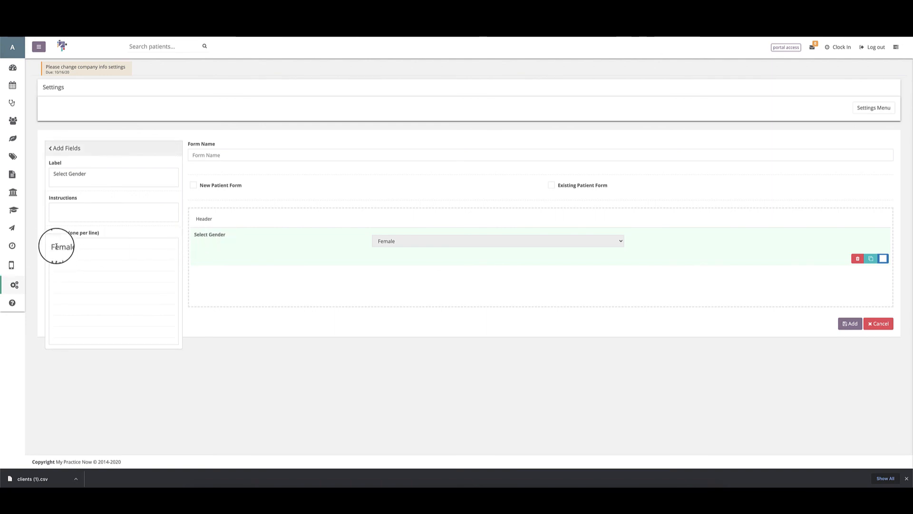
click(50, 149)
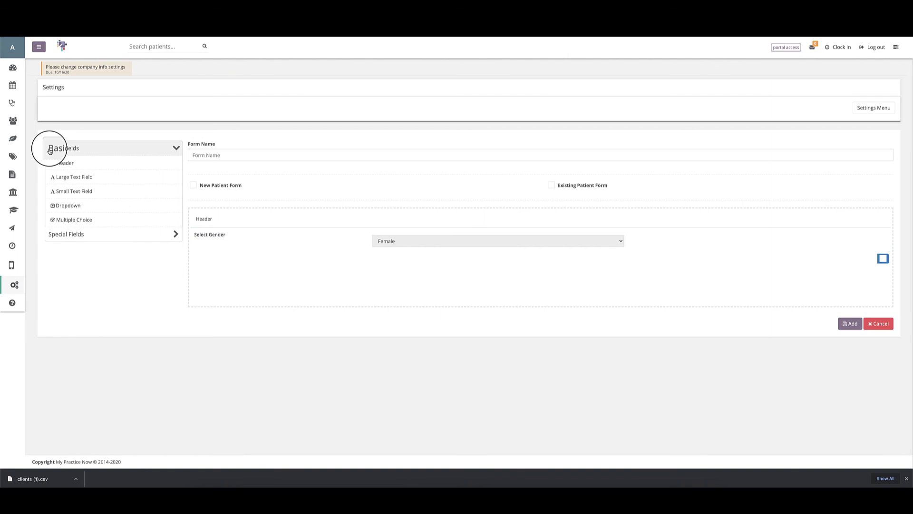
Step: Place Phone Number, Uneditable Text above Select Gender, and Signature last, then cancel the form
click(59, 235)
drag(57, 218, 222, 236)
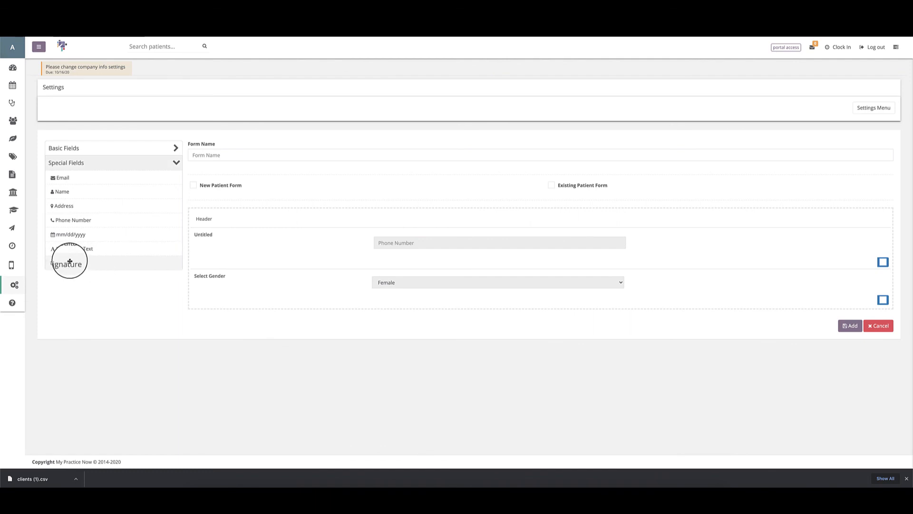
drag(63, 247, 225, 270)
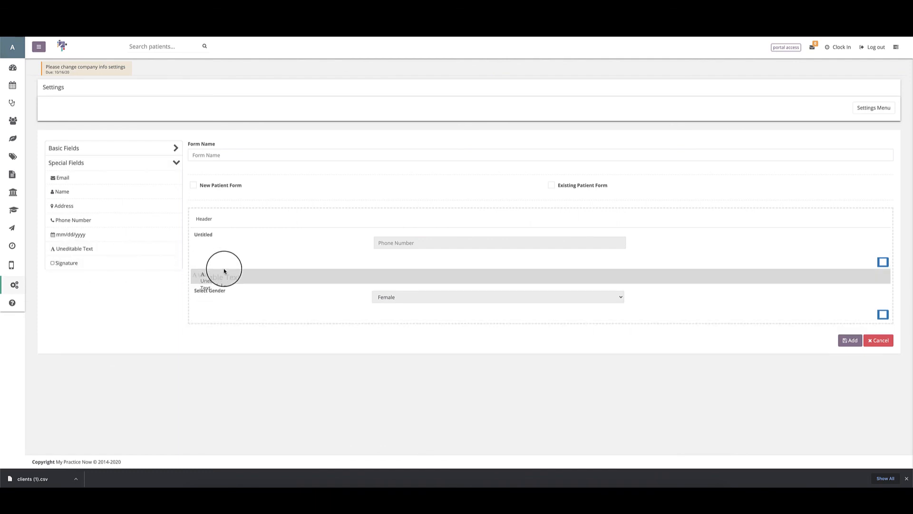
drag(225, 270, 224, 267)
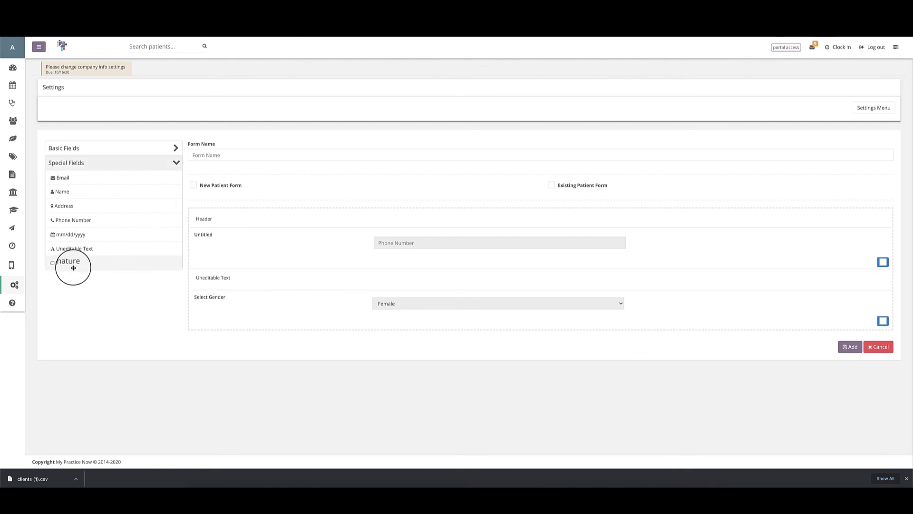
mouse_move(71, 265)
mouse_down()
mouse_move(222, 297)
mouse_move(224, 330)
mouse_up()
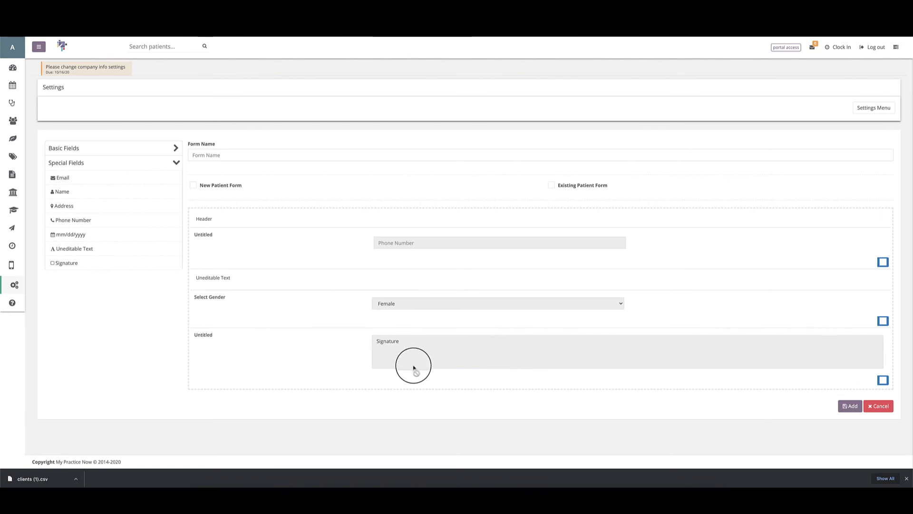
click(295, 155)
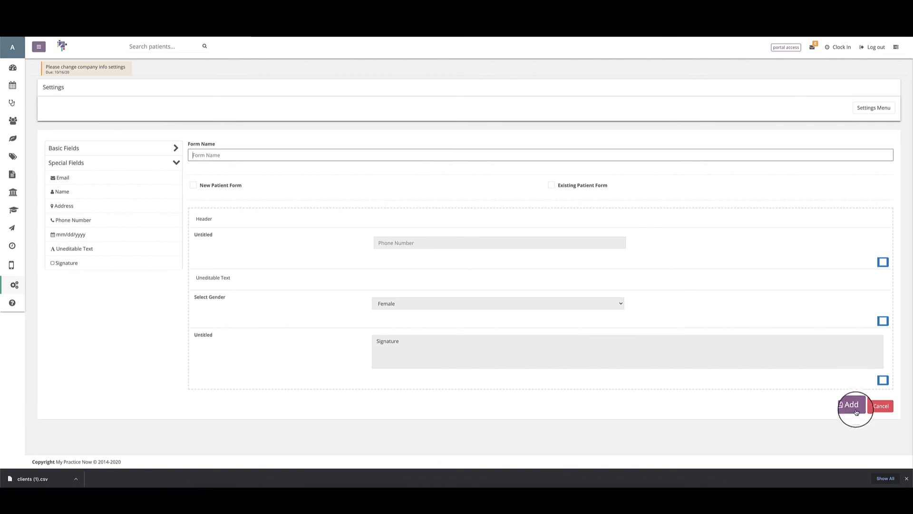
click(880, 406)
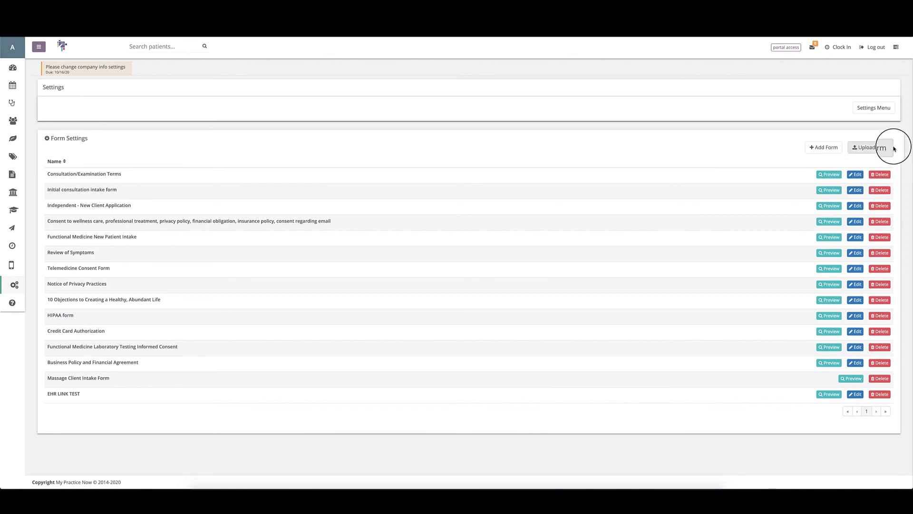
Step: Edit Review of Symptoms, drop a Large Text Field at its top and open its settings
click(867, 148)
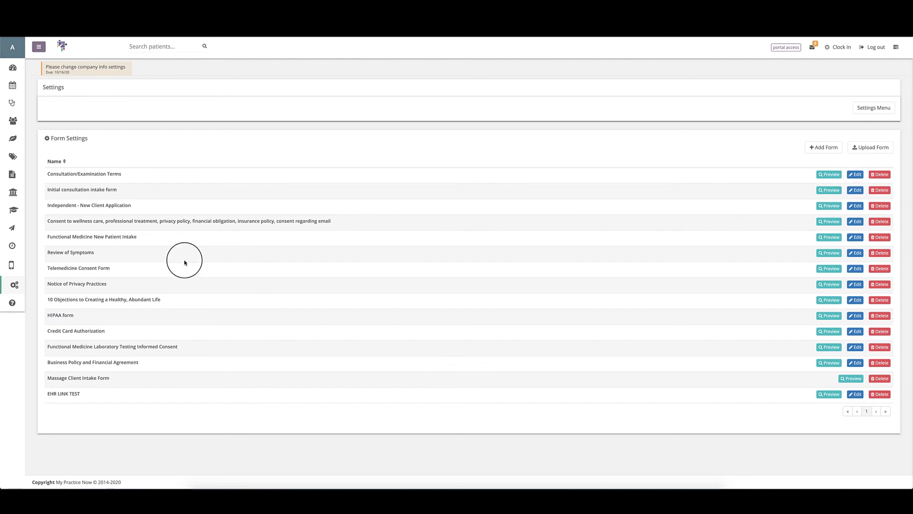
click(856, 254)
click(61, 148)
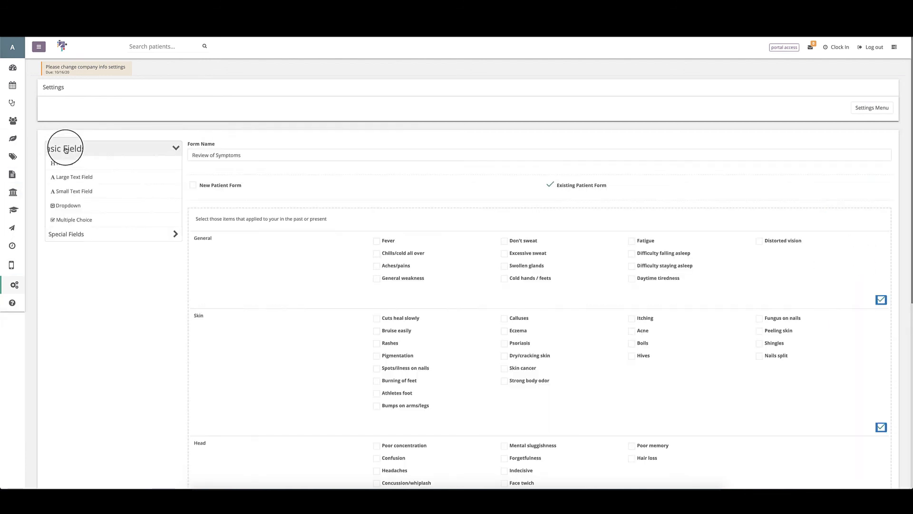
drag(58, 177, 277, 217)
click(277, 217)
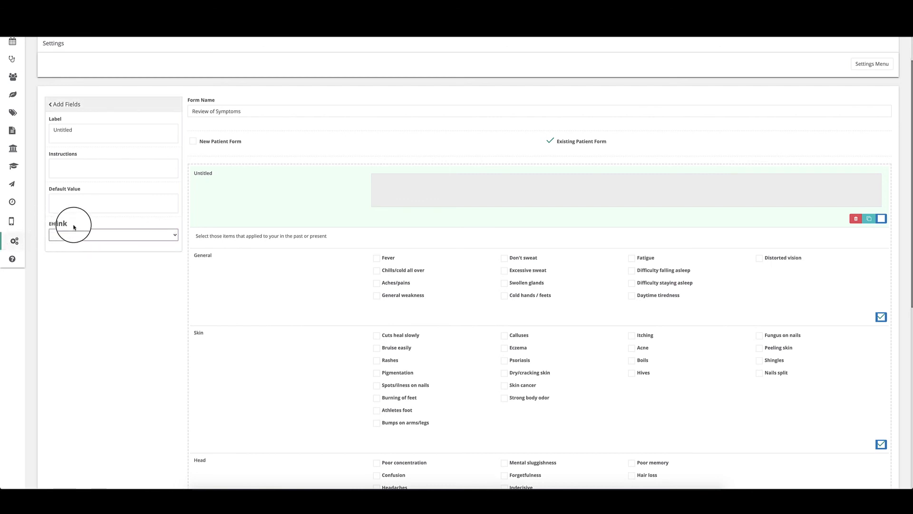
Step: Link the new field to Office Visit's Subjective section and relabel it 'Past Medical History'
click(102, 234)
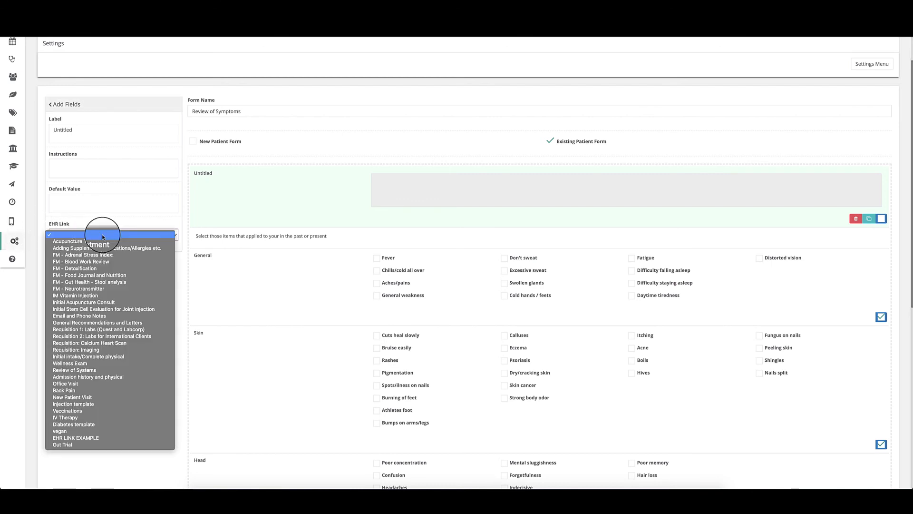
click(102, 237)
click(102, 236)
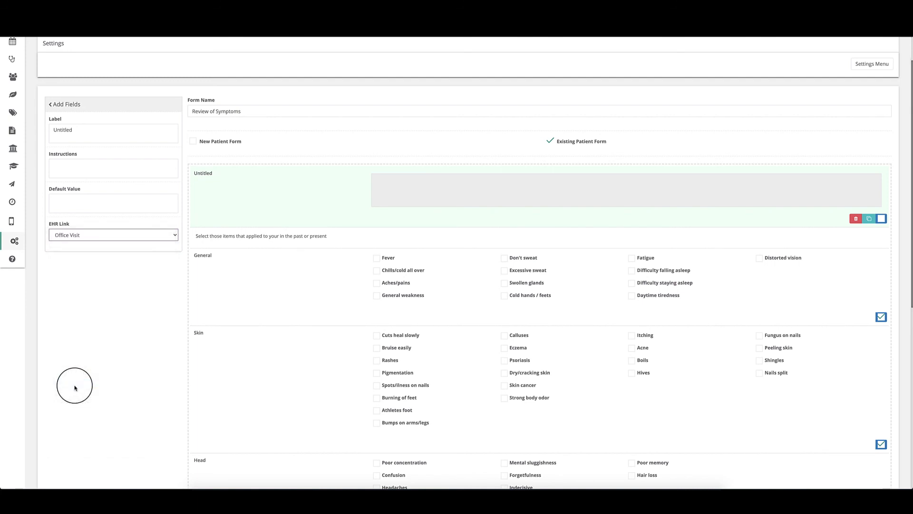
click(74, 384)
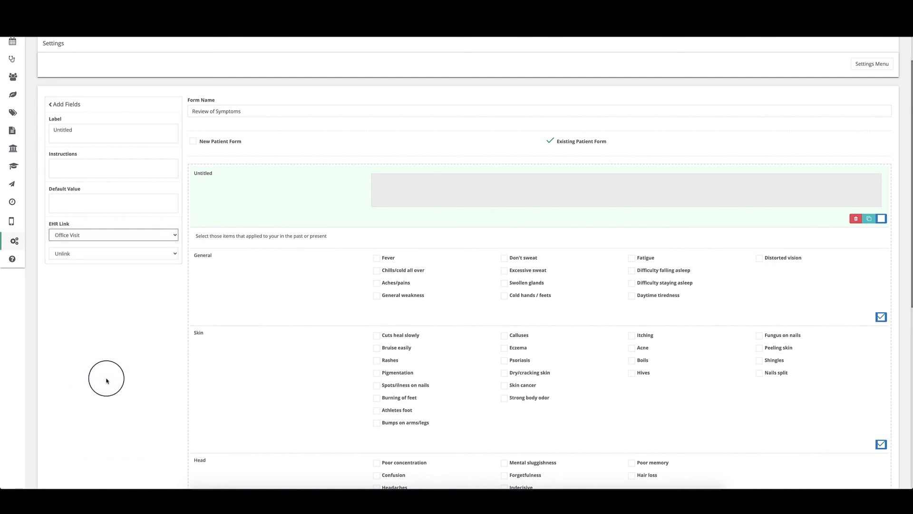
click(146, 252)
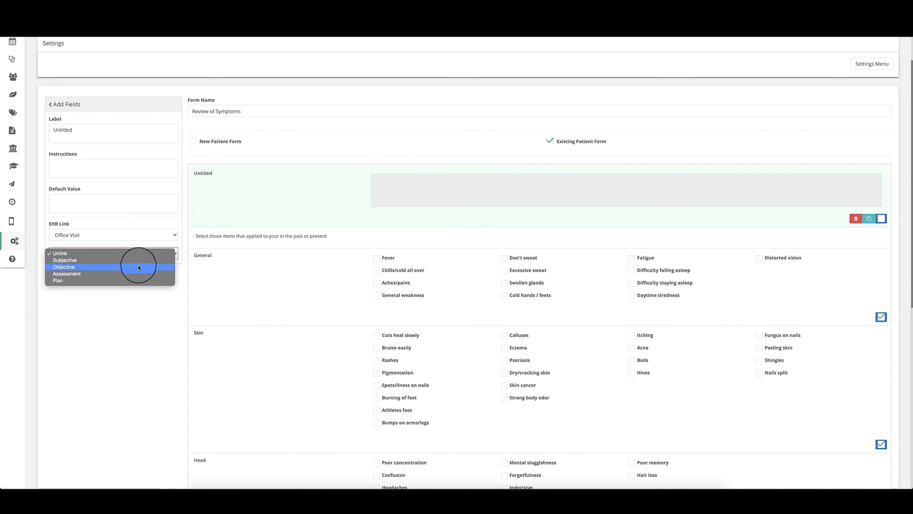
click(135, 314)
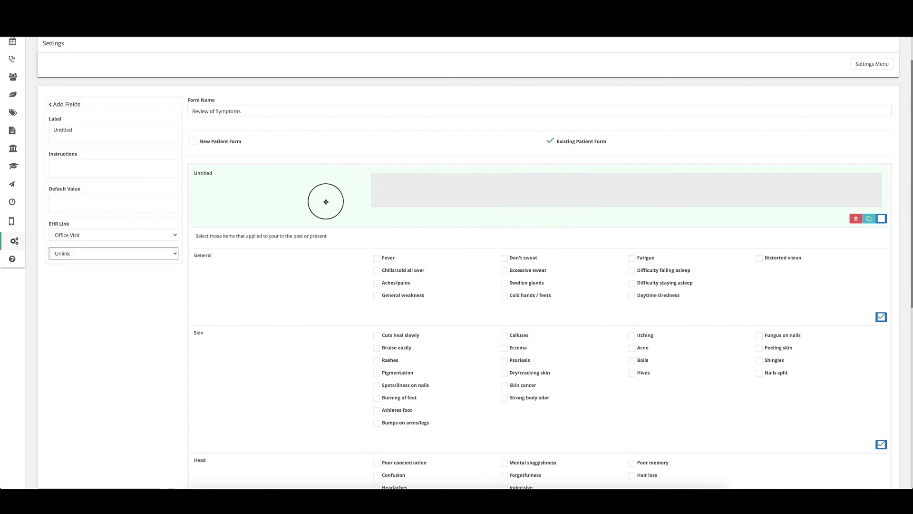
click(120, 260)
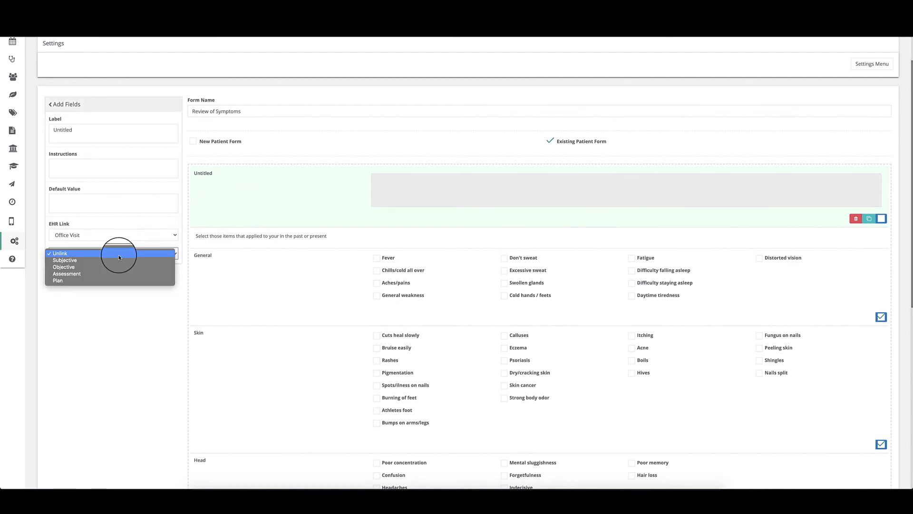
click(91, 261)
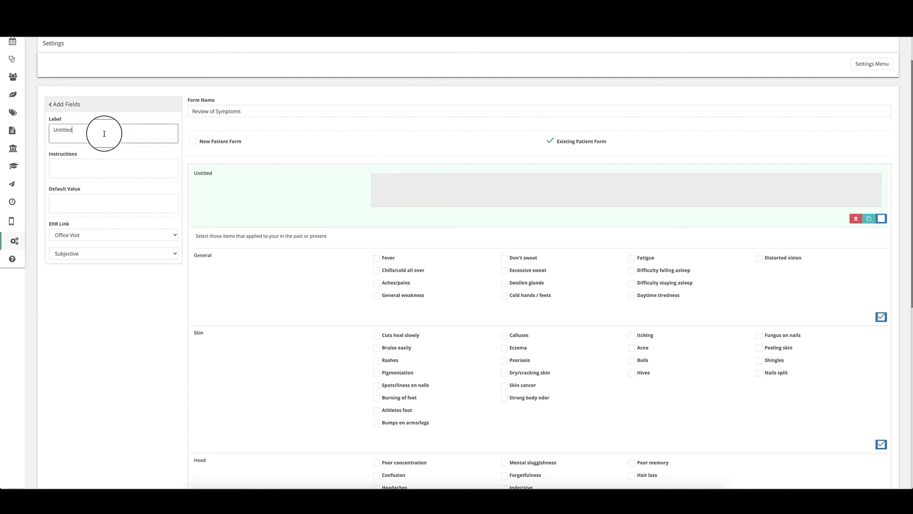
drag(110, 132, 52, 131)
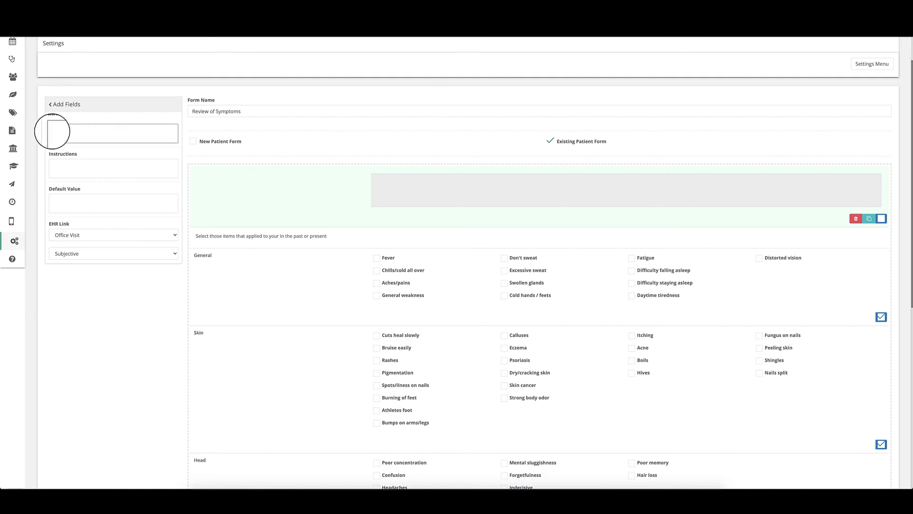
text(Past Medical History)
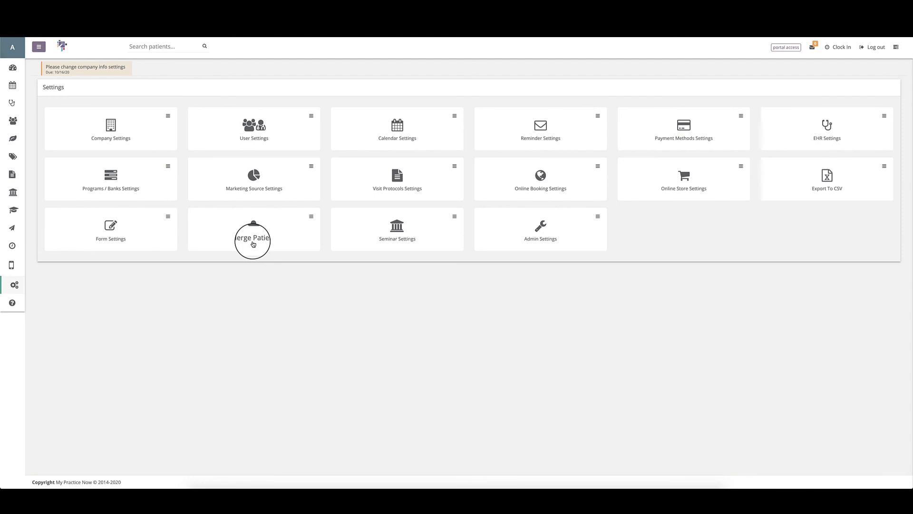
Step: In Merge Patients, pick the profile to keep via a 'dr' search, then search 'd' for the one to merge
click(253, 244)
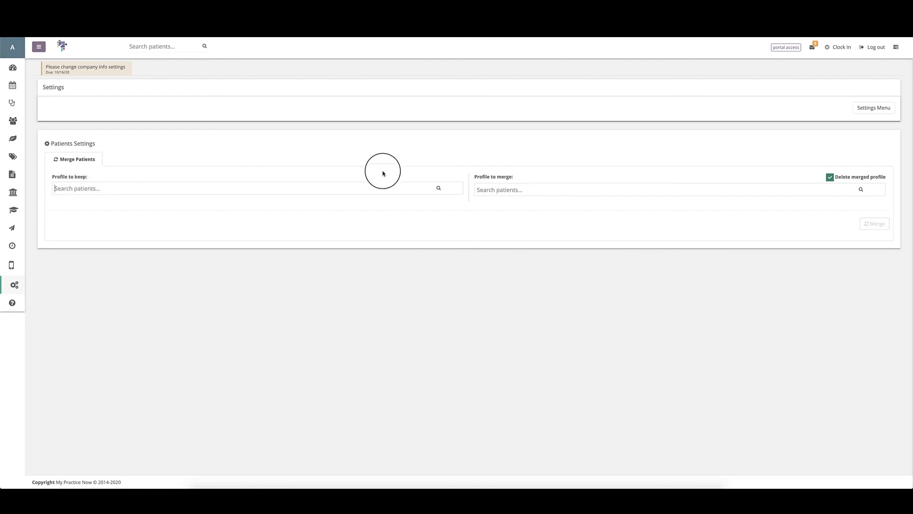
click(372, 187)
text(dr)
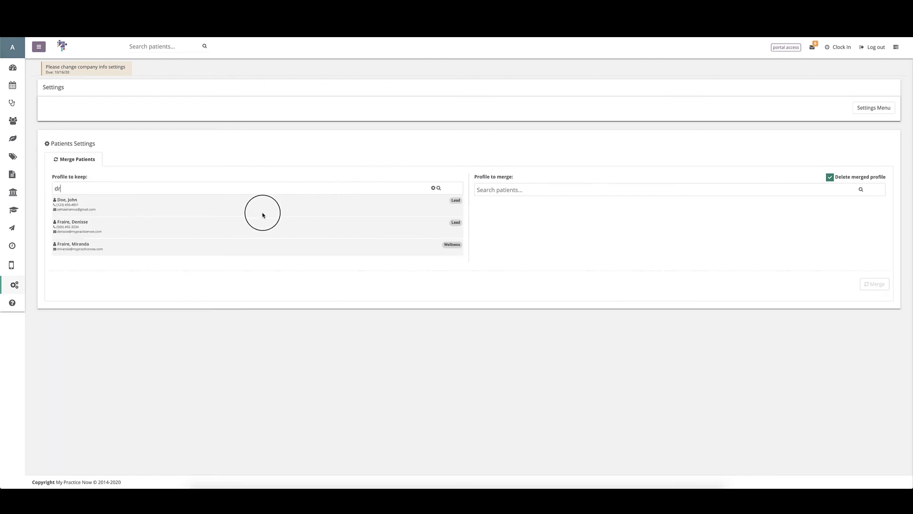
click(220, 231)
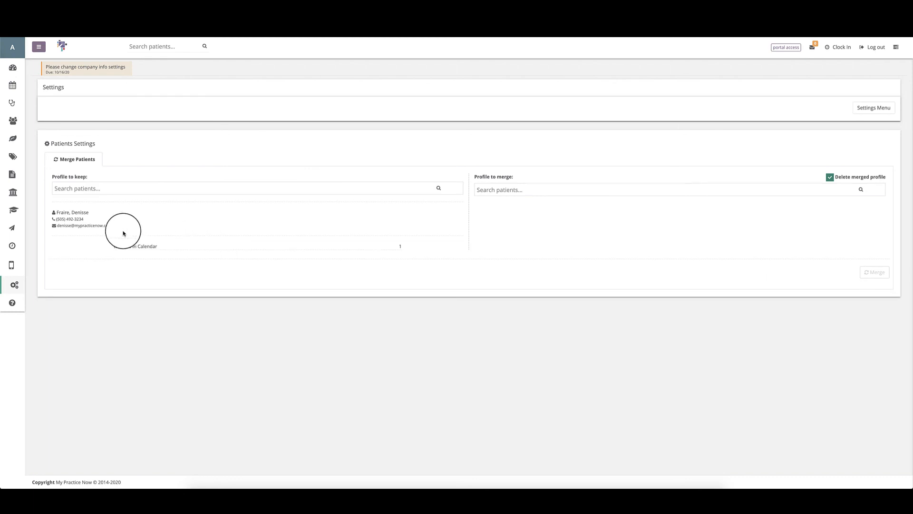
click(502, 190)
text(d)
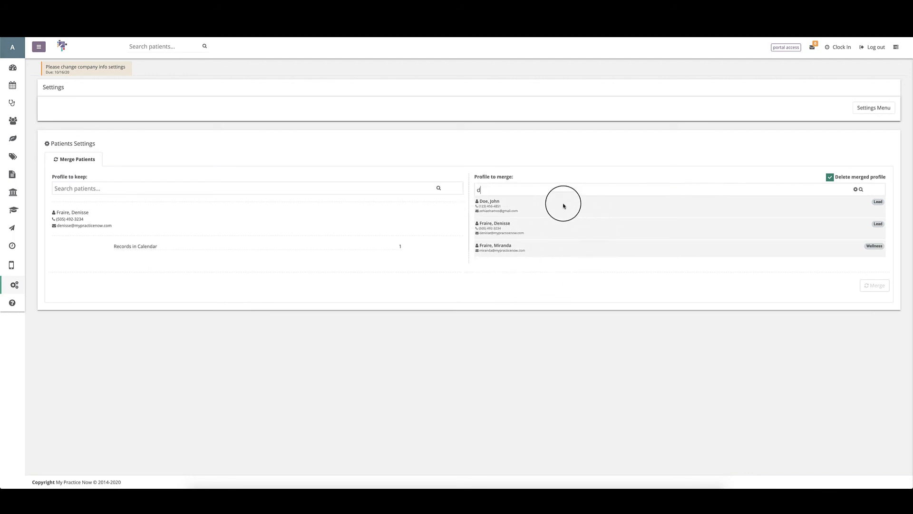
Step: Choose the profile to merge, keep Delete merged profile ticked, and run the merge
click(513, 228)
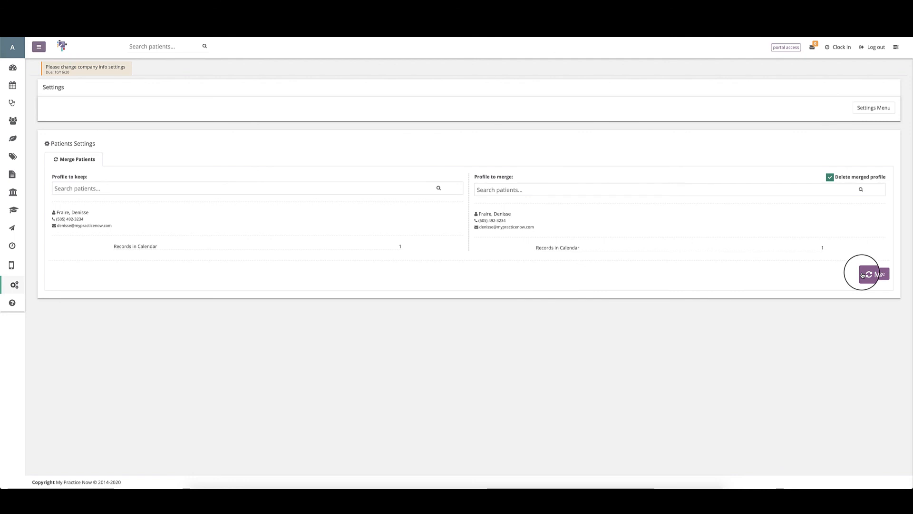
click(830, 179)
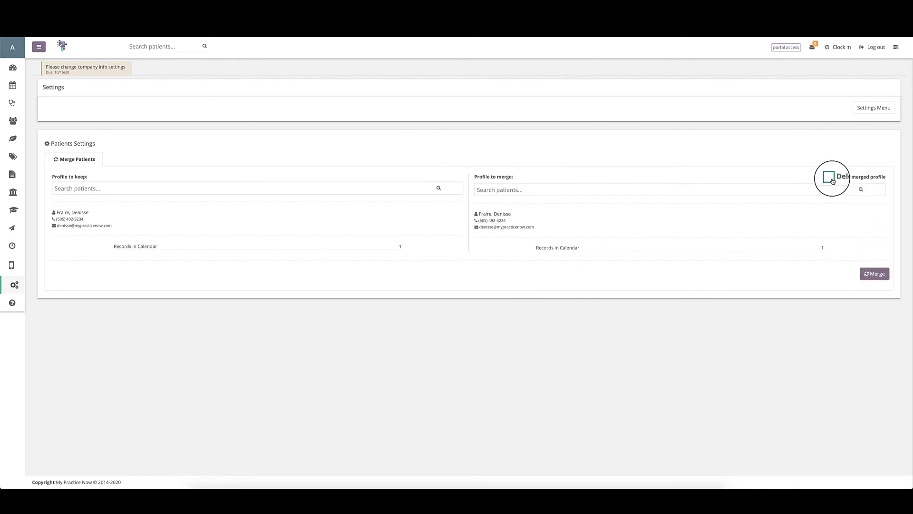
click(831, 178)
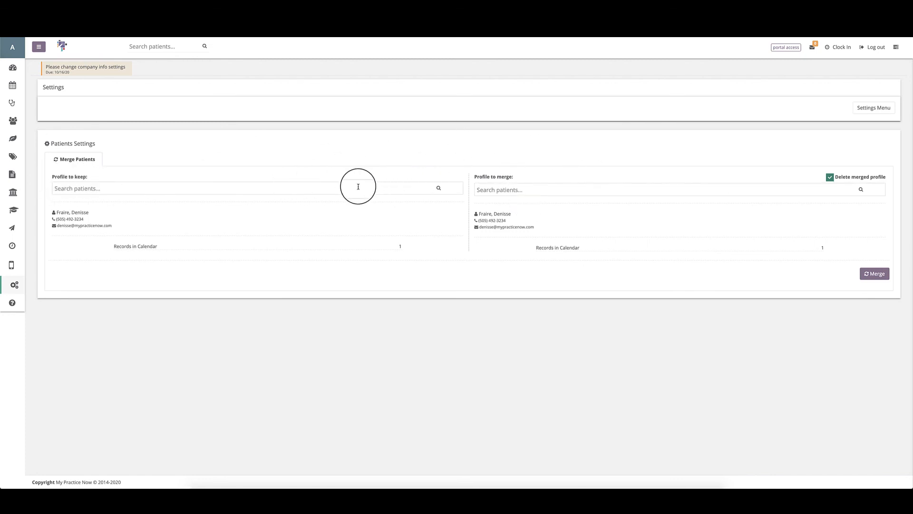
click(875, 275)
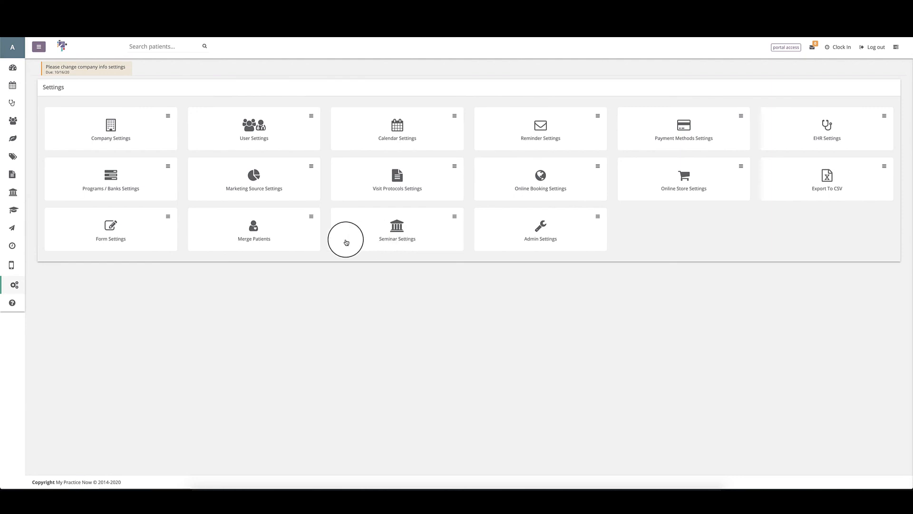
Step: Glance at the seminars list, then return to Settings and open the Seminar Settings page
click(12, 194)
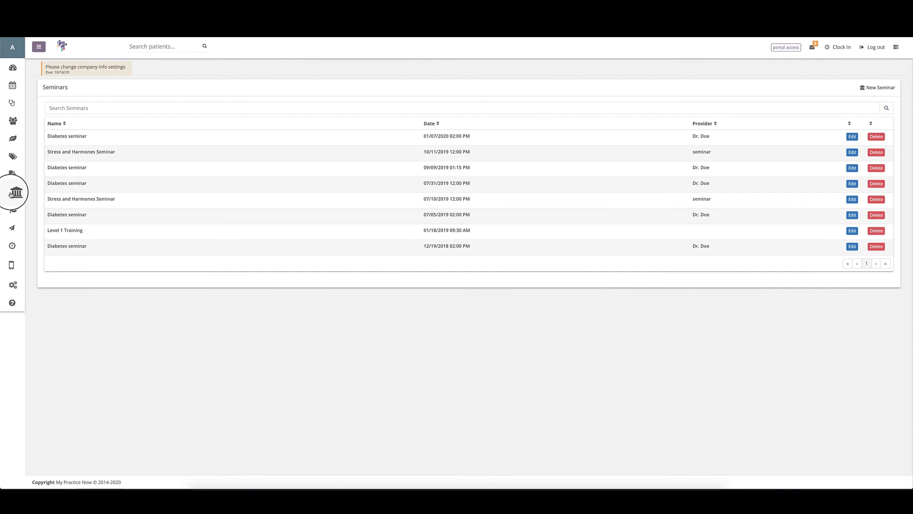
click(7, 285)
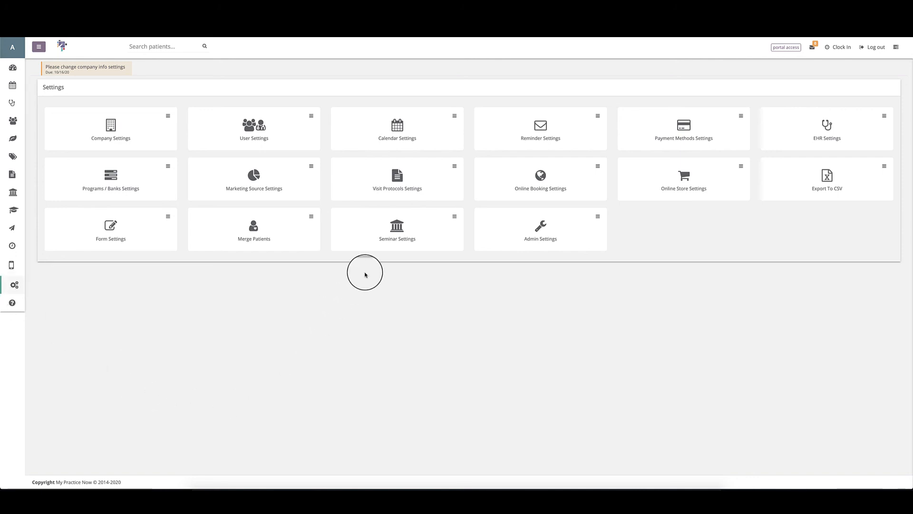
click(393, 229)
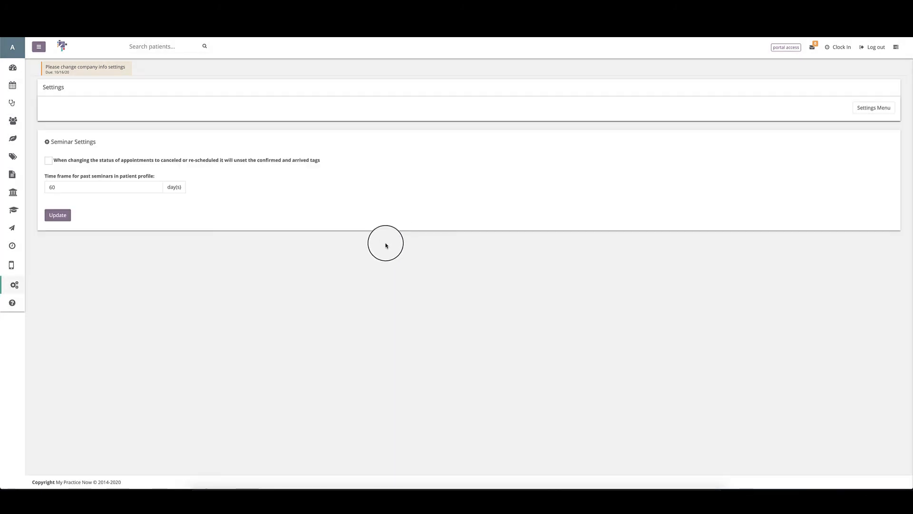
Step: Leave the 60-day time frame and tag option unchanged, then show the Seminars list
click(56, 187)
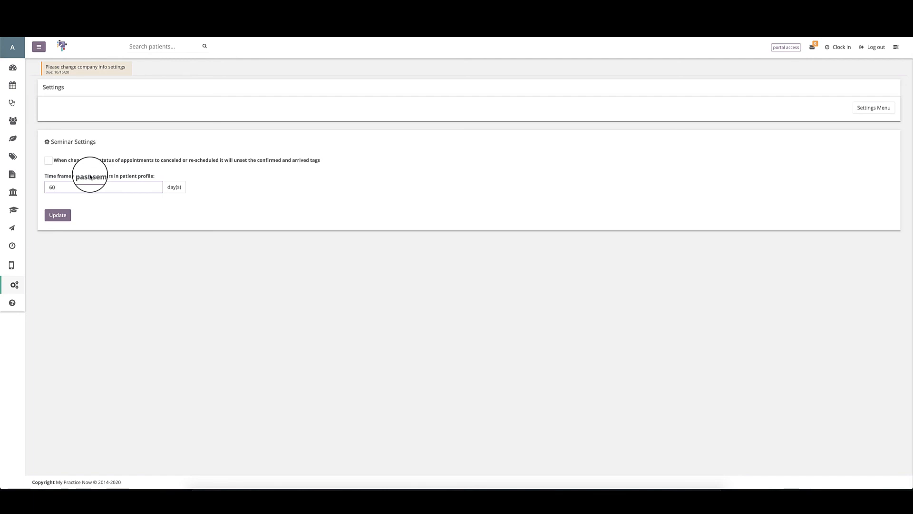
drag(65, 188, 16, 188)
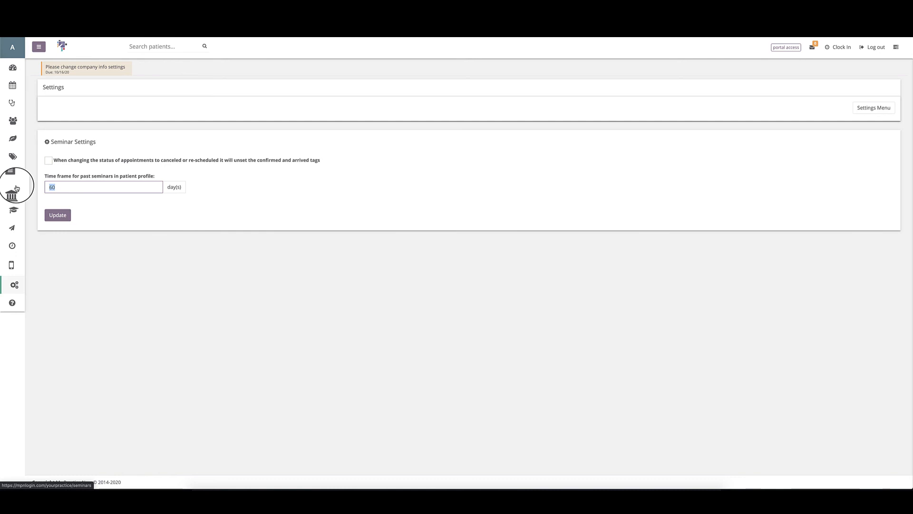
click(47, 163)
click(48, 163)
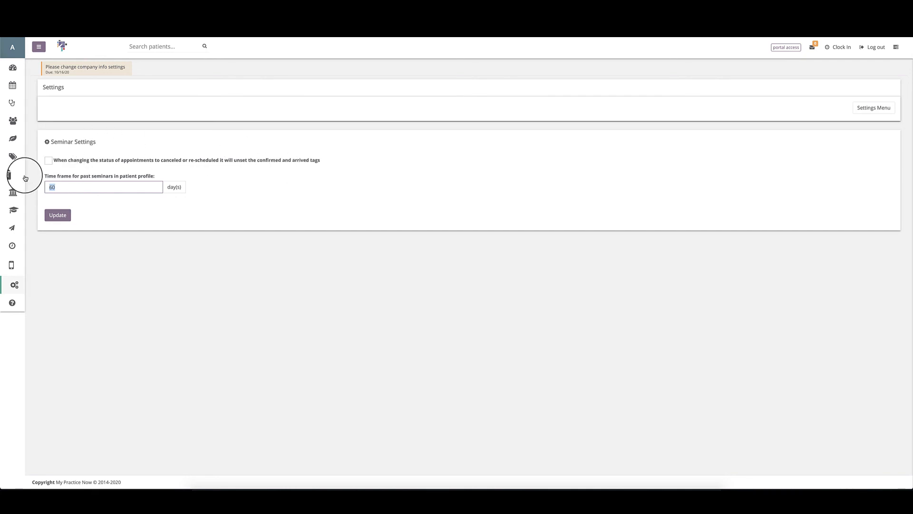
click(12, 192)
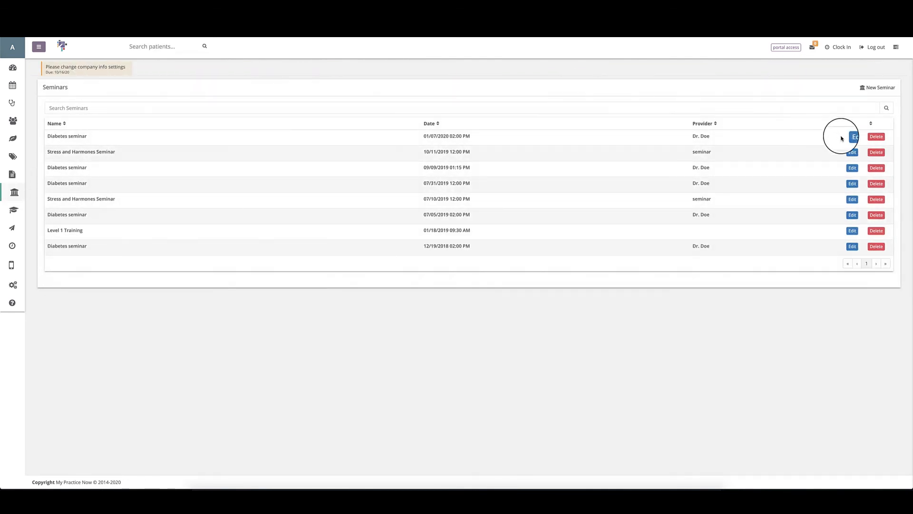
Step: Open the Diabetes seminar's overview and set its registered attendee's status to Canceled
click(852, 136)
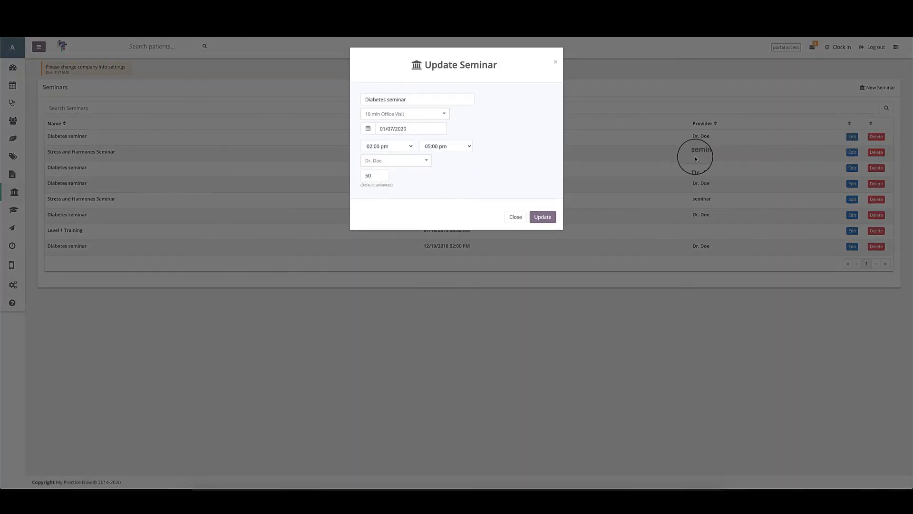
click(516, 217)
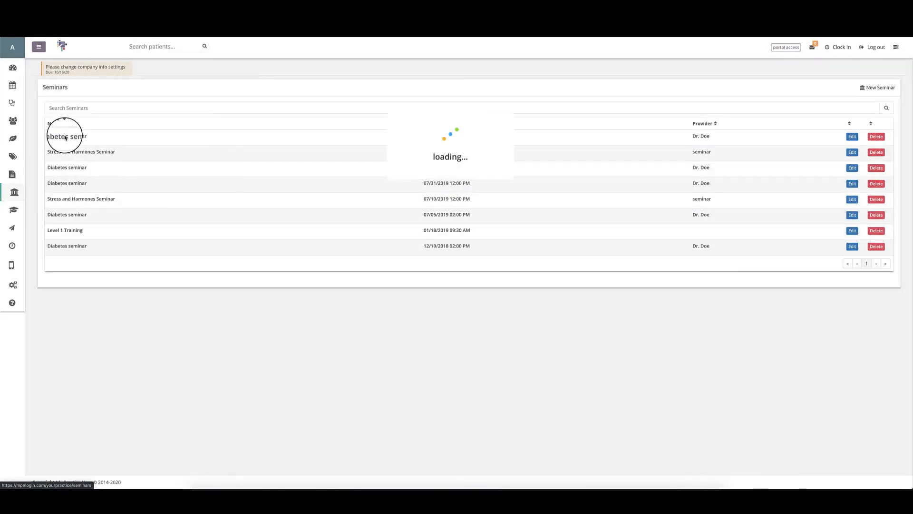
click(65, 138)
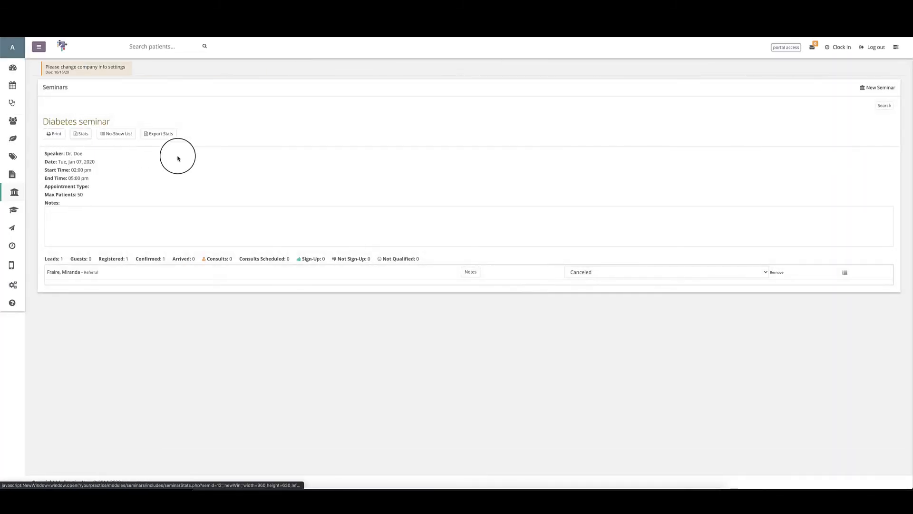
drag(165, 260, 157, 258)
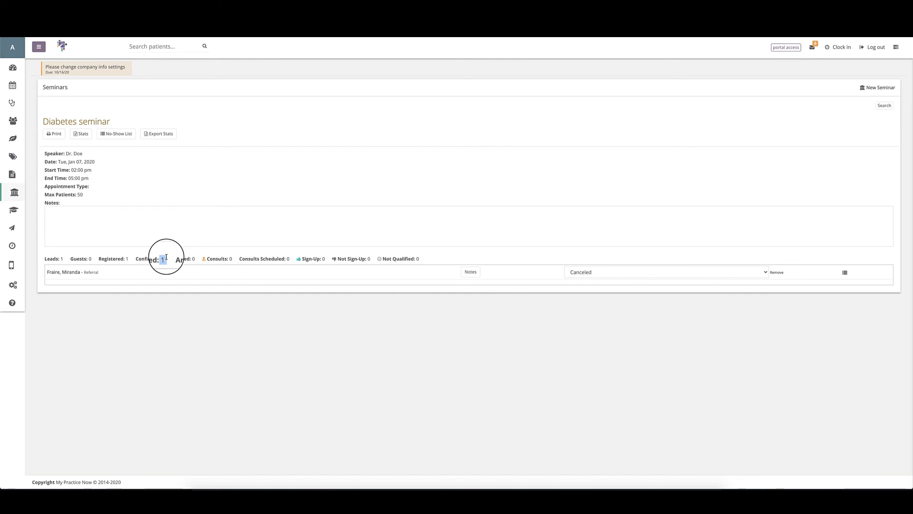
click(624, 269)
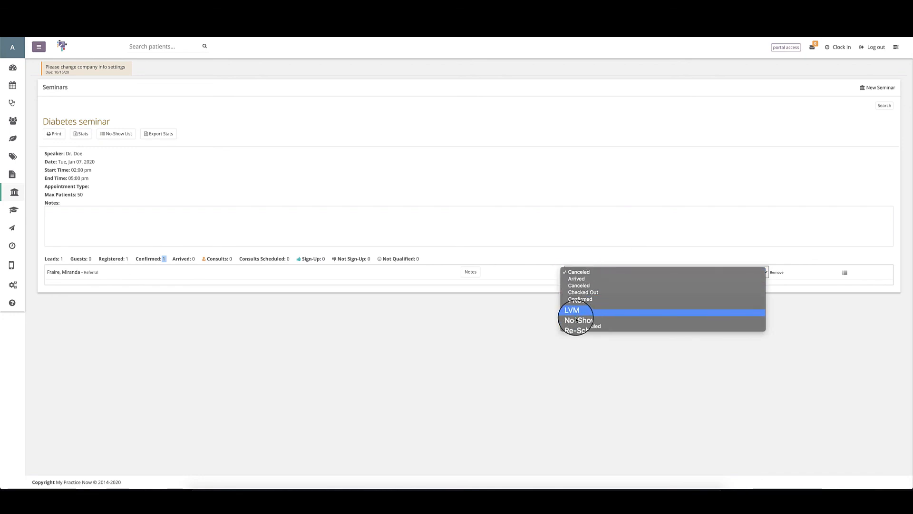
click(450, 311)
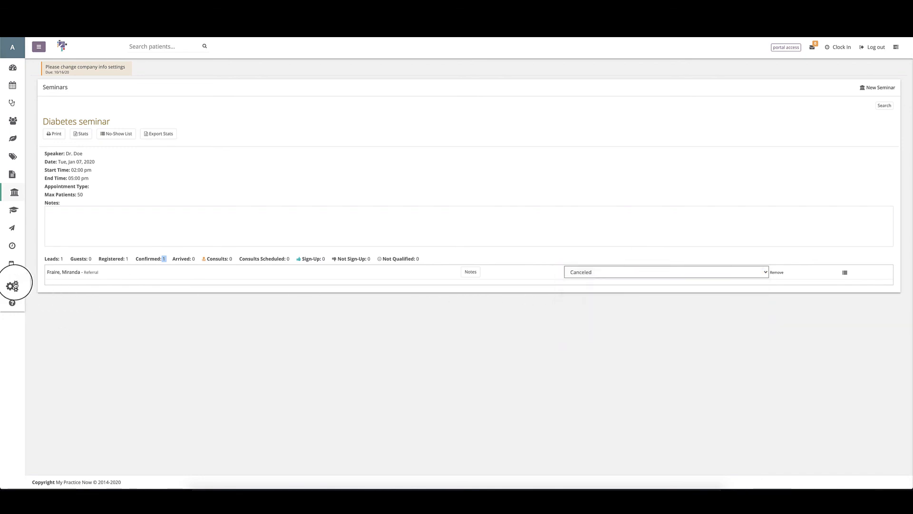
Step: Untick the seminar option that clears confirmed and arrived tags on cancellation, then return to the Settings Menu
click(13, 285)
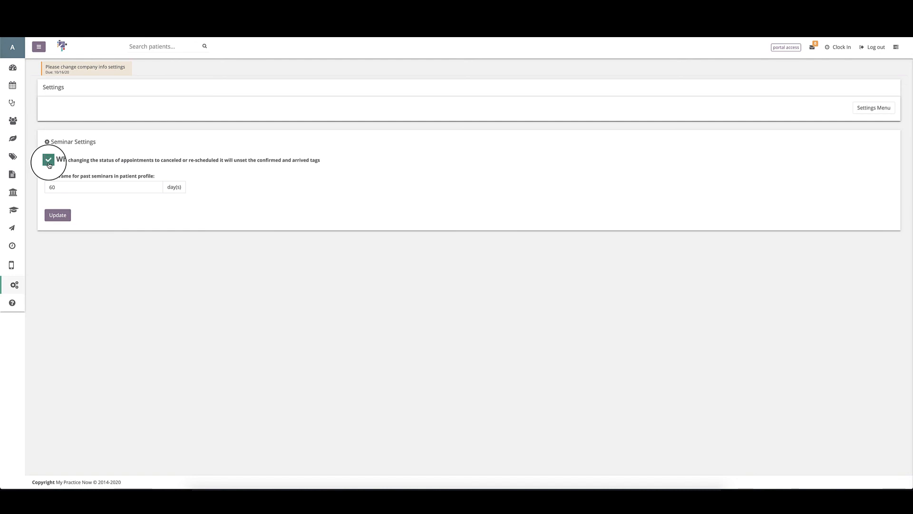
click(48, 162)
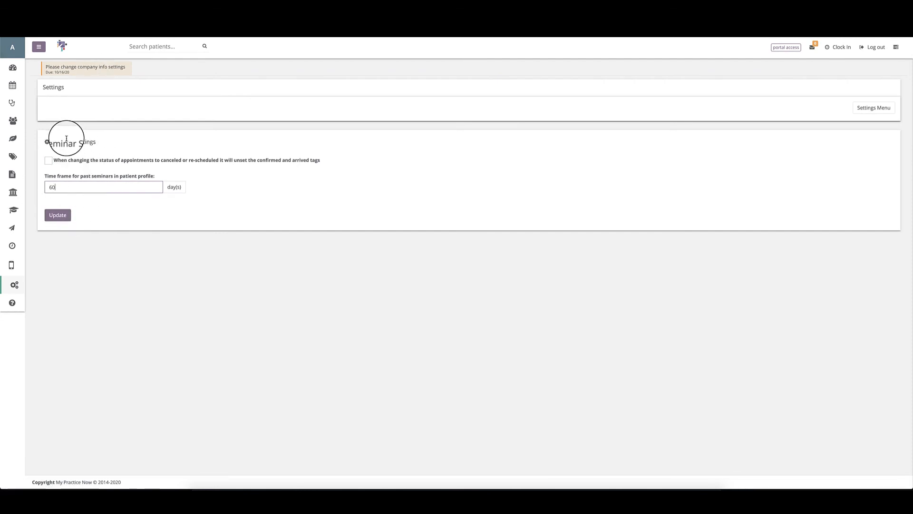
click(859, 107)
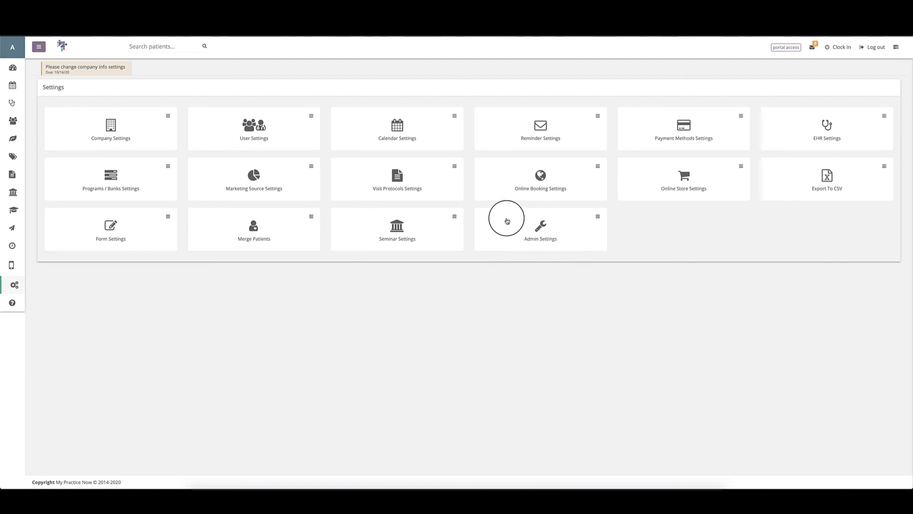
Step: On the dashboard, switch the Income Graph from Weekly to Annual, showing $1,615.63 income
click(13, 69)
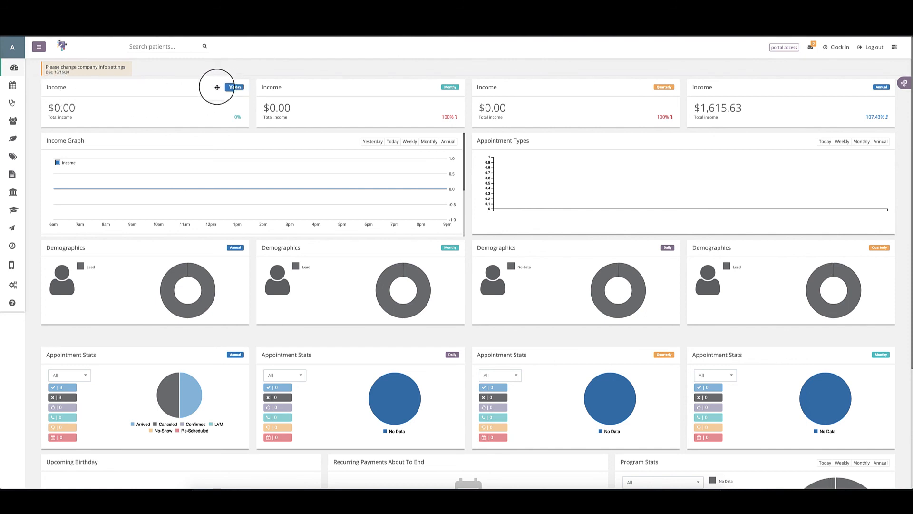
scroll(432, 83, down, 1)
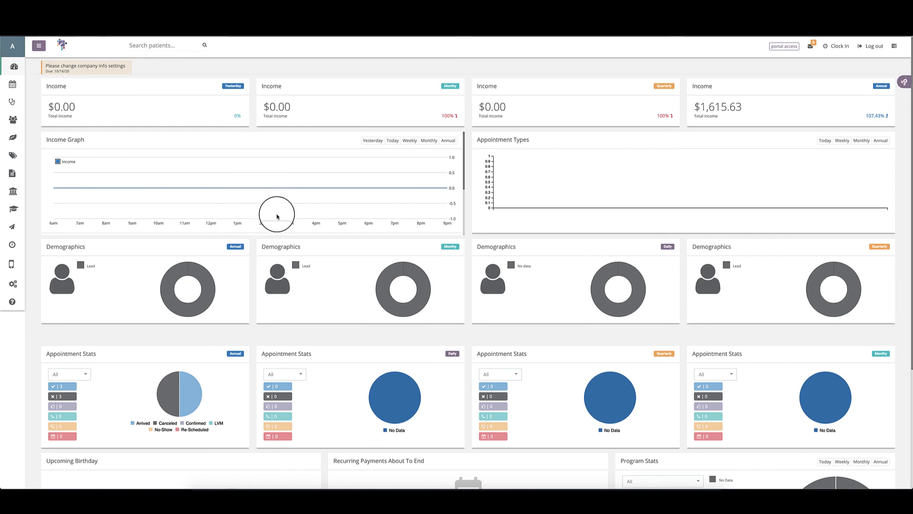
click(410, 140)
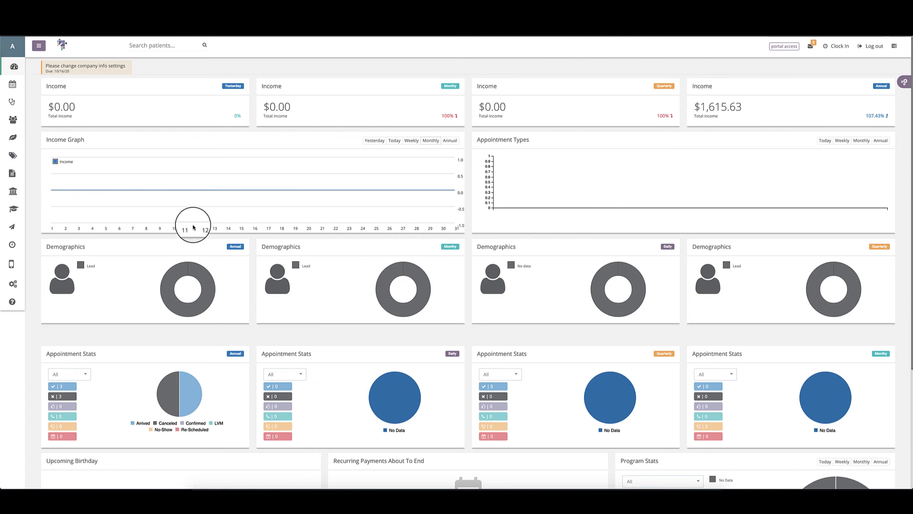
click(448, 144)
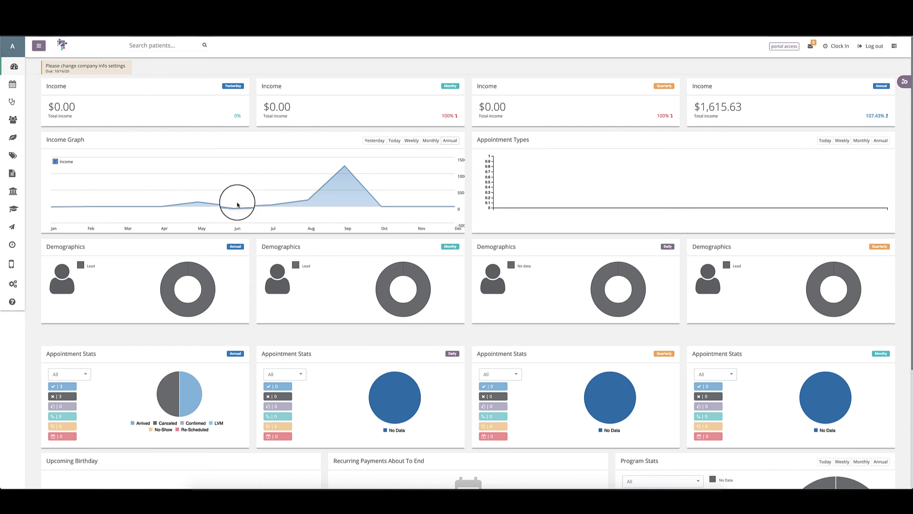
mouse_move(234, 210)
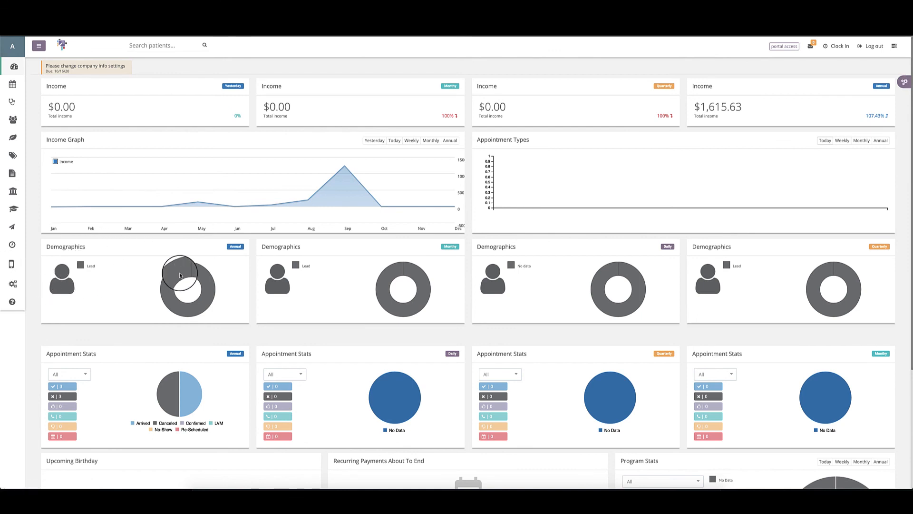
mouse_move(184, 276)
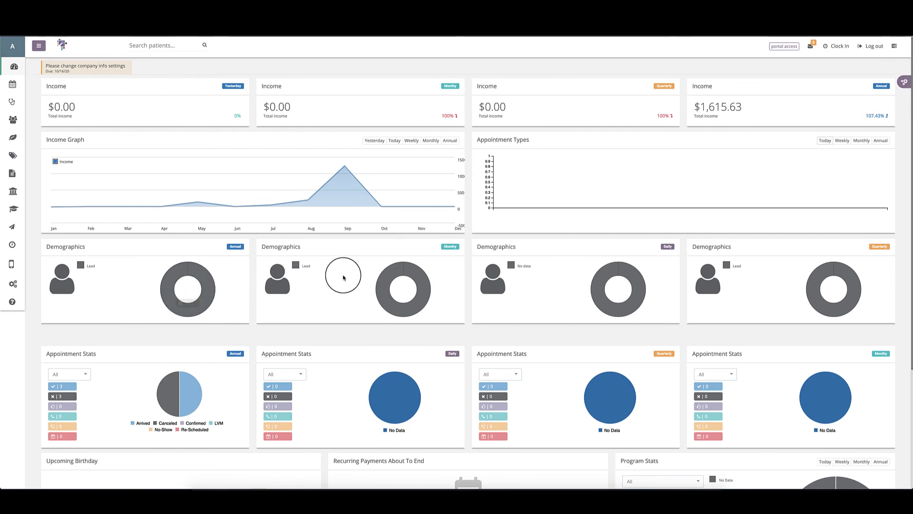
scroll(338, 273, down, 1)
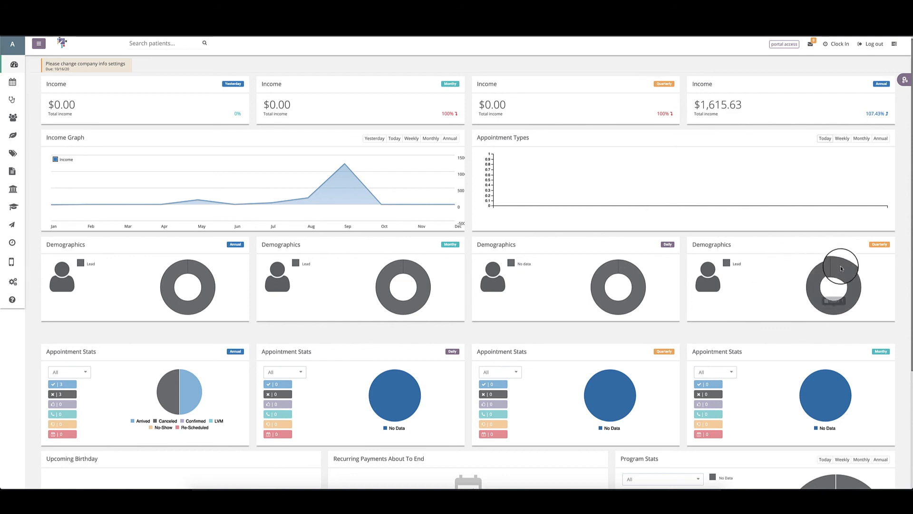
Step: Drag the Appointment Stats panels into Daily, Monthly, Quarterly, Annual order
scroll(752, 277, down, 1)
scroll(495, 343, down, 3)
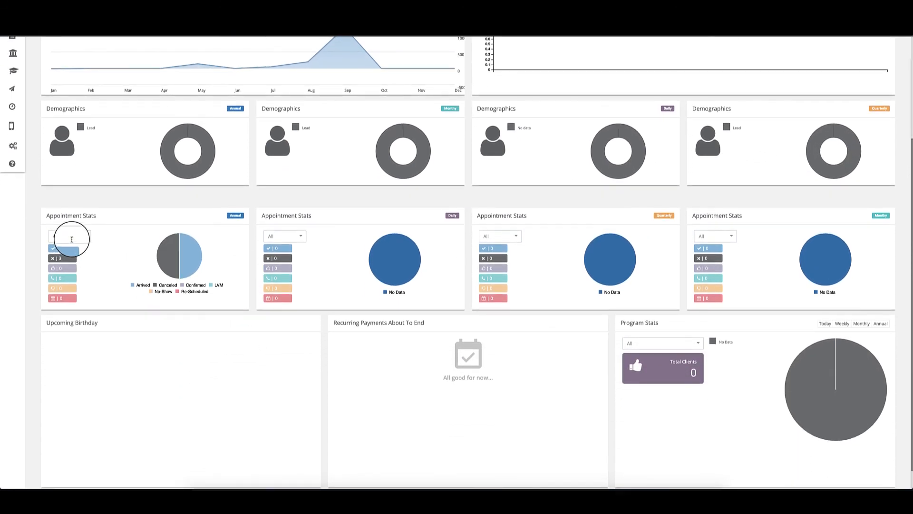
scroll(80, 285, down, 1)
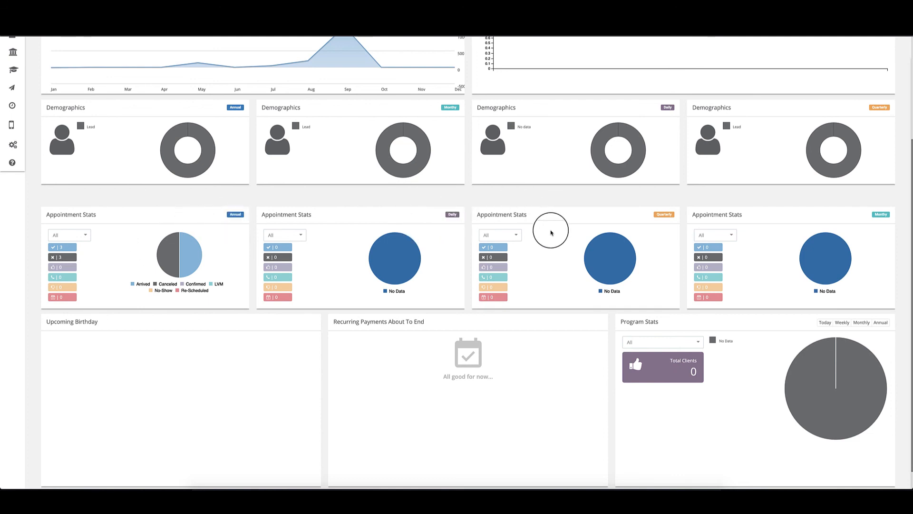
drag(387, 219, 167, 210)
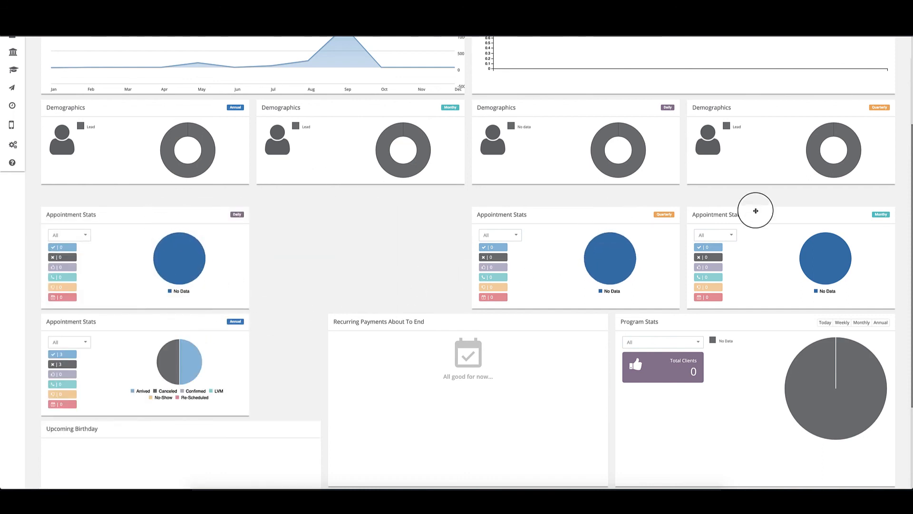
drag(832, 210, 405, 207)
drag(237, 321, 861, 207)
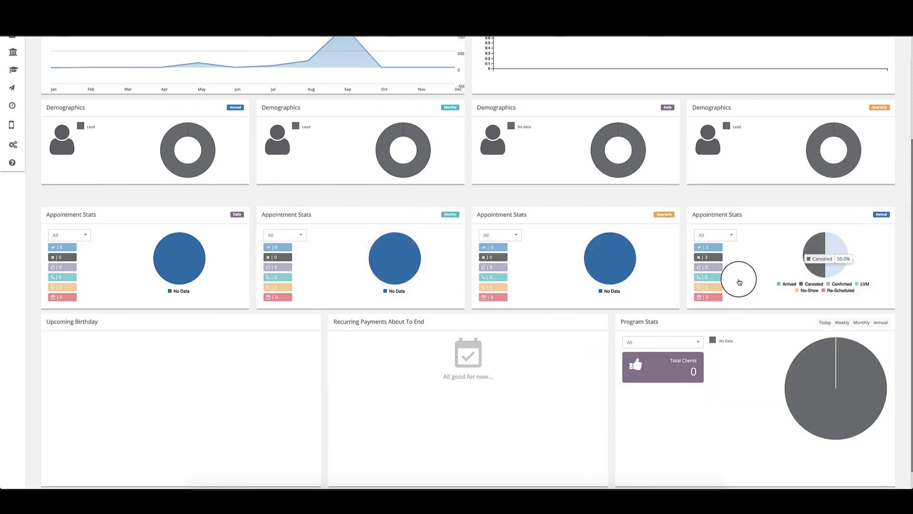
scroll(618, 257, down, 1)
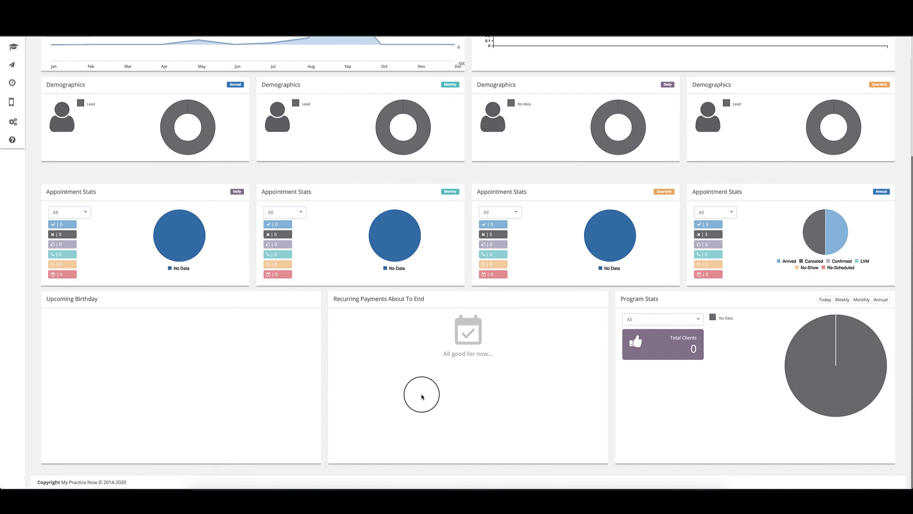
Step: Keep Program Stats on All programs and switch its period to Annual: 2 clients, all from Facebook
click(687, 318)
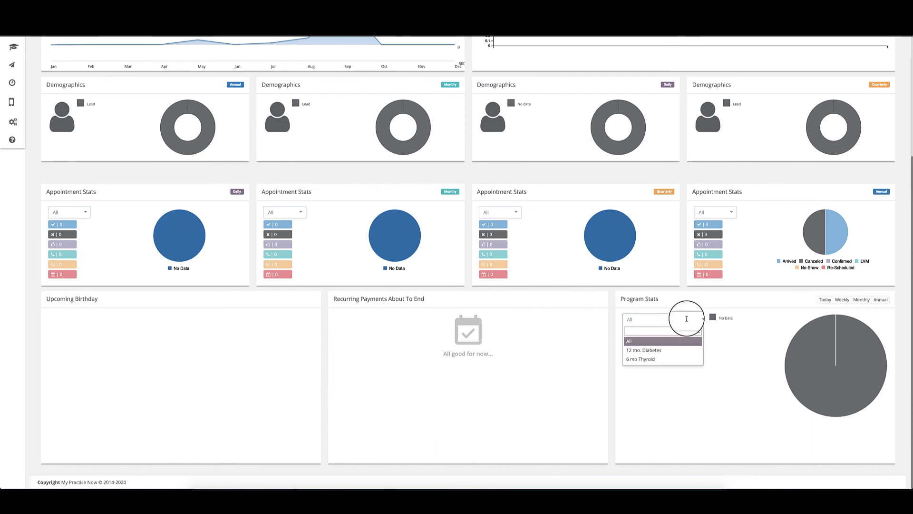
click(721, 376)
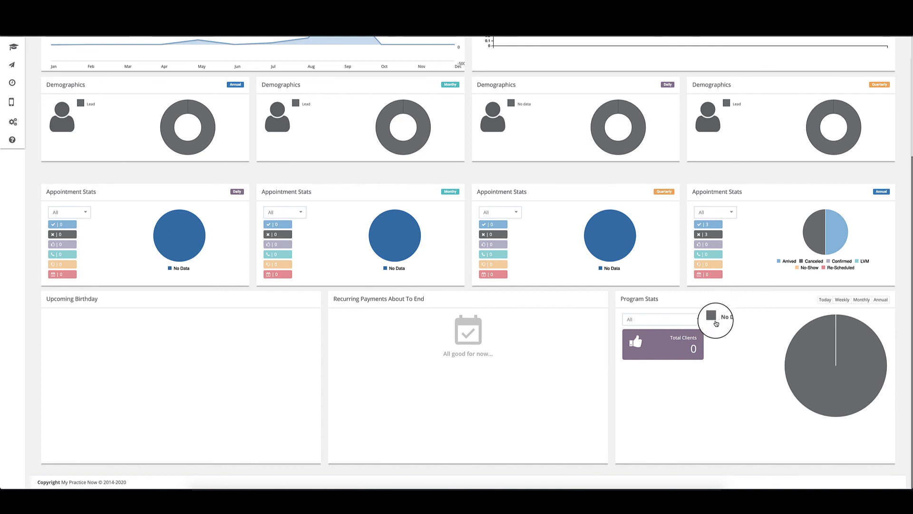
mouse_move(816, 331)
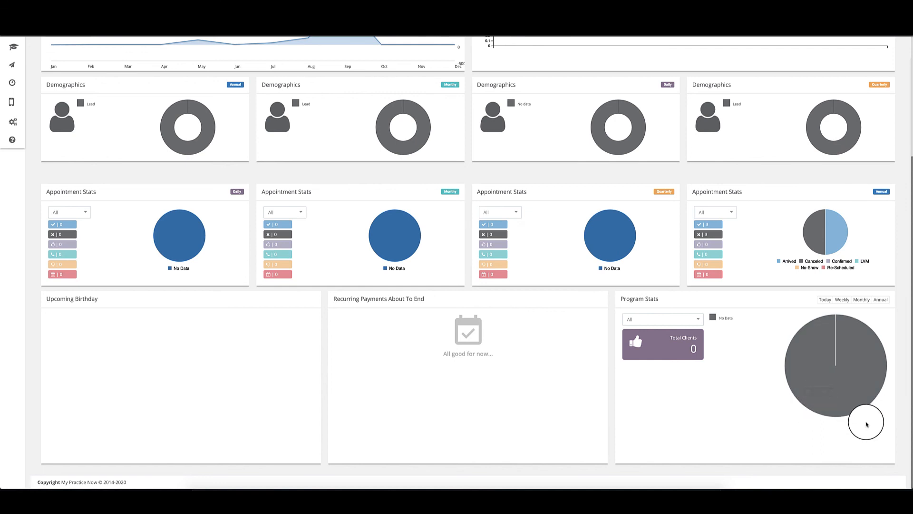
click(844, 302)
click(860, 300)
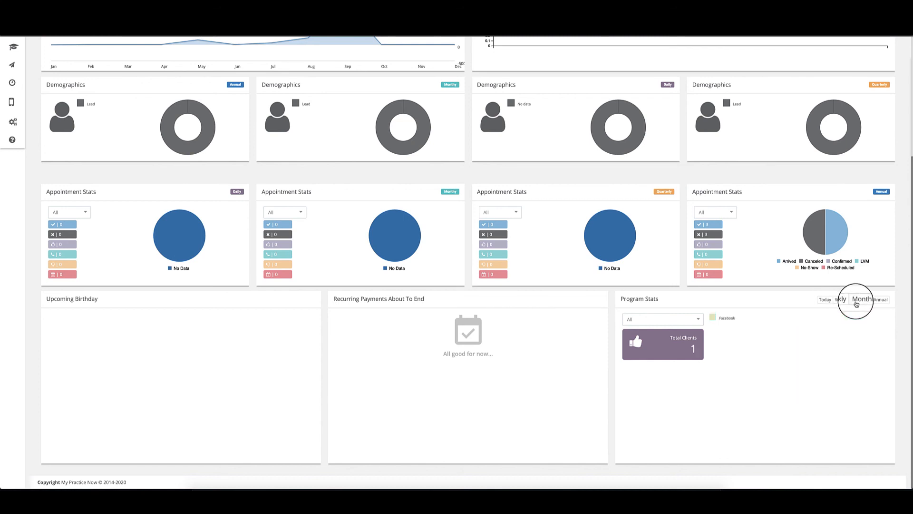
click(884, 303)
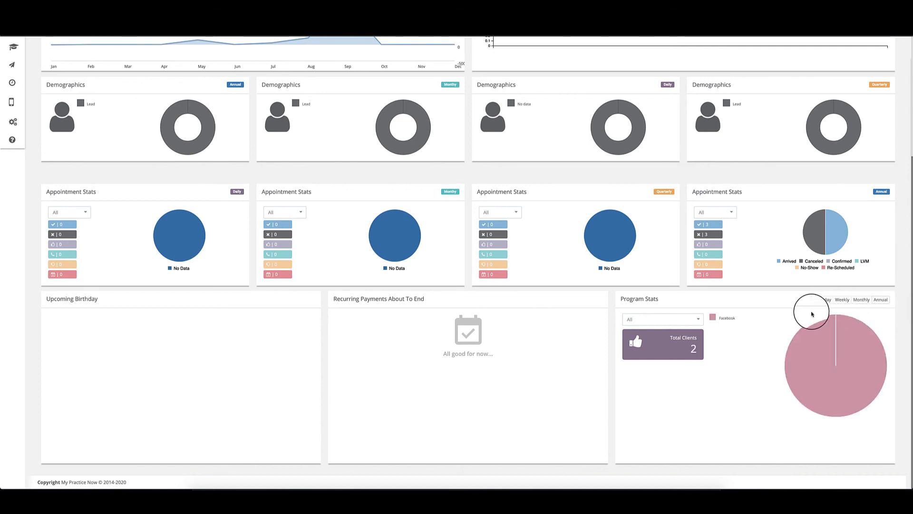
scroll(757, 303, up, 1)
scroll(758, 304, up, 4)
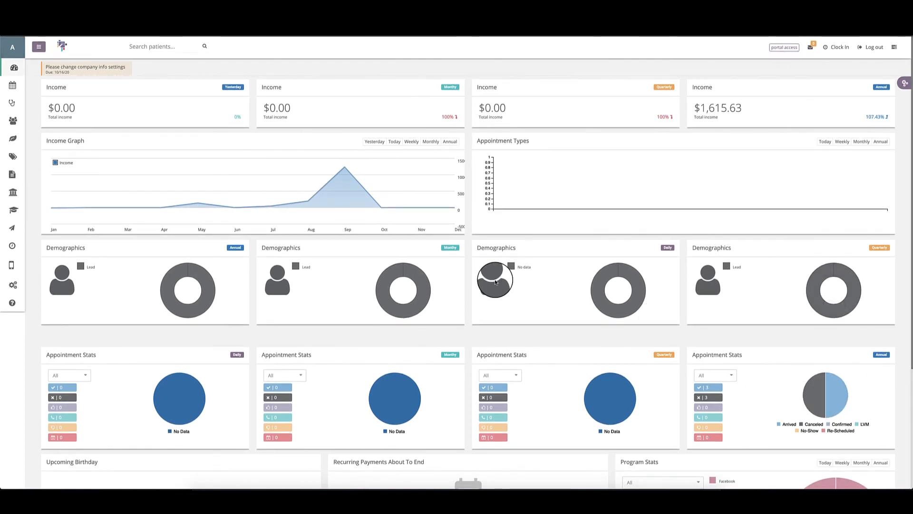
scroll(495, 282, down, 4)
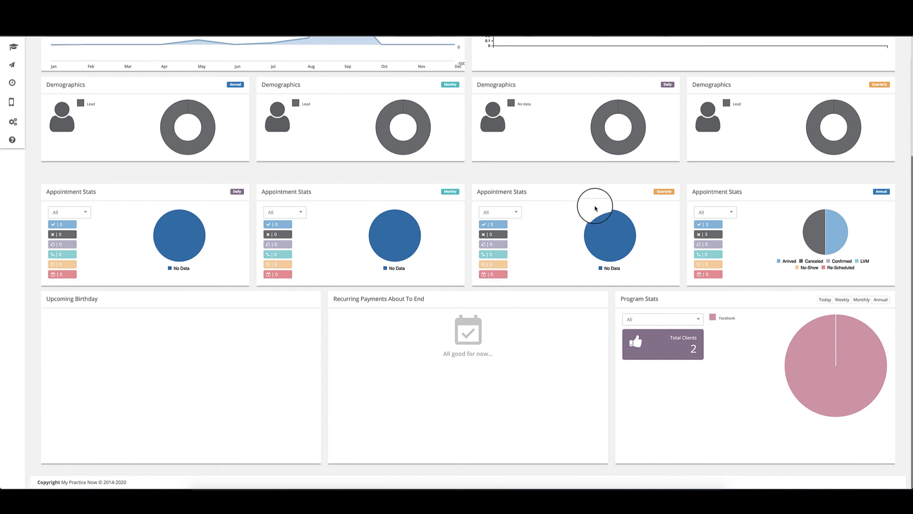
mouse_move(812, 254)
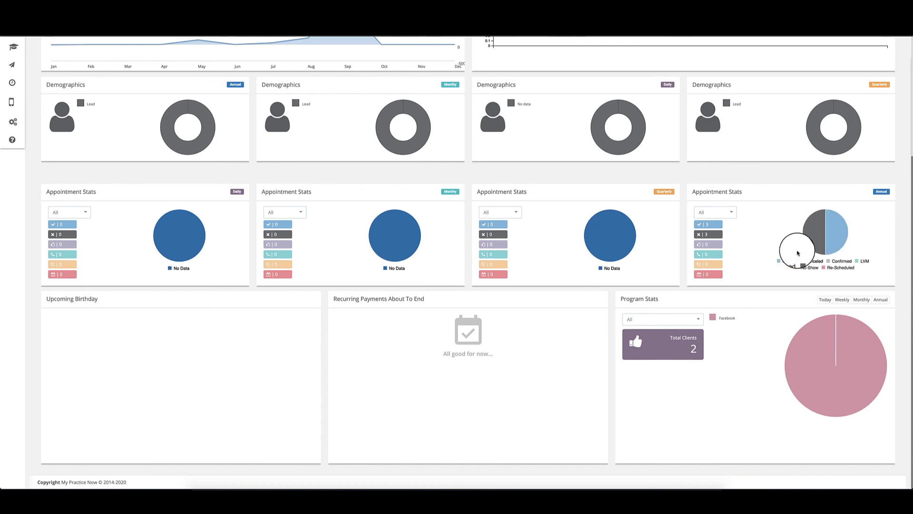
mouse_move(848, 125)
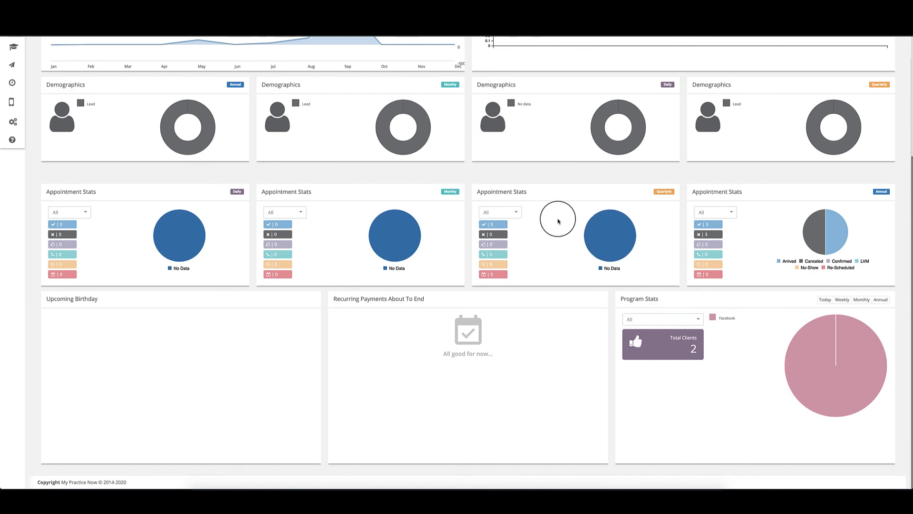
scroll(557, 218, up, 5)
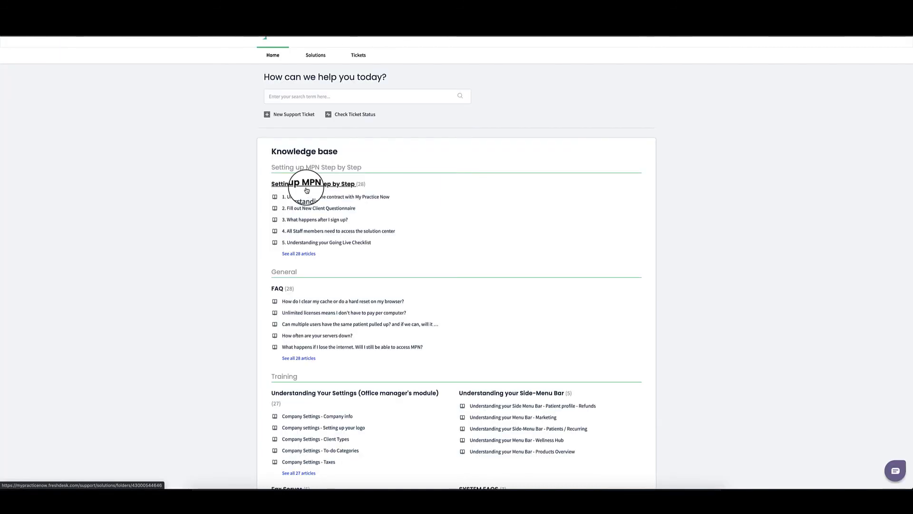
Step: Open the Setting up MPN Step by Step folder and go to page 2, starting at article 11
click(307, 191)
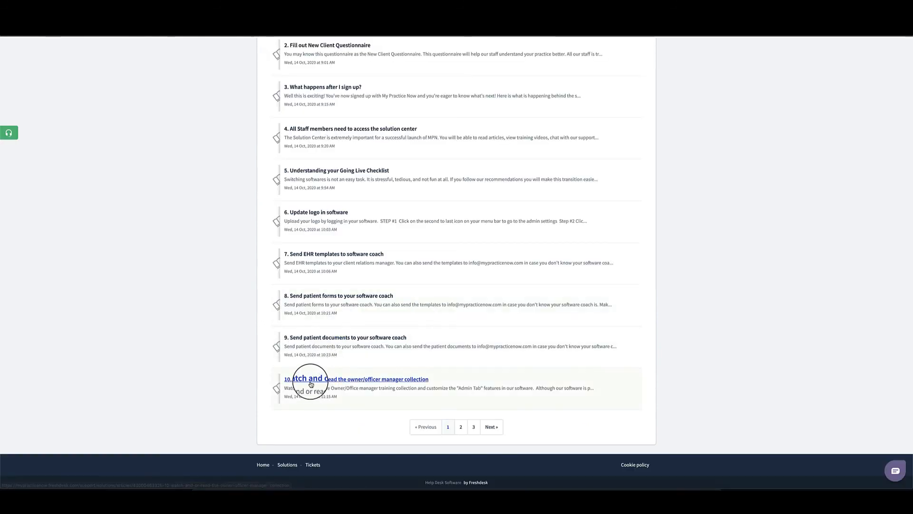
click(459, 426)
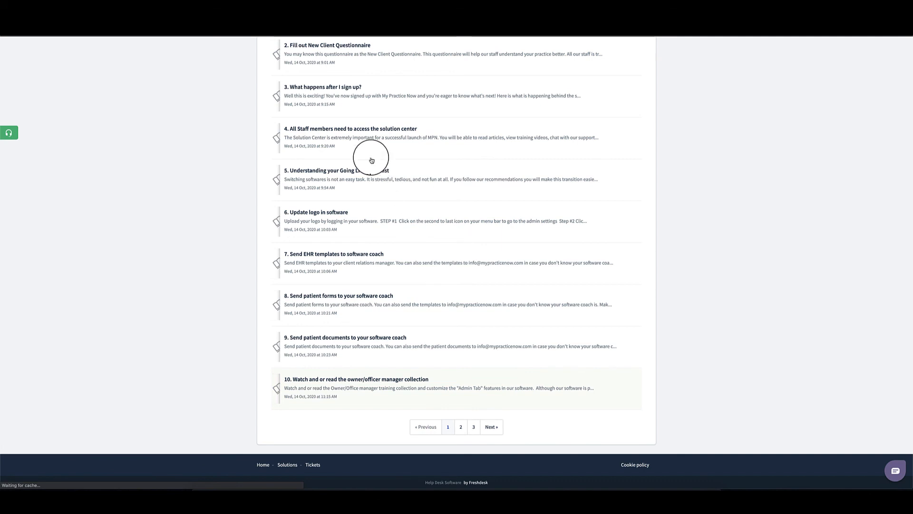